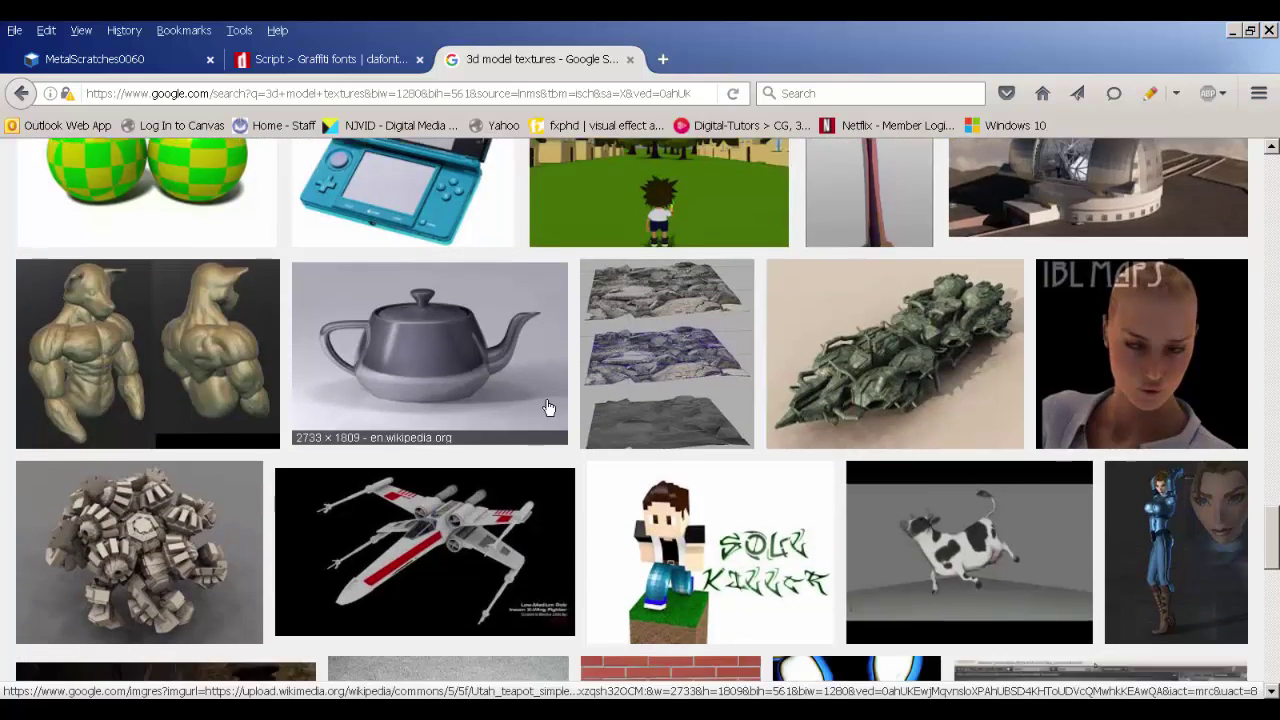
- Look through the image results for 3D model textures, and switch from the browser to Photoshop
scroll(413, 437, "down", 2)
scroll(413, 437, "down", 2)
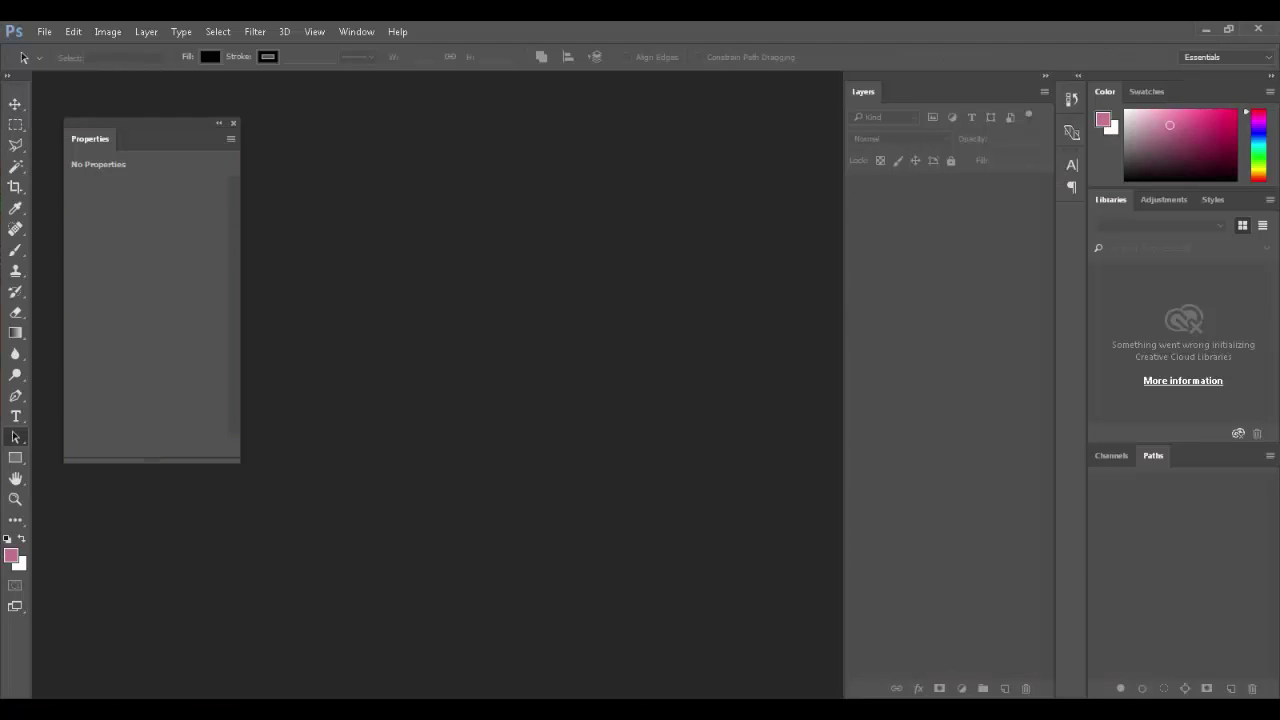
key("alt+Tab")
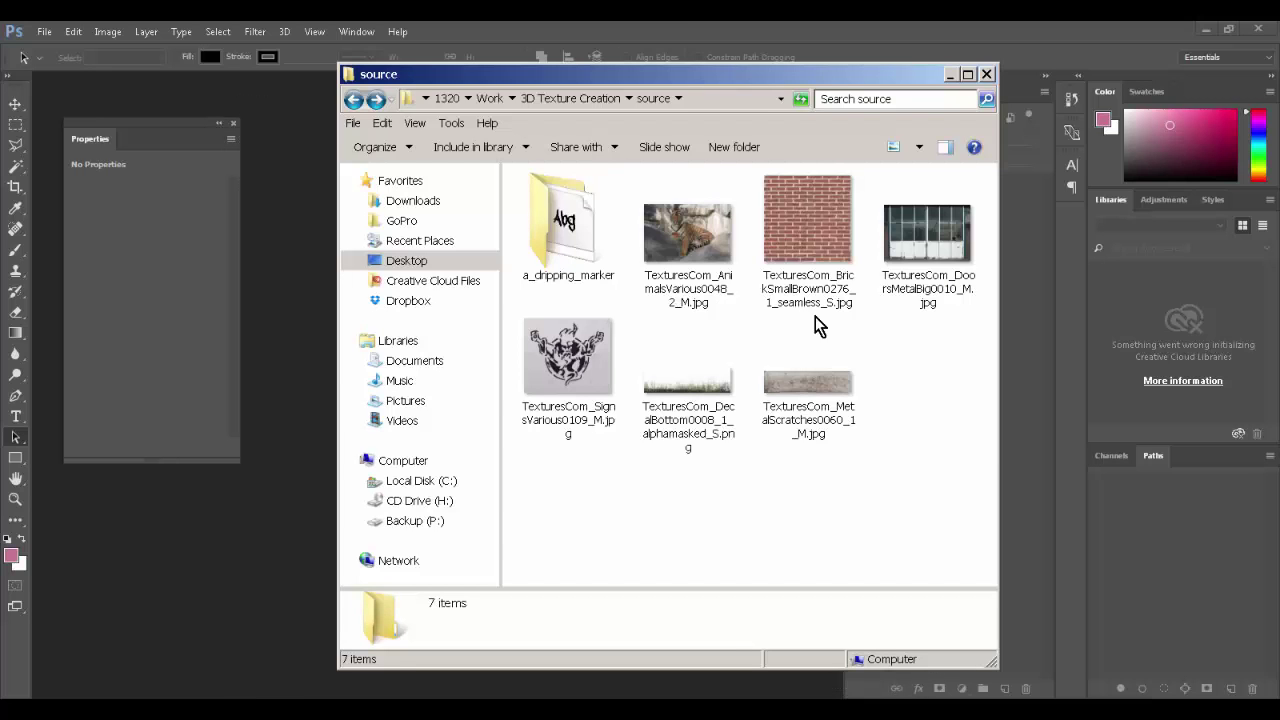
- Examine the animal, brick, metal door, metal scratches, decal and sign images in the source folder
mouse_move(977, 482)
left_mouse_down()
mouse_move(692, 194)
mouse_move(650, 193)
left_mouse_up()
left_click(600, 360)
left_click(678, 280)
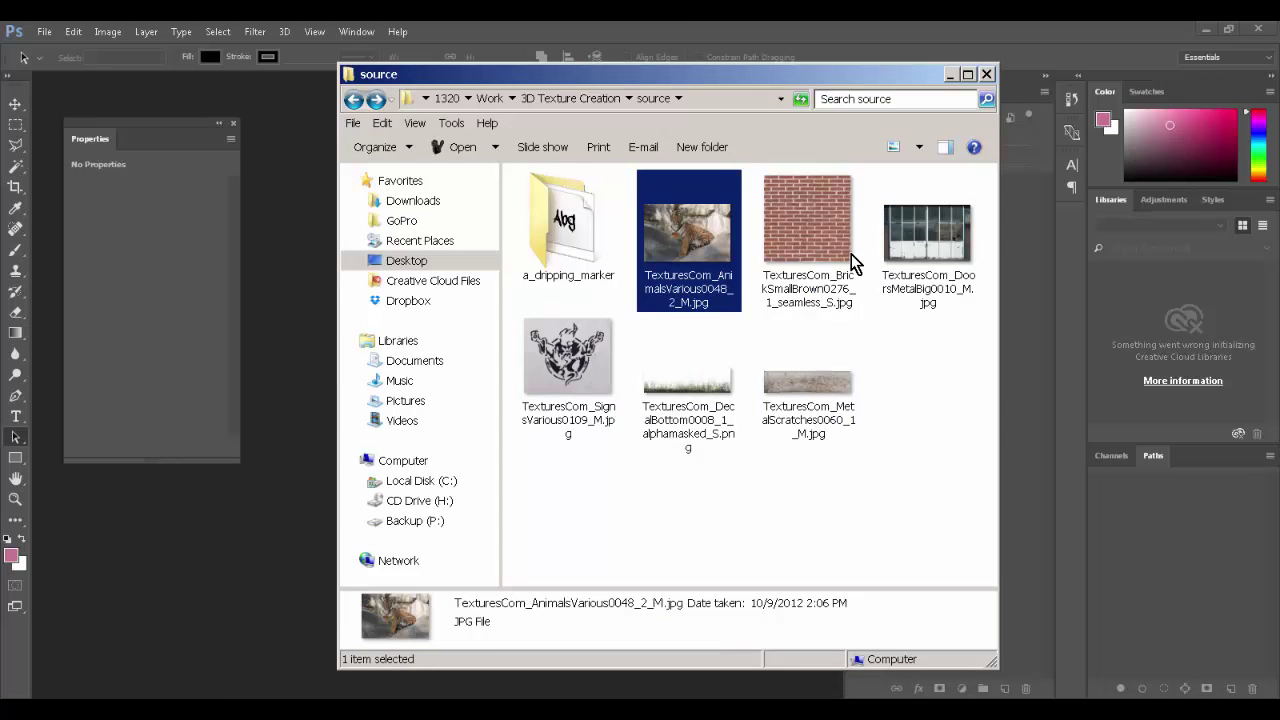
left_click(852, 262)
left_click(900, 258)
left_click(834, 384)
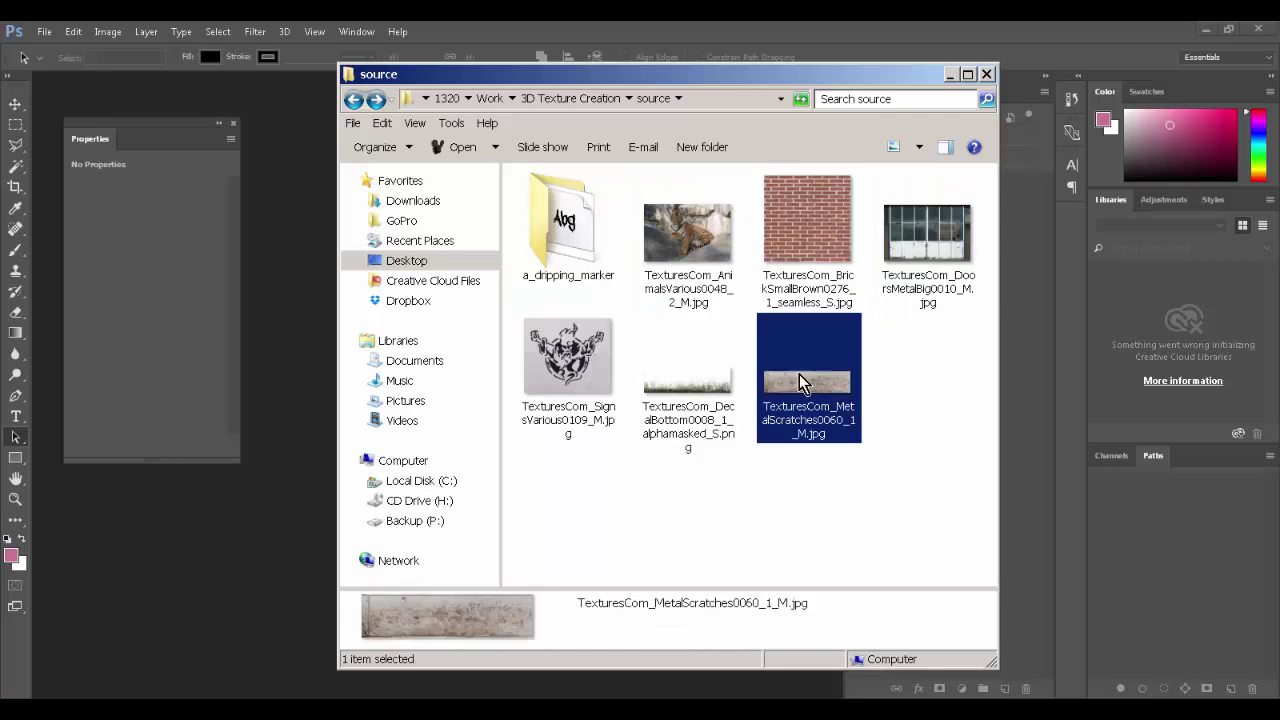
left_click(720, 392)
left_click(600, 378)
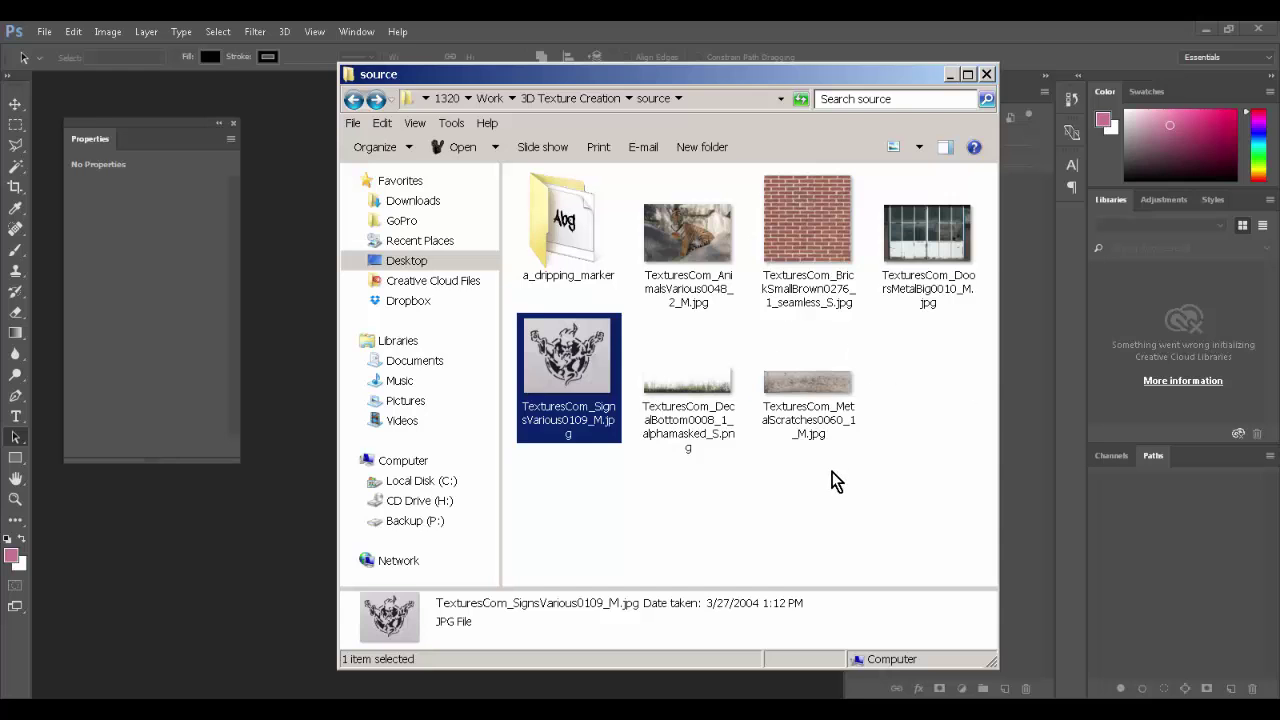
- Install the adrip1.ttf font from the a_dripping_marker folder, return to the source folder and move its window aside
left_click(630, 300)
double_click(582, 232)
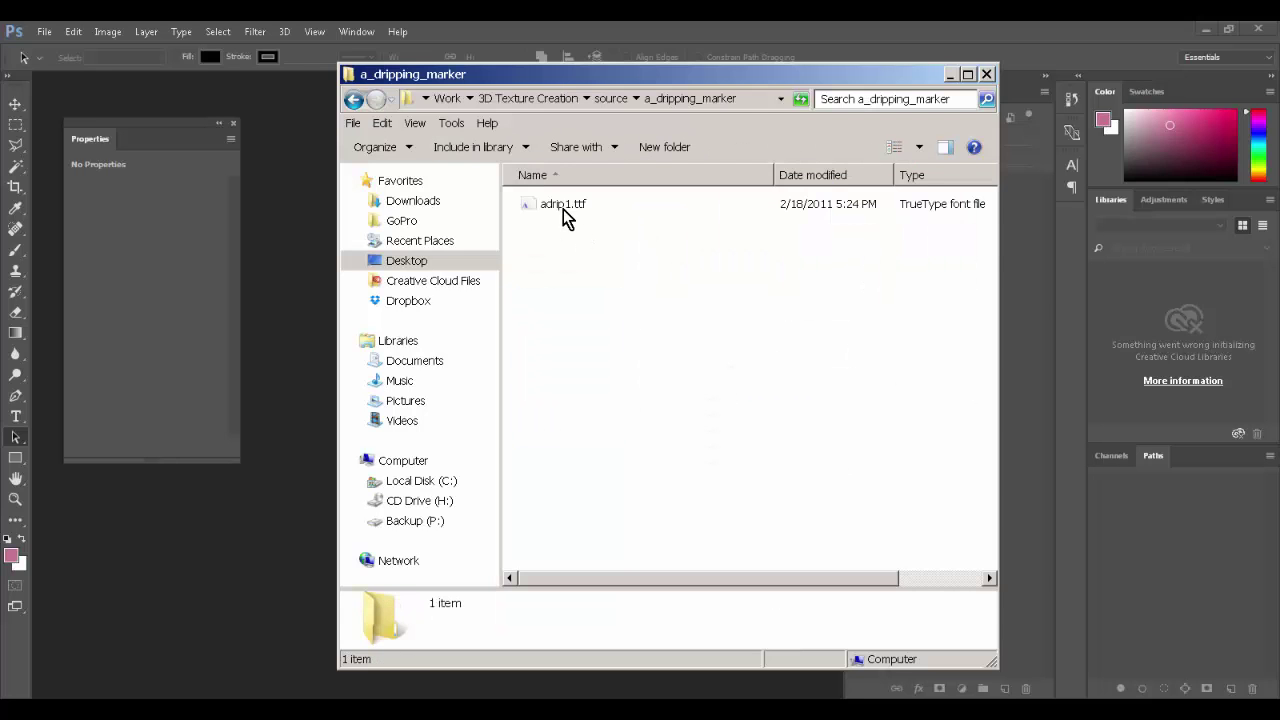
right_click(557, 203)
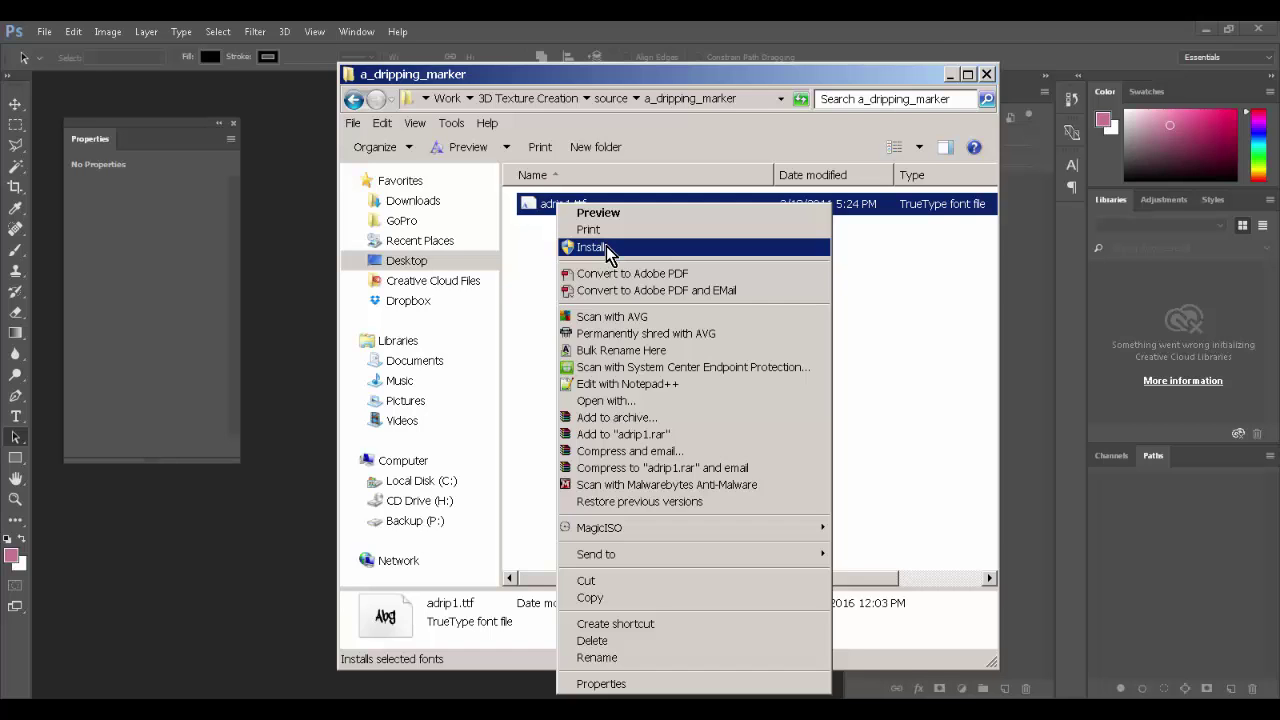
left_click(607, 248)
left_click(776, 380)
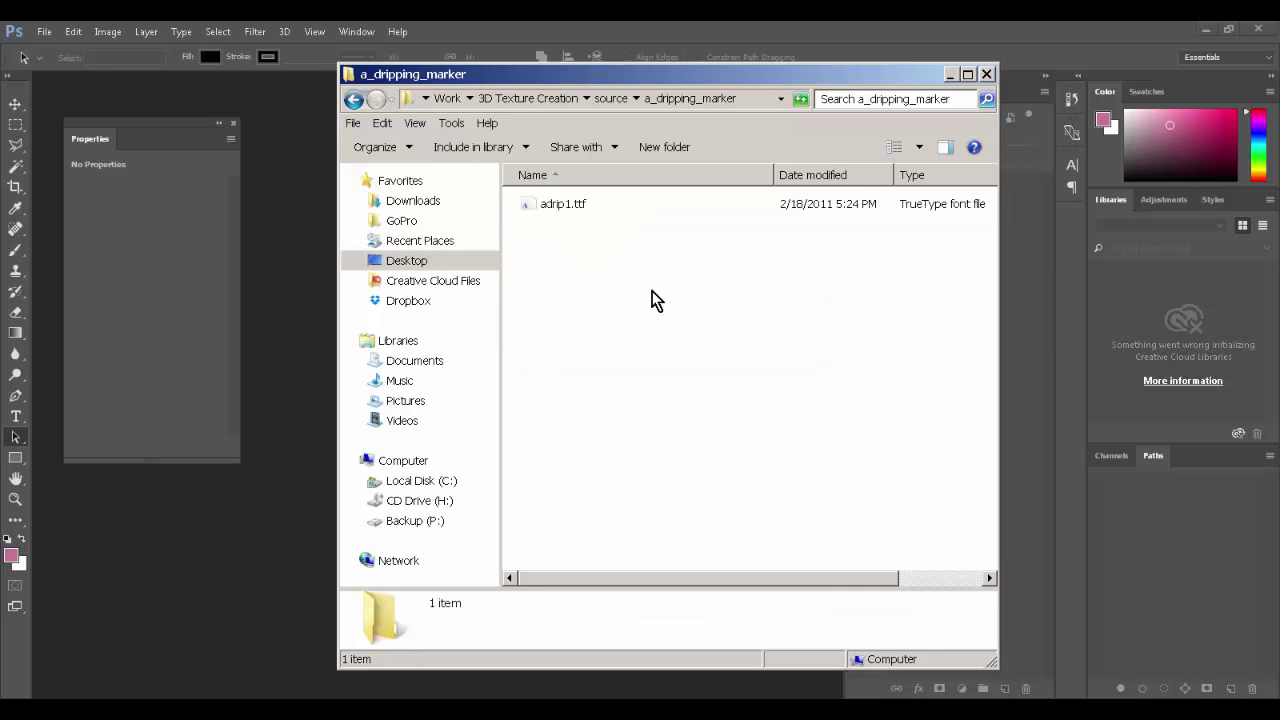
key("BackSpace")
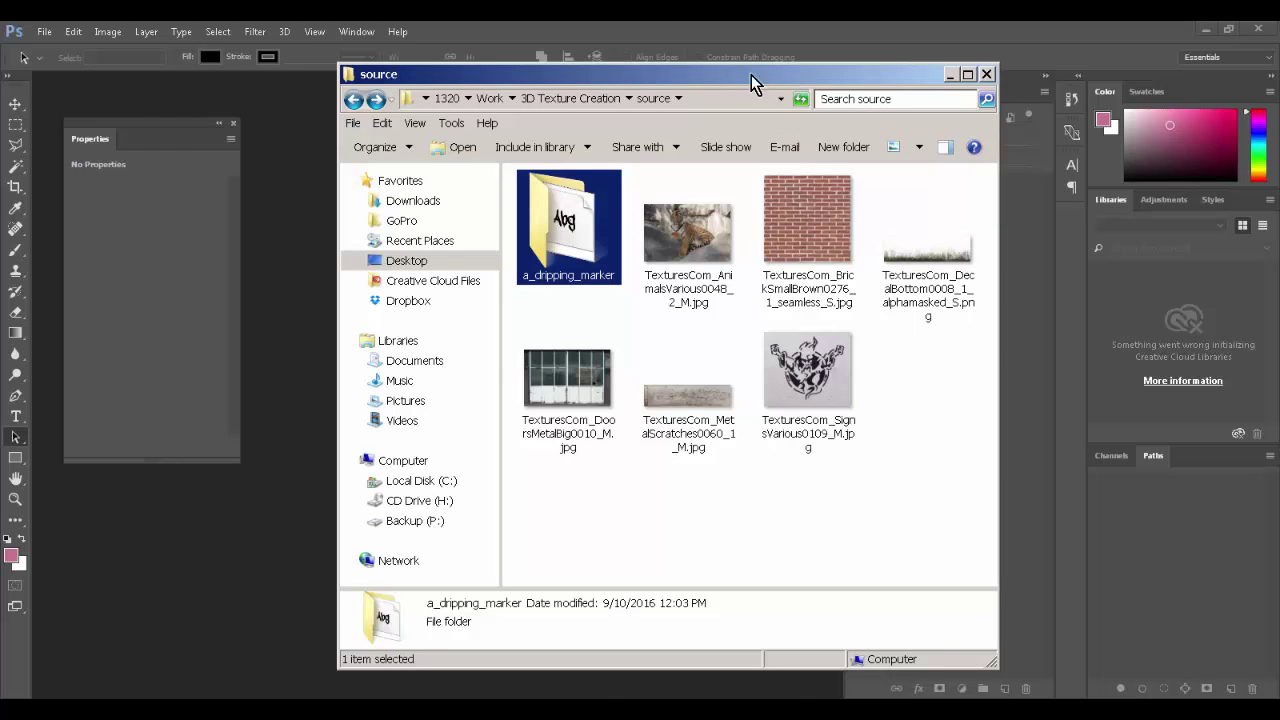
left_click_drag(751, 75, 0, 102)
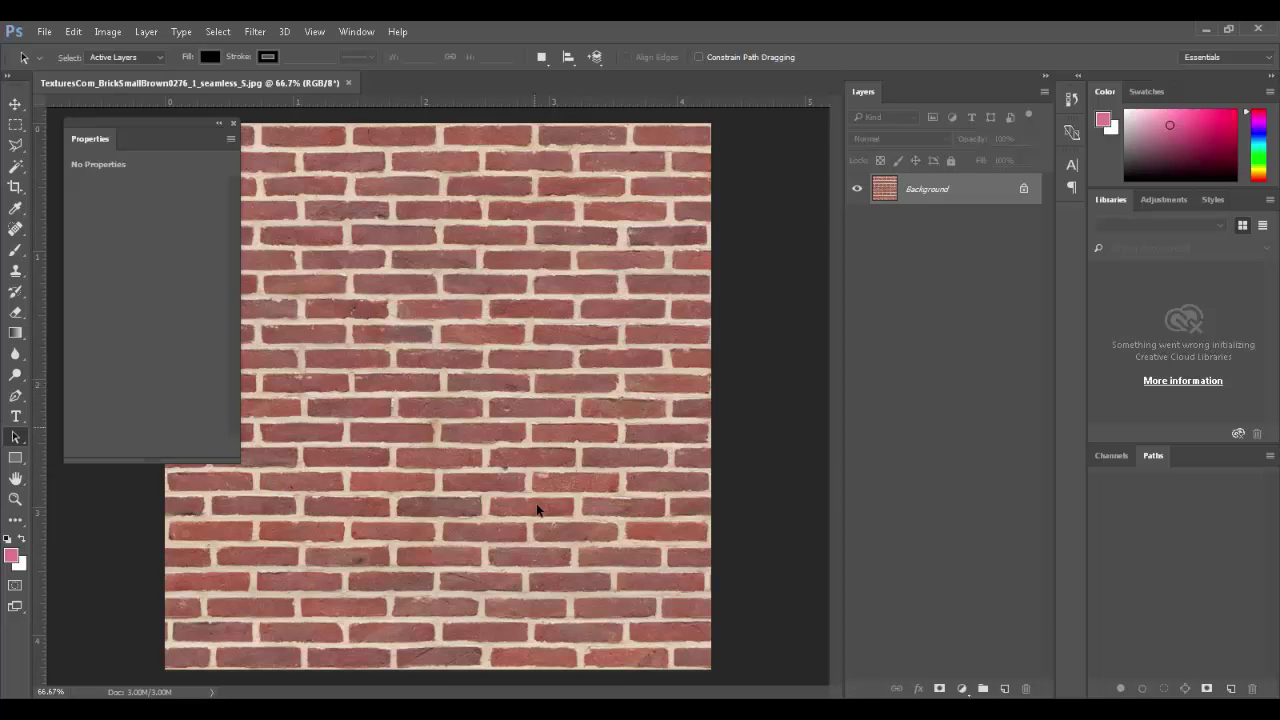
- Bring the source folder window back into view and examine the sign and alpha-masked decal images
left_click_drag(0, 178, 690, 108)
left_click(668, 390)
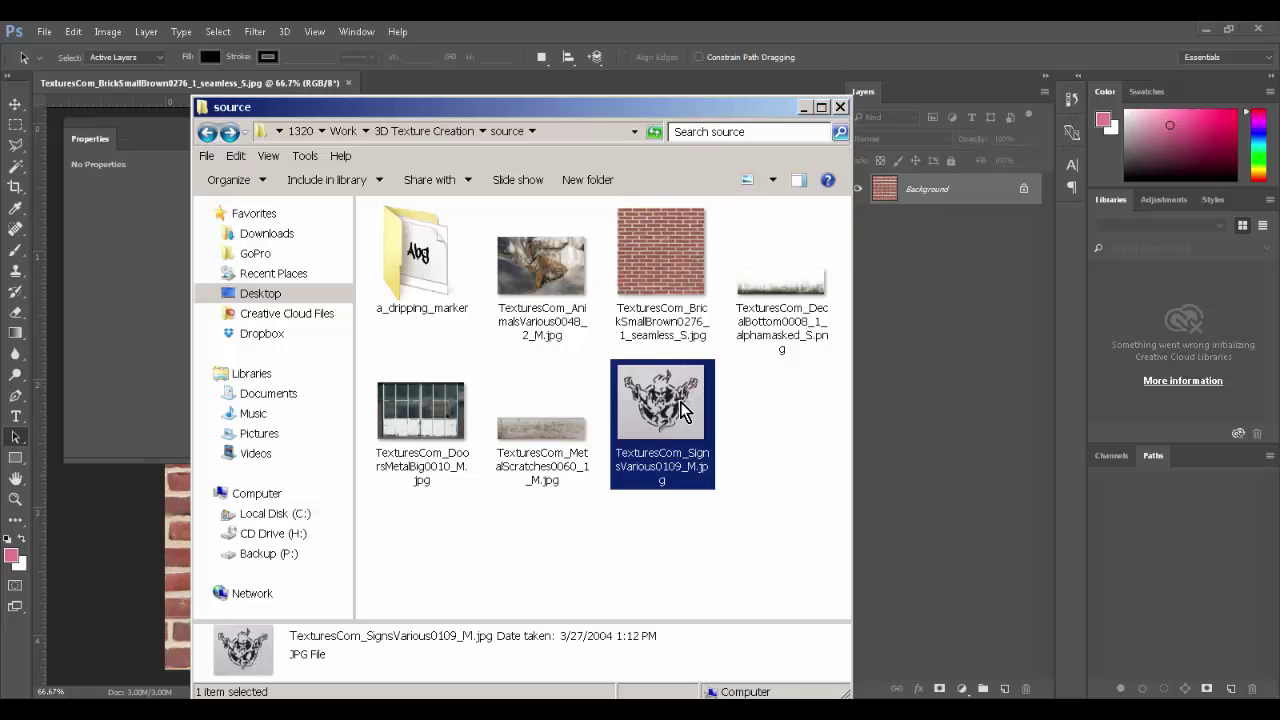
left_click(765, 296)
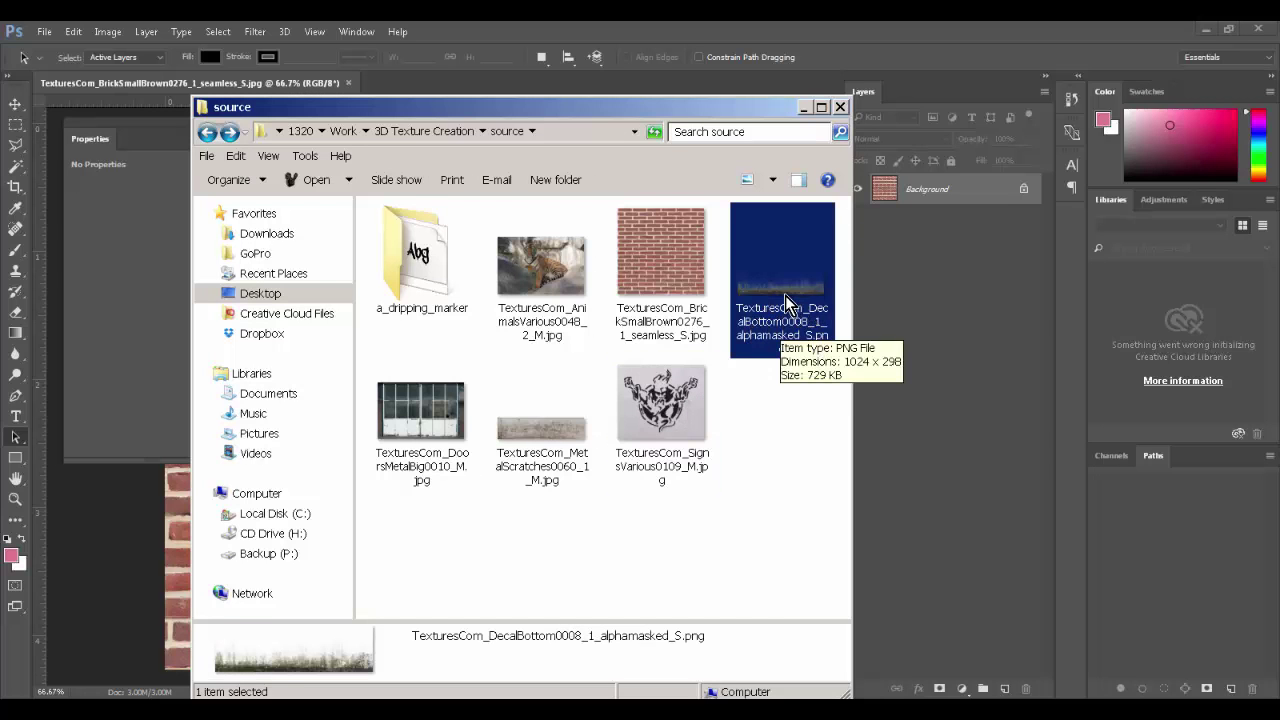
left_click(748, 423)
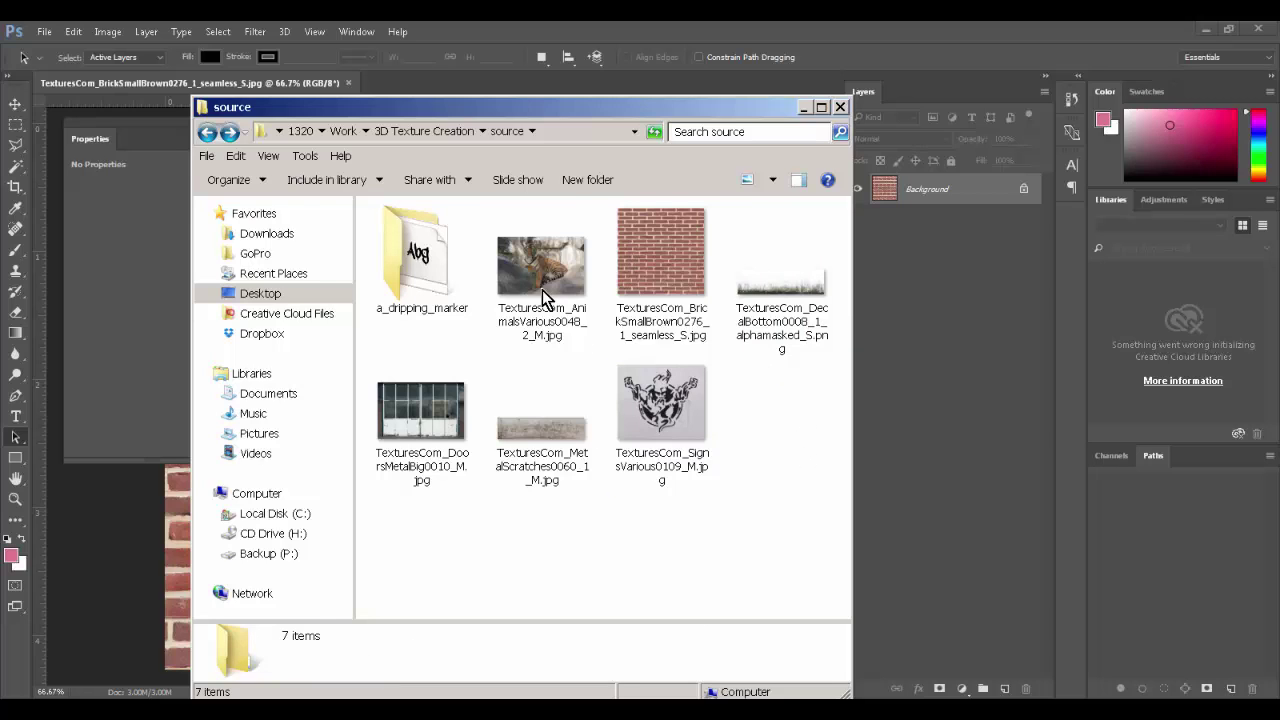
- View TexturesCom_AnimalsVarious0048_2_M.jpg from the source folder in the image viewer and close it
left_click(548, 280)
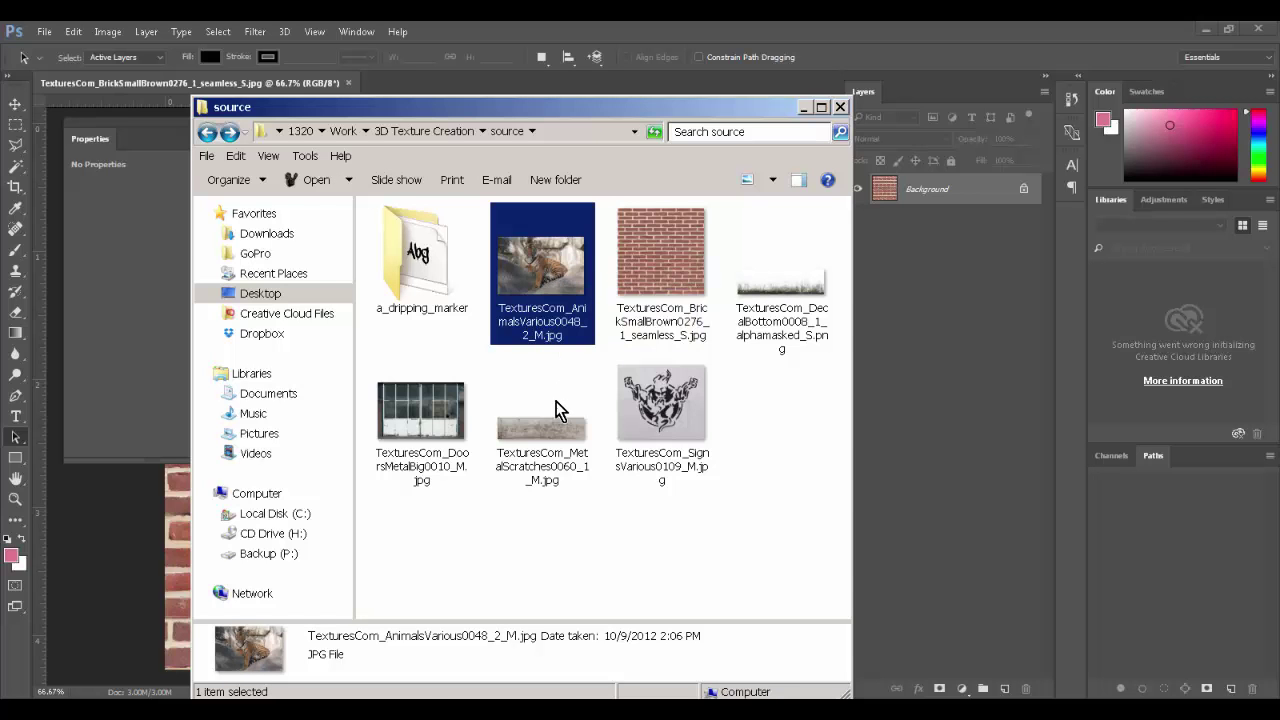
right_click(550, 305)
left_click(592, 208)
double_click(592, 287)
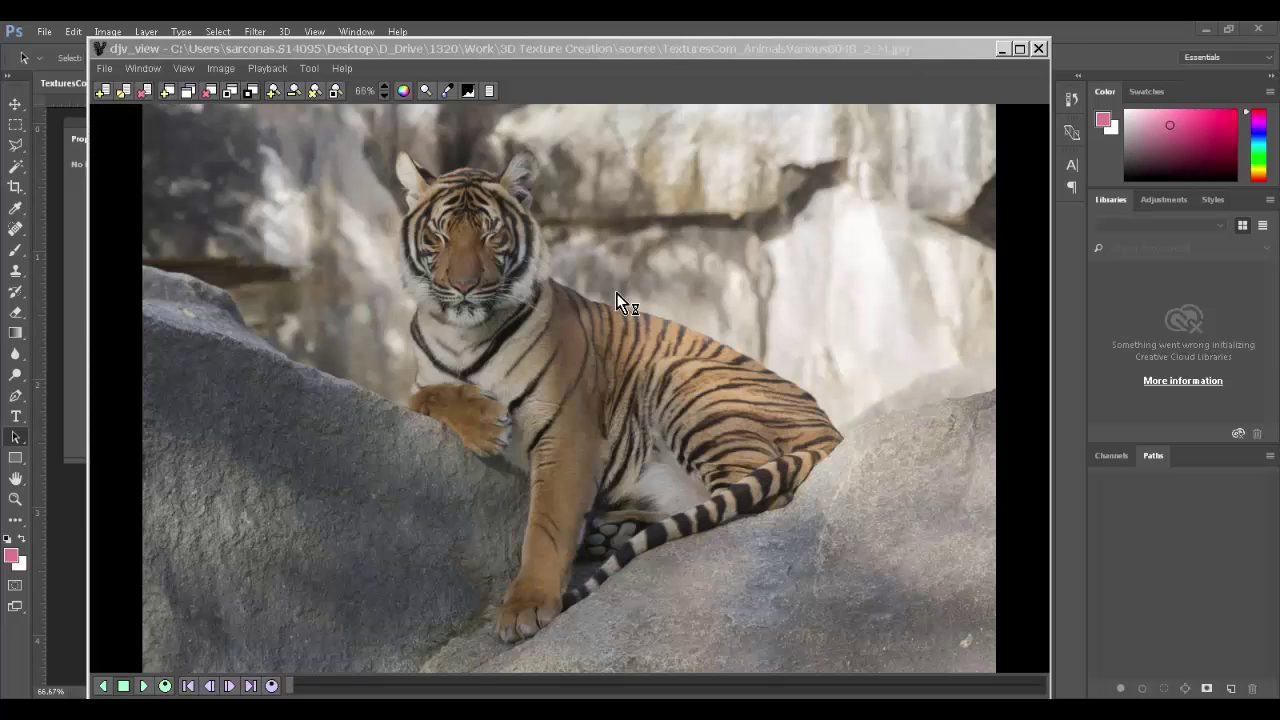
left_click(1039, 48)
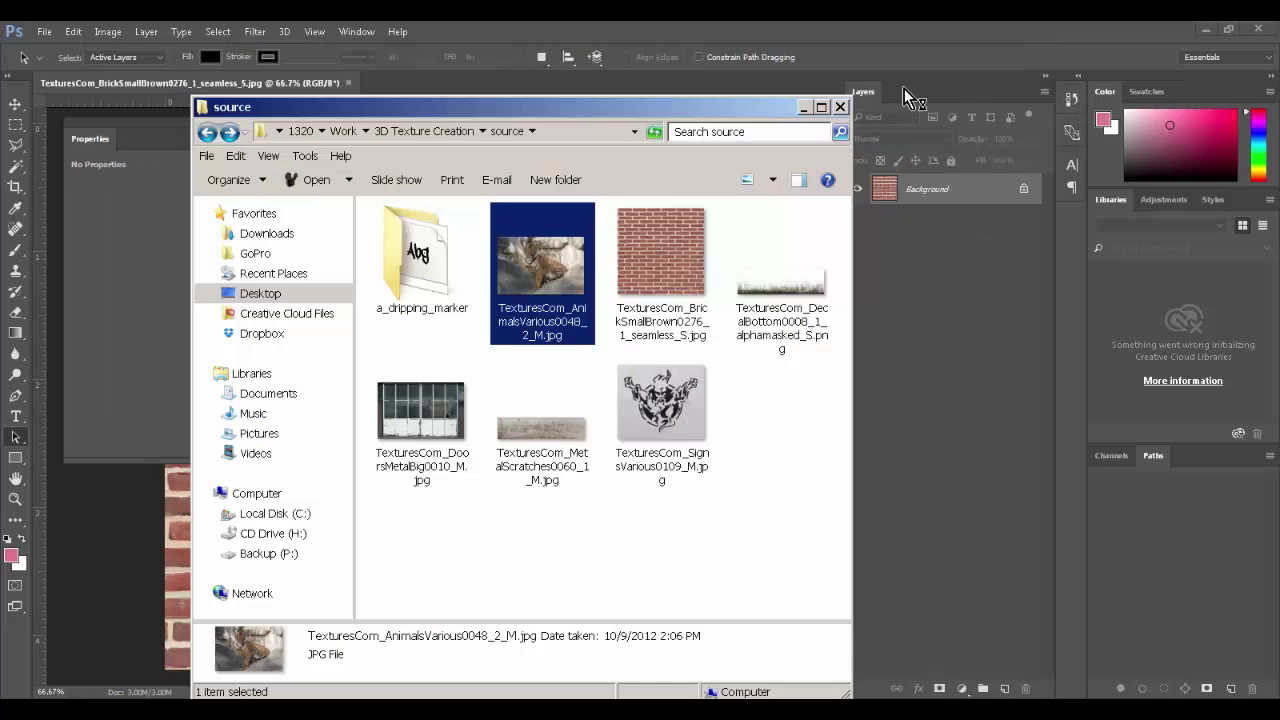
- Look at the font file inside the a_dripping_marker folder, return to the source folder and move the window out of the way
double_click(430, 265)
left_click(422, 244)
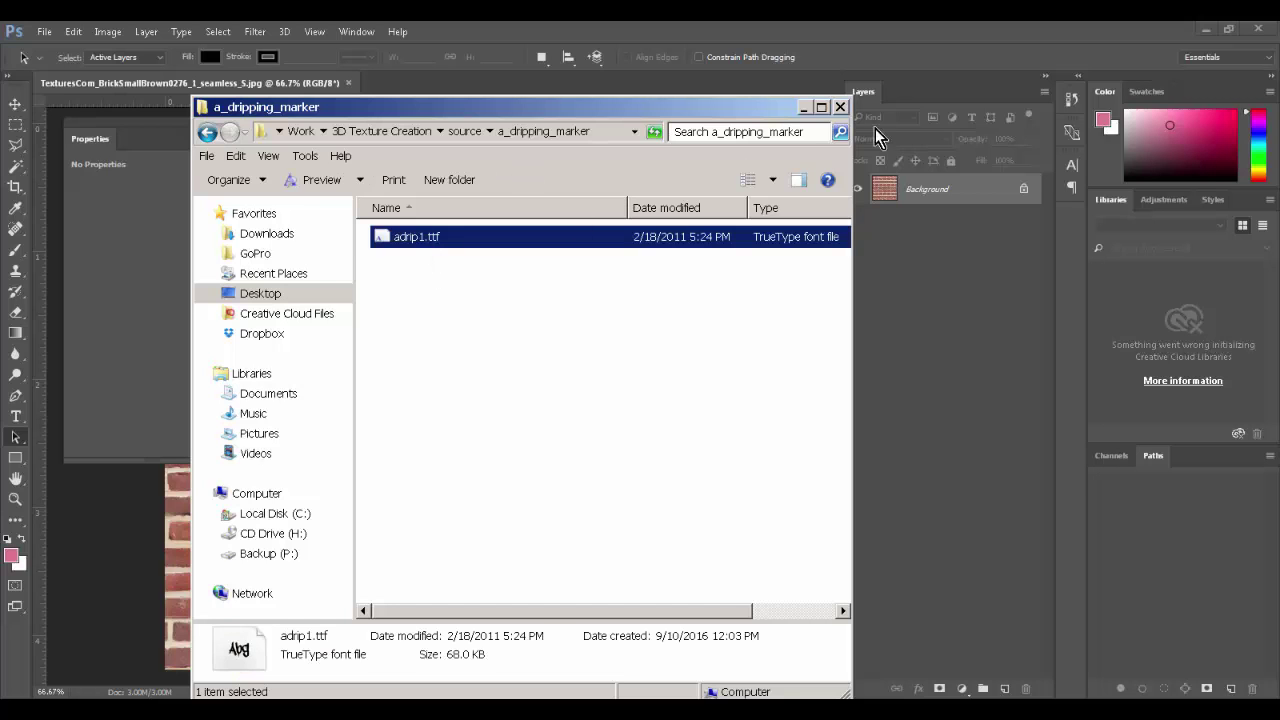
left_click(737, 322)
key("BackSpace")
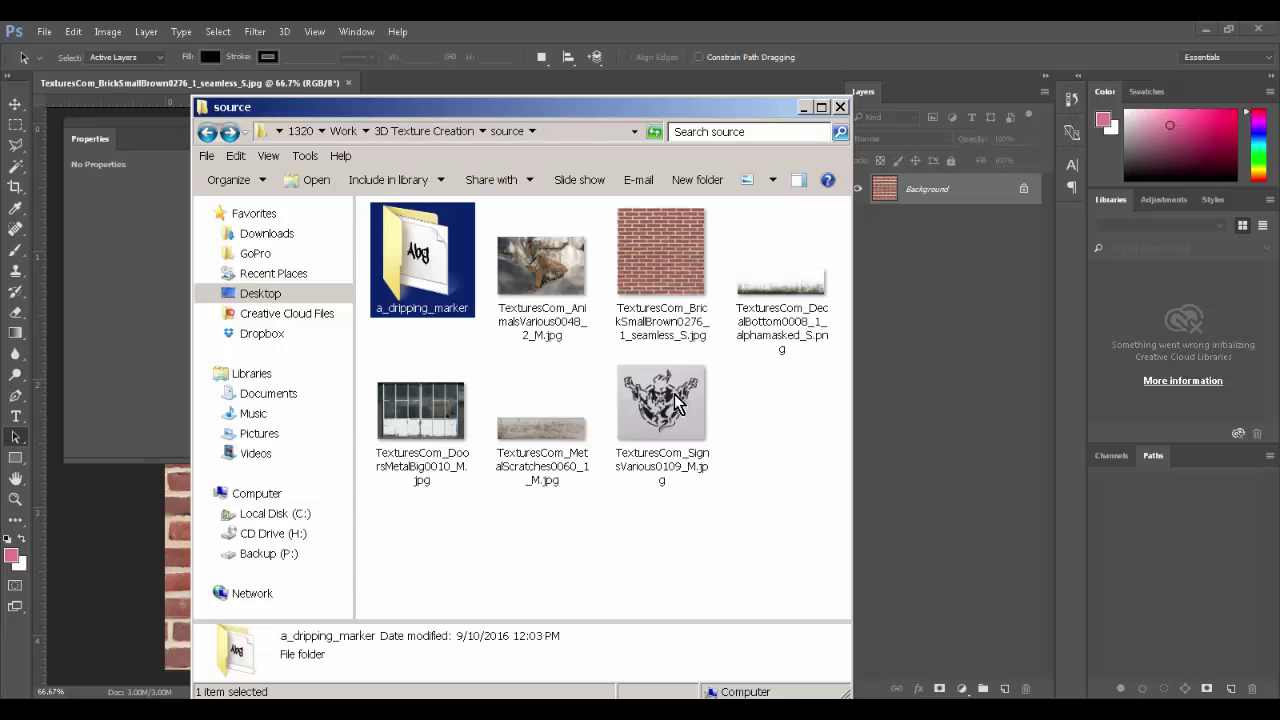
left_click_drag(665, 118, 0, 205)
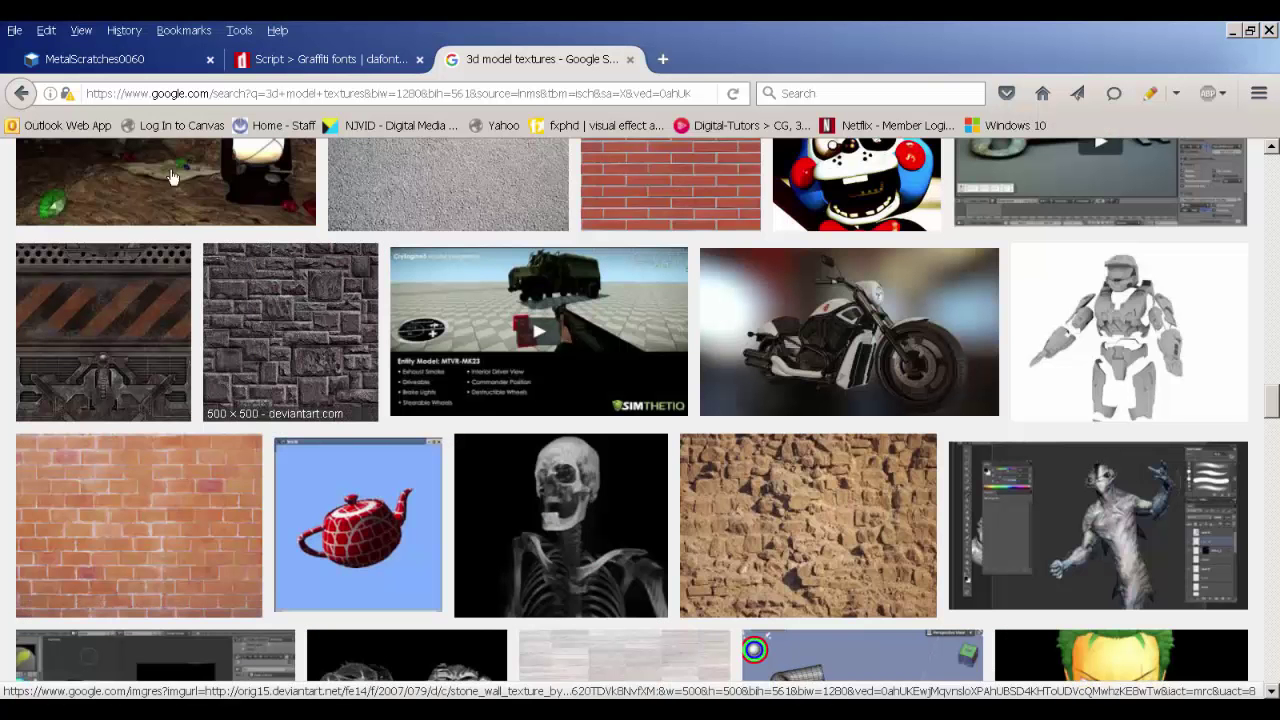
- Show the MetalScratches0060 page on textures.com in the browser and examine its preview images and download sizes
left_click(131, 66)
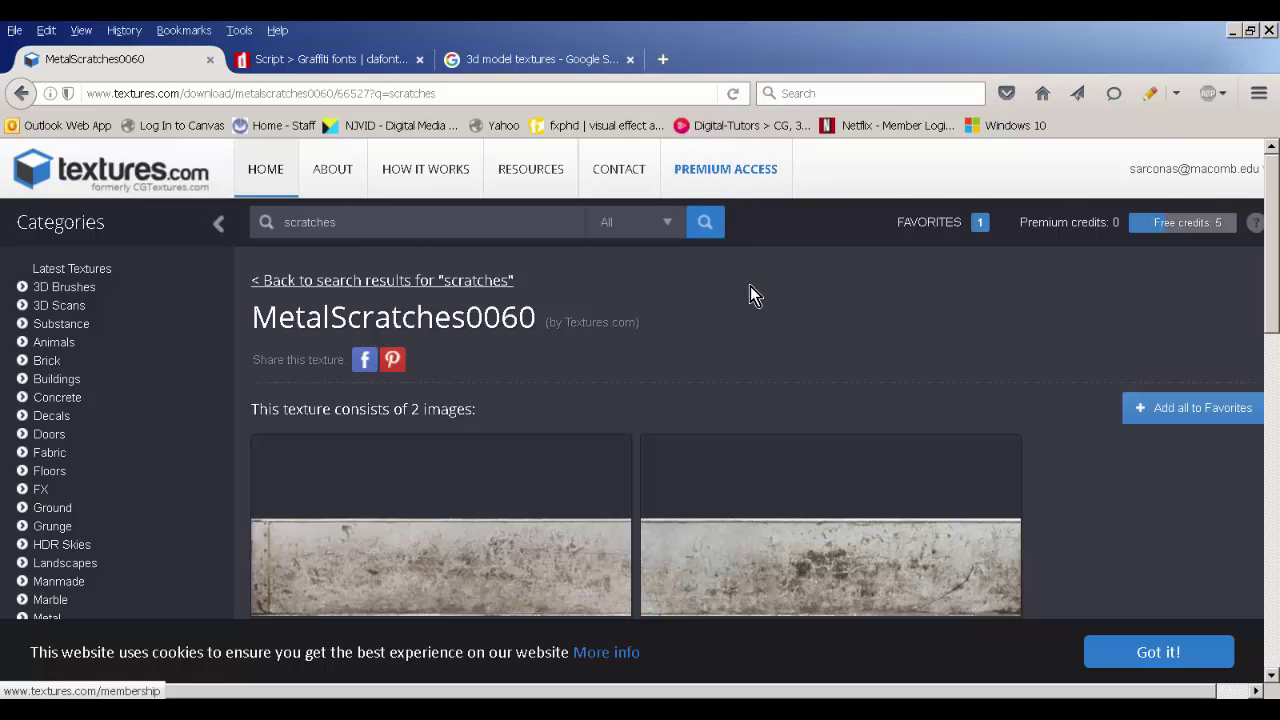
scroll(749, 290, "down", 8)
scroll(715, 301, "up", 2)
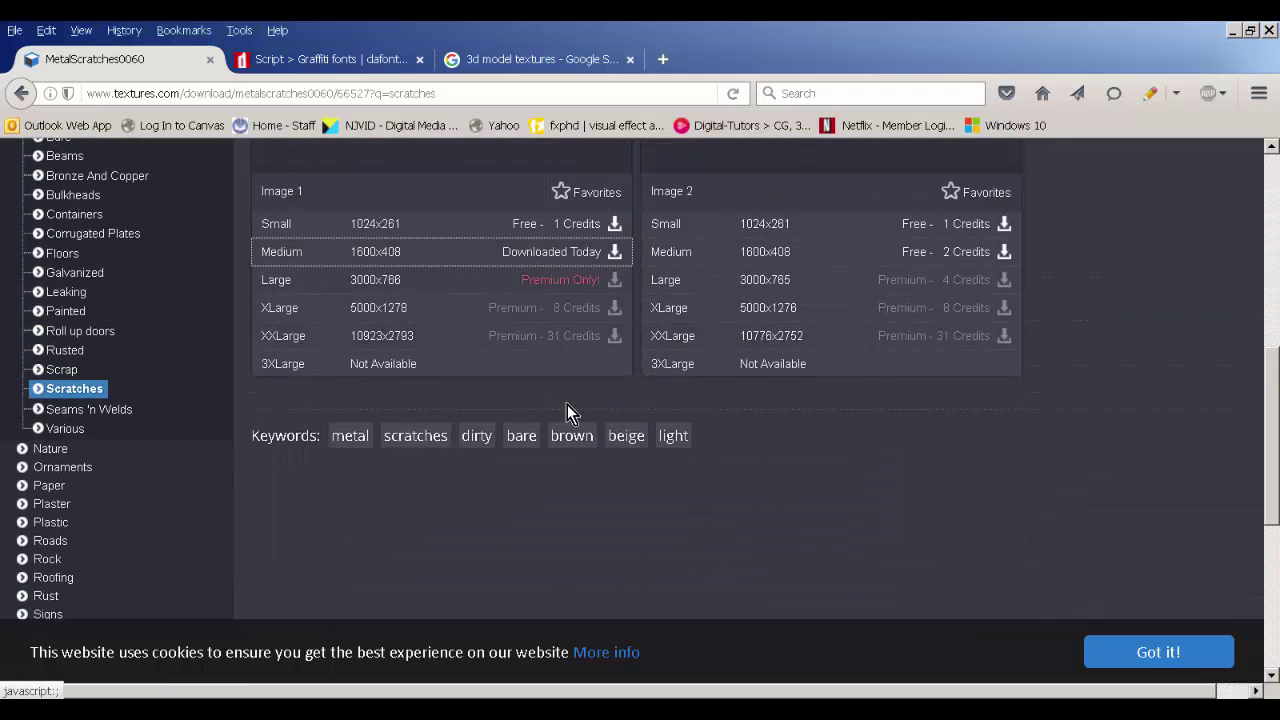
scroll(562, 405, "down", 5)
scroll(532, 410, "up", 10)
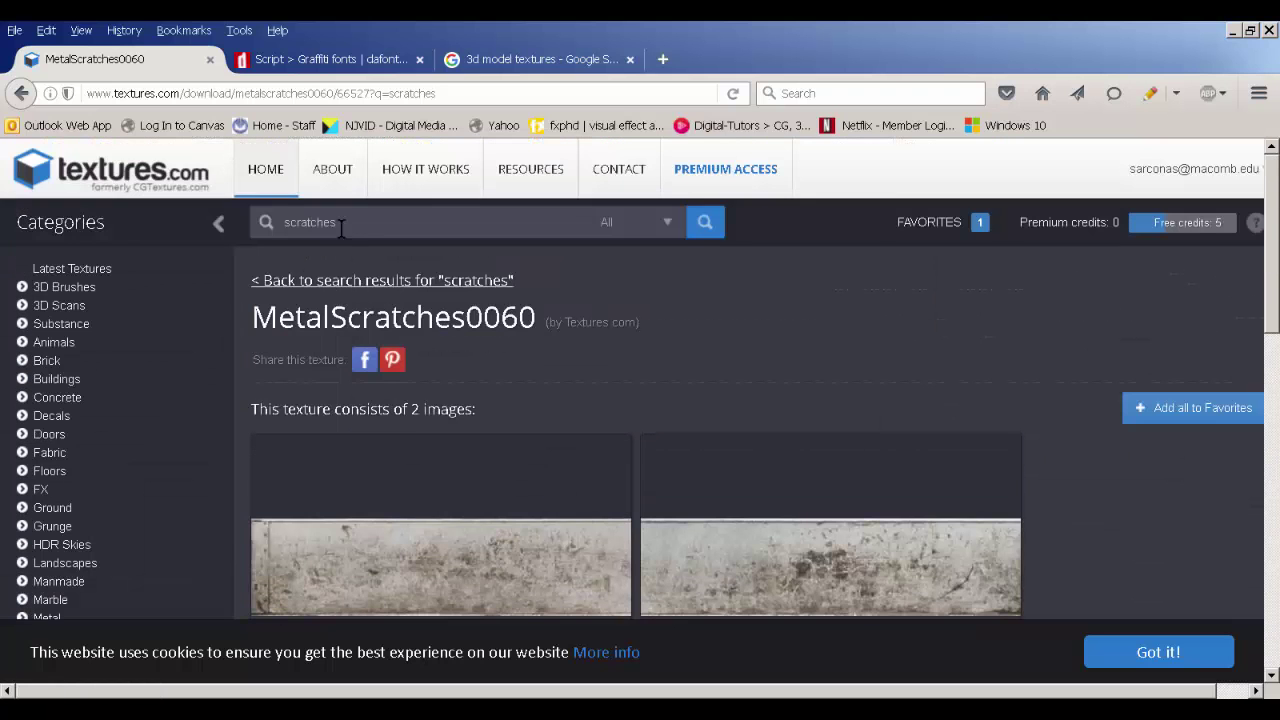
- Browse the 3D Scans, Substance and Animals categories on textures.com and examine the available animal subcategories
left_click(73, 308)
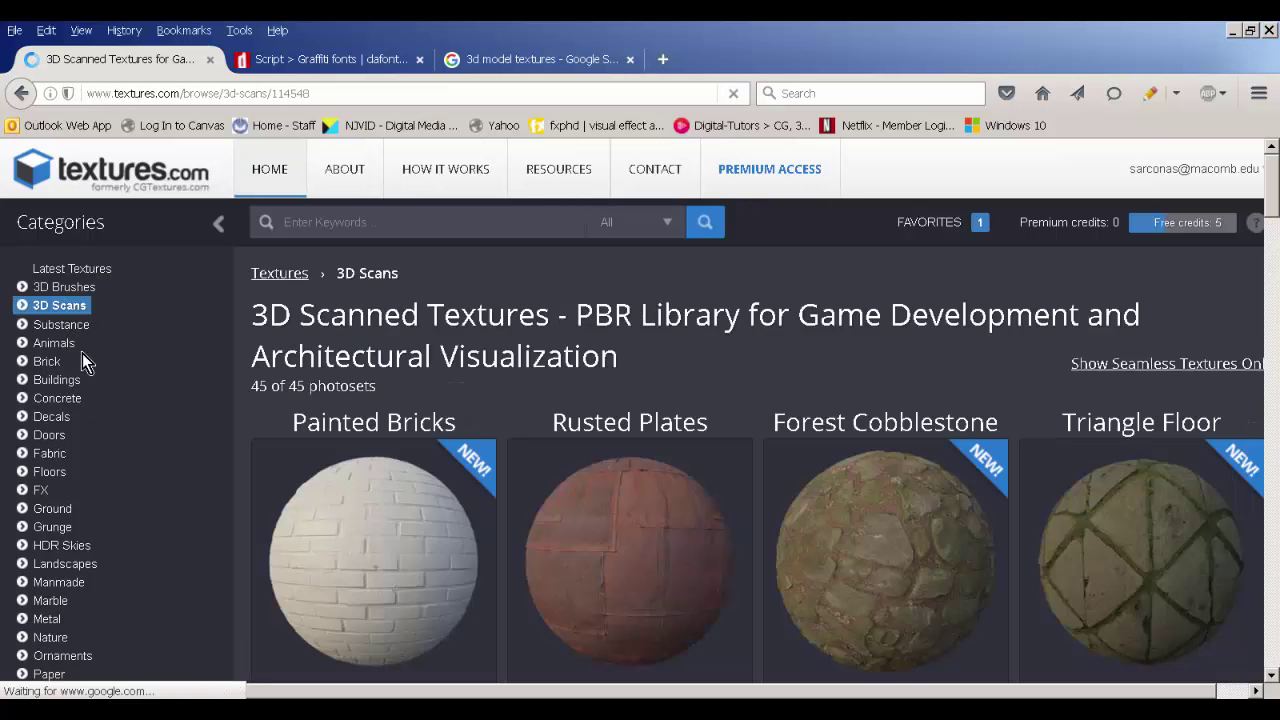
left_click(61, 324)
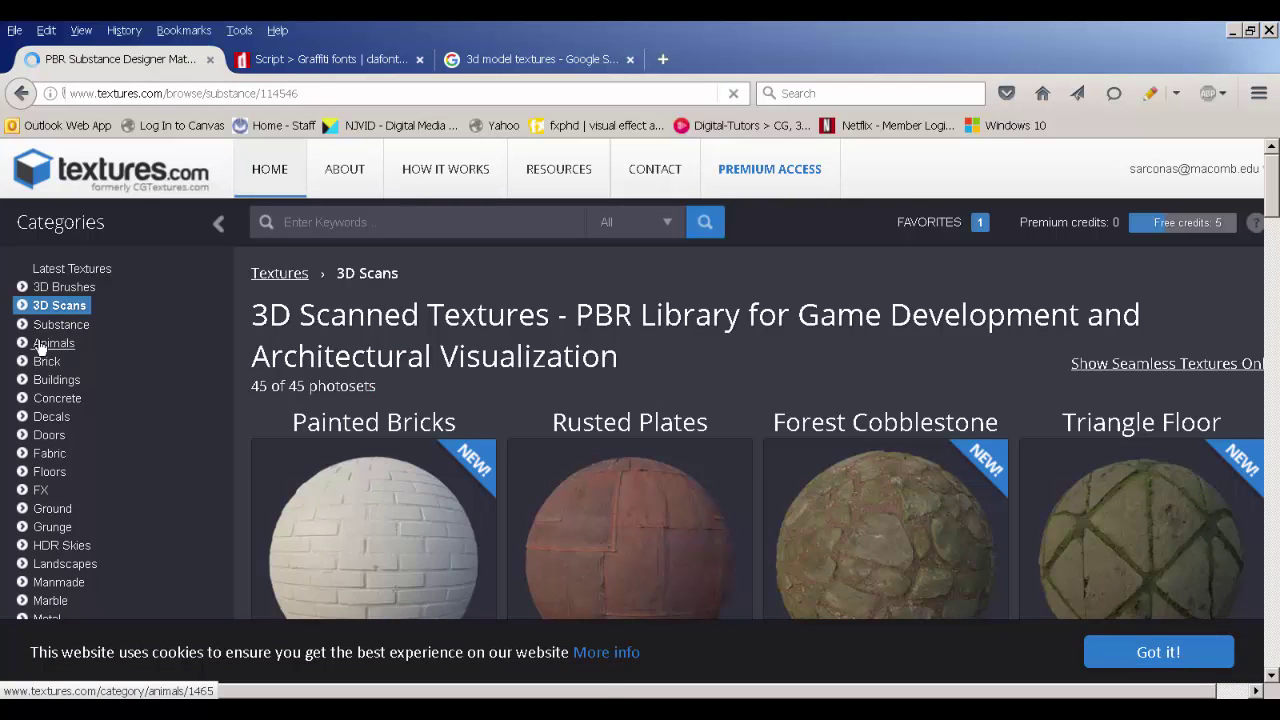
left_click(46, 348)
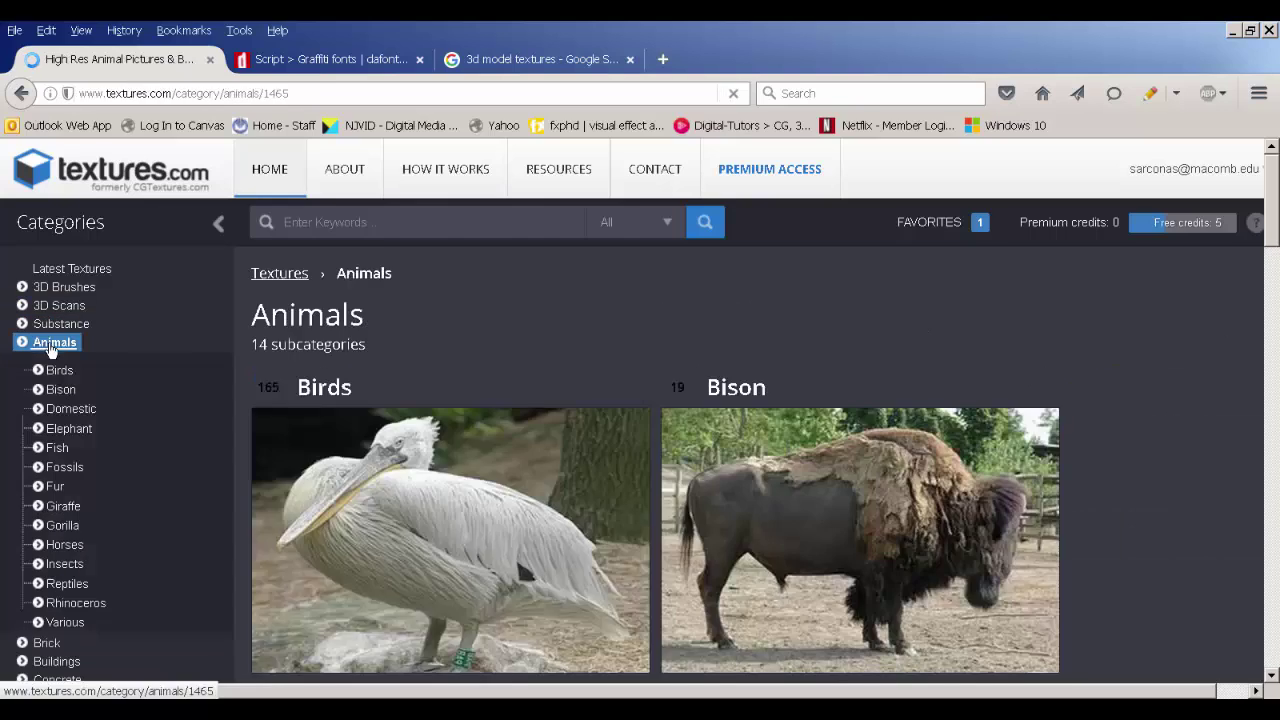
scroll(744, 318, "down", 3)
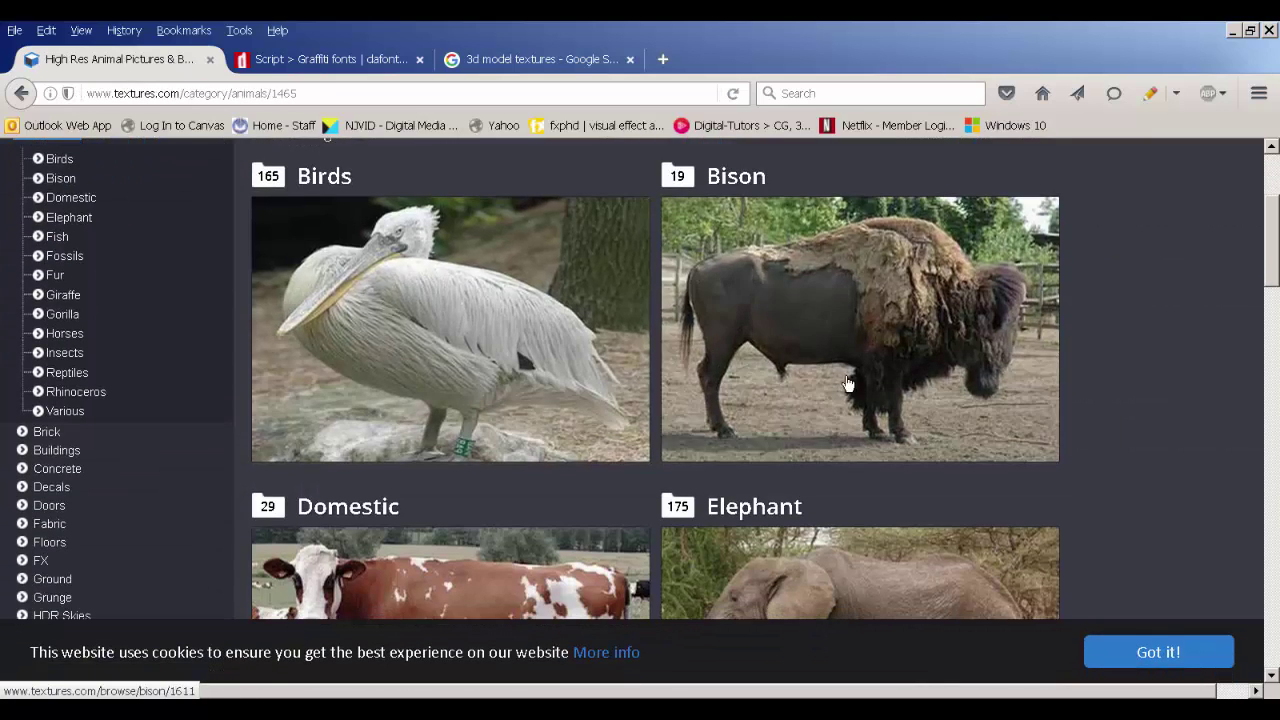
scroll(835, 400, "down", 3)
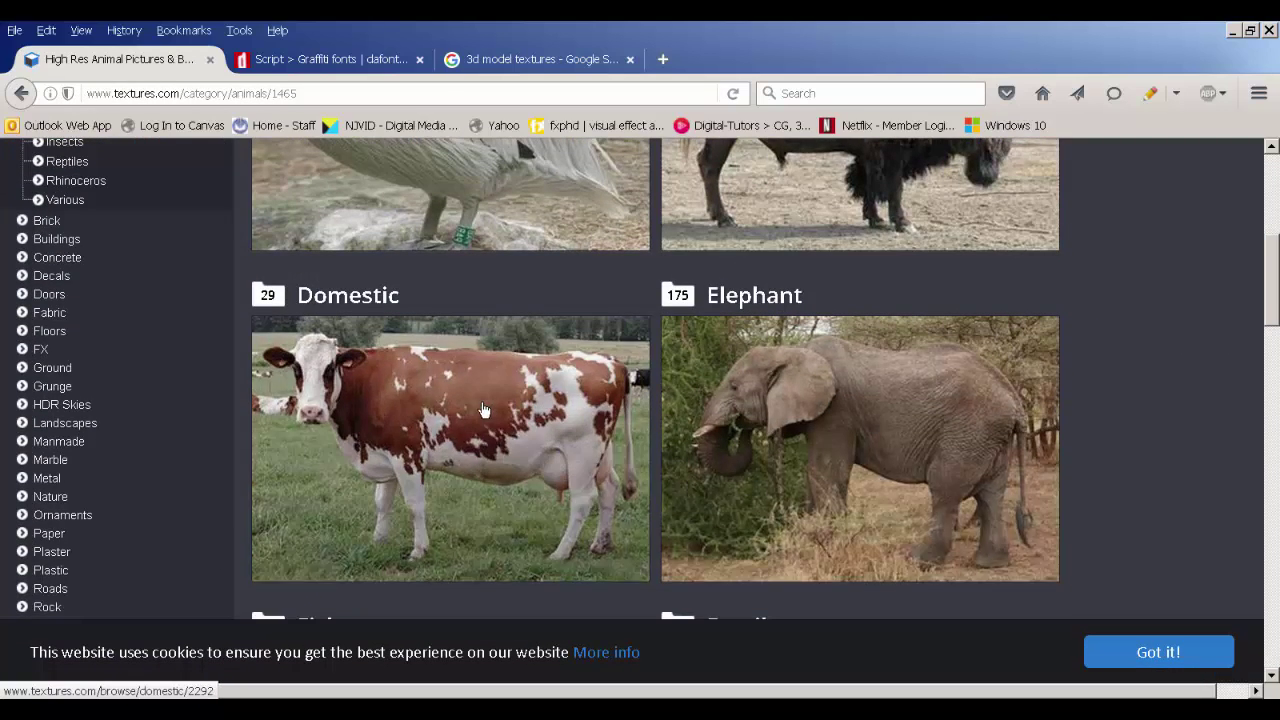
scroll(450, 375, "down", 3)
scroll(487, 416, "down", 3)
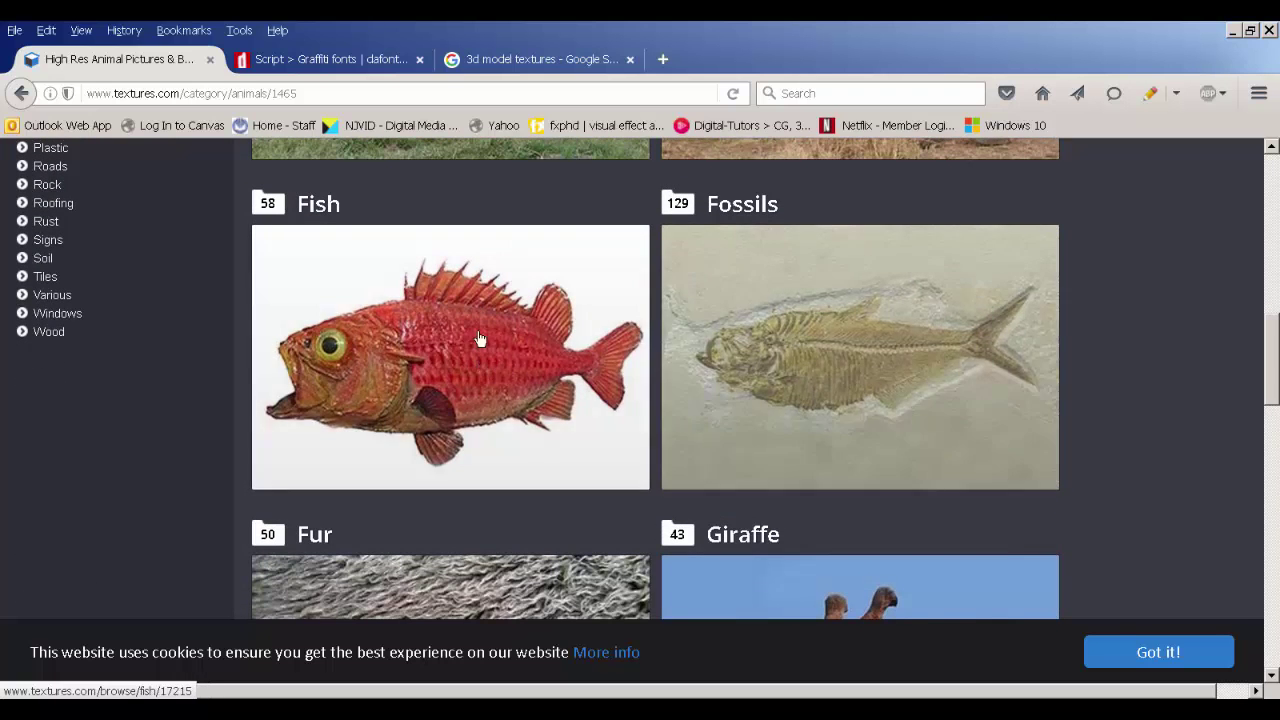
scroll(838, 357, "down", 3)
scroll(838, 357, "down", 2)
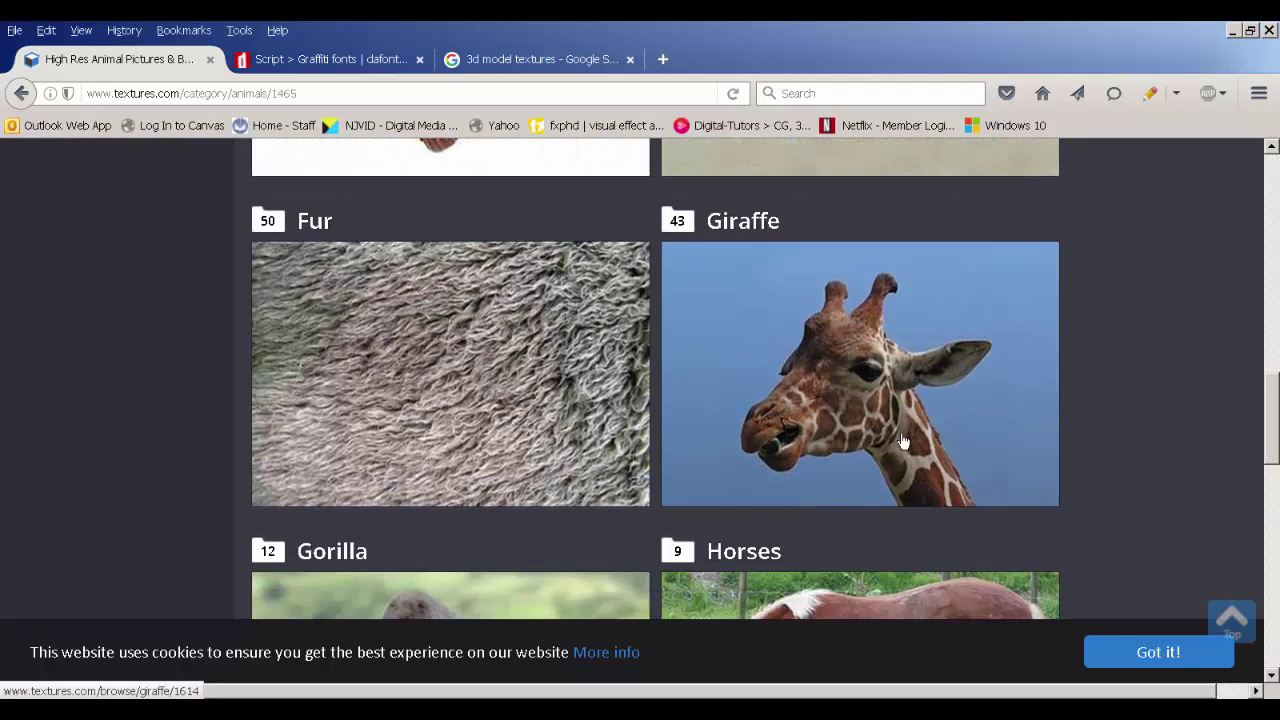
scroll(569, 366, "down", 3)
scroll(594, 357, "down", 10)
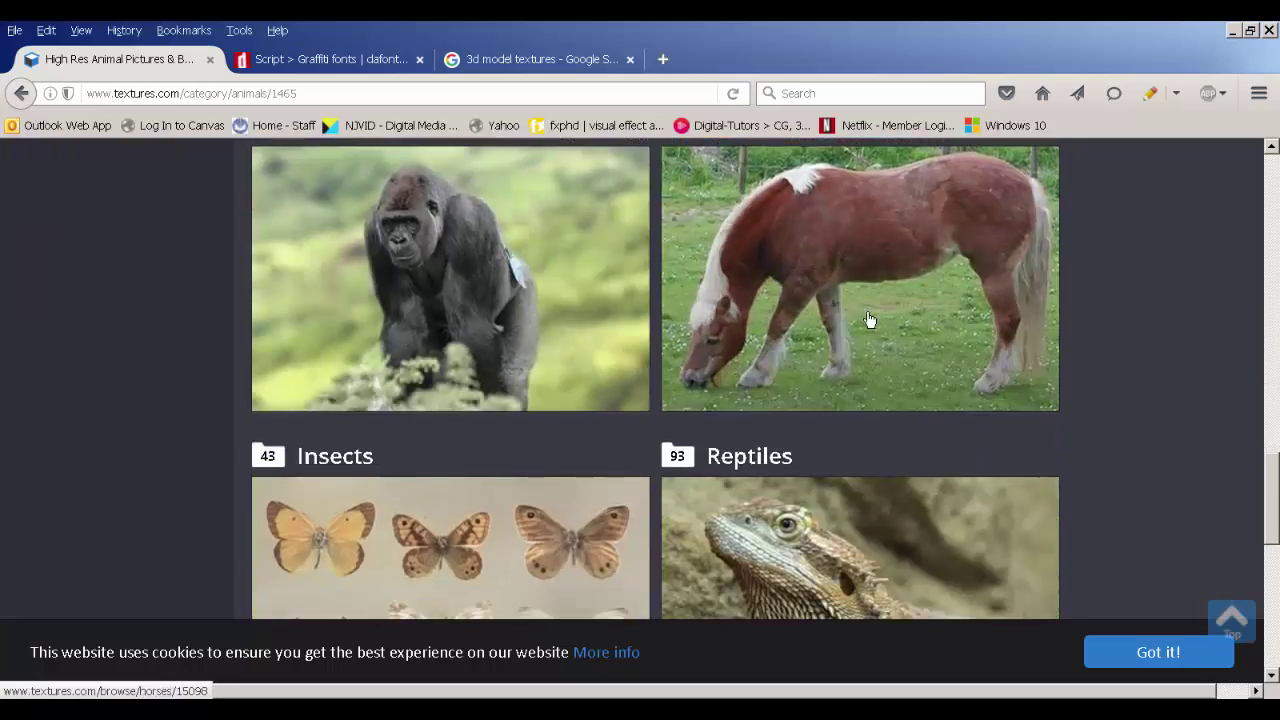
scroll(591, 354, "up", 3)
scroll(591, 354, "up", 20)
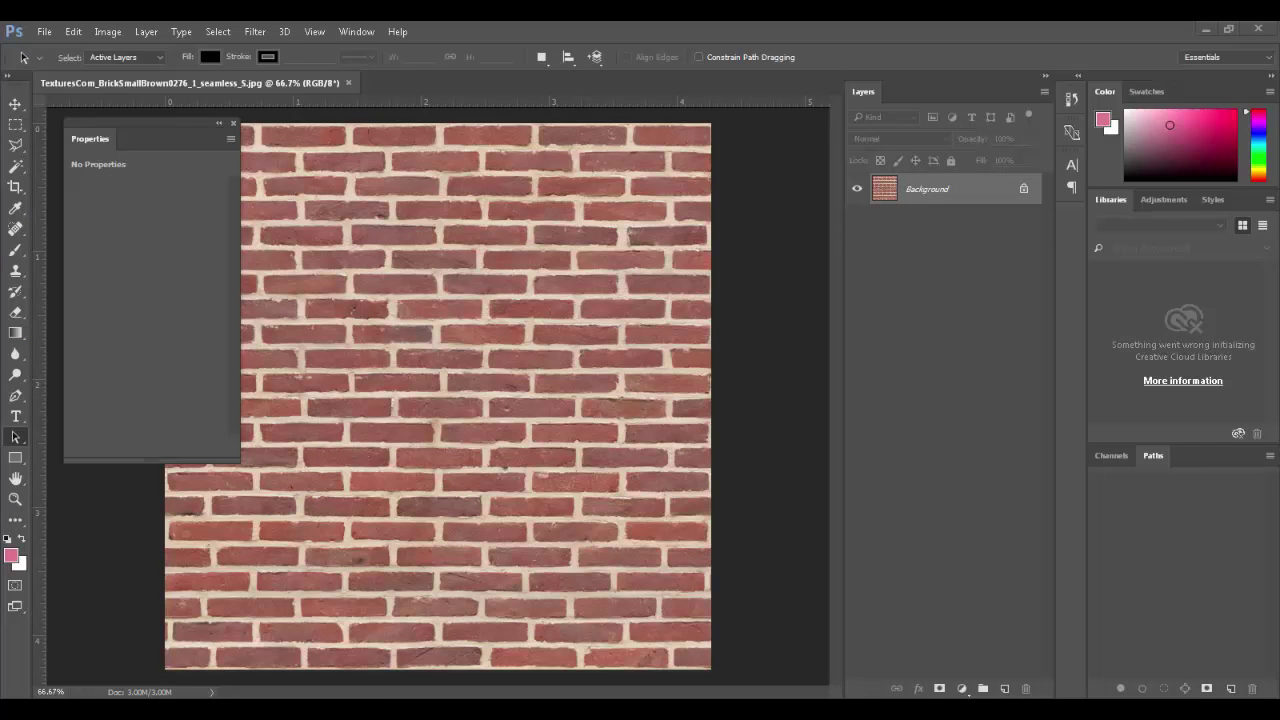
- Close the floating Properties panel covering the brick image in Photoshop
left_click(233, 125)
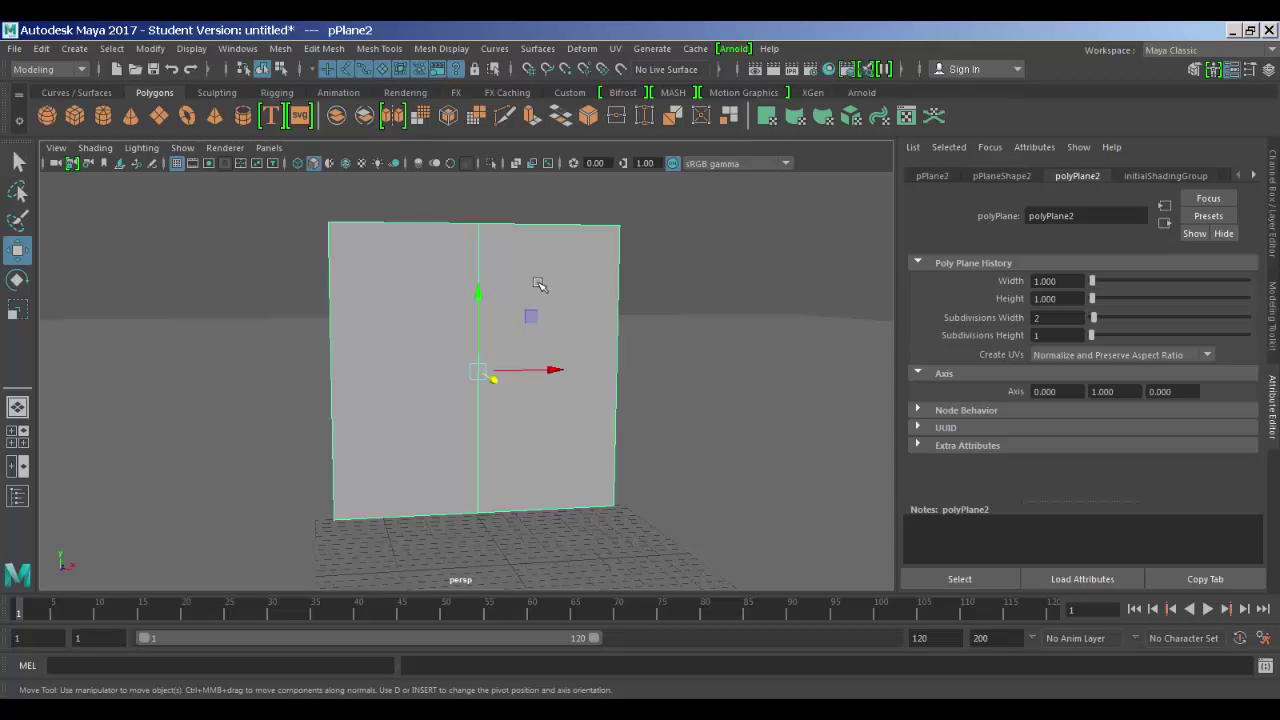
- Assign a new Arnold aiStandard material to the upright plane in Maya
left_click(631, 257)
left_click_drag(526, 309, 522, 308)
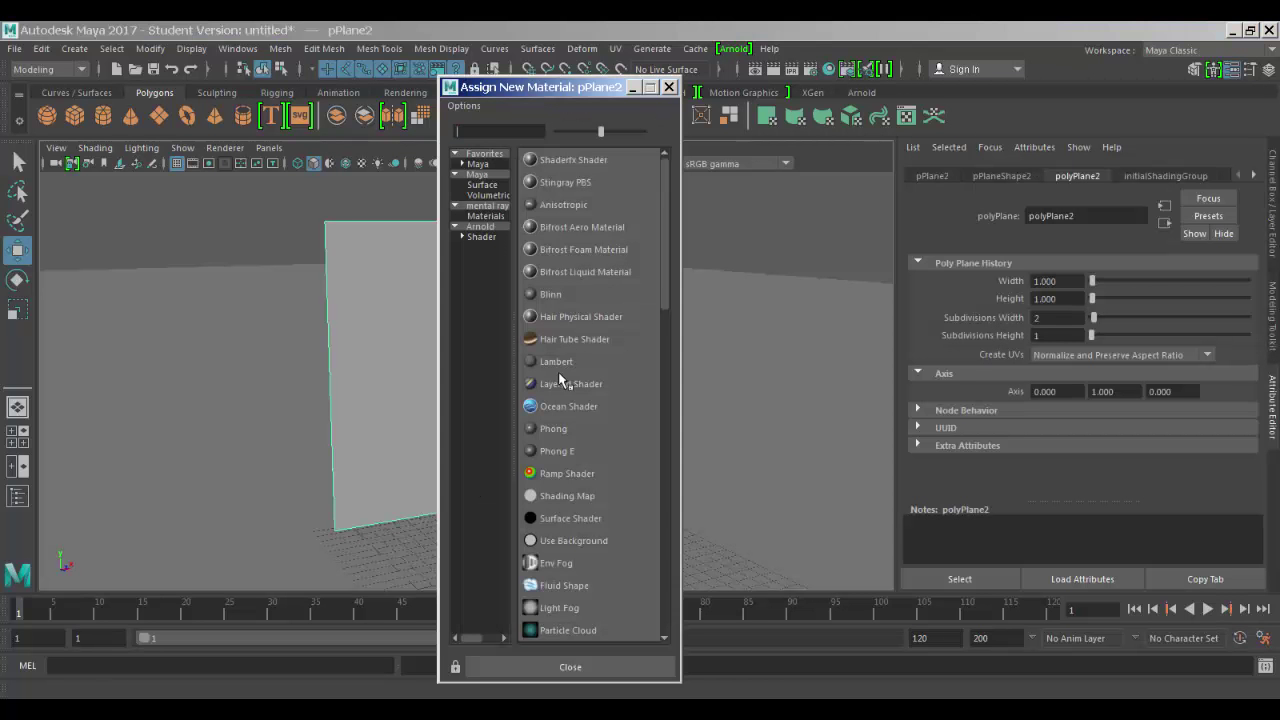
left_click(481, 226)
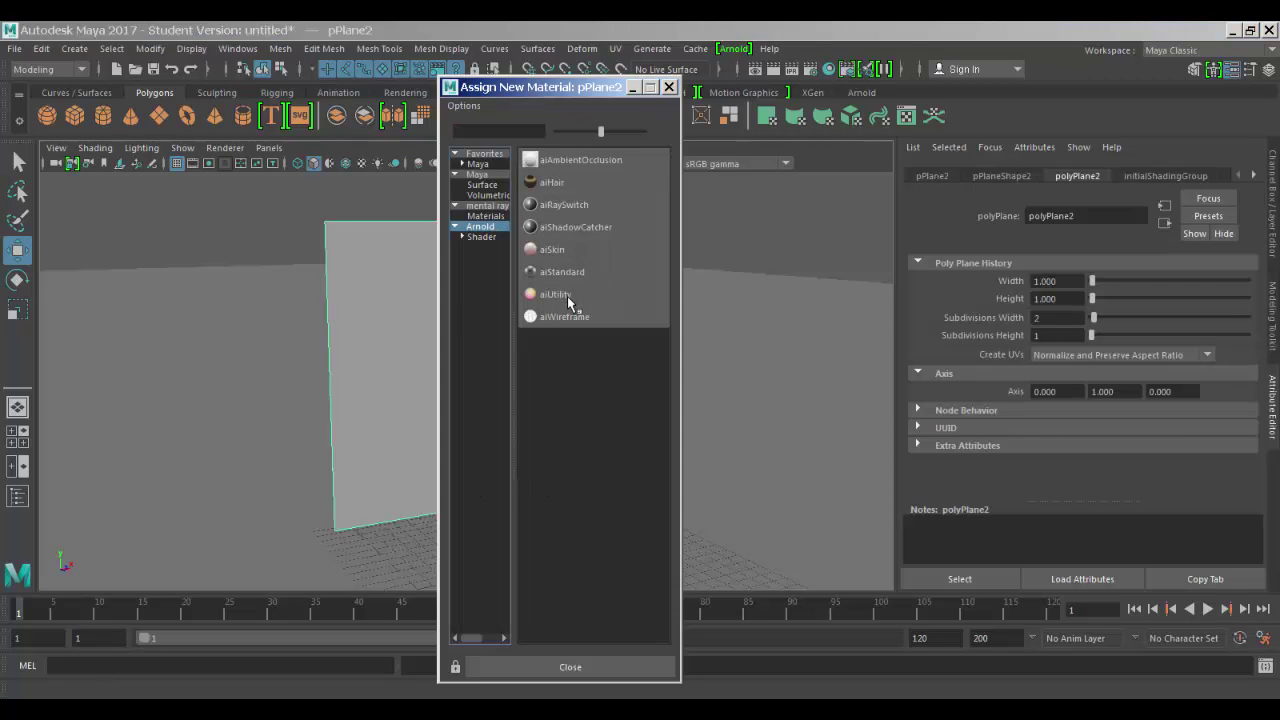
left_click(567, 270)
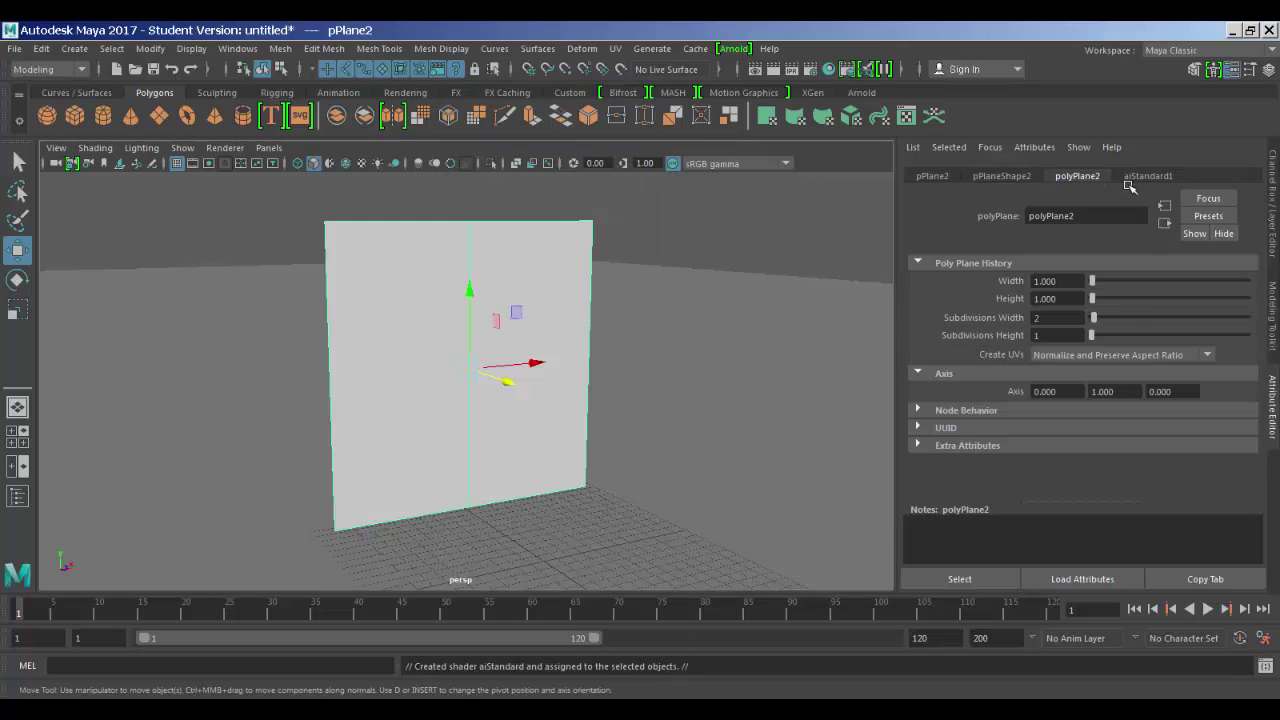
- Map a File texture with the brick image TexturesCom_BrickSmallBrown0276_1_seamless_S.jpg to the aiStandard1 material's diffuse color
left_click(1136, 178)
left_click_drag(628, 294, 612, 294)
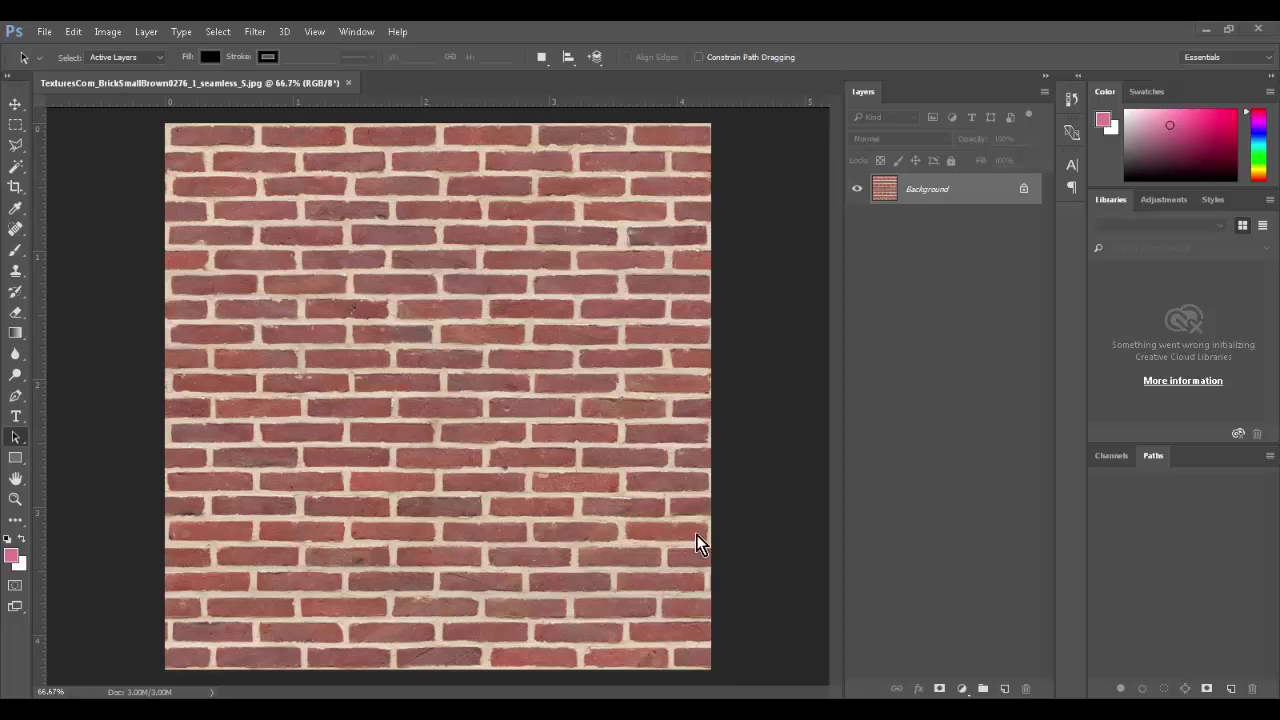
mouse_move(709, 708)
left_click(709, 677)
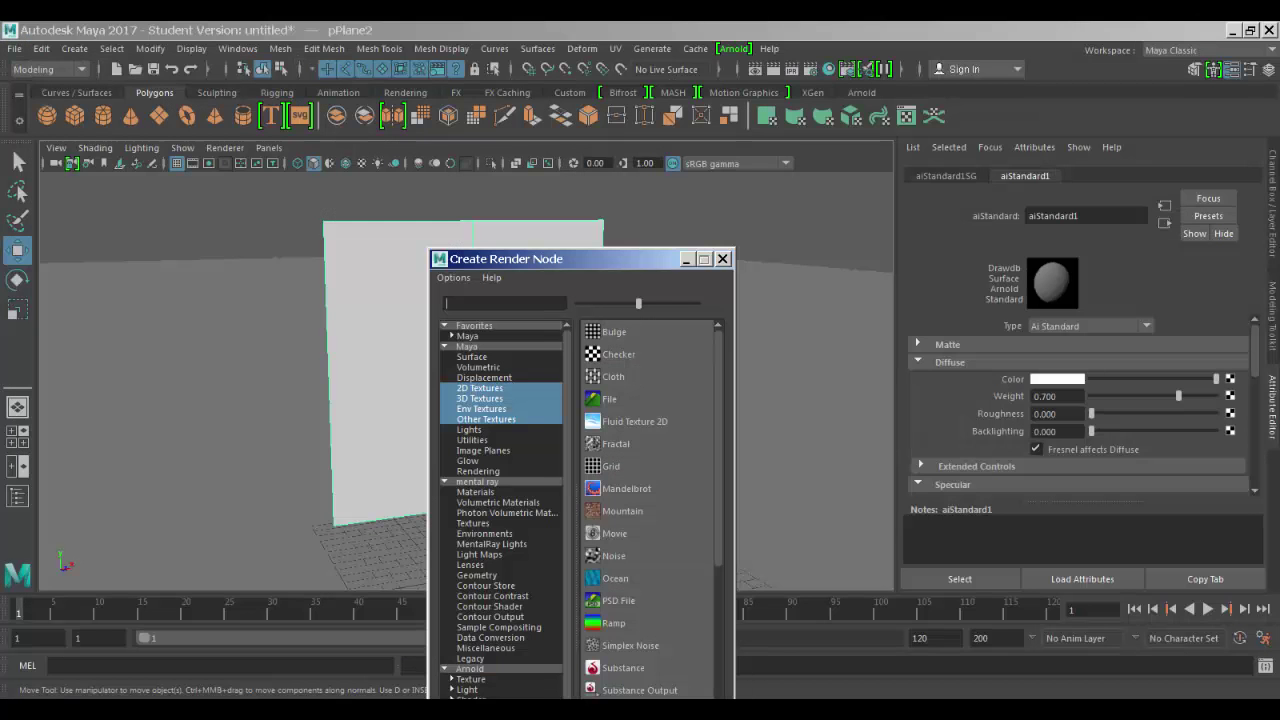
left_click(643, 398)
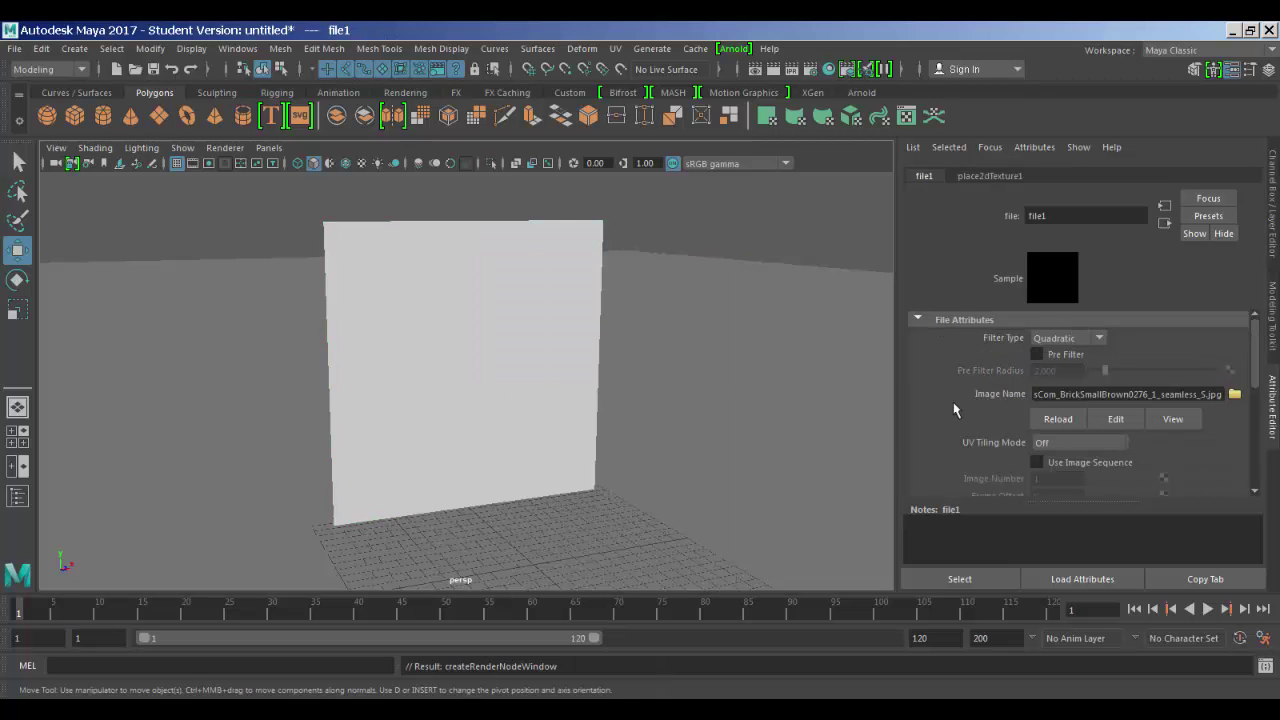
- Turn on textured display in the viewport and check the brick-mapped plane from different angles
left_click_drag(733, 340, 705, 333)
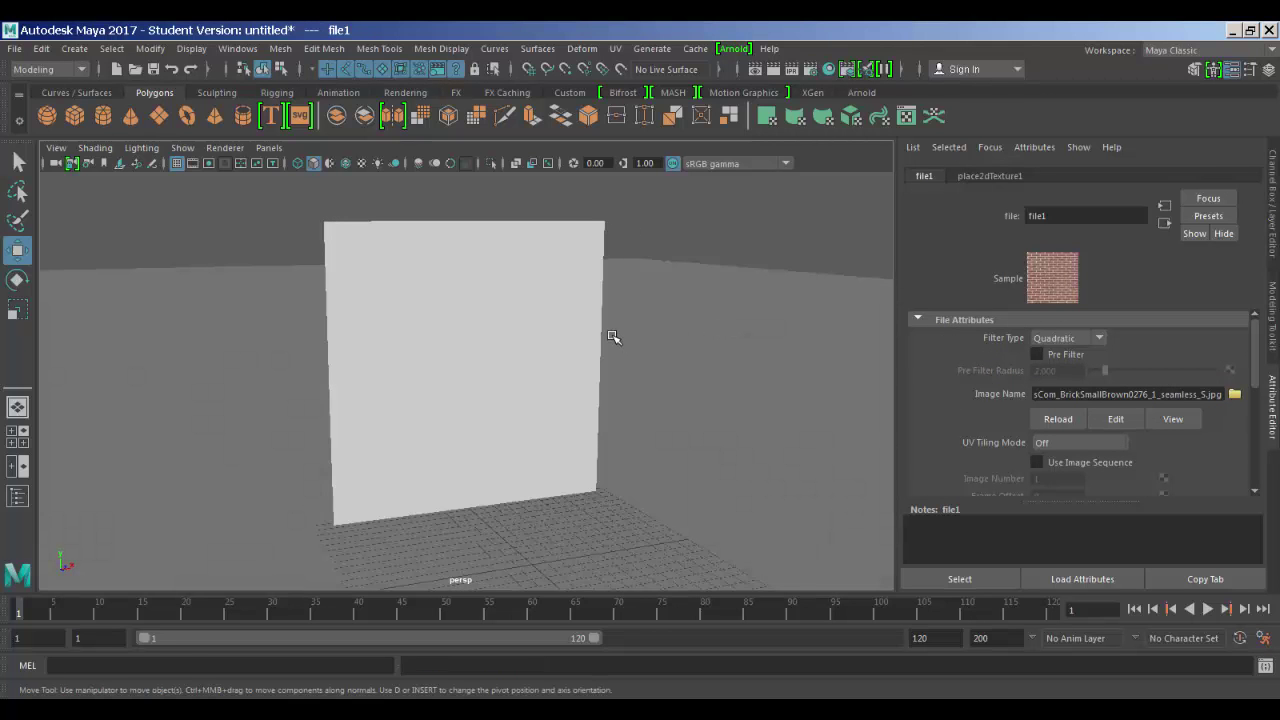
key("6")
left_click_drag(707, 281, 494, 298)
left_click_drag(627, 297, 415, 393)
- Switch to Photoshop and examine the mortar lines between the bricks up close
key("alt+Tab")
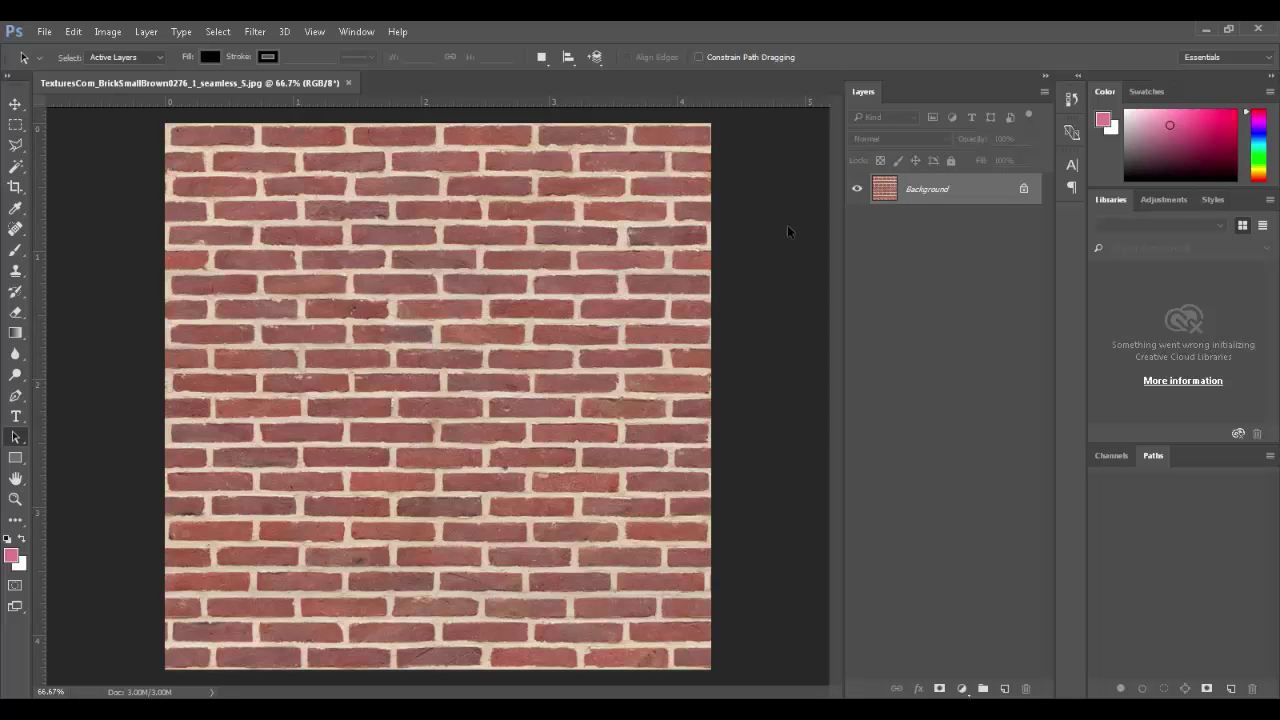
left_click_drag(437, 268, 484, 286)
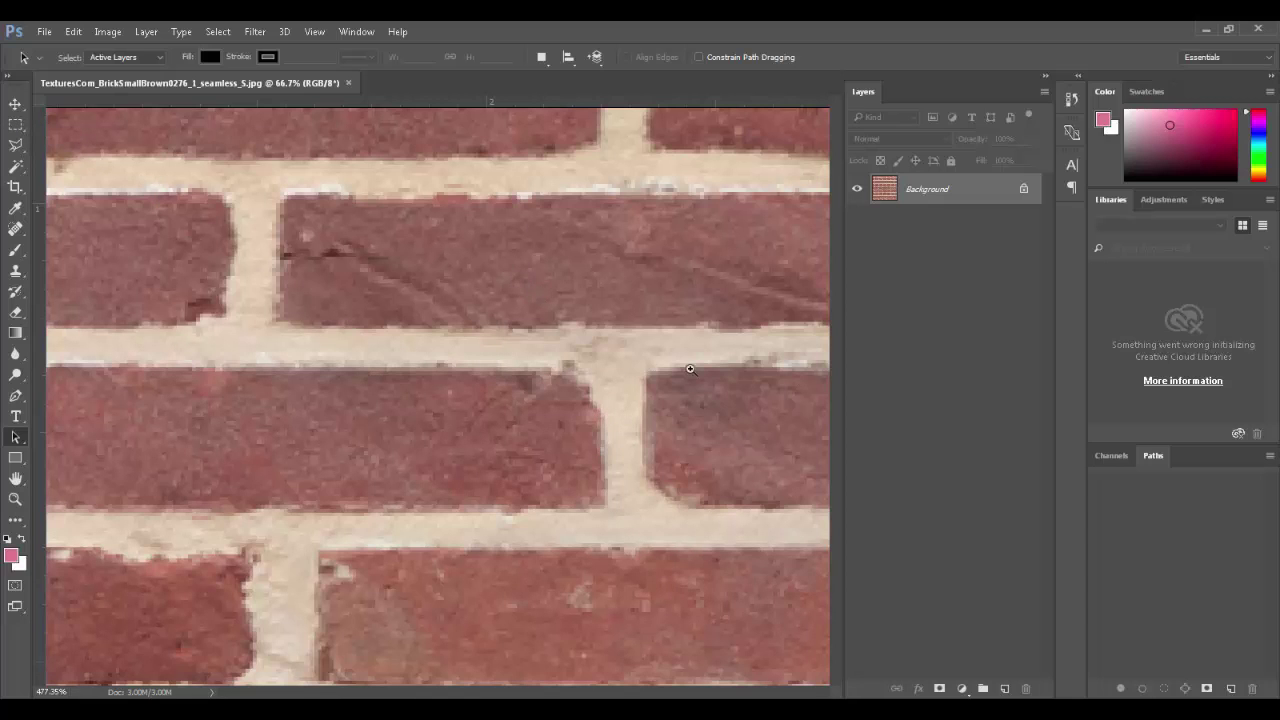
key("ctrl+0")
- Select the mortar lines with Color Range by sampling the mortar color and setting Fuzziness to 91
left_click(255, 31)
mouse_move(210, 32)
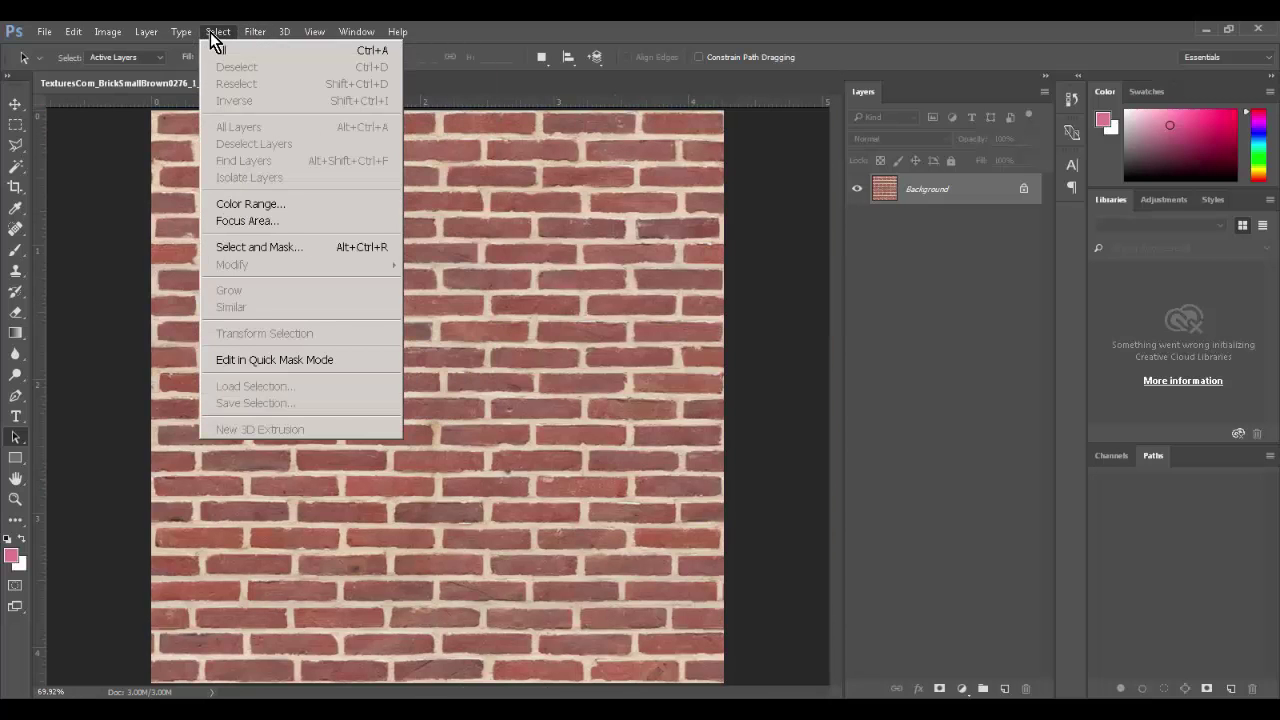
left_click(270, 203)
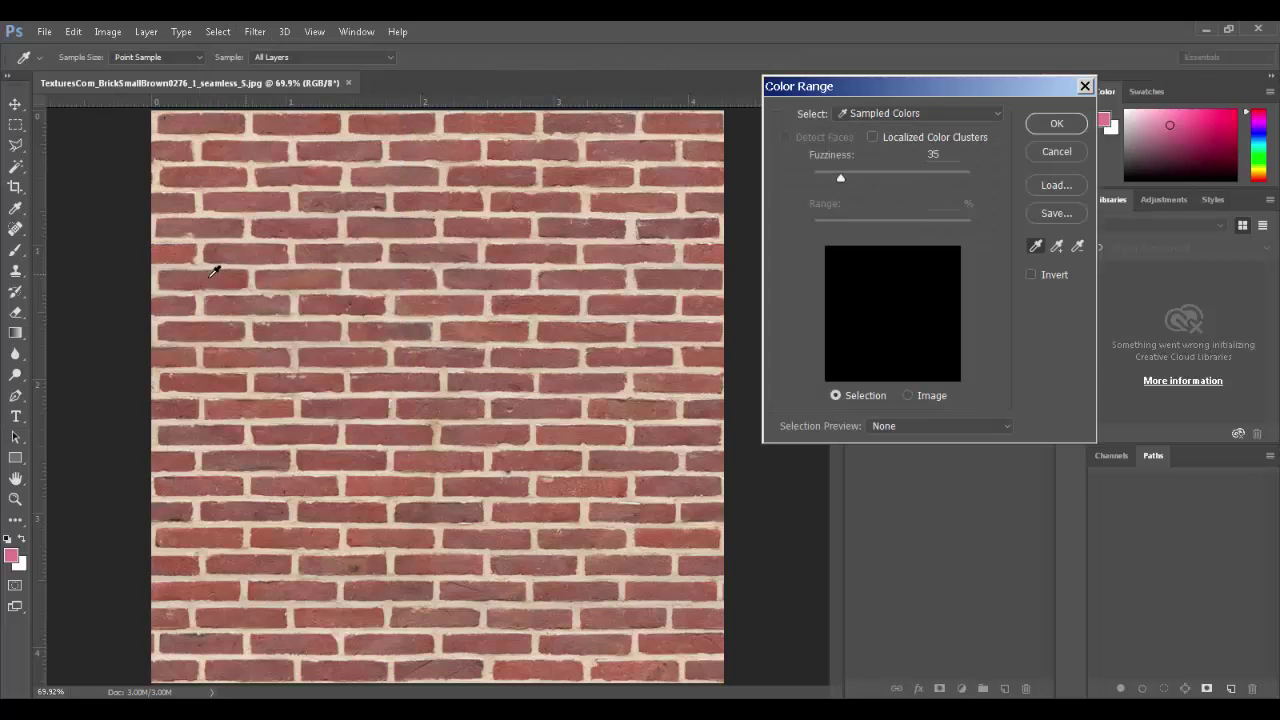
left_click(200, 258)
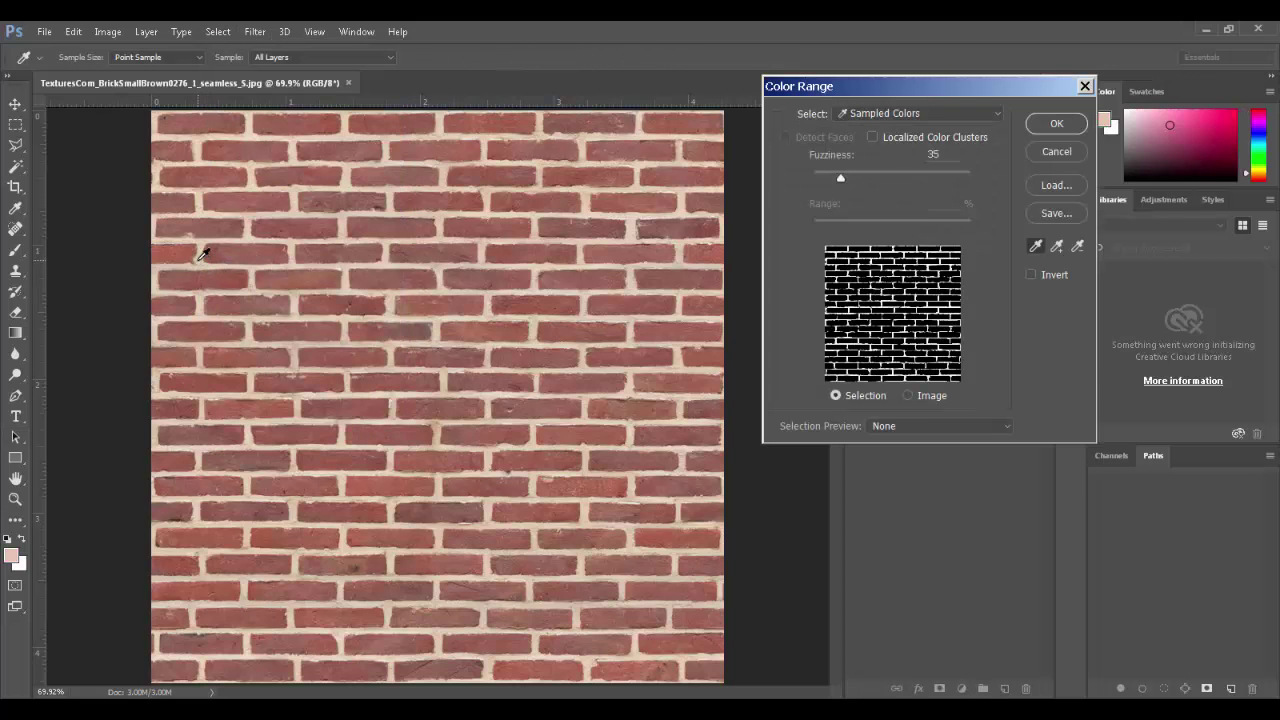
left_click_drag(904, 98, 457, 113)
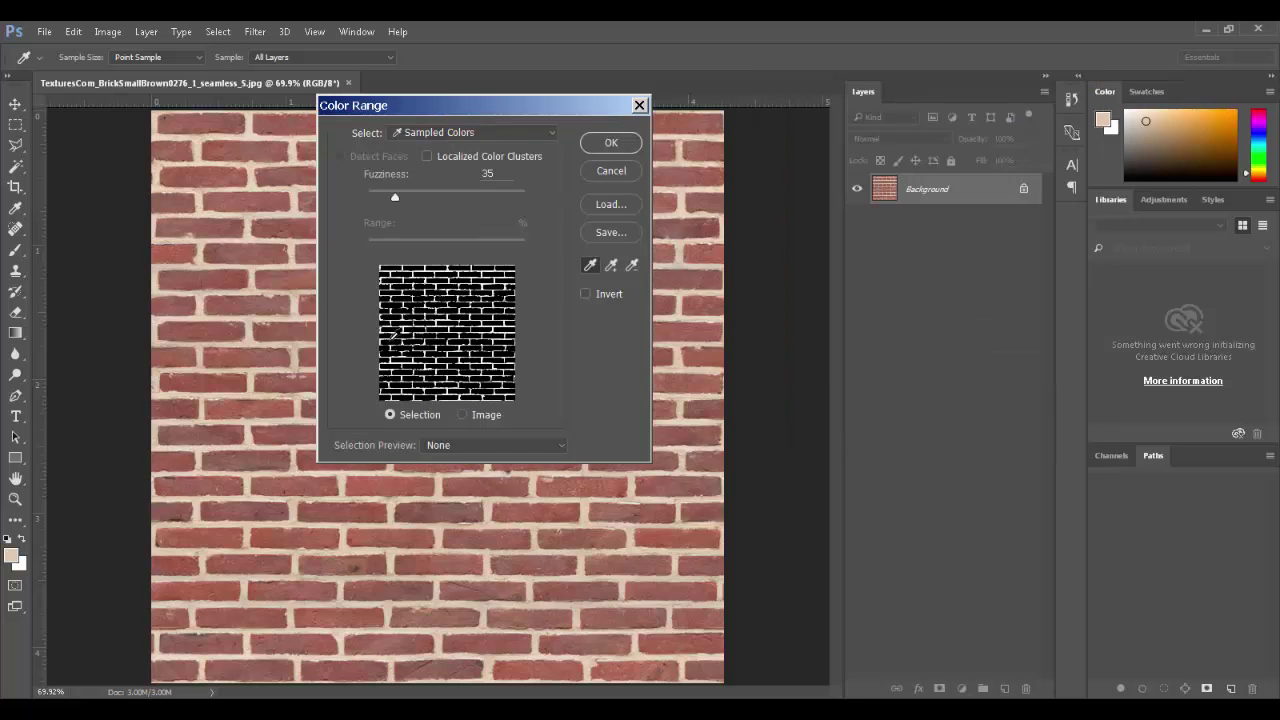
left_click_drag(409, 194, 440, 198)
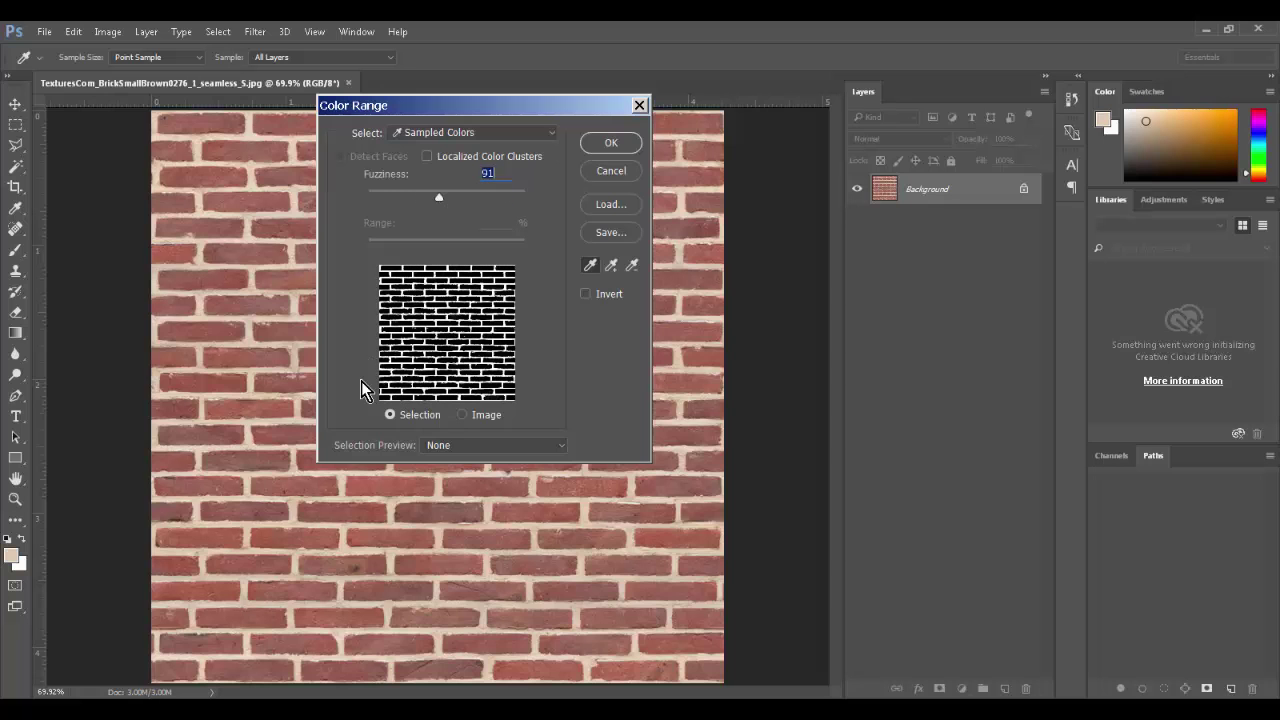
left_click(614, 144)
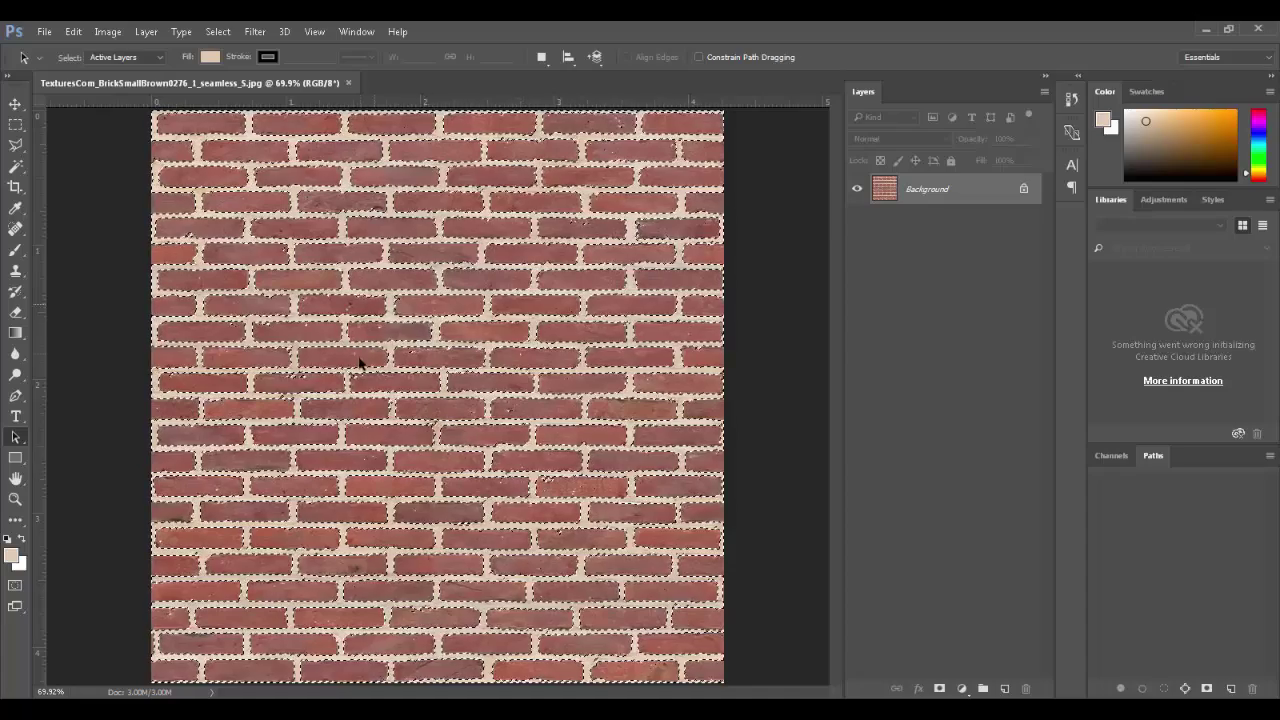
- Check the mortar selection's edges and stray spots on the bricks up close, and clear the selection
scroll(338, 362, "up", 10)
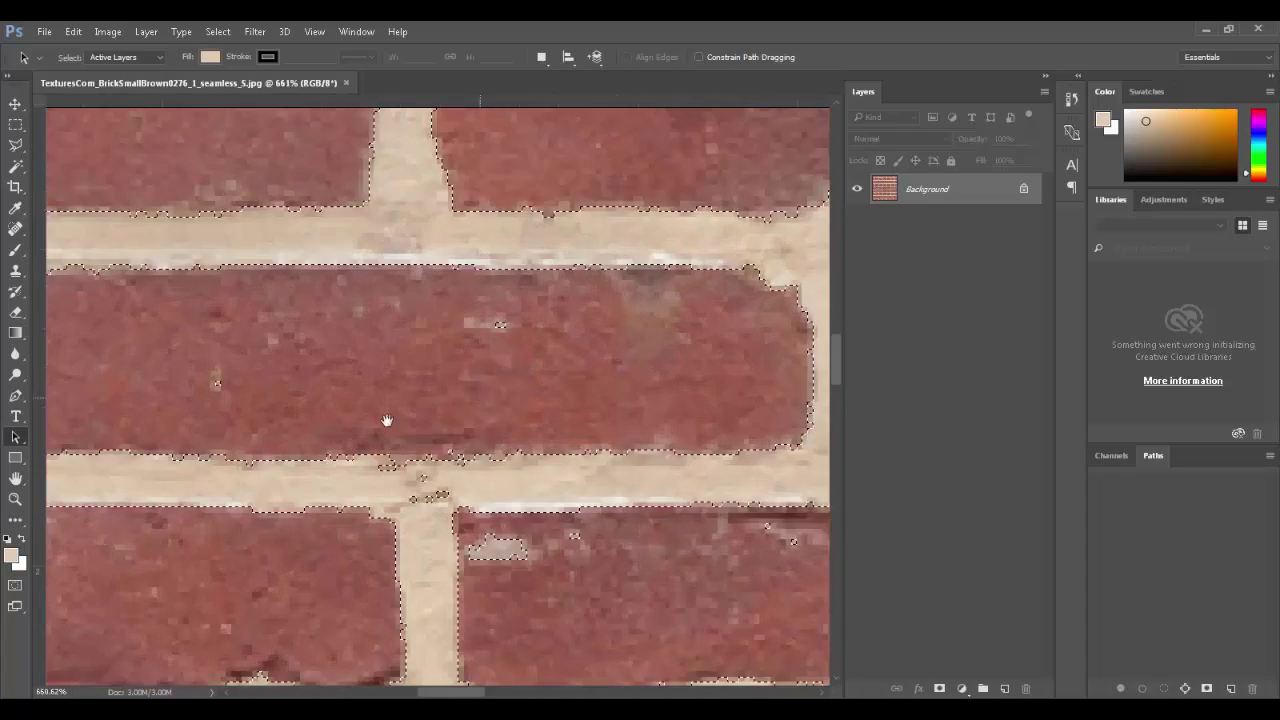
left_click_drag(386, 423, 667, 455)
left_click_drag(557, 463, 354, 431)
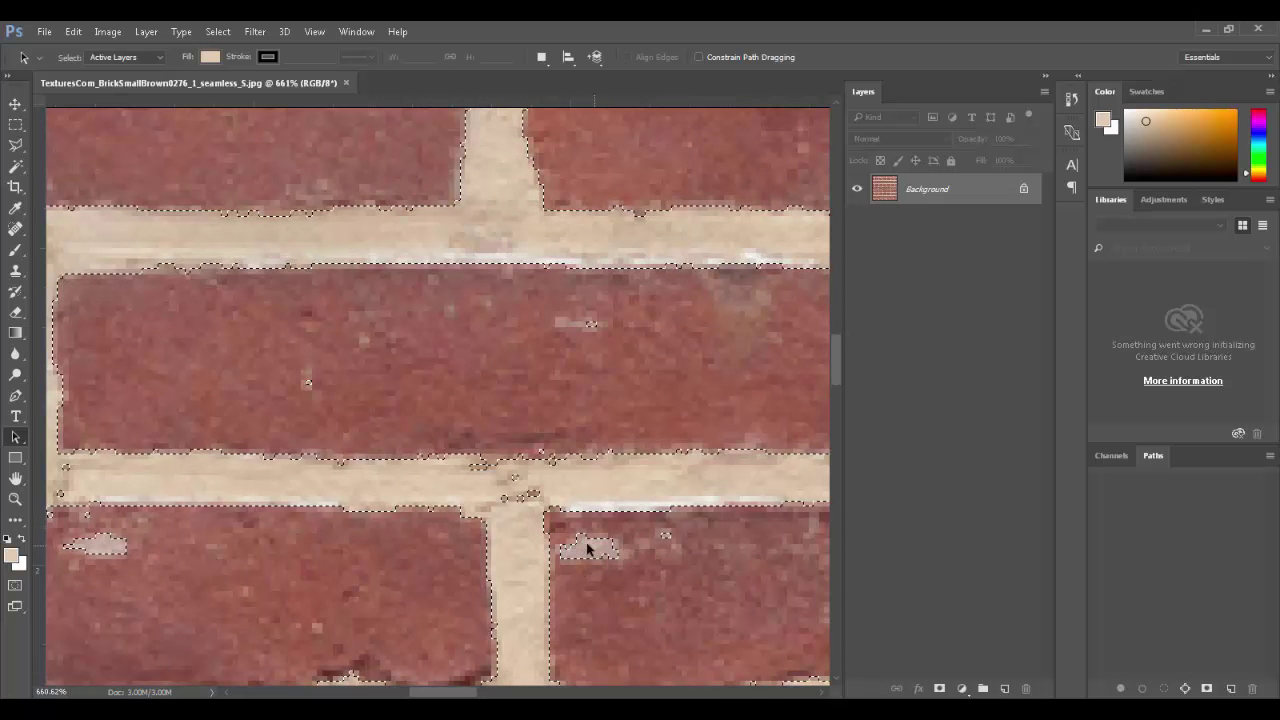
key("ctrl+0")
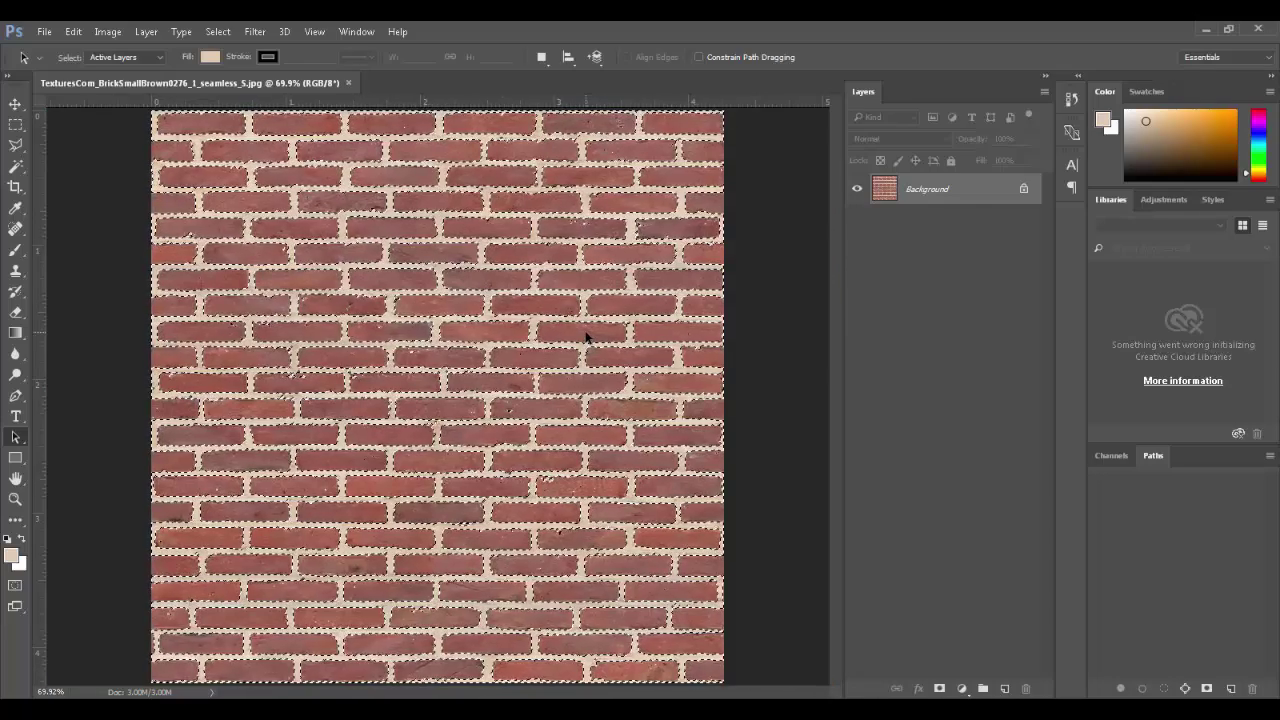
key("ctrl+d")
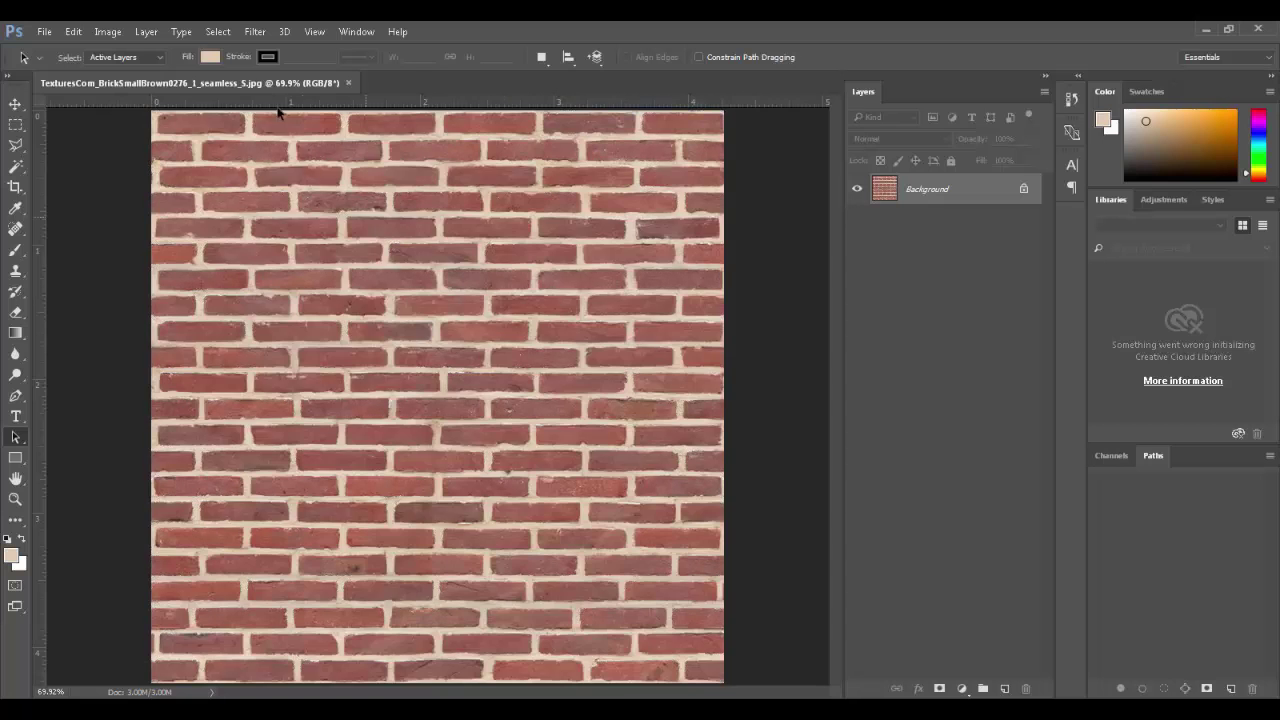
- Reopen Color Range for the mortar and lower Fuzziness to 23
left_click(222, 31)
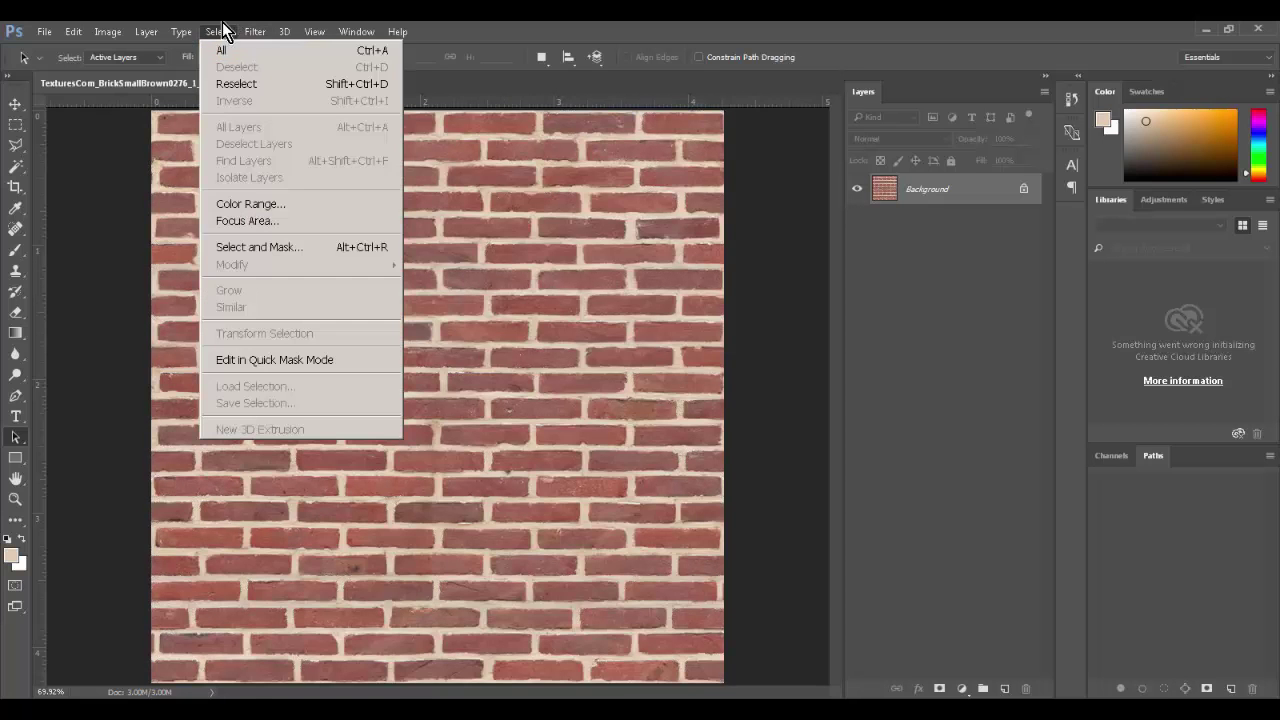
left_click(277, 201)
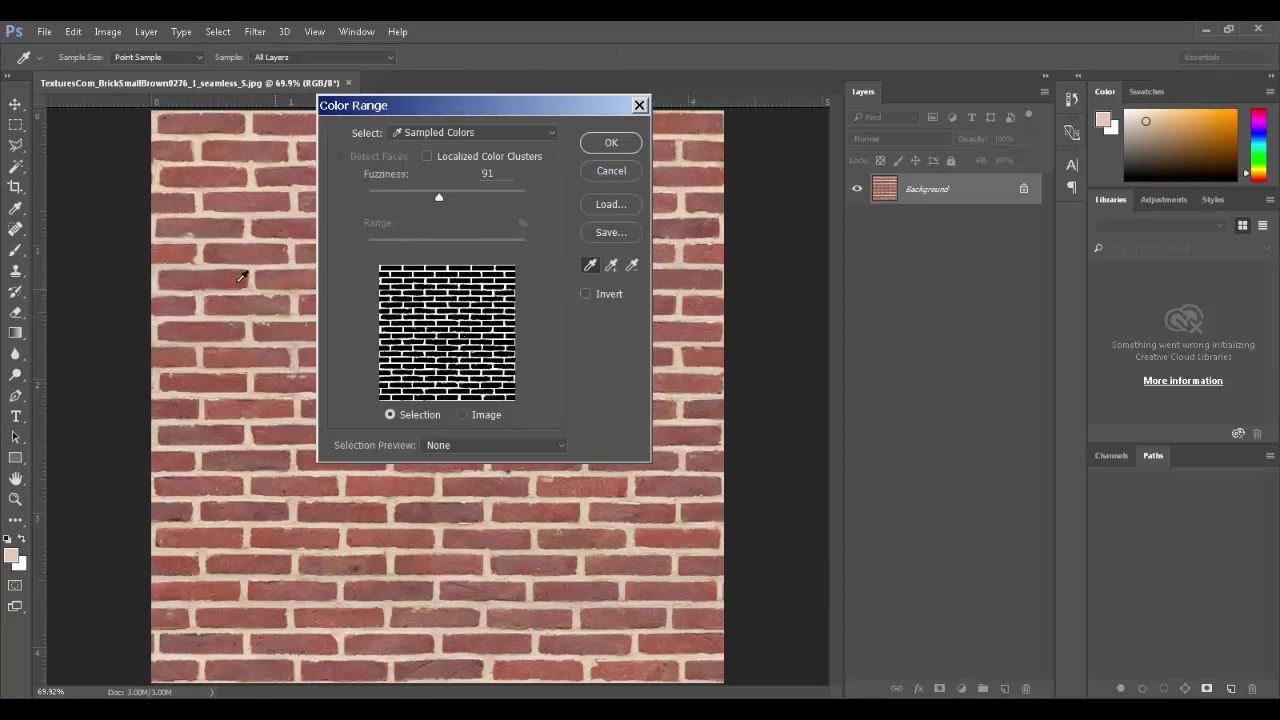
key("ctrl+space")
left_click_drag(240, 277, 322, 321)
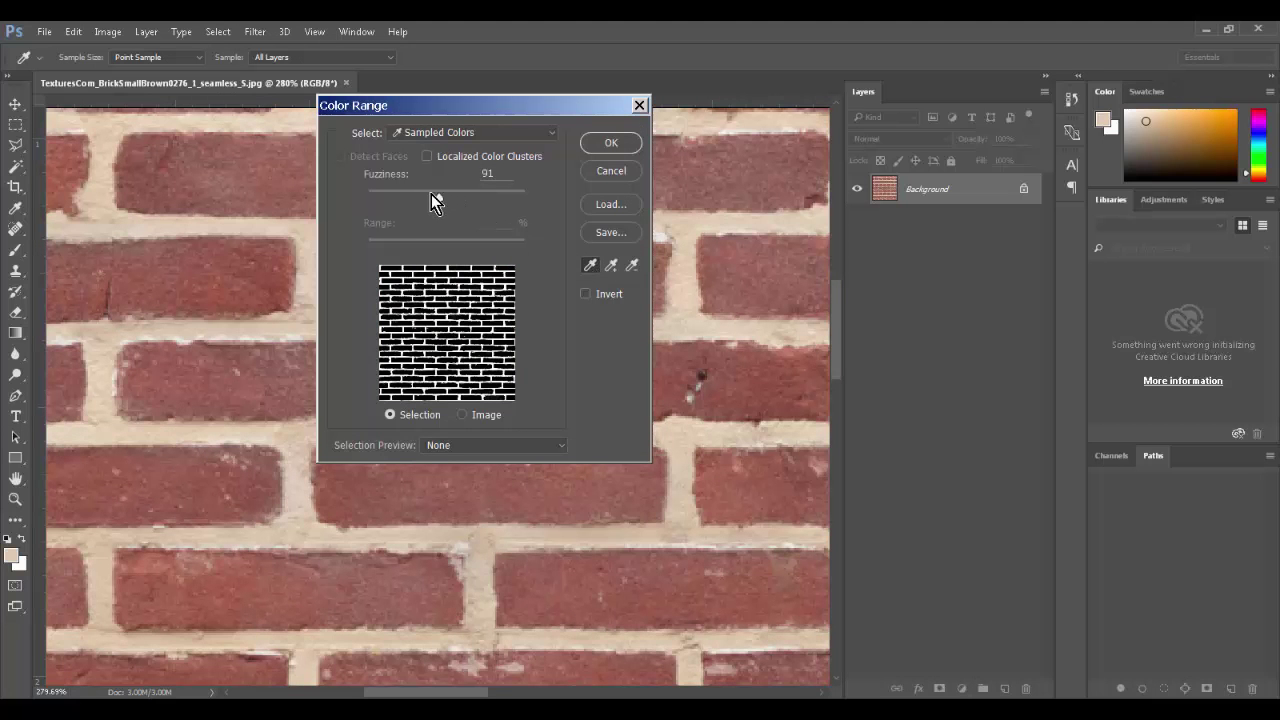
left_click_drag(431, 194, 430, 194)
left_click_drag(405, 197, 387, 196)
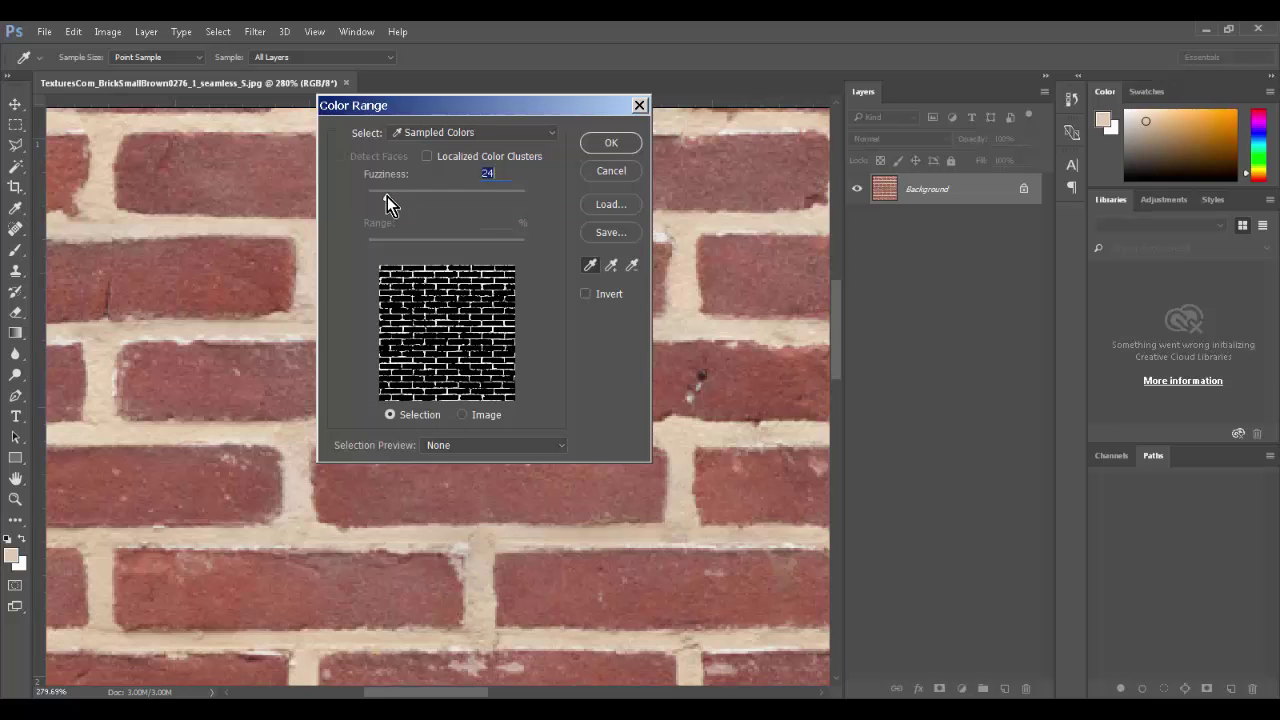
- Add two more mortar spots to the sampled colors and lower Fuzziness to 16
left_click(612, 265)
left_click(693, 243)
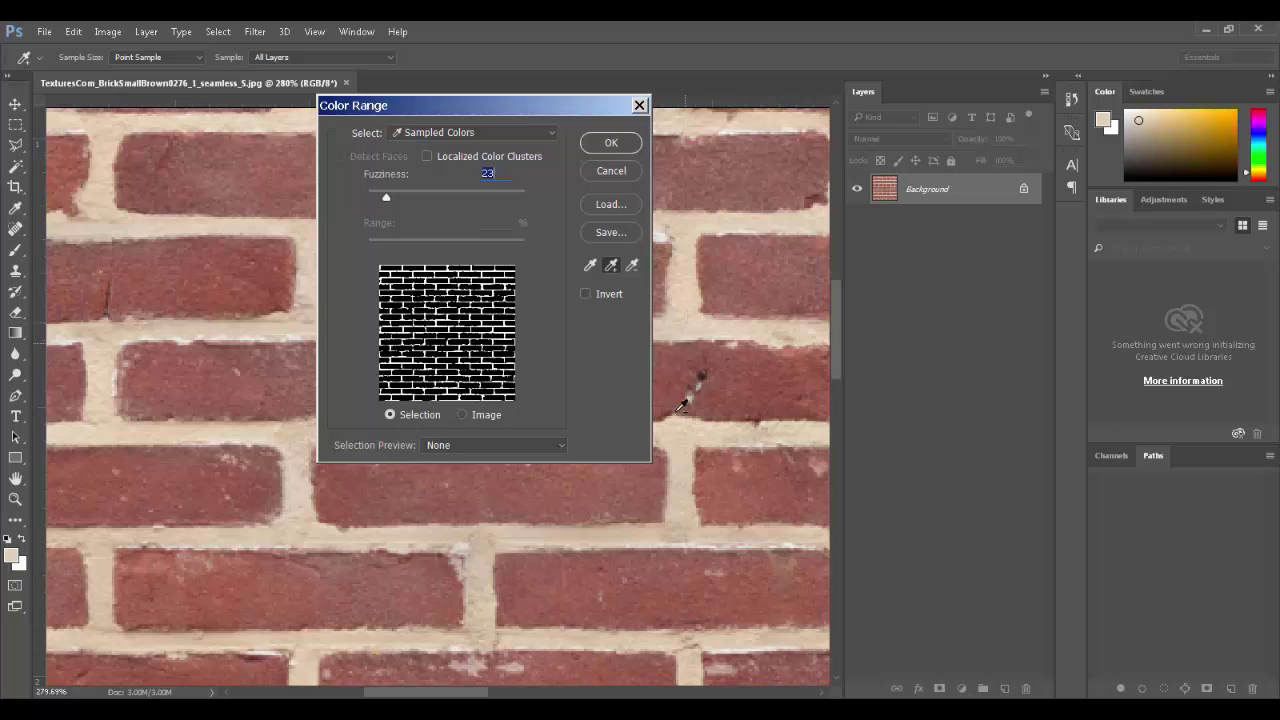
left_click(687, 440)
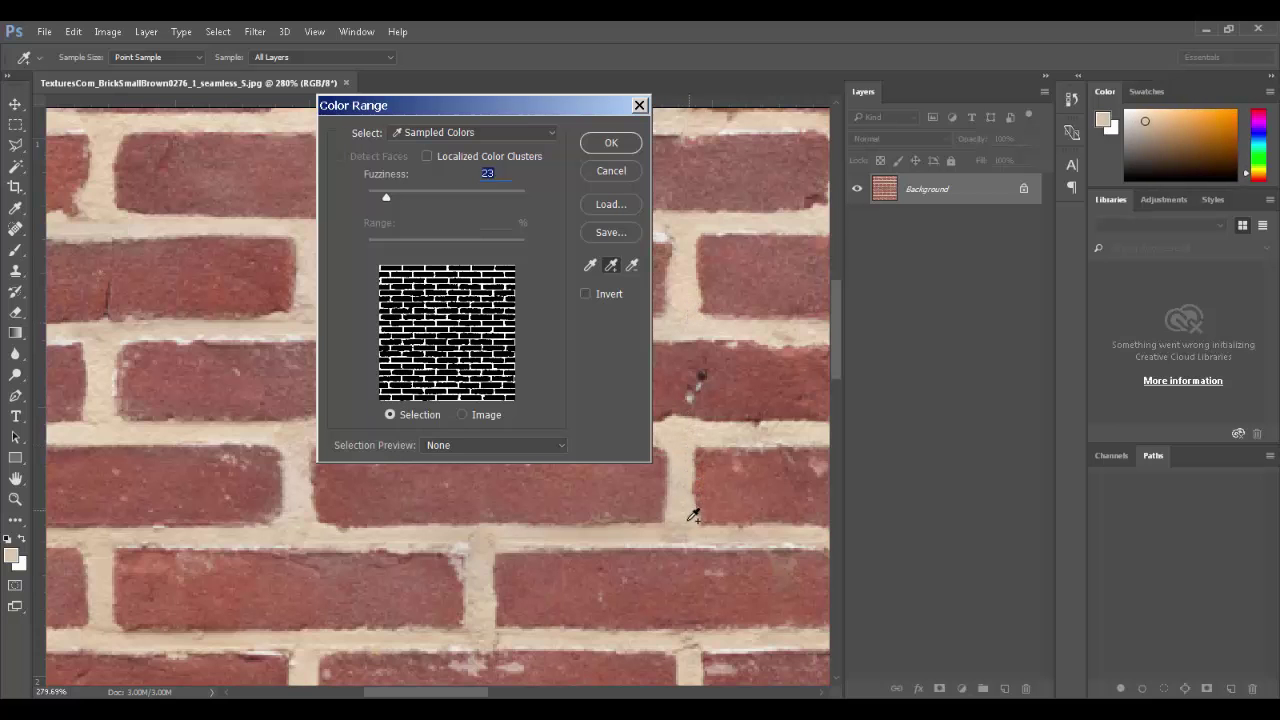
key("Down")
key("Down")
key("Down")
key("Down")
key("Down")
key("Down")
key("Down")
- Add further mortar samples from the lower brick rows and apply the Color Range selection with Fuzziness 46
left_click_drag(836, 352, 867, 459)
scroll(867, 459, "down", 5)
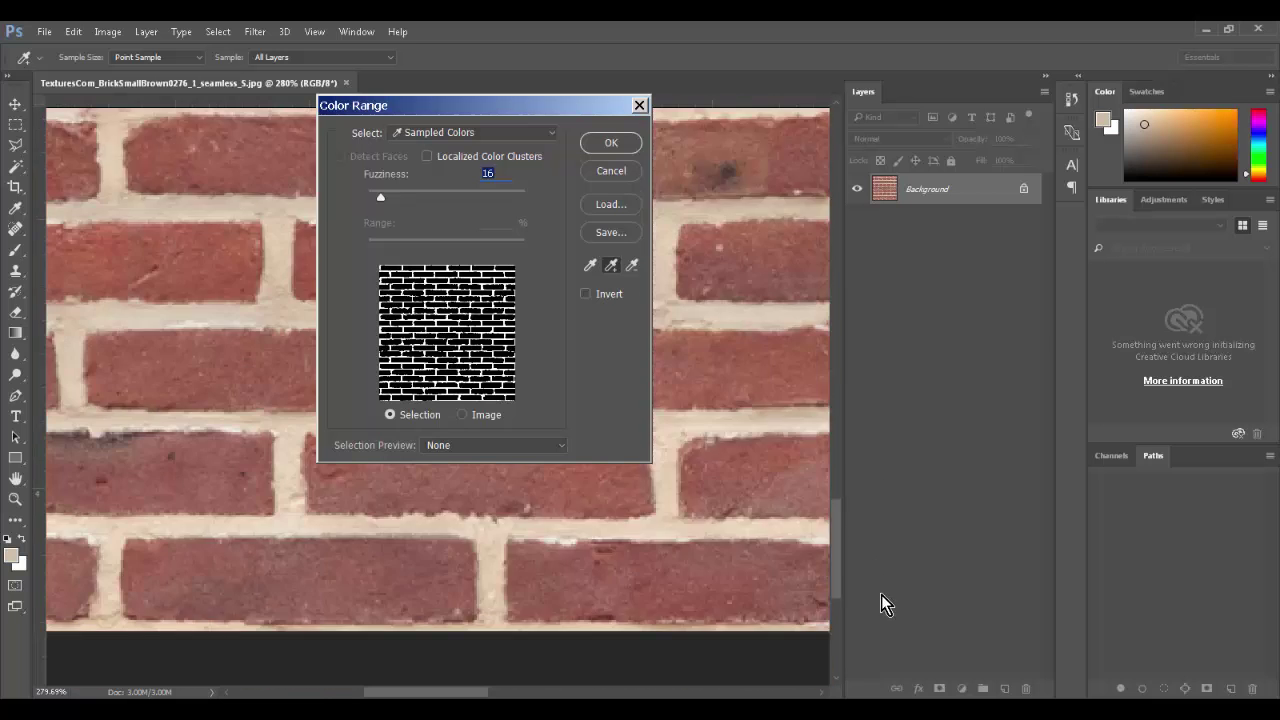
left_click(665, 552)
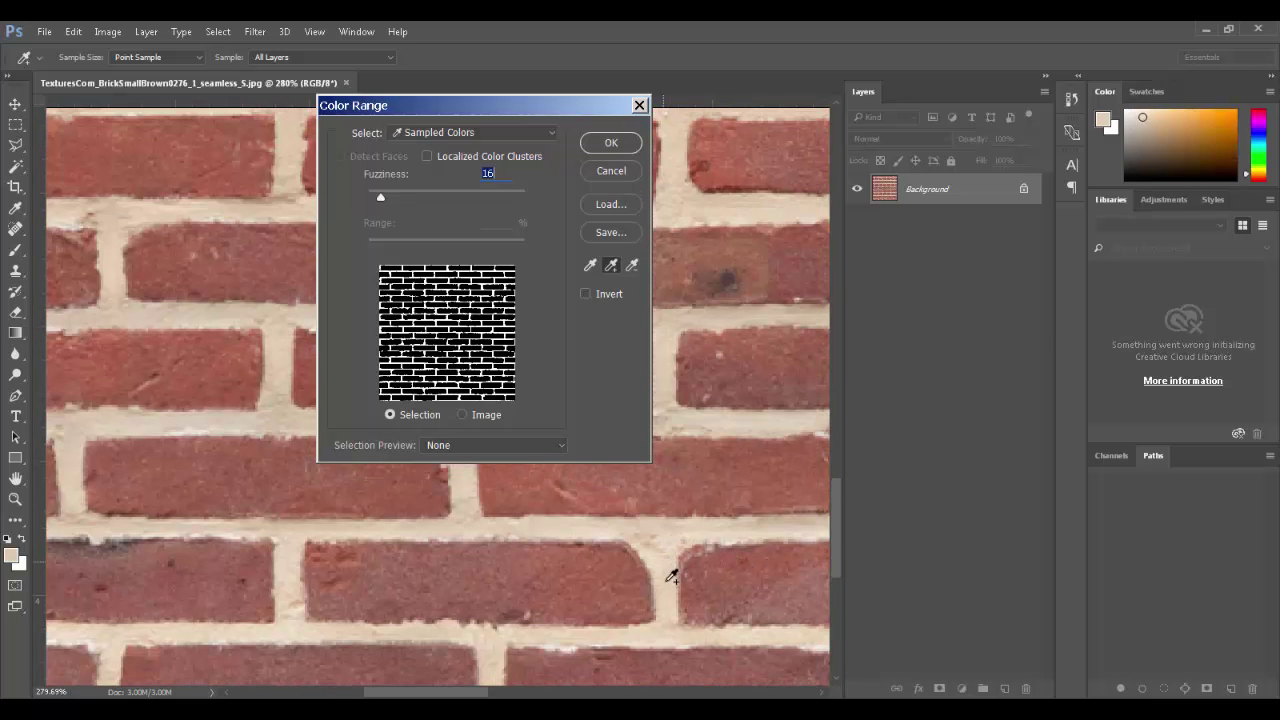
left_click(665, 596)
left_click_drag(387, 195, 404, 195)
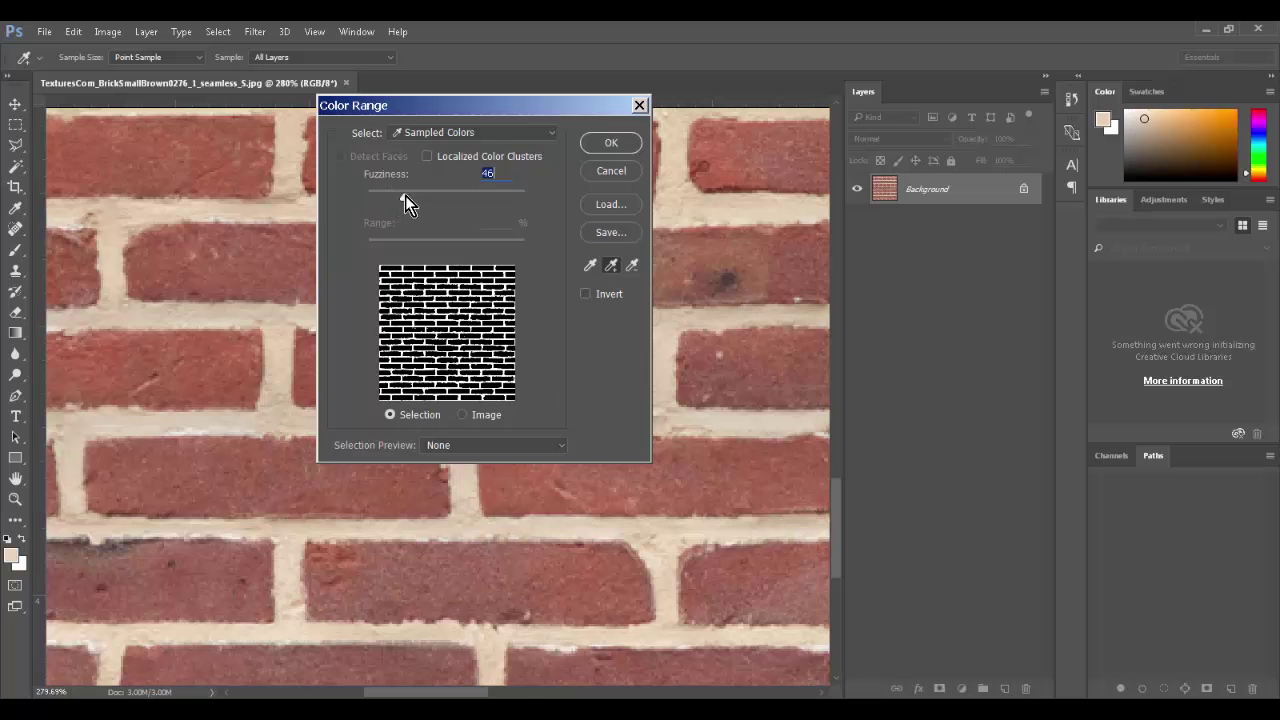
left_click(601, 150)
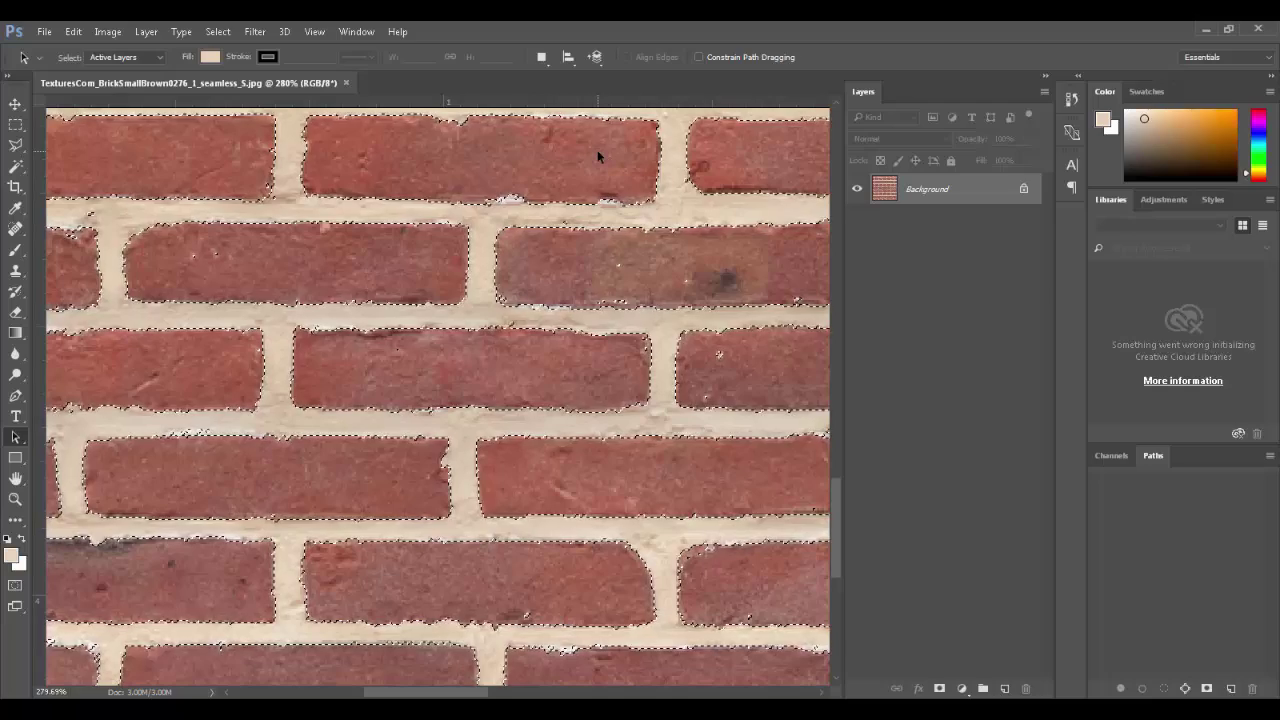
- Subtract the stray selected spots on the brick faces from the mortar selection with the Rectangular Marquee tool
scroll(586, 286, "up", 3)
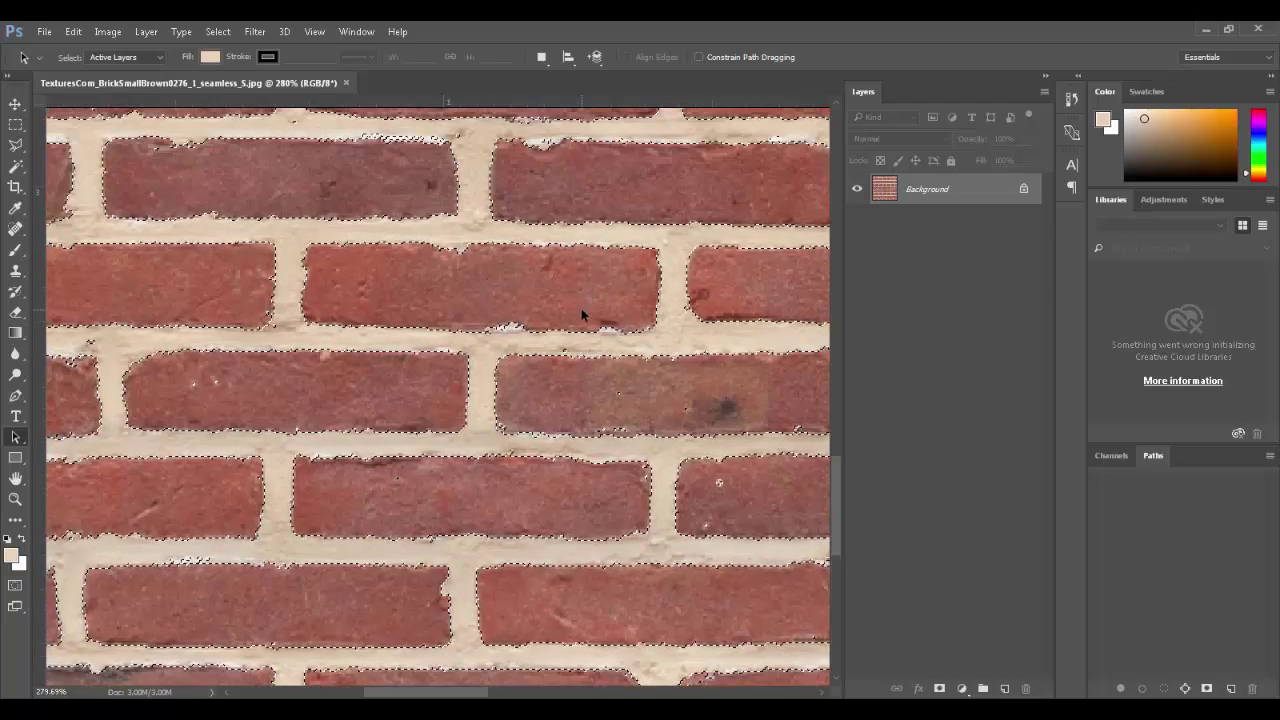
scroll(581, 314, "up", 4)
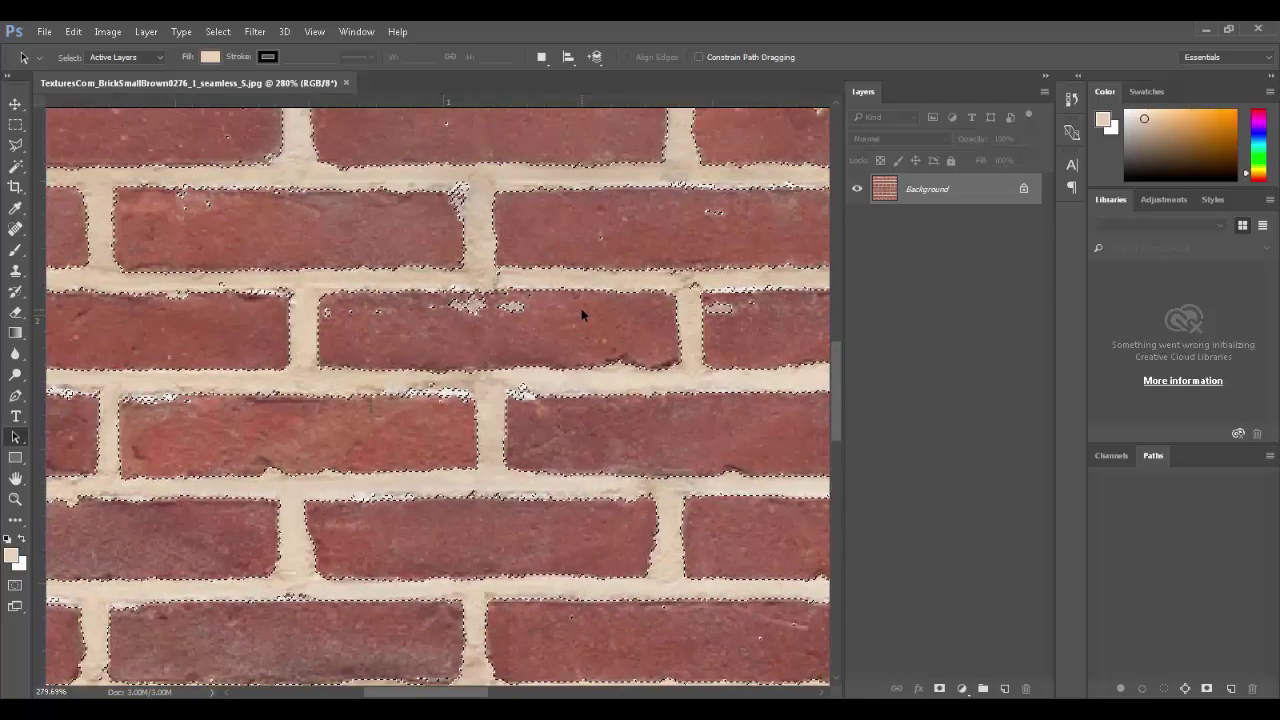
scroll(581, 314, "up", 1)
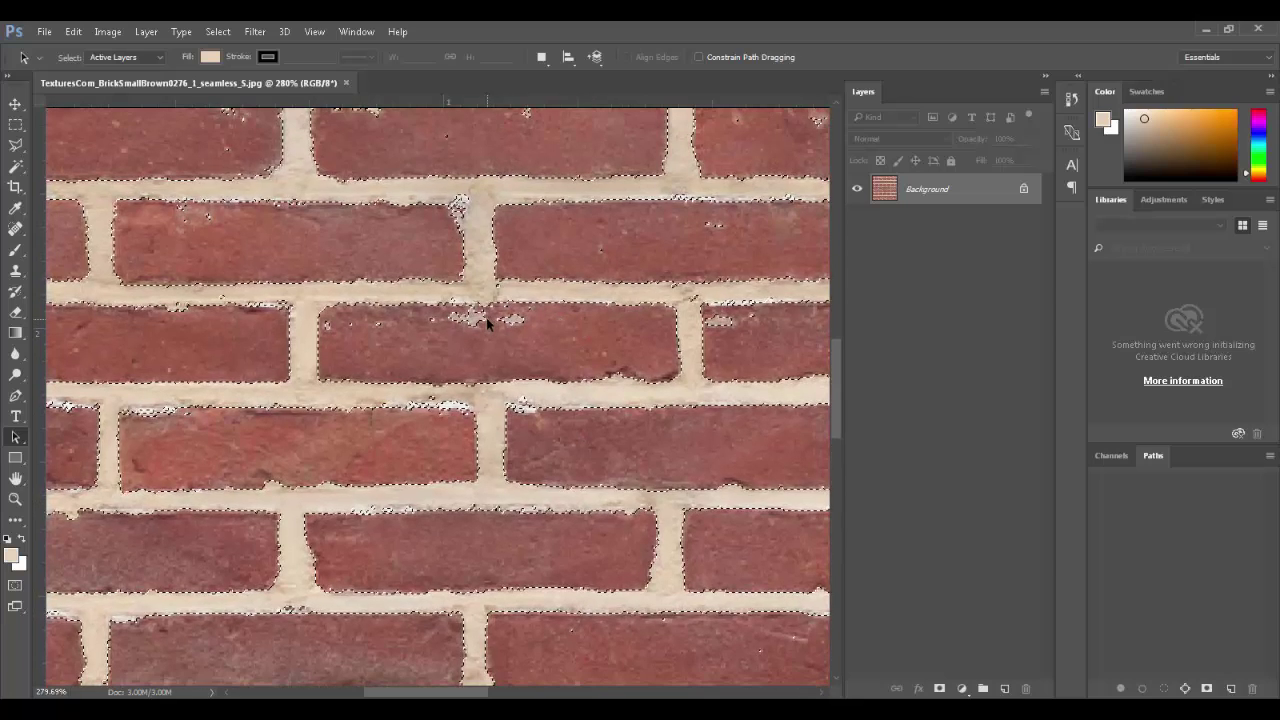
left_click(17, 126)
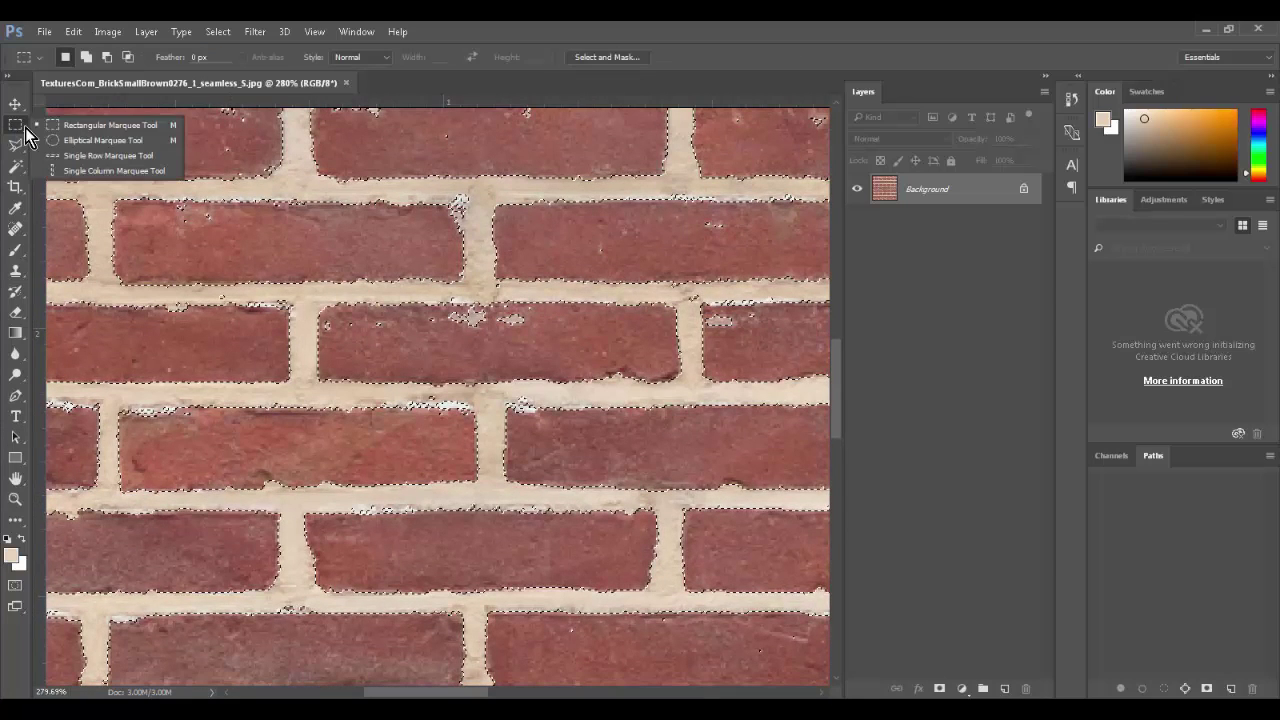
left_click(119, 124)
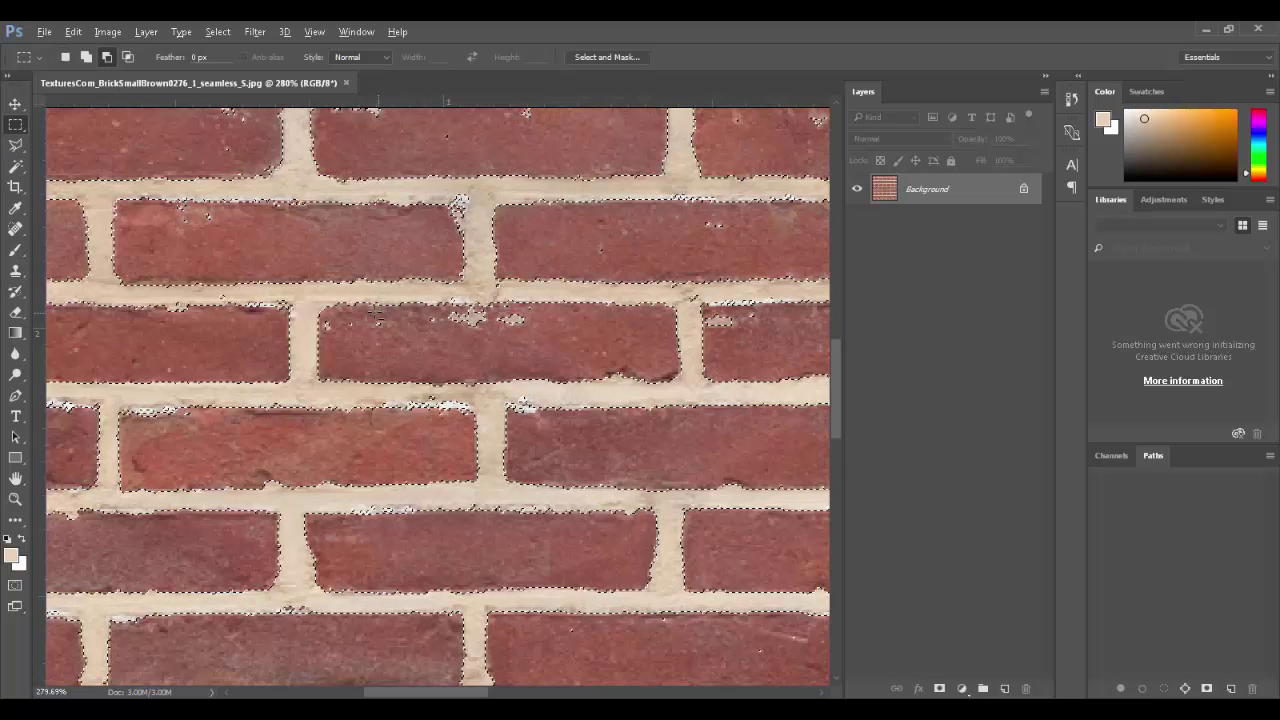
left_click_drag(357, 310, 551, 334)
left_click_drag(360, 322, 352, 318)
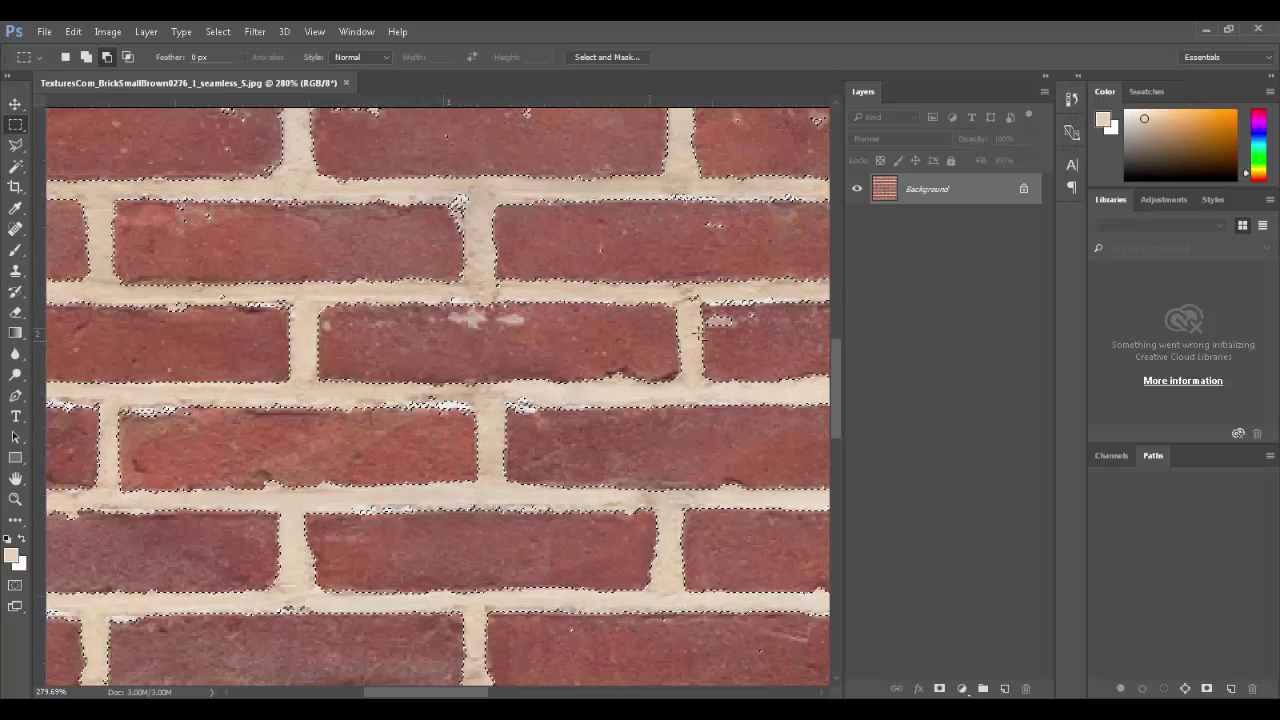
left_click_drag(704, 314, 474, 543)
- Duplicate the Background layer and save the mortar selection as a new channel named Mortar
key("ctrl+0")
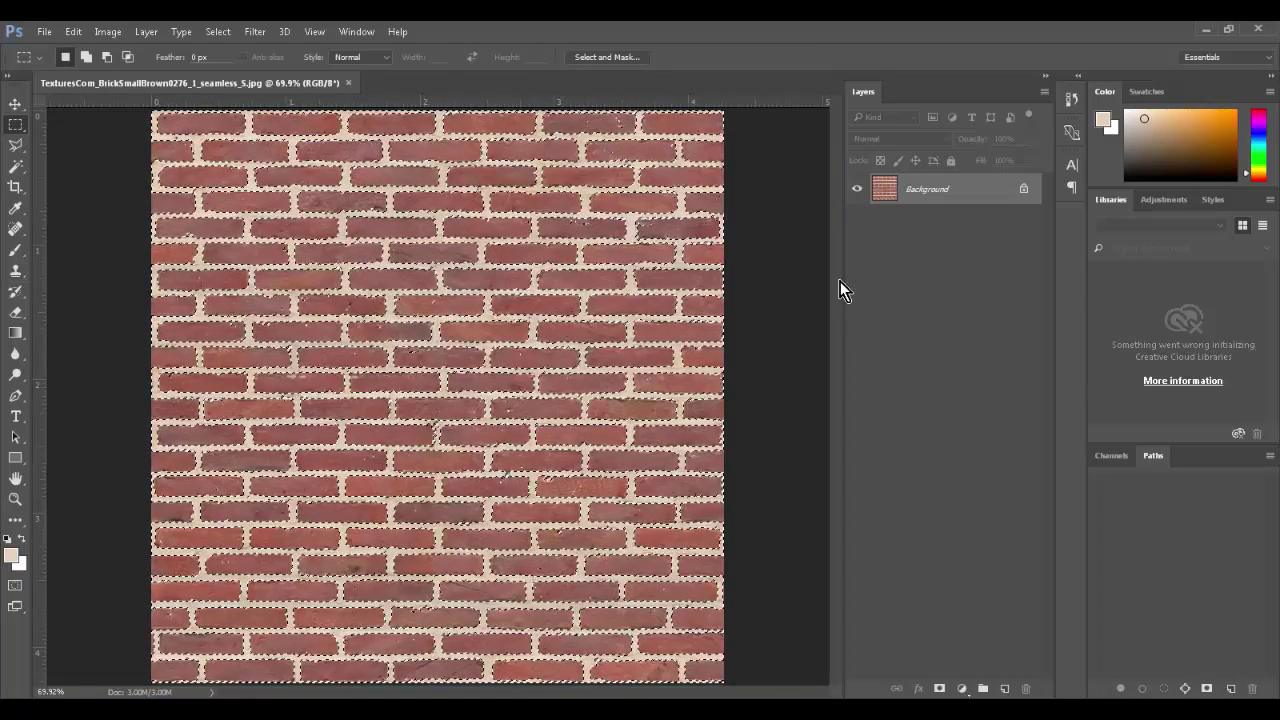
mouse_move(913, 190)
left_mouse_down()
mouse_move(929, 217)
mouse_move(1004, 688)
left_mouse_up()
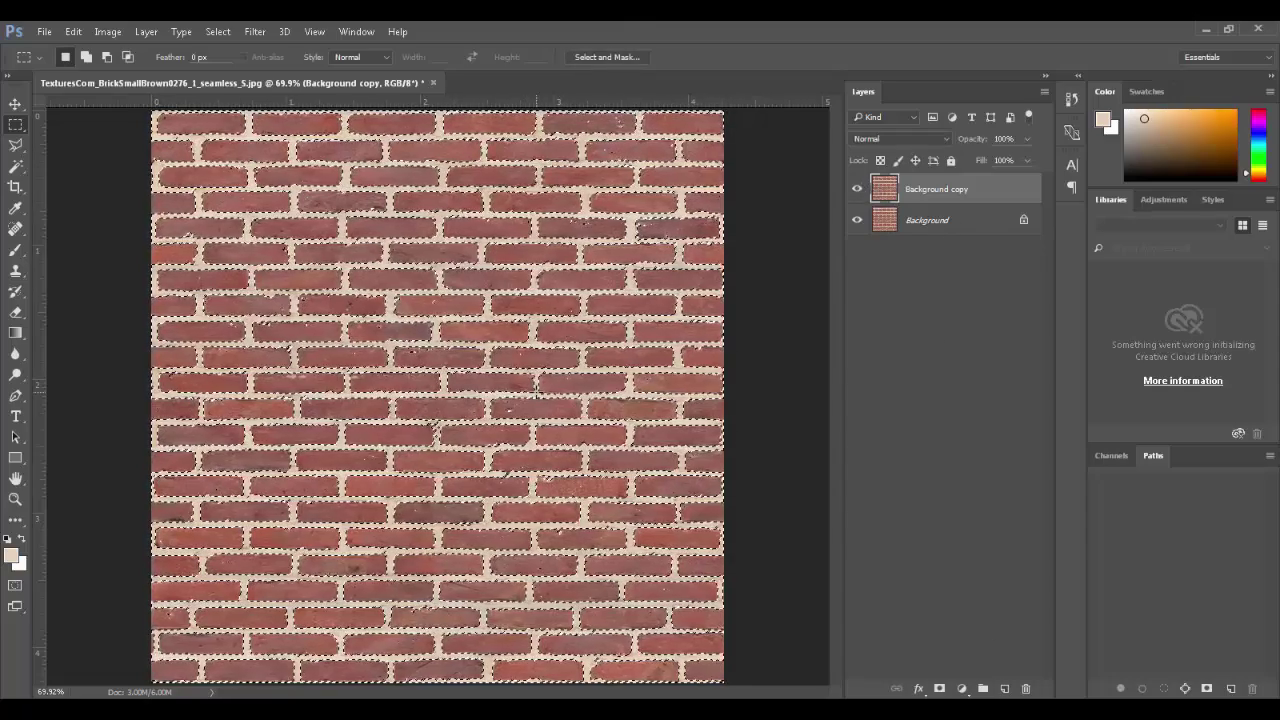
left_click(218, 31)
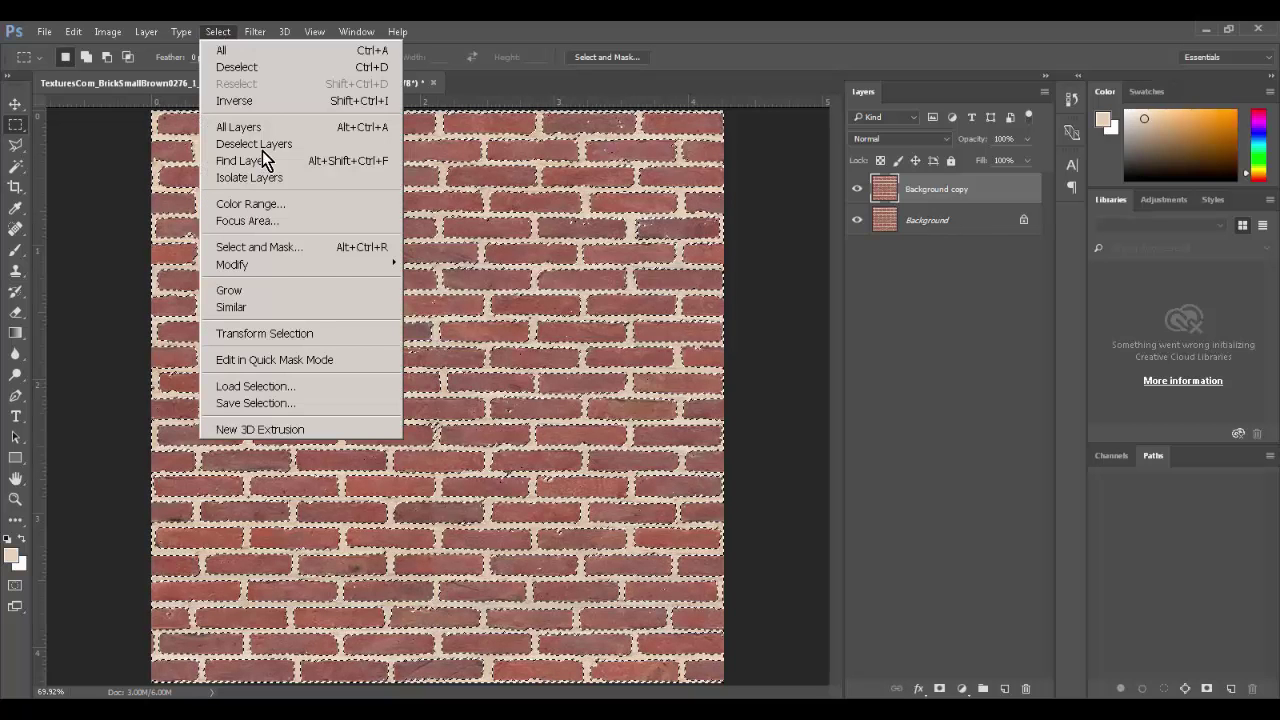
left_click(301, 403)
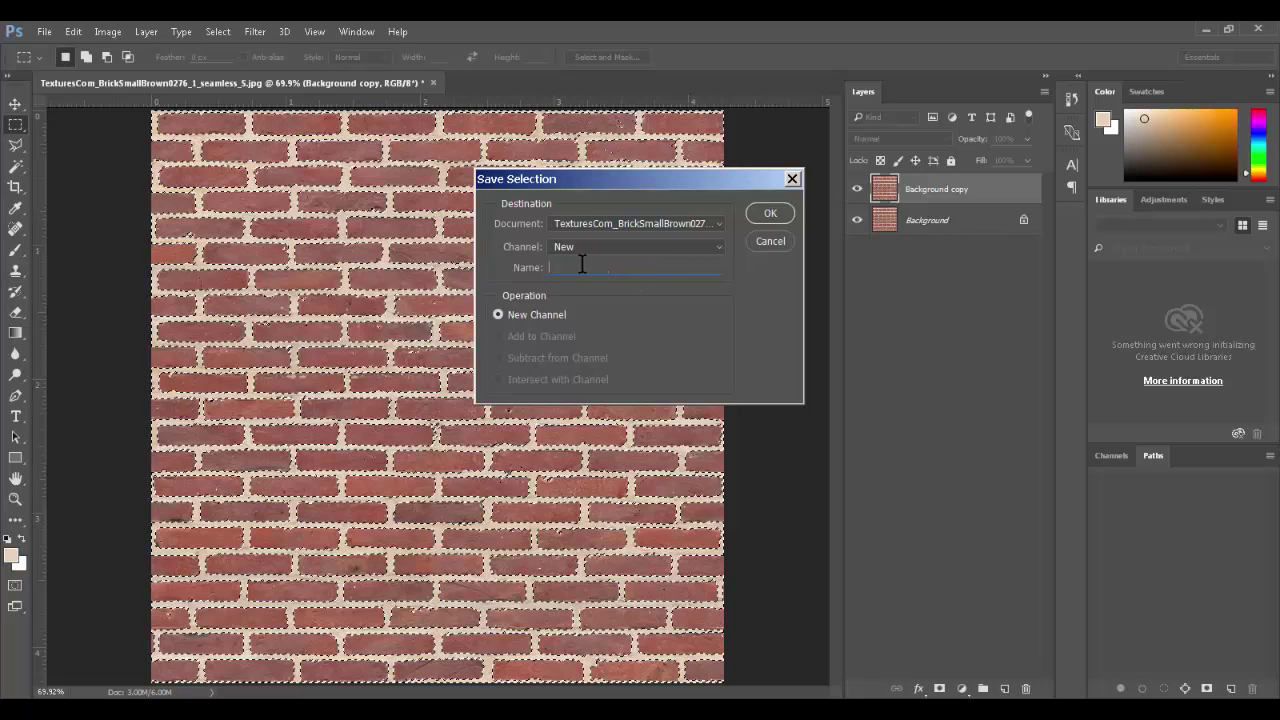
type("BnB")
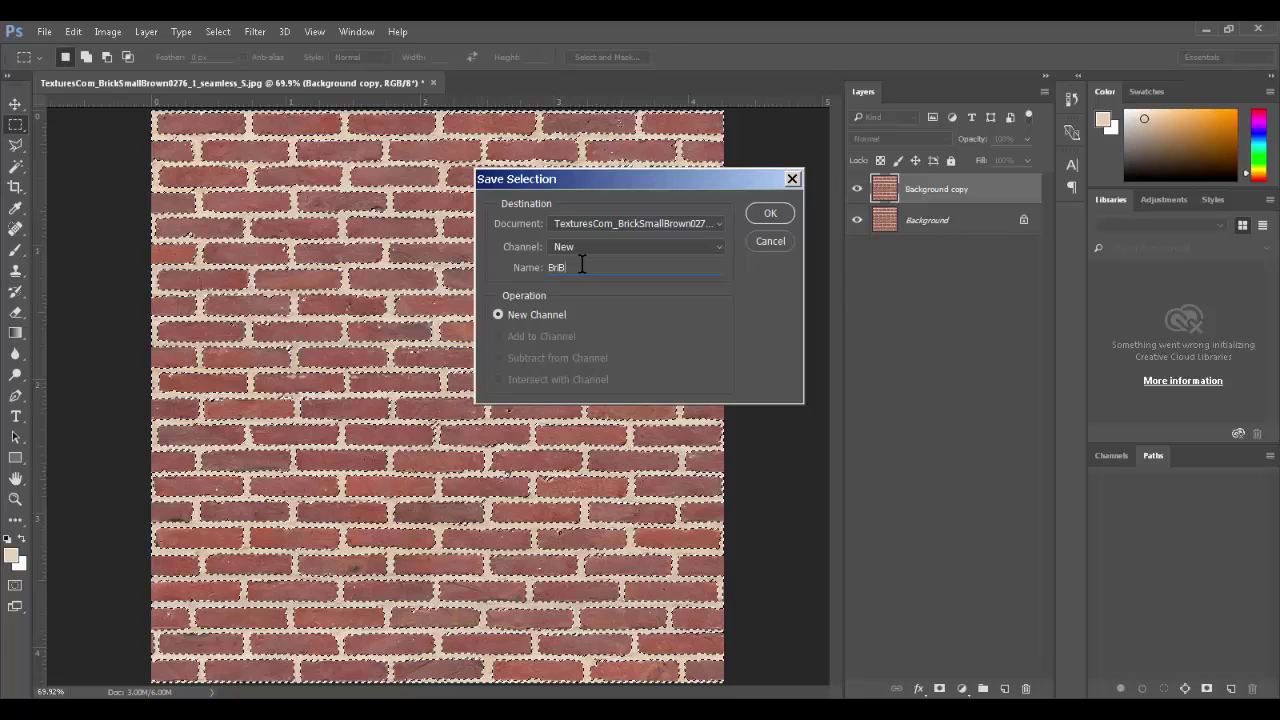
key("BackSpace")
key("BackSpace")
key("BackSpace")
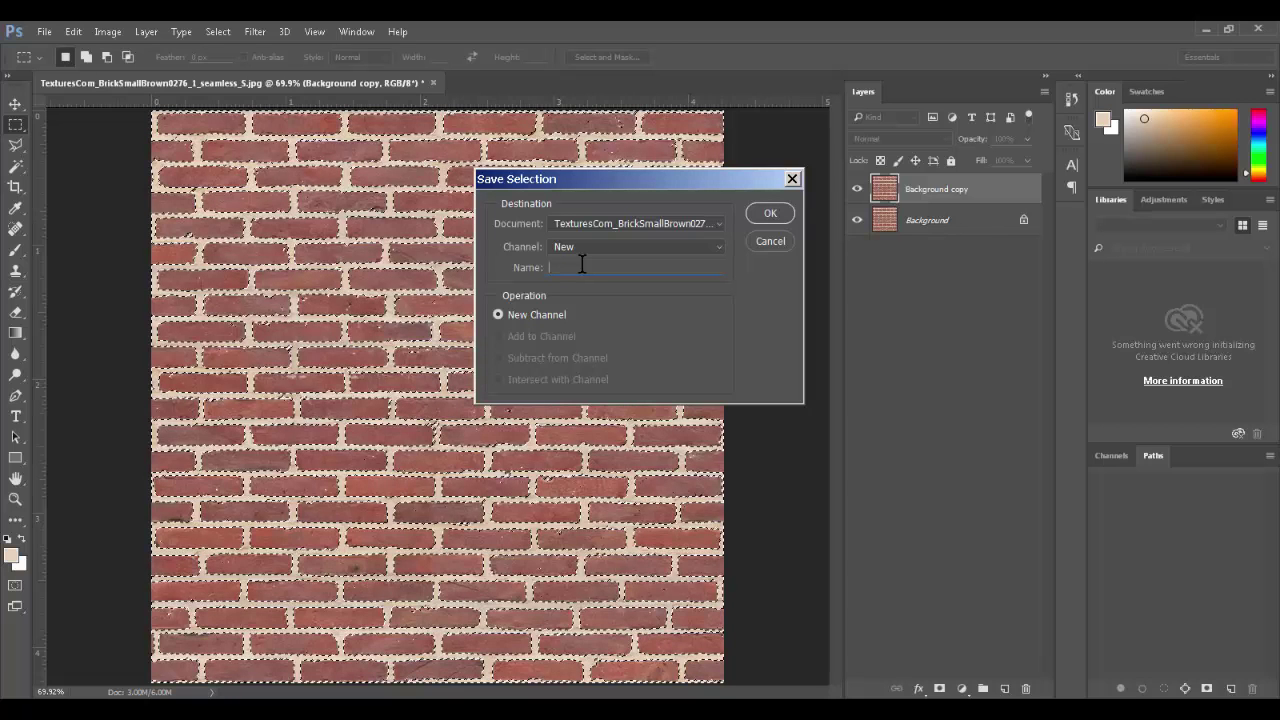
type("Mortar")
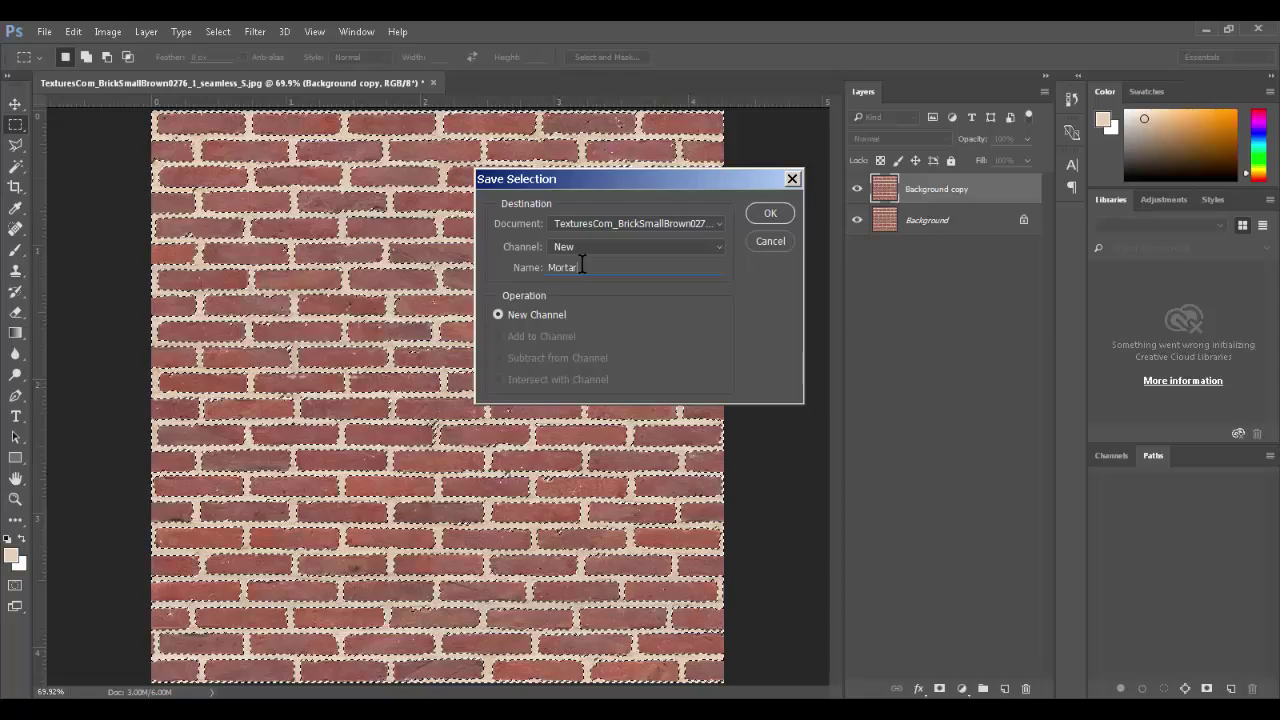
key("Return")
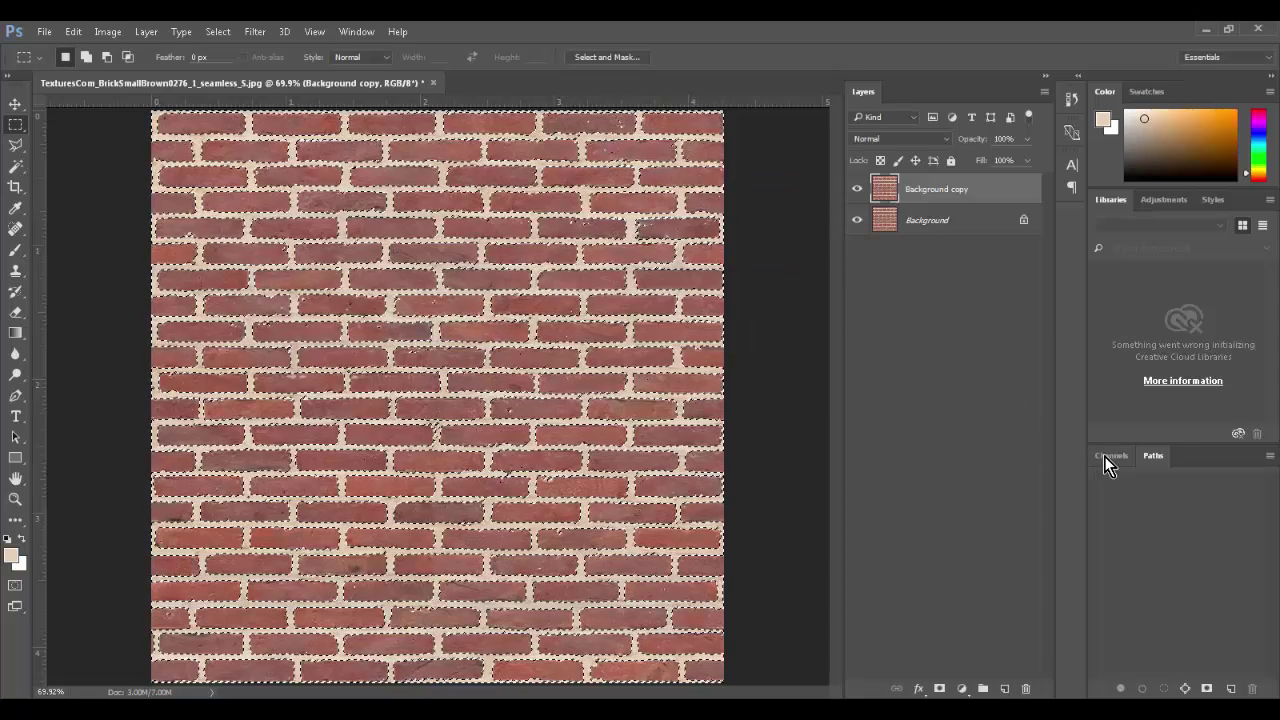
left_click(1104, 456)
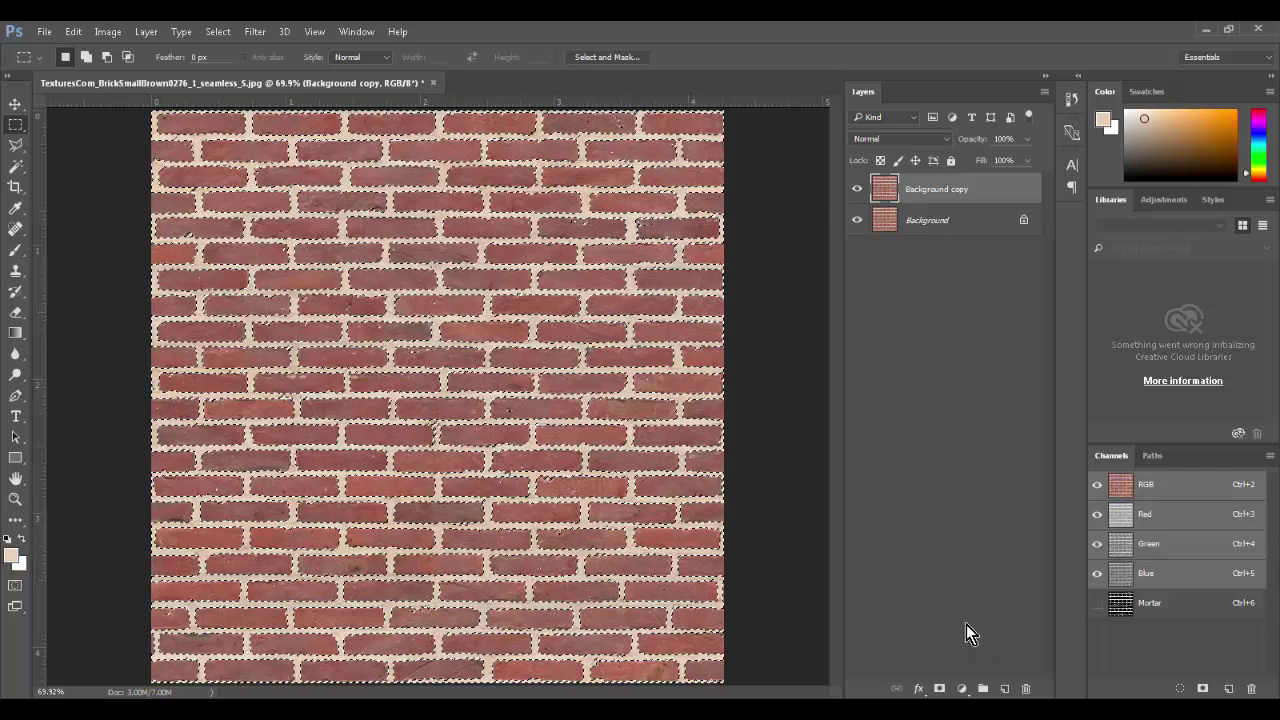
- Add a layer mask from the mortar selection to Background copy and check the isolated mortar with the Background layer hidden
left_click(939, 688)
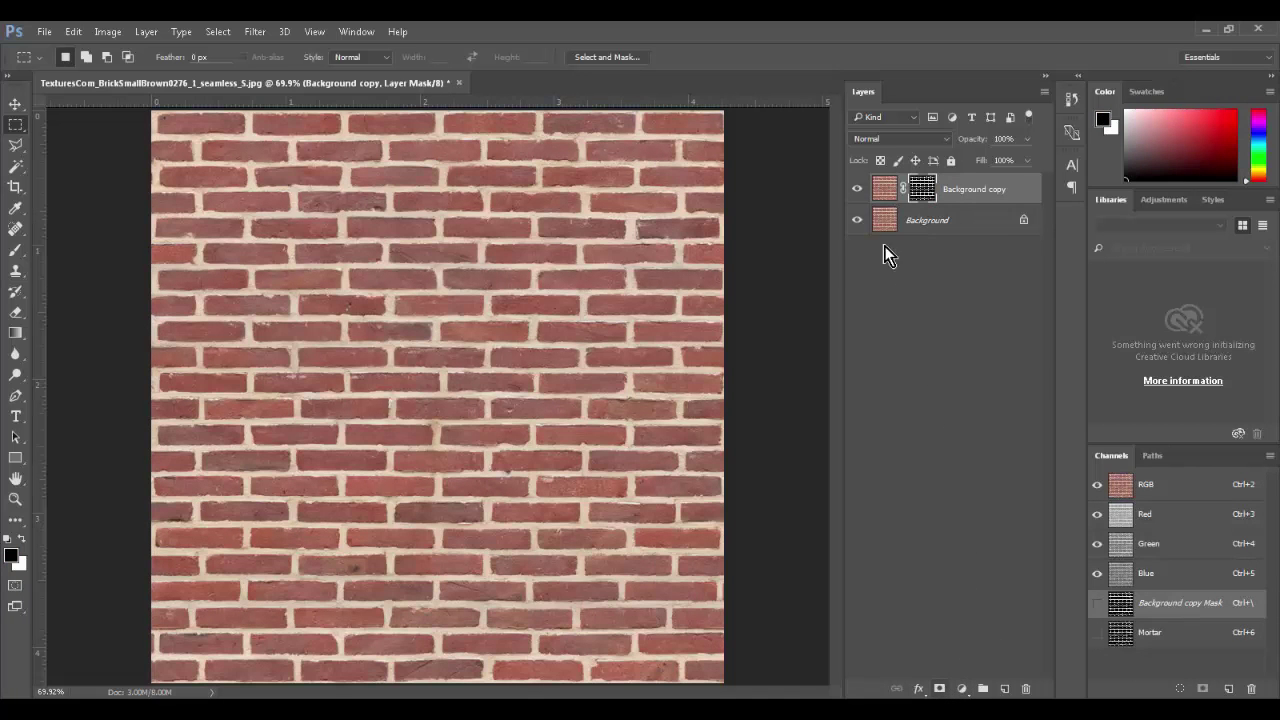
left_click(856, 221)
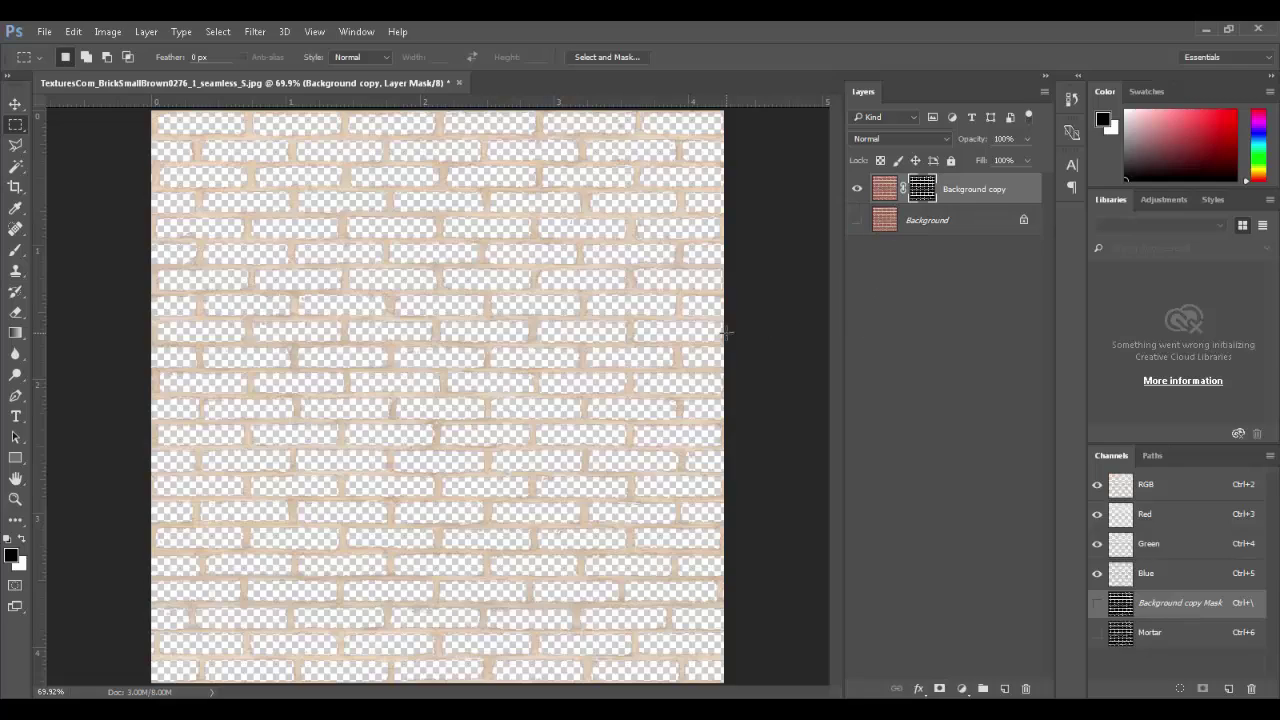
mouse_move(376, 328)
left_mouse_down()
mouse_move(458, 346)
mouse_move(343, 323)
mouse_move(369, 331)
mouse_move(357, 326)
left_mouse_up()
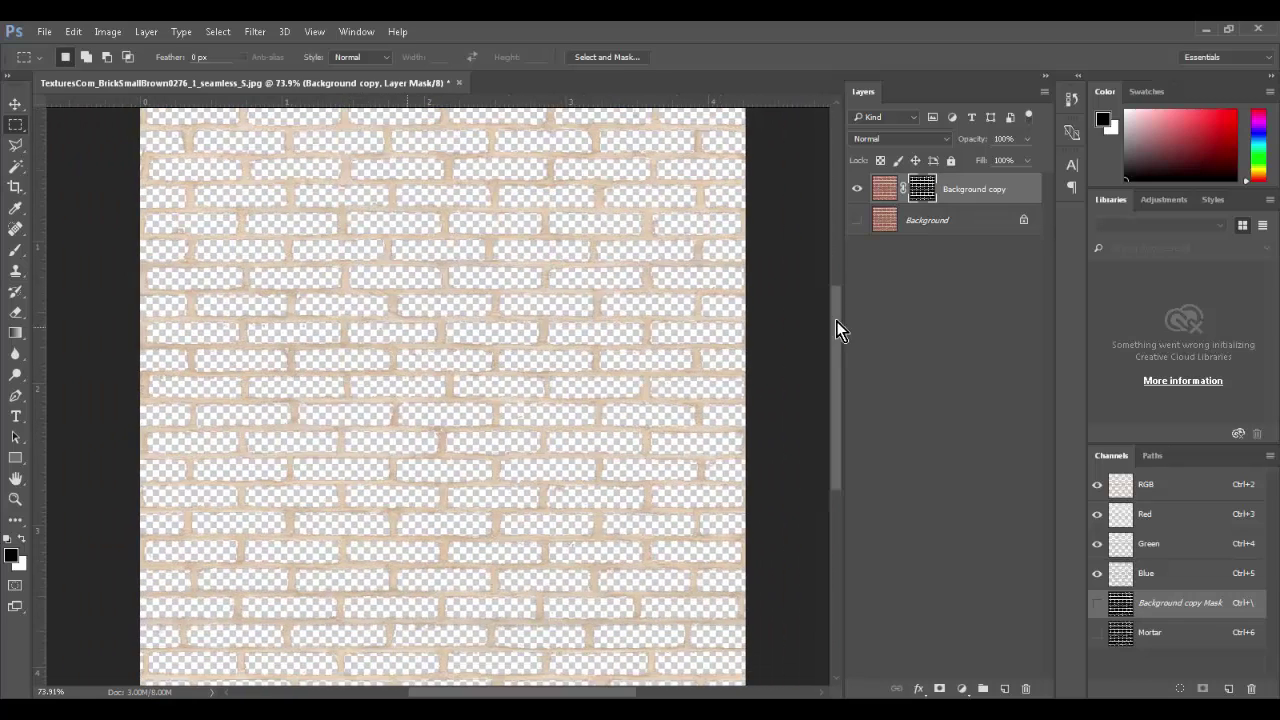
left_click(856, 221)
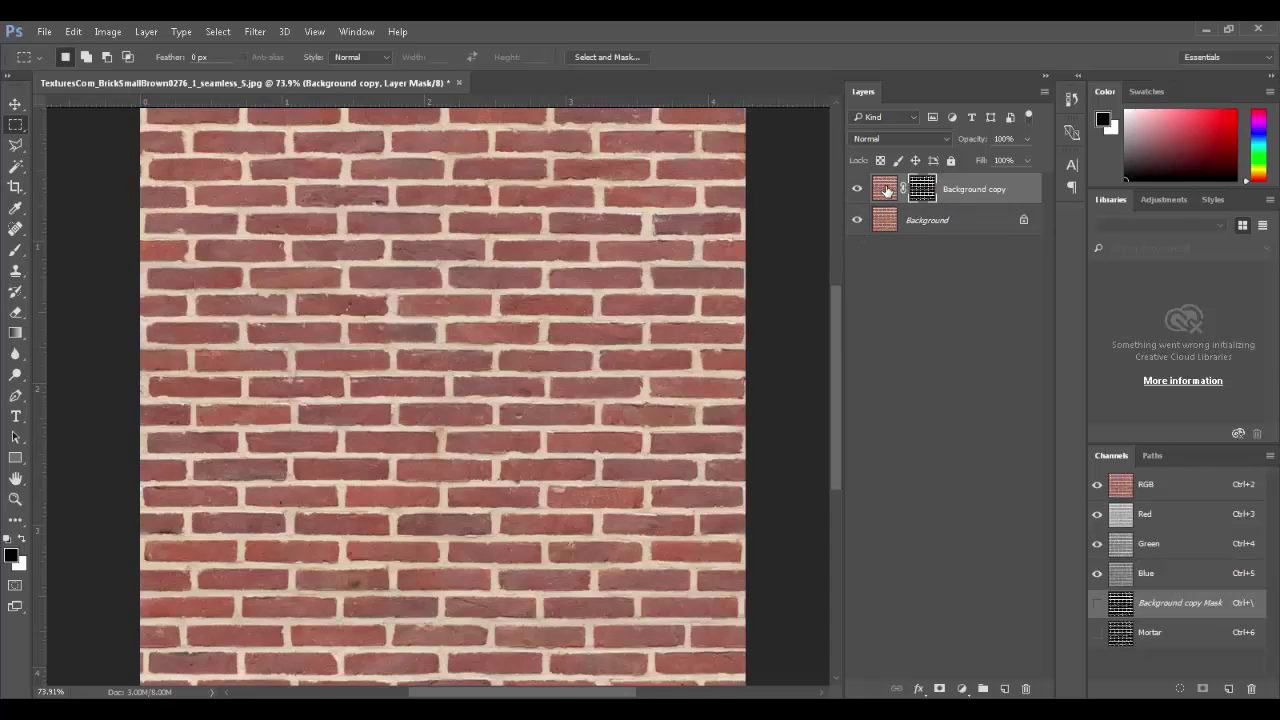
- Duplicate the masked mortar layer and invert the mask of Background copy 2 to isolate the bricks
left_click_drag(885, 190, 1006, 688)
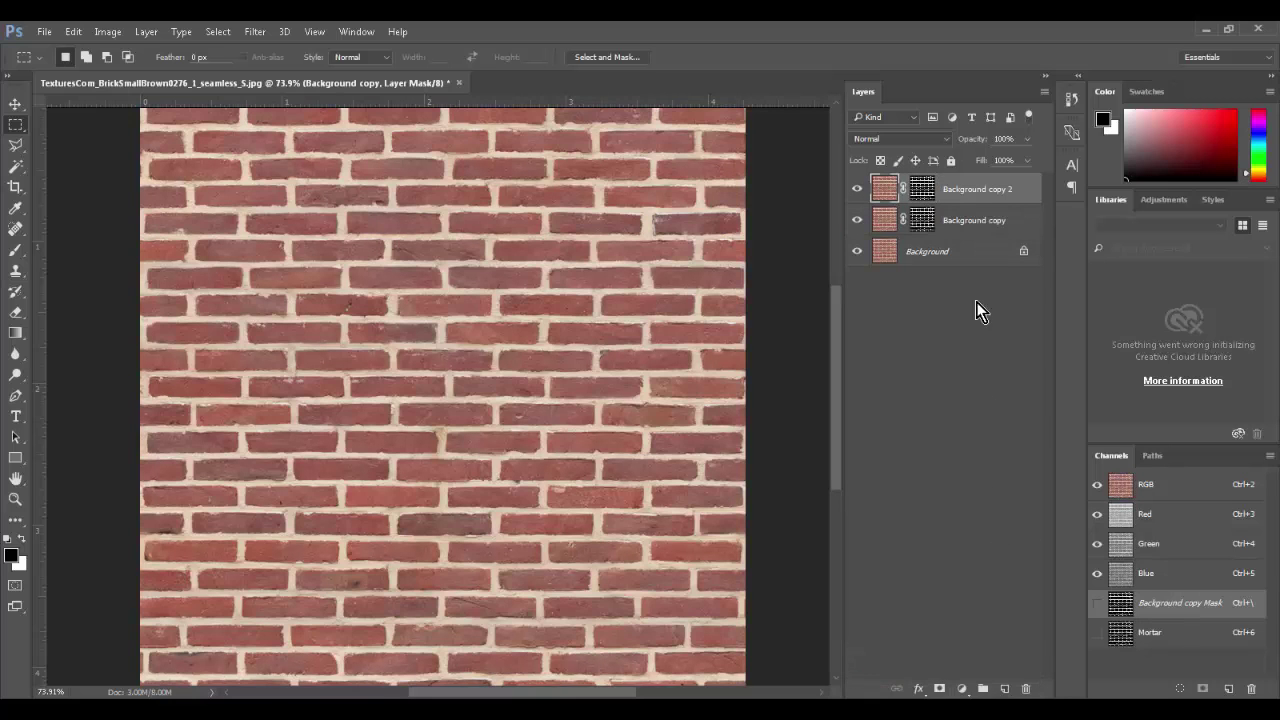
left_click(922, 189)
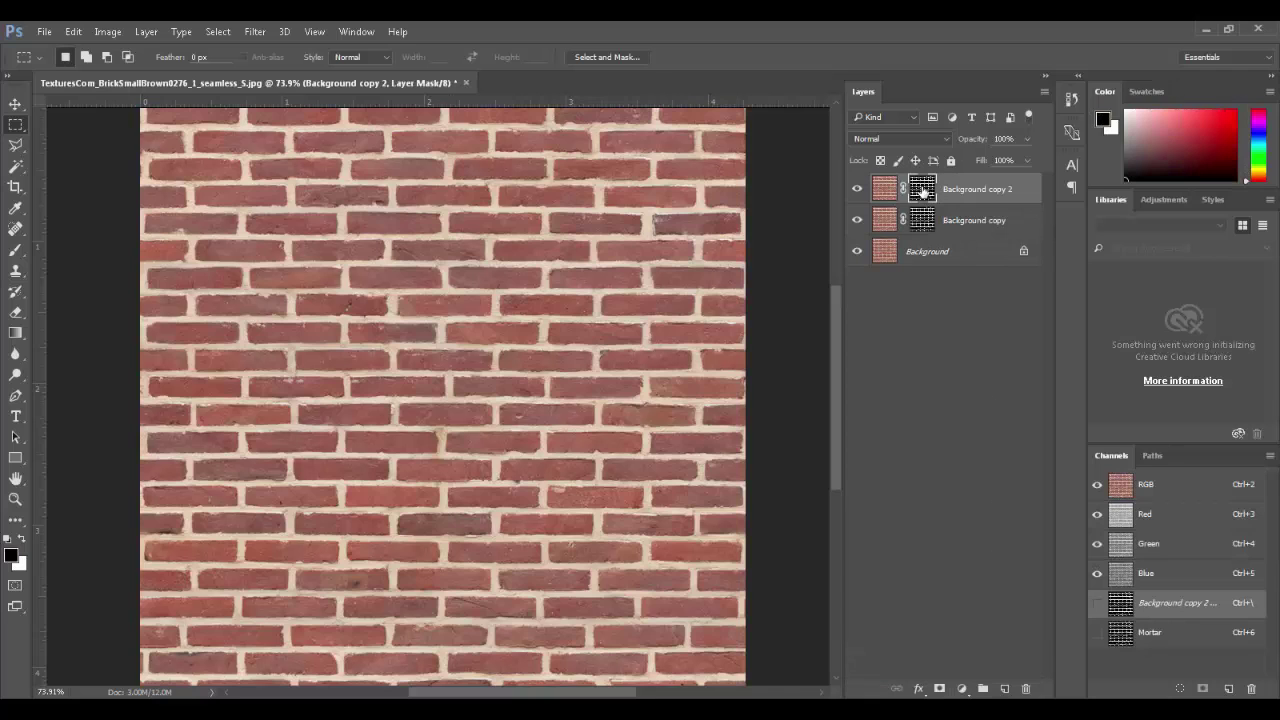
key("ctrl+i")
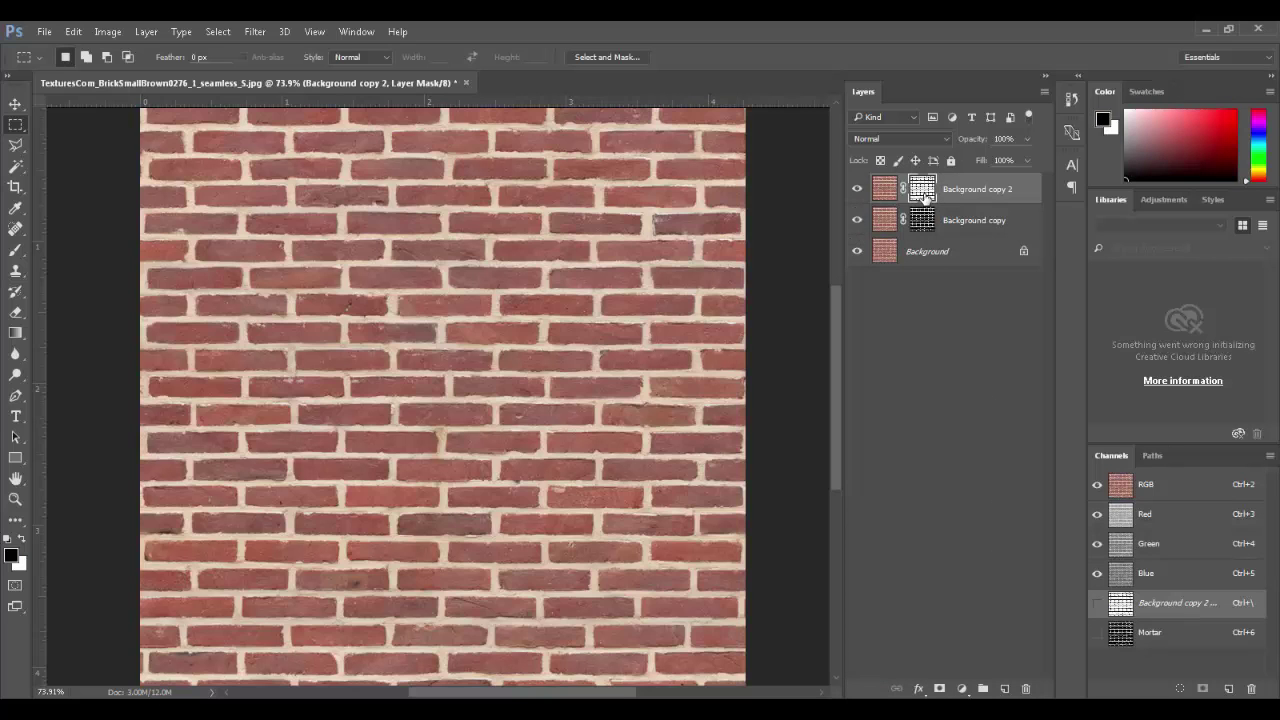
- View the brick, mortar and original layers individually, leaving both masked layers visible and the Background layer hidden
left_click(860, 222)
left_click(860, 253)
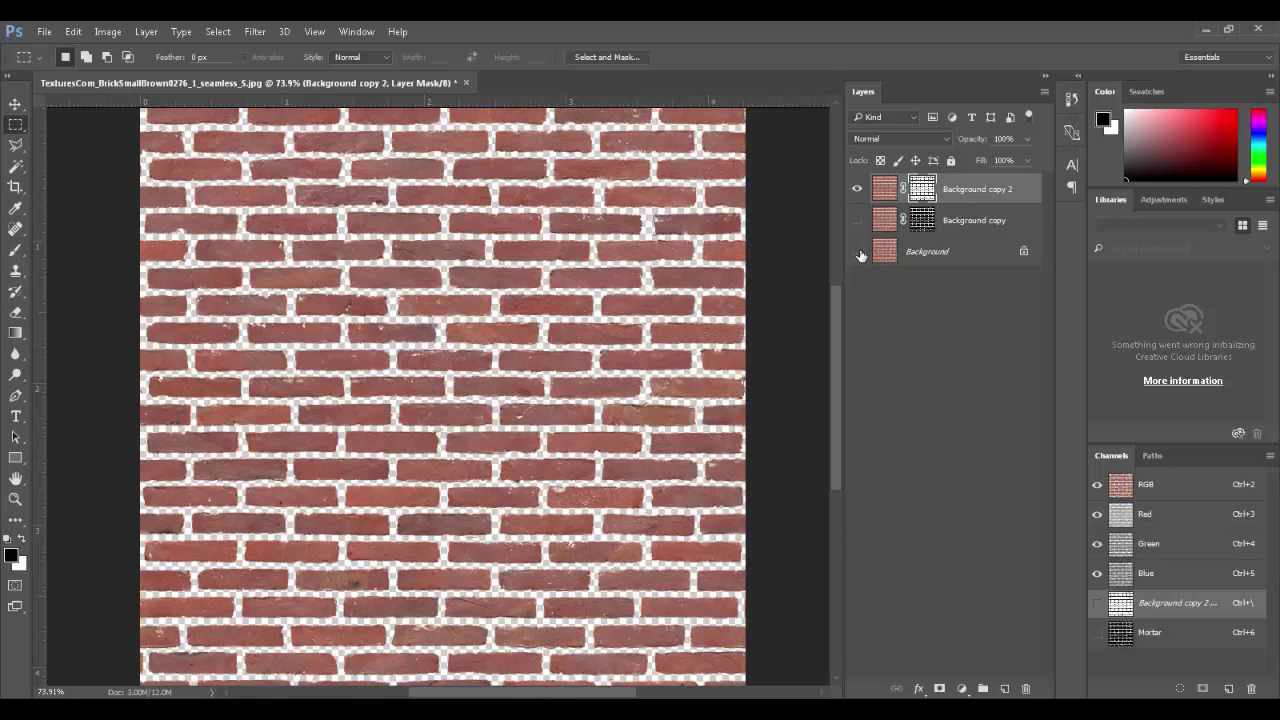
left_click(857, 189)
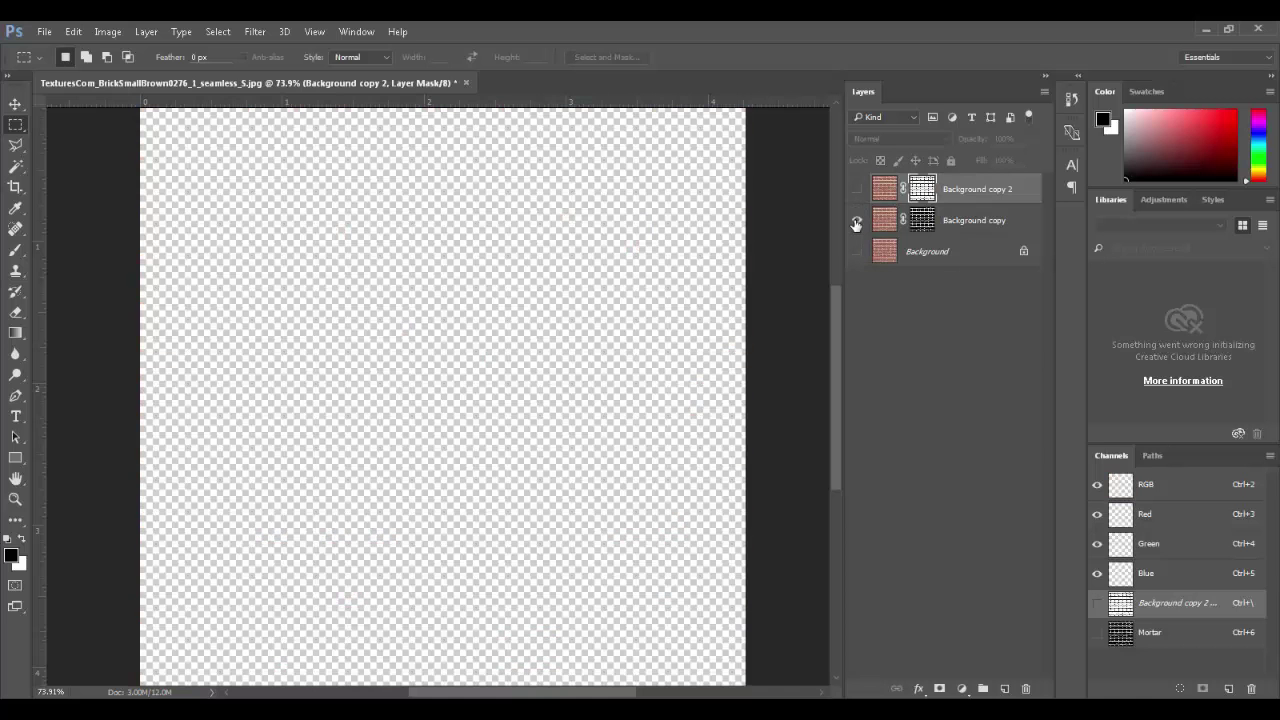
left_click(856, 221)
left_click(856, 221)
left_click(855, 252)
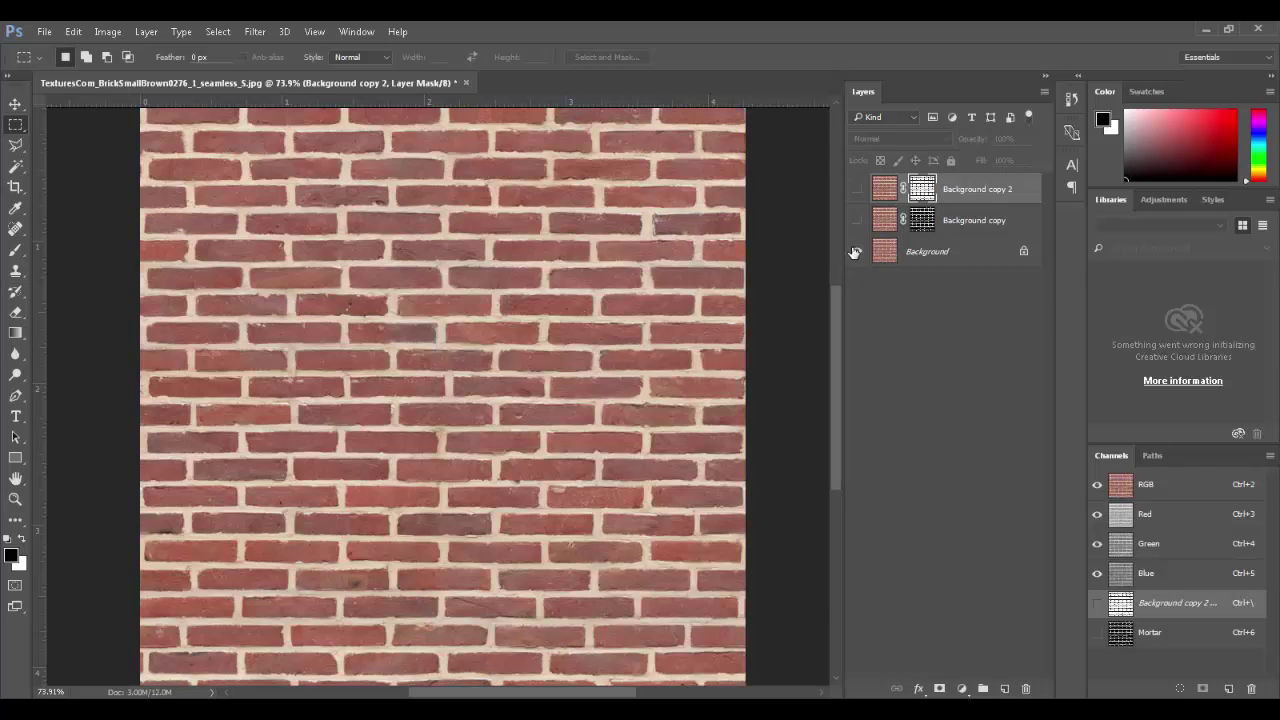
left_click(855, 252)
left_click(856, 221)
left_click(856, 221)
left_click(857, 189)
left_click(856, 221)
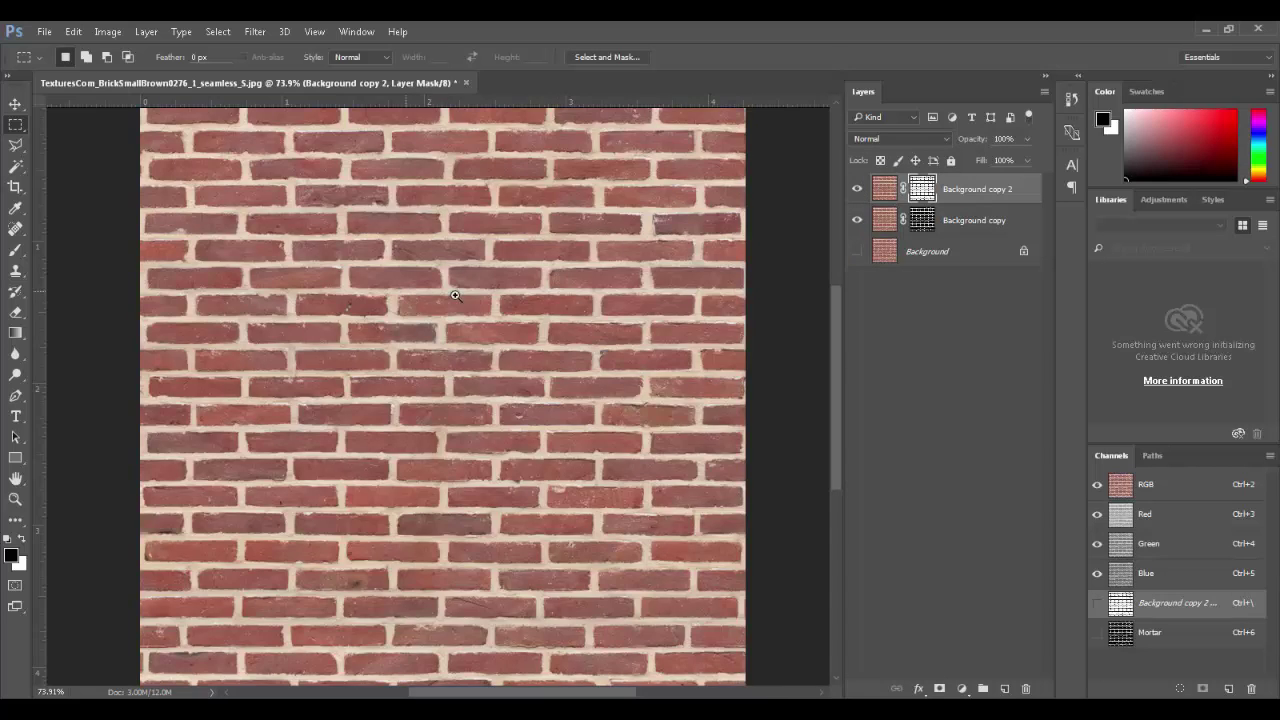
- Examine the seam between brick and mortar at high magnification, comparing it with the Background layer shown and hidden
left_click_drag(455, 296, 634, 313)
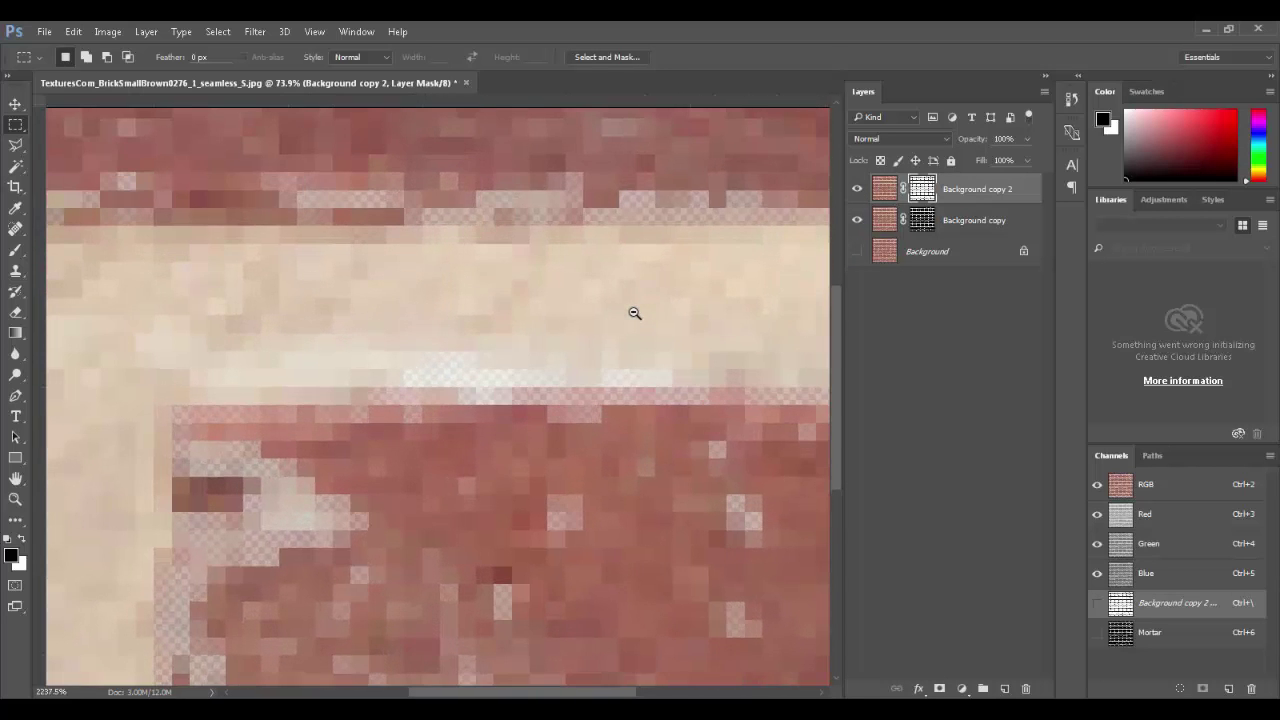
left_click_drag(443, 354, 677, 163)
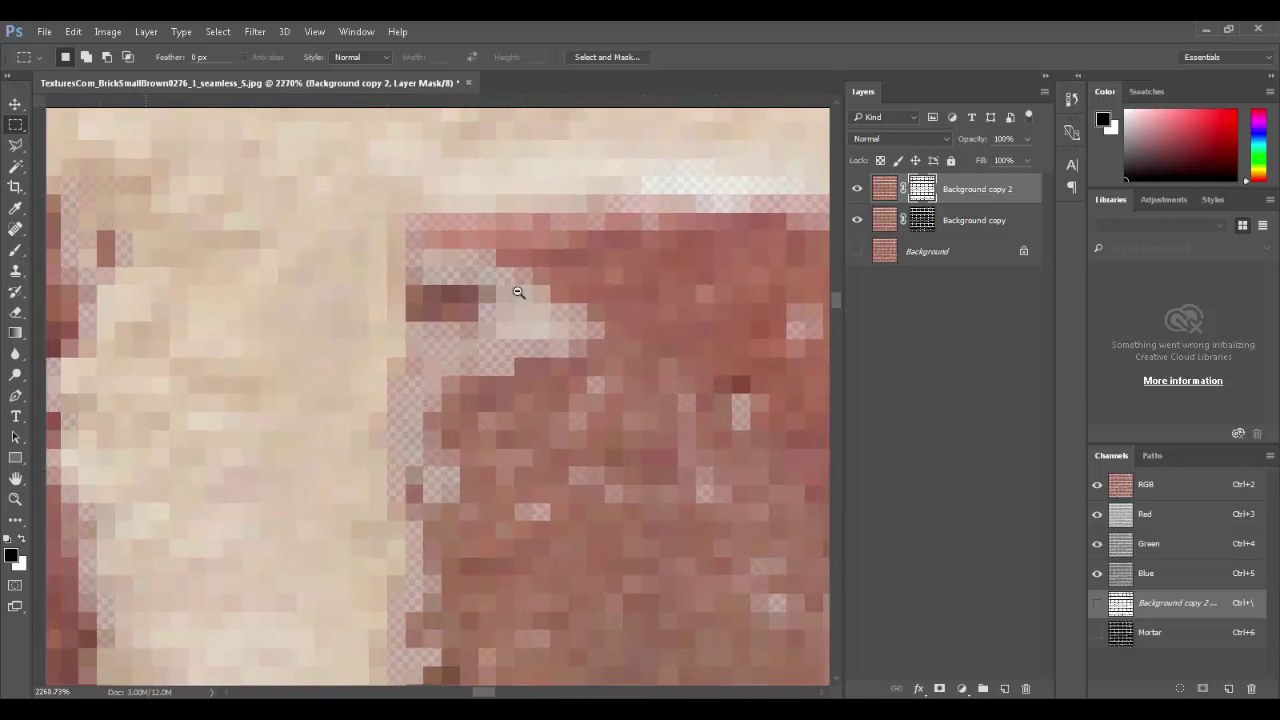
left_click_drag(518, 292, 537, 292)
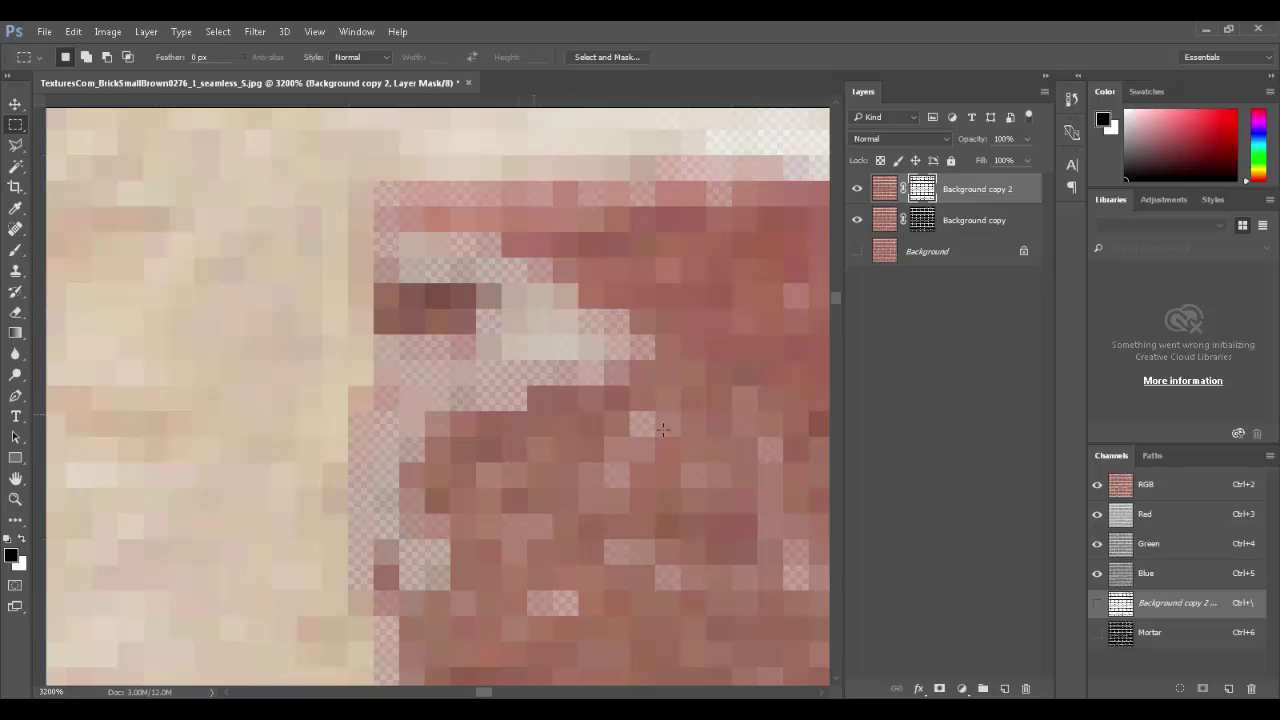
left_click(858, 254)
left_click(858, 254)
left_click(858, 254)
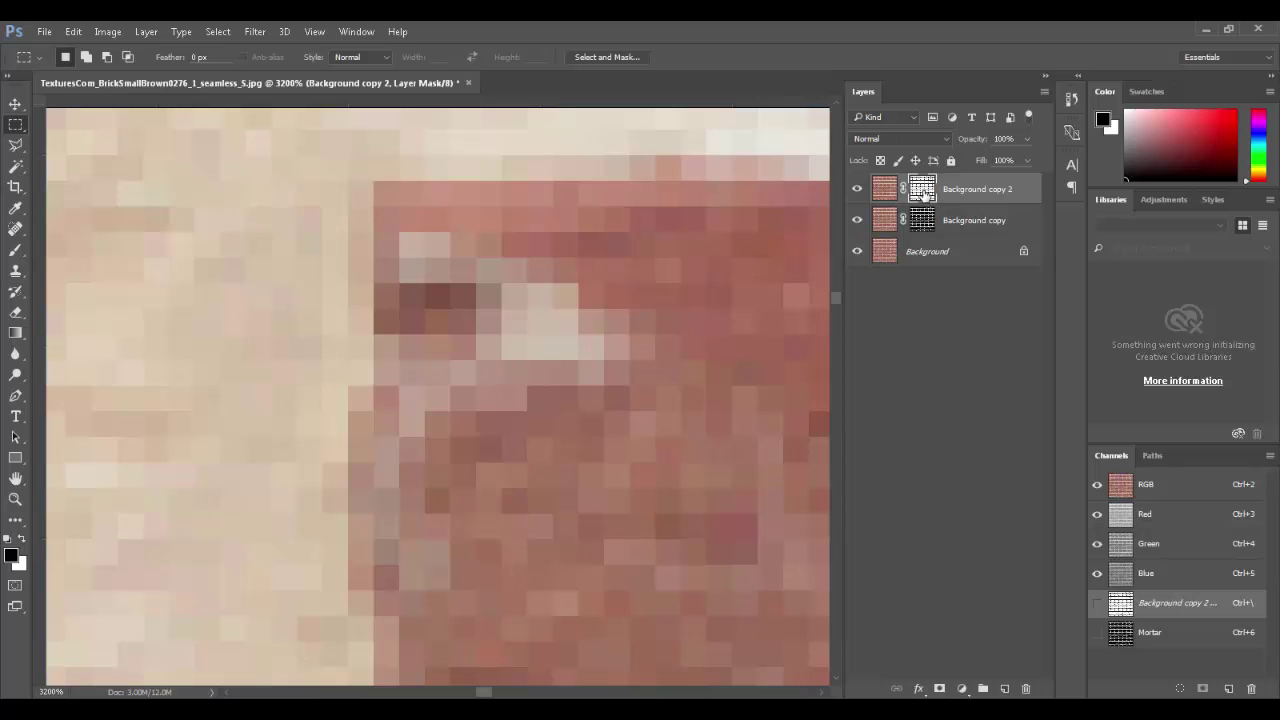
left_click(857, 251)
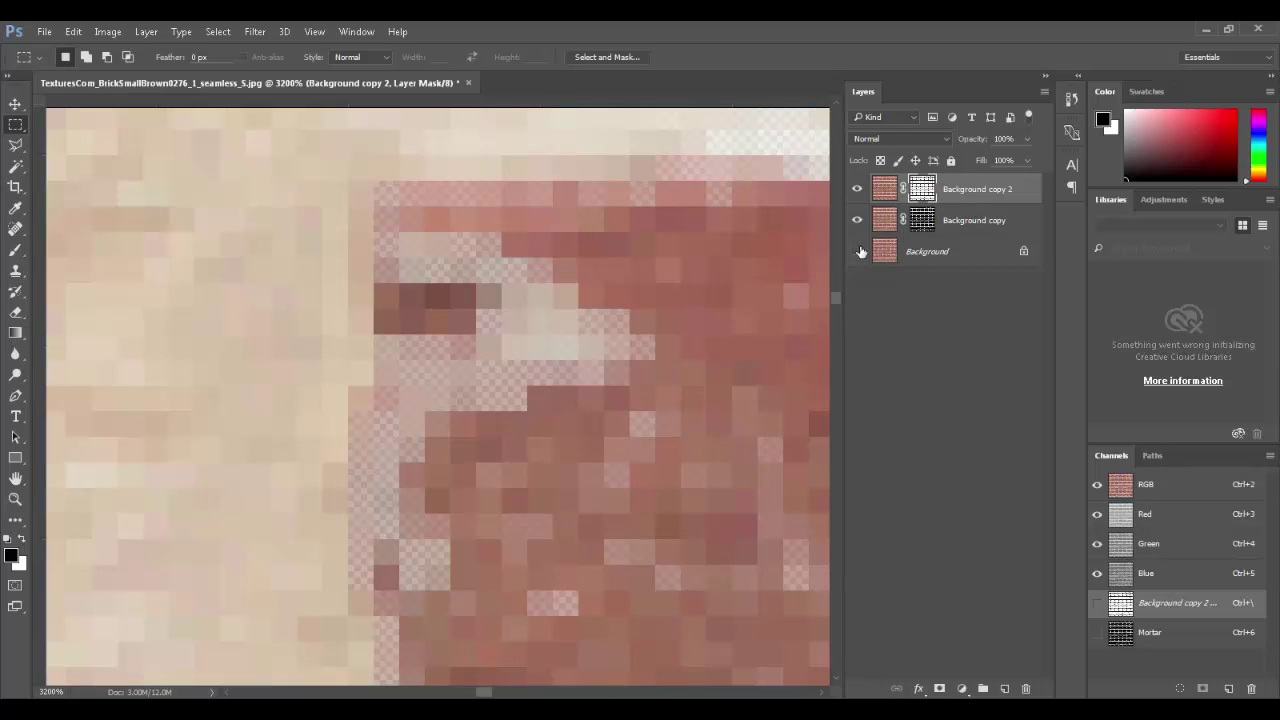
- Tighten the Background copy 2 mask with Levels, setting the input black point to 80 and the white point to 130
key("ctrl+l")
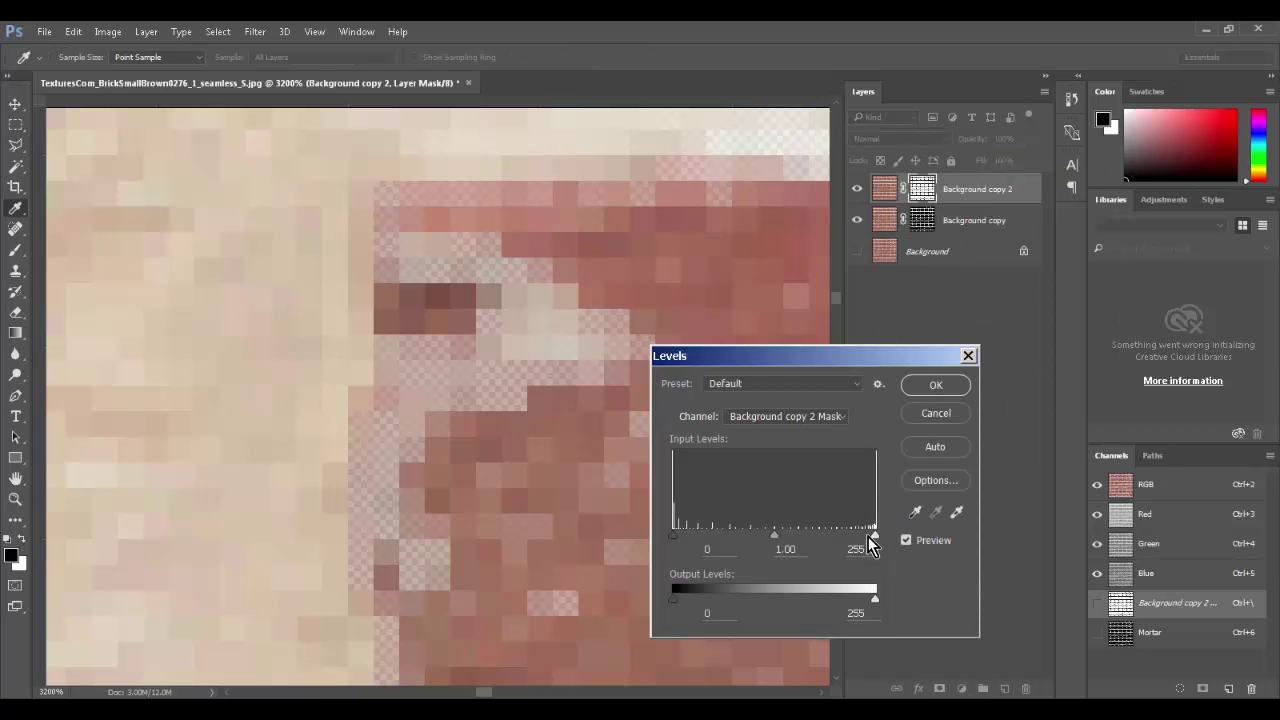
left_click_drag(873, 543, 807, 535)
left_click_drag(676, 538, 727, 537)
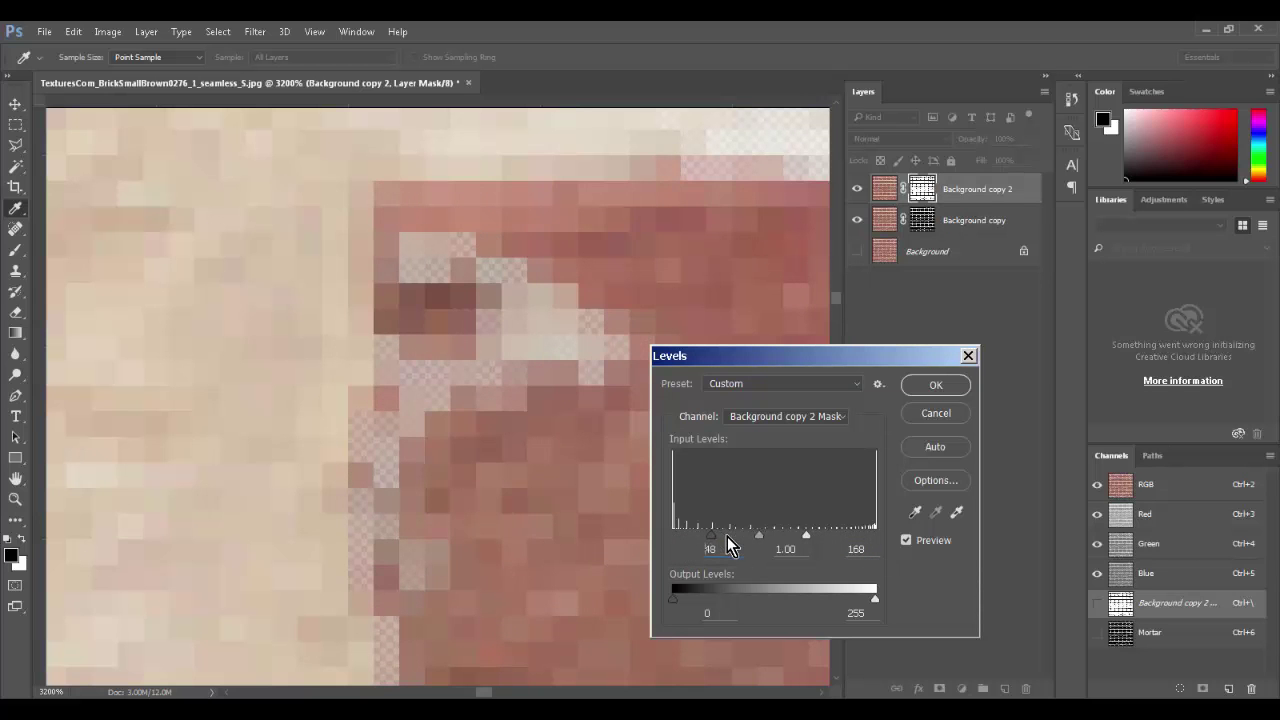
left_click_drag(807, 537, 776, 539)
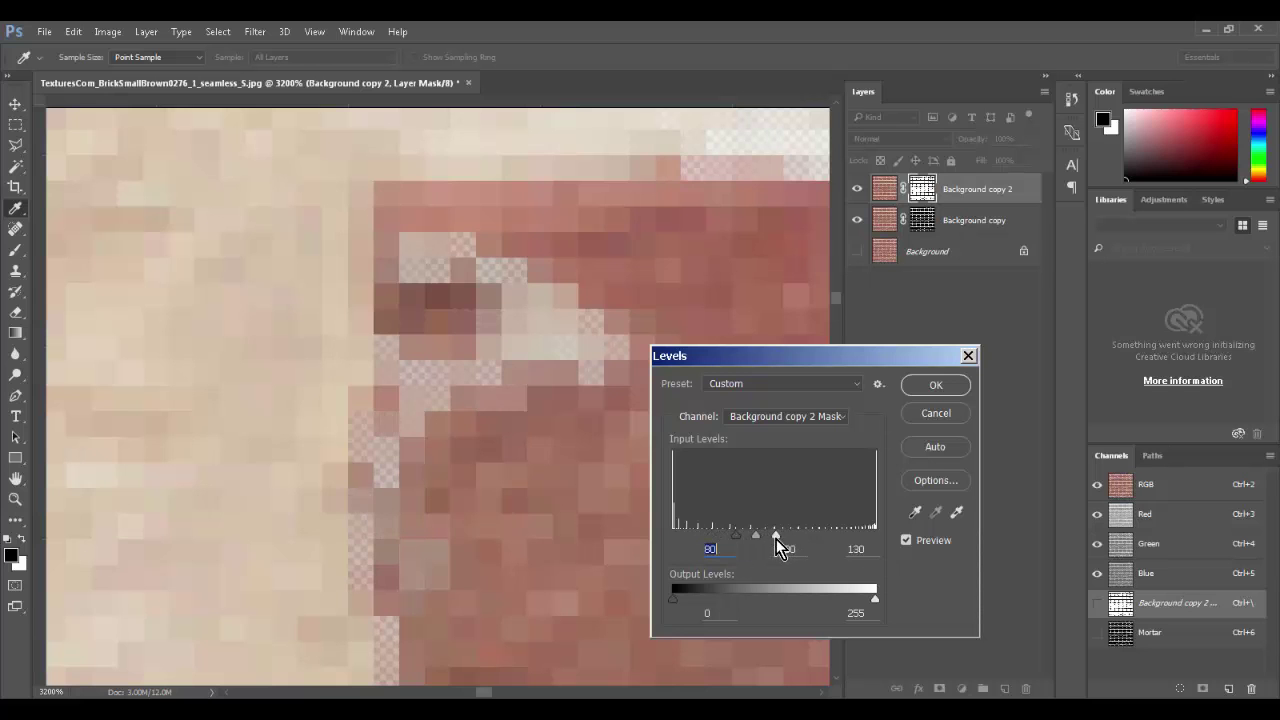
left_click(936, 385)
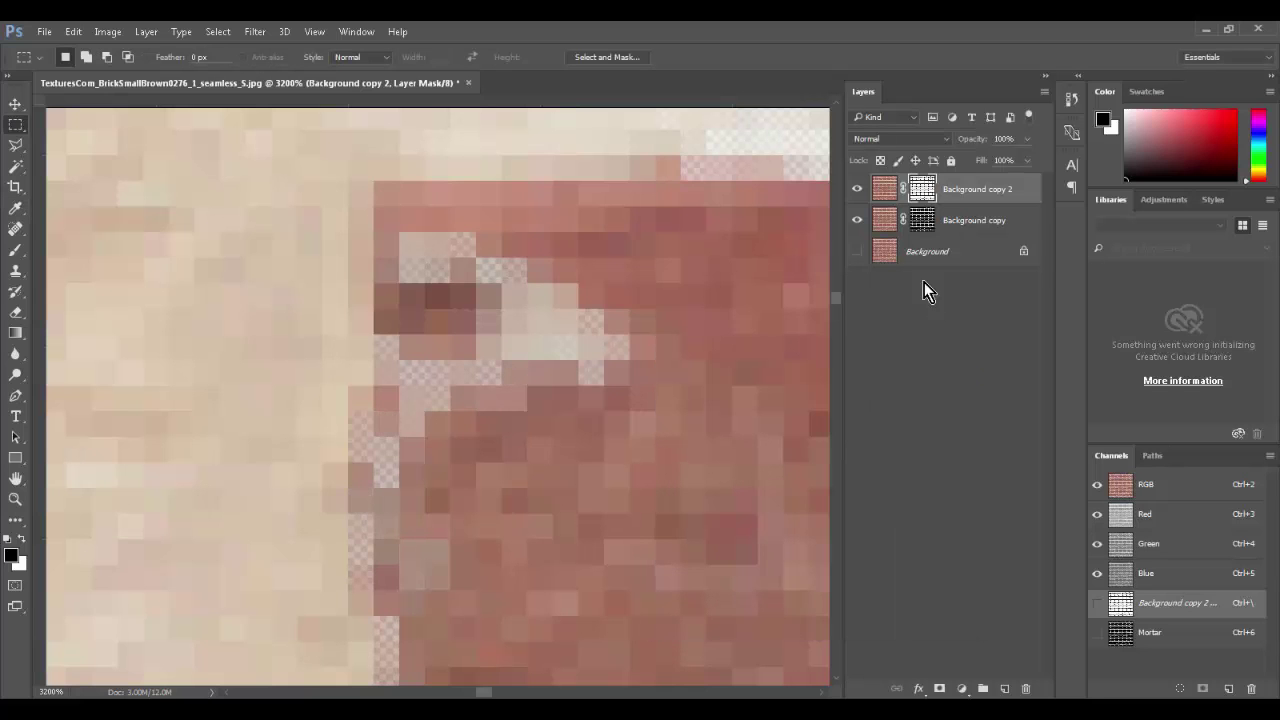
- Tighten the Background copy mask with Levels, setting the input black point to about 52 and the white point to 117
left_click(922, 220)
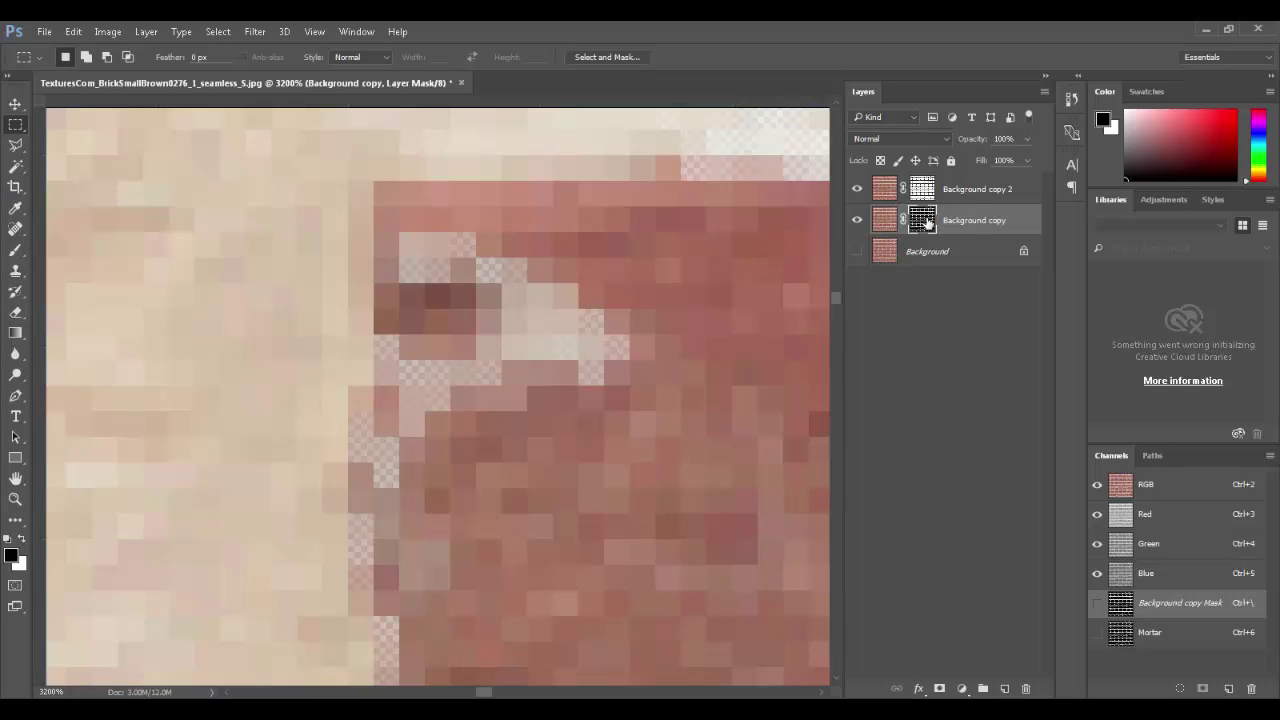
key("ctrl+l")
left_click_drag(880, 533, 768, 523)
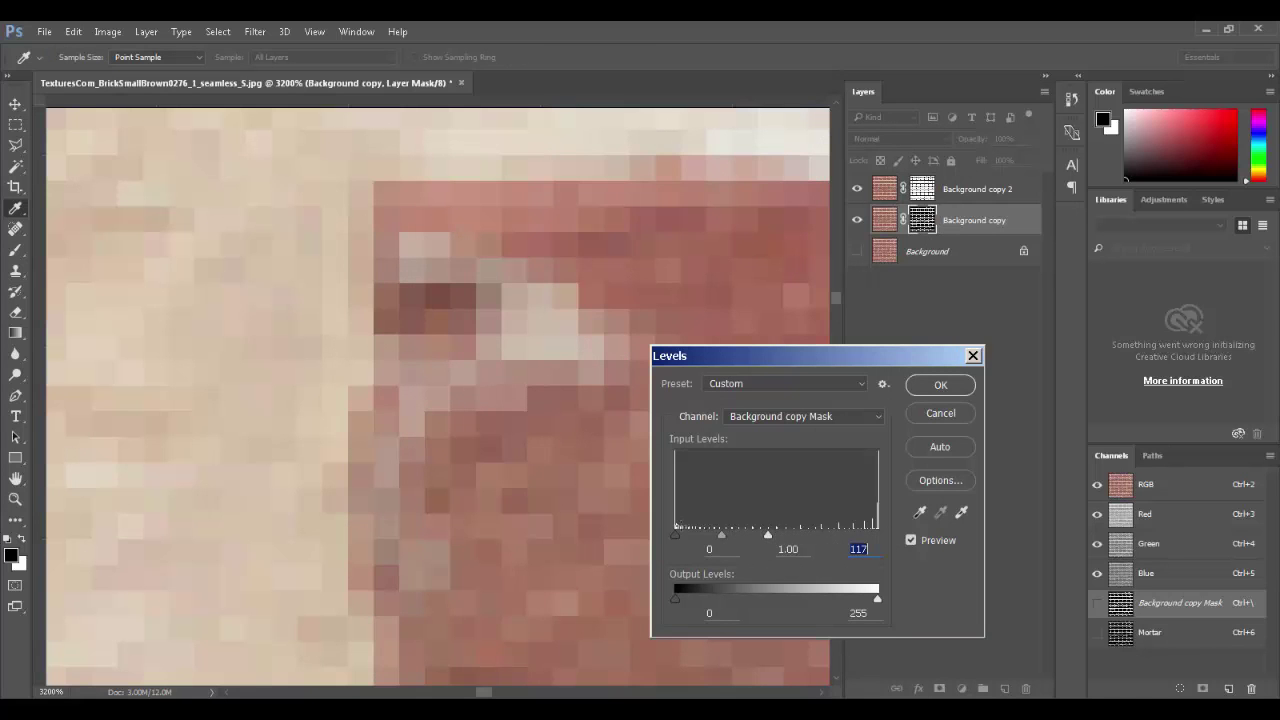
left_click_drag(675, 533, 718, 535)
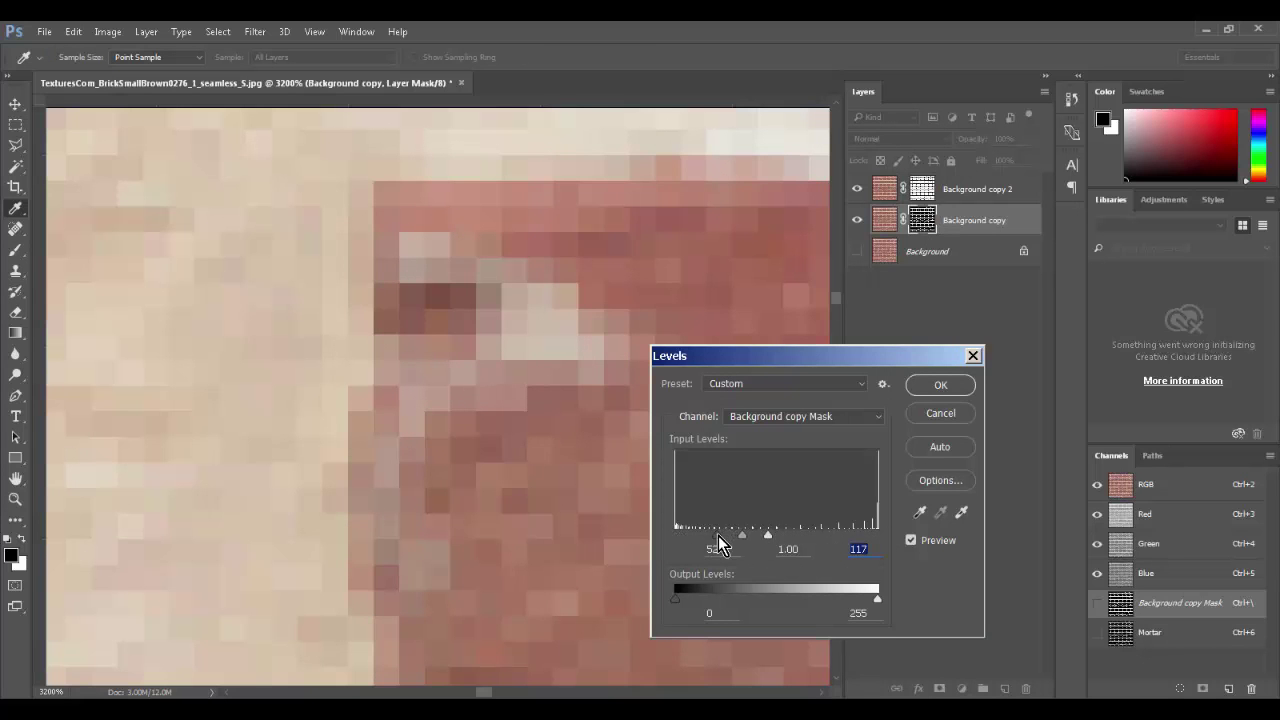
left_click(934, 387)
- Display the Background copy layer mask on its own and examine its edges and stray pixels up close
key("ctrl+0")
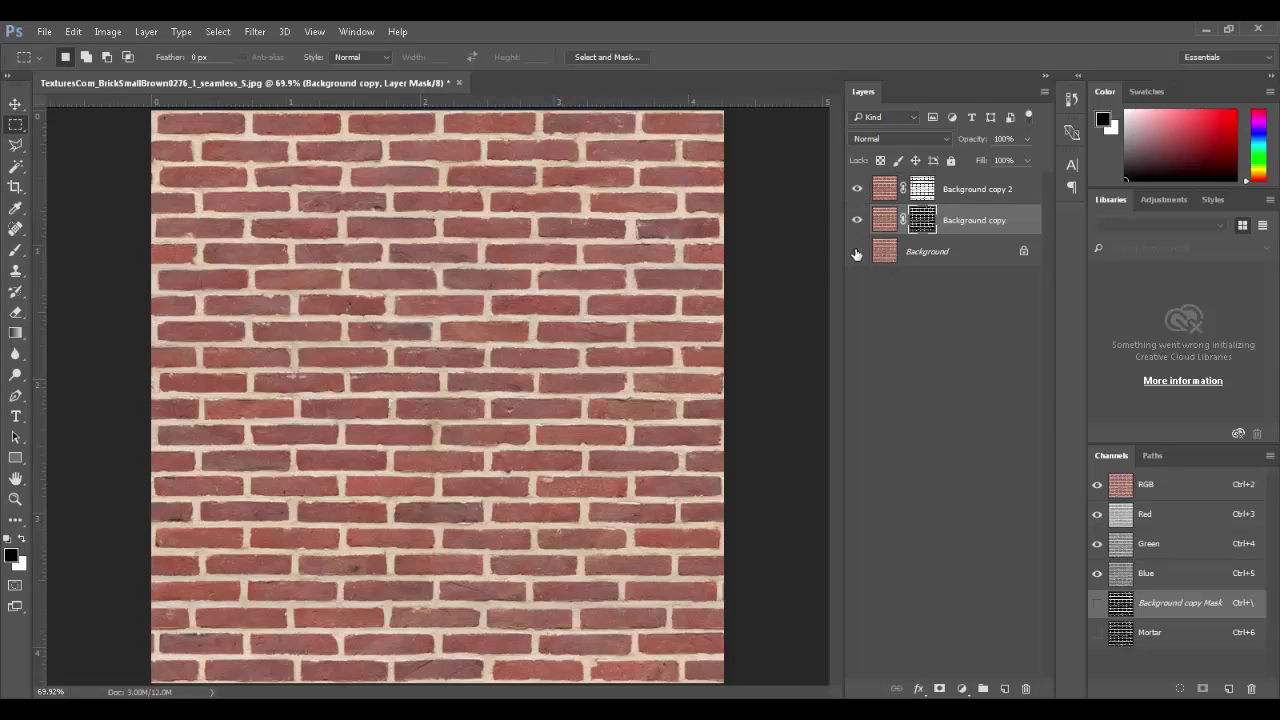
left_click(921, 222, "alt")
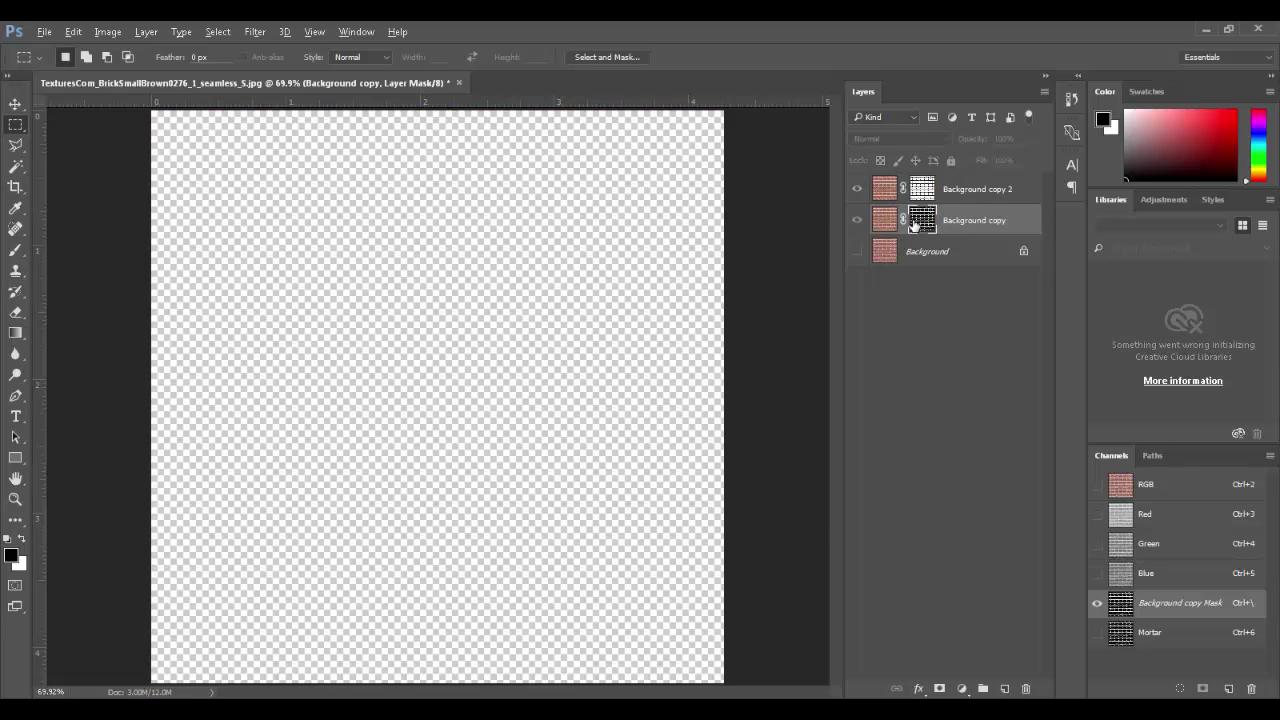
left_click_drag(500, 300, 578, 298)
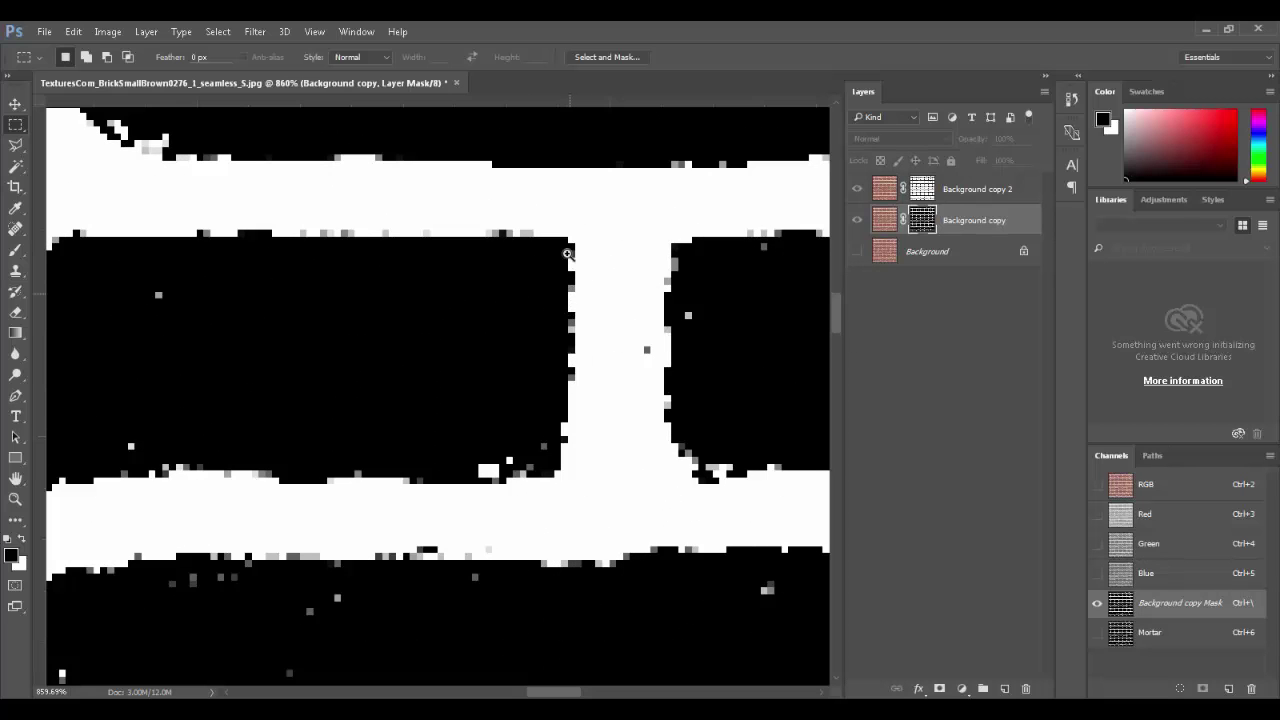
- Copy the black-and-white Background copy 2 layer mask and paste it into a new layer at the top of the stack
key("ctrl+0")
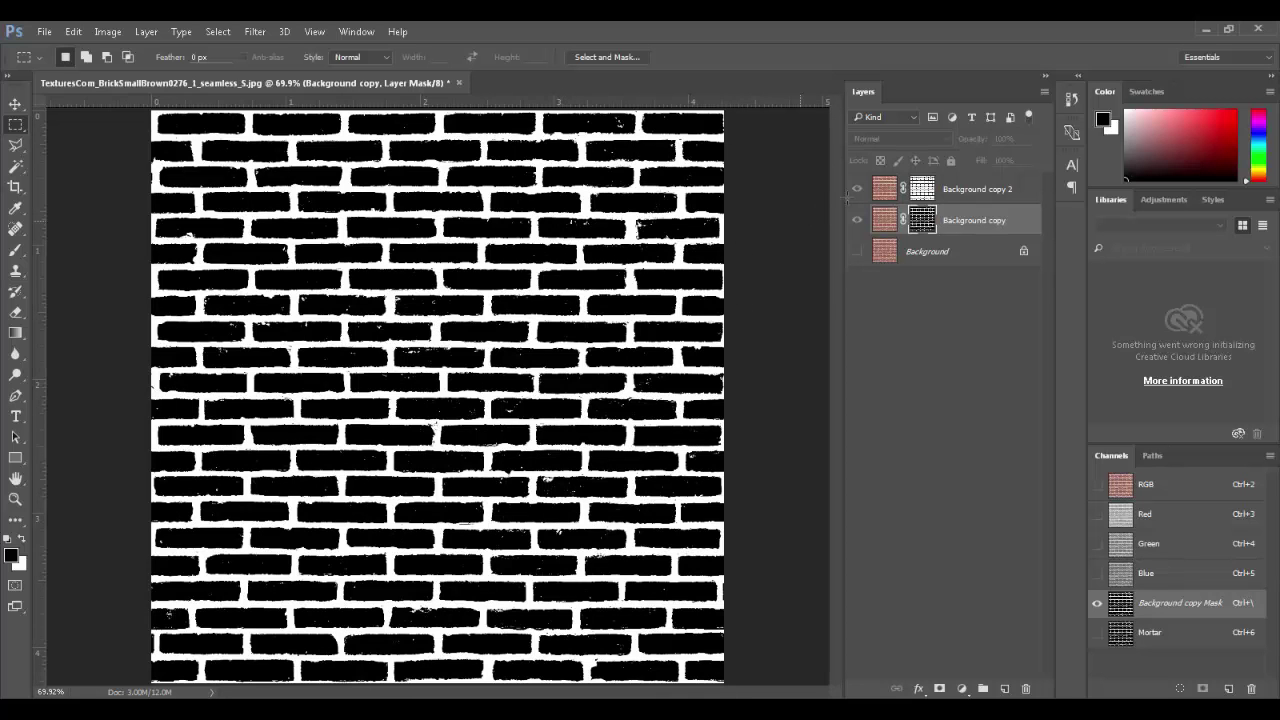
left_click(921, 190)
left_click(921, 218)
left_click(924, 190)
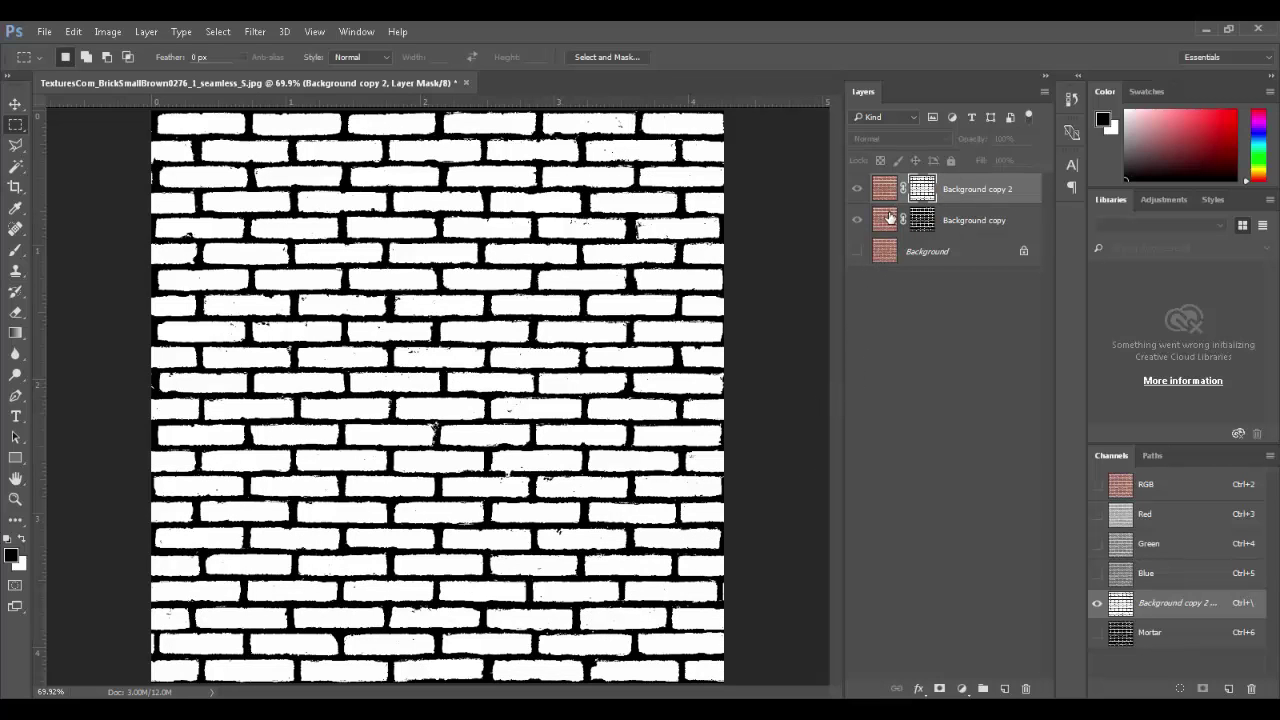
key("ctrl+a")
left_click(1006, 688)
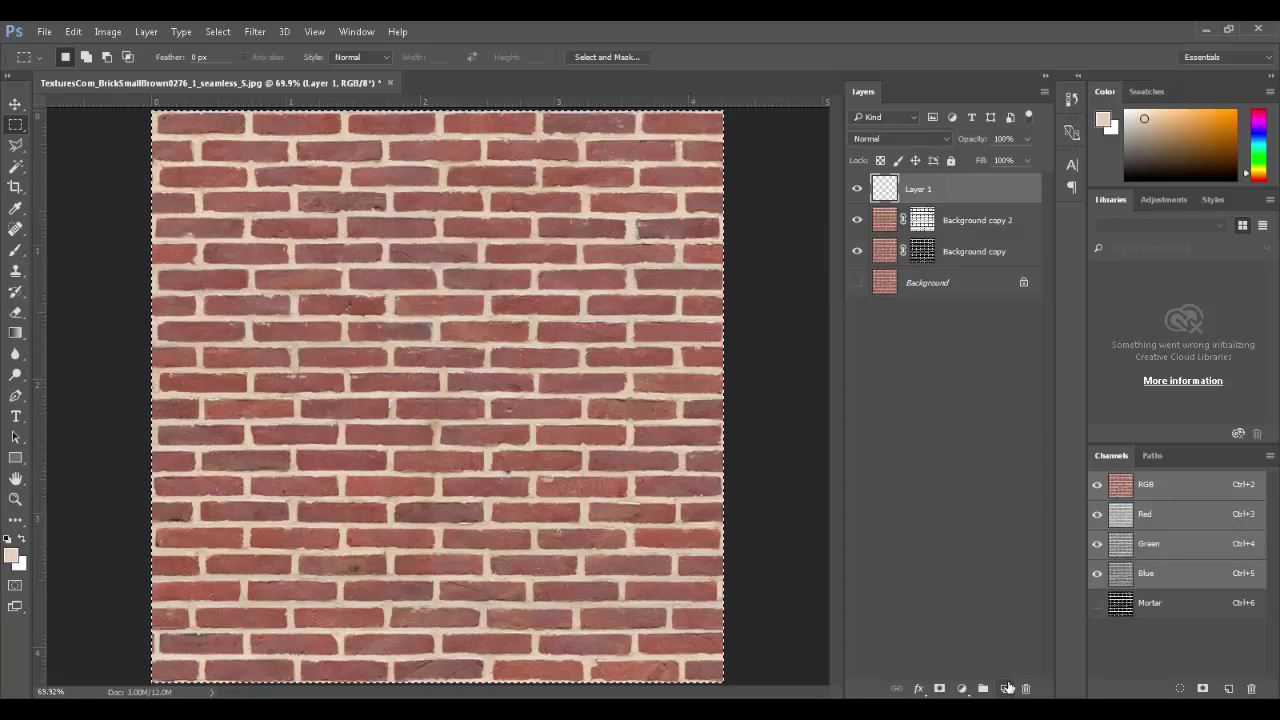
key("ctrl+v")
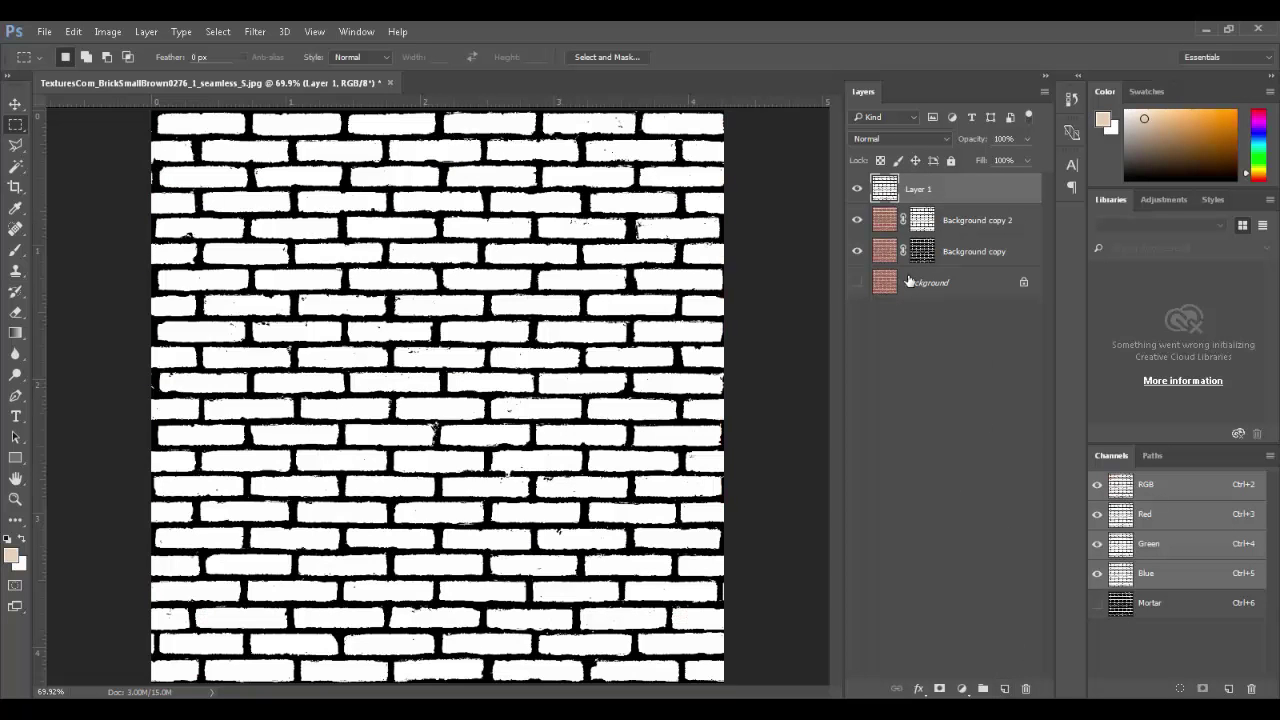
- Compare Layer 1 on its own with the masked Background copy and Background copy 2 layers shown together
left_click(857, 220)
left_click(858, 251)
left_click(857, 190)
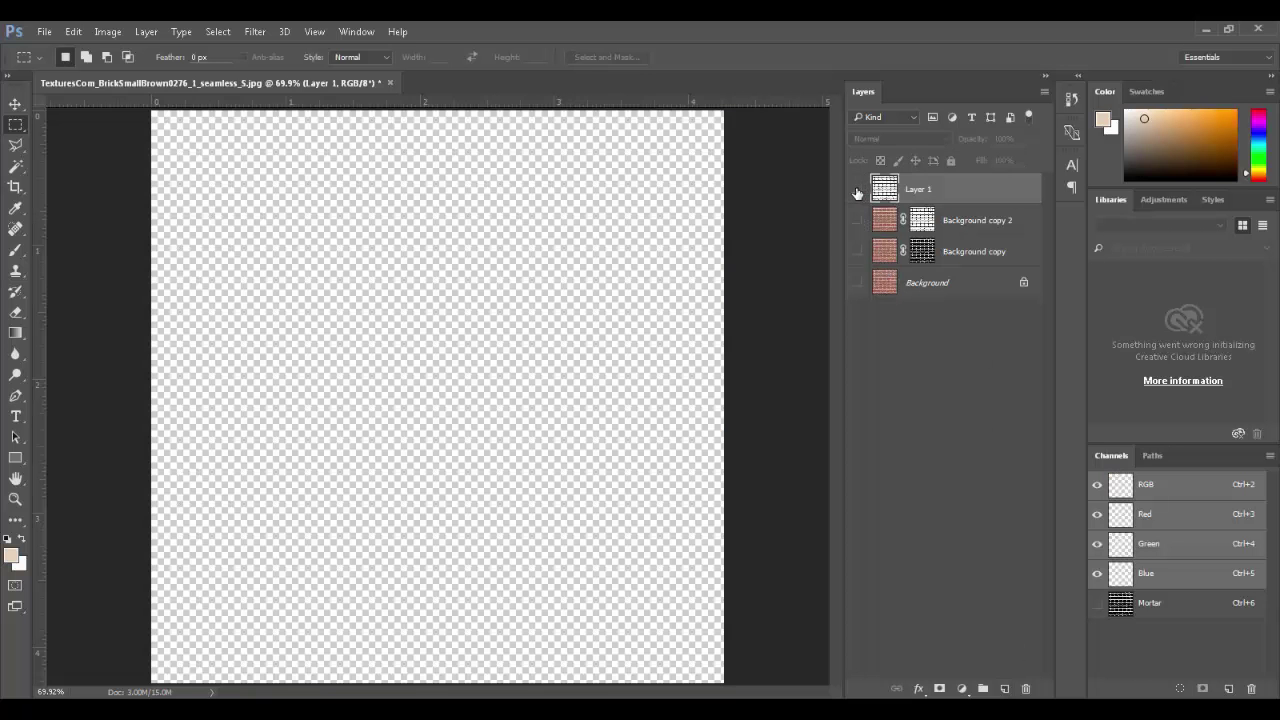
left_click(857, 190)
left_click(857, 190)
left_click(857, 190)
left_click(857, 190)
left_click(857, 190)
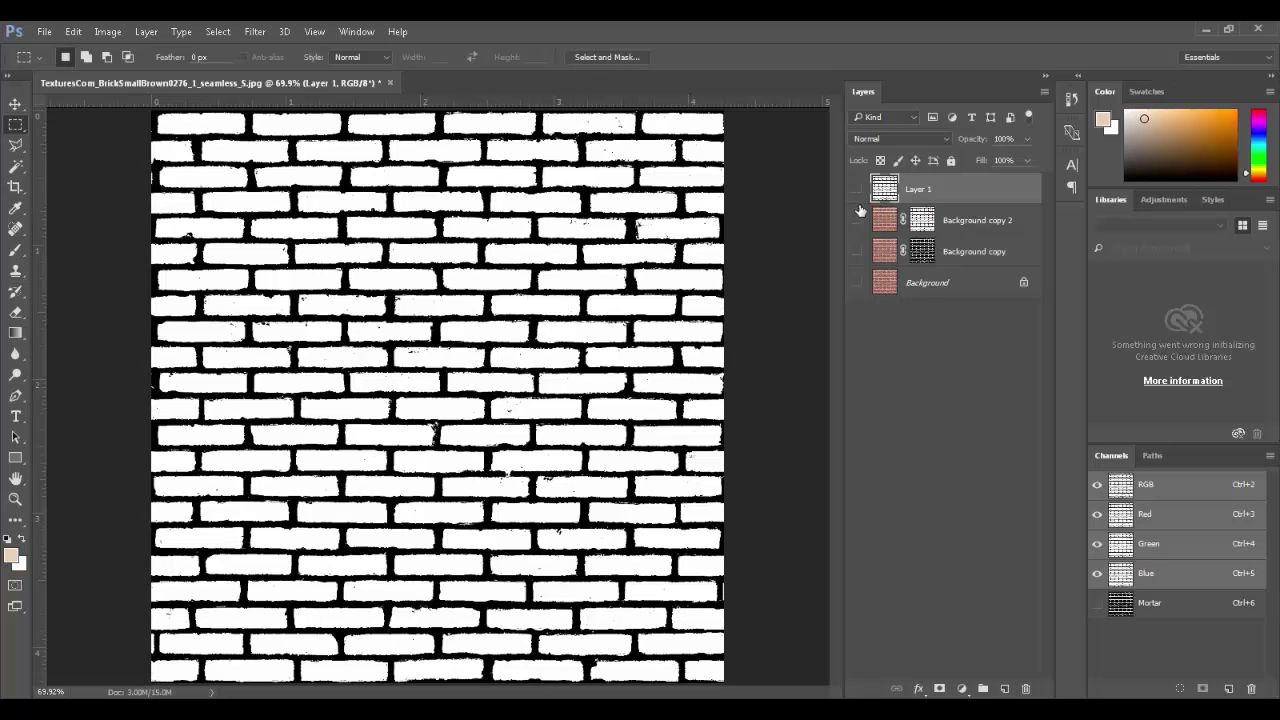
left_click(857, 190)
left_click(857, 220)
left_click(857, 251)
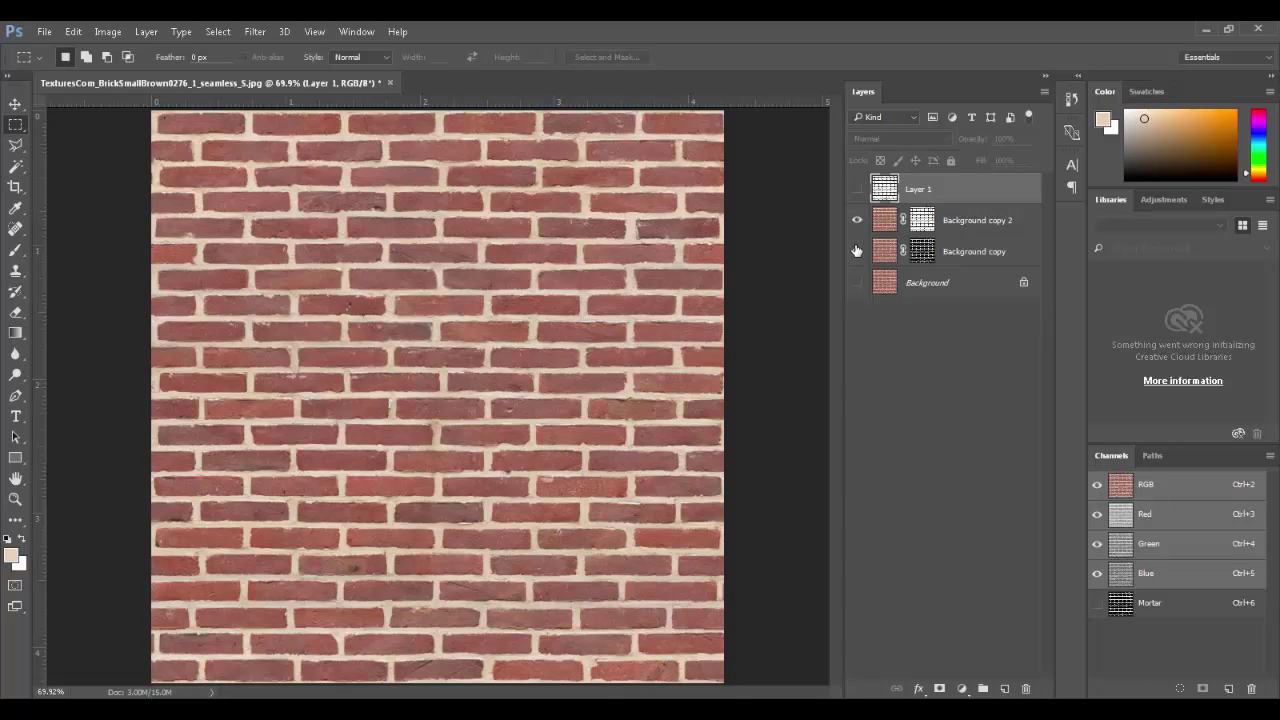
left_click(878, 222)
left_click(882, 250)
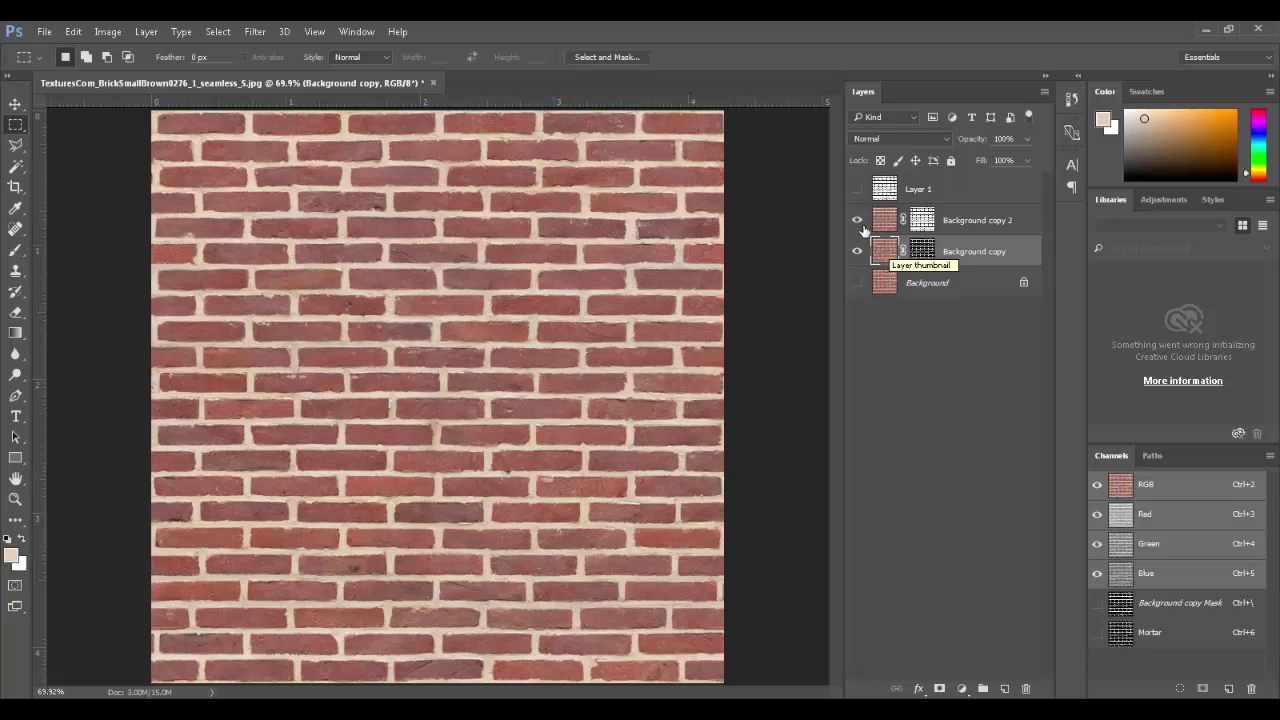
- Hide both Background copy layers, show only the black-and-white Layer 1, and make it the active layer
left_click(856, 219)
left_click(856, 251)
left_click(856, 188)
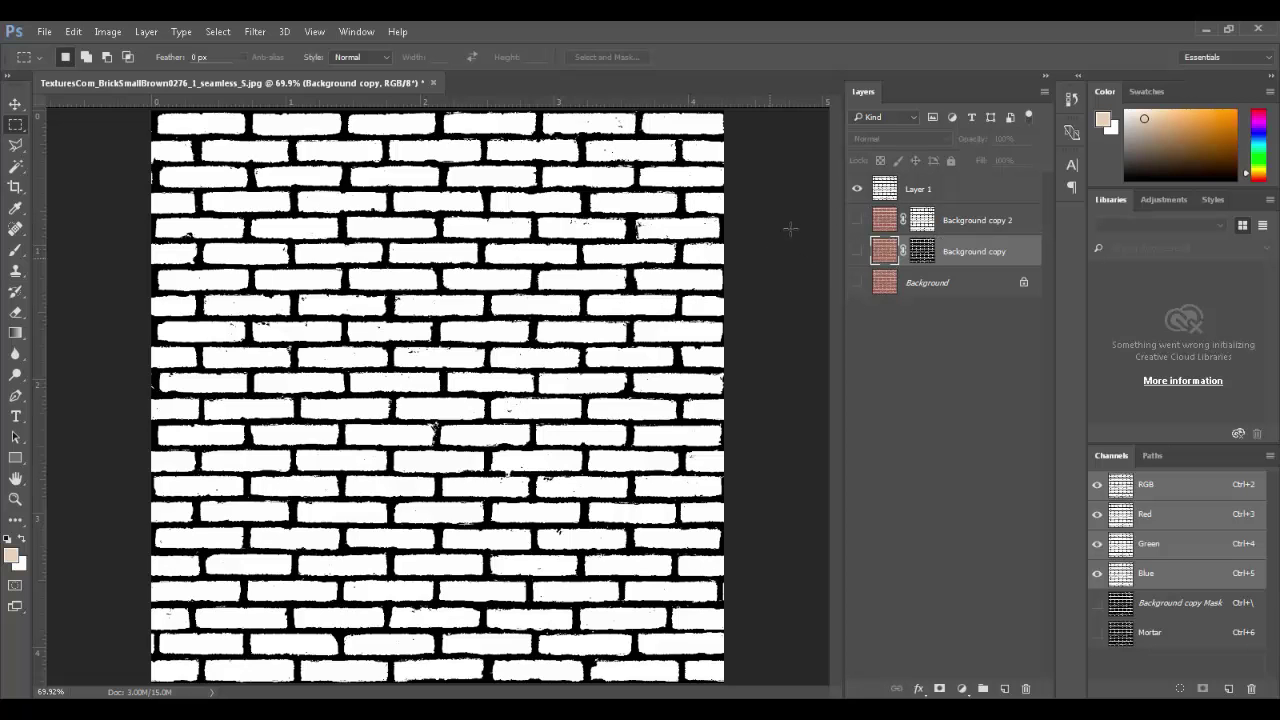
left_click(884, 188)
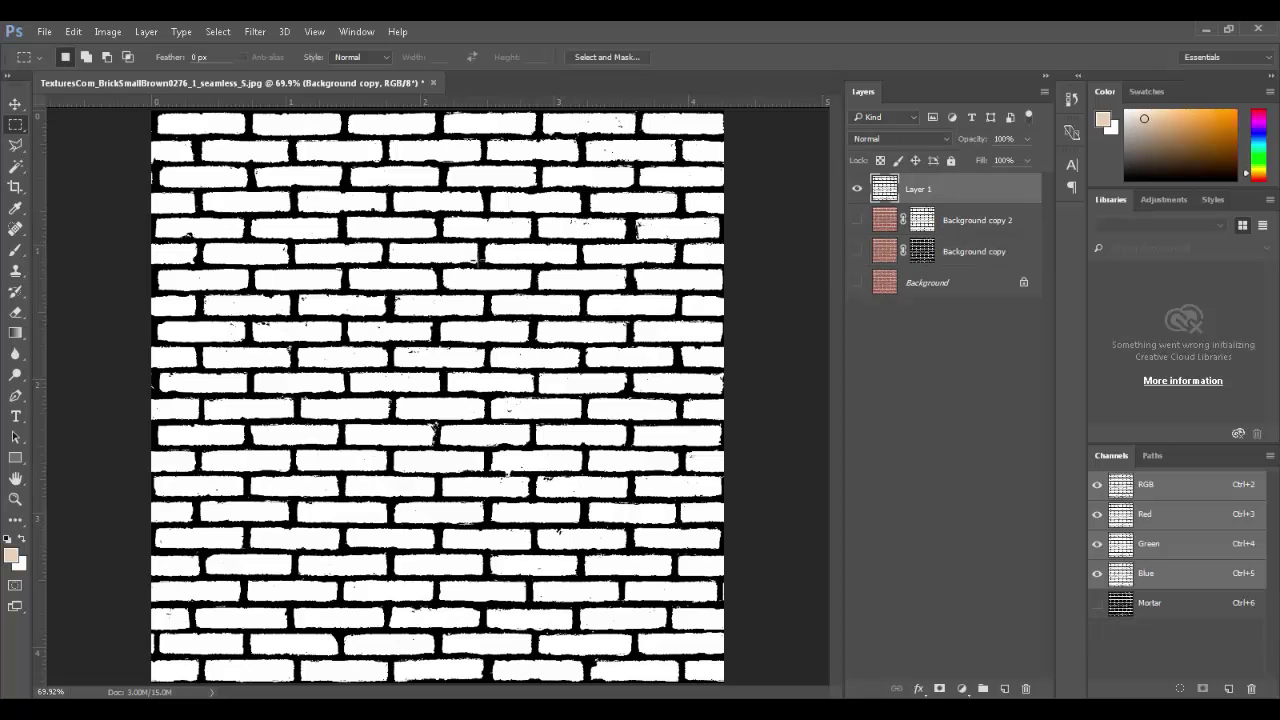
- Soften the jagged brick edges on Layer 1 with a Gaussian Blur of 0.4 pixels radius
left_click_drag(364, 363, 498, 374)
left_click_drag(549, 325, 467, 368)
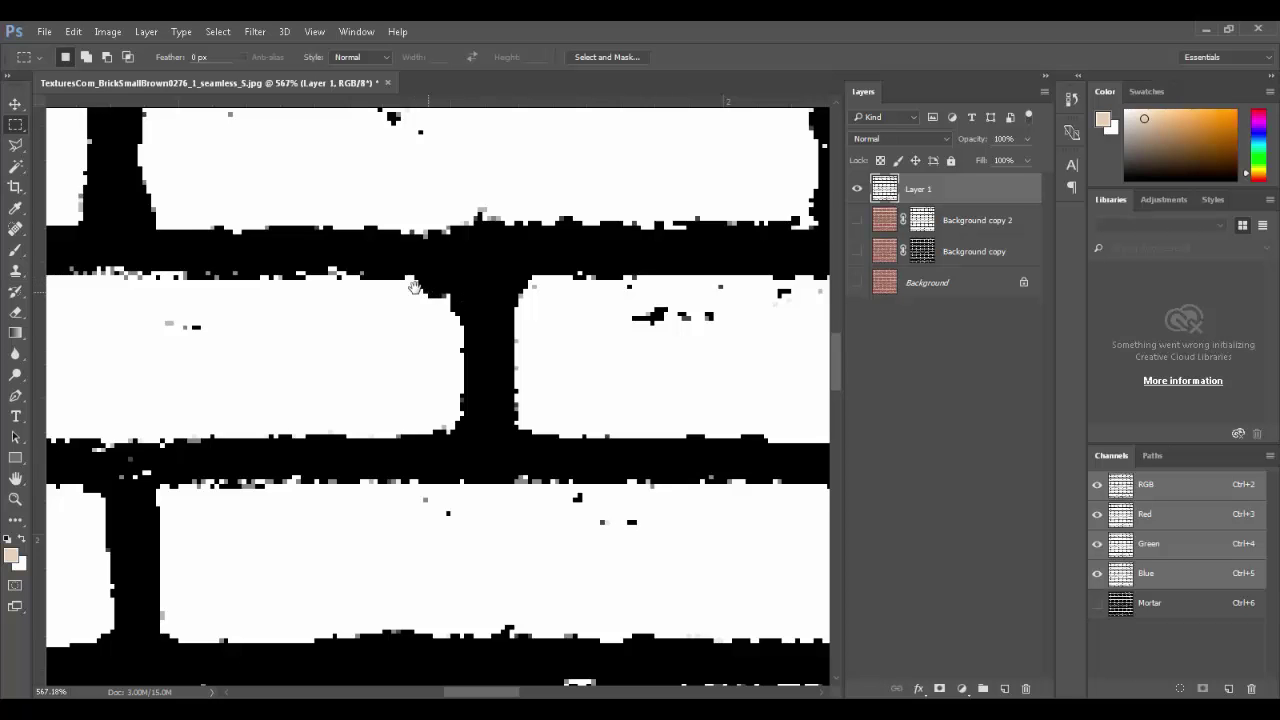
scroll(414, 287, "up", 3)
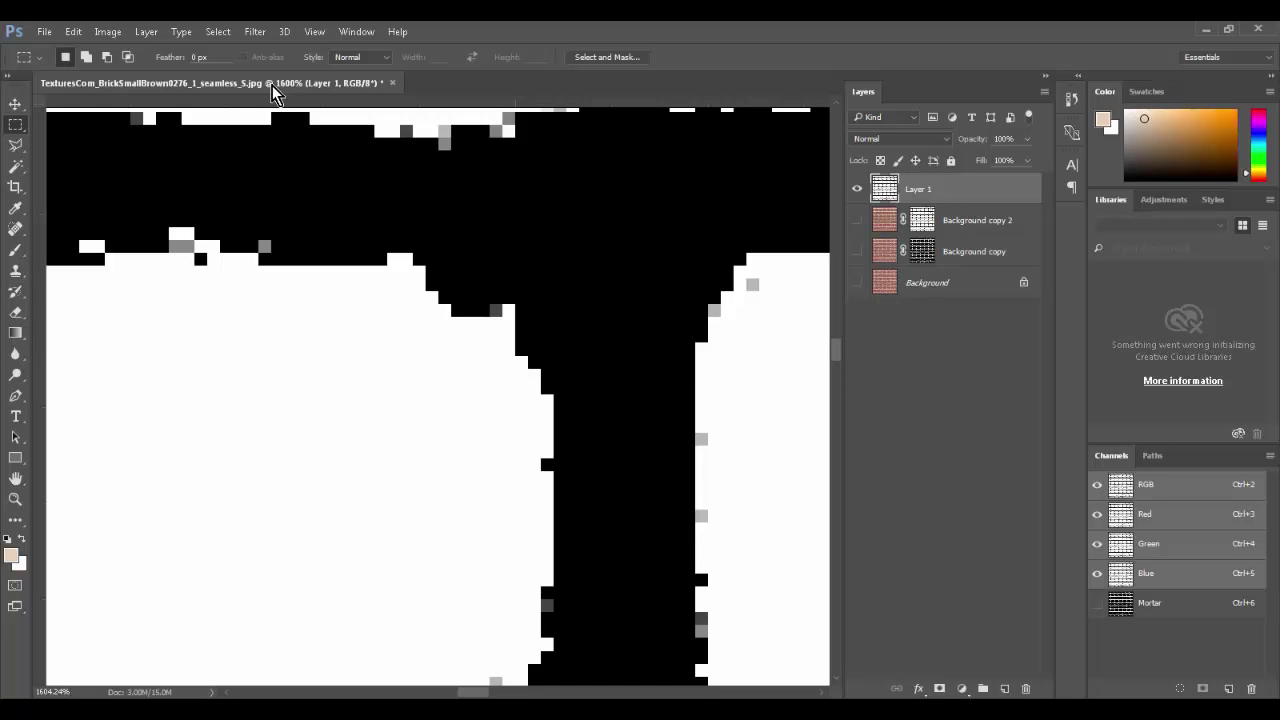
left_click(258, 34)
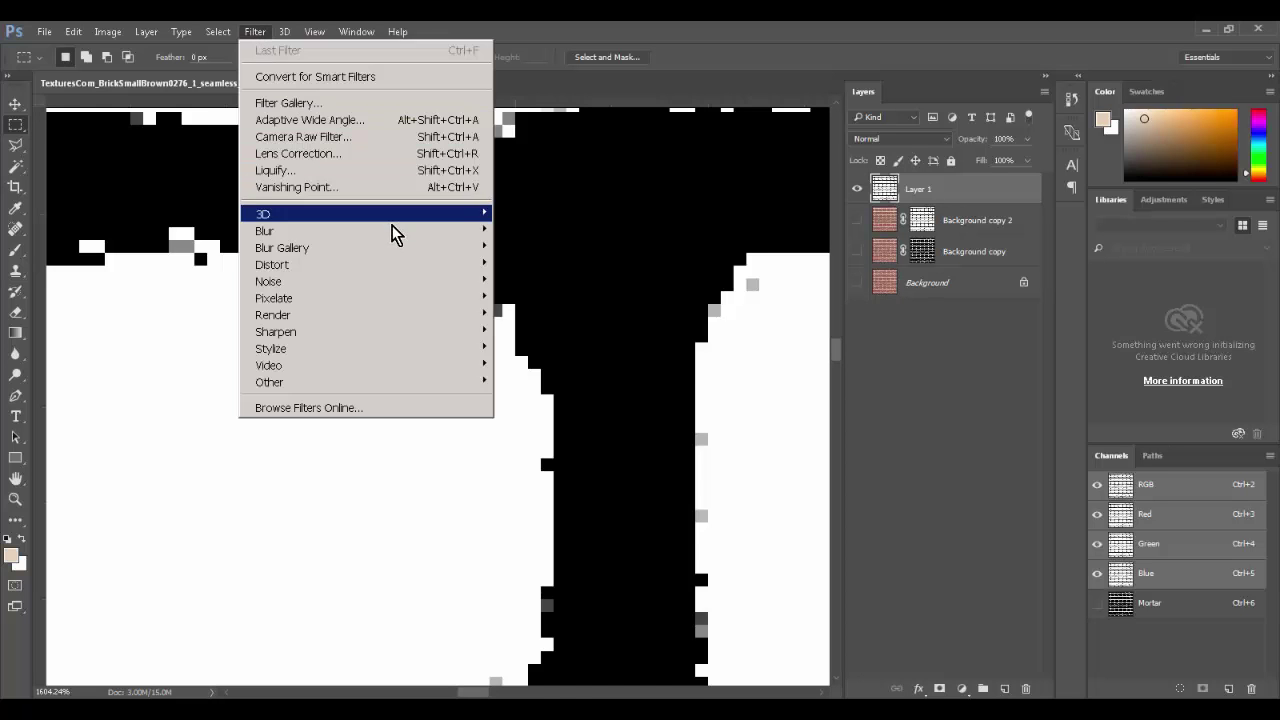
mouse_move(477, 233)
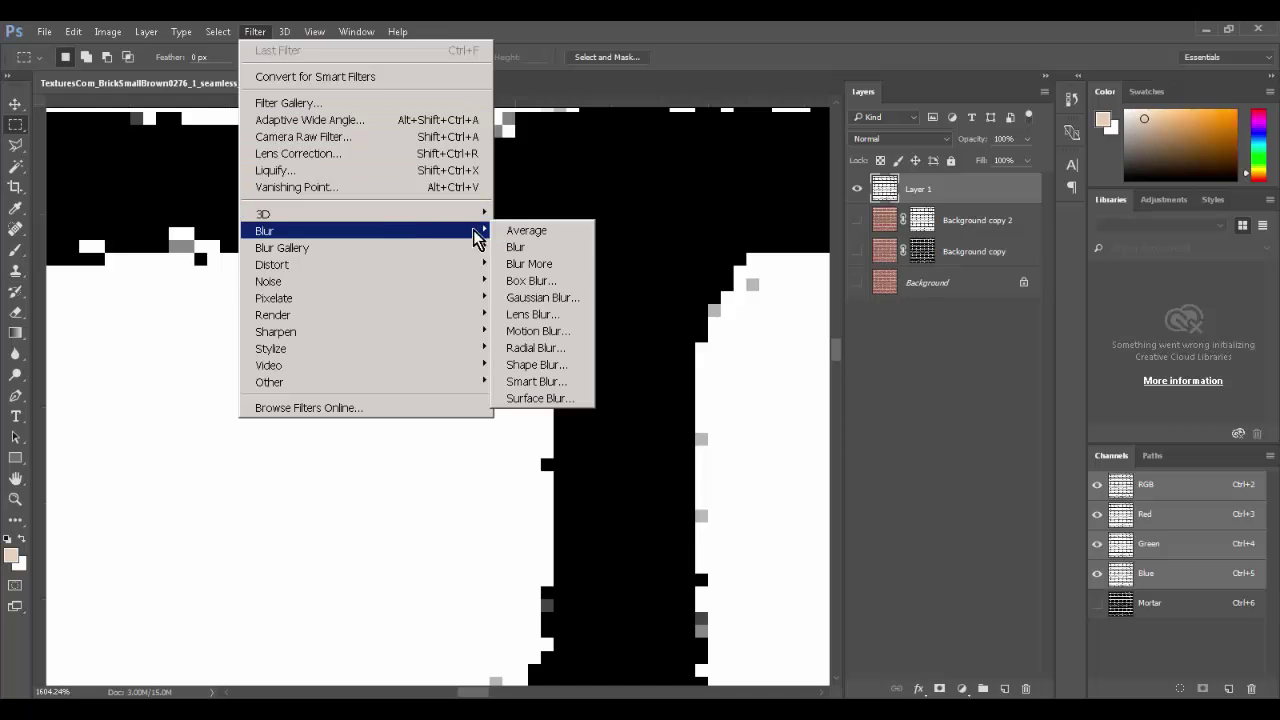
left_click(542, 298)
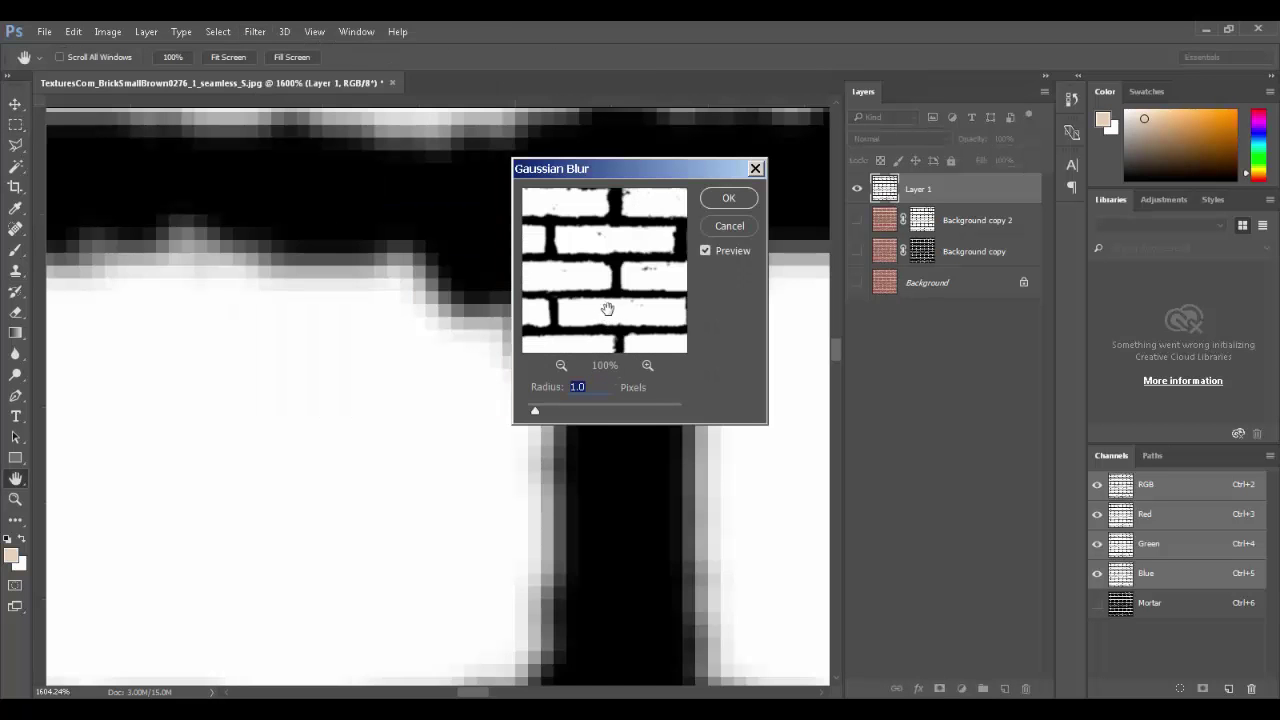
left_click_drag(538, 403, 529, 410)
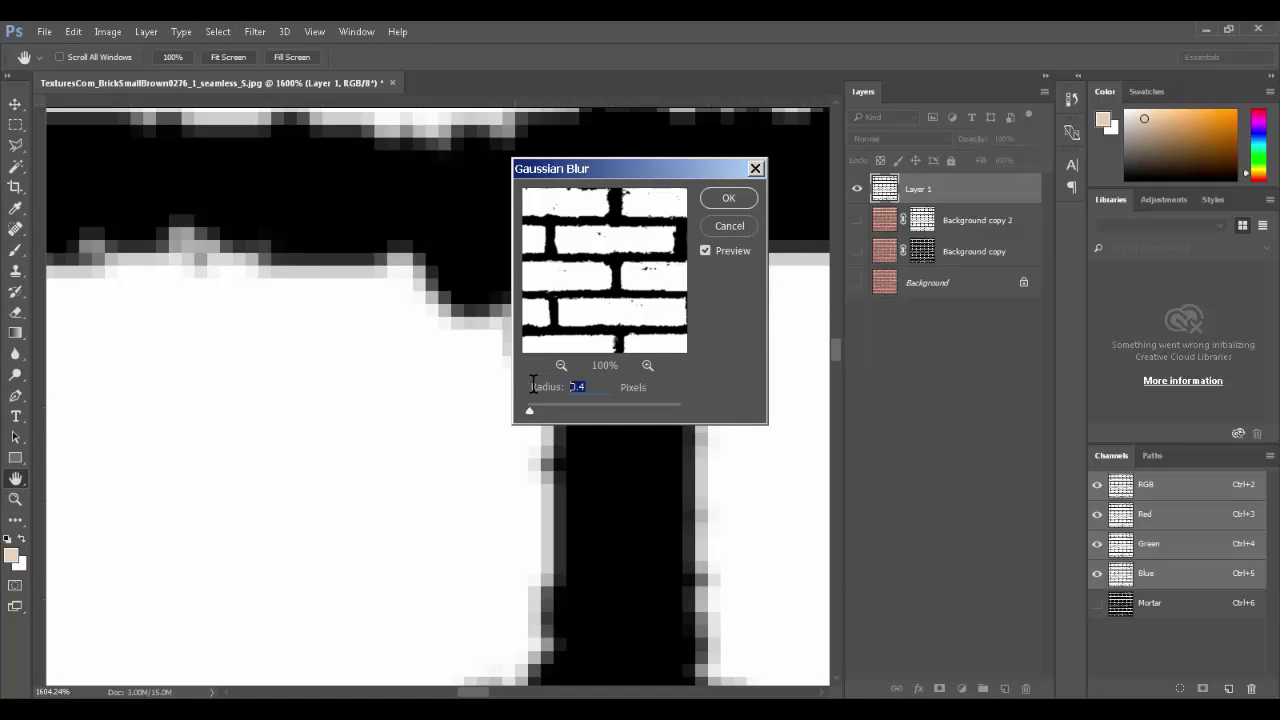
left_click(726, 200)
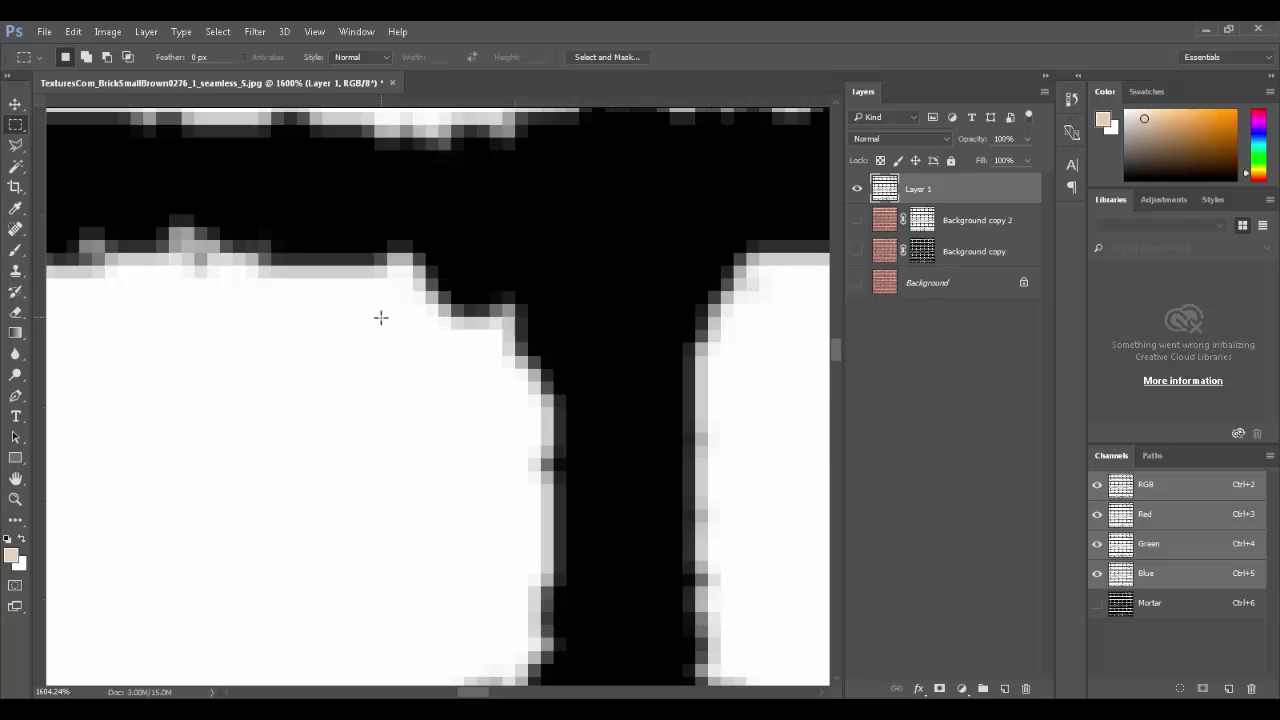
- Set up saving a copy named Brick_Bump in the 3D Texture Creation folder, without layers or alpha channels
key("ctrl+0")
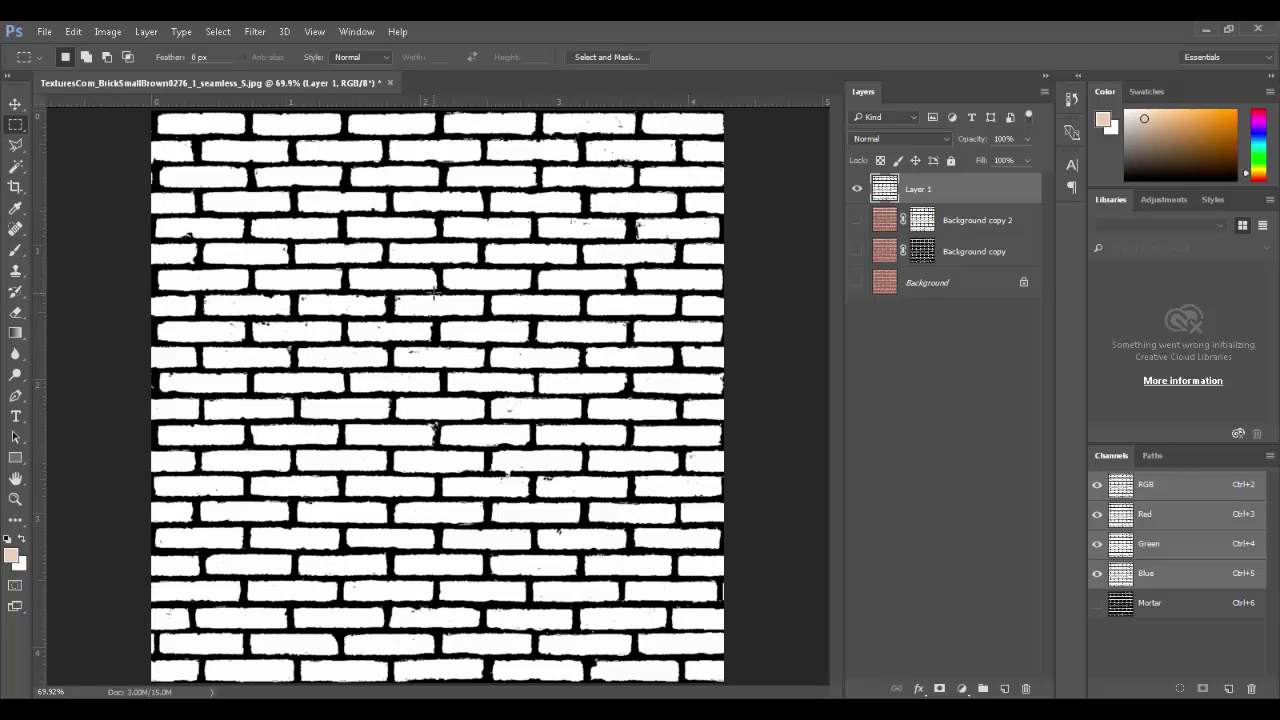
key("ctrl+shift+s")
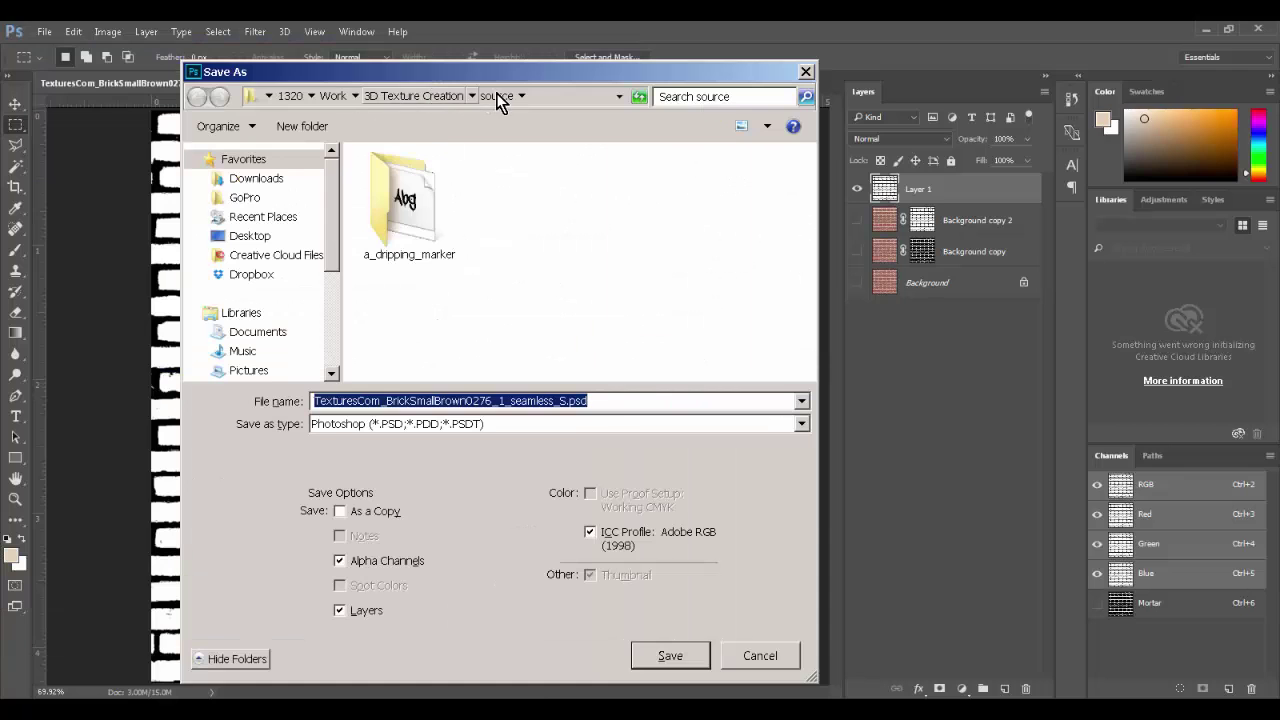
left_click(433, 97)
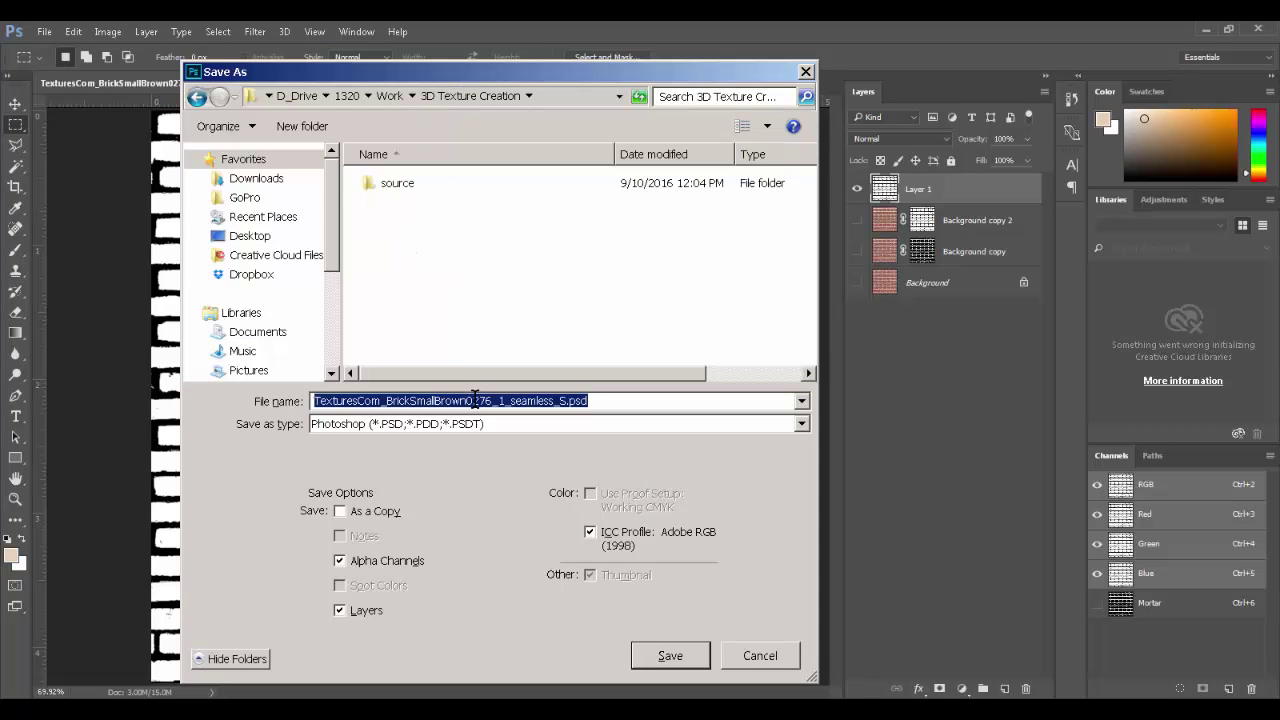
type("Brick_Bump")
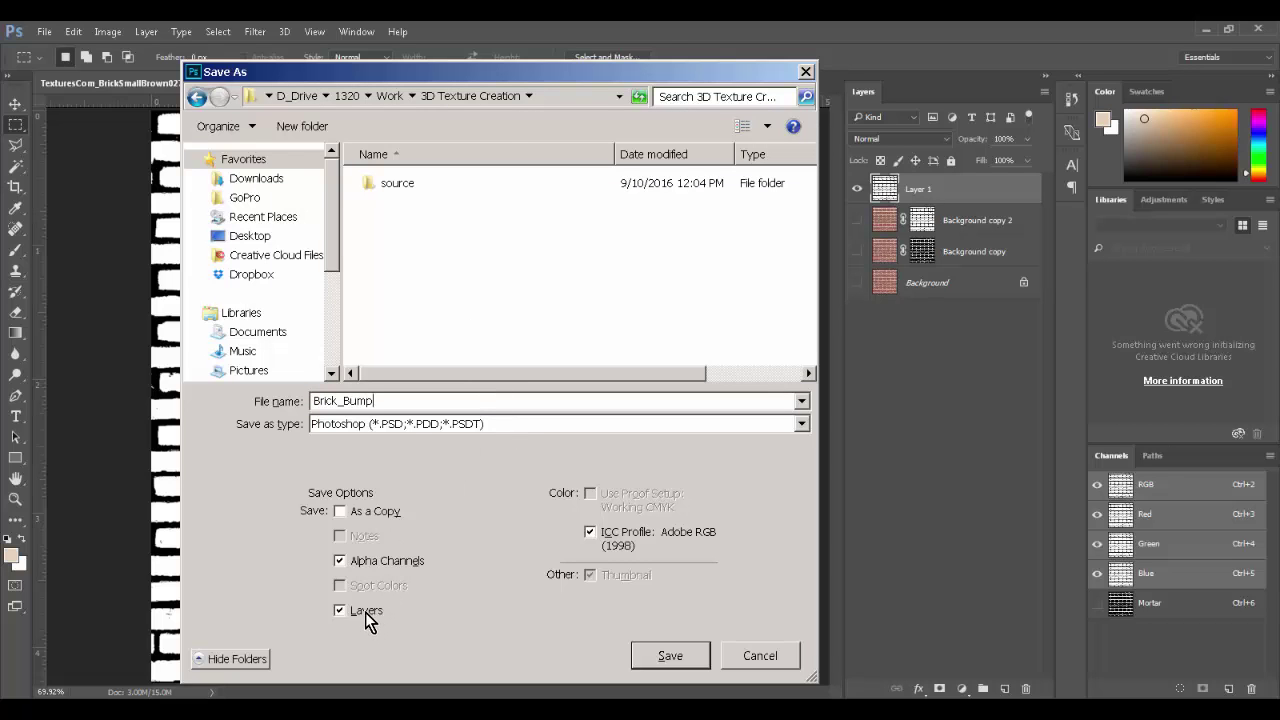
left_click(365, 612)
left_click(371, 560)
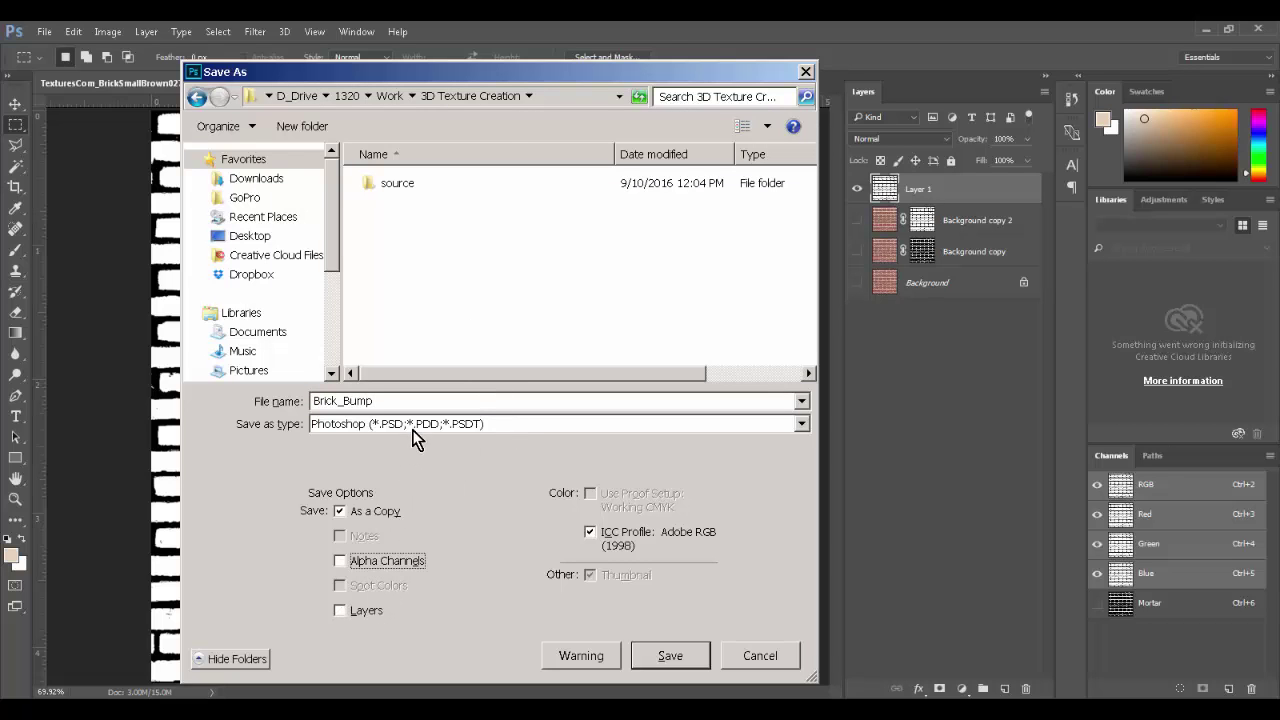
- Choose the Targa format for Brick_Bump and save it at 24 bits/pixel
left_click(413, 427)
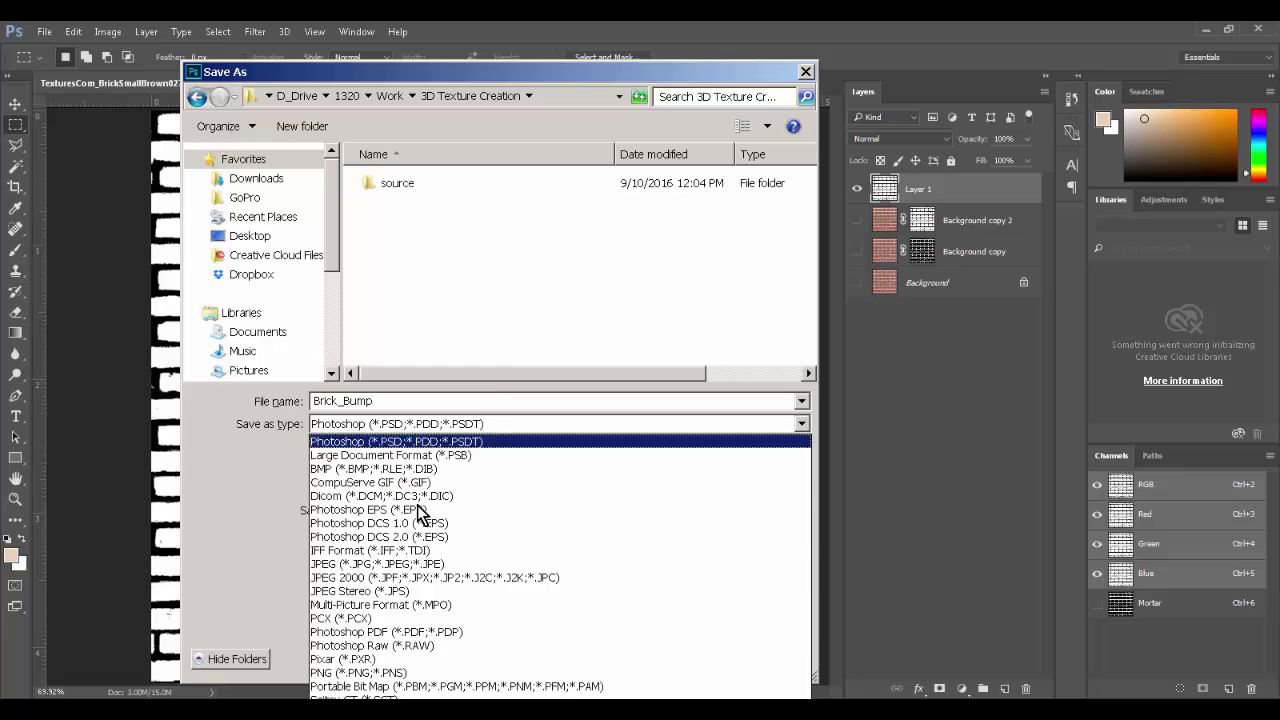
left_click(383, 552)
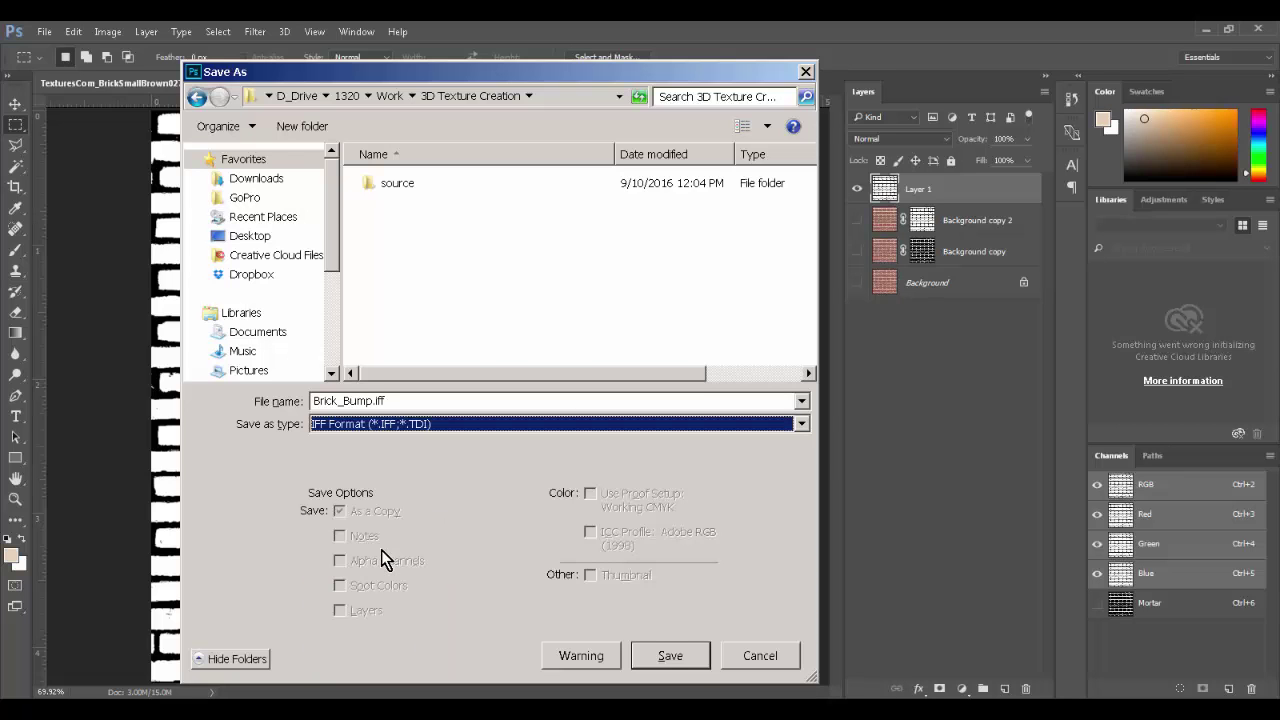
left_click(463, 428)
left_click(408, 717)
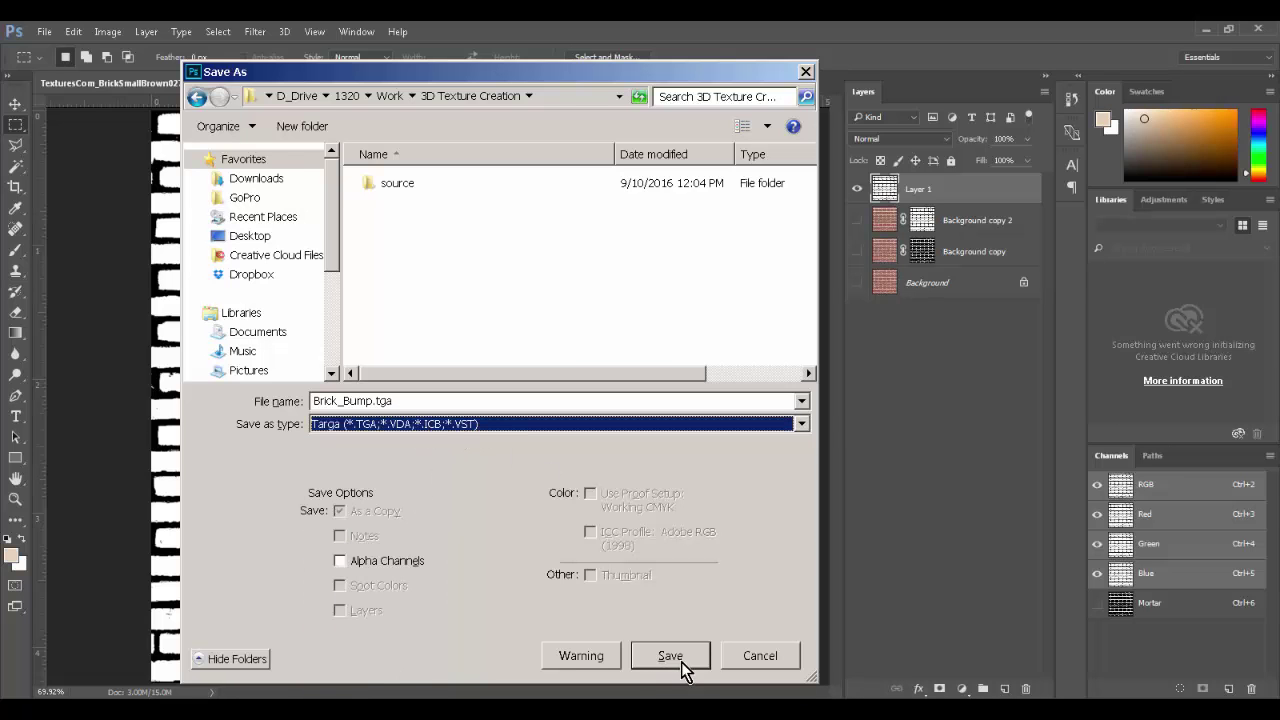
left_click(389, 430)
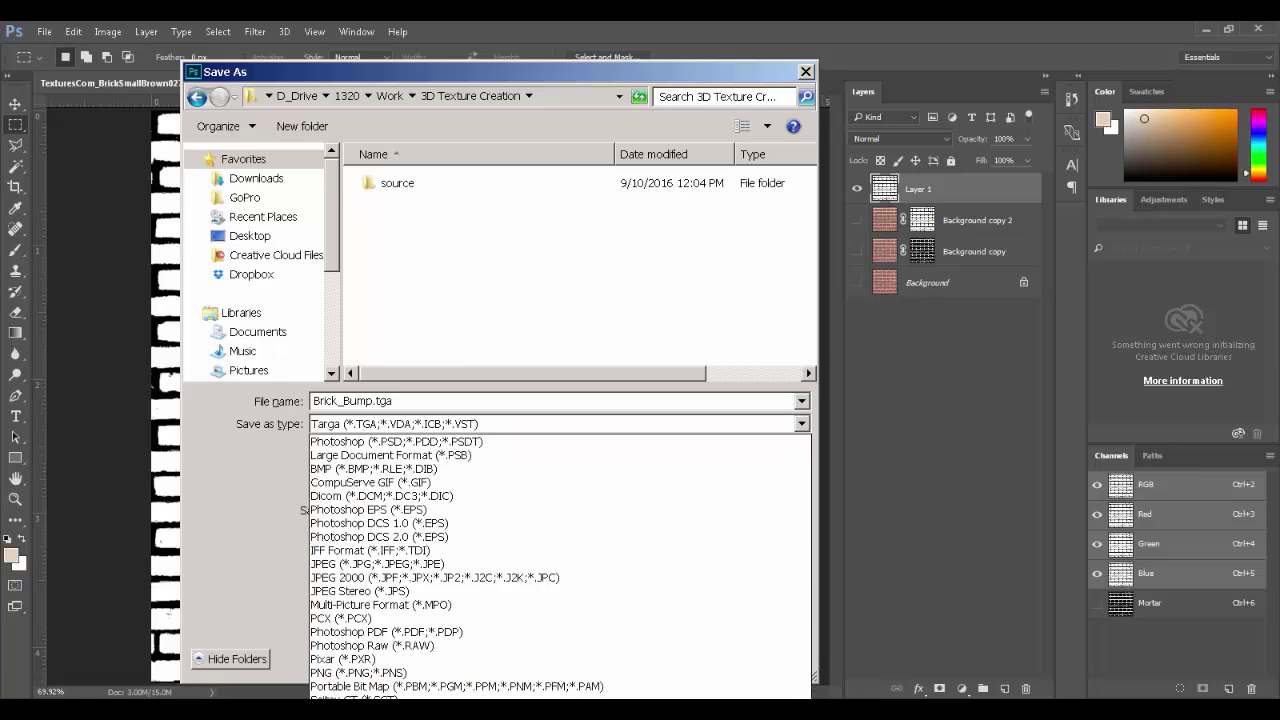
left_click(394, 713)
left_click(661, 660)
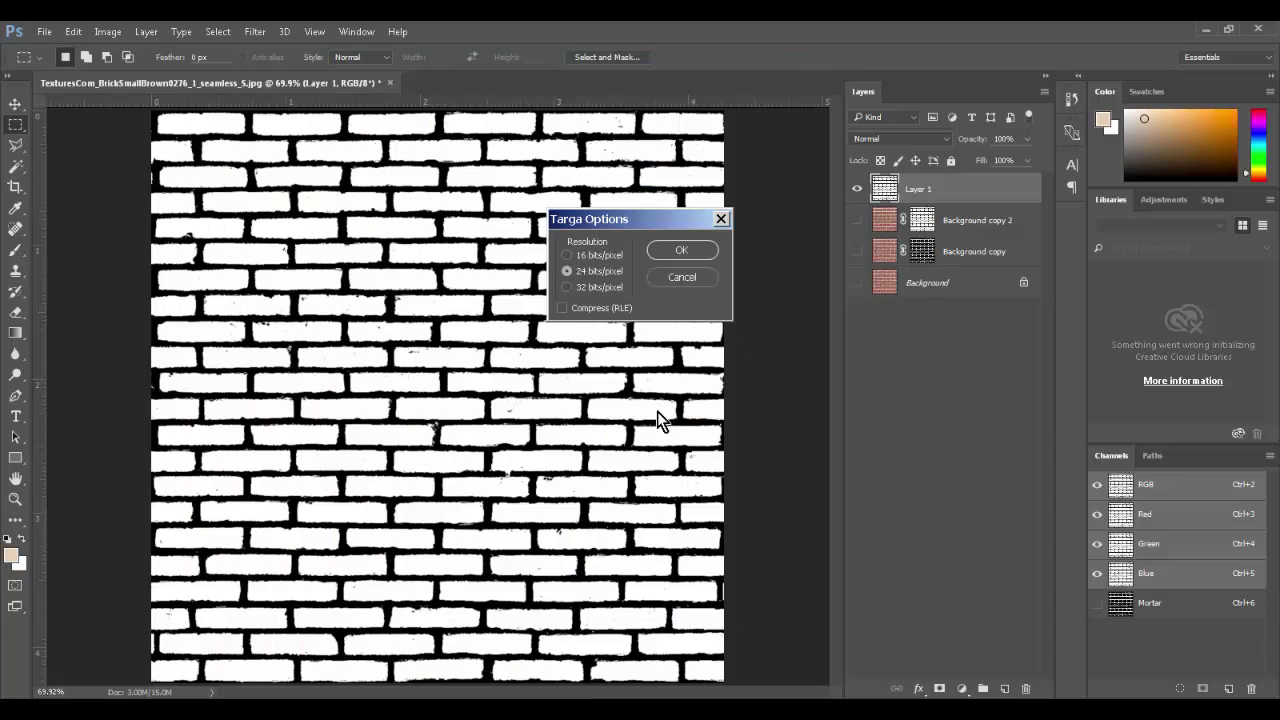
left_click(682, 249)
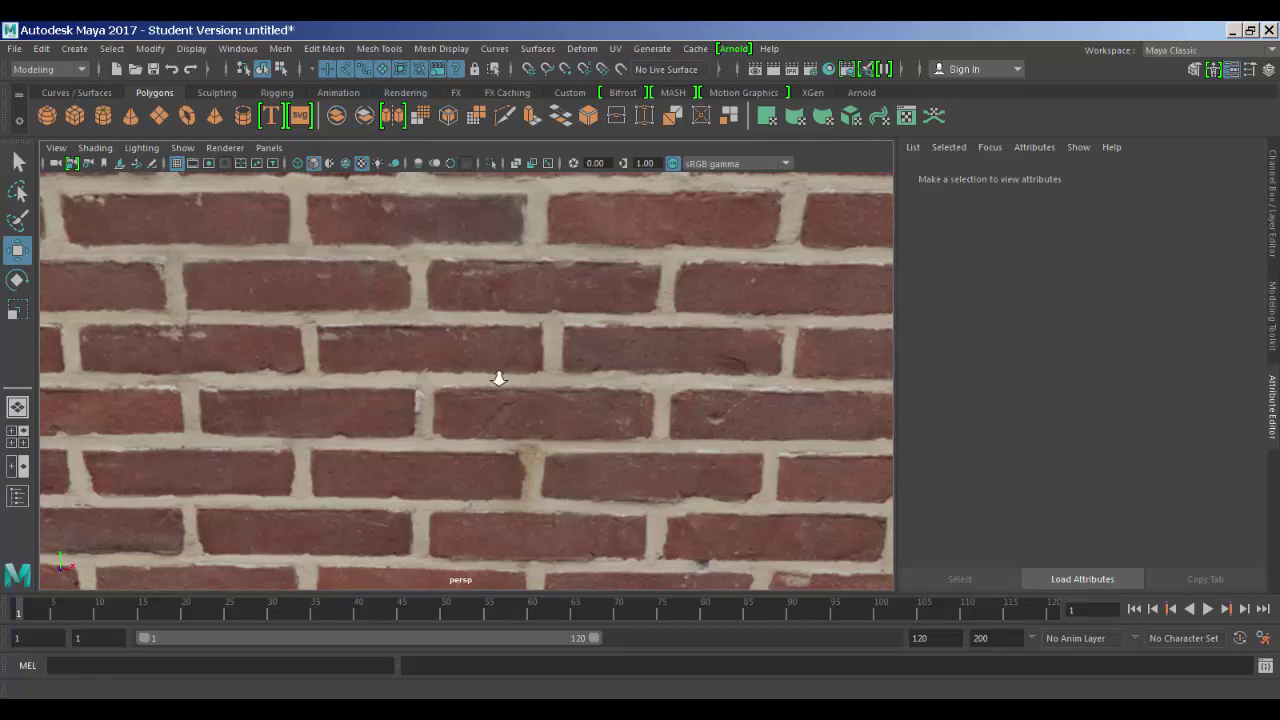
- In Maya, connect a new File texture to the Bump Mapping of the brick plane's aiStandard1 material
scroll(494, 374, "down", 5)
left_click(434, 351)
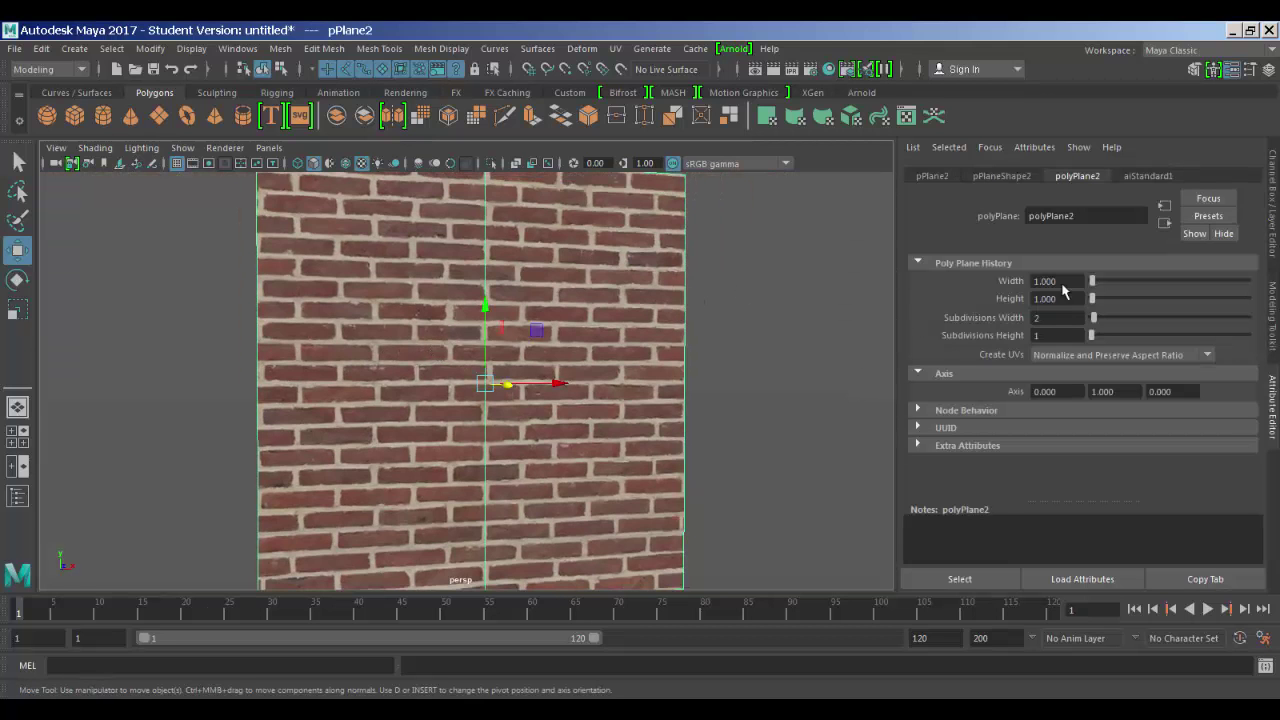
left_click(1146, 176)
scroll(1000, 400, "down", 6)
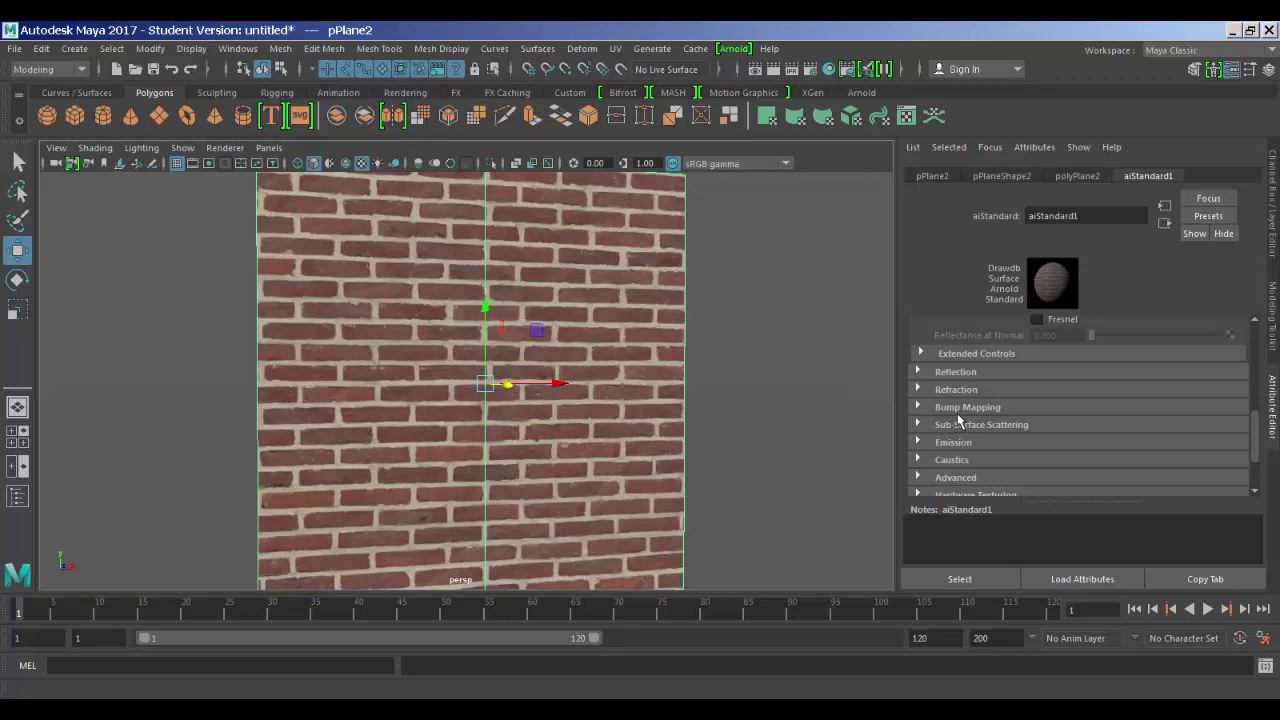
left_click(958, 410)
left_click(1229, 425)
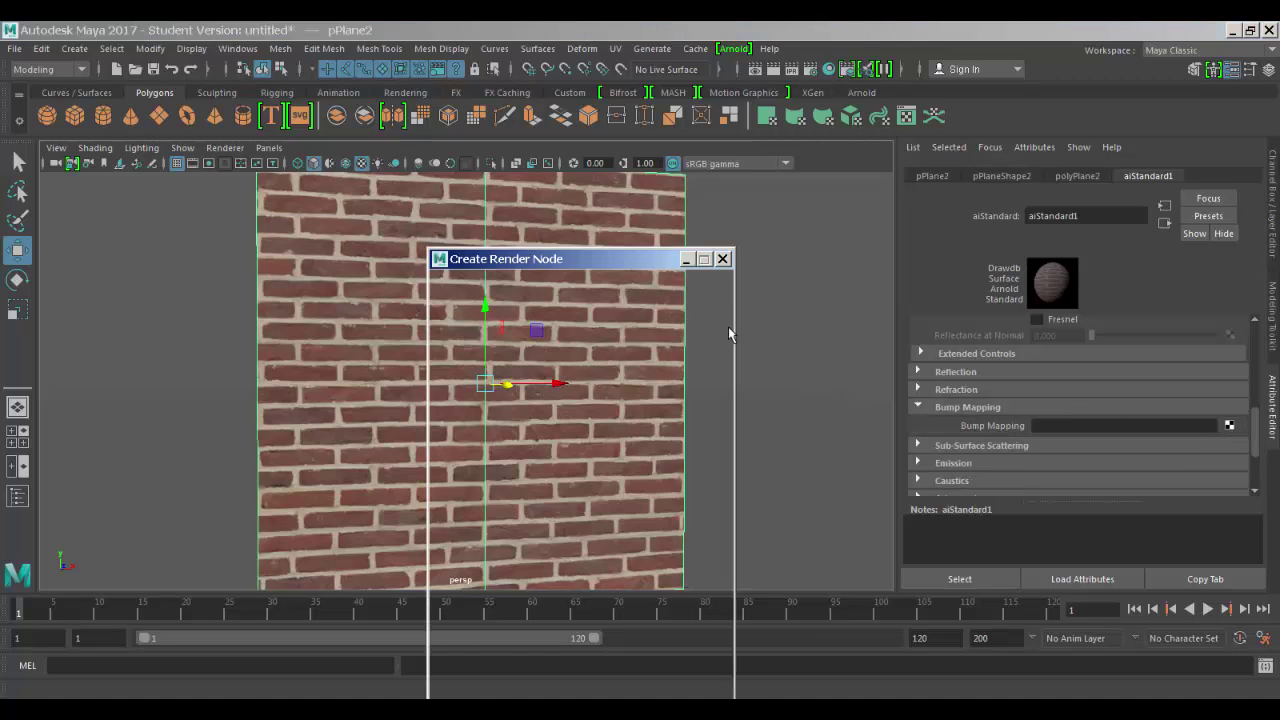
left_click(641, 396)
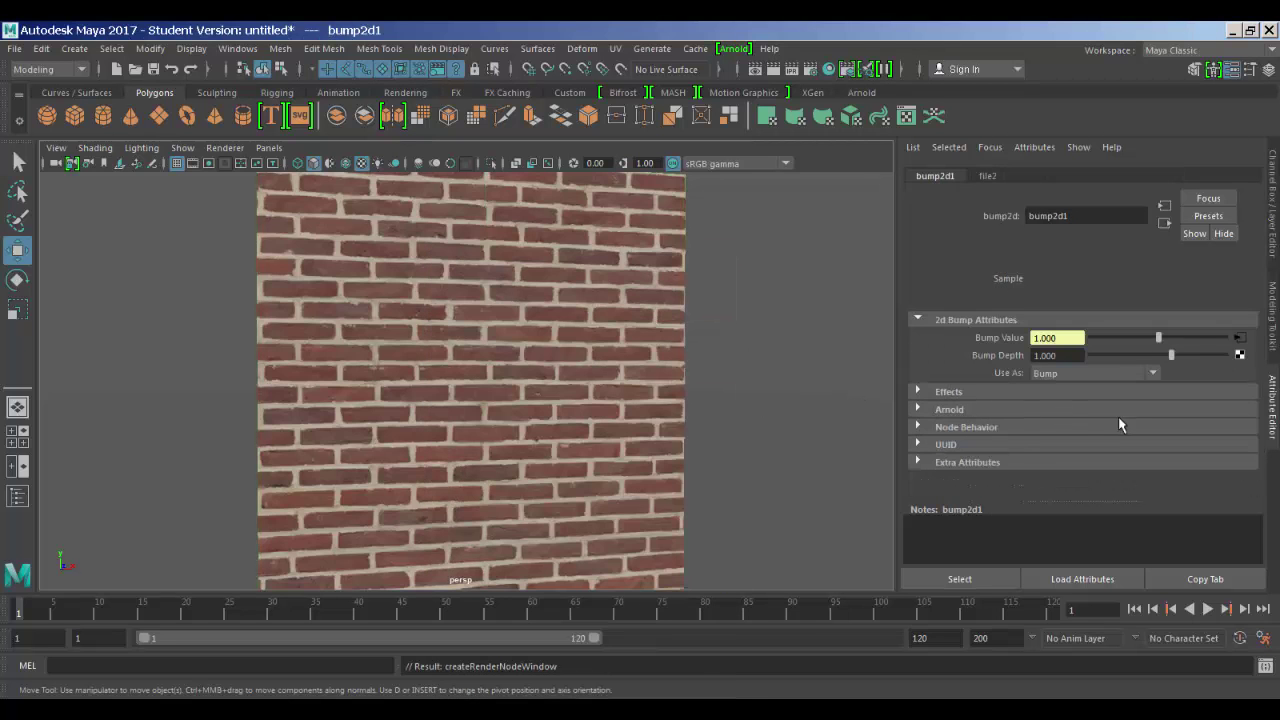
- Load Brick_Bump.tga from sourceimages as the bump file texture's image and inspect the brick relief on the plane
left_click(1238, 340)
left_click(1235, 393)
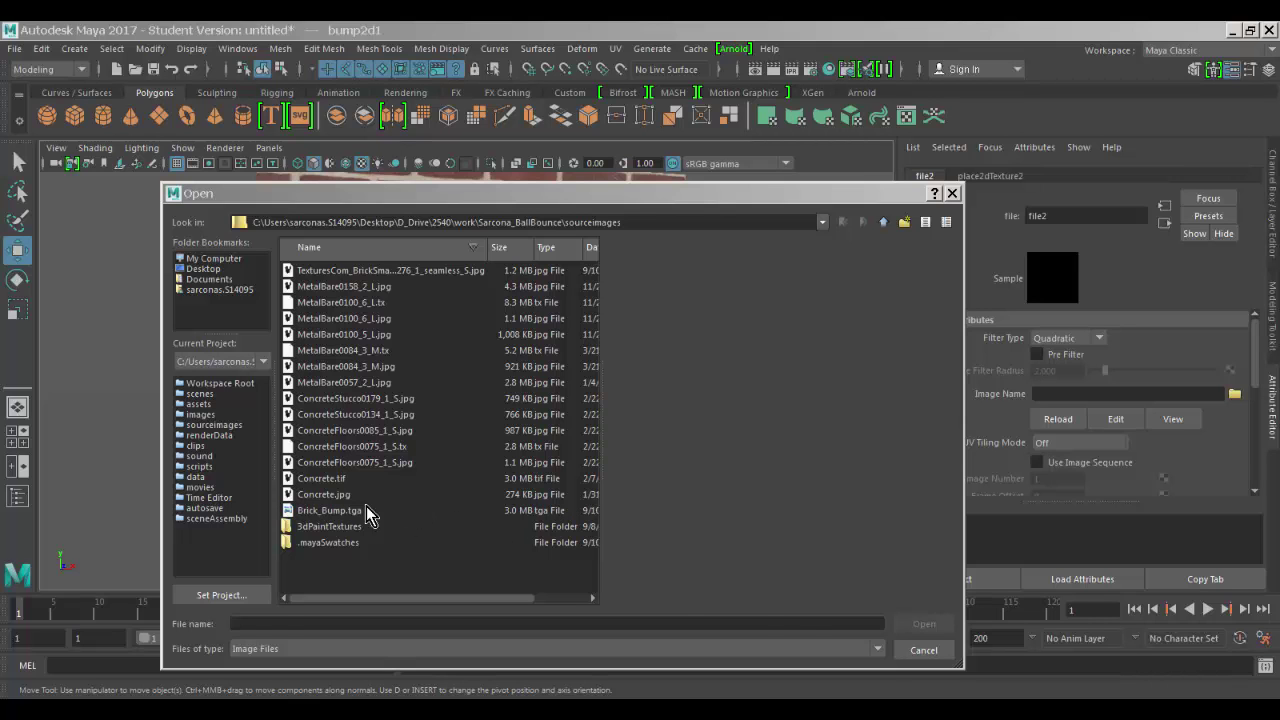
left_click(375, 510)
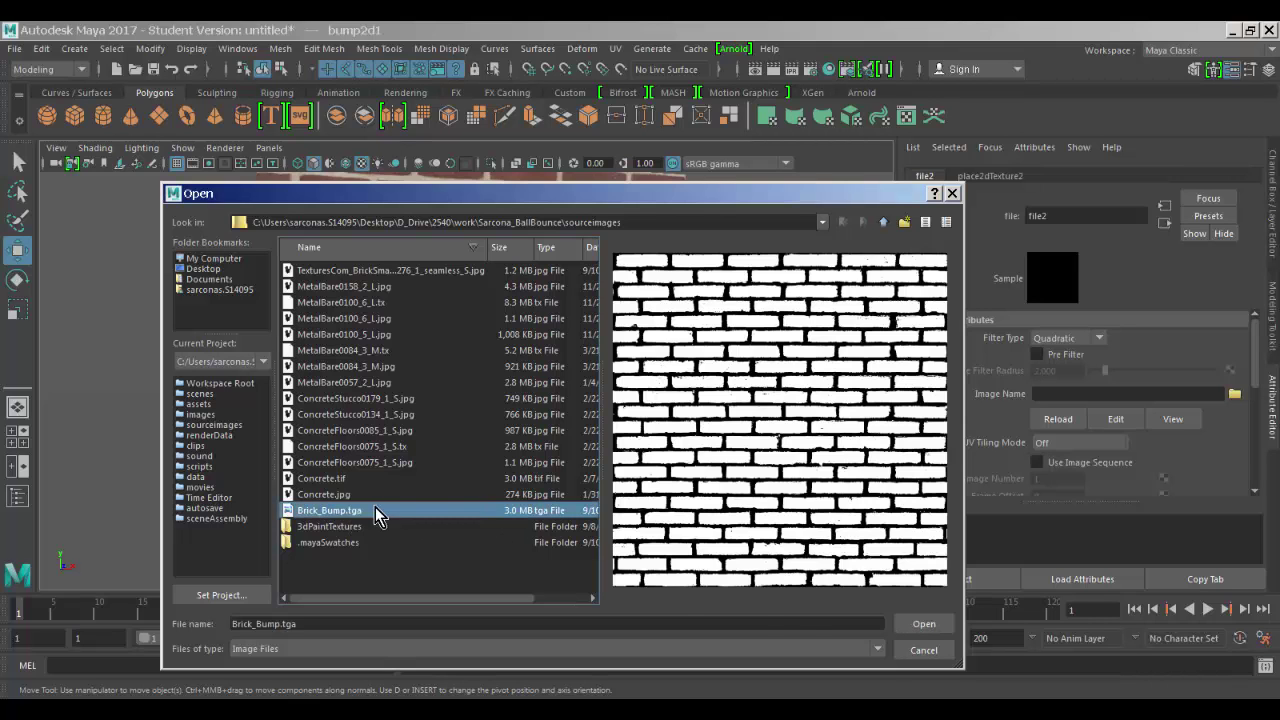
left_click(938, 626)
left_click_drag(746, 400, 607, 480)
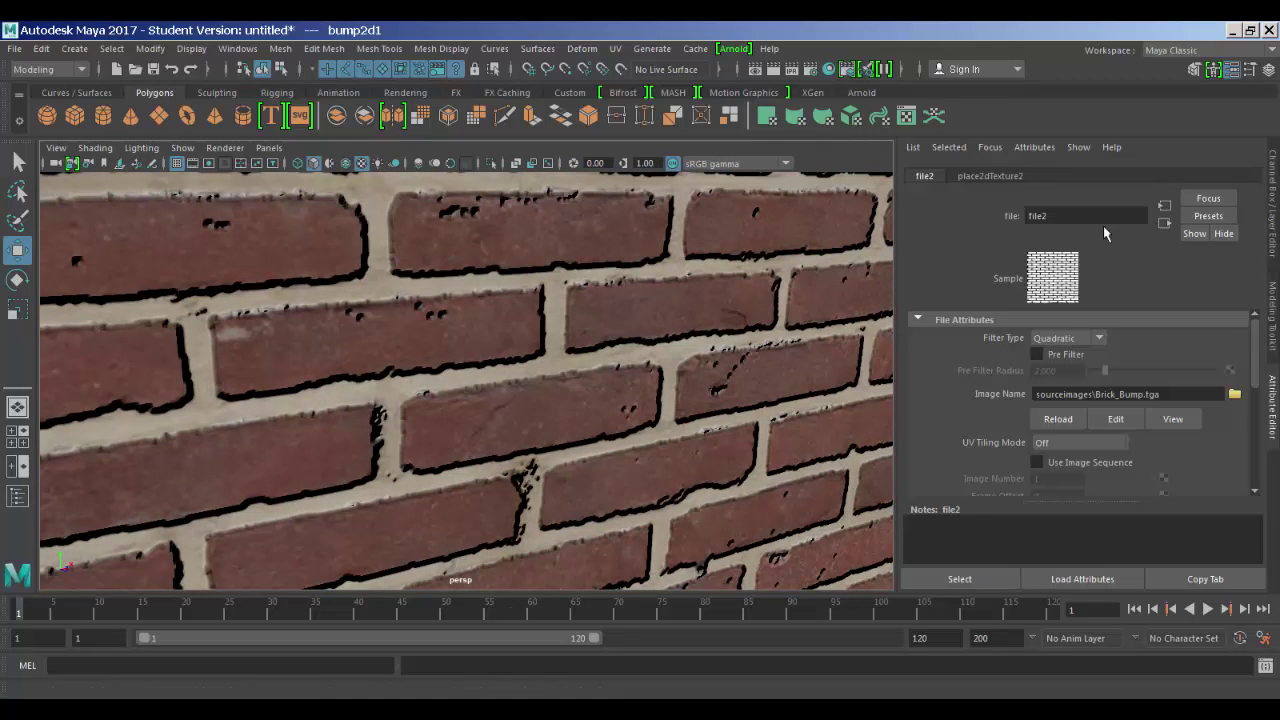
- Set the Bump Depth of the brick material's bump2d node to 0.15 after trying negative depths, and view the whole wall
left_click(1164, 222)
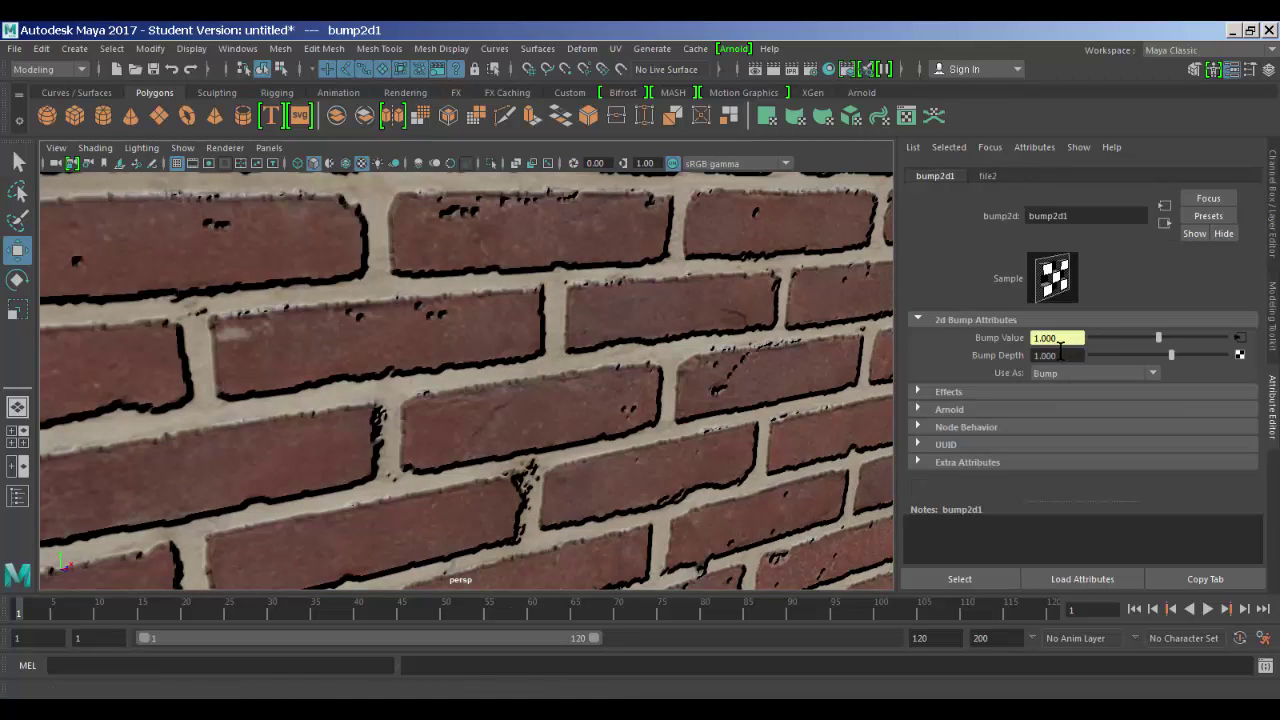
left_click_drag(1062, 355, 1003, 349)
type(".1")
key("Return")
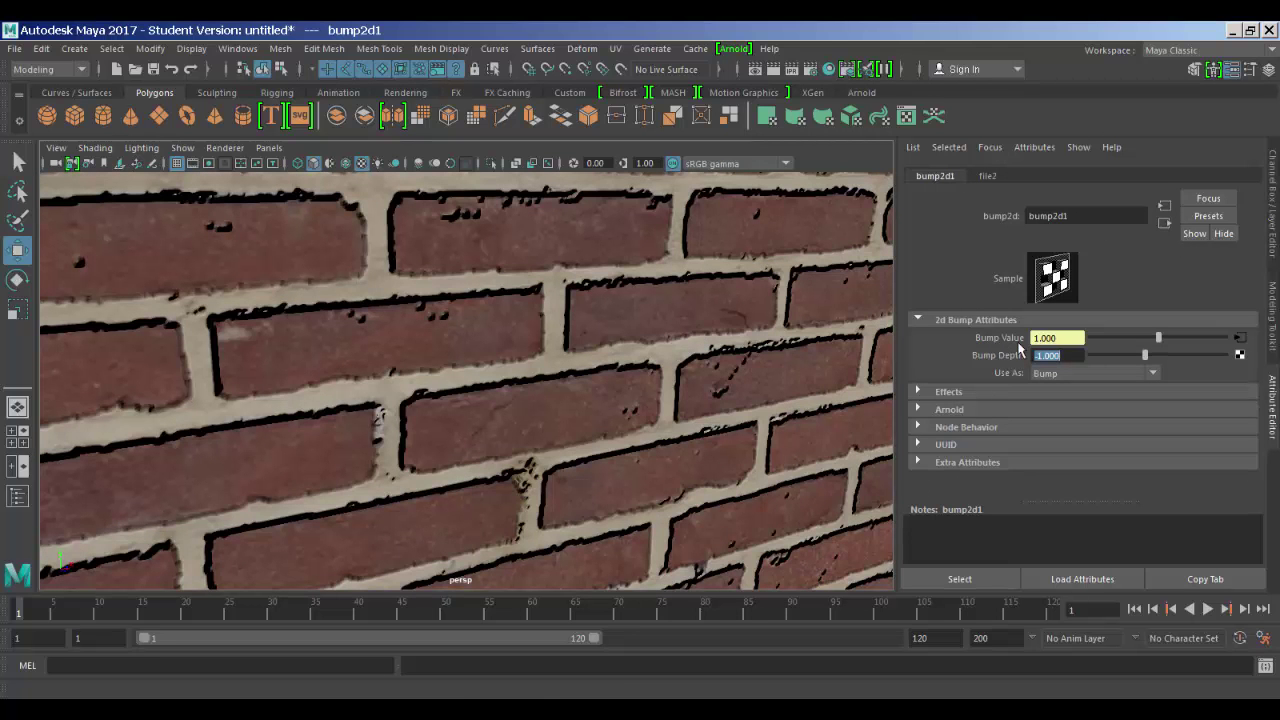
type("1")
key("Return")
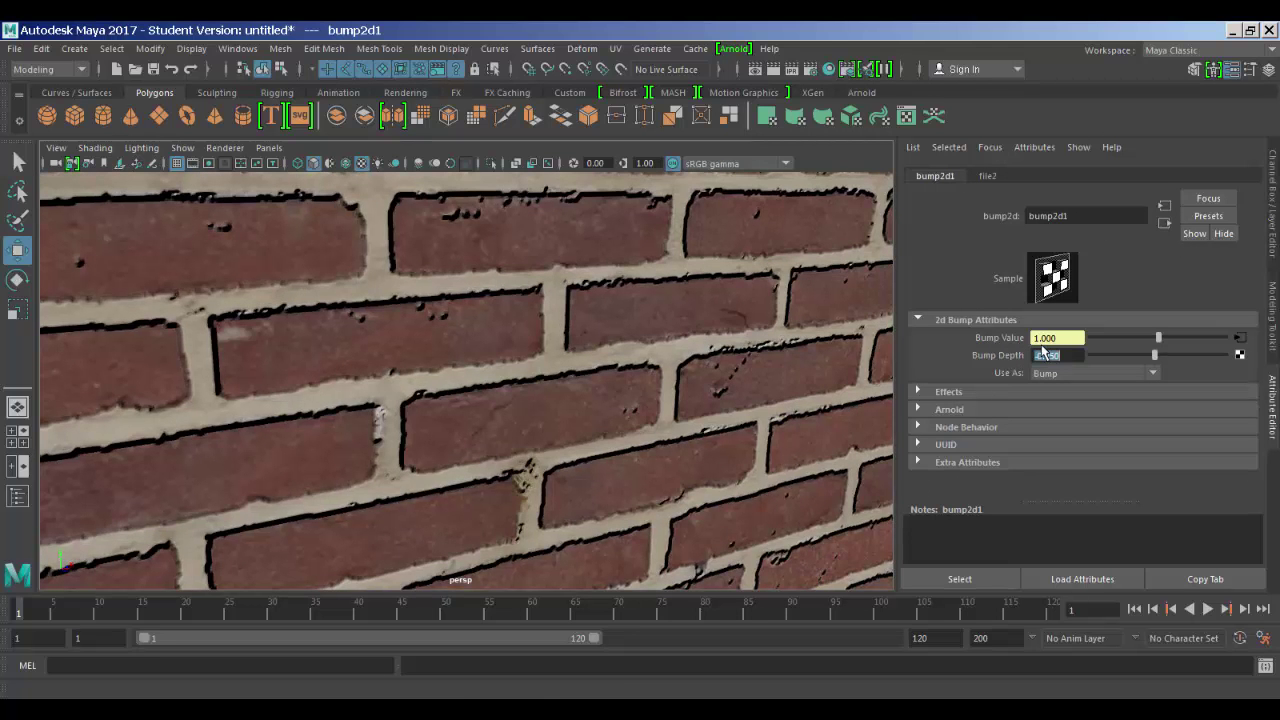
type("-0.15")
key("Return")
type("0.15")
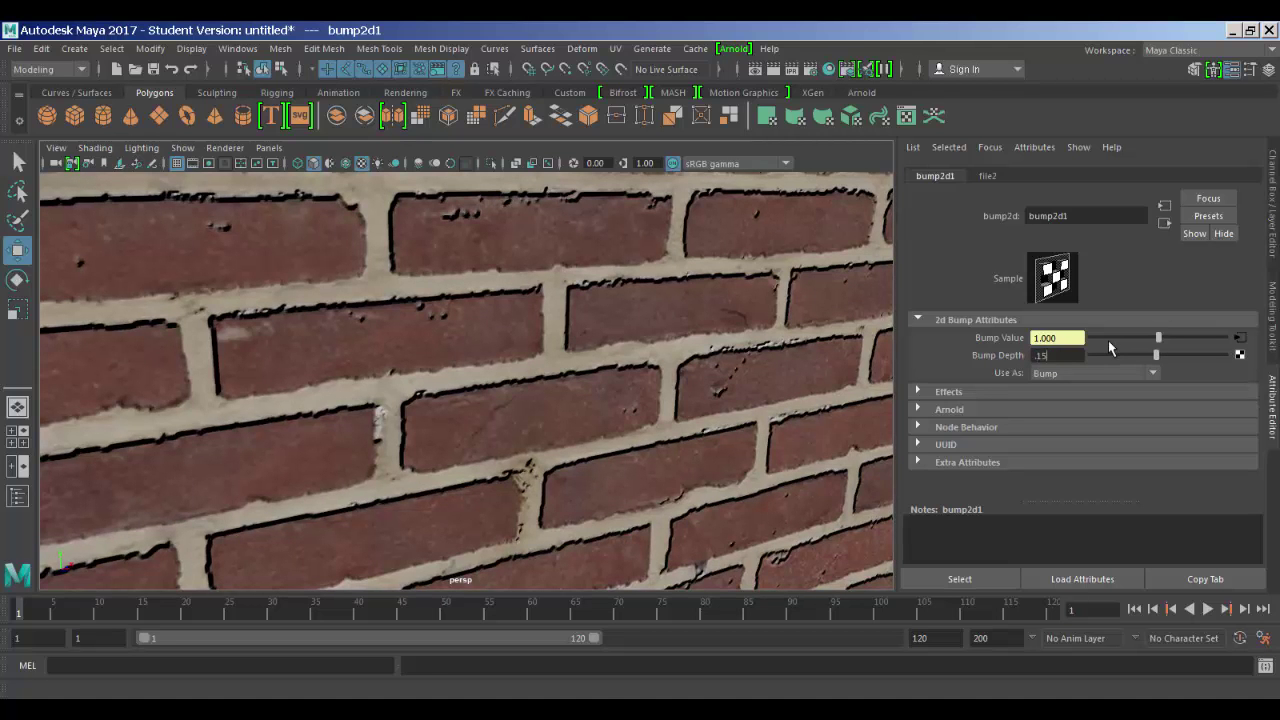
key("Return")
left_click_drag(748, 405, 542, 400)
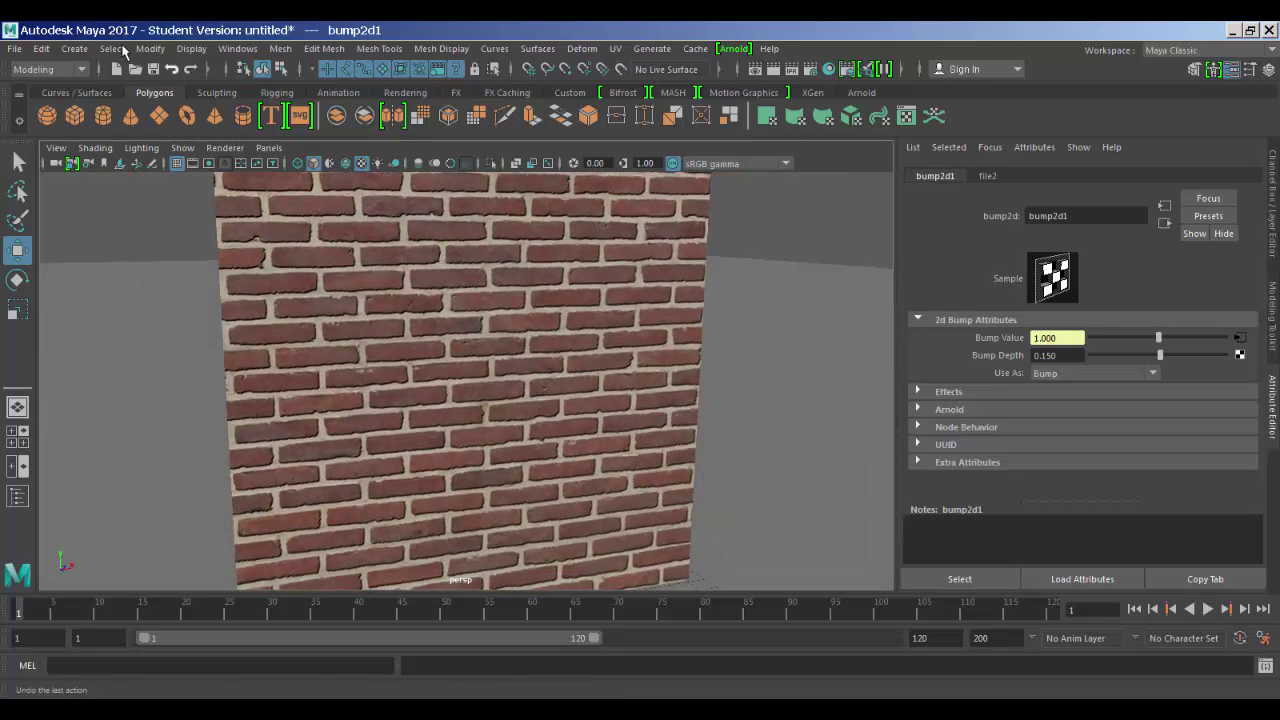
- Examine the mortar and brick relief in the Arnold render up close and compare it with the textured wall in the viewport
left_click(74, 50)
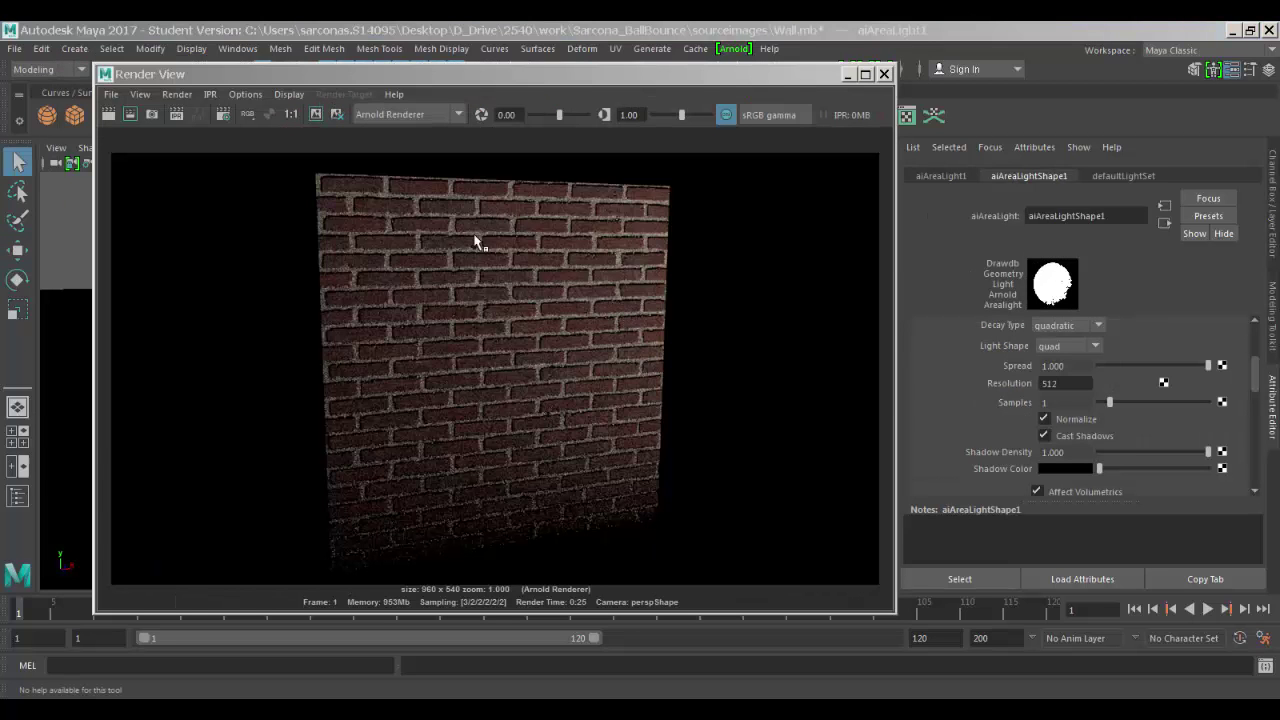
left_click(837, 95)
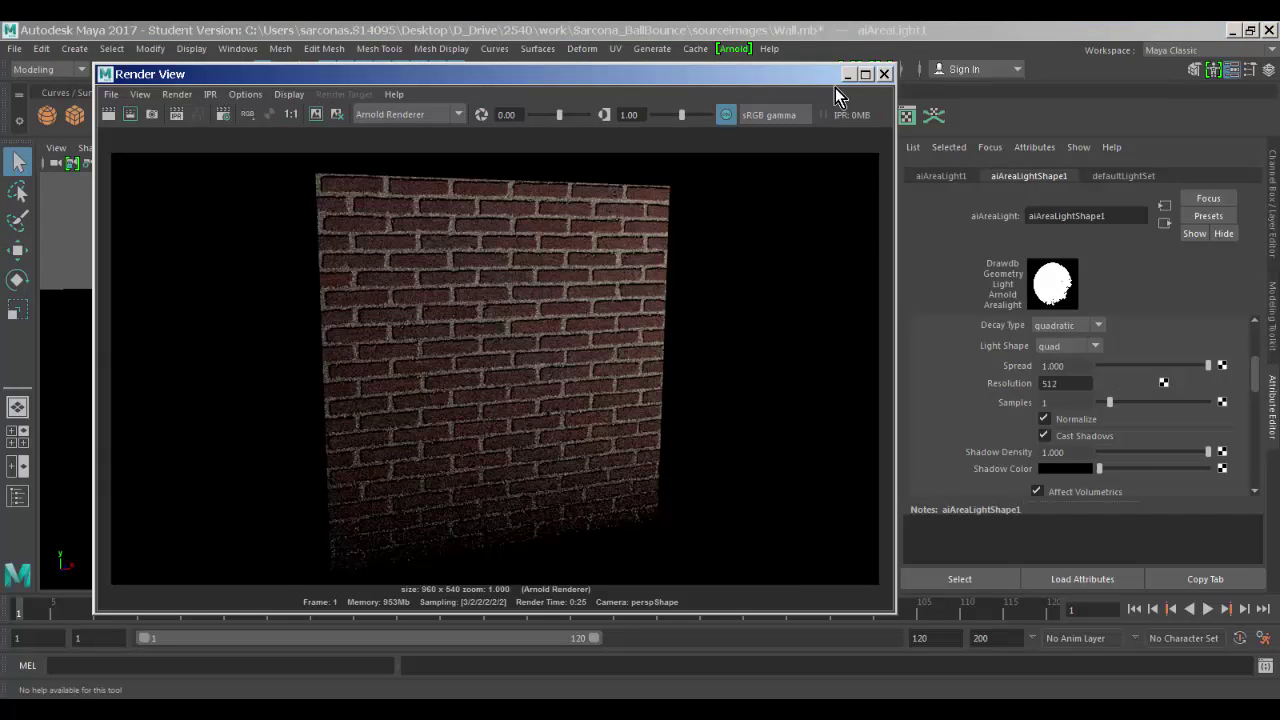
left_click_drag(627, 76, 975, 76)
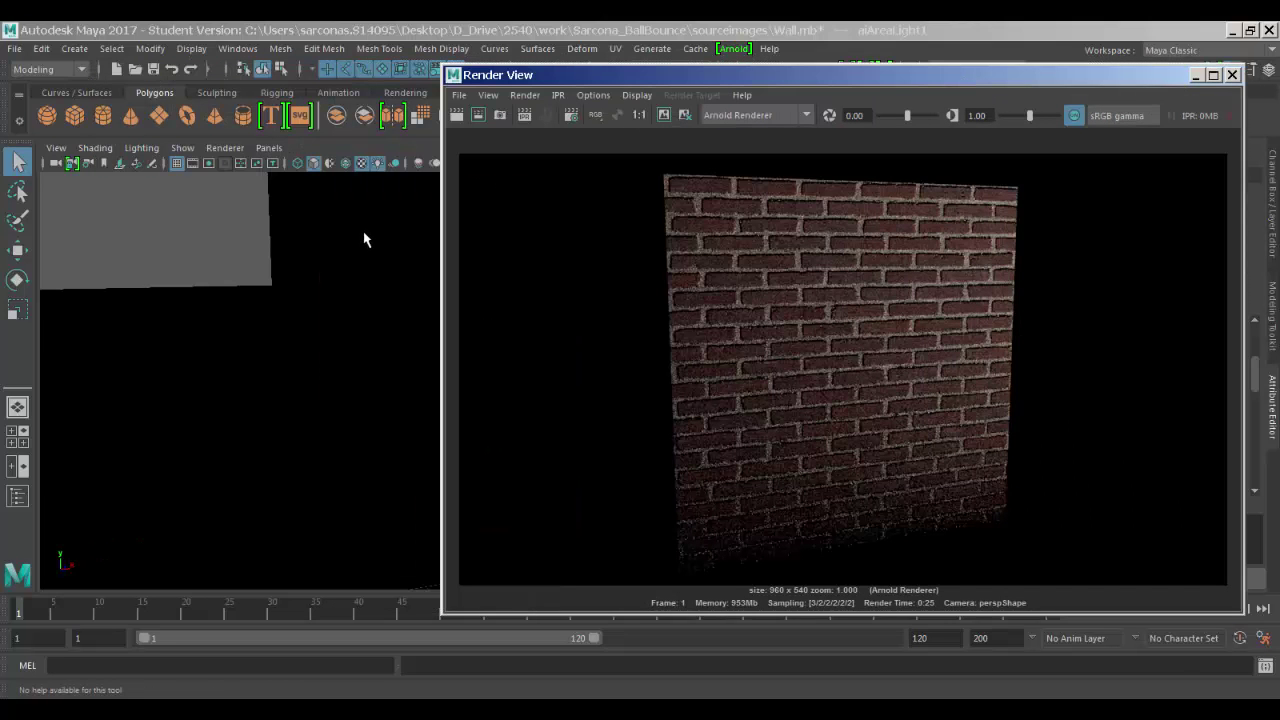
left_click(320, 246)
key("6")
left_click_drag(252, 300, 213, 290)
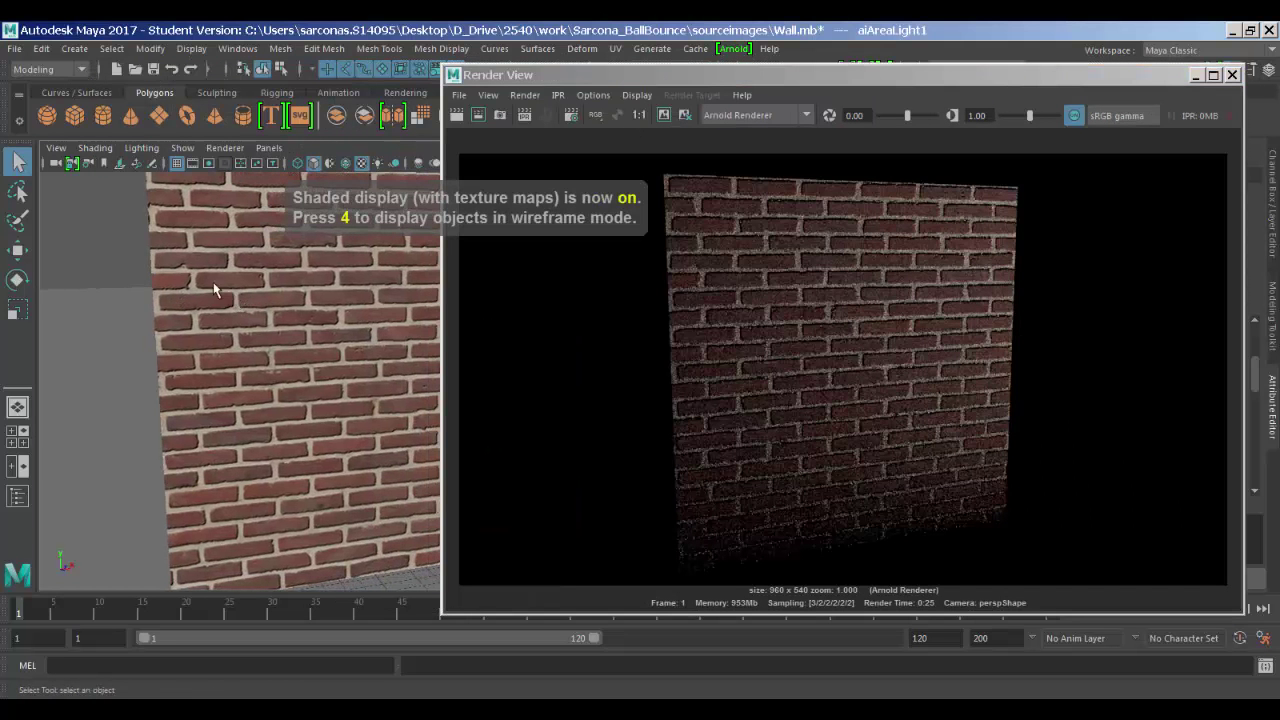
scroll(845, 321, "up", 5)
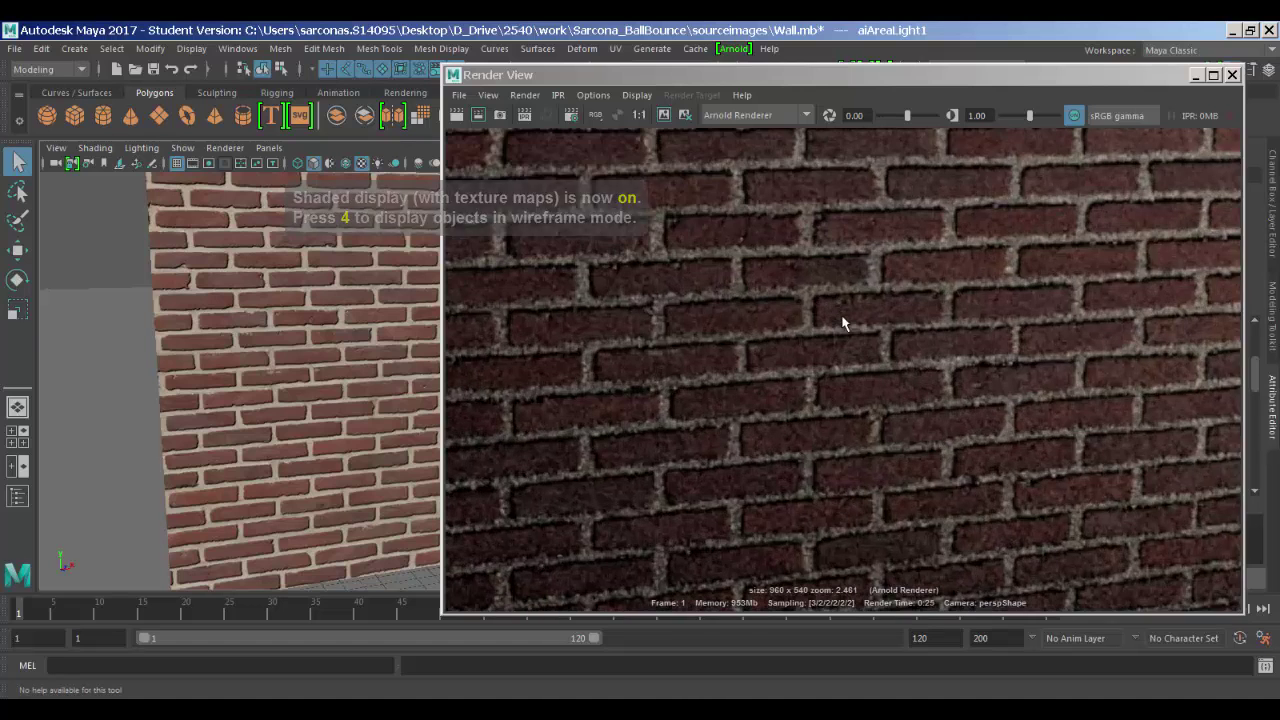
scroll(843, 322, "down", 5)
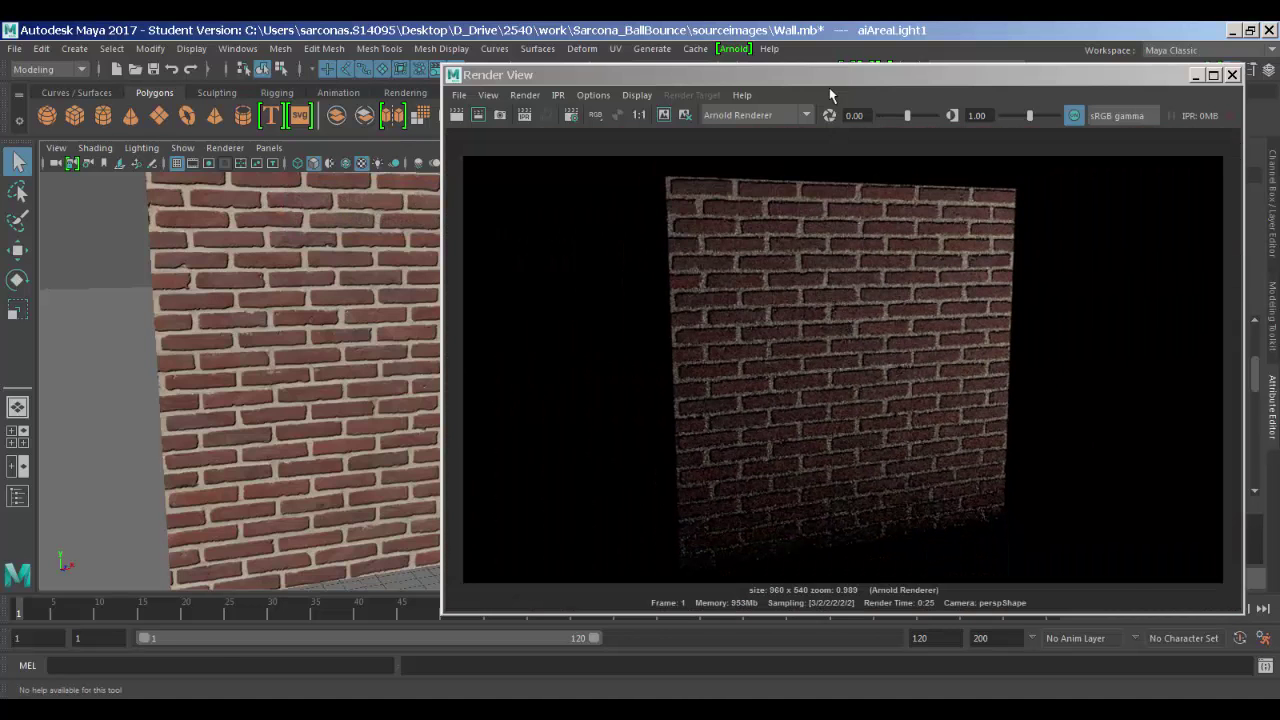
left_click_drag(830, 83, 621, 69)
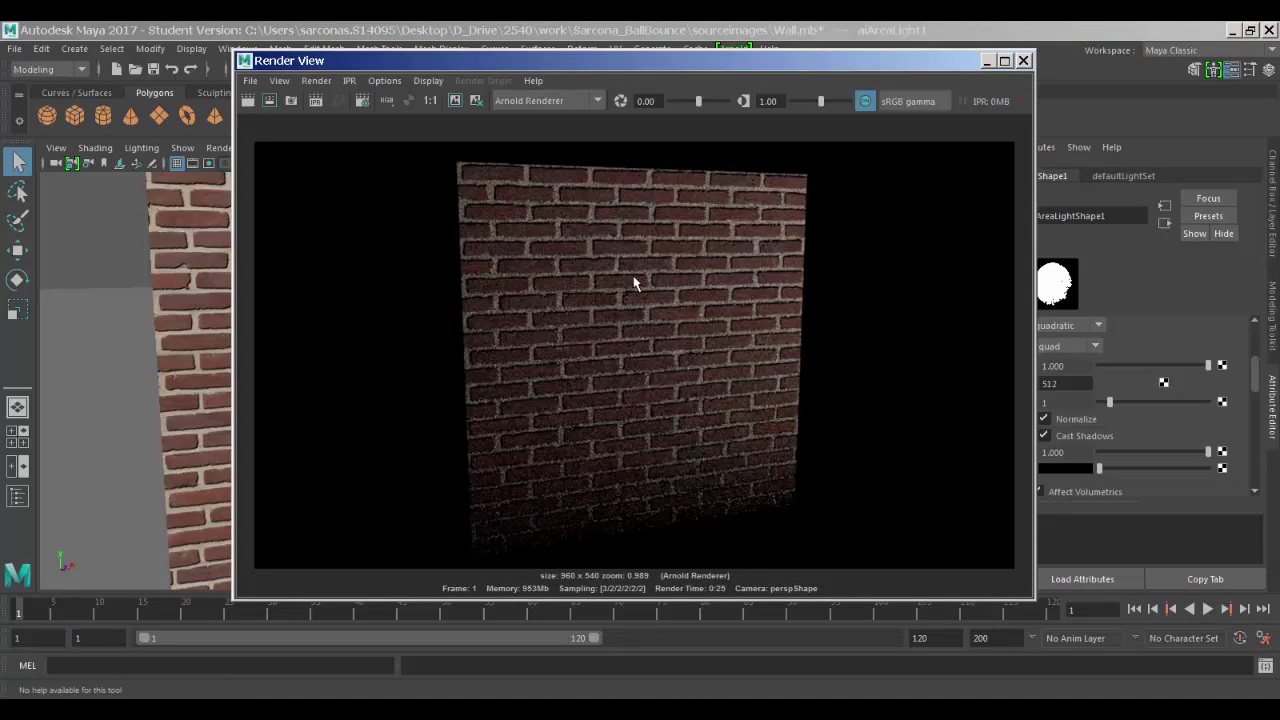
- Switch to Photoshop and open TexturesCom_SignsVarious0109_M.jpg from the source folder as a separate document
left_click(195, 708)
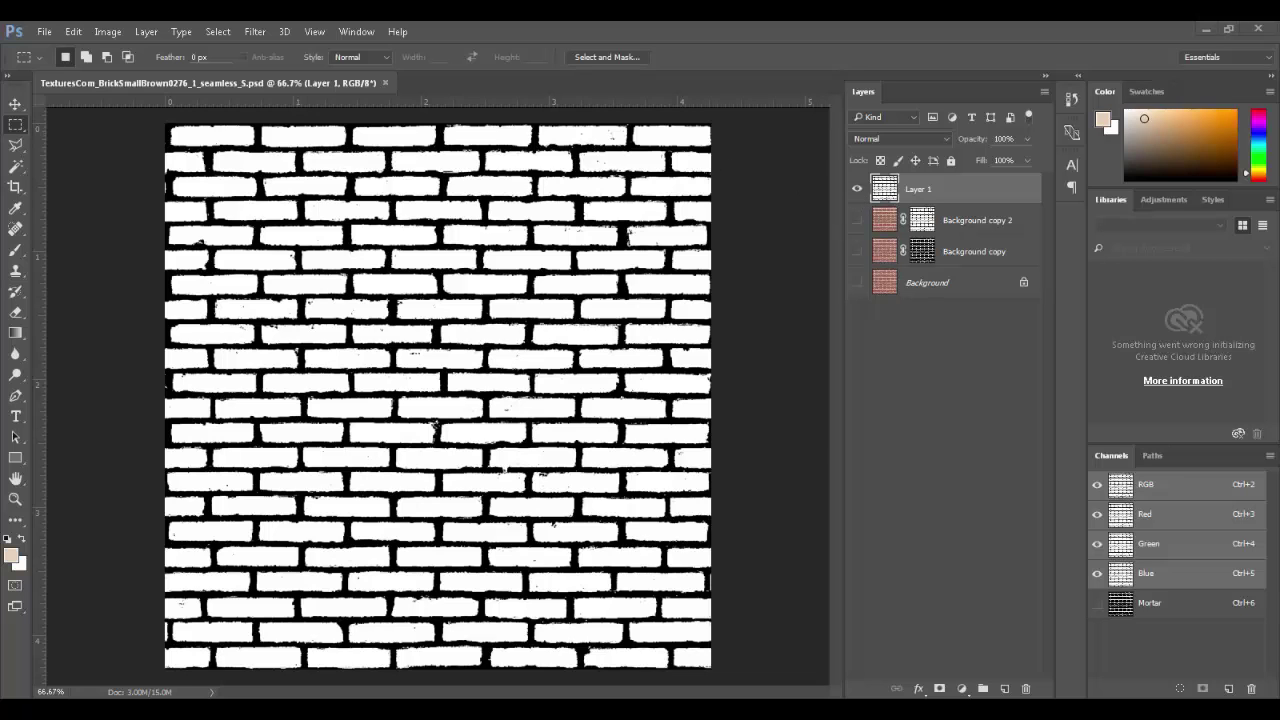
left_click_drag(0, 194, 397, 176)
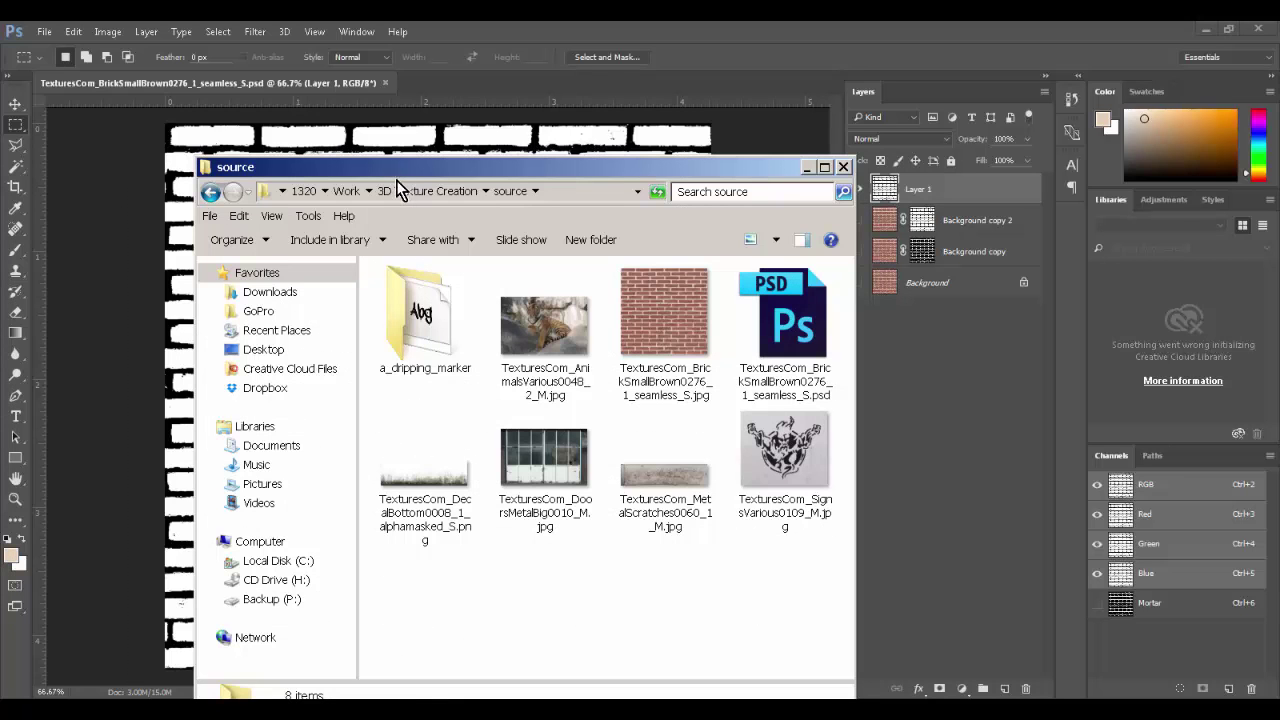
left_click(779, 474)
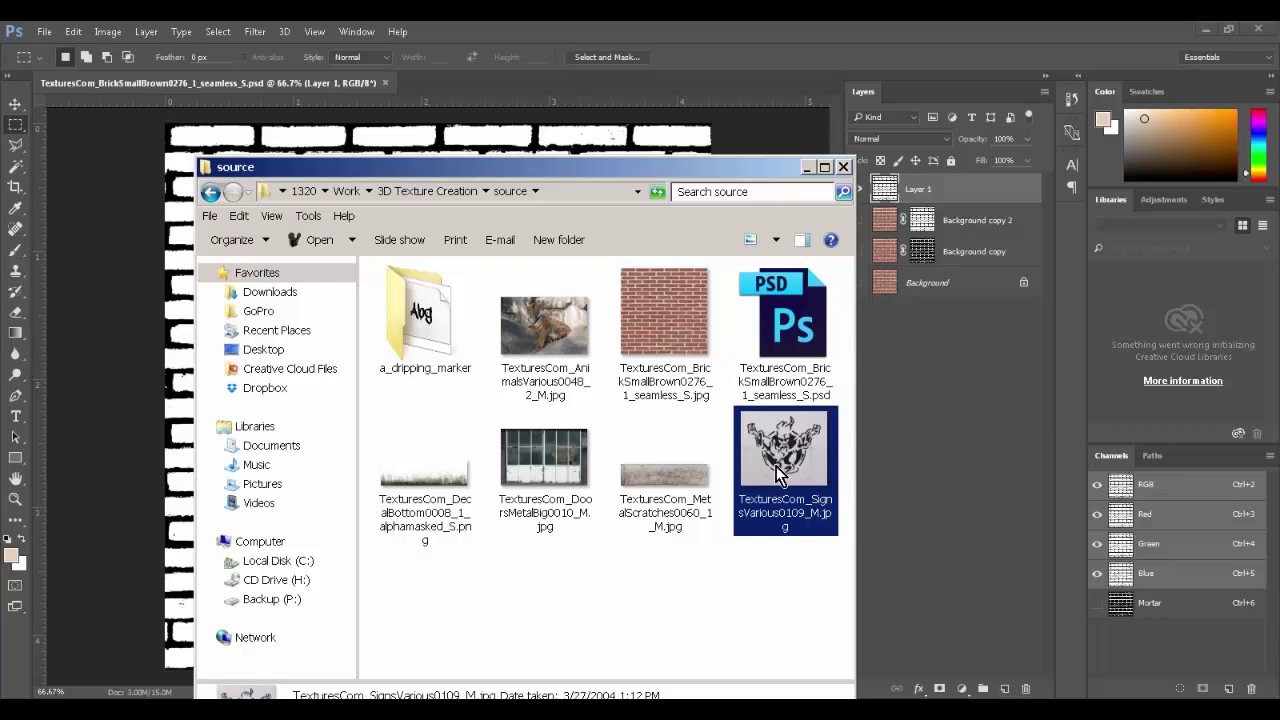
left_click_drag(779, 474, 548, 79)
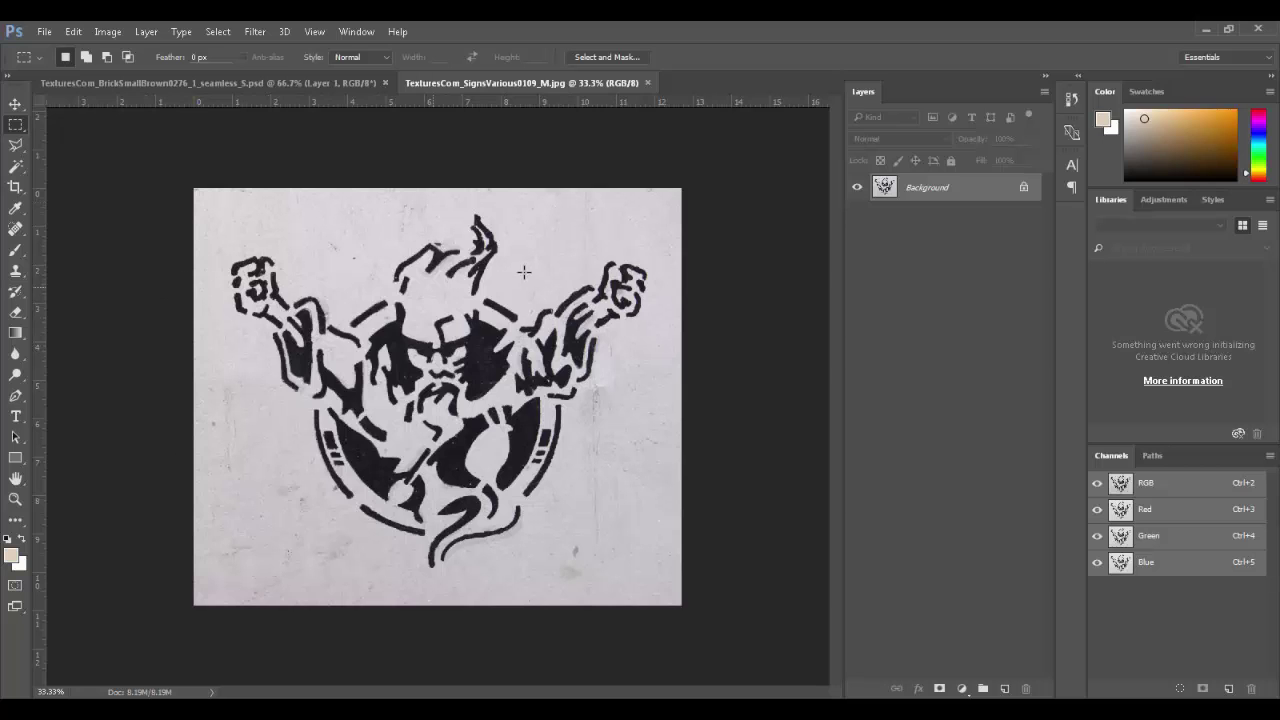
- Select the light wall around the black stencil figure with Color Range at Fuzziness 42, sampling additional background shades
left_click(108, 31)
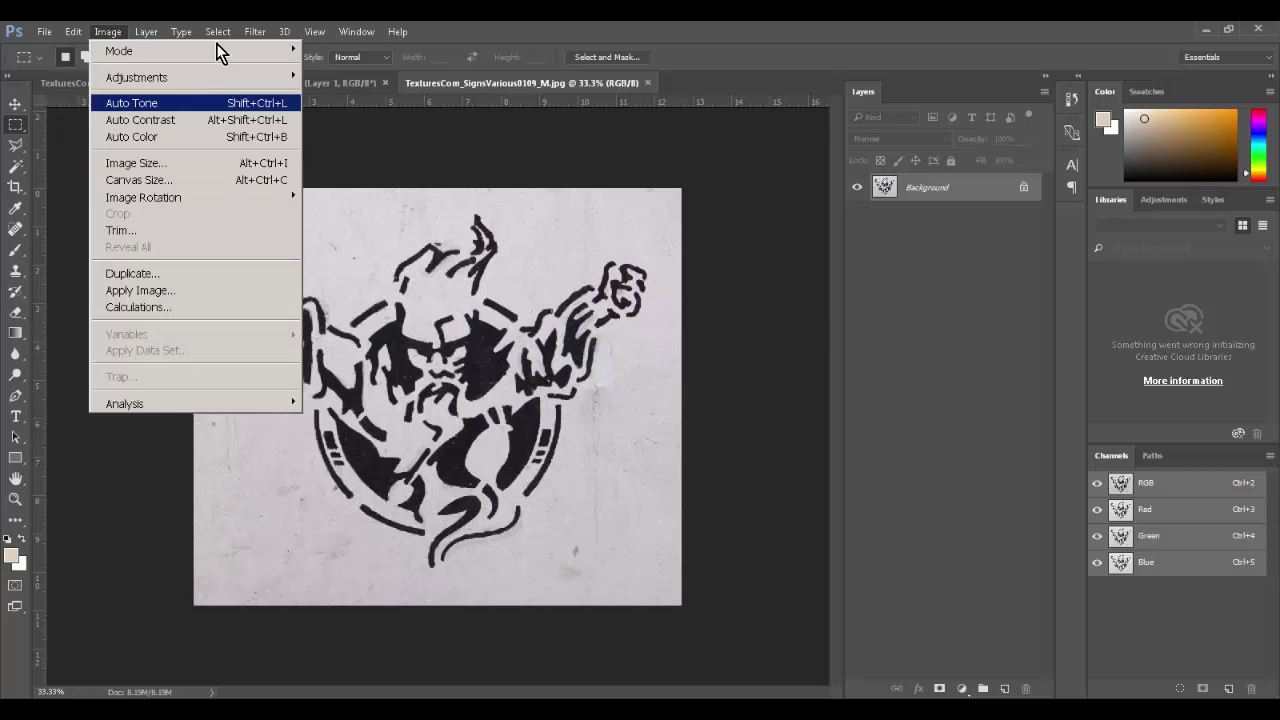
mouse_move(218, 31)
left_click(226, 205)
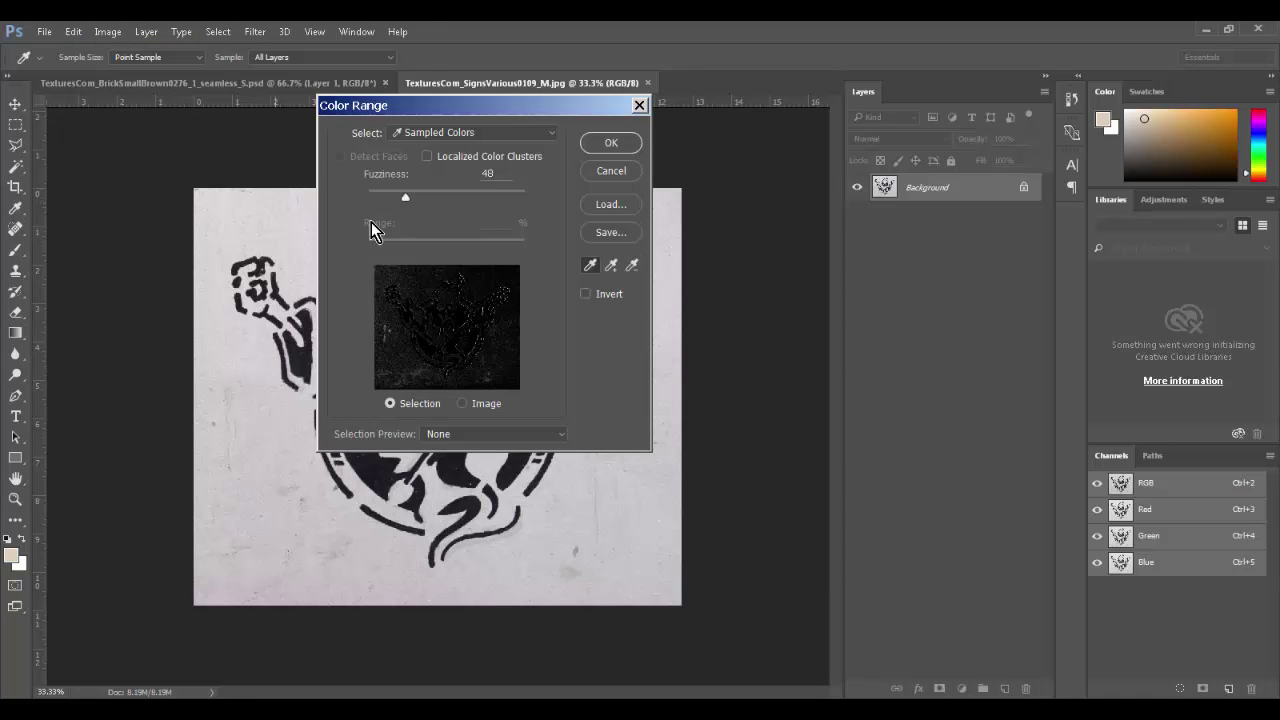
left_click(284, 224)
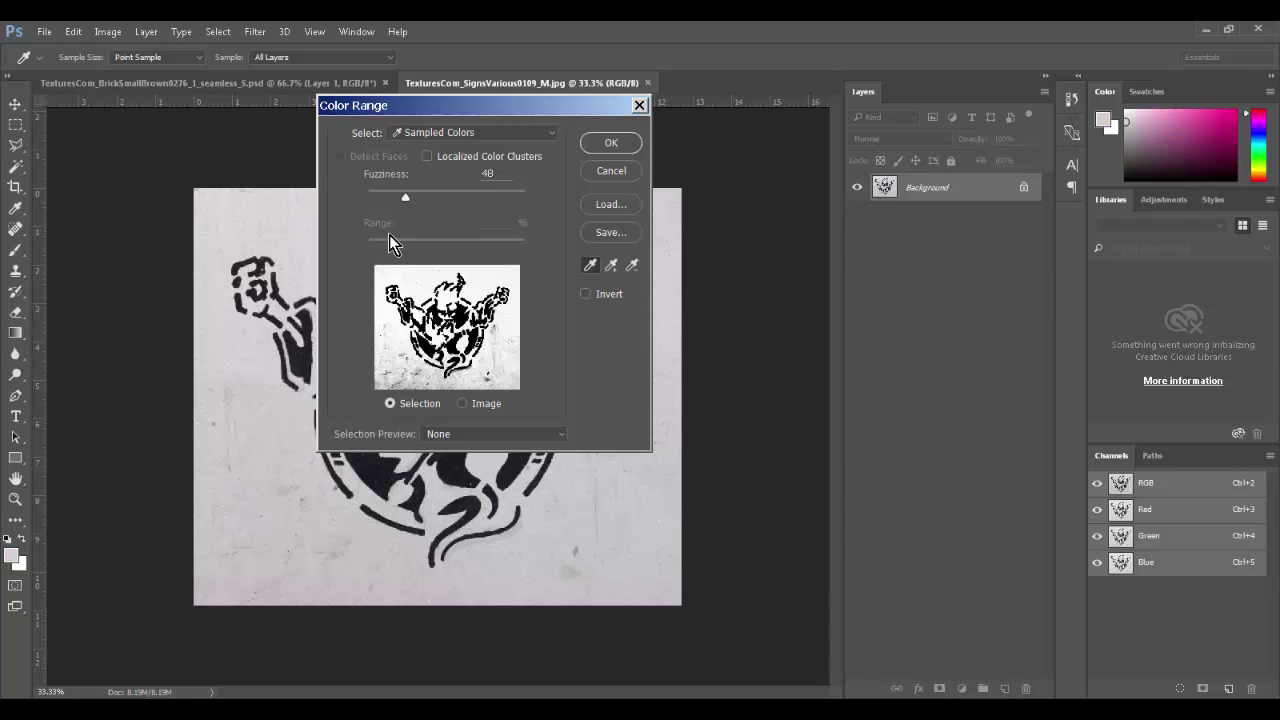
mouse_move(405, 197)
left_mouse_down()
mouse_move(416, 196)
mouse_move(401, 194)
left_mouse_up()
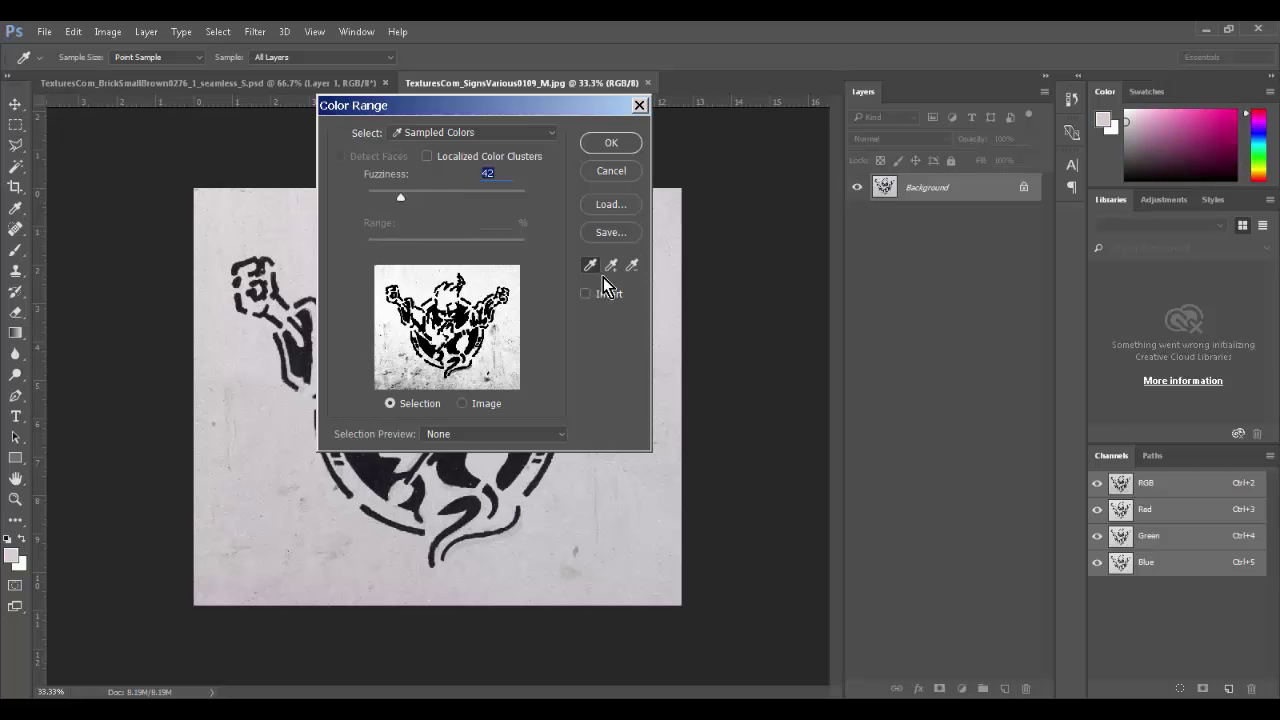
left_click(507, 378)
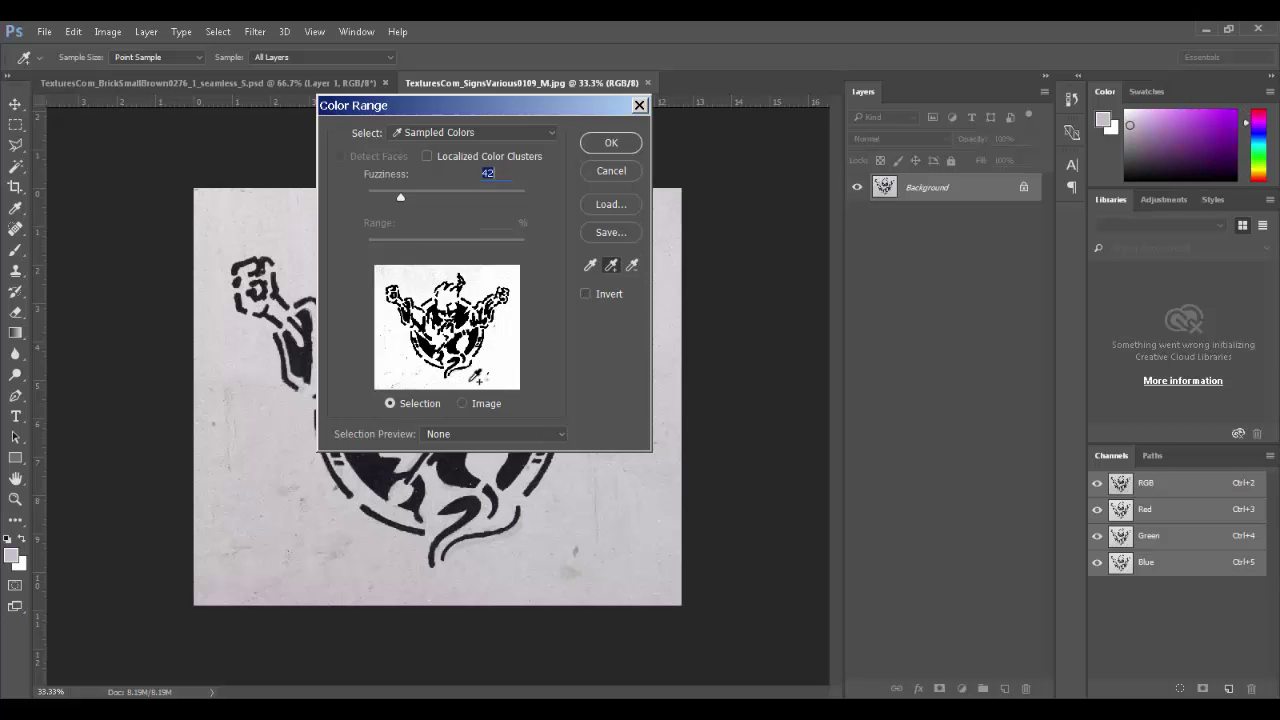
left_click(431, 282)
left_click(405, 275)
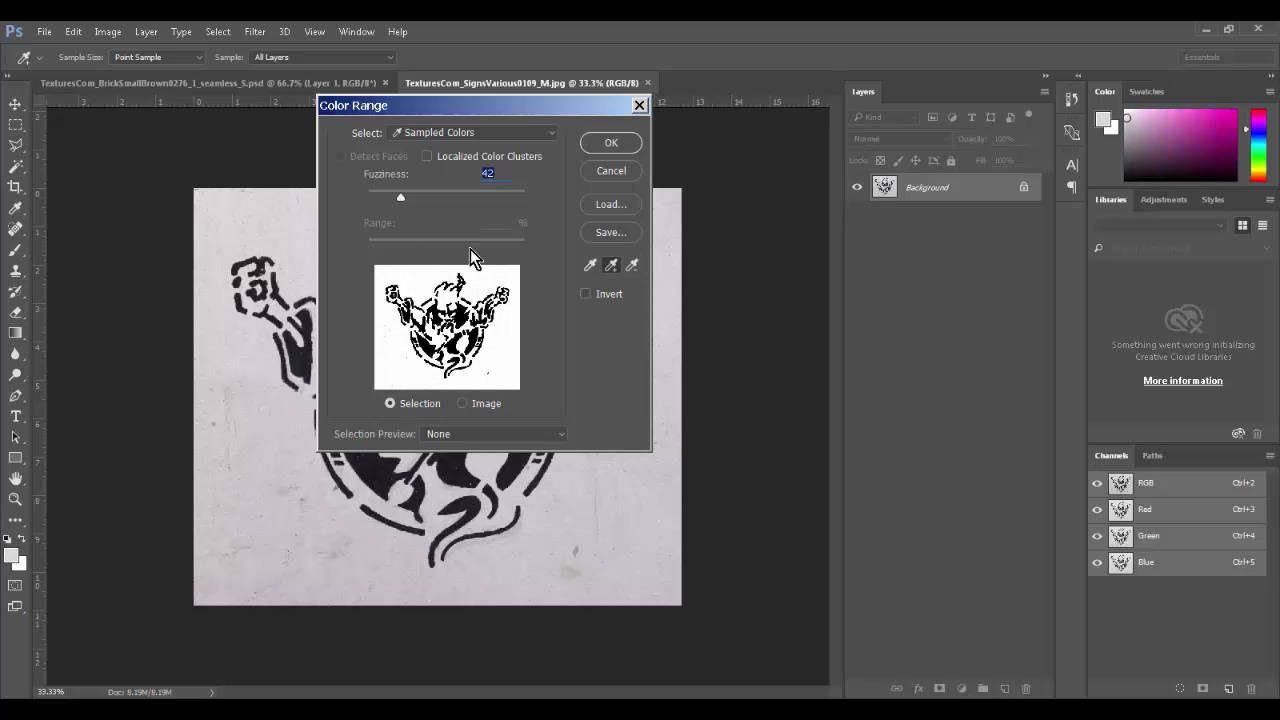
left_click(606, 146)
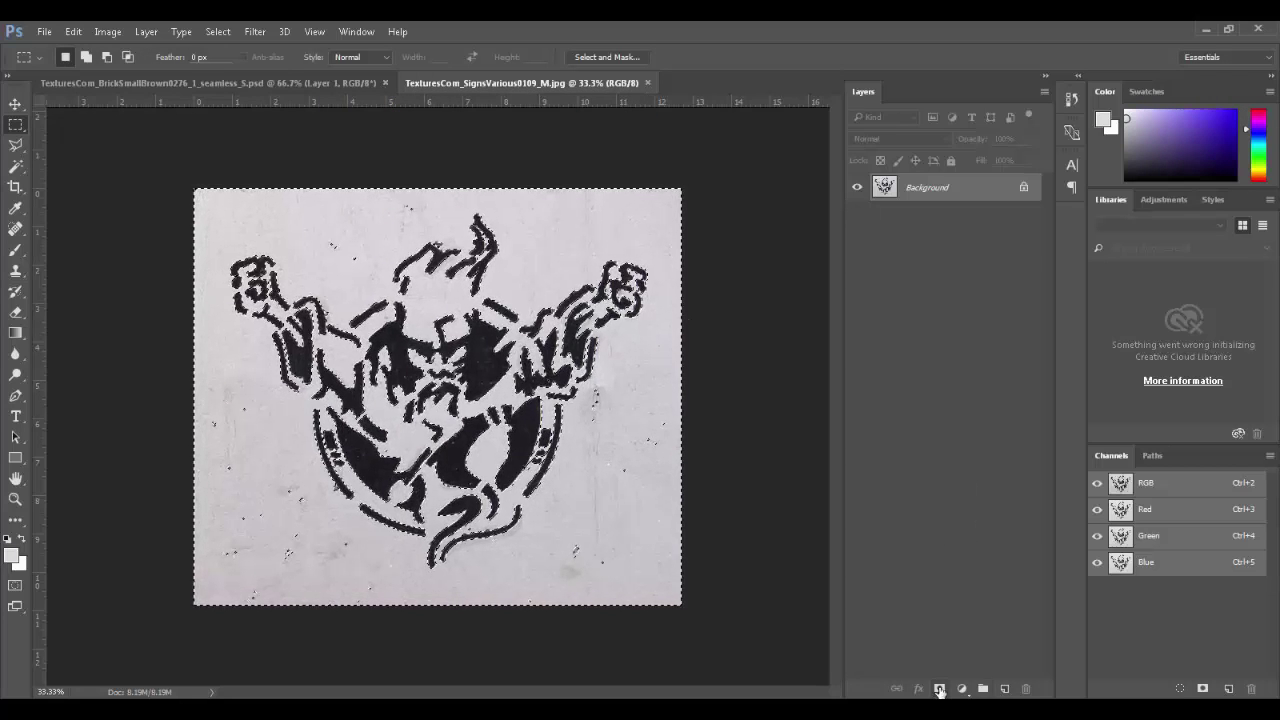
- Invert the selection, mask the layer so only the black stencil remains, and make the layer's image active instead of its mask
left_click(218, 31)
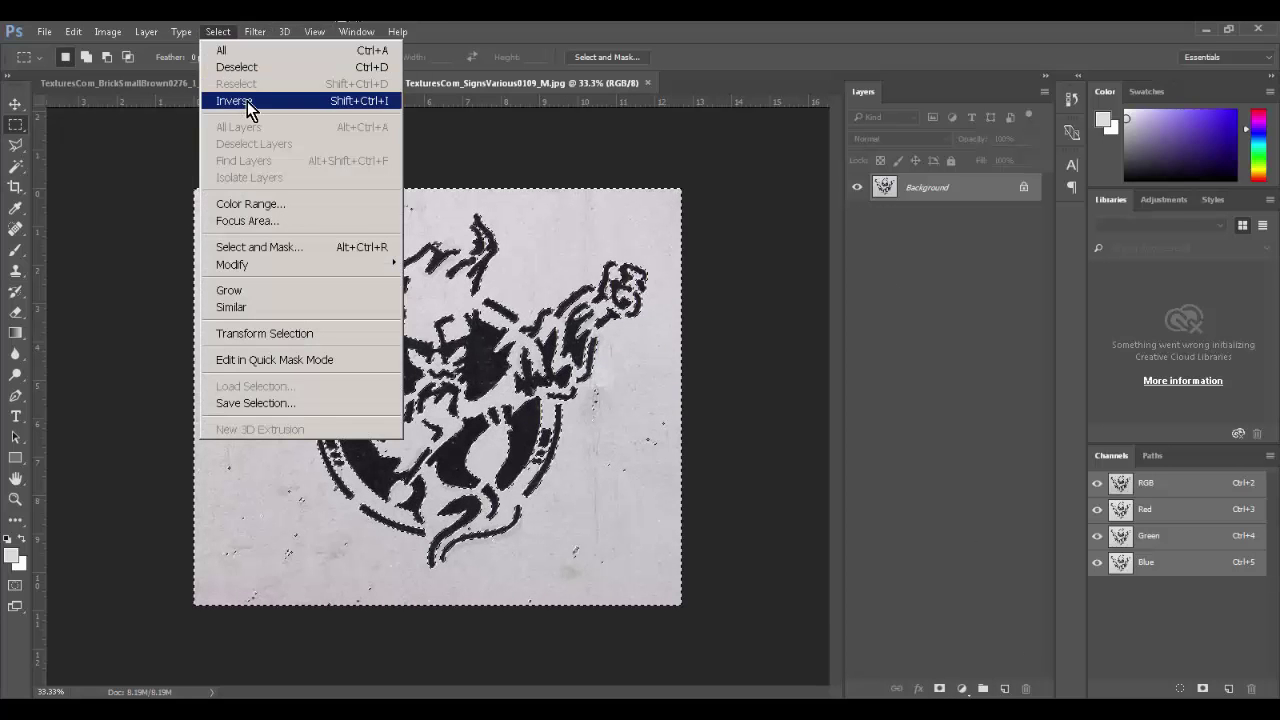
left_click(247, 103)
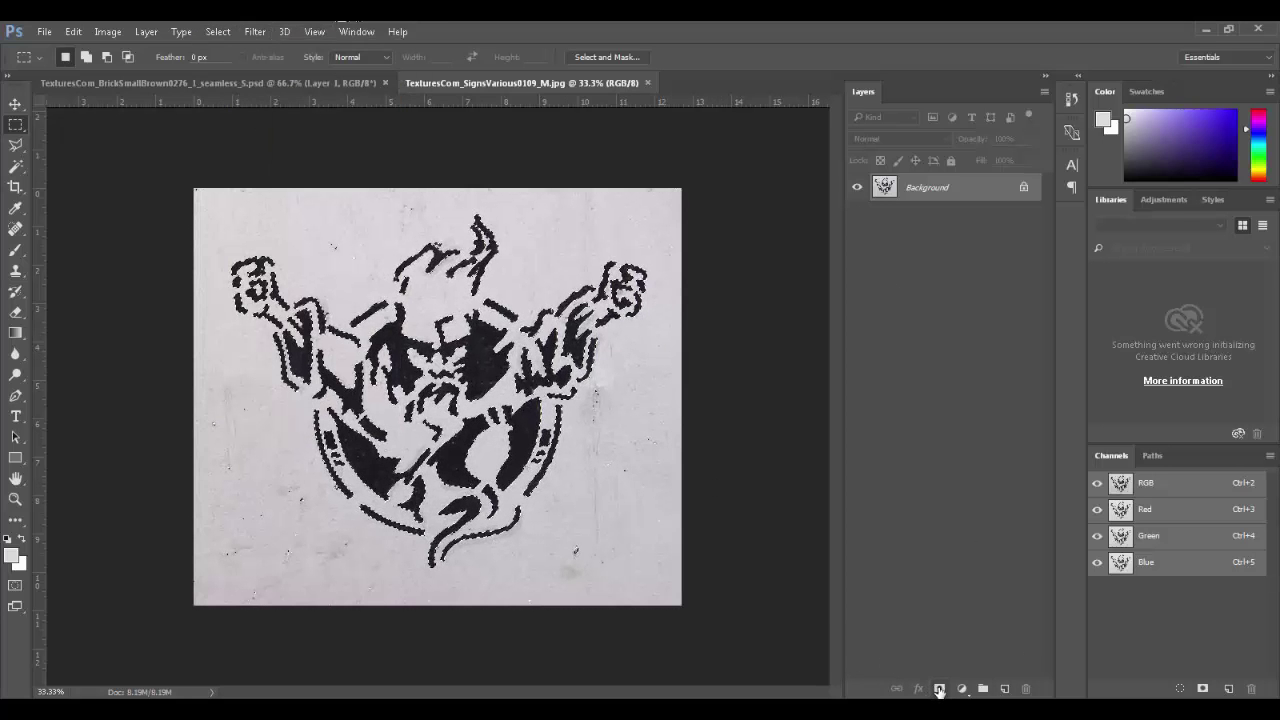
left_click(939, 689)
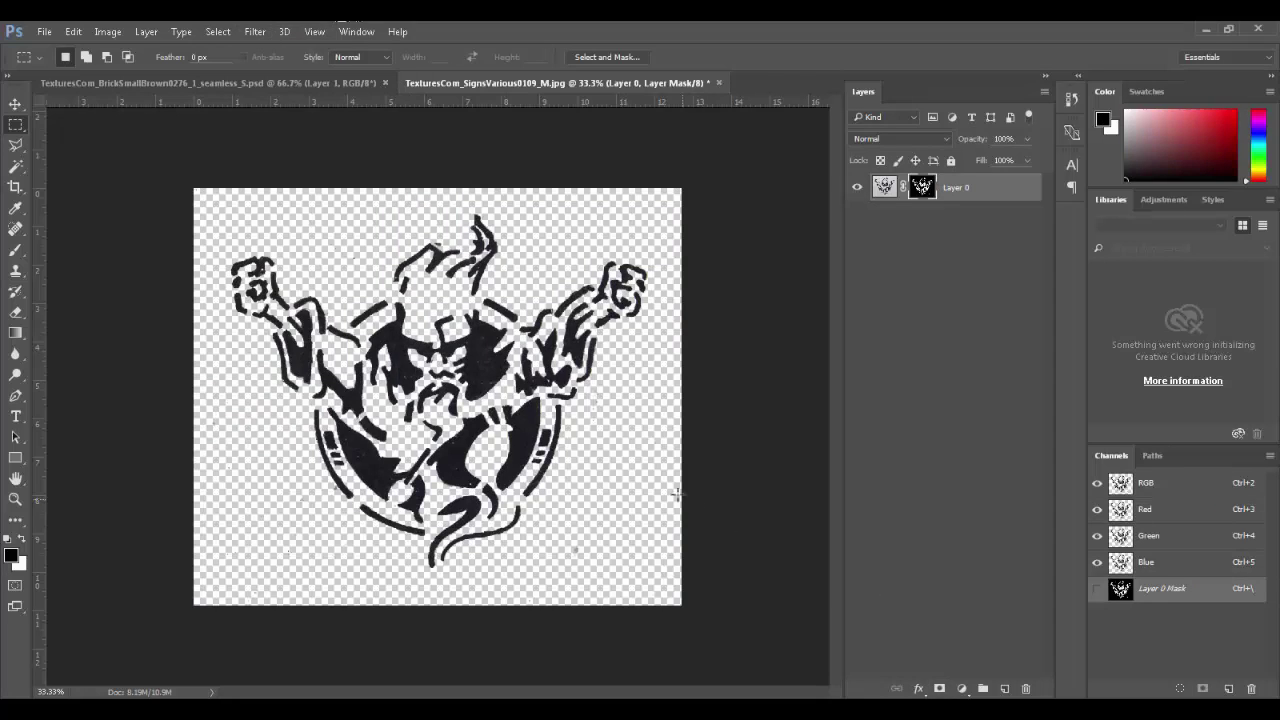
left_click(852, 189)
left_click(852, 189)
left_click(884, 189)
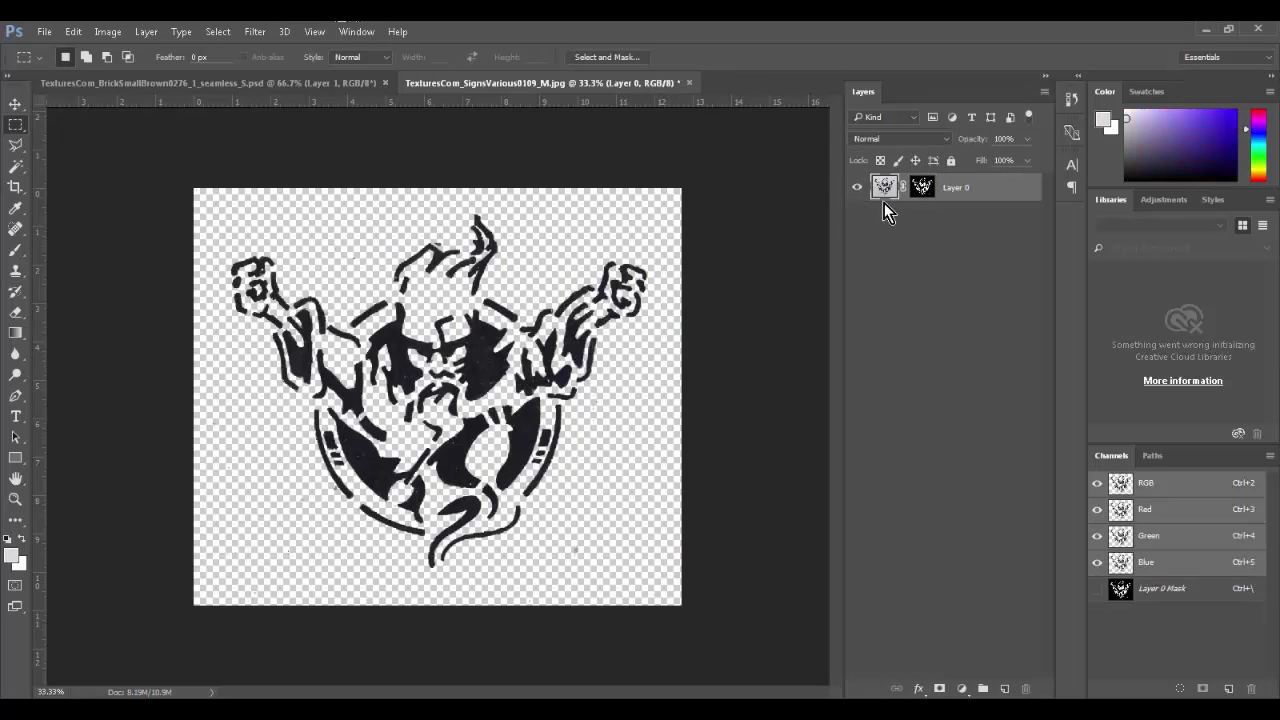
left_click(1045, 94)
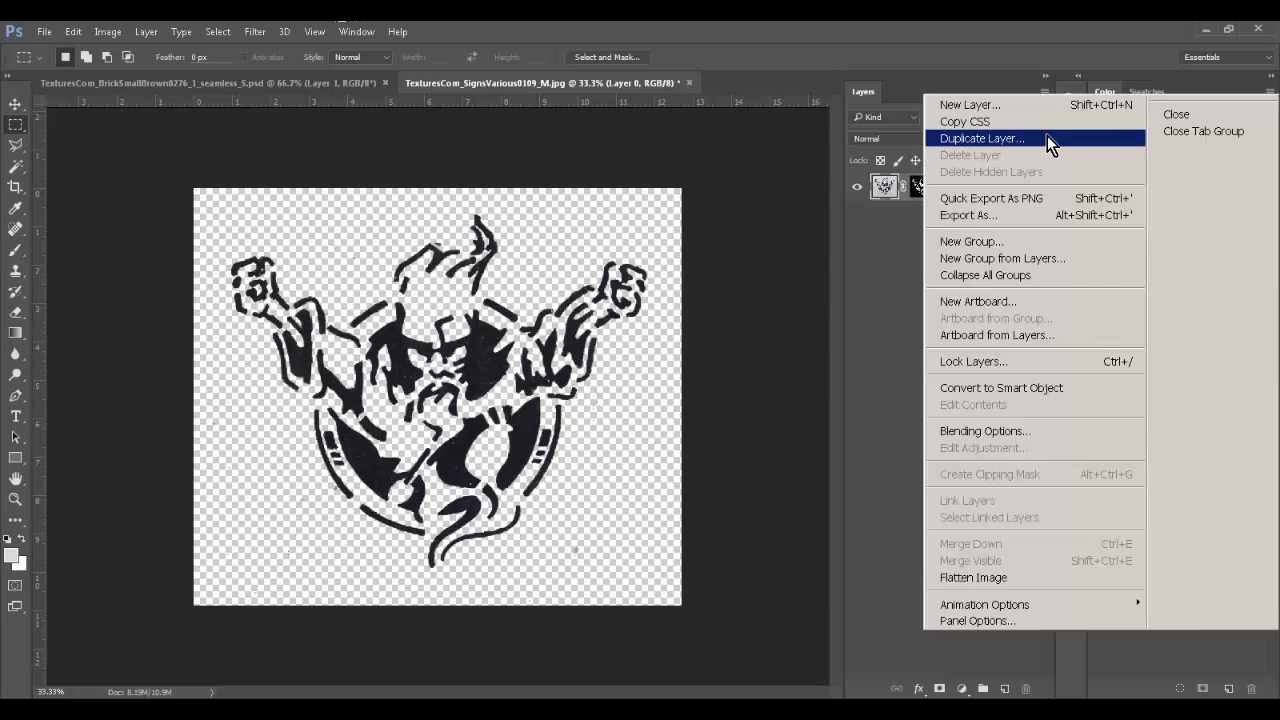
left_click(1047, 136)
left_click(660, 283)
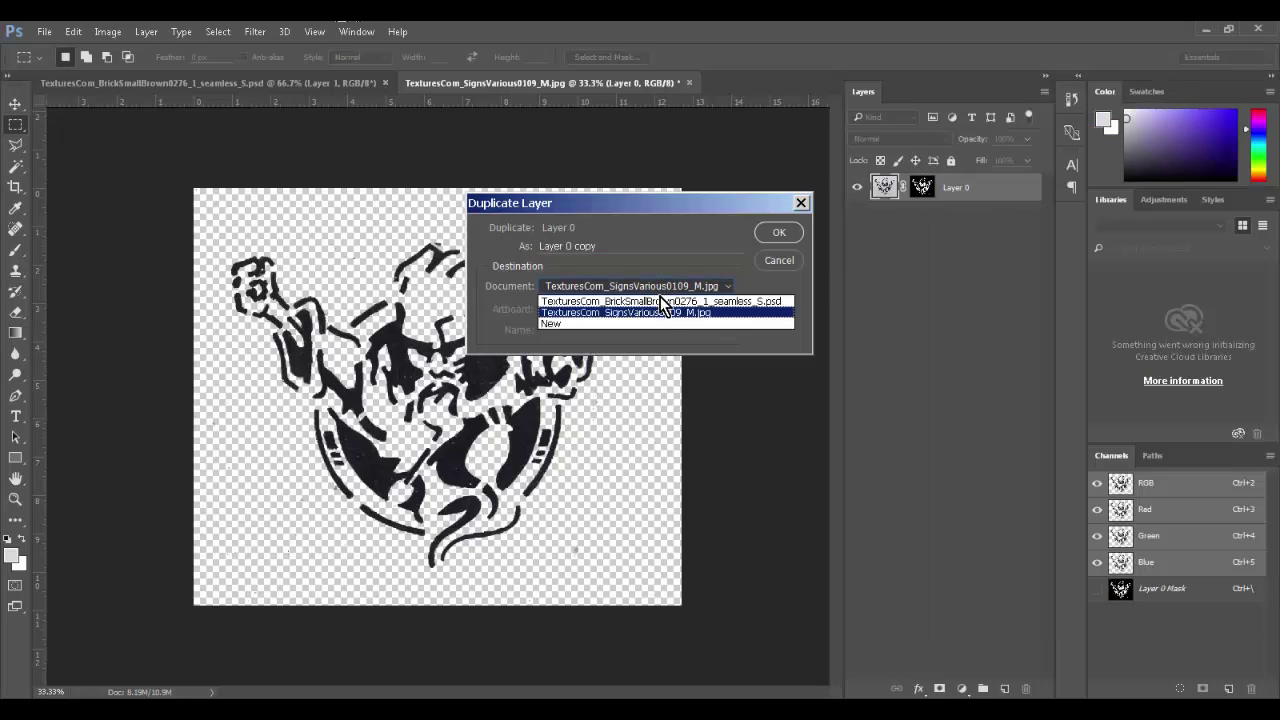
left_click(660, 297)
left_click(773, 253)
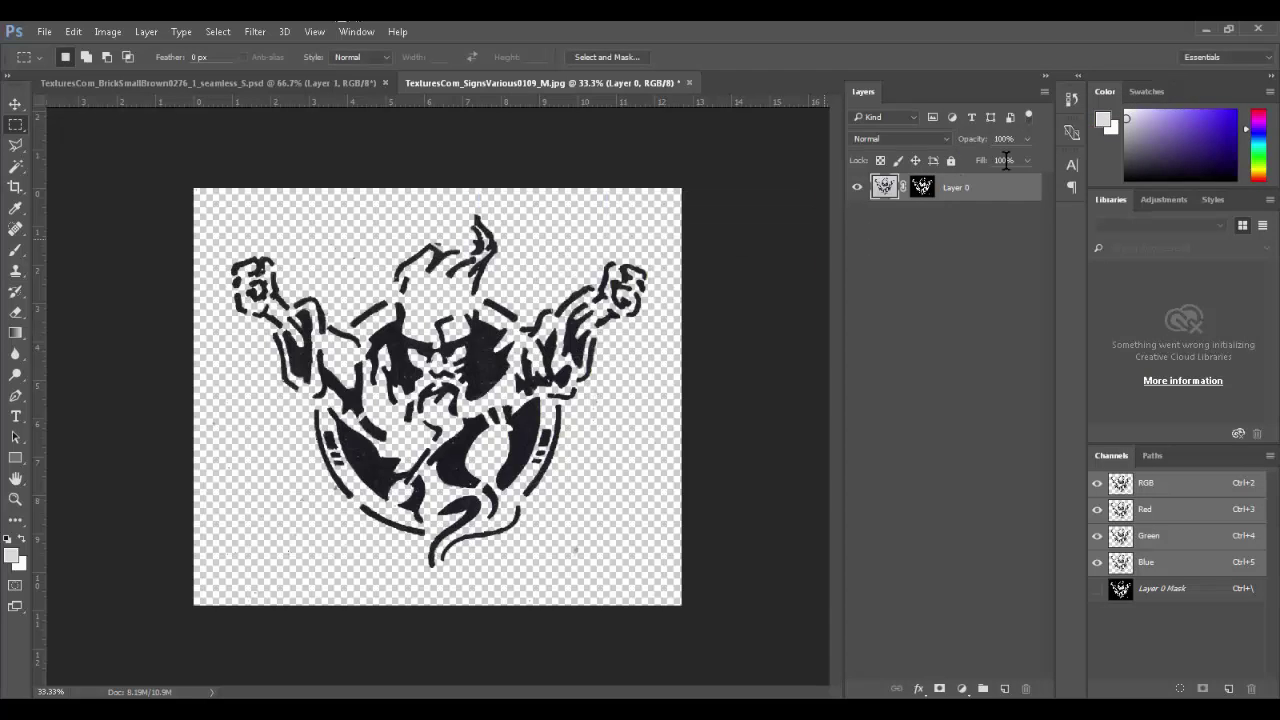
- Duplicate the masked stencil layer into TexturesCom_BrickSmallBrown0276_1_seamless_S.psd, accepting the color profile conversion, and show that document
left_click(1045, 94)
left_click(1047, 137)
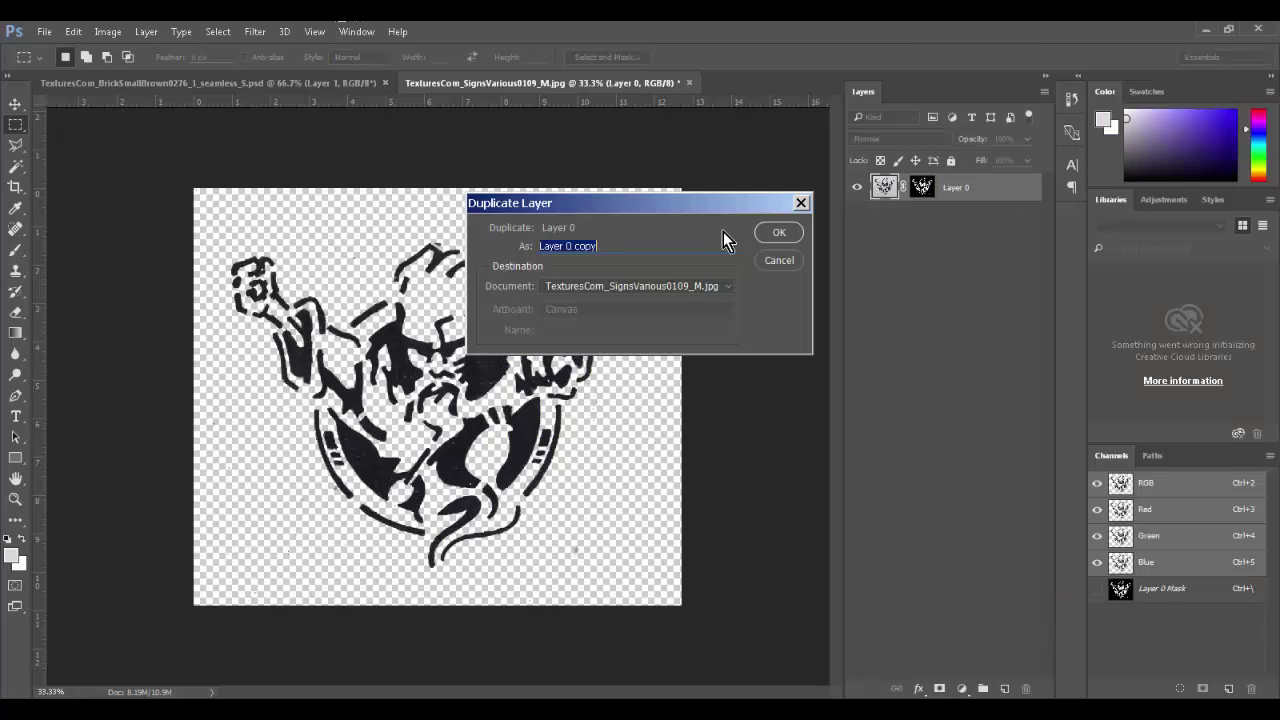
left_click(594, 288)
left_click(590, 302)
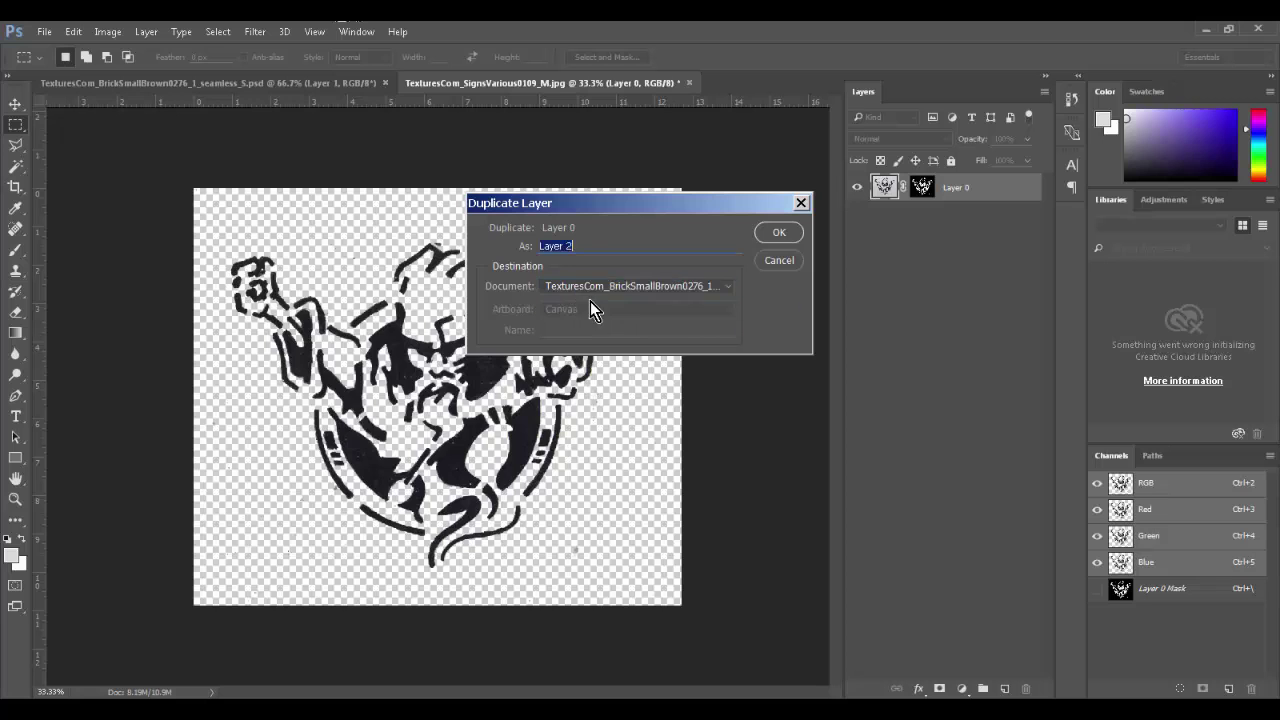
left_click(775, 234)
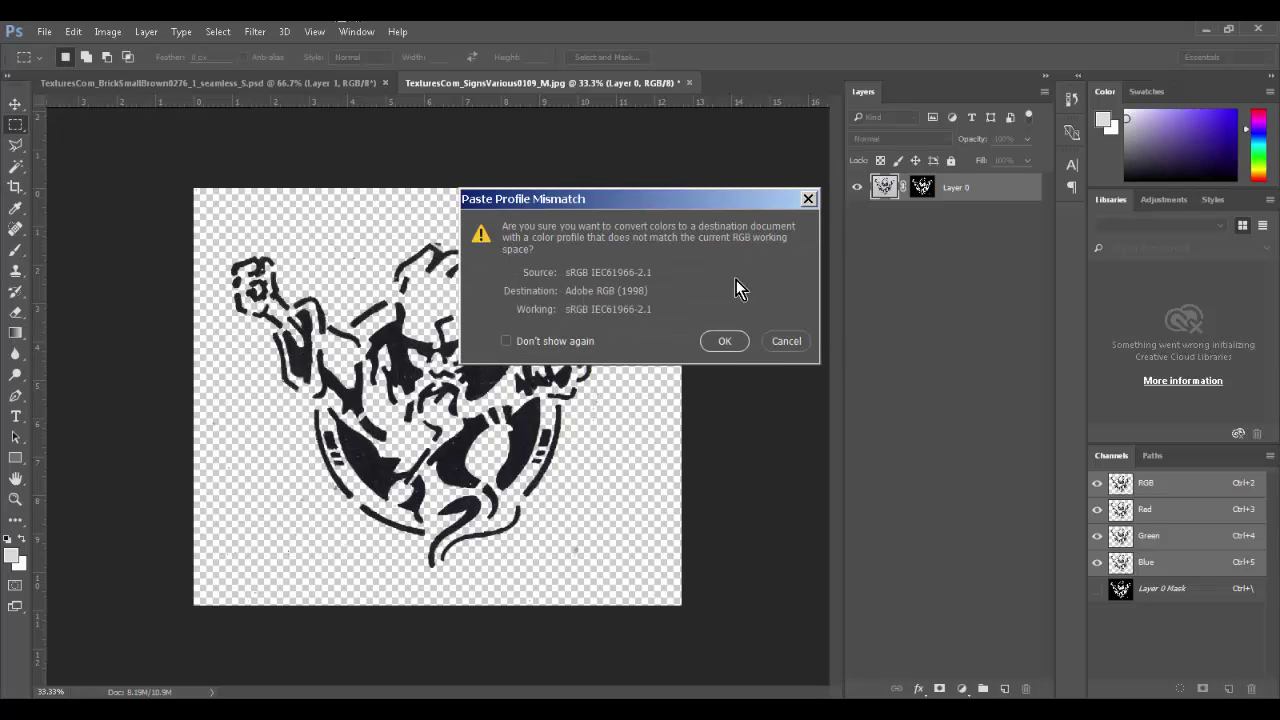
left_click(726, 341)
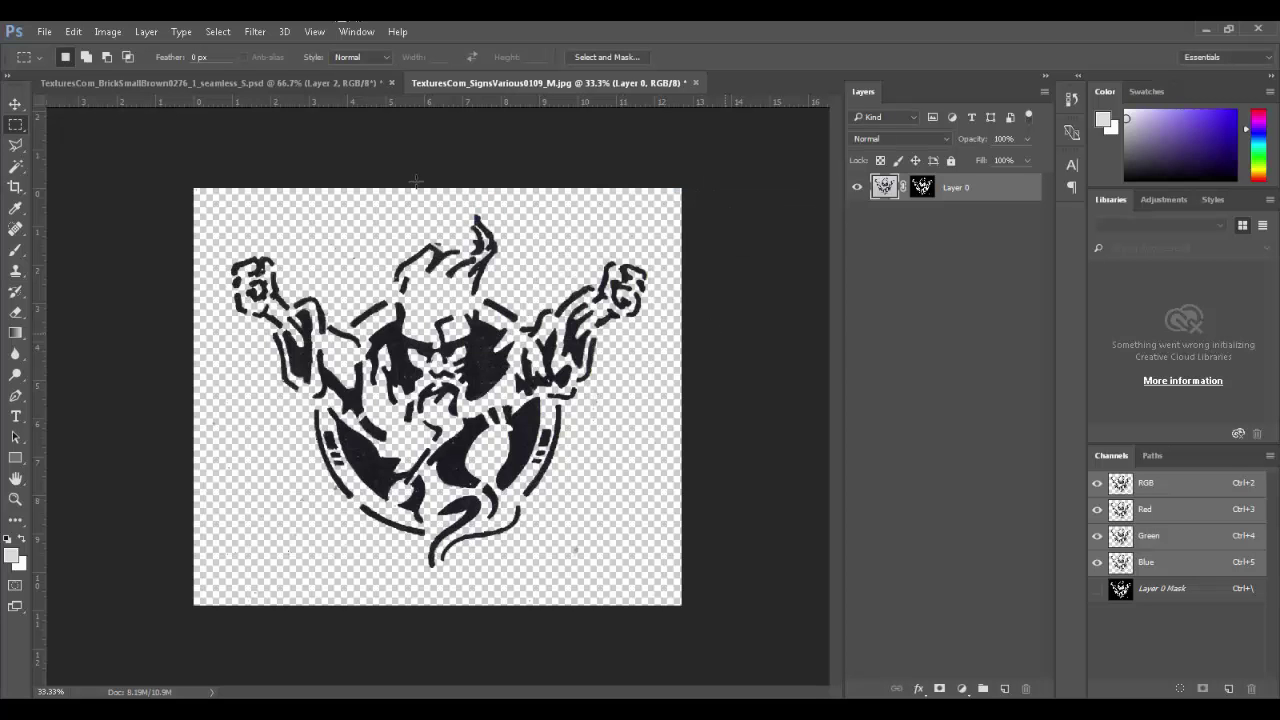
left_click(329, 80)
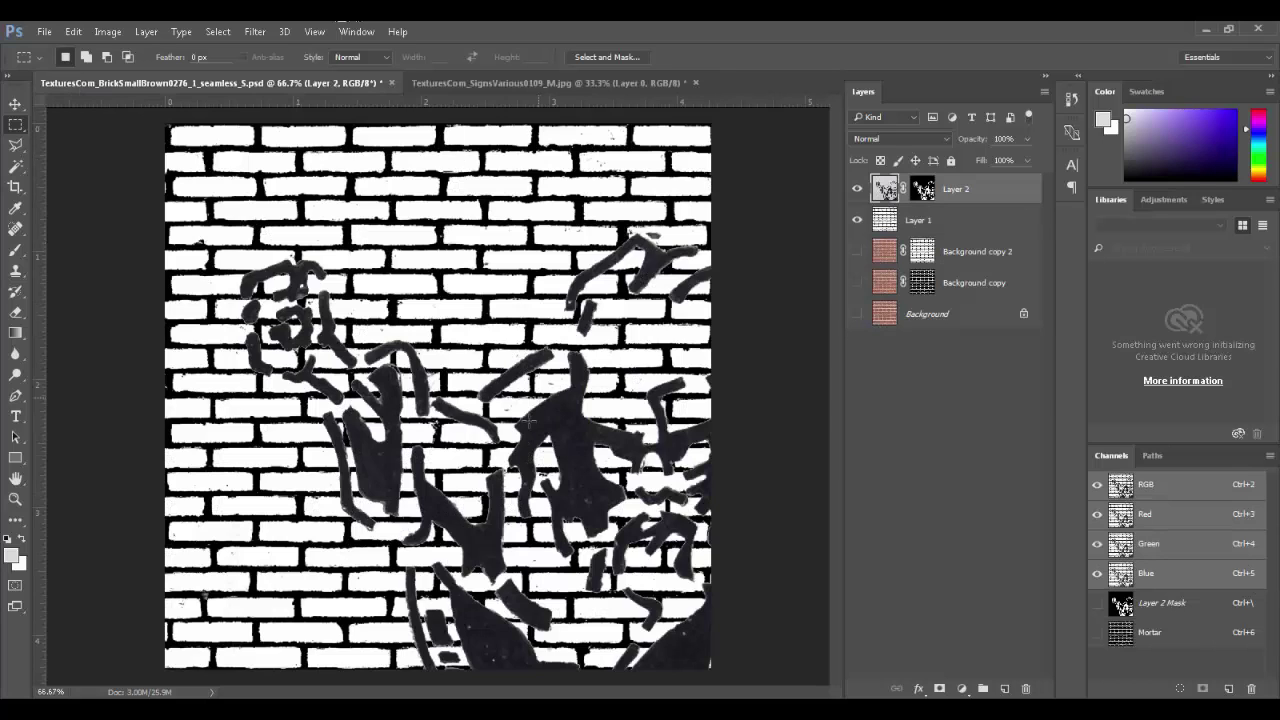
- Scale the stencil layer down proportionally and place the whole figure over the lower-right part of the brick wall
key("ctrl+t")
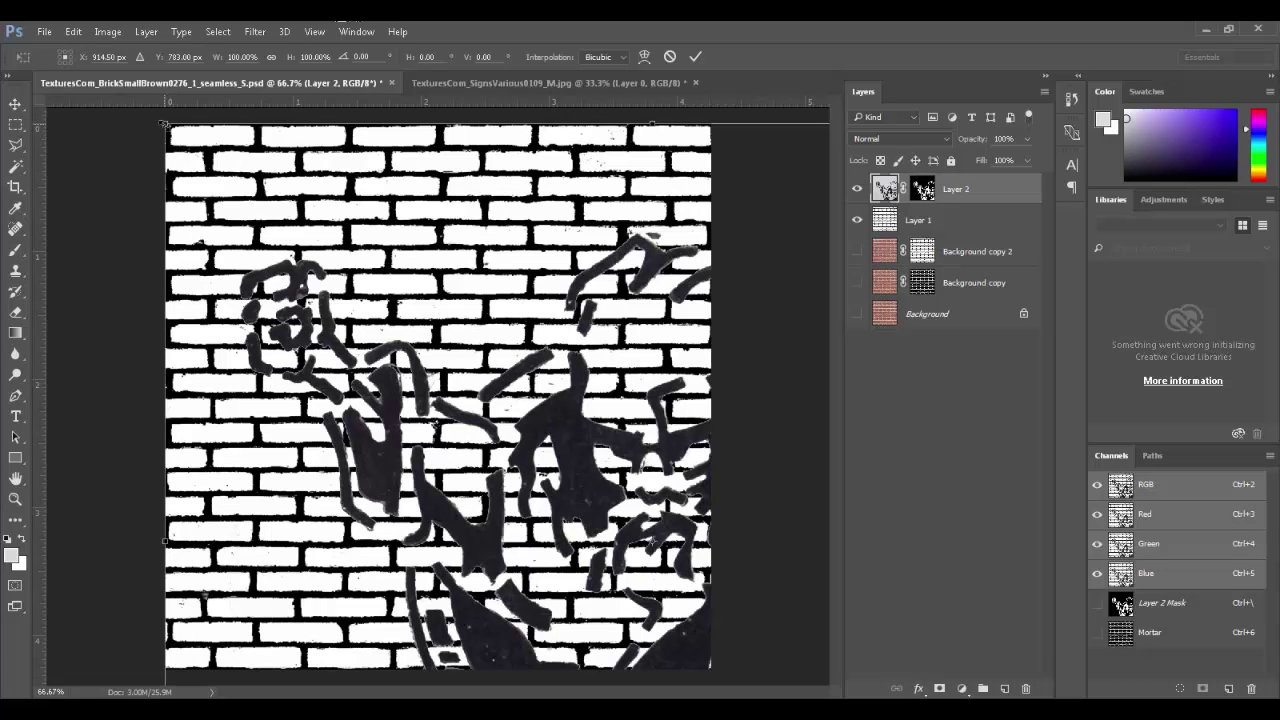
mouse_move(163, 124)
left_mouse_down()
mouse_move(210, 150)
mouse_move(526, 456)
left_mouse_up()
mouse_move(616, 560)
left_mouse_down()
mouse_move(490, 400)
mouse_move(477, 360)
mouse_move(455, 478)
mouse_move(475, 504)
left_mouse_up()
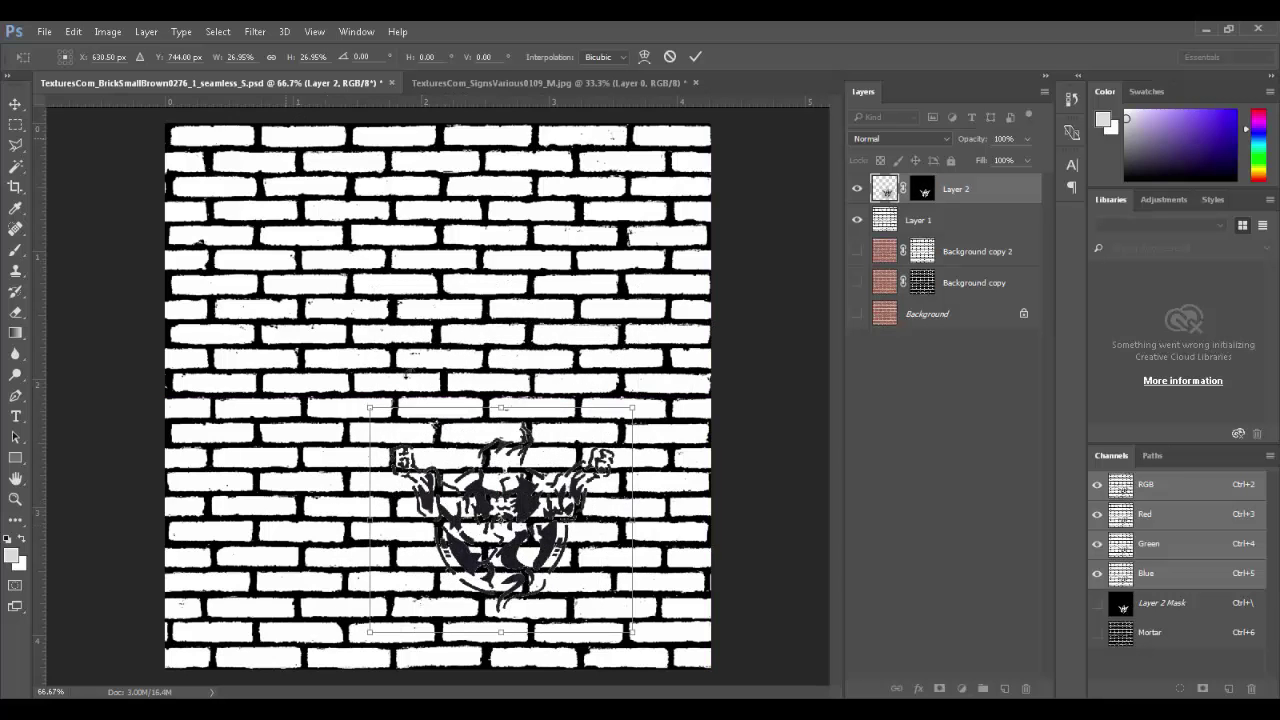
mouse_move(368, 405)
left_mouse_down()
mouse_move(355, 330)
mouse_move(305, 345)
left_mouse_up()
mouse_move(410, 492)
left_mouse_down()
mouse_move(475, 507)
mouse_move(479, 476)
left_mouse_up()
key("Return")
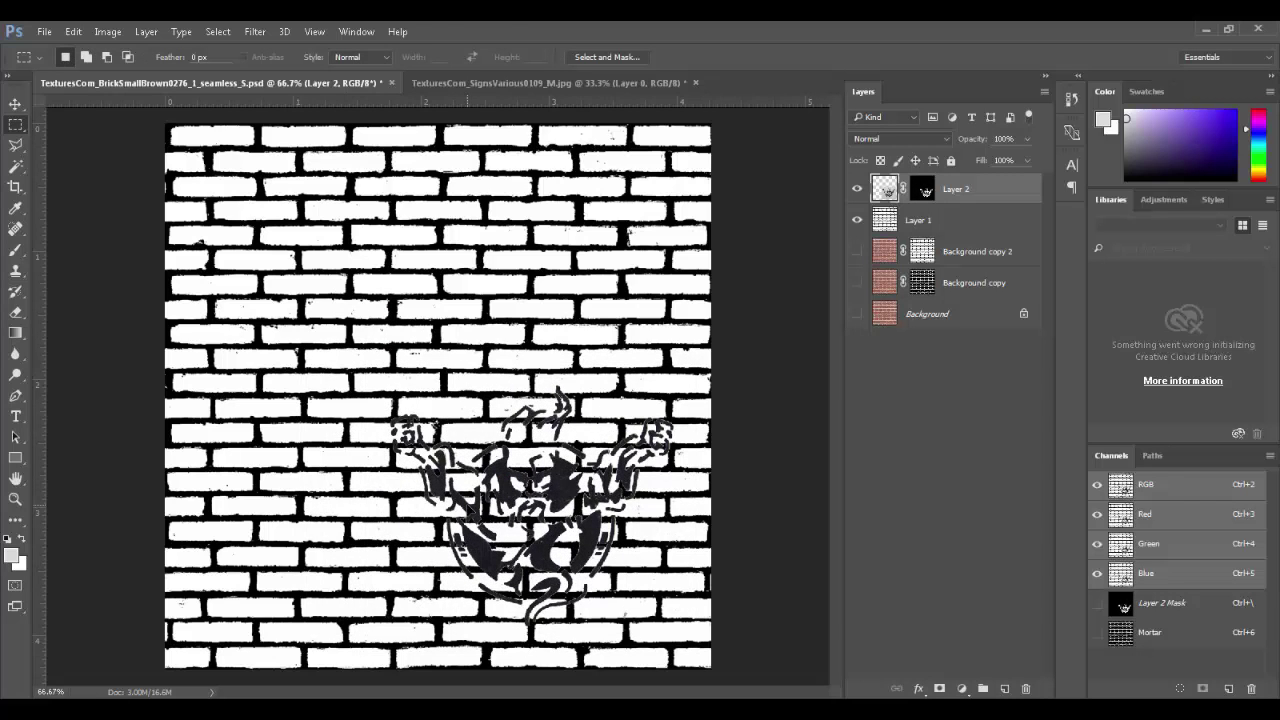
- Hide Layer 1, show the Background brick photo beneath the stencil, and make Background the active layer
left_click(857, 220)
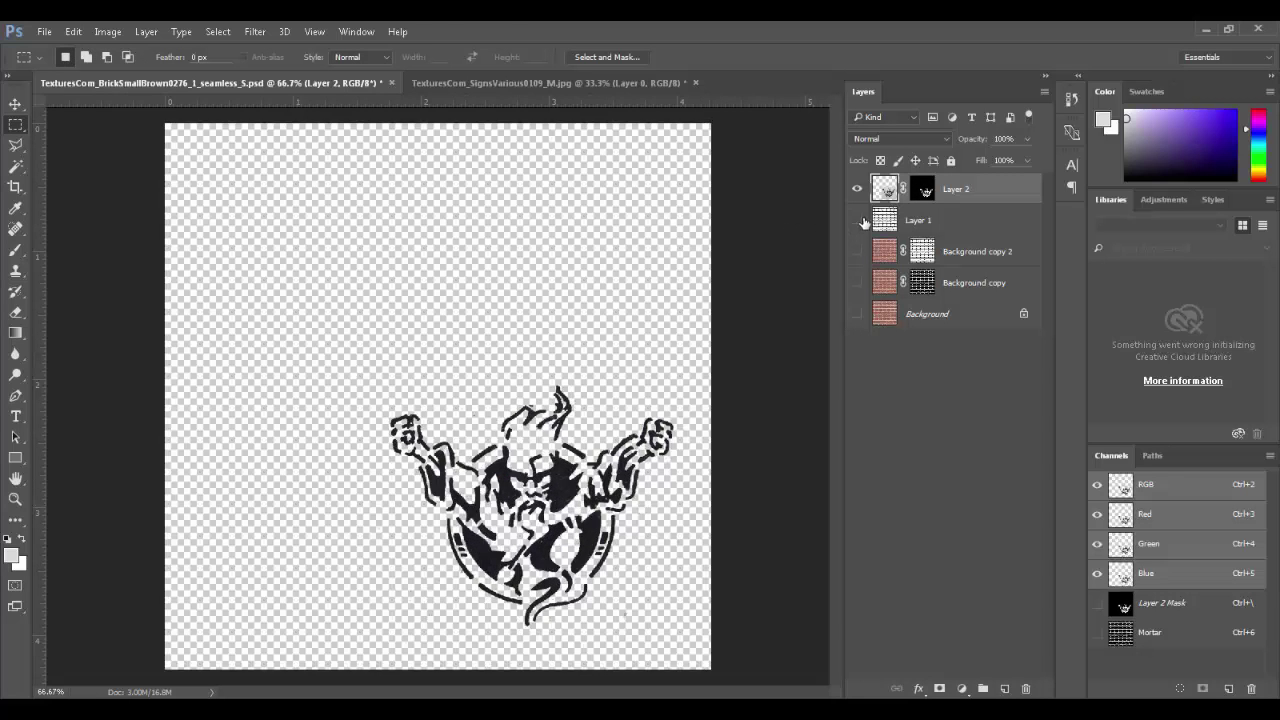
left_click(857, 313)
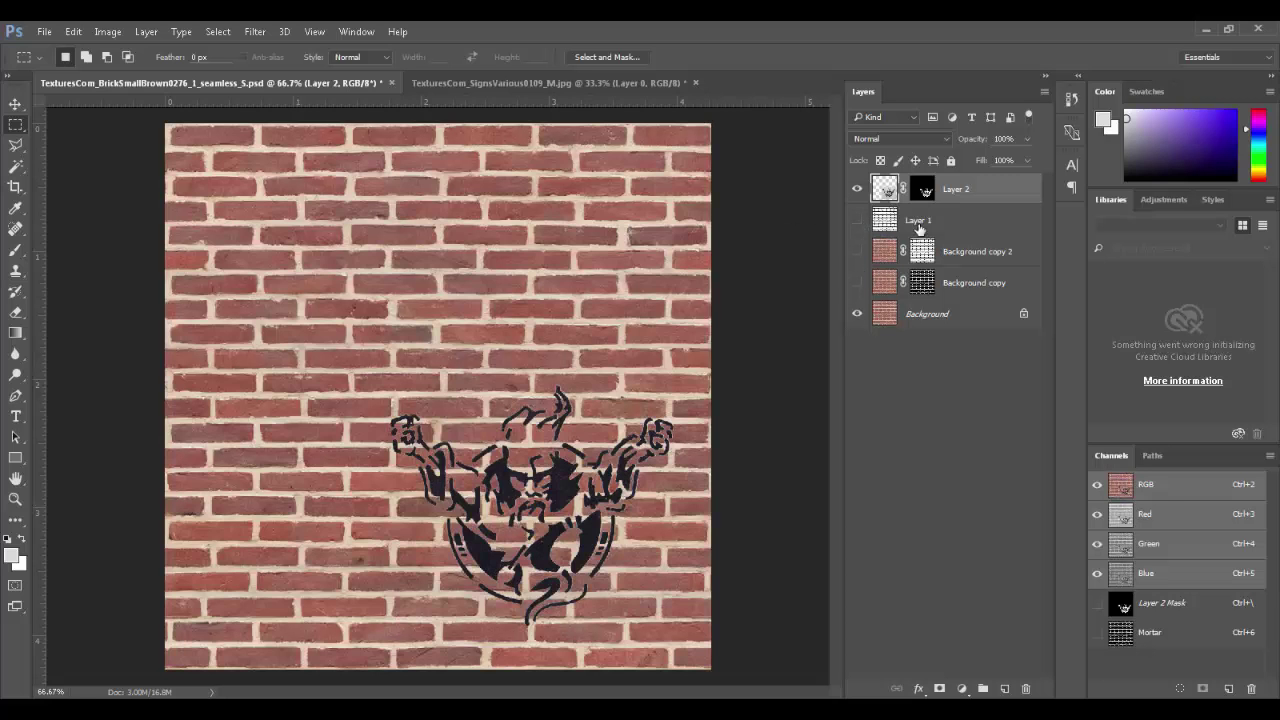
left_click(900, 314)
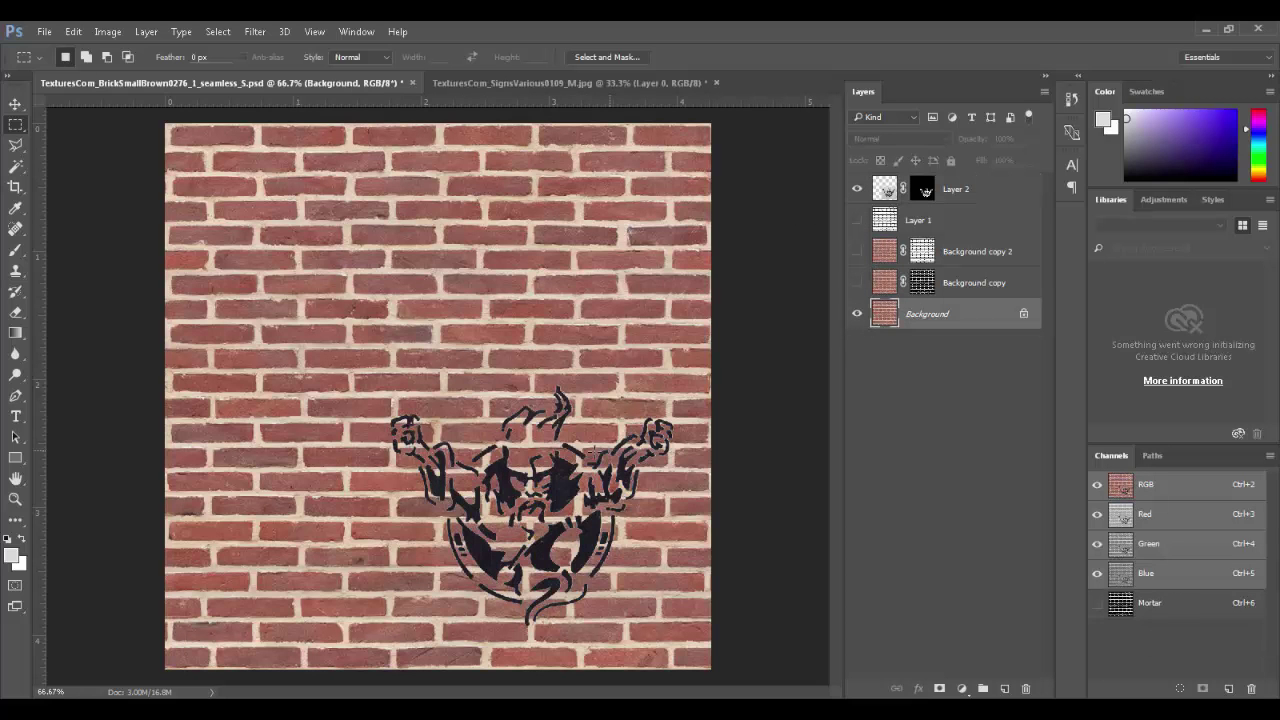
- Examine the stencil's edges around the face up close against the brick photo
left_click_drag(485, 484, 527, 418)
mouse_move(386, 388)
left_mouse_down()
mouse_move(492, 425)
mouse_move(395, 372)
left_mouse_up()
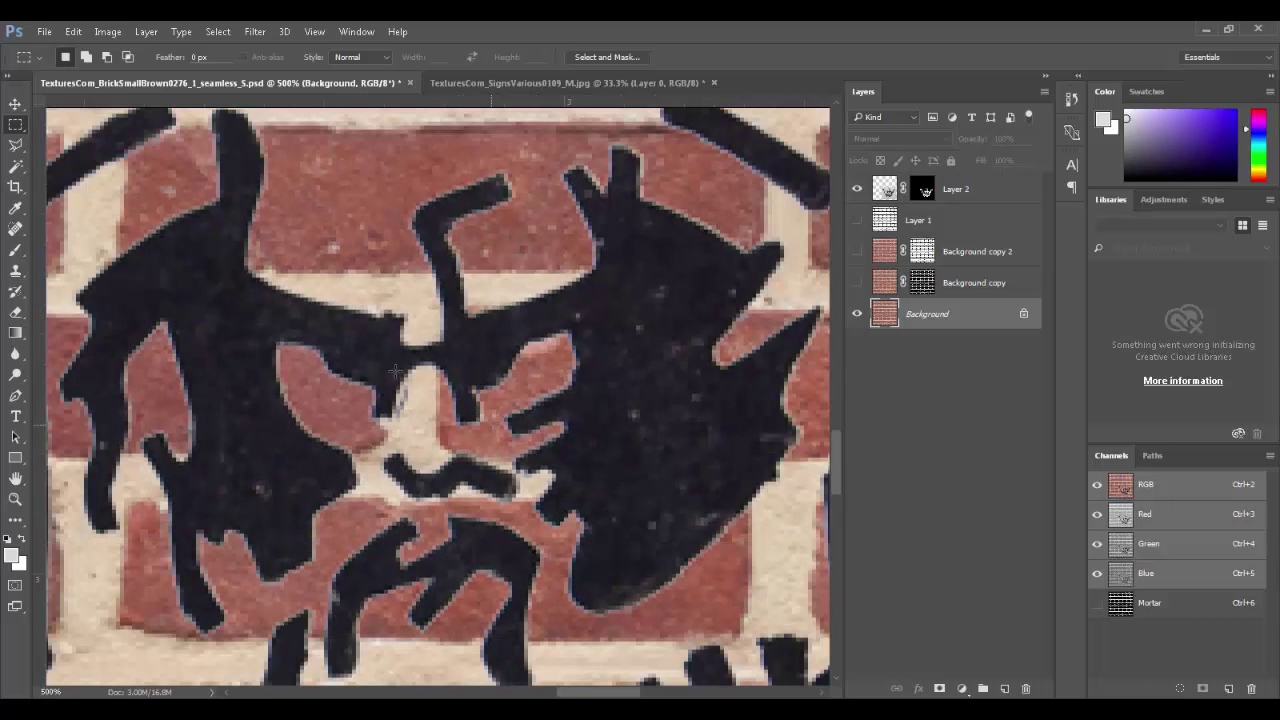
left_click(390, 368, "alt")
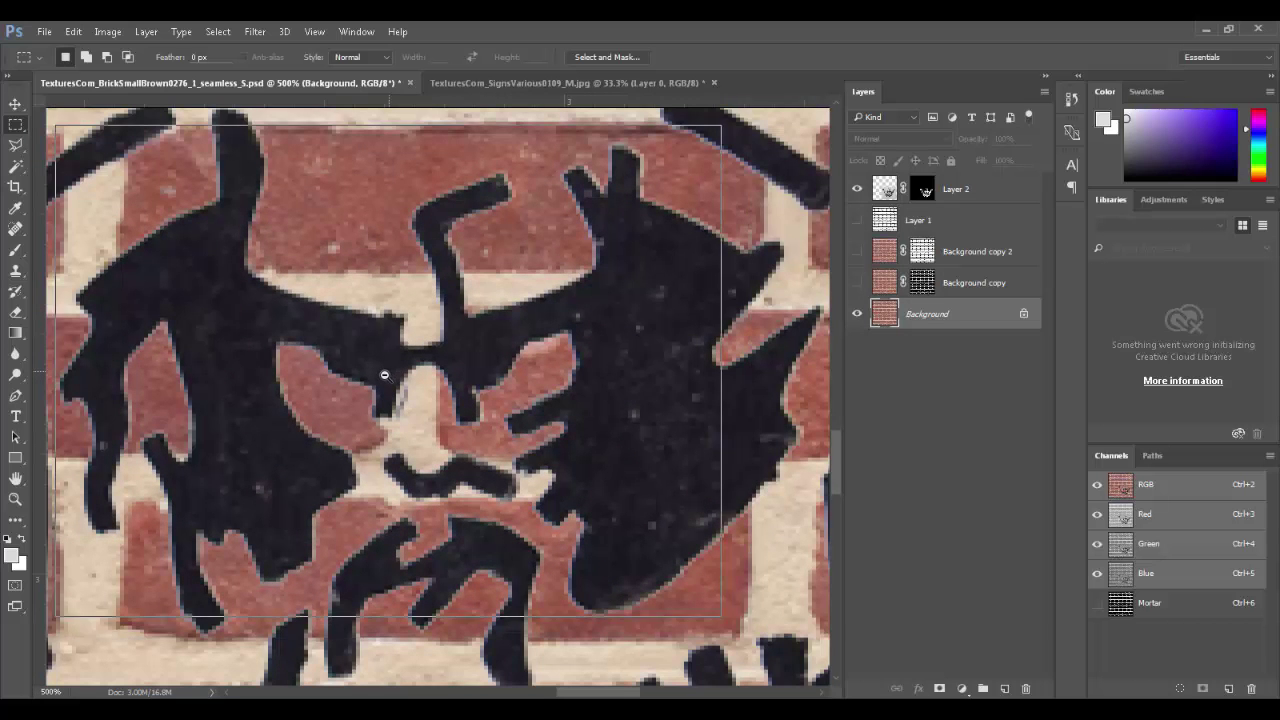
left_click(385, 370, "alt")
left_click(385, 372, "alt")
left_click_drag(400, 399, 454, 467)
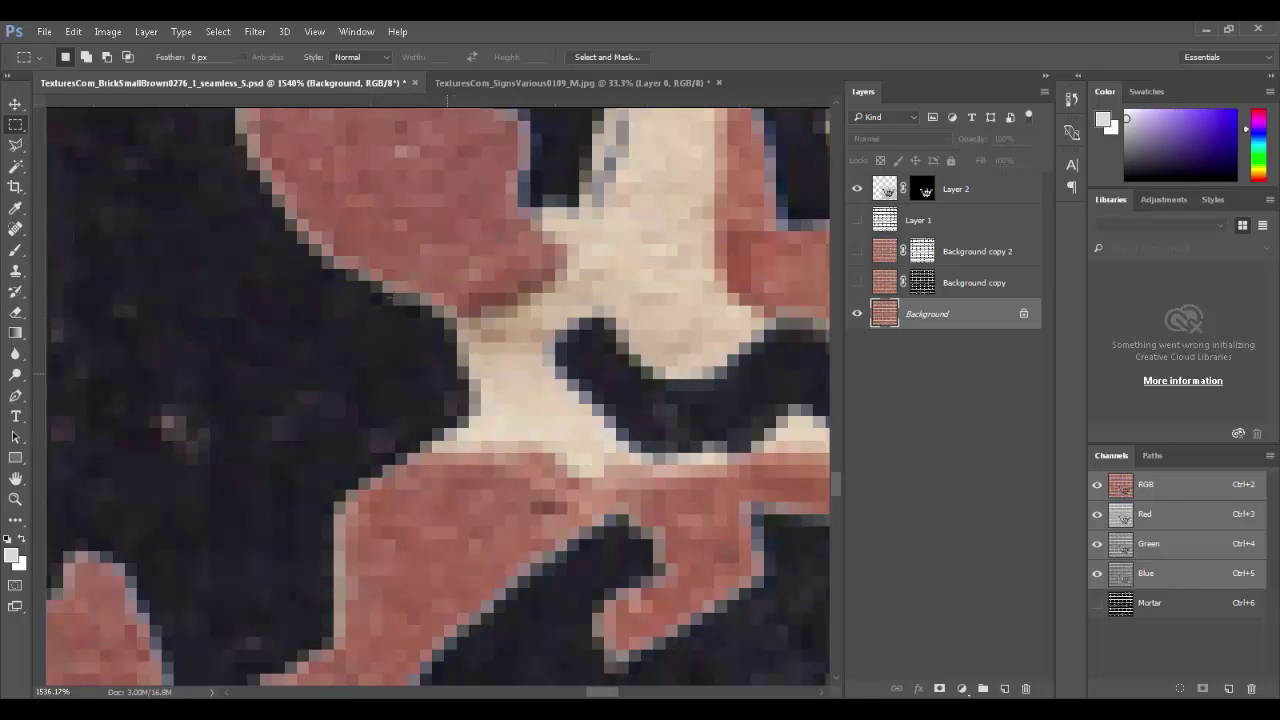
scroll(441, 321, "down", 10)
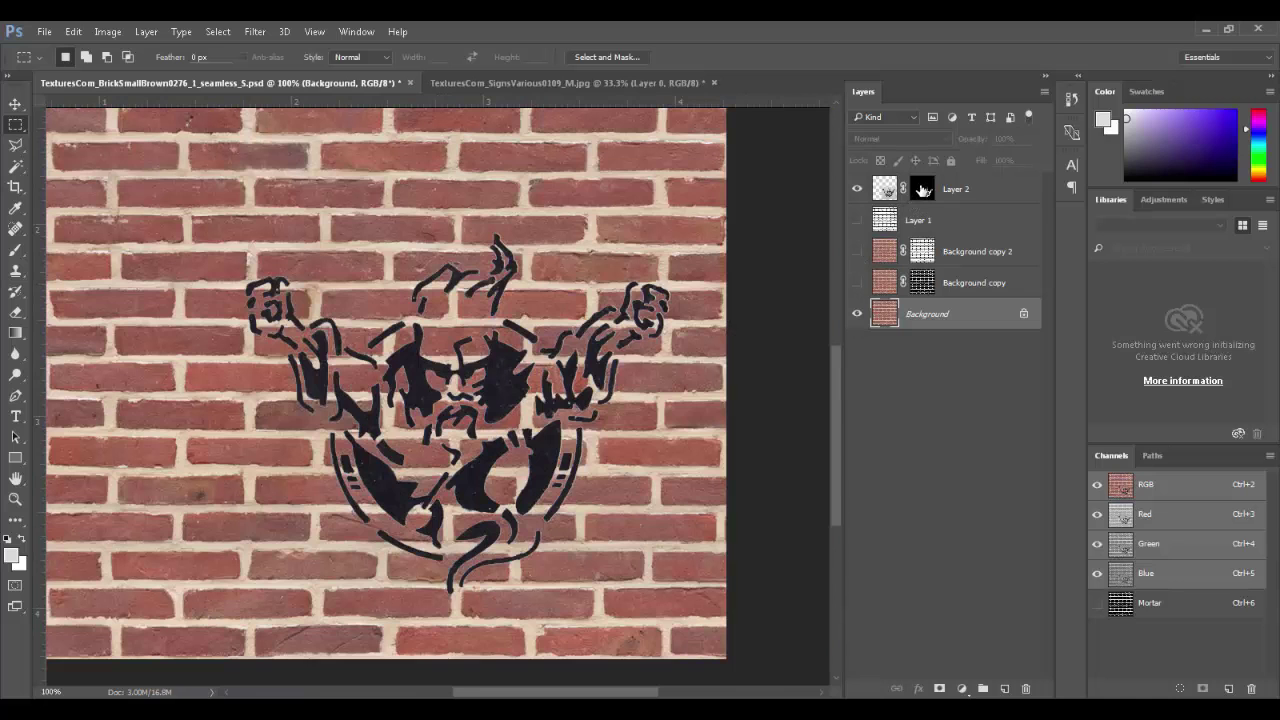
- Select Layer 2's mask, show its properties, and open it in Select and Mask for edge refinement
left_click(921, 190)
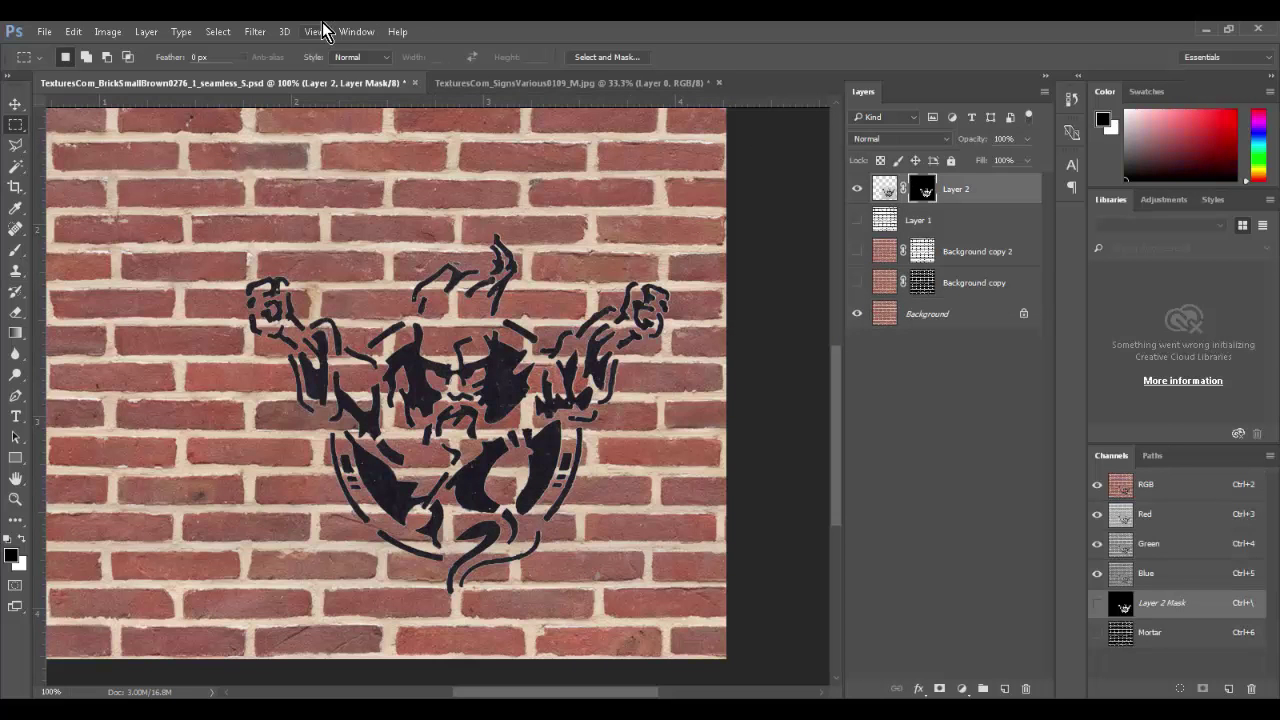
left_click(360, 32)
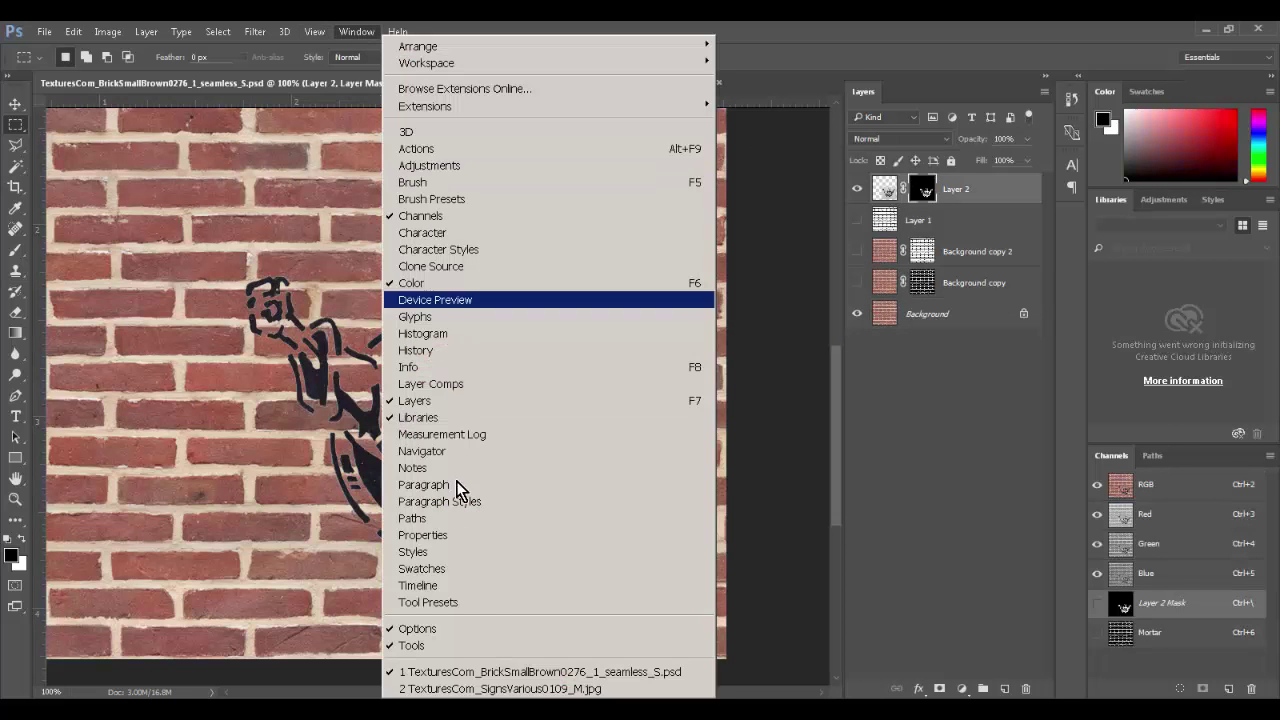
left_click(457, 535)
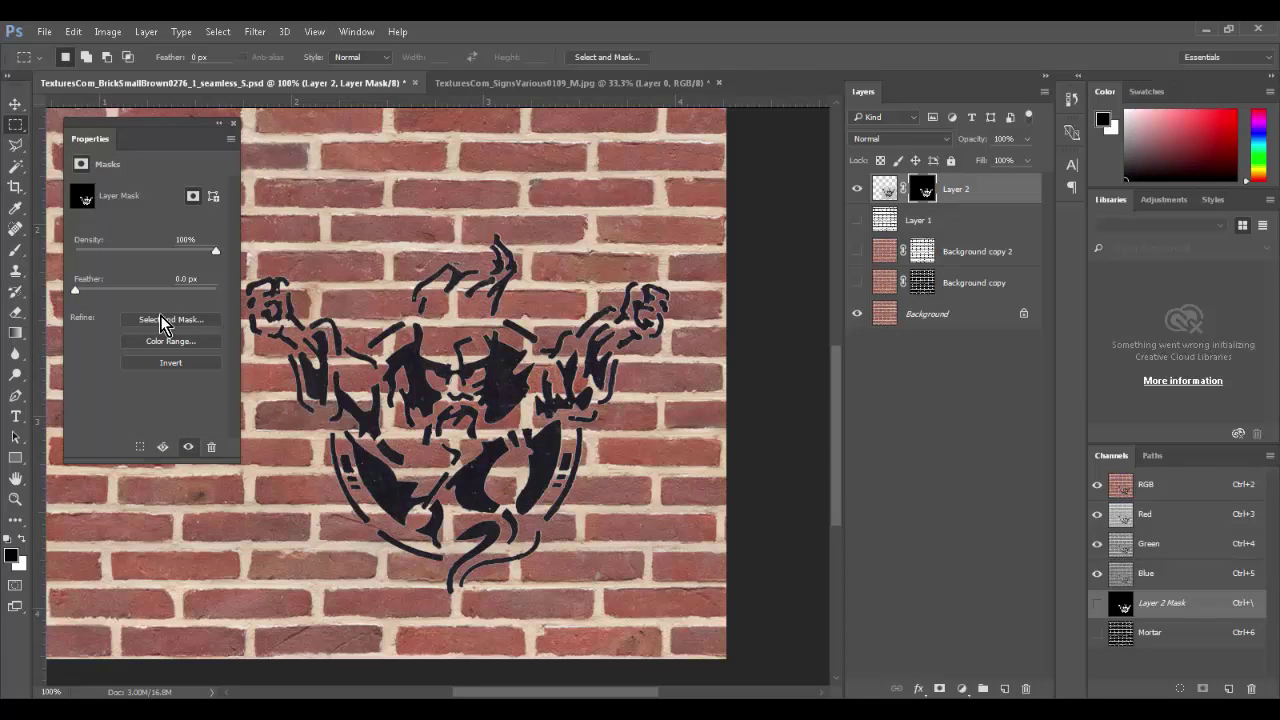
left_click(163, 319)
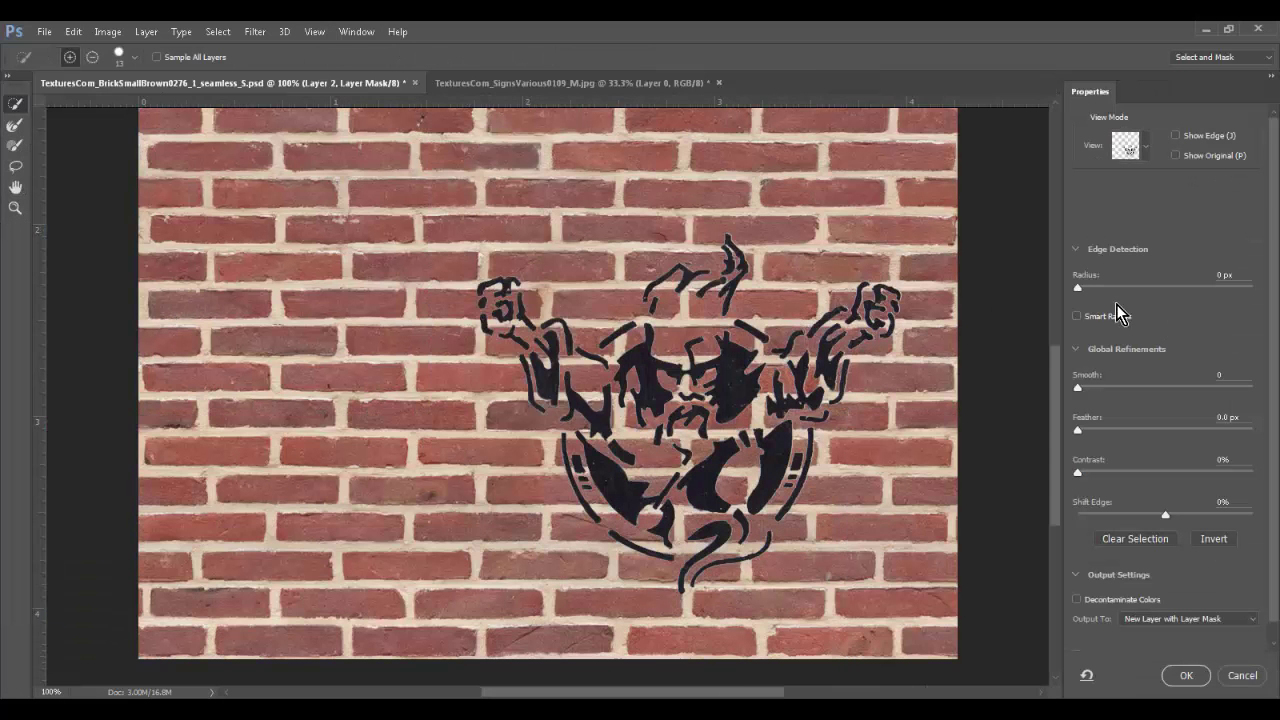
- Refine the stencil mask with a 3 px edge detection radius and -28% edge shift, outputting to a new layer with layer mask
left_click_drag(1087, 288, 1106, 288)
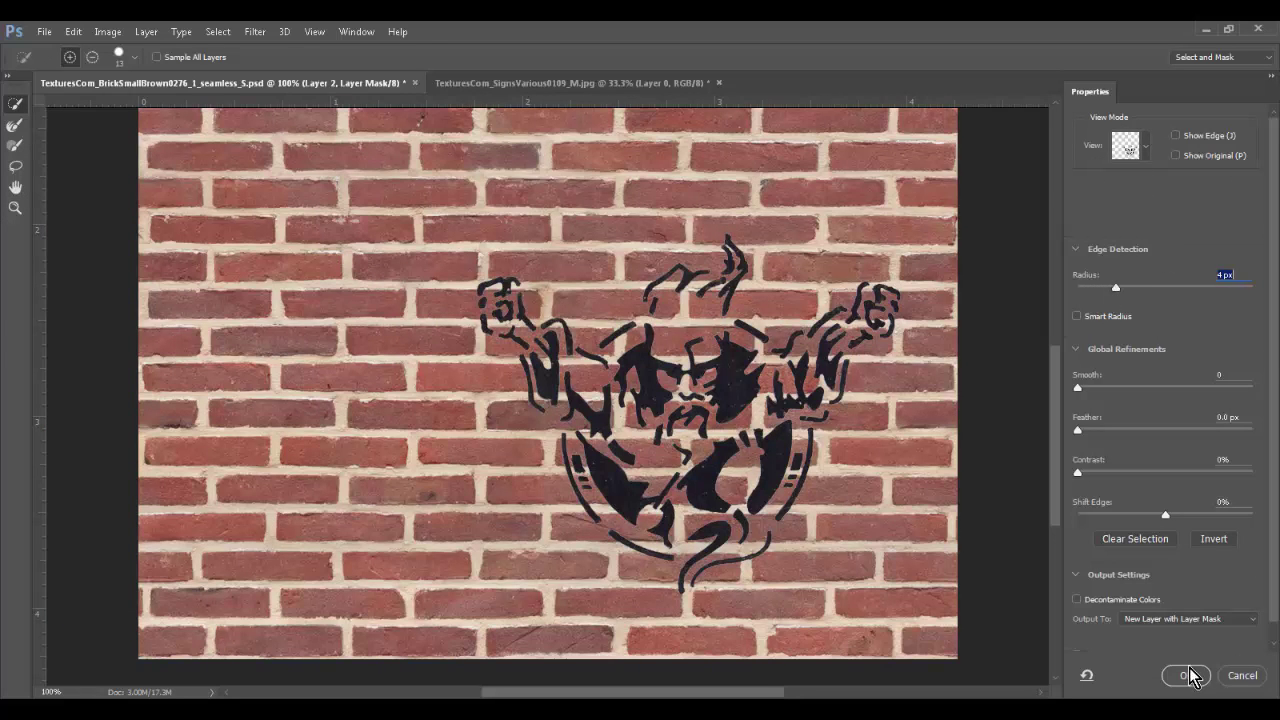
left_click_drag(724, 328, 823, 380)
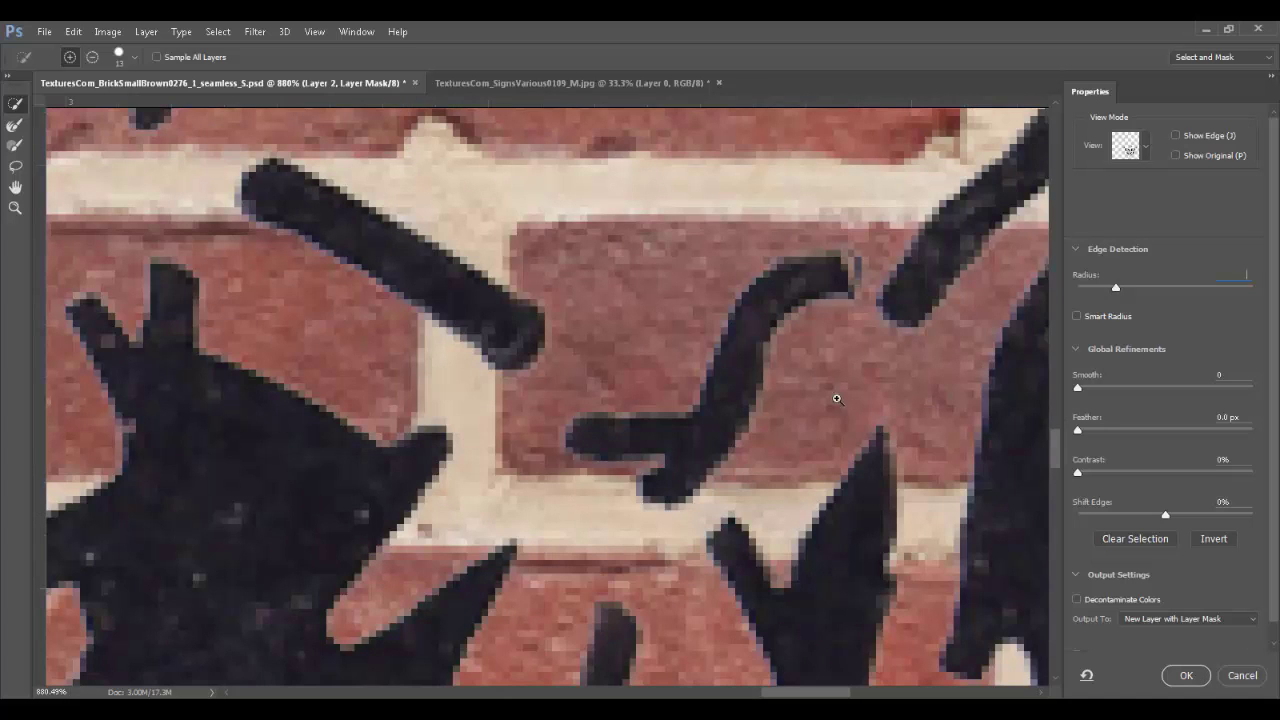
mouse_move(1116, 288)
left_mouse_down()
mouse_move(1139, 288)
mouse_move(1109, 287)
left_mouse_up()
left_click_drag(1093, 471, 989, 481)
mouse_move(1160, 515)
left_mouse_down()
mouse_move(1137, 515)
mouse_move(1195, 517)
mouse_move(1140, 516)
left_mouse_up()
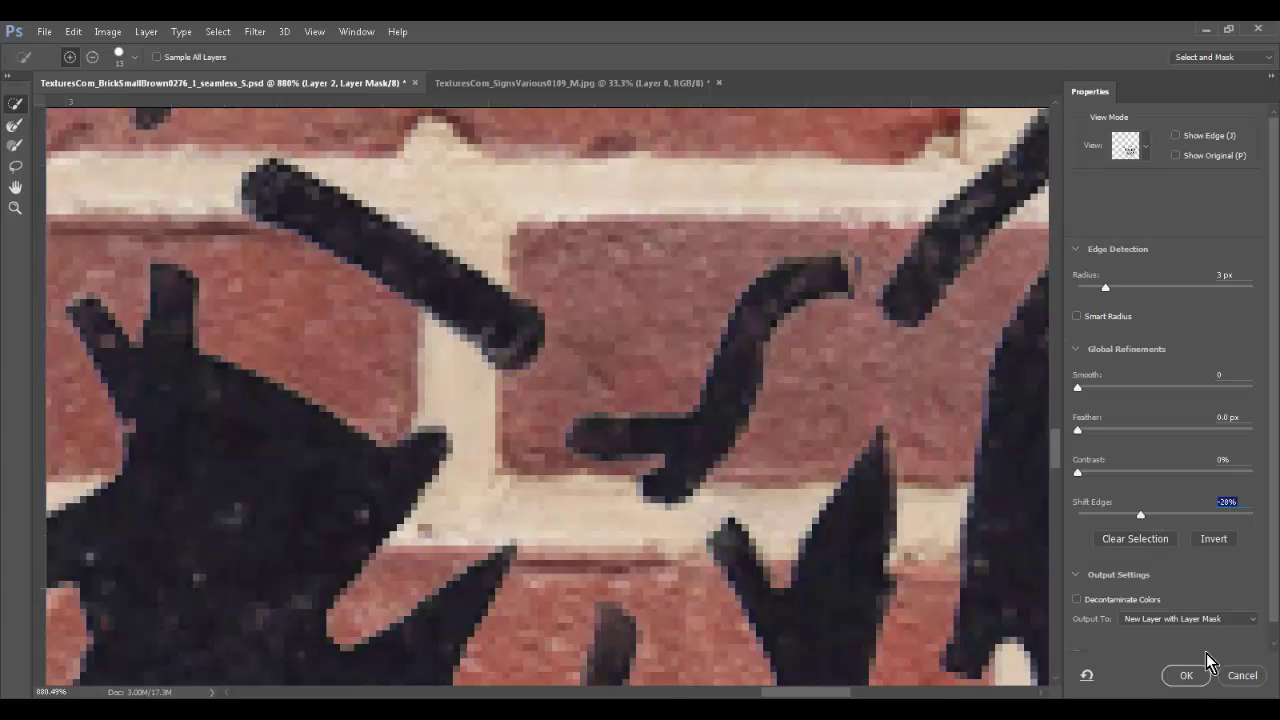
left_click(1190, 677)
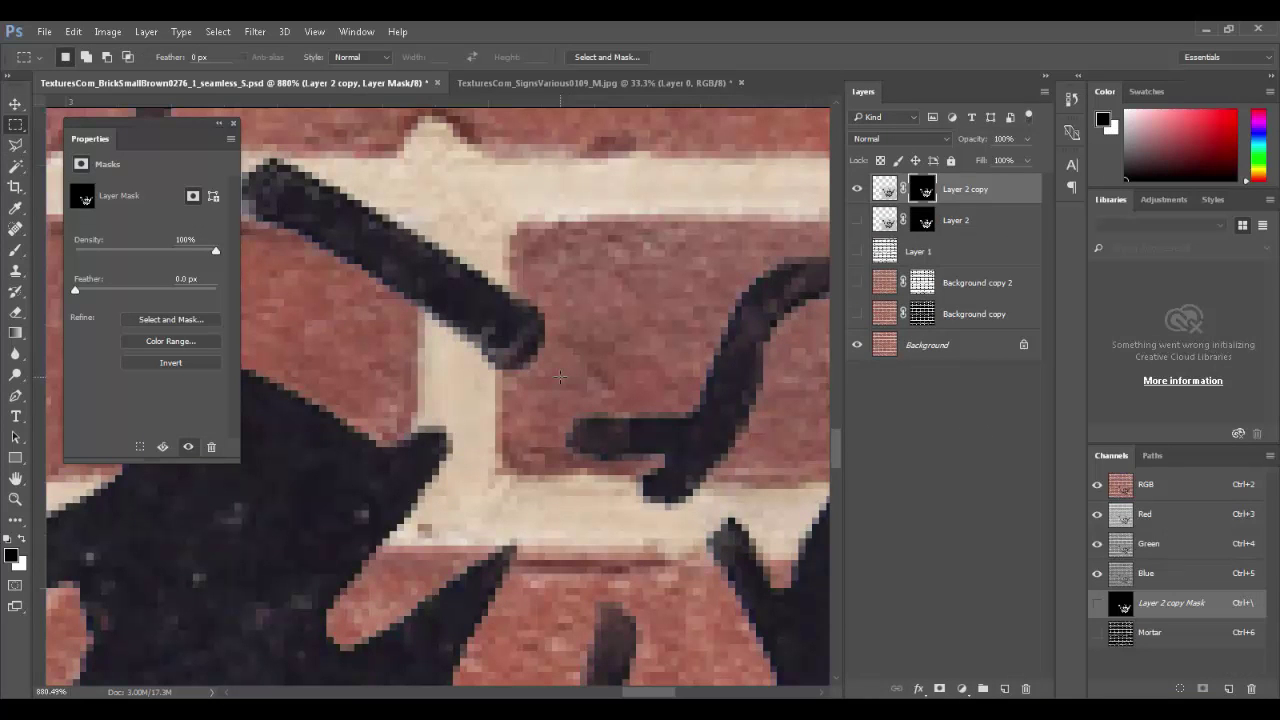
- Inspect the refined stencil's edges up close and compare them with the view of the whole brick wall
key("ctrl+0")
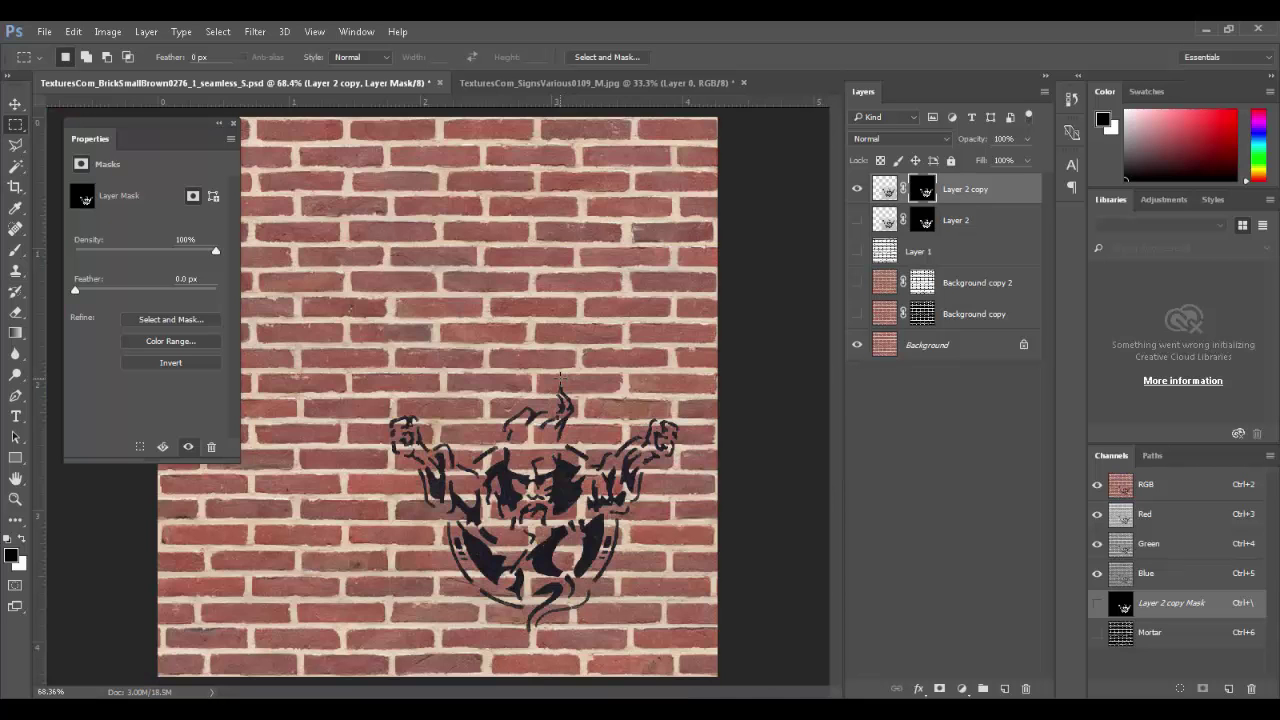
left_click_drag(496, 541, 598, 590)
scroll(594, 603, "down", 5)
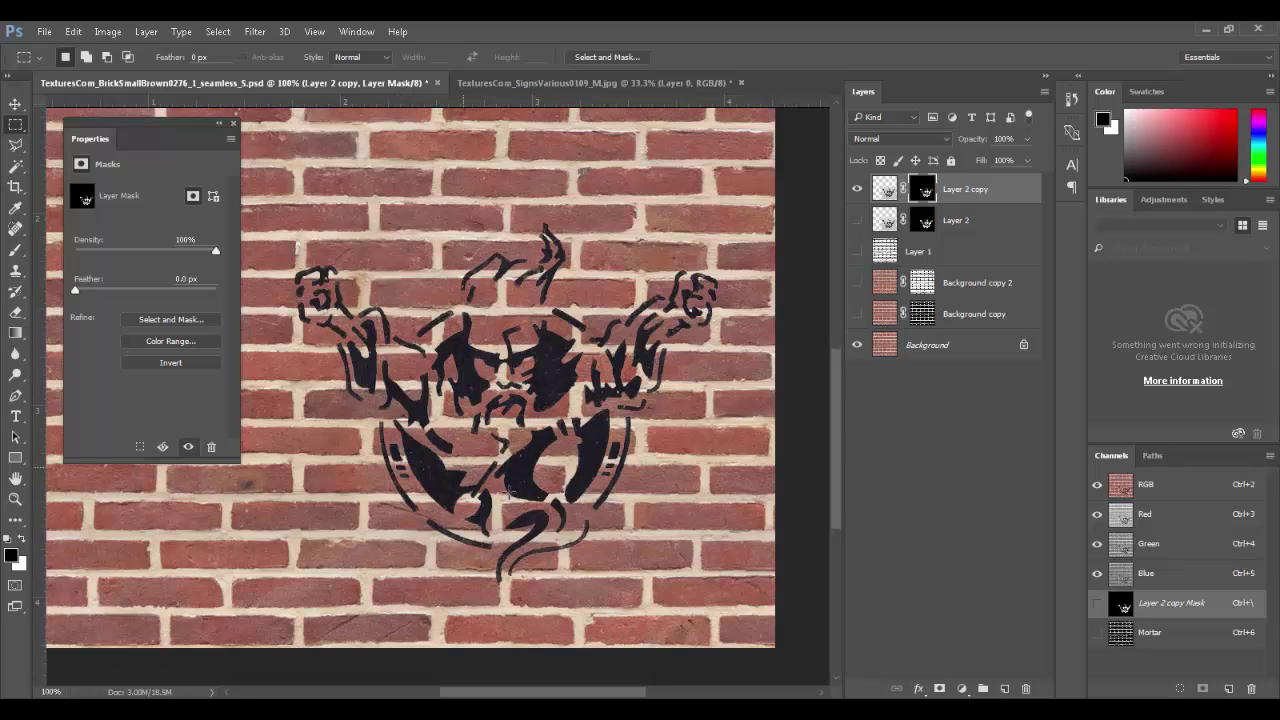
left_click_drag(452, 523, 531, 521)
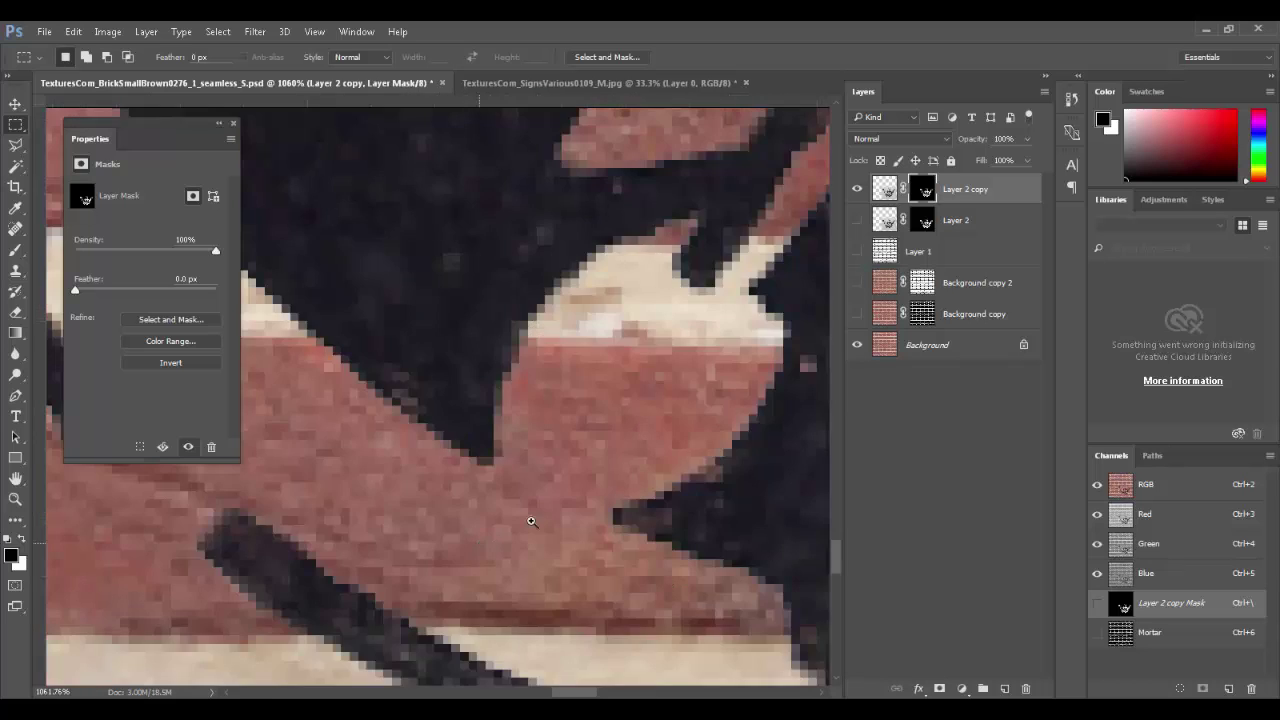
left_click_drag(526, 438, 622, 443)
key("ctrl+space")
key("m")
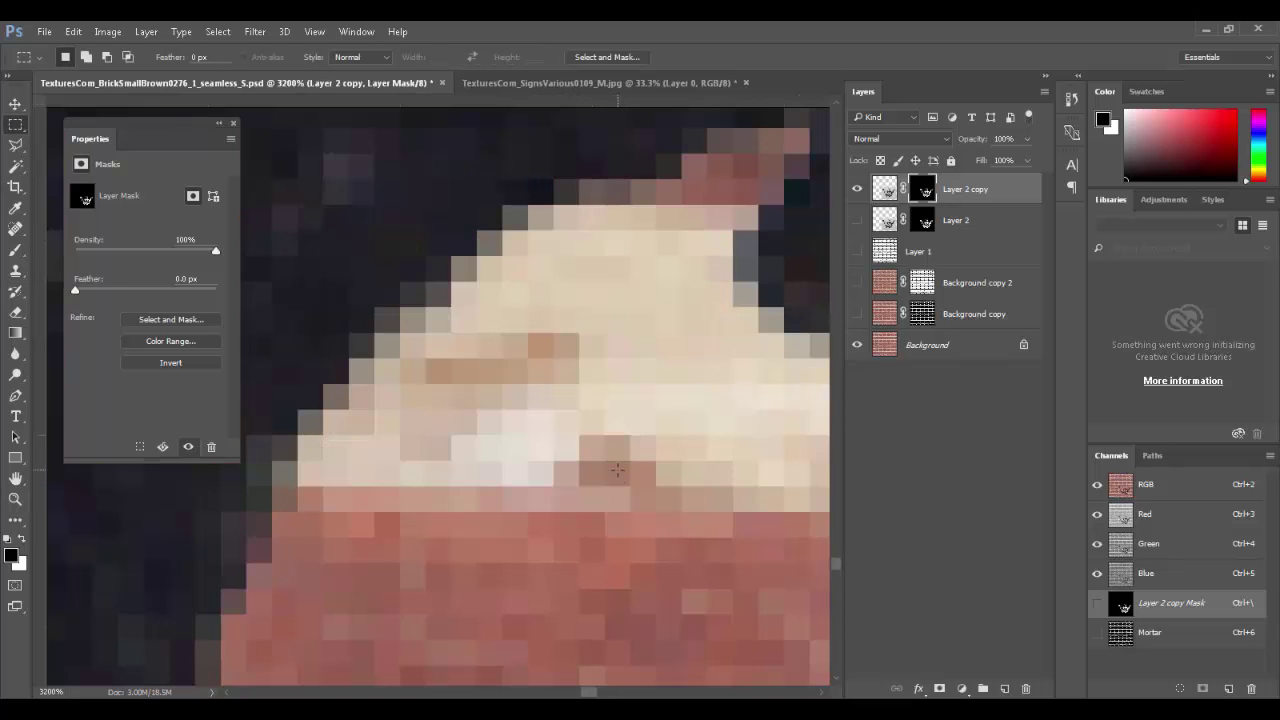
key("ctrl+0")
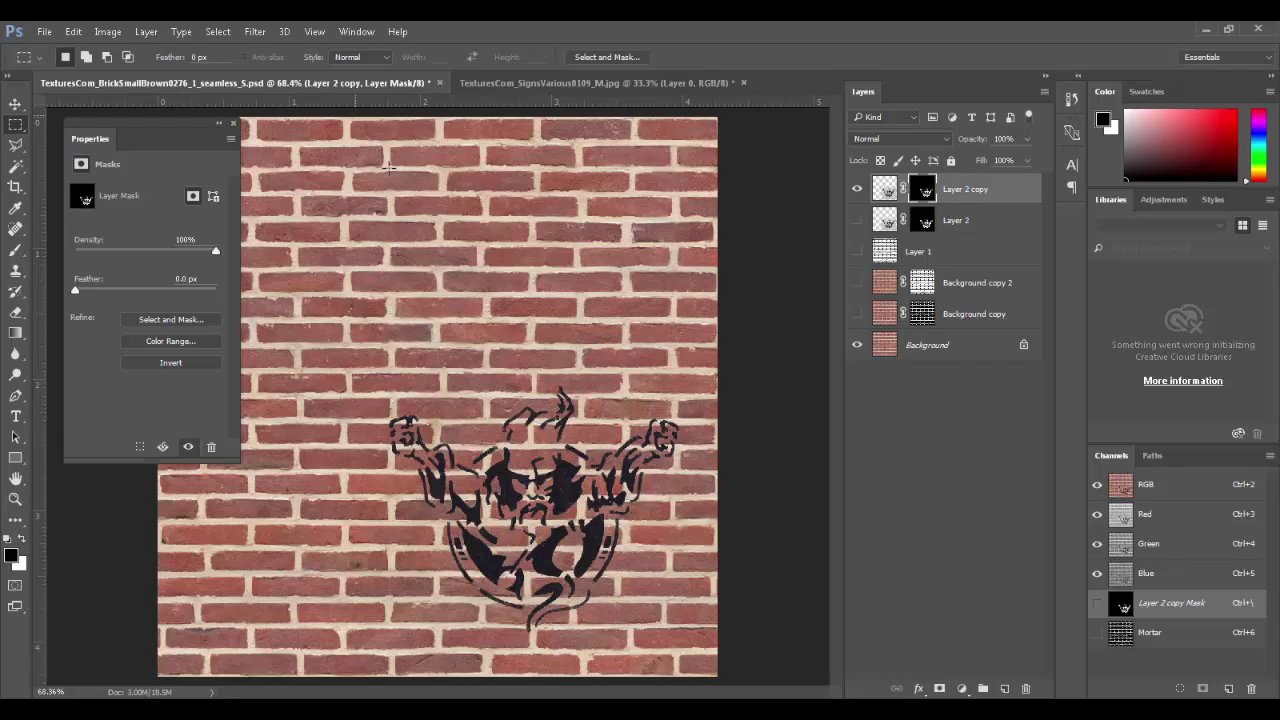
left_click(322, 31)
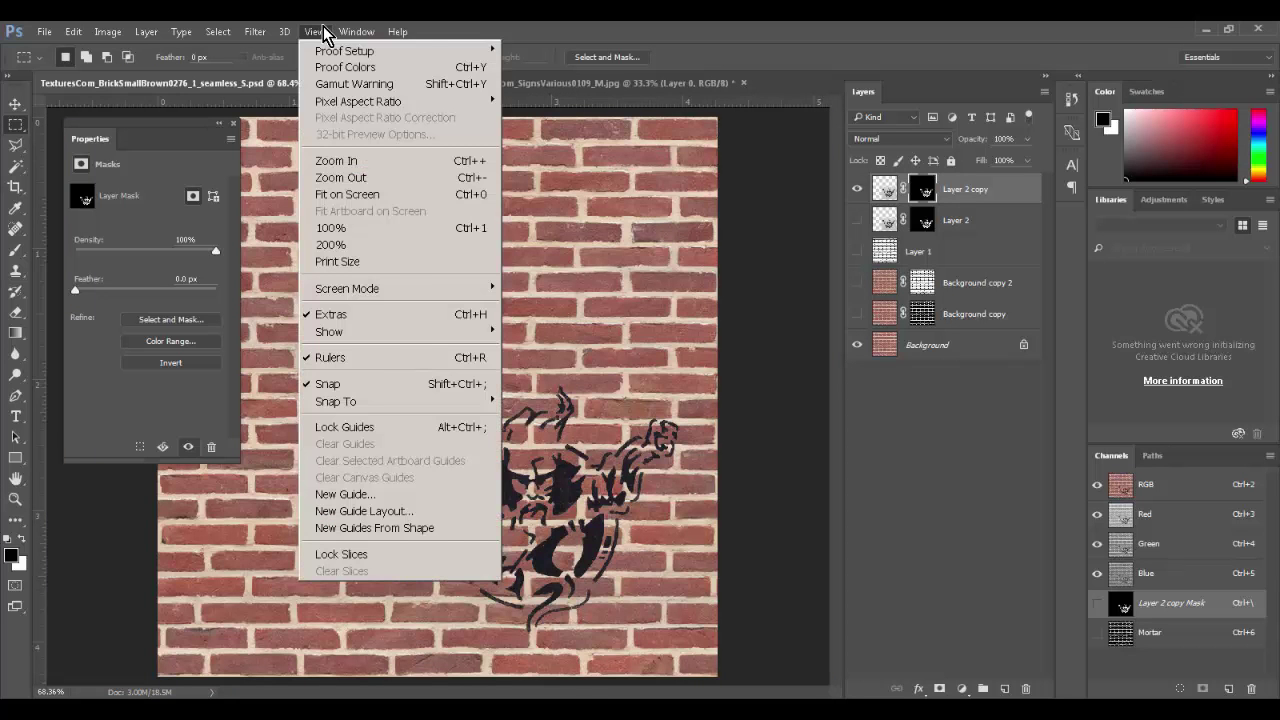
left_click(345, 31)
left_click(318, 31)
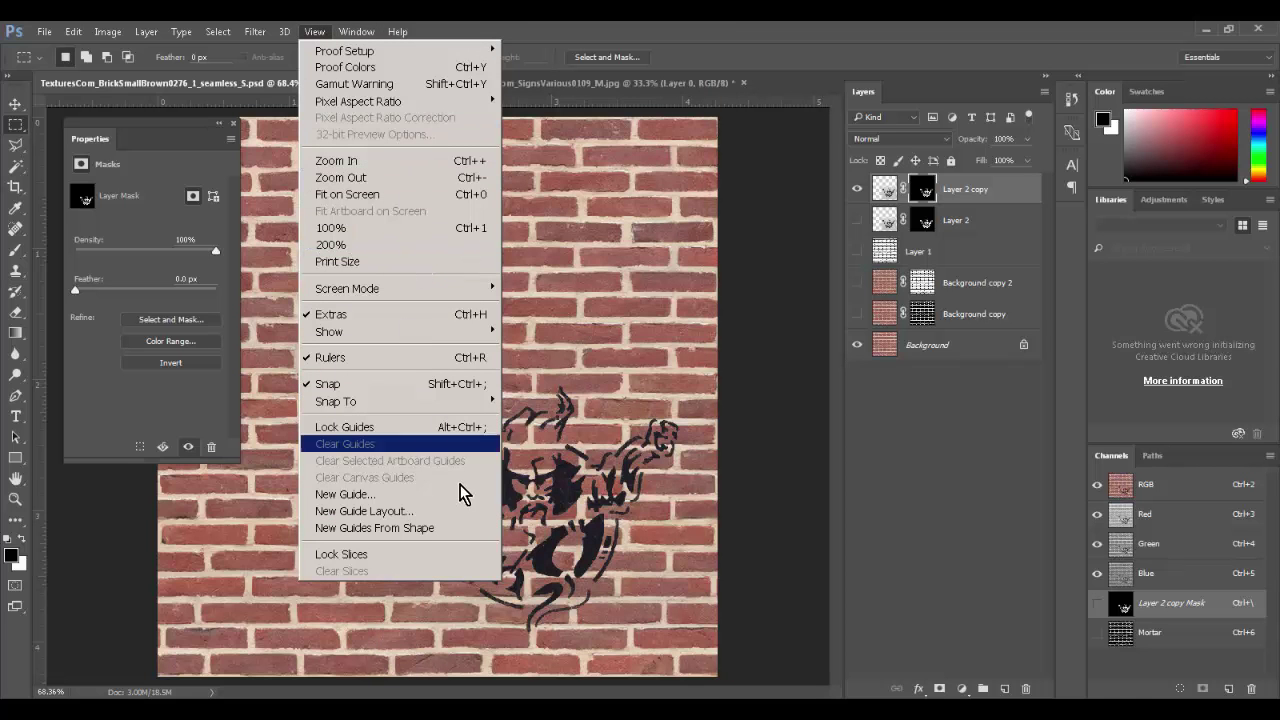
left_click(917, 505)
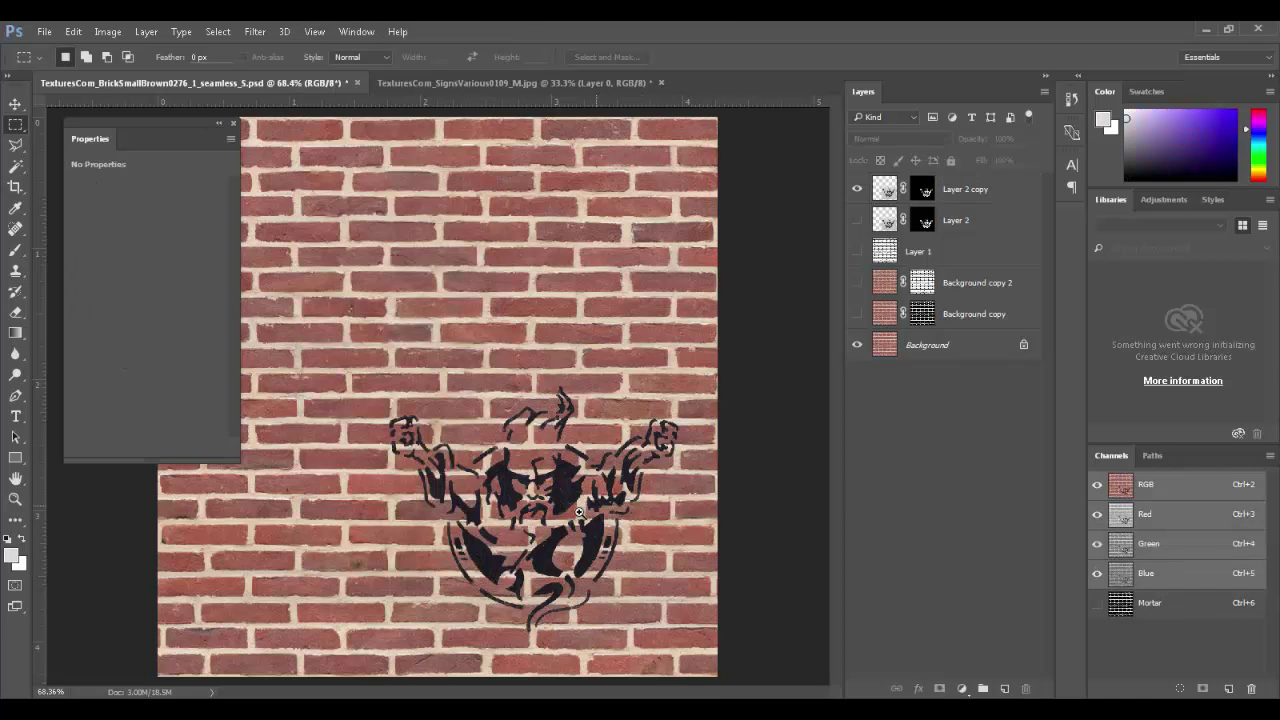
- Move Layer 2 copy between Background copy 2 and Background copy, hide Background, and show both masked Background copies
scroll(578, 512, "up", 3)
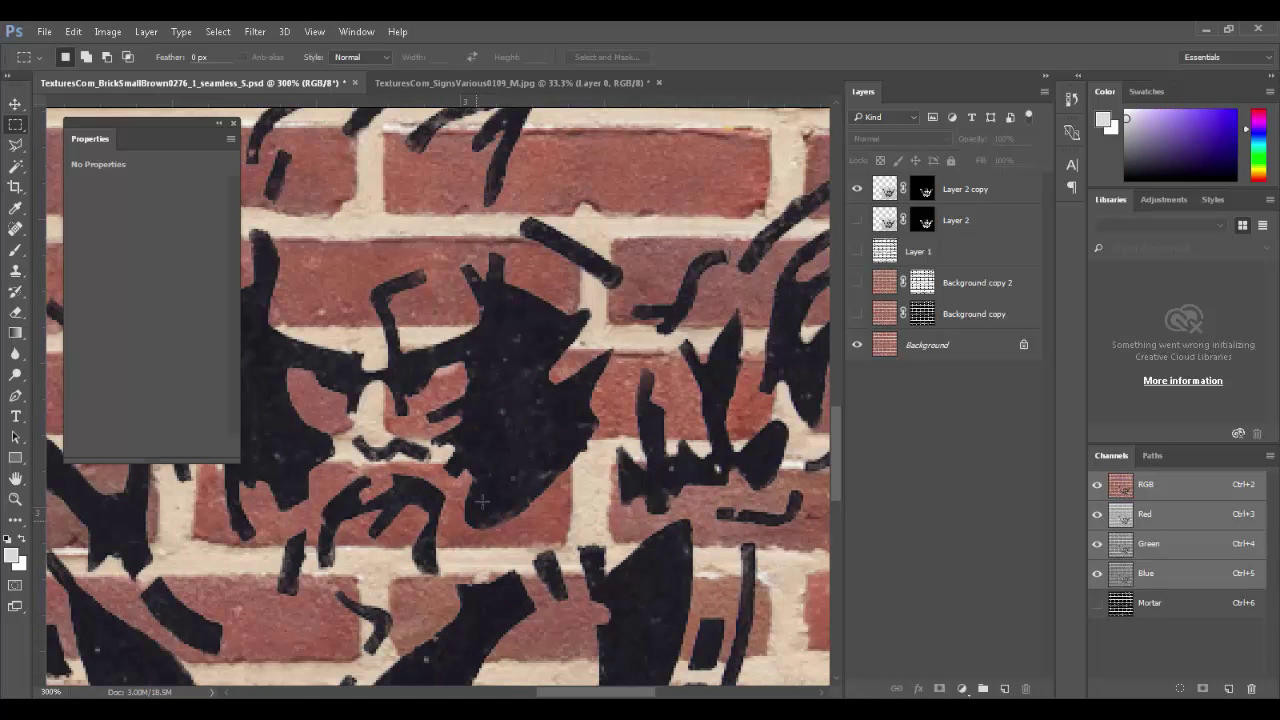
left_click_drag(489, 503, 765, 459)
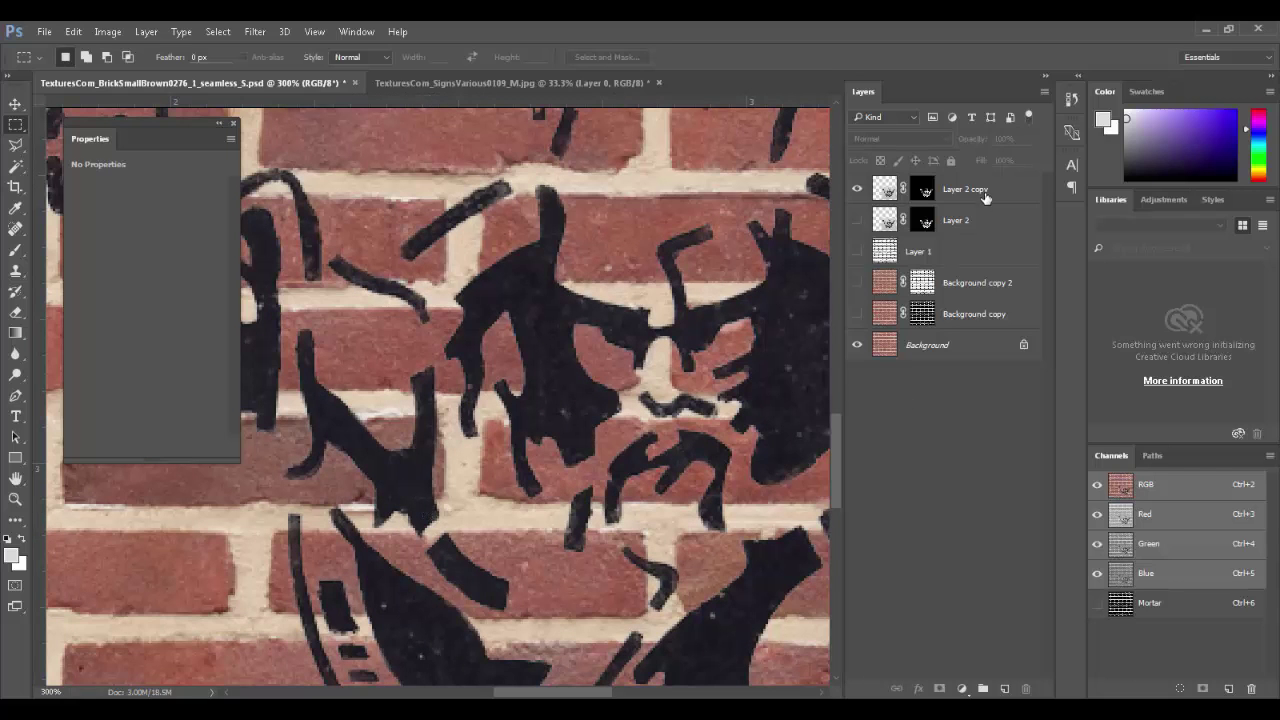
left_click_drag(986, 192, 980, 298)
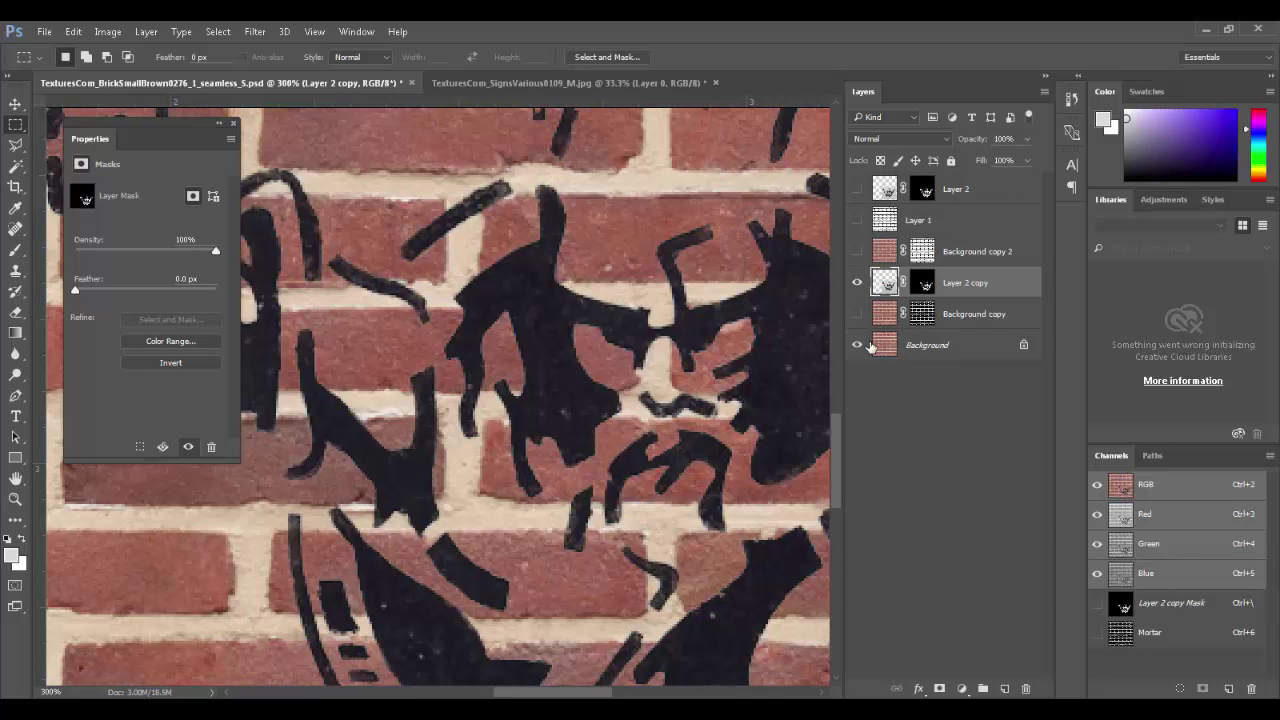
left_click(857, 345)
left_click(856, 314)
left_click(856, 251)
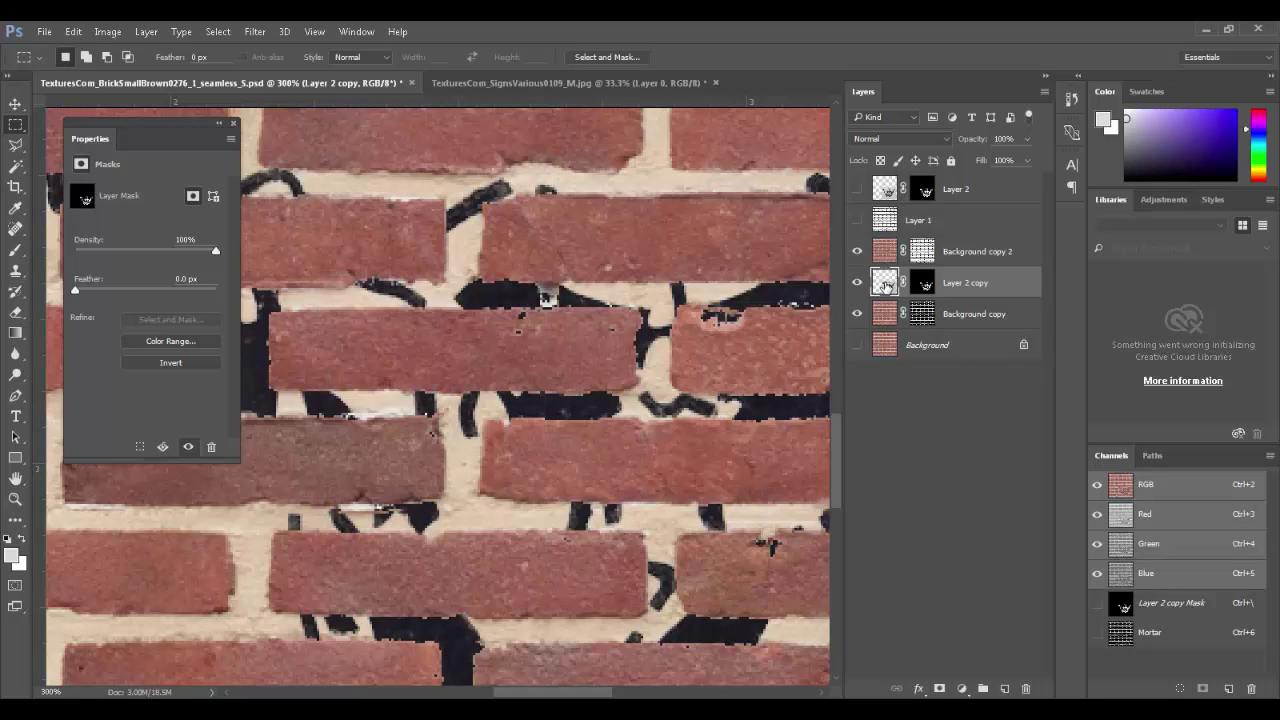
- Duplicate Layer 2 copy, arrange one stencil above Background copy 2 and one beneath it, and show only the upper stencil
left_click_drag(885, 283, 1005, 688)
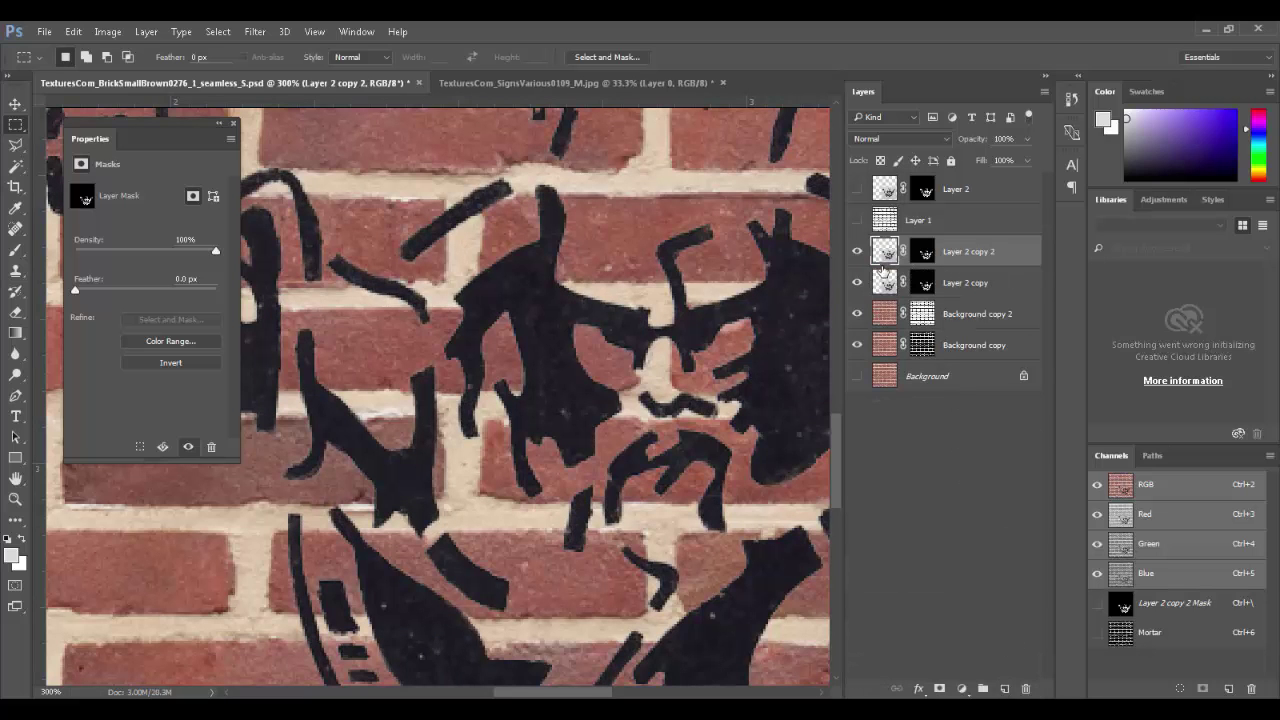
left_click_drag(886, 318, 887, 321)
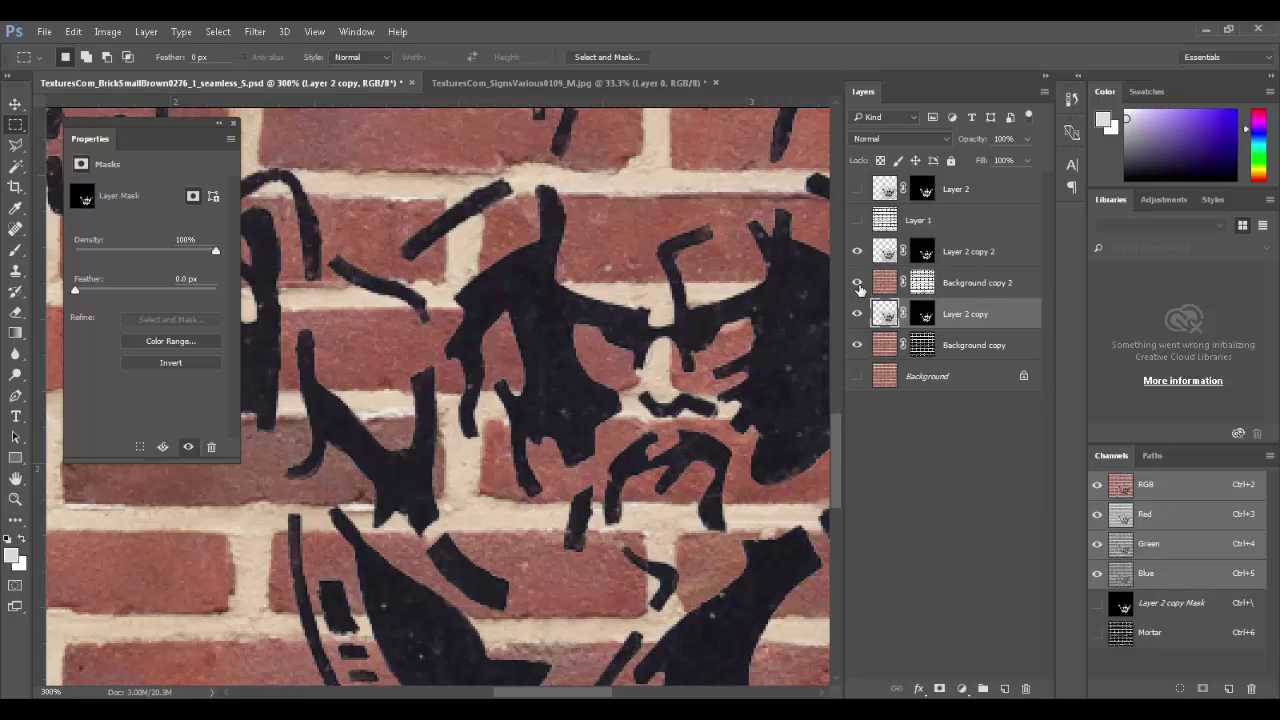
left_click(857, 284)
left_click(857, 345)
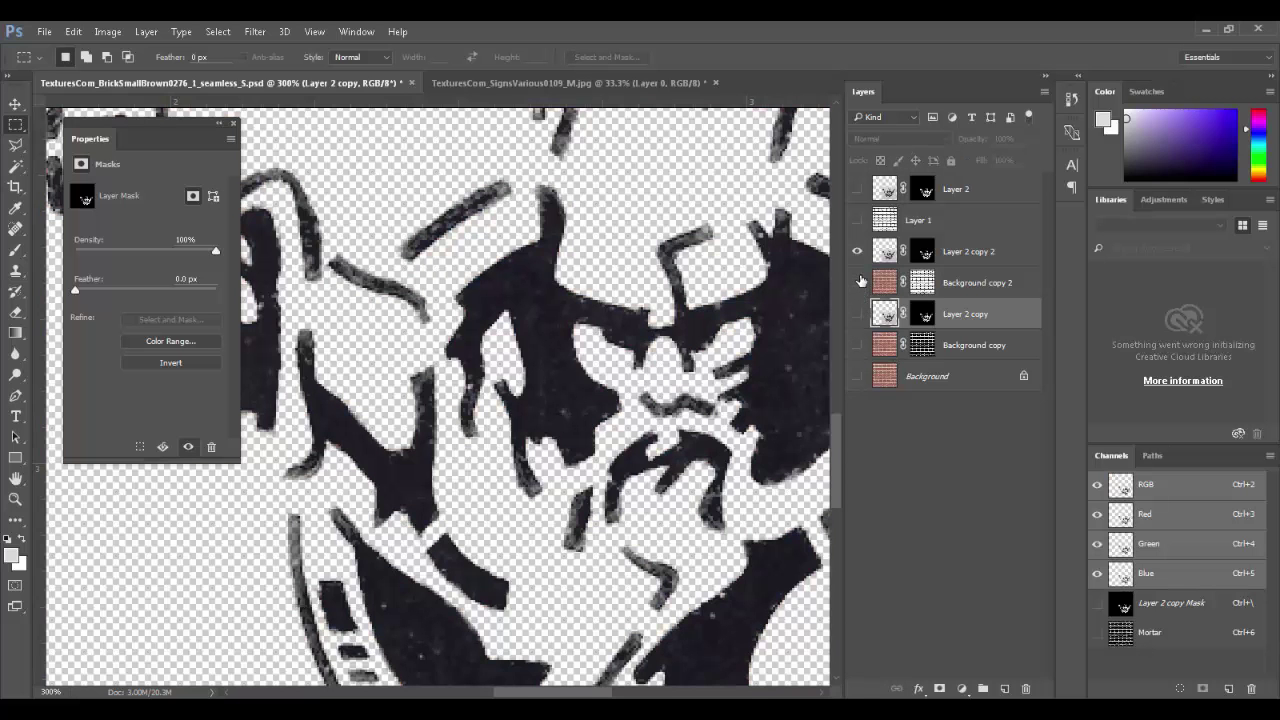
- Show both masked Background copies, moving the visible stencil duplicate between them and the hidden Layer 2 copy beneath Background copy
left_click(857, 282)
left_click_drag(884, 268, 881, 296)
left_click_drag(877, 345, 877, 348)
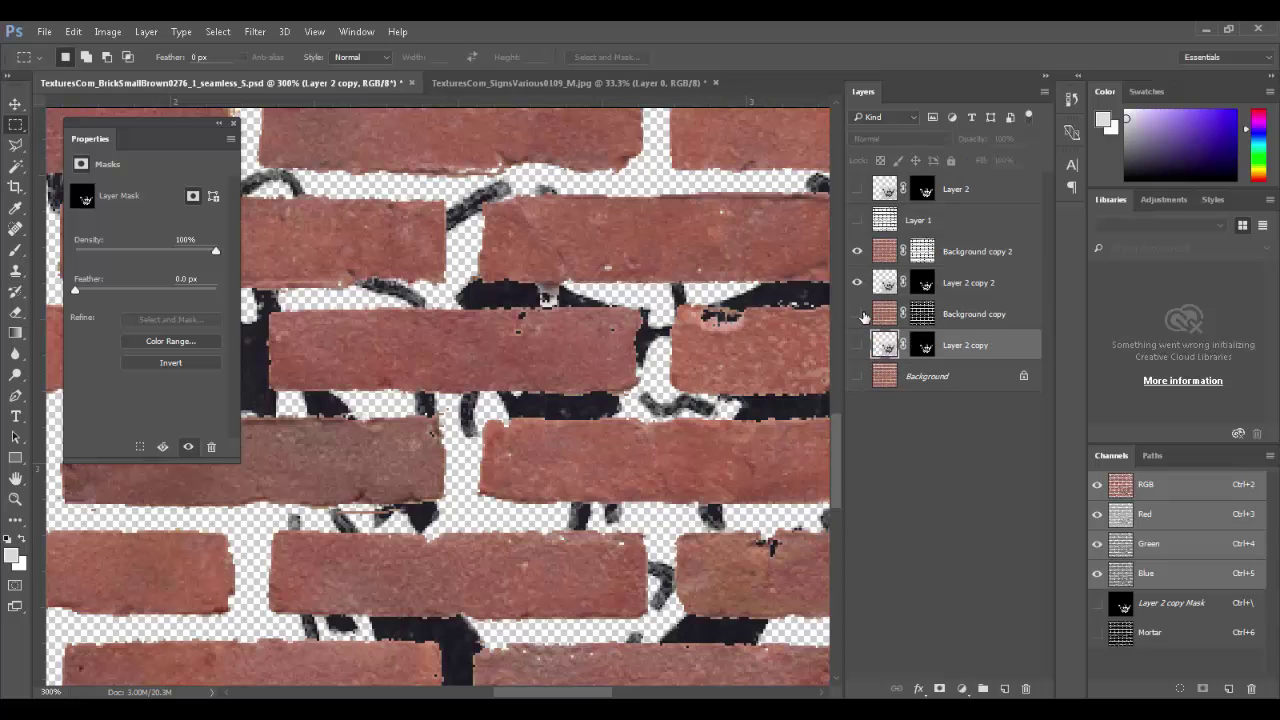
left_click(860, 315)
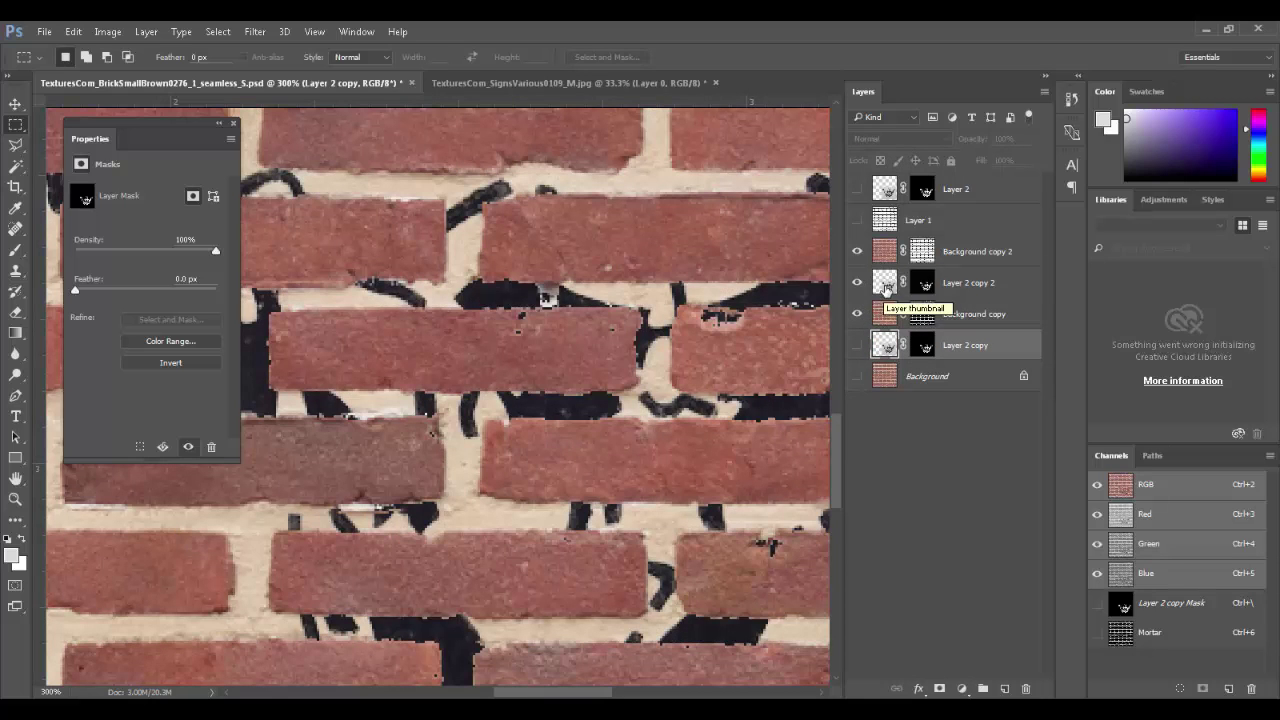
- Place Layer 2 copy 2 above Background copy 2 and Layer 2 copy above Background copy, clipping Layer 2 copy 2 to Background copy 2
left_click_drag(885, 287, 885, 245)
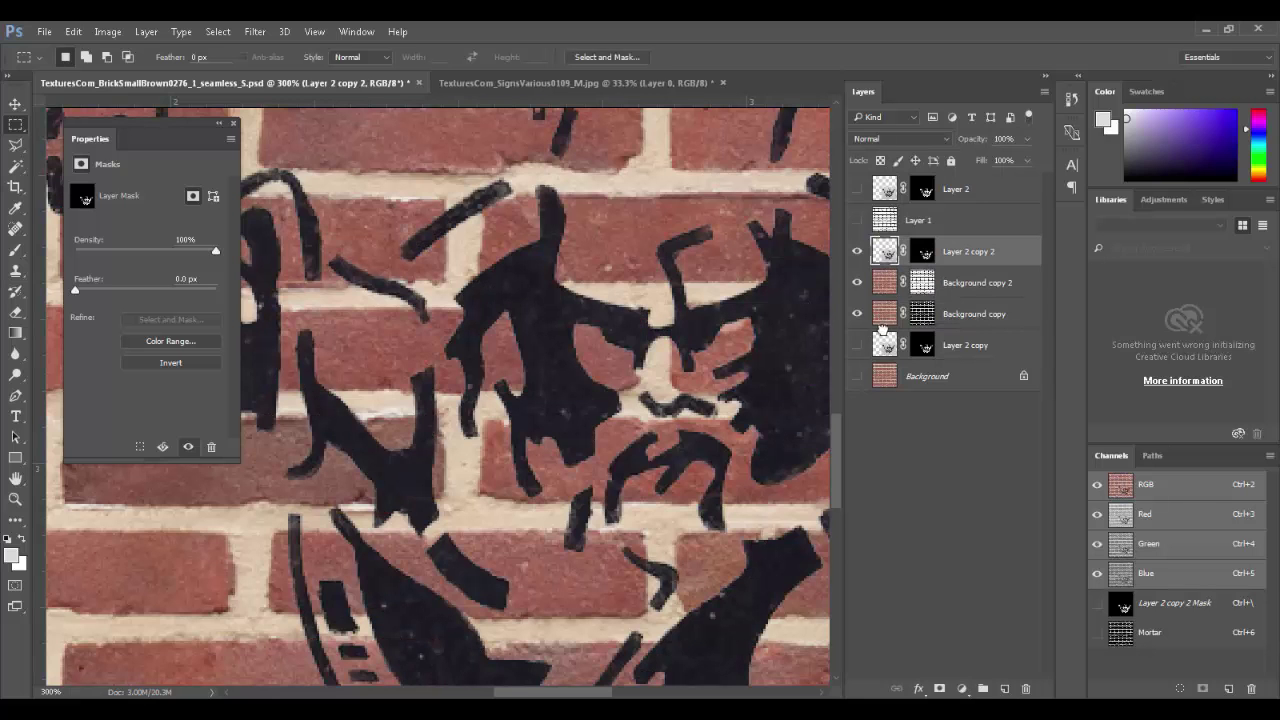
left_click_drag(884, 350, 858, 345)
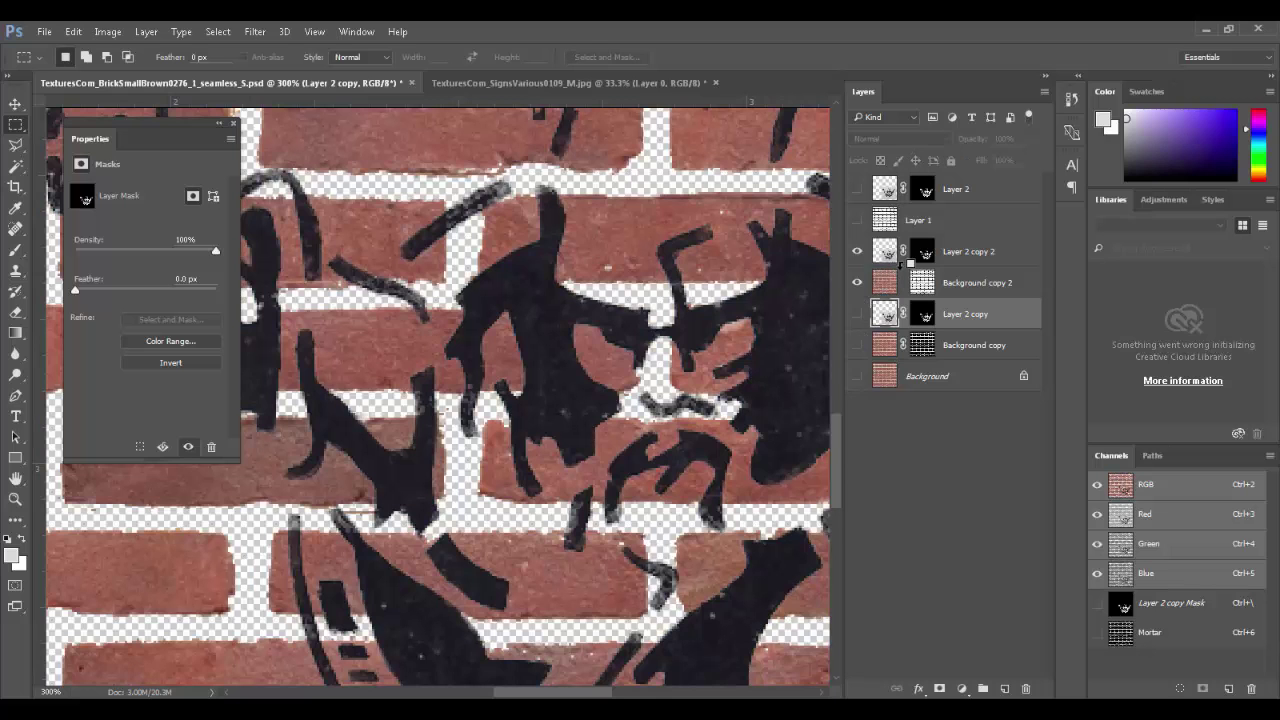
left_click(910, 262, "alt")
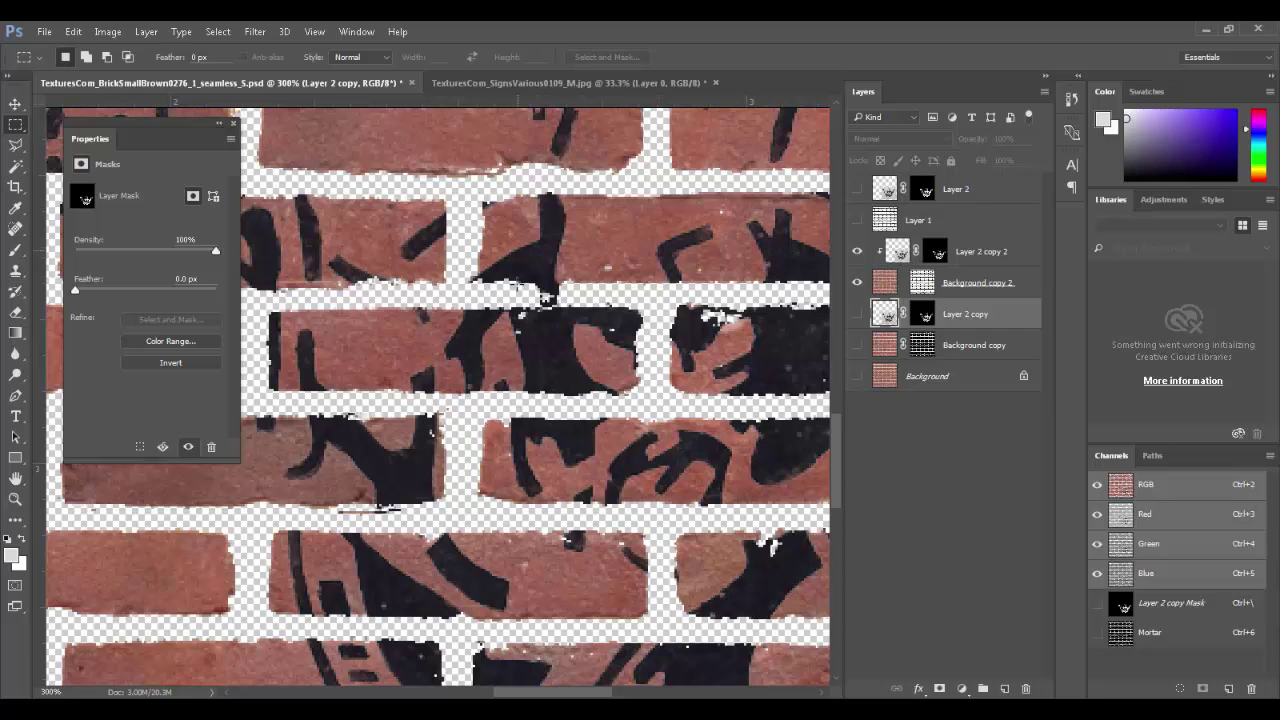
- Show Layer 2 copy and Background copy, and clip Layer 2 copy to Background copy
left_click(856, 313)
left_click(856, 344)
key("ctrl+alt+g")
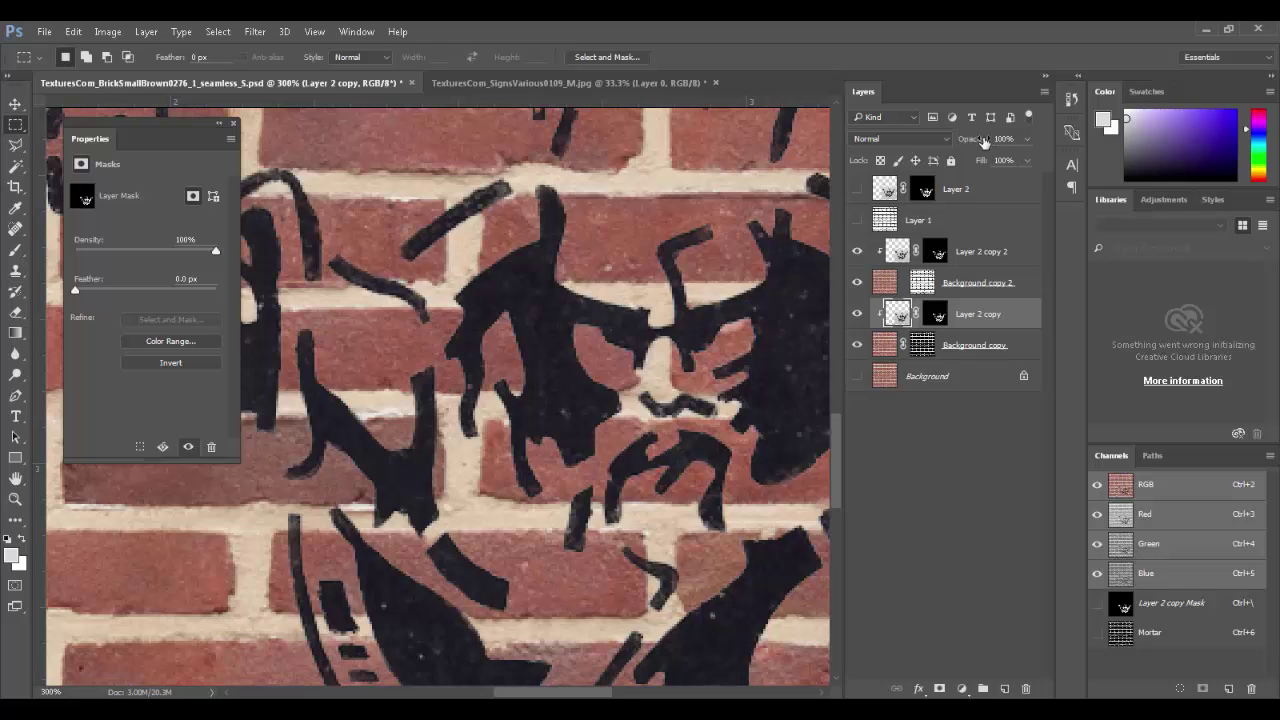
- Try 62% opacity on Layer 2 copy over the mortar and restore it to 100%
left_click_drag(984, 141, 968, 145)
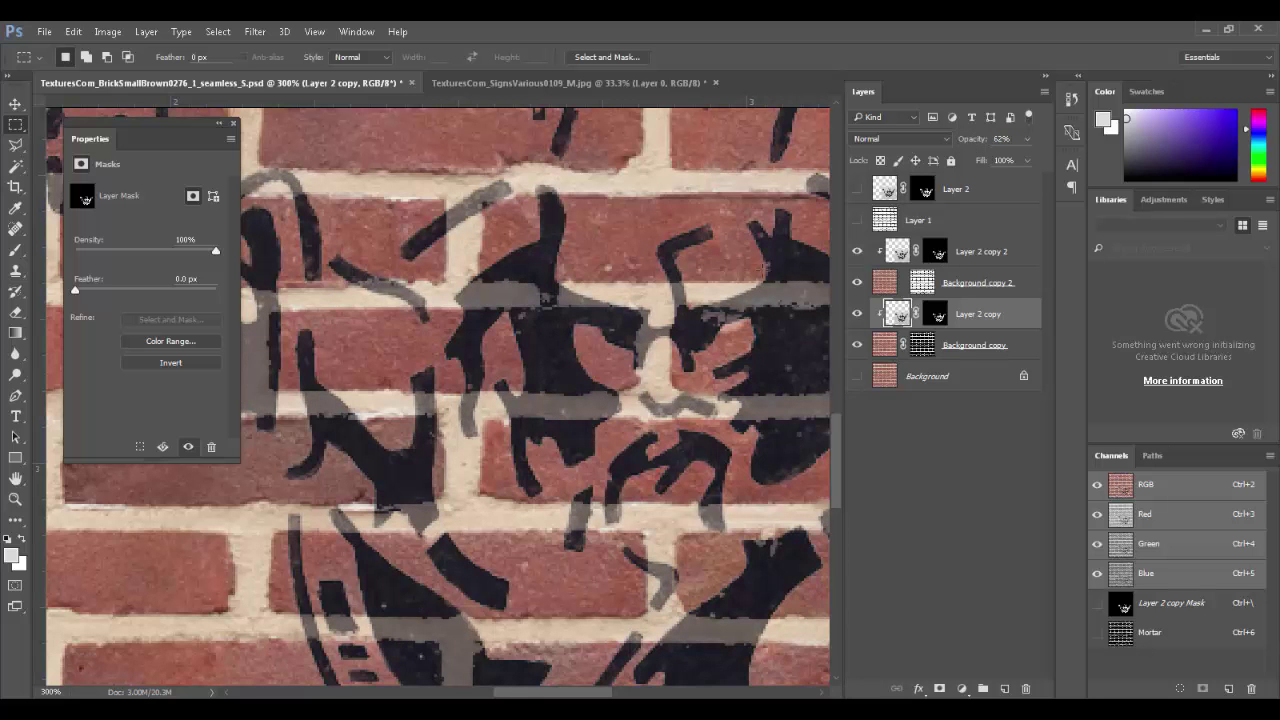
key("ctrl+1")
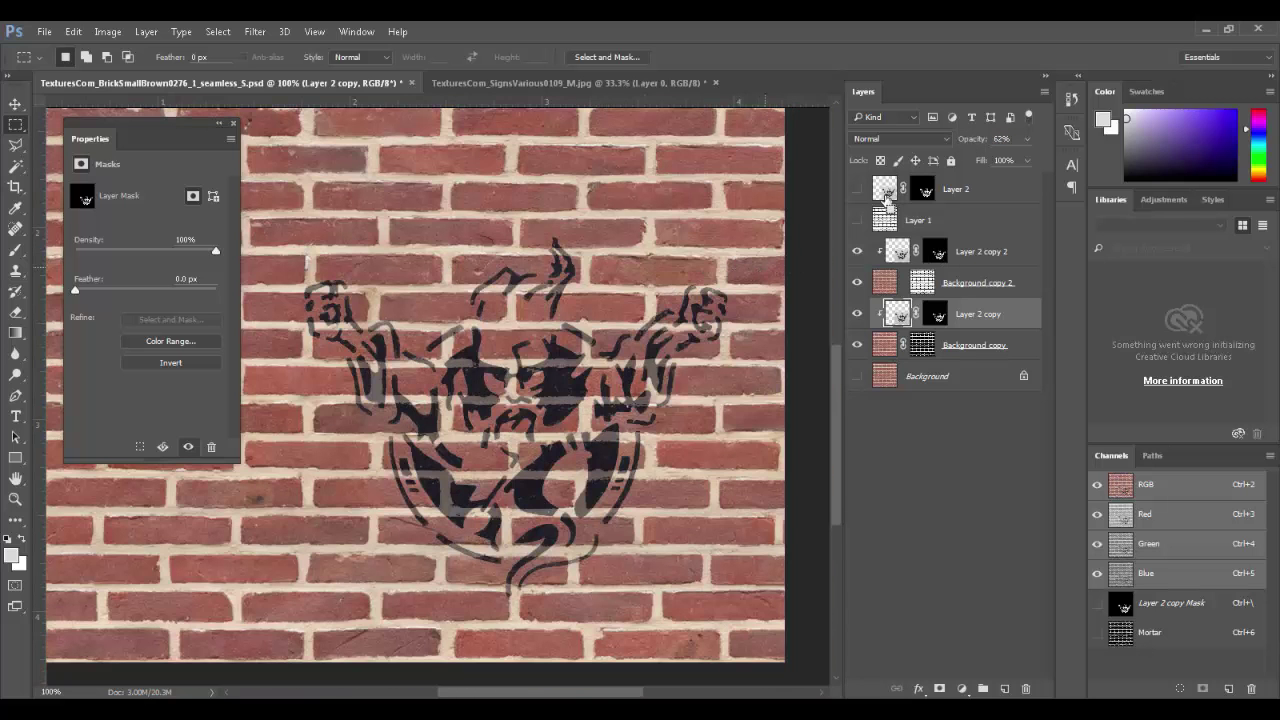
left_click_drag(972, 140, 1109, 146)
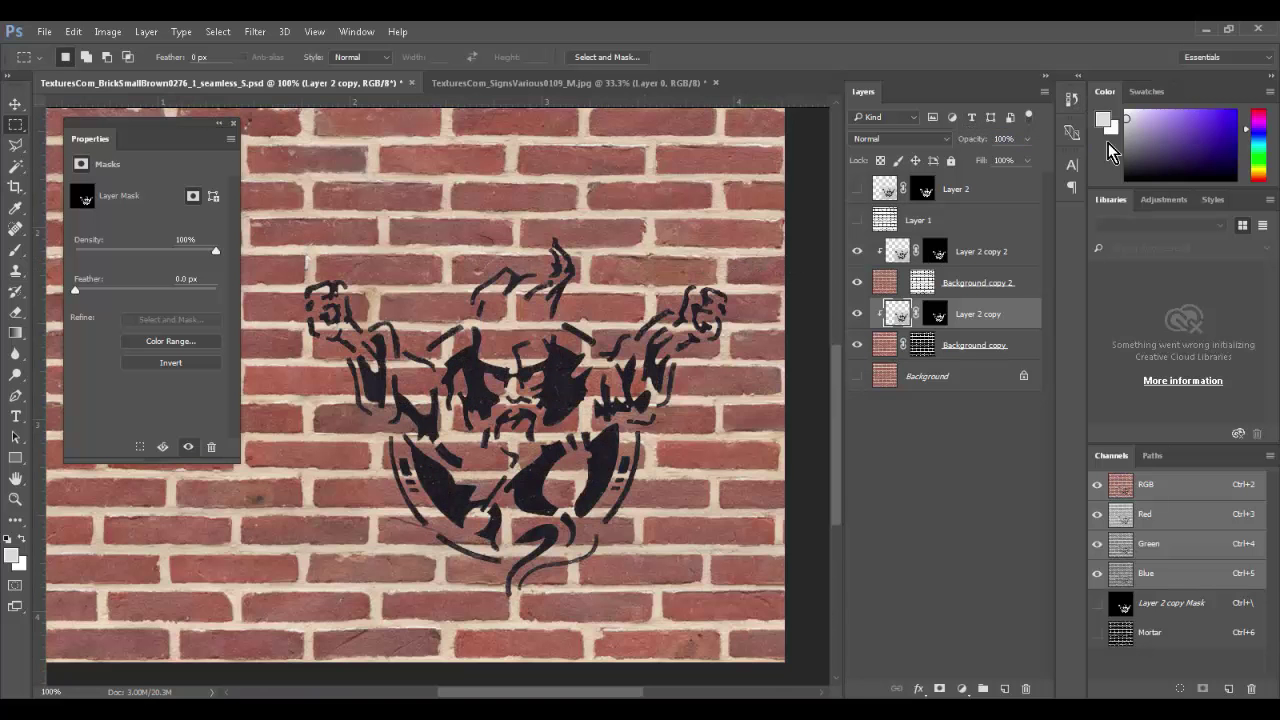
- Inspect the clipped stencil up close and compare the wall with Layer 2 copy hidden and shown
scroll(568, 425, "up", 5)
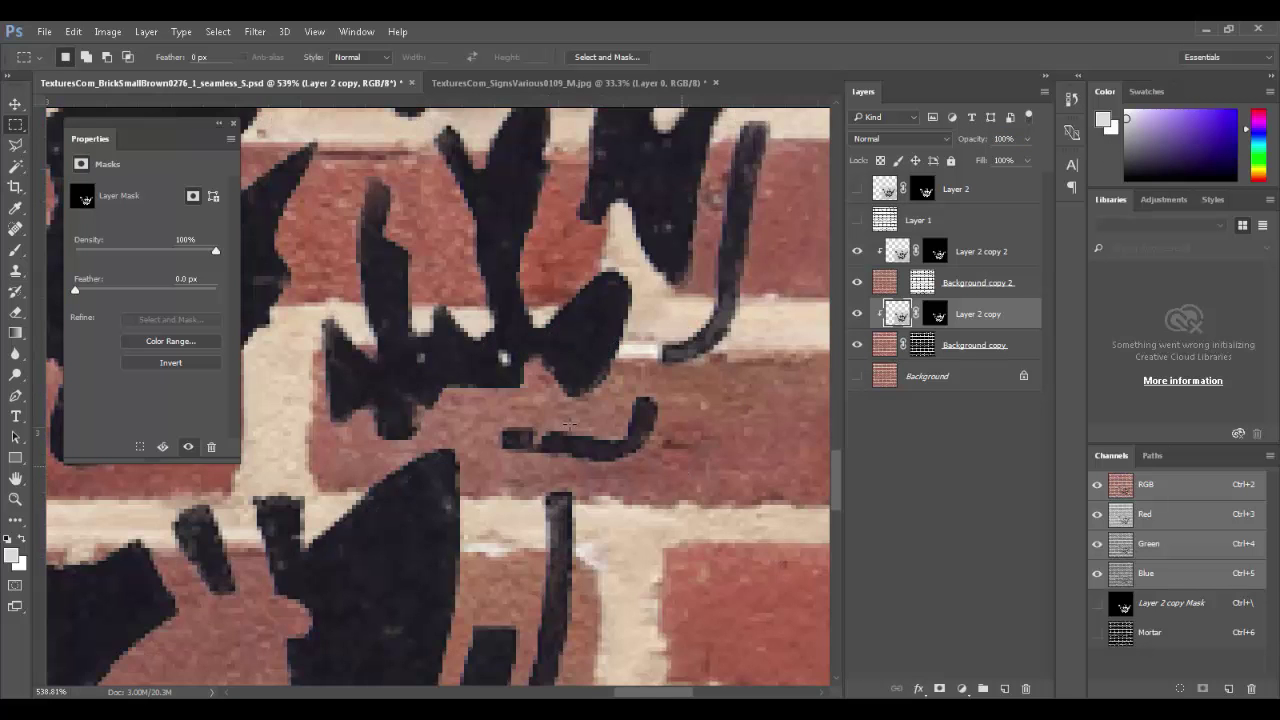
scroll(635, 447, "down", 4)
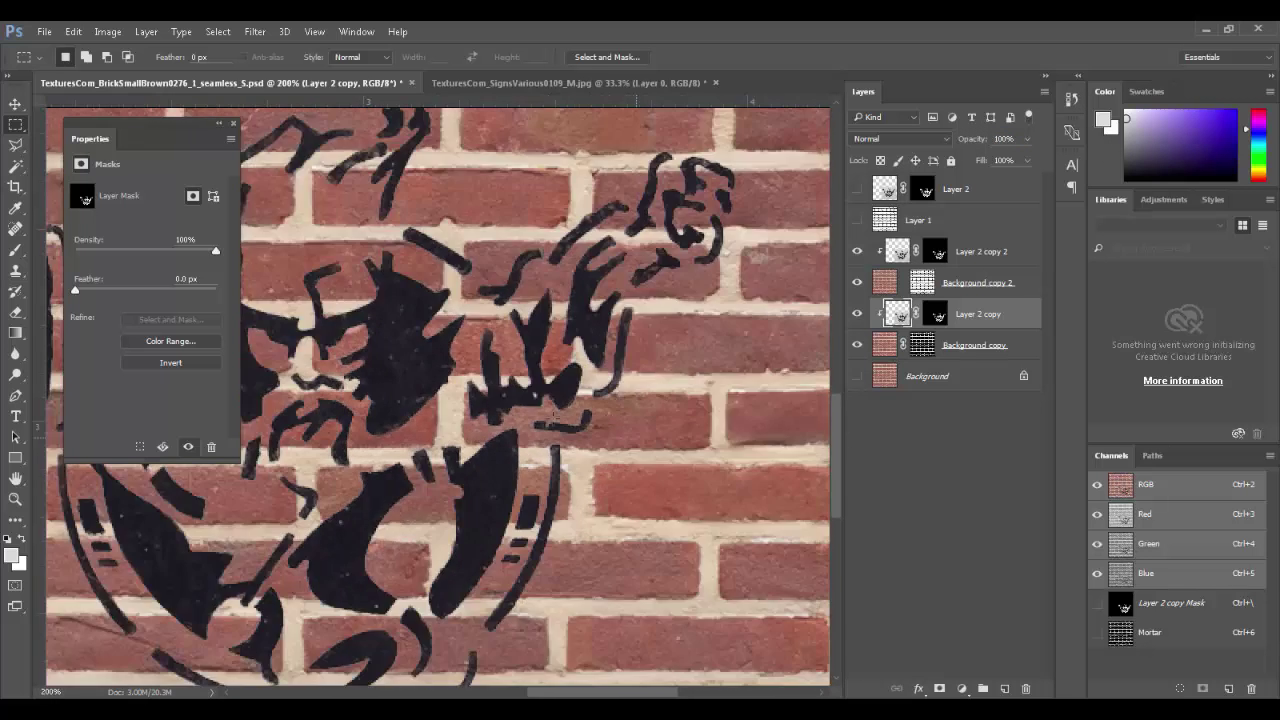
left_click_drag(647, 410, 862, 395)
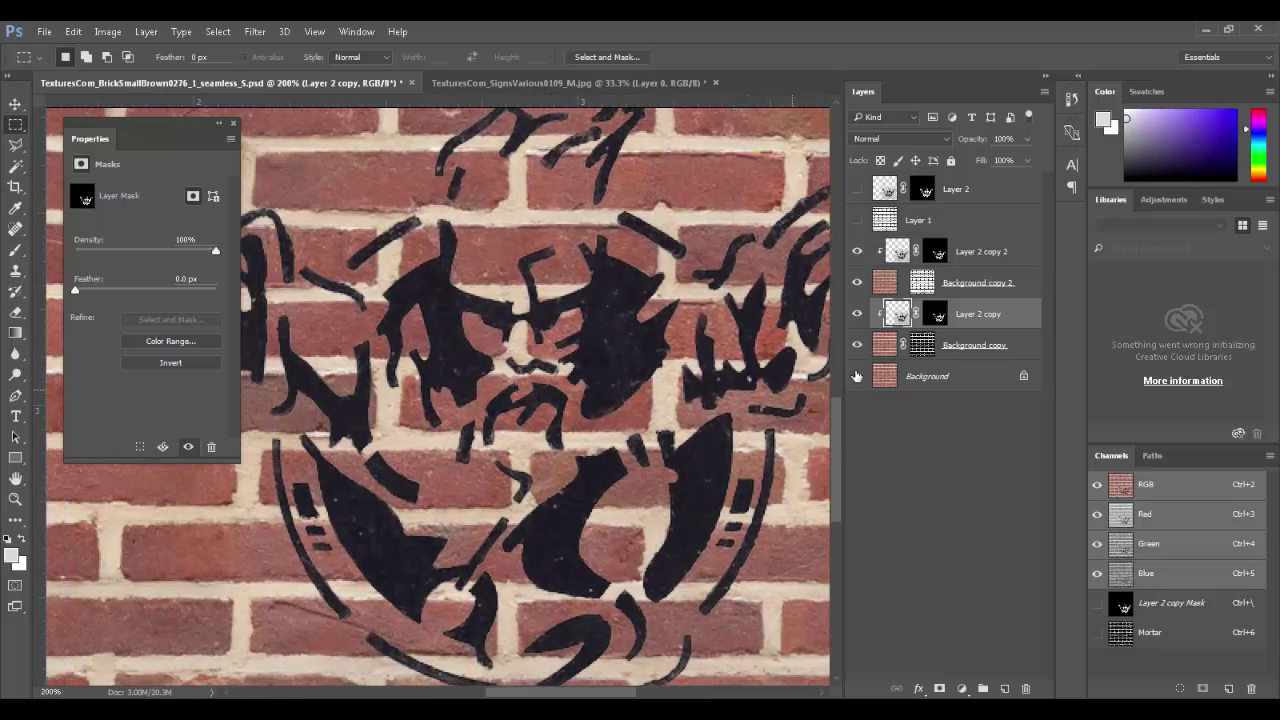
left_click(856, 315)
left_click(856, 315)
left_click(856, 315)
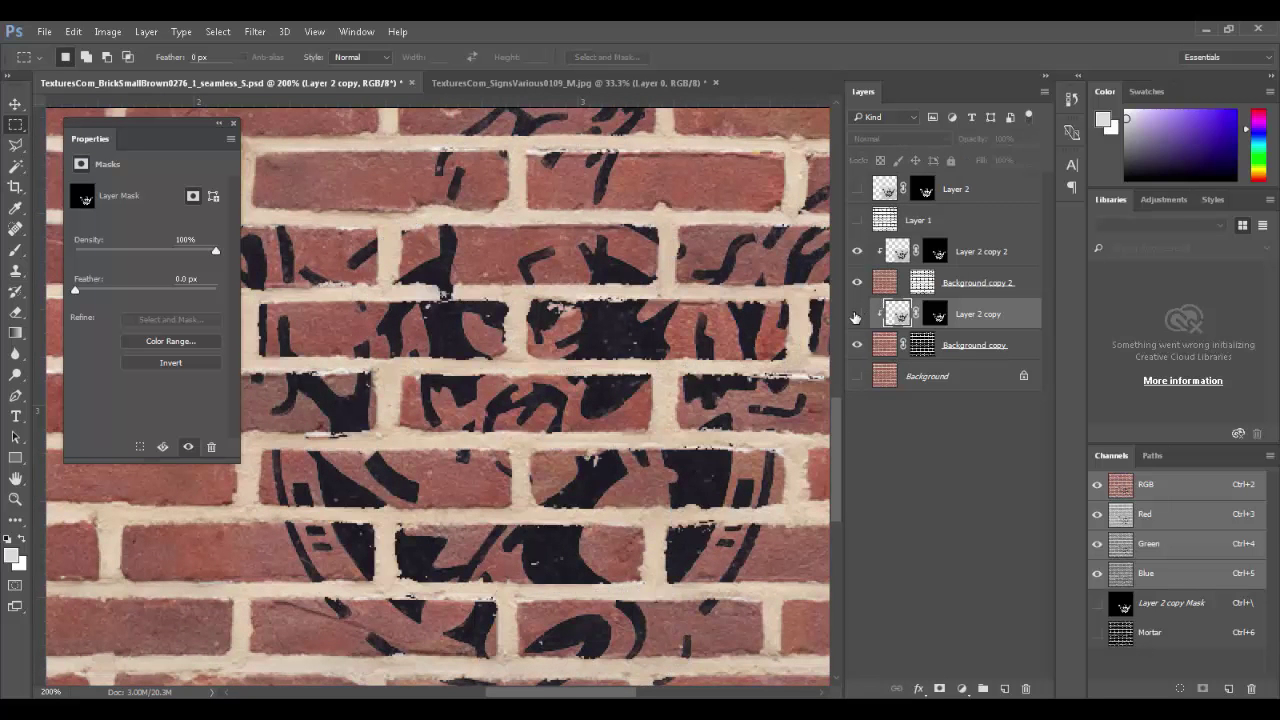
left_click(855, 316)
- Go through the blend modes for Layer 2 copy and set it to Hard Light
left_click(886, 152)
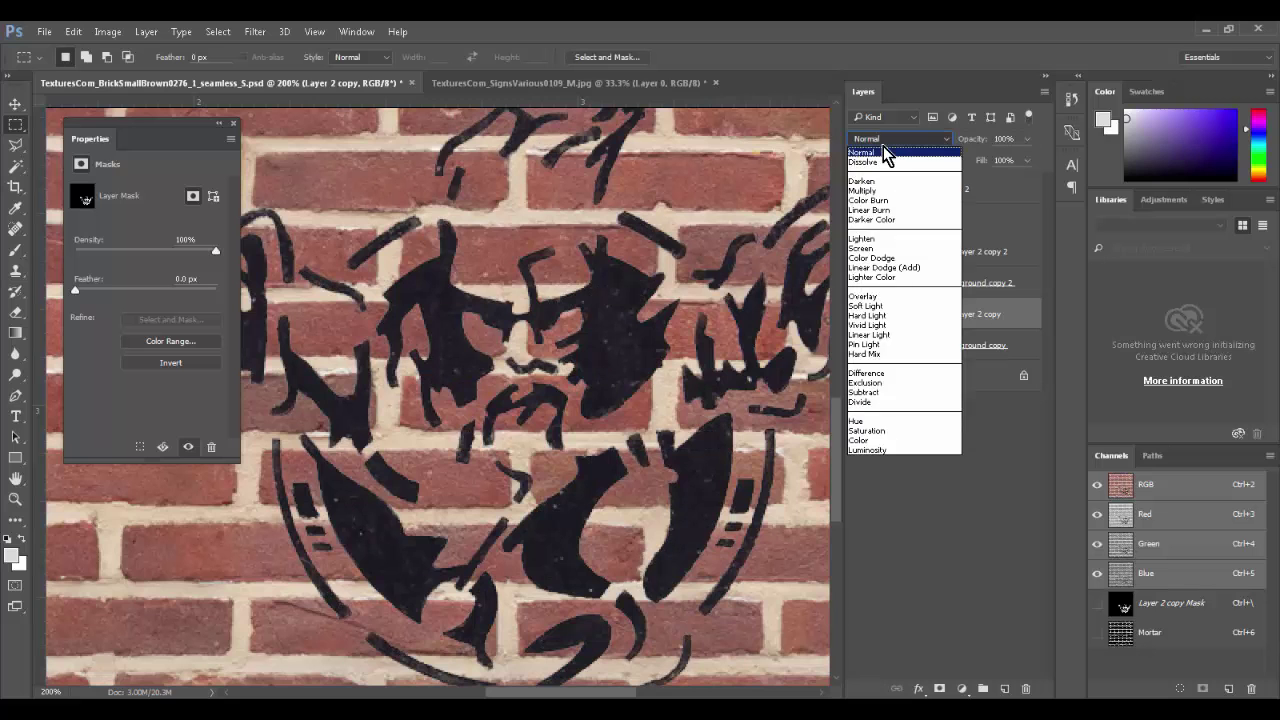
left_click(884, 150)
scroll(884, 150, "down", 4)
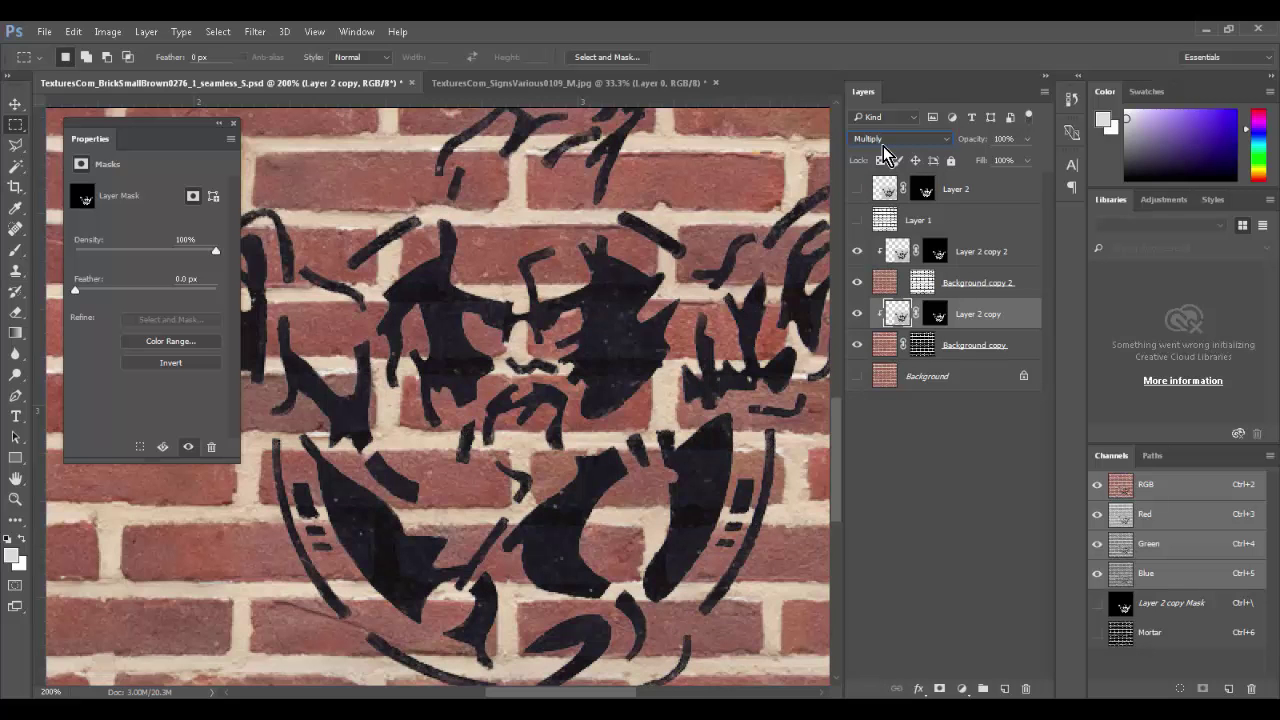
scroll(884, 150, "down", 1)
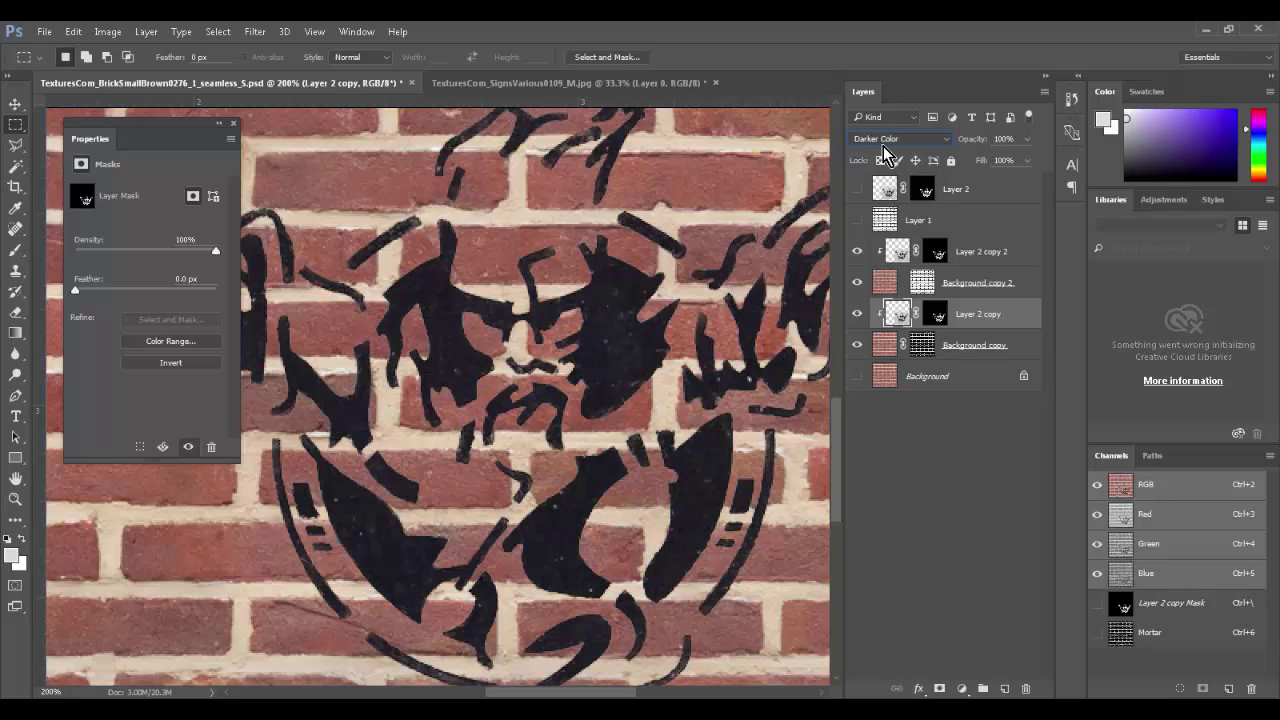
scroll(884, 150, "down", 4)
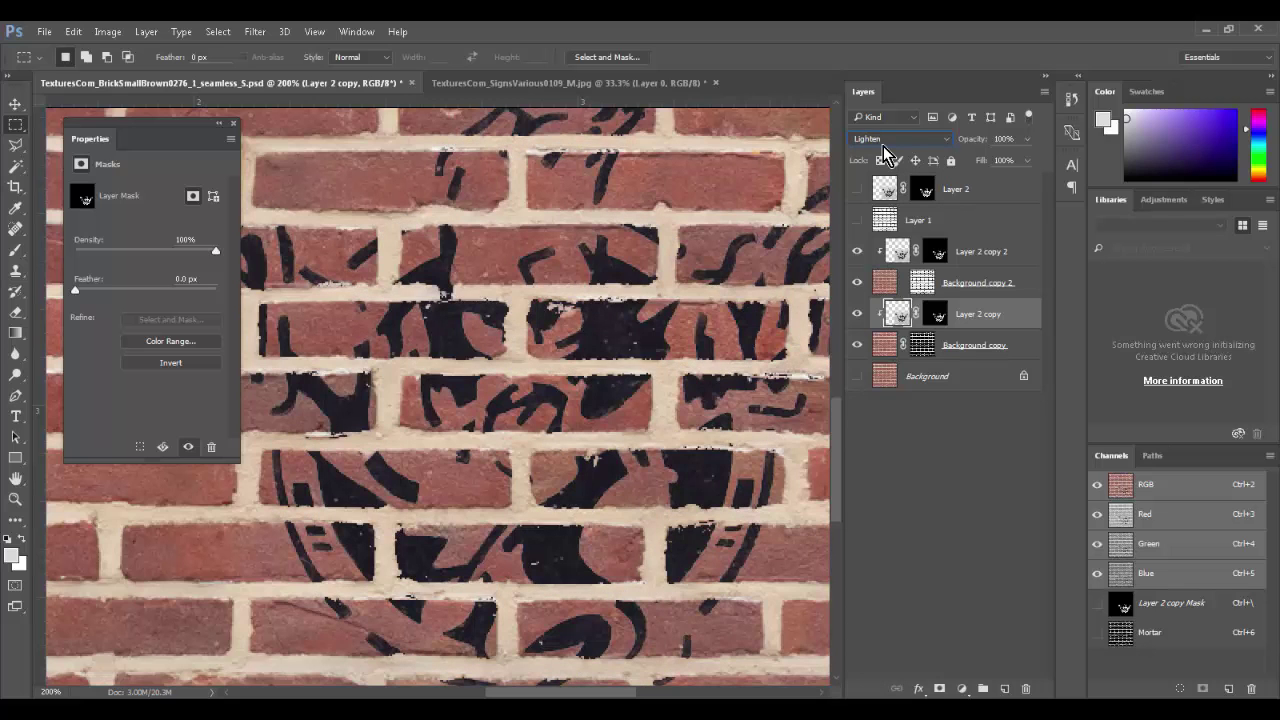
scroll(884, 150, "down", 4)
scroll(884, 150, "down", 1)
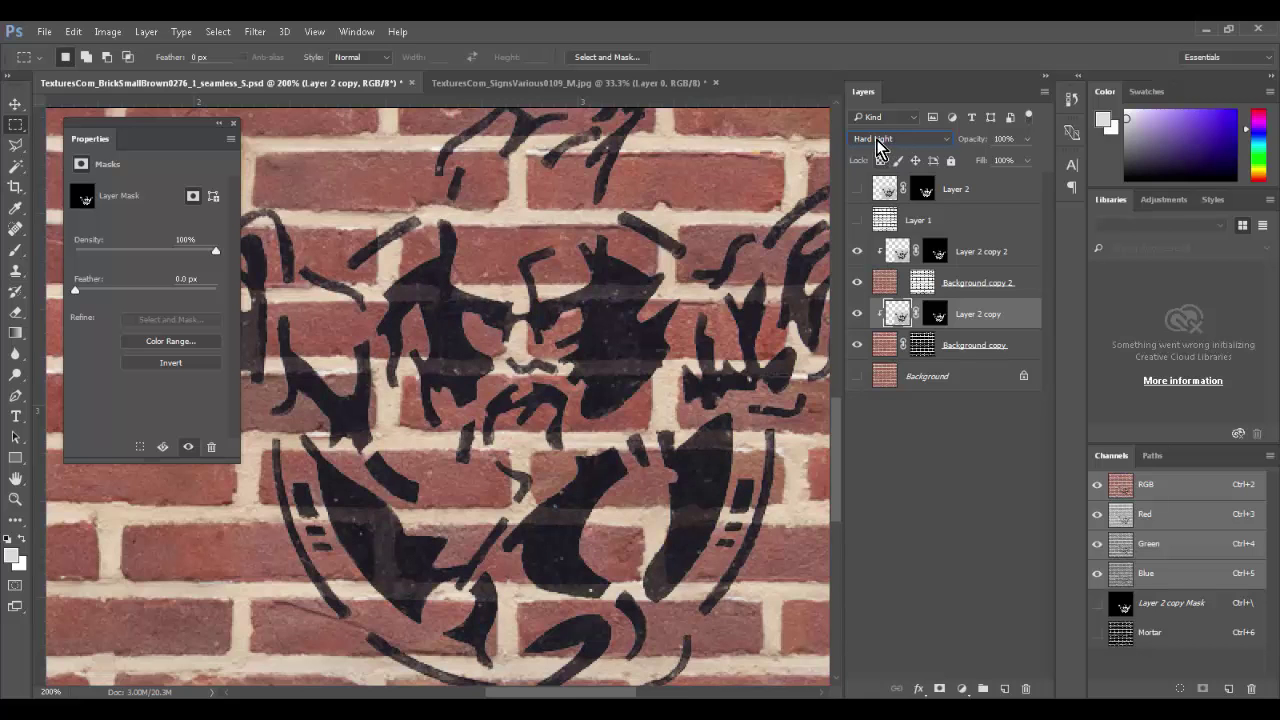
- Try Hard Light and other blend modes on Layer 2 copy 2 and set it to Darker Color
left_click(938, 254)
left_click(890, 140)
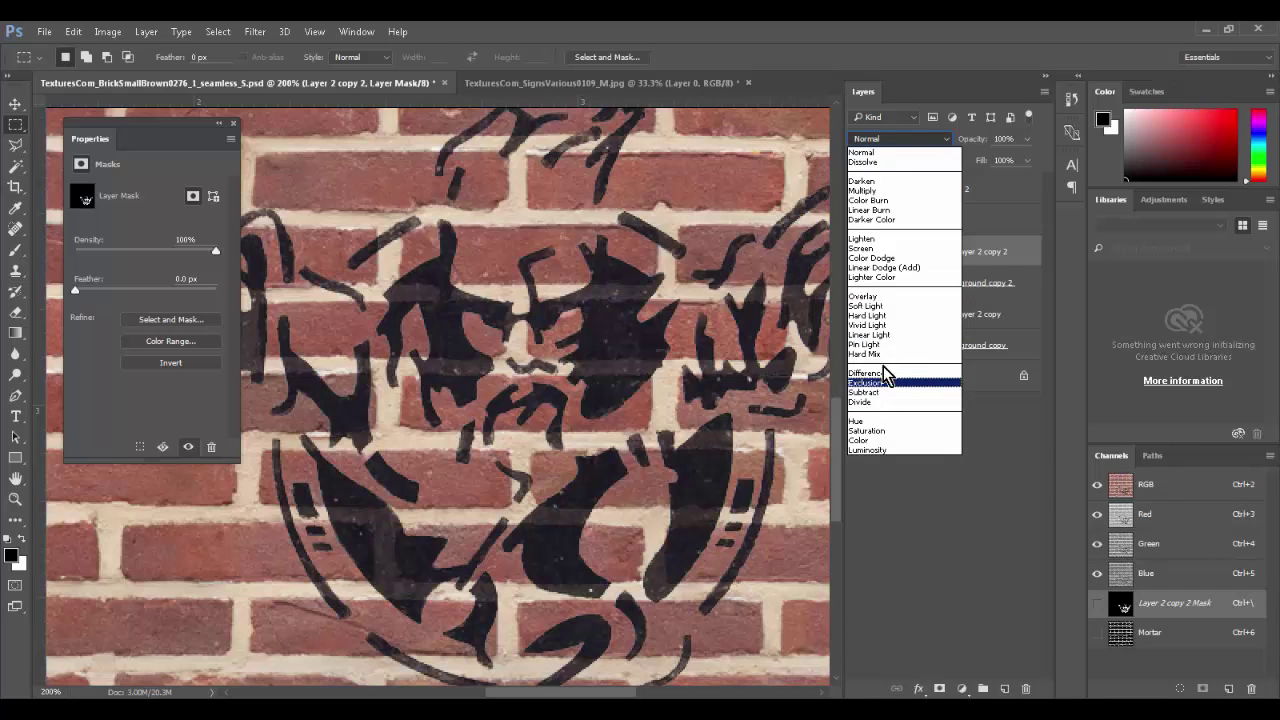
left_click(884, 316)
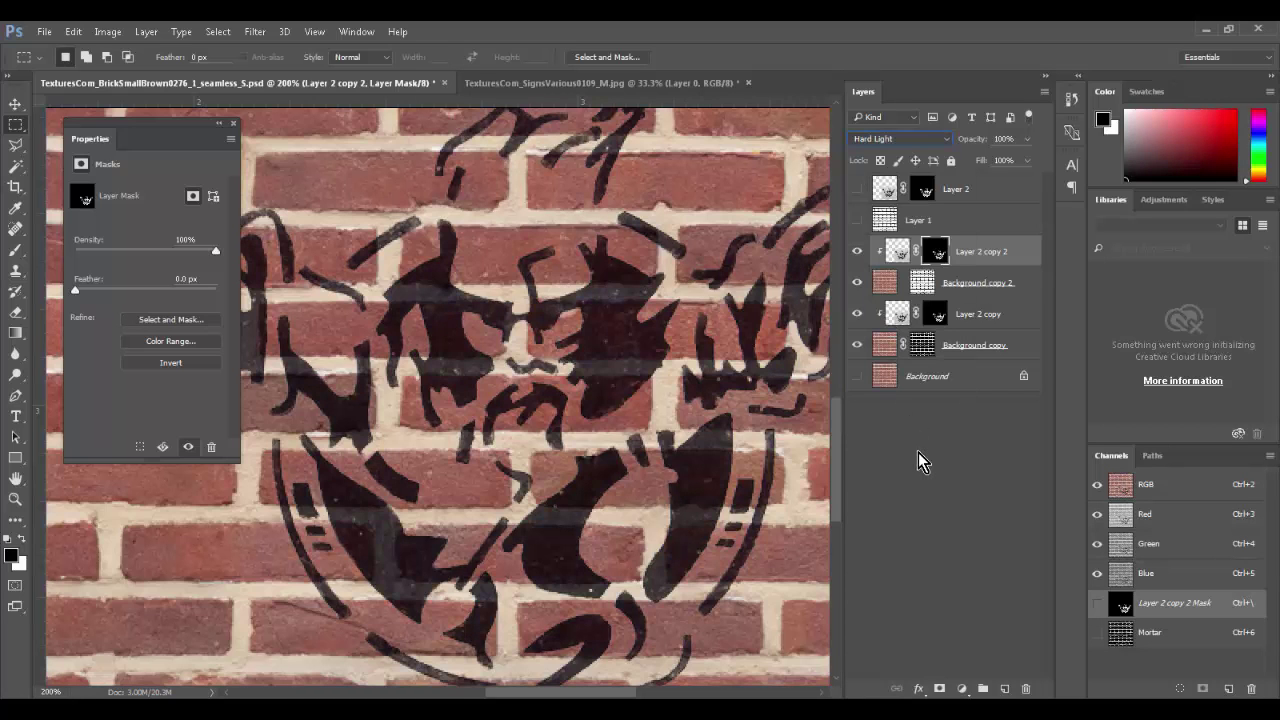
key("shift+minus")
key("shift+plus")
key("shift+minus")
key("shift+minus")
key("shift+minus")
key("shift+minus")
key("shift+minus")
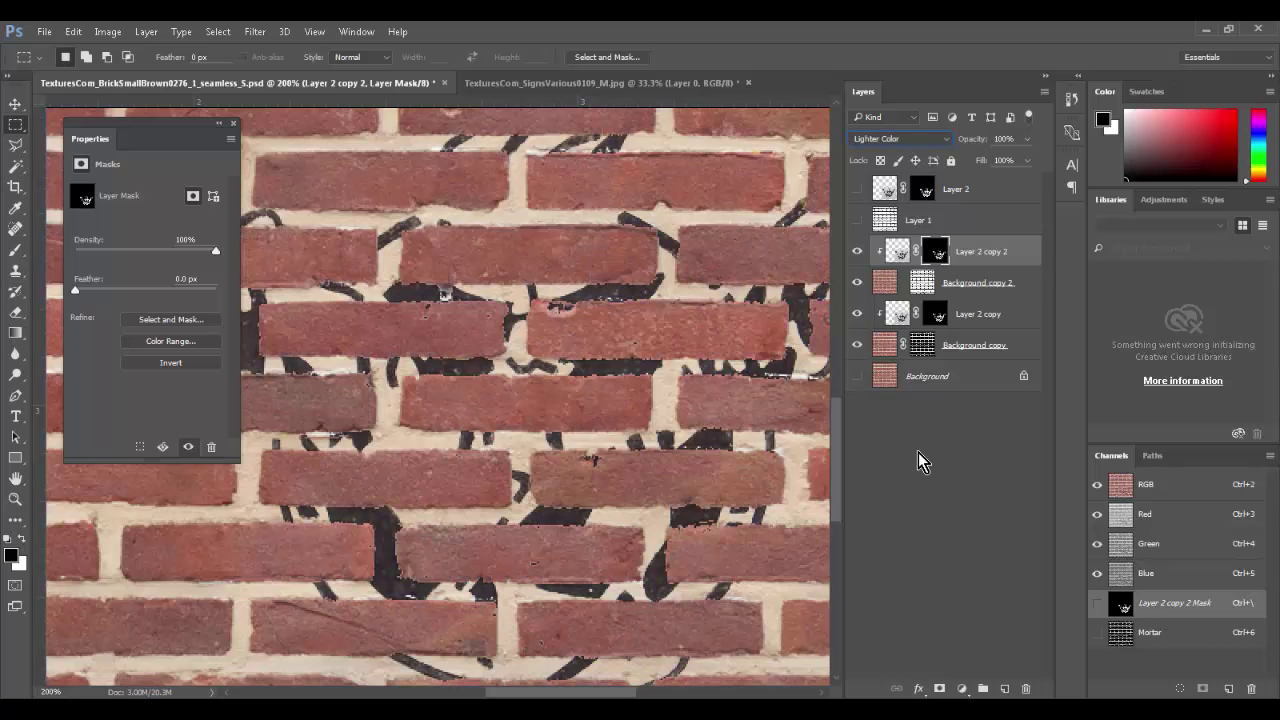
key("shift+minus")
key("shift+minus")
key("shift+minus")
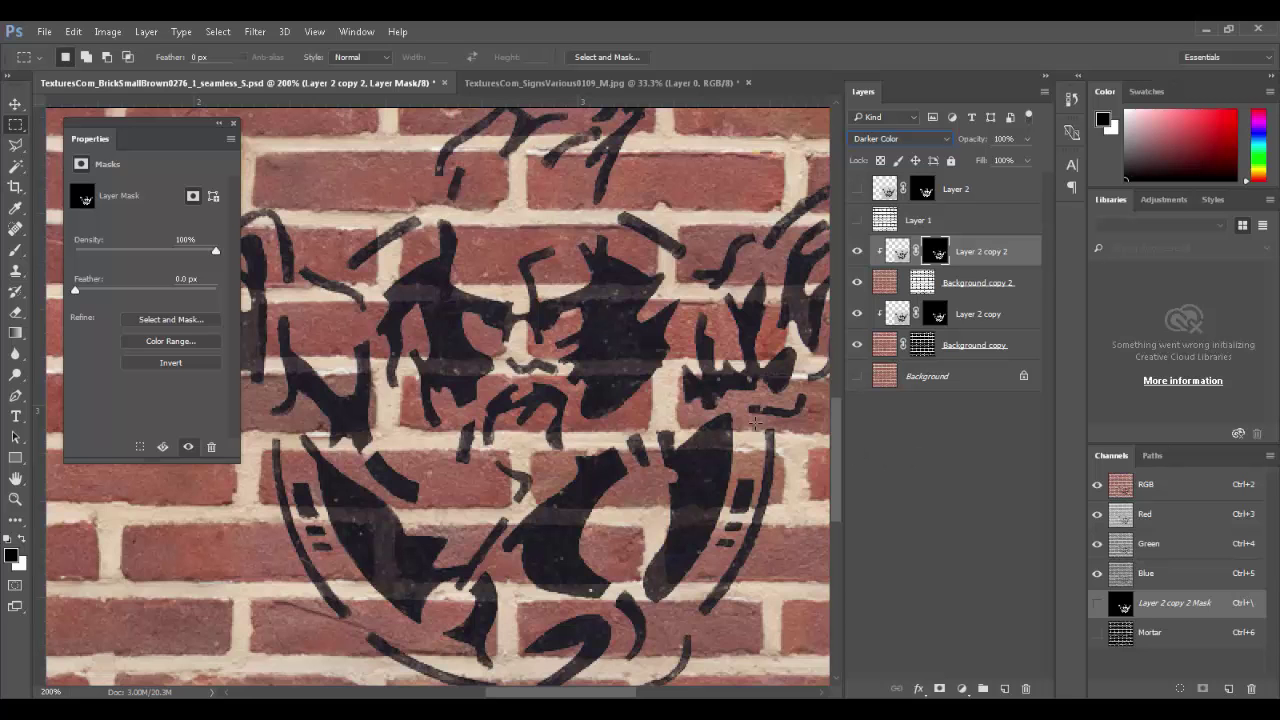
- Examine the blended stencil on the whole wall and up close, comparing it with Layer 2 copy 2 hidden and shown
key("ctrl+0")
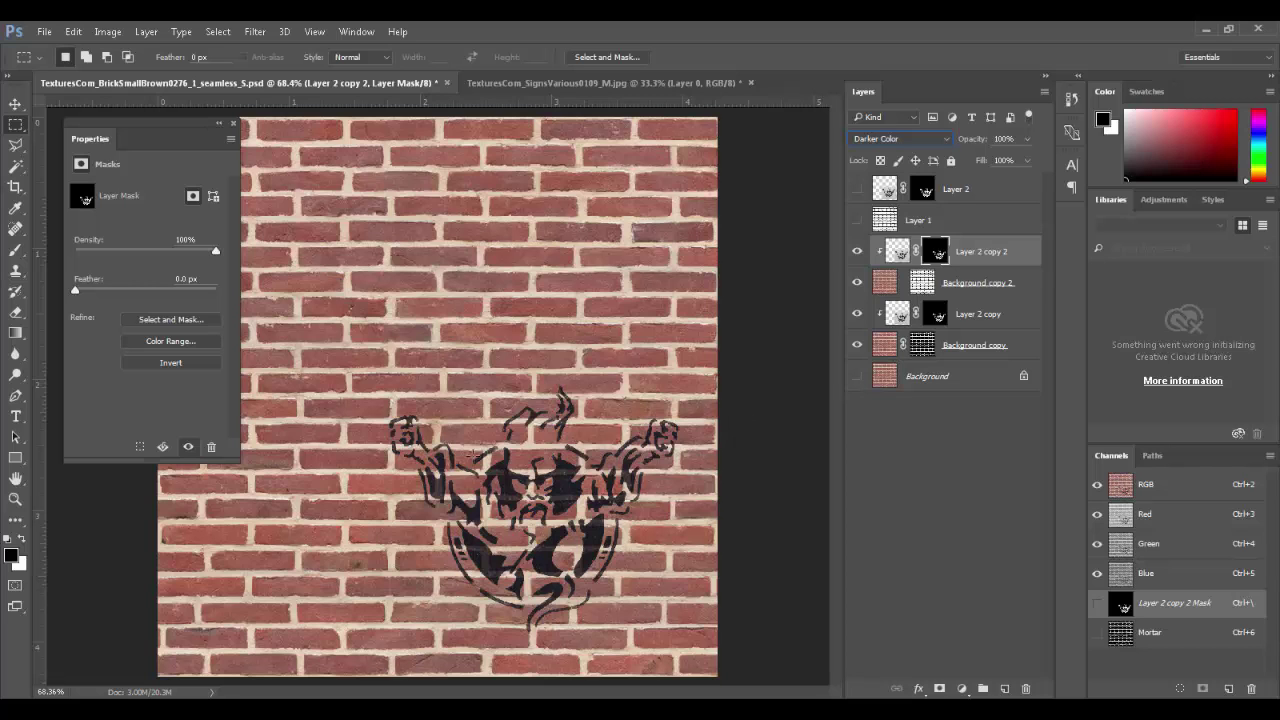
left_click(856, 251)
left_click(856, 252)
scroll(620, 560, "up", 4)
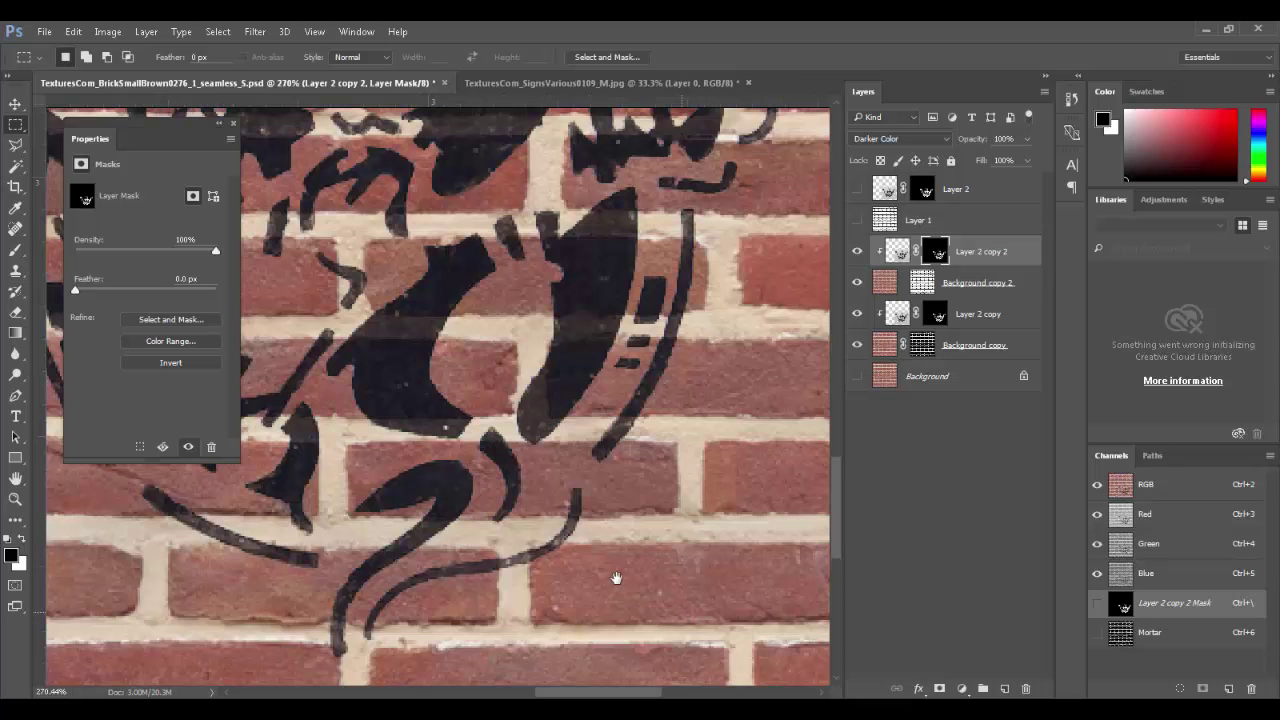
left_click_drag(606, 516, 710, 520)
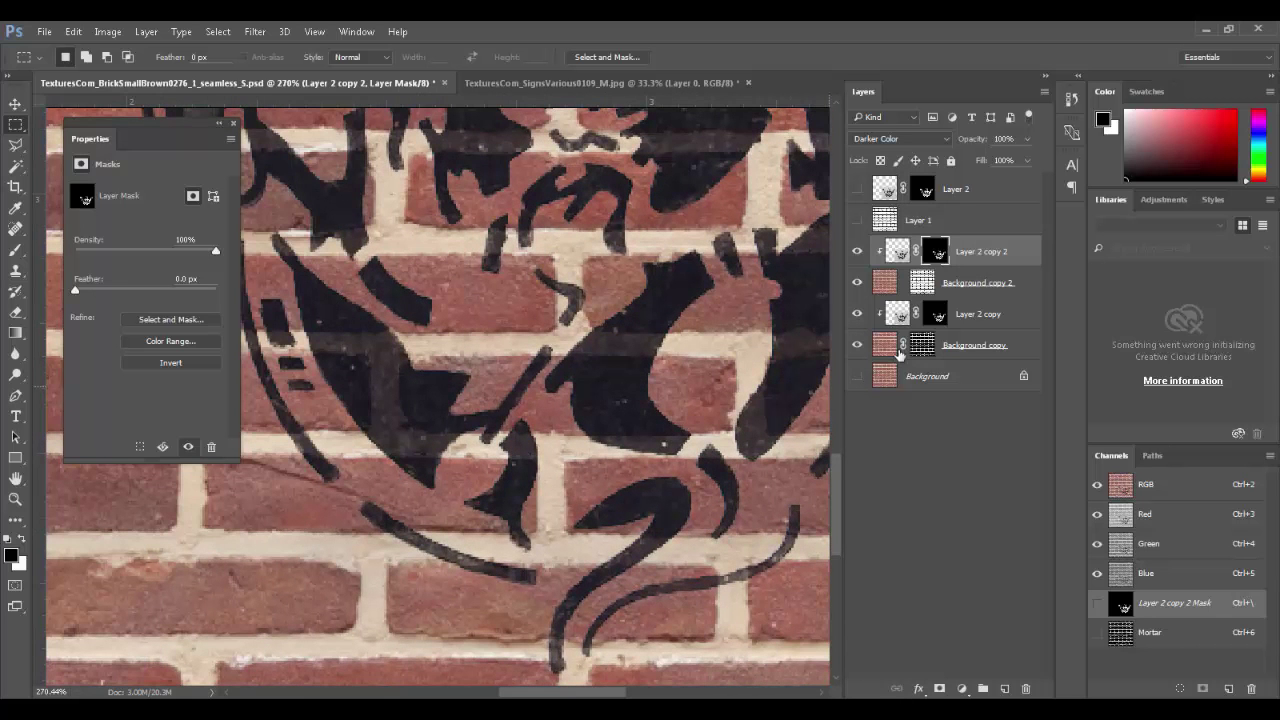
scroll(715, 258, "down", 4)
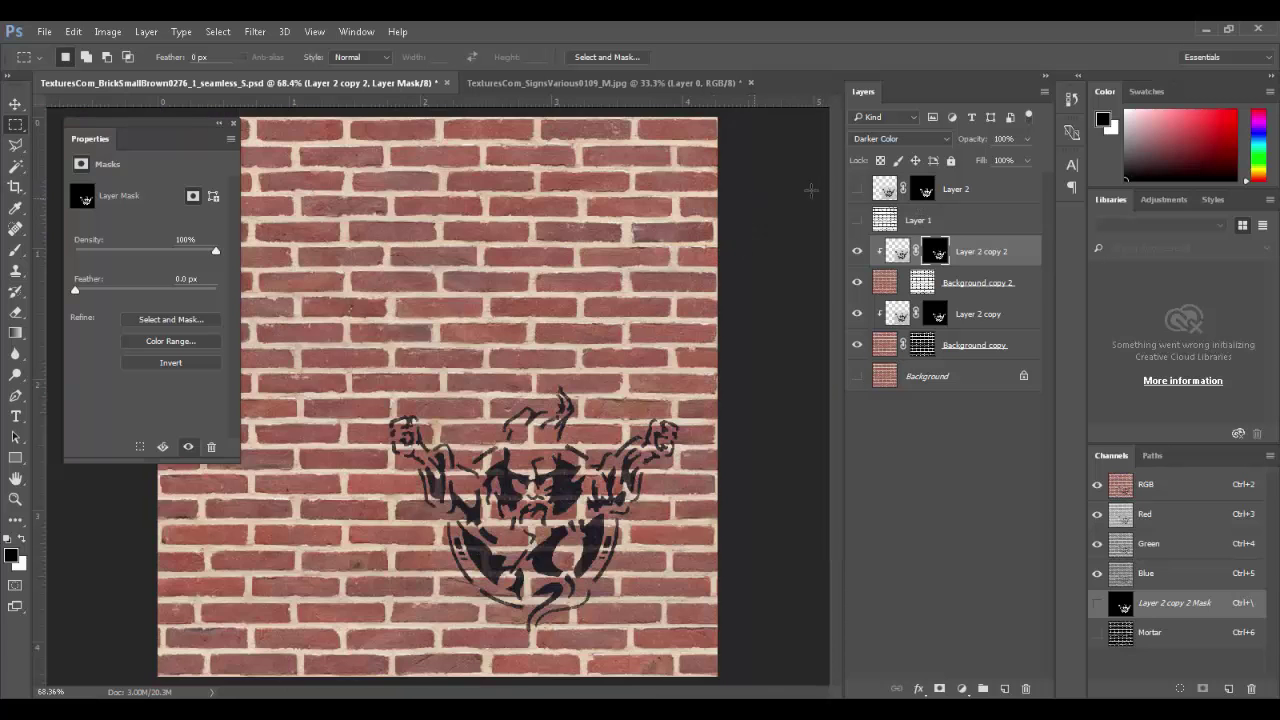
- Show Layer 2, move its unclipped stencil up and left of the blended one for comparison, and hide Layer 2 again
left_click(857, 189)
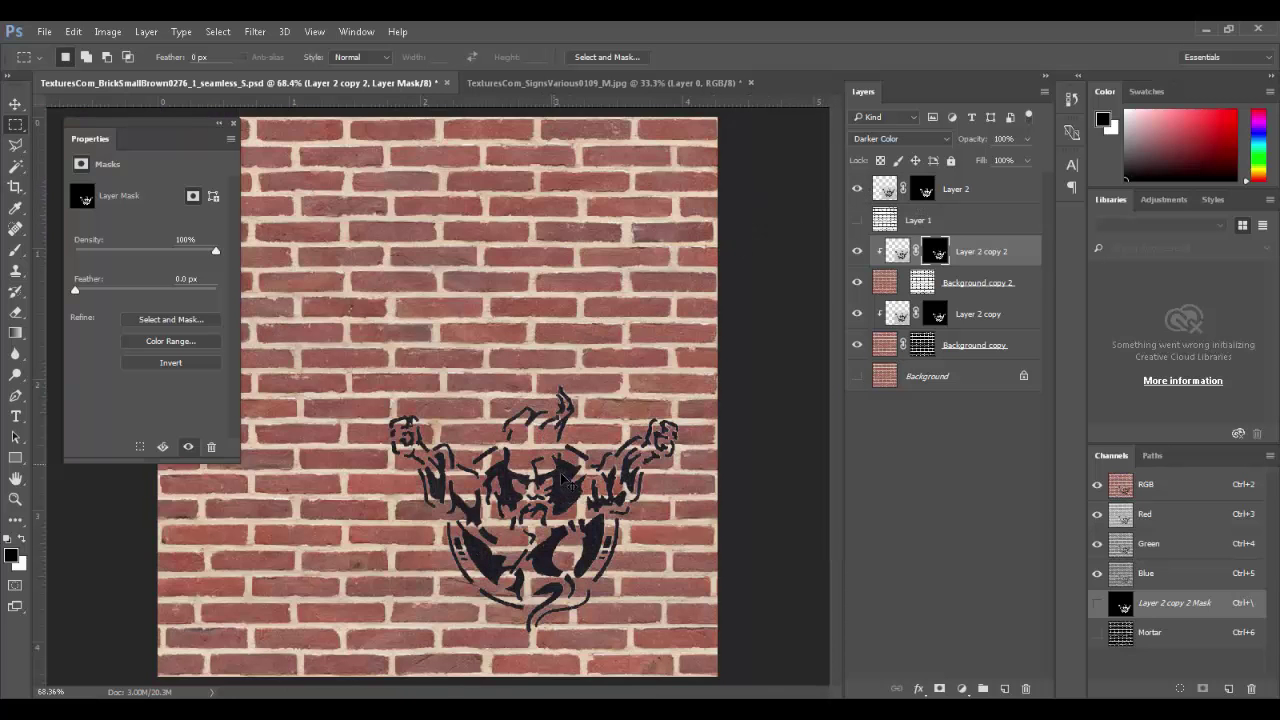
left_click_drag(538, 478, 283, 501)
key("ctrl+z")
left_click(886, 194)
left_click_drag(500, 545, 432, 330)
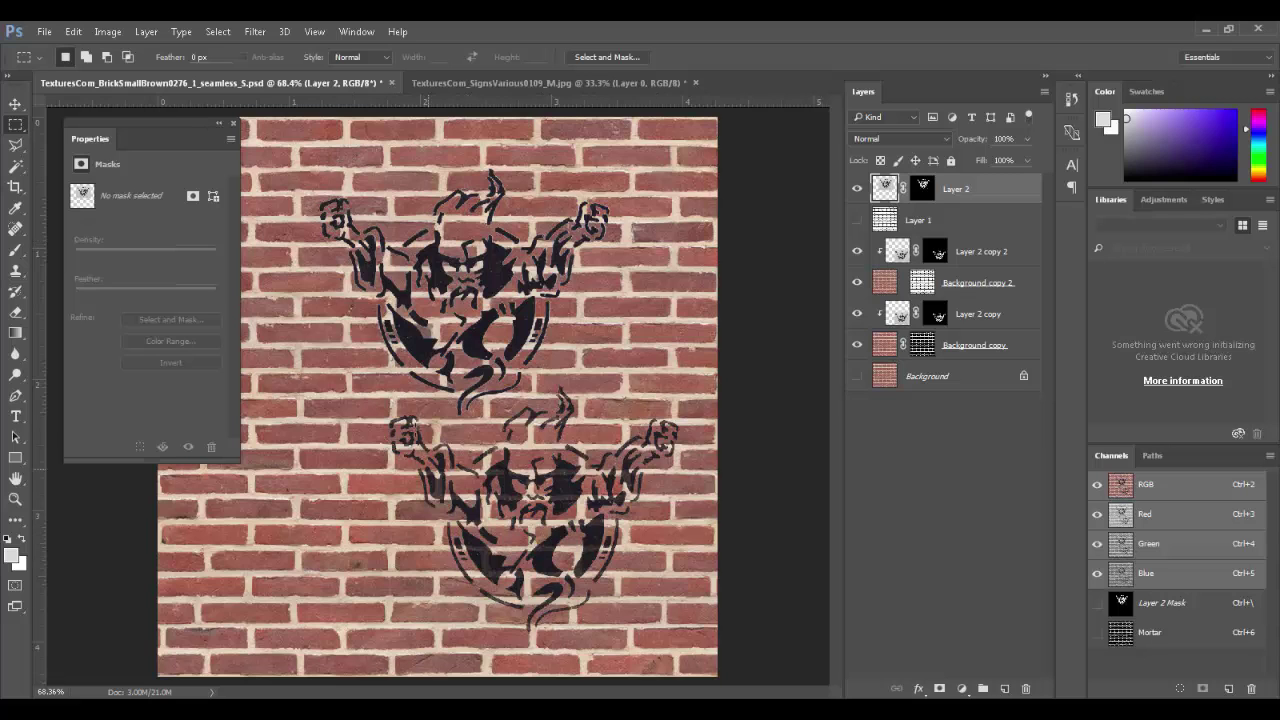
left_click(856, 188)
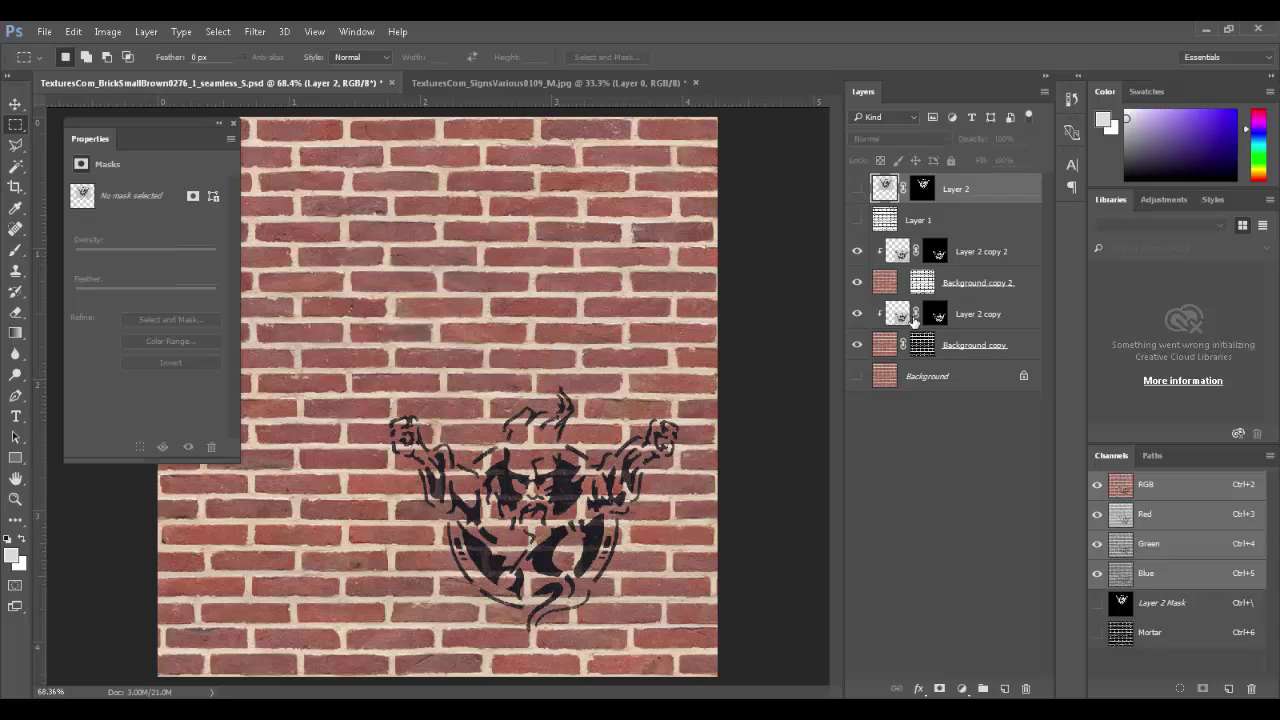
- Try to save the wall as a 32 bits/pixel Targa file named Brick_Color in the source folder
key("ctrl+shift+s")
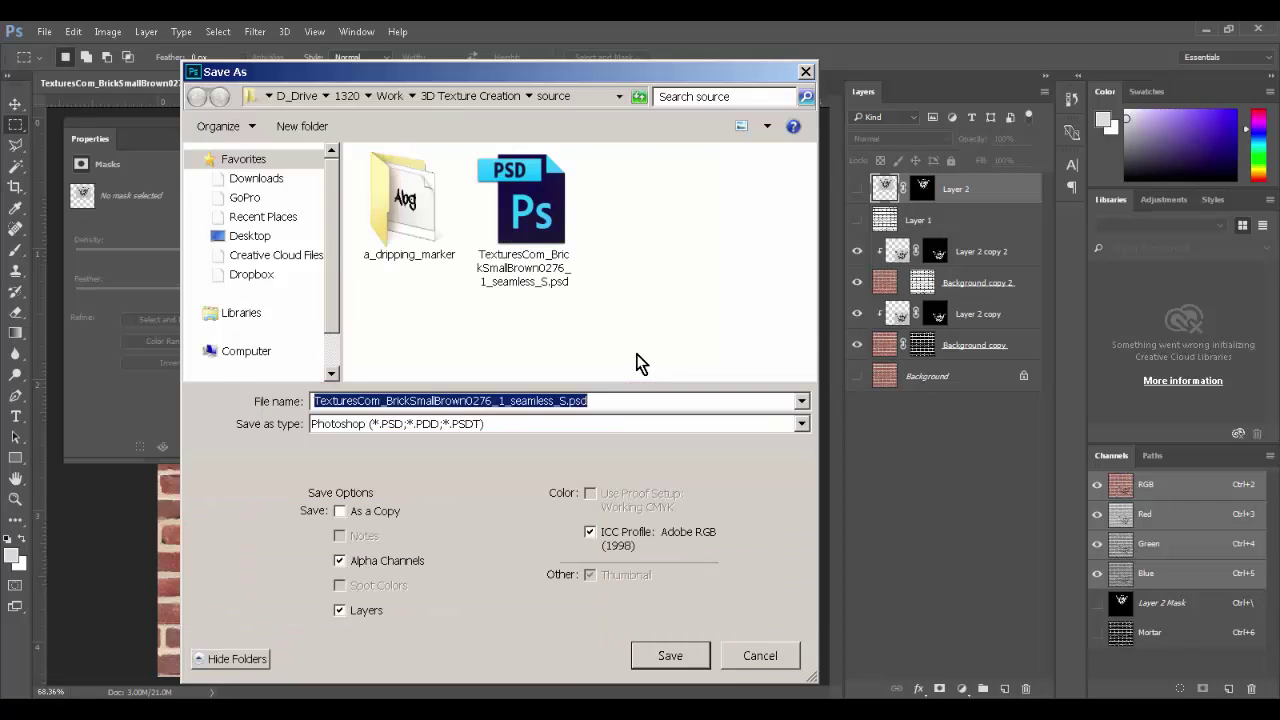
left_click(461, 423)
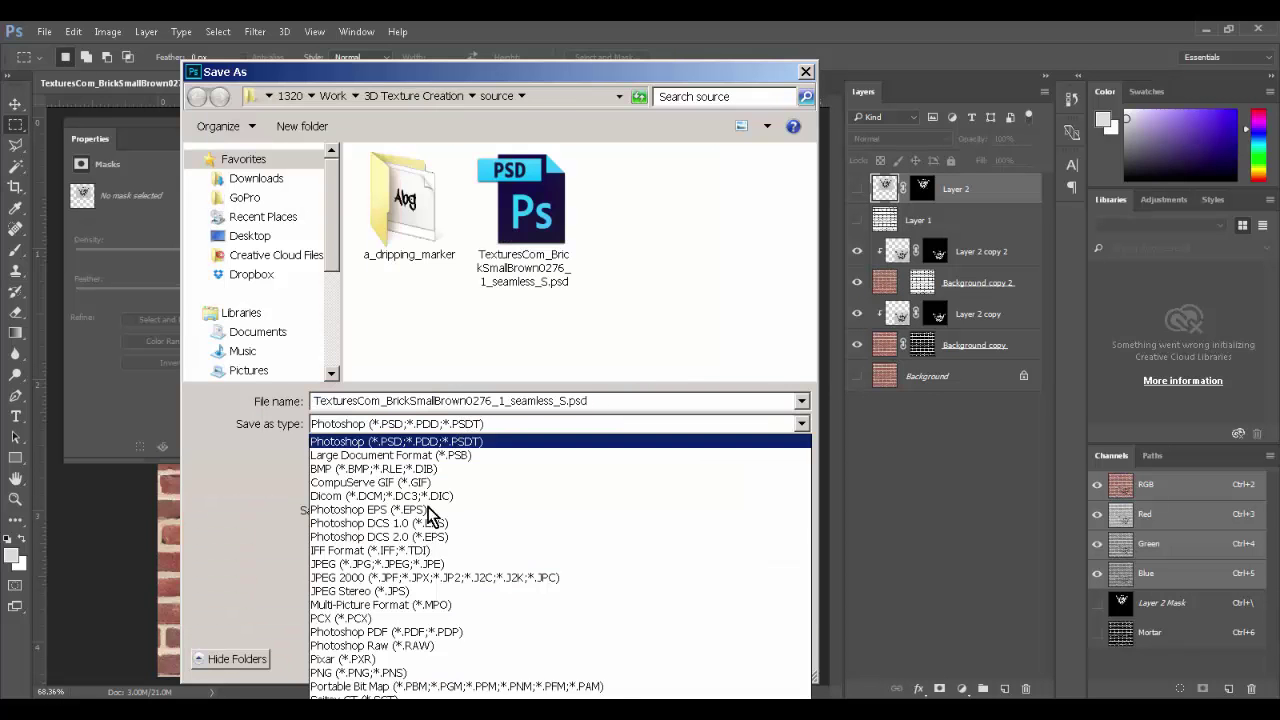
left_click(440, 712)
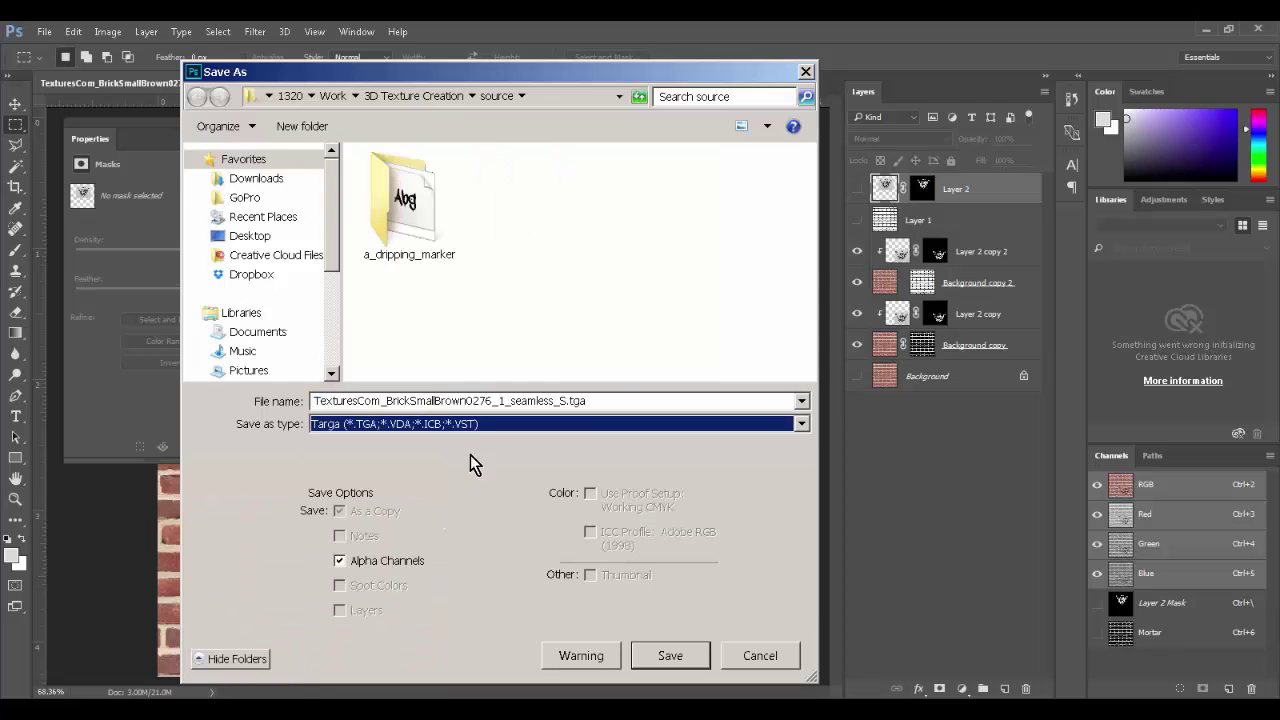
double_click(477, 400)
type("Brick_Color")
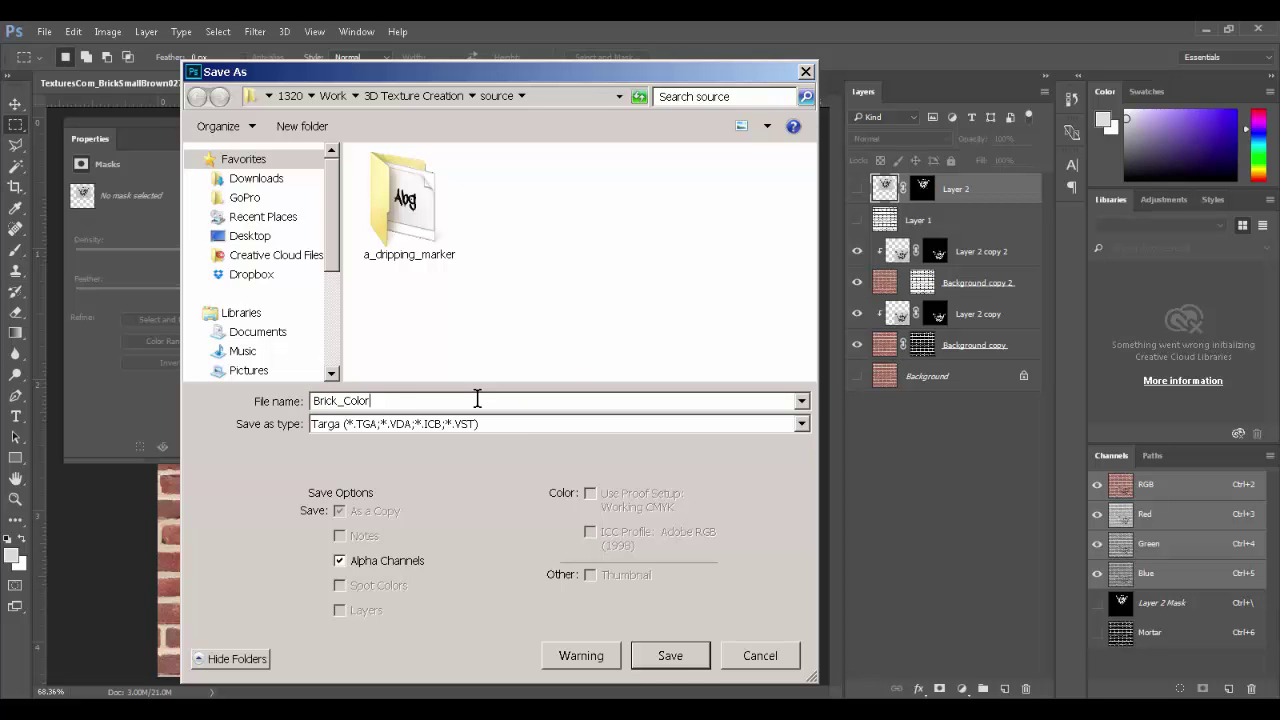
key("Return")
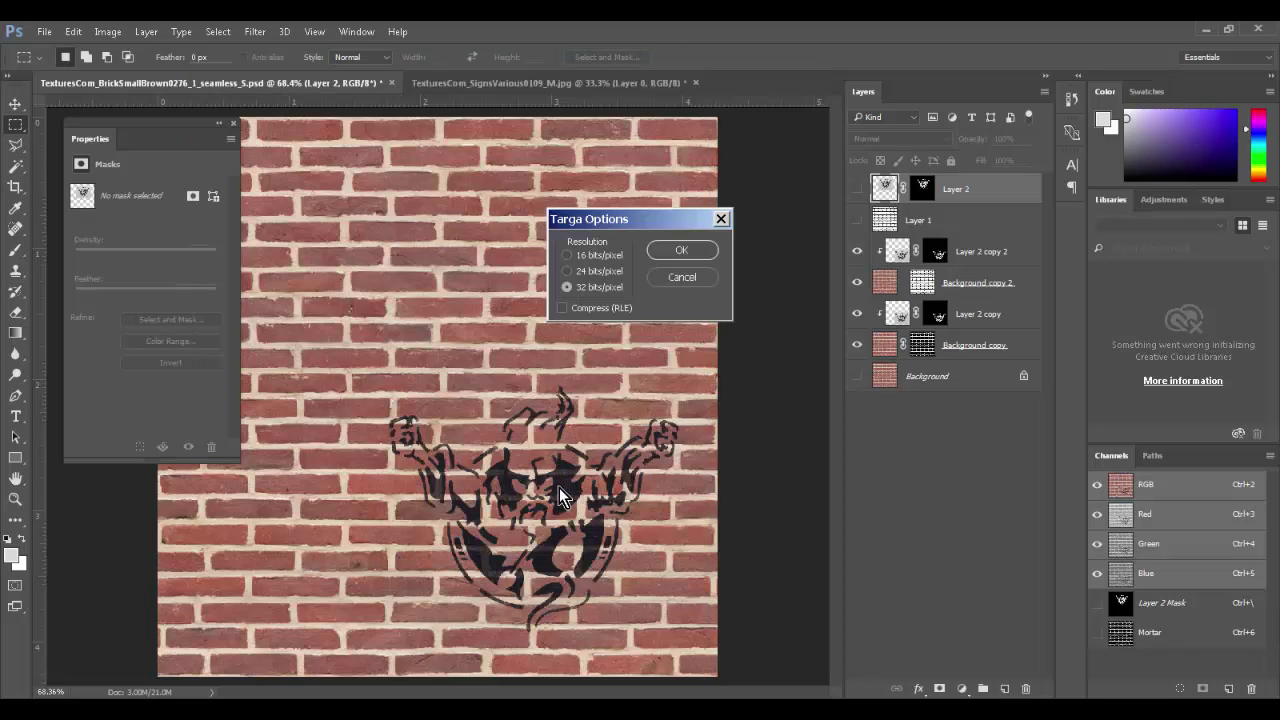
left_click(682, 251)
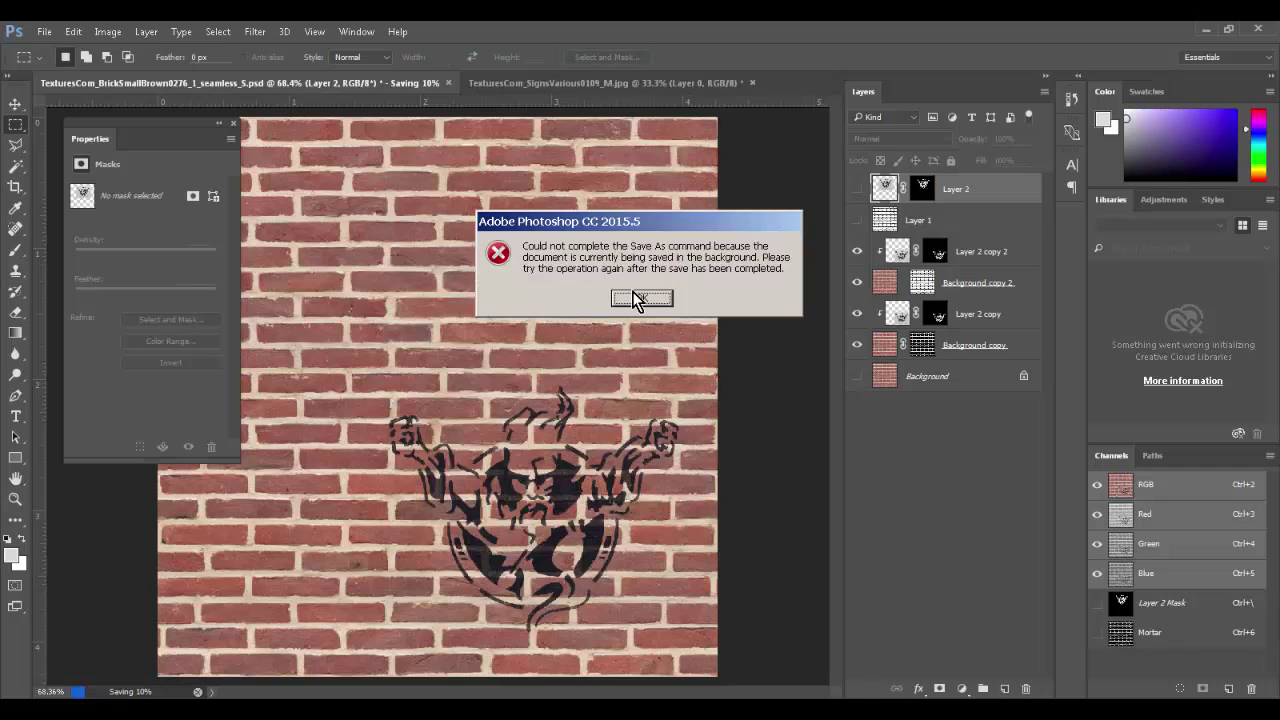
left_click(638, 297)
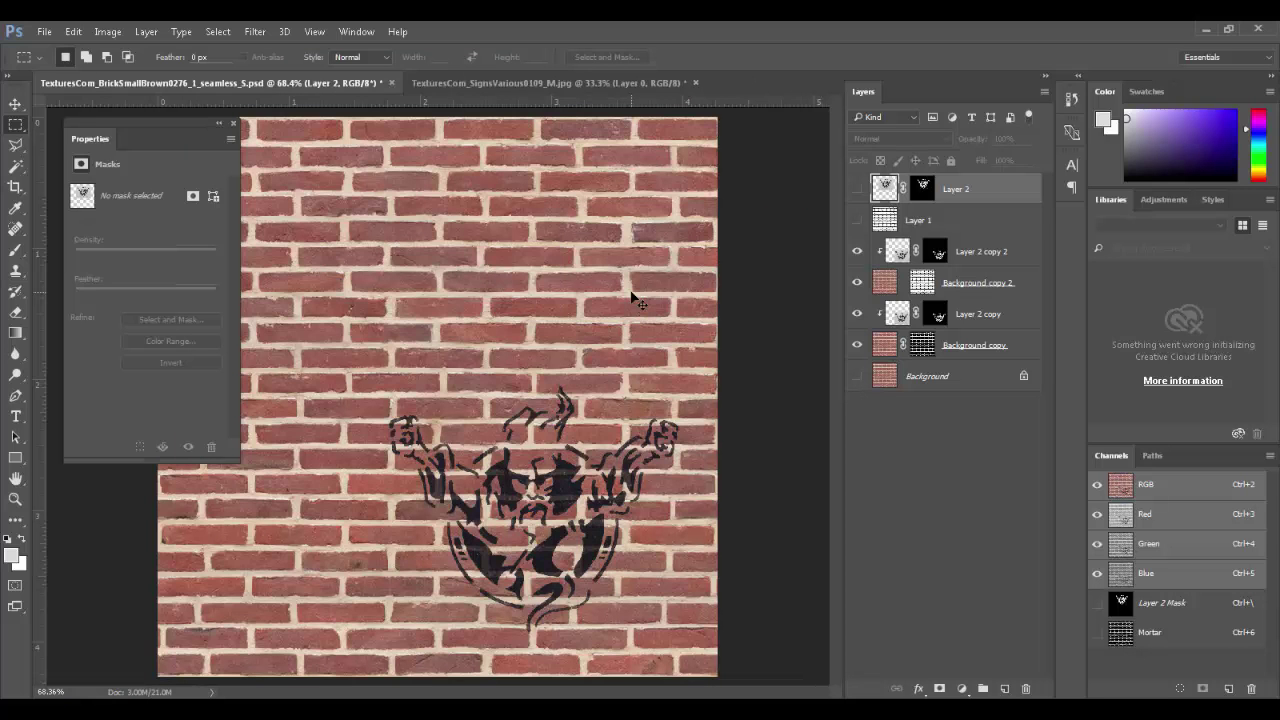
- Save the wall as a Targa file over the existing Brick_Color.tga in the source folder, with alpha channels excluded
key("ctrl+shift+s")
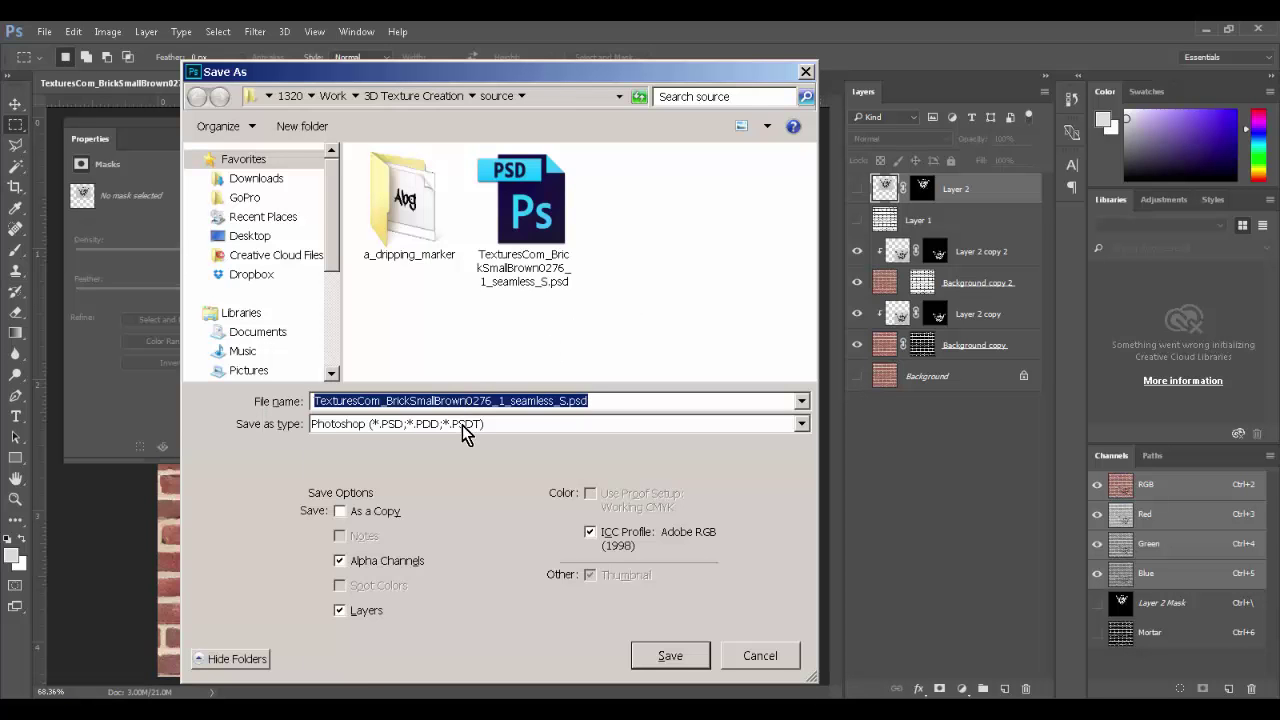
left_click(463, 426)
left_click(437, 716)
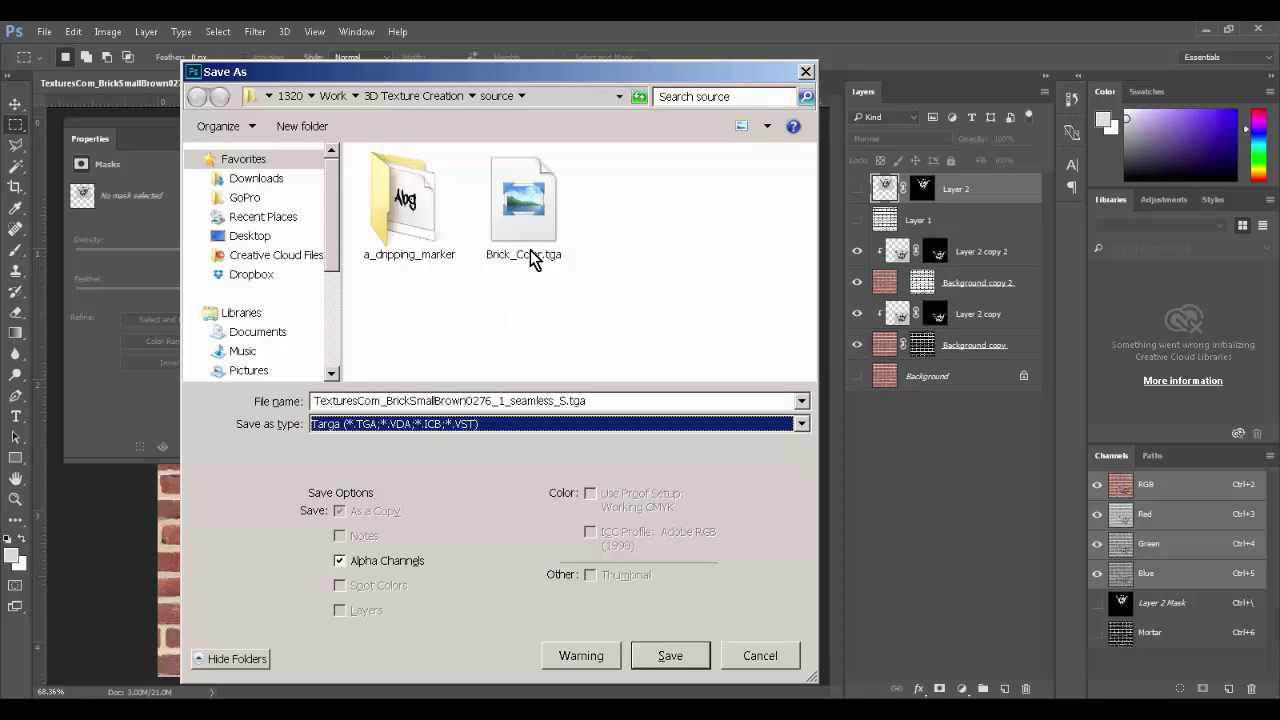
left_click(533, 259)
left_click(358, 564)
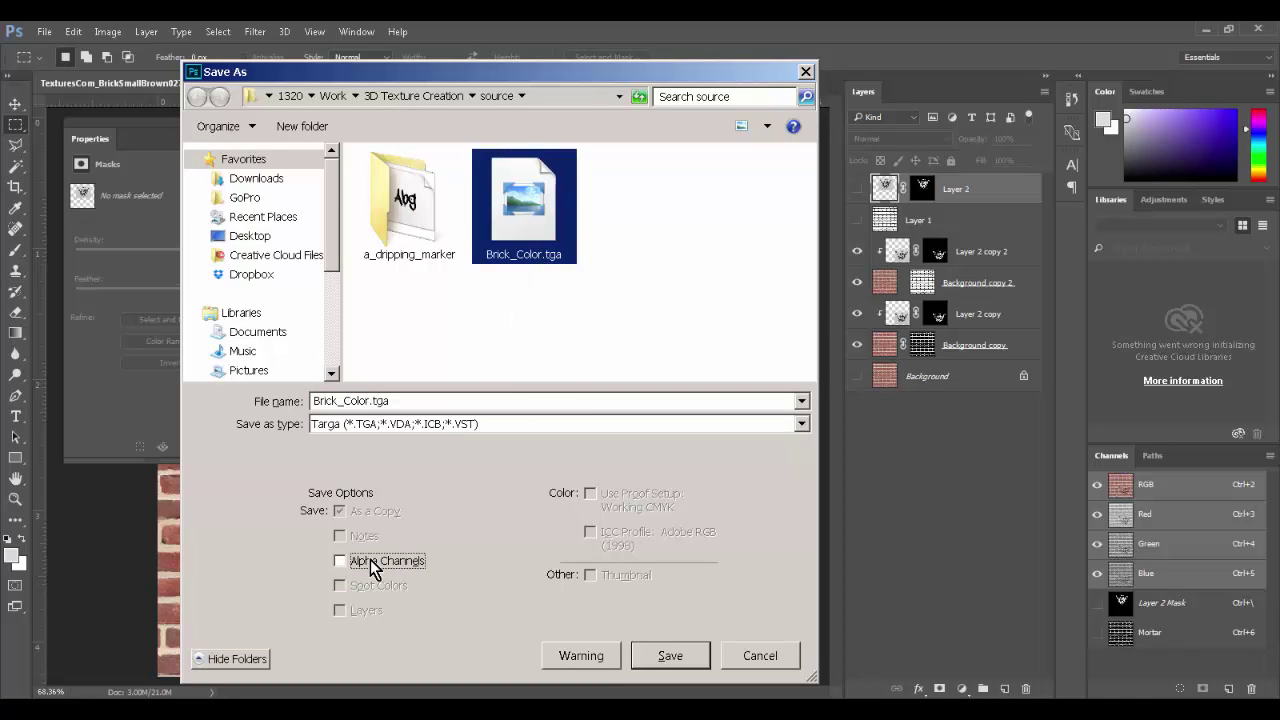
left_click(668, 663)
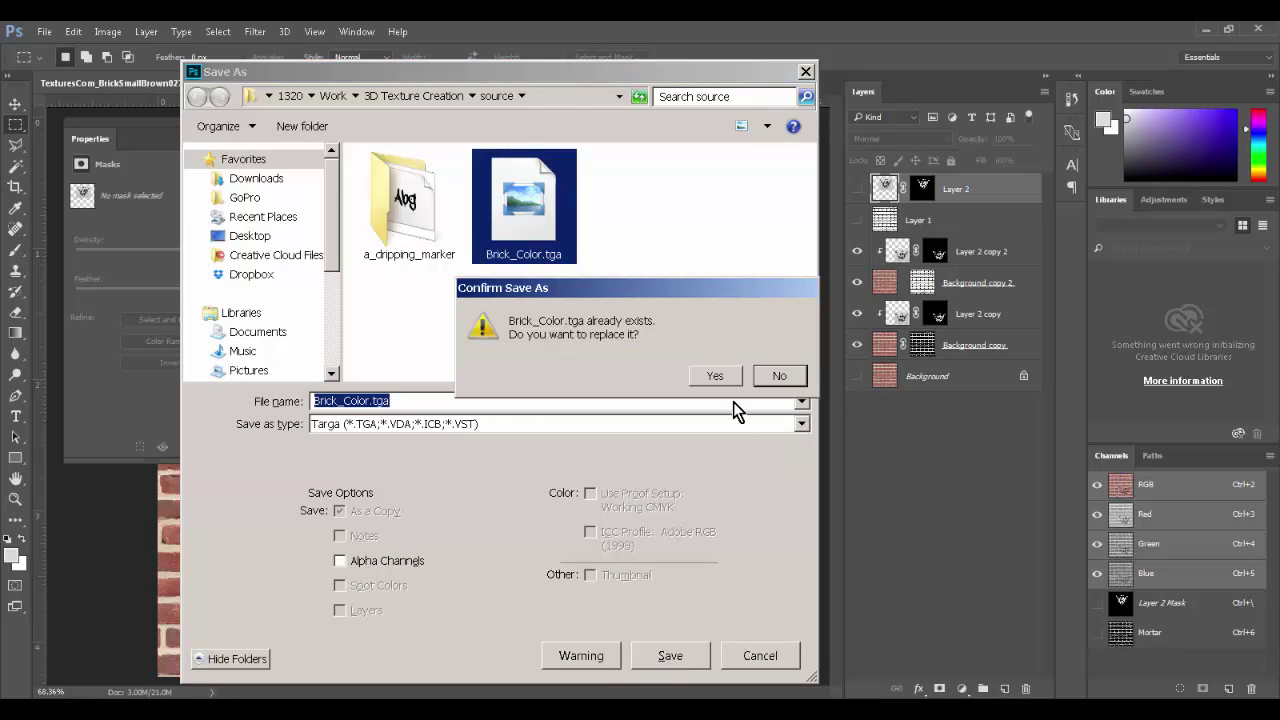
left_click(724, 375)
left_click(680, 250)
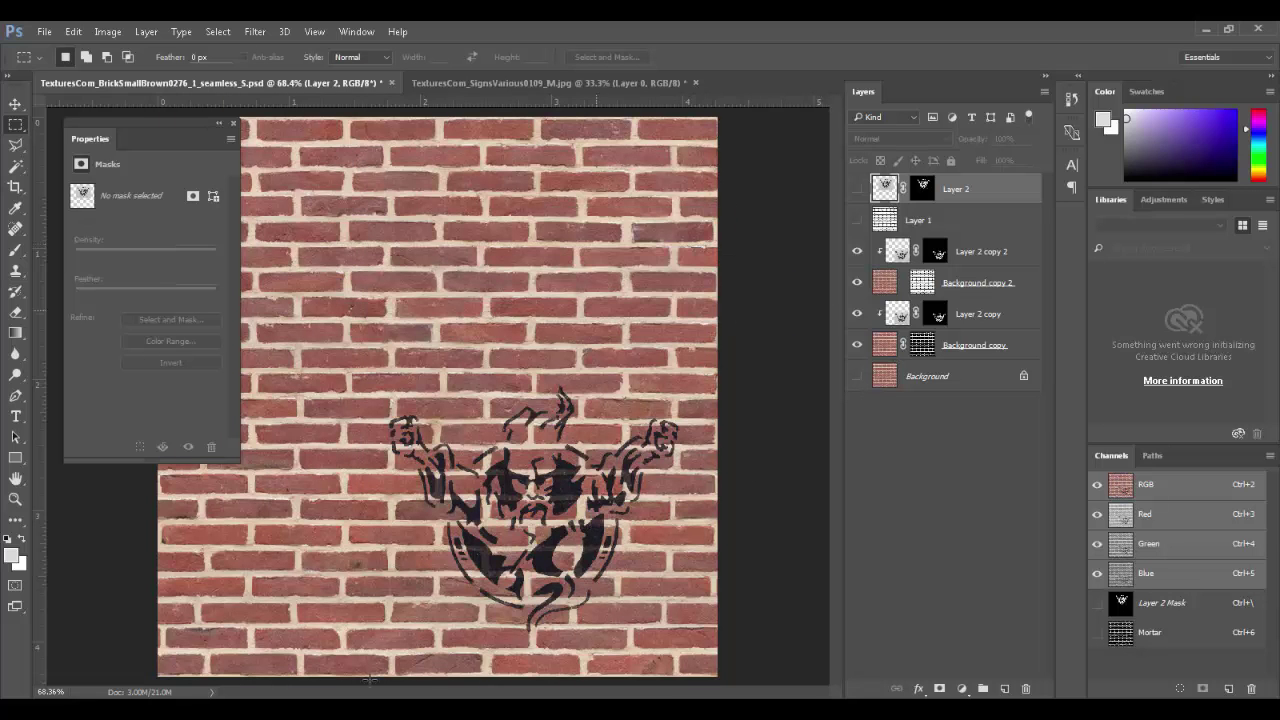
- Switch to the source folder window and move Brick_Color.tga into the Maya project's sourceimages folder
key("alt+Tab")
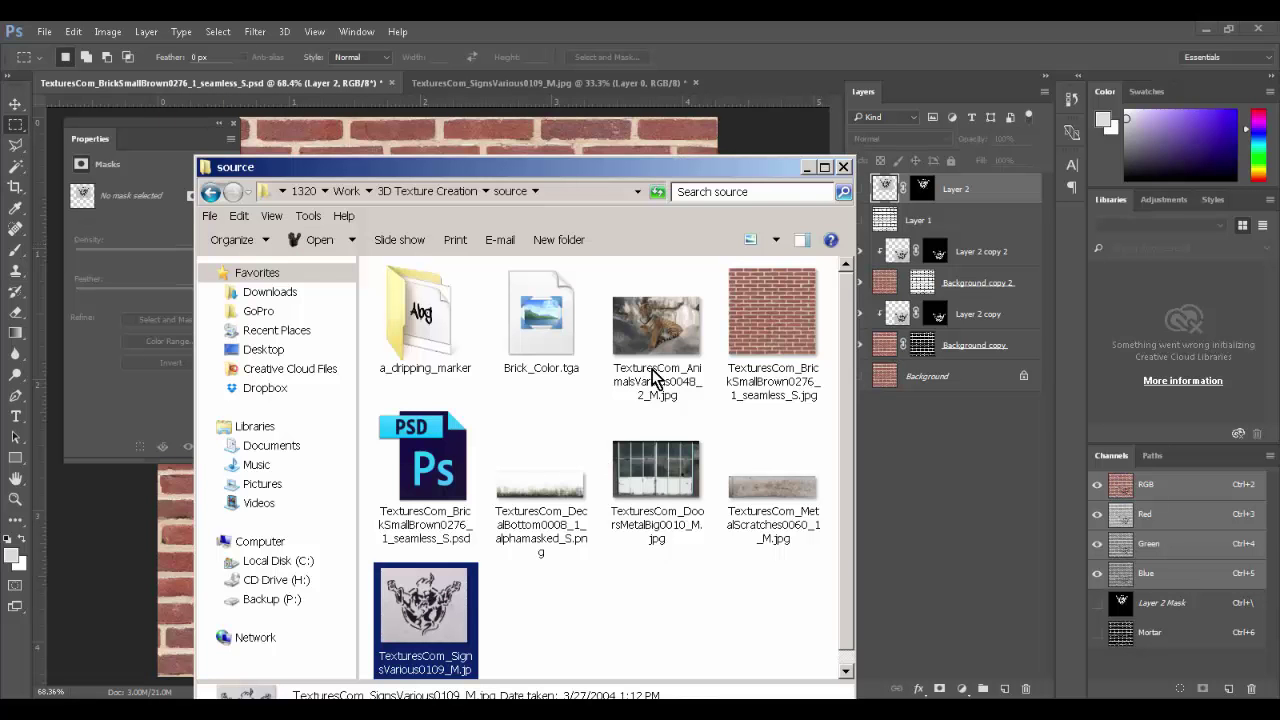
left_click_drag(643, 168, 645, 104)
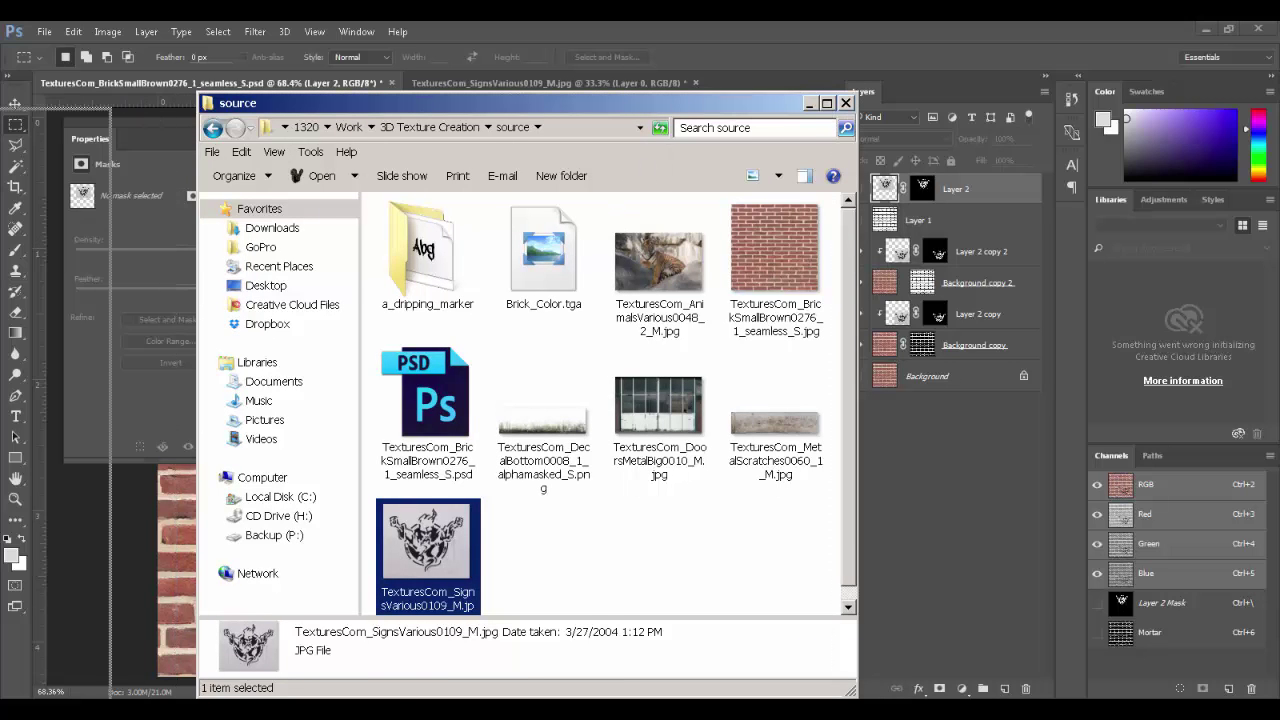
key("alt+Tab")
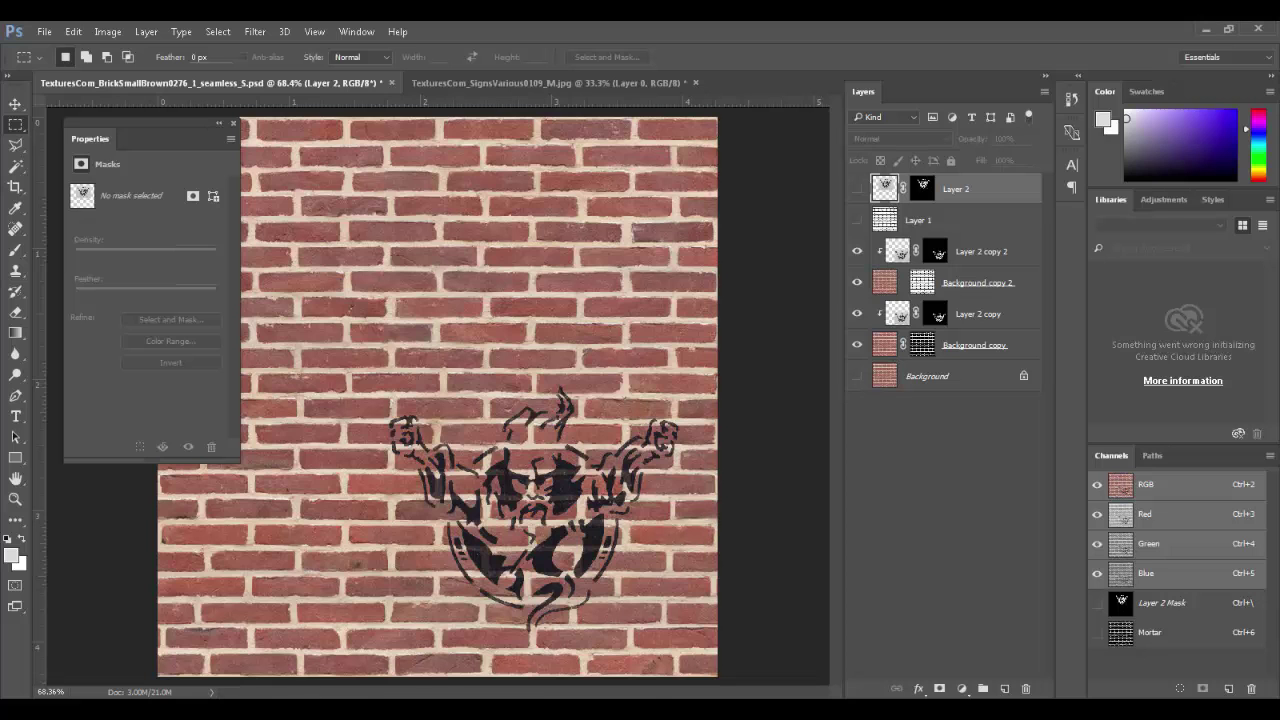
- Switch to Maya, move the Render View aside, and select the brick wall plane to show its aiStandard1 material
key("alt+Tab")
left_click_drag(1259, 374, 1261, 334)
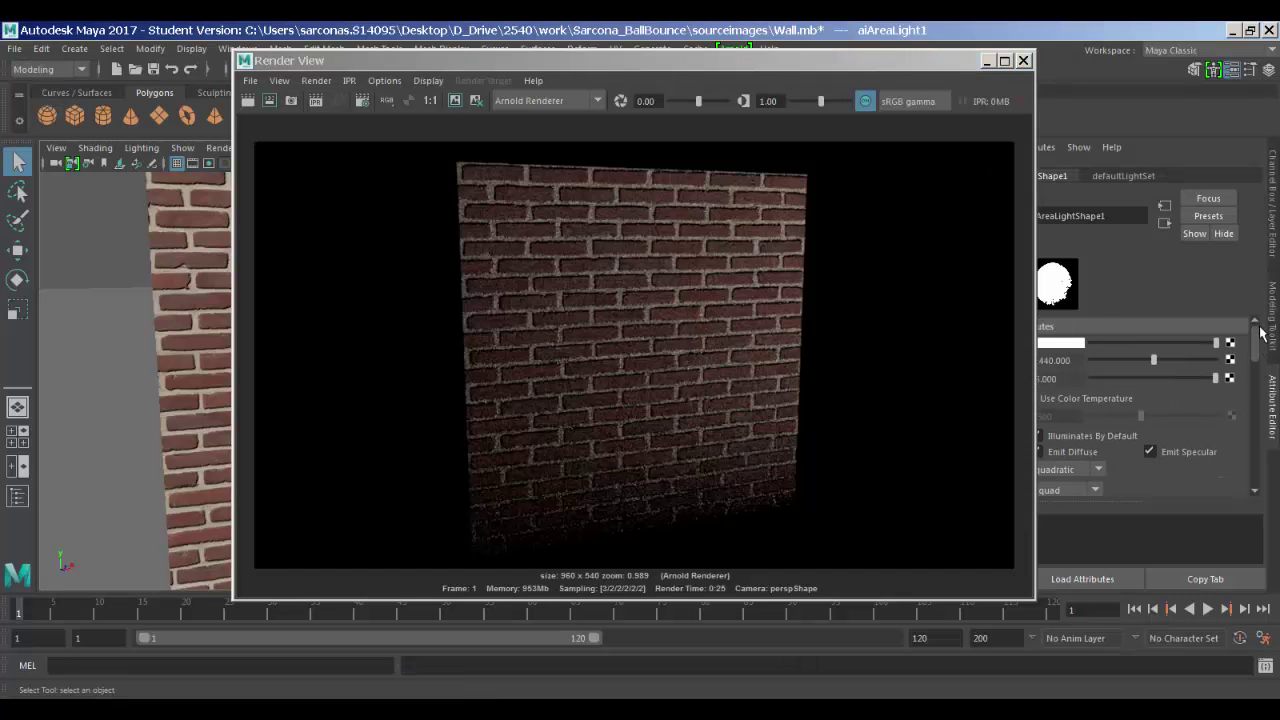
left_click_drag(943, 60, 652, 359)
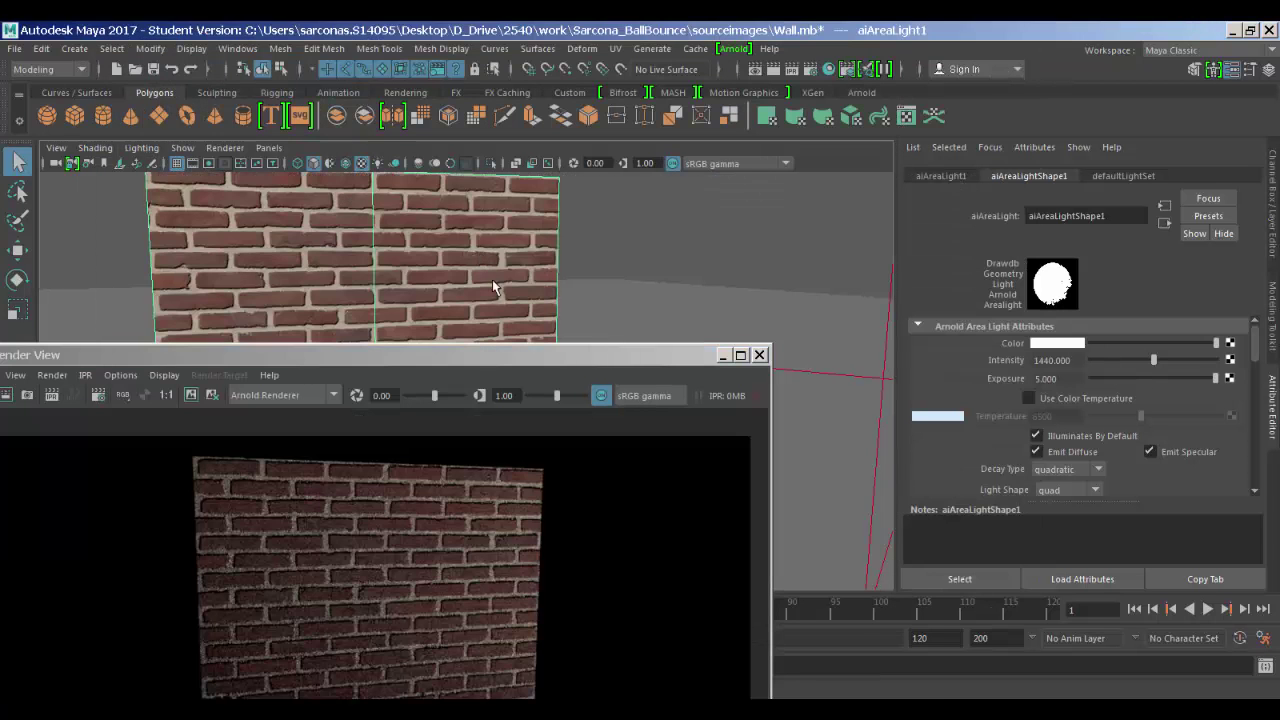
left_click_drag(534, 354, 700, 115)
left_click(1147, 176)
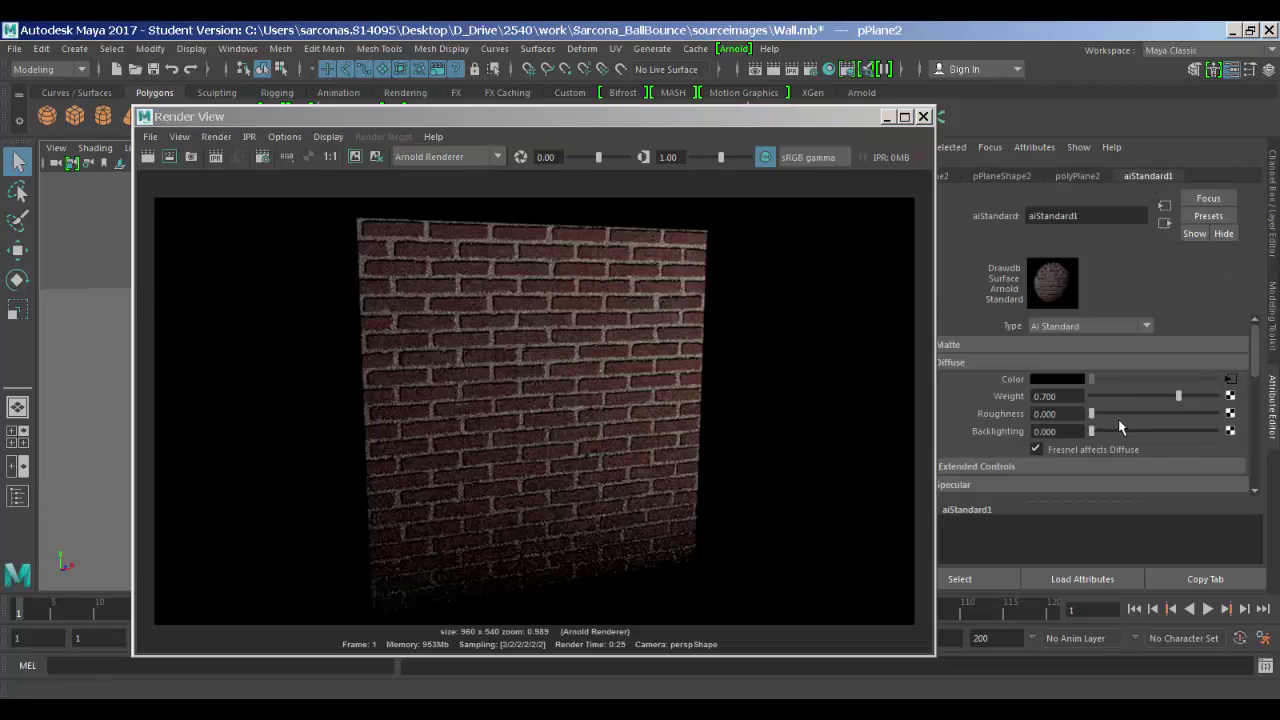
- Replace the image of the file texture on the material's diffuse color with Brick_Color.tga from sourceimages
left_click(1230, 379)
left_click(1235, 394)
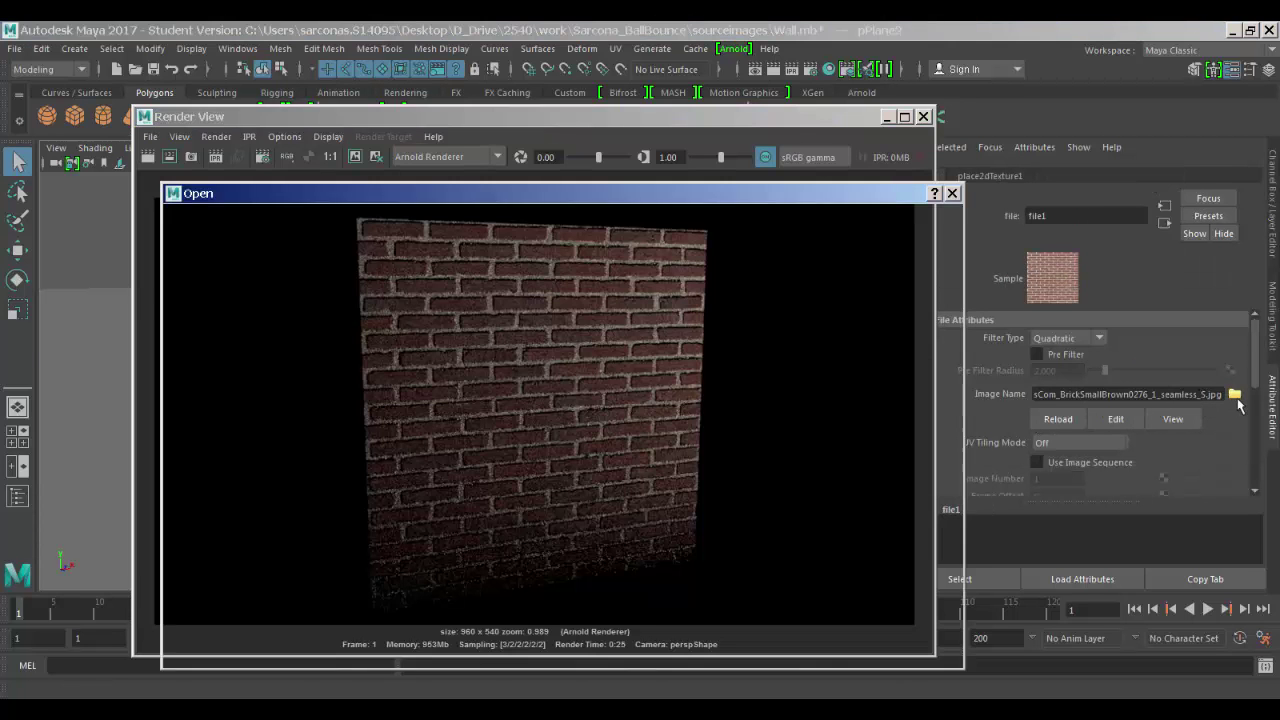
left_click(404, 272)
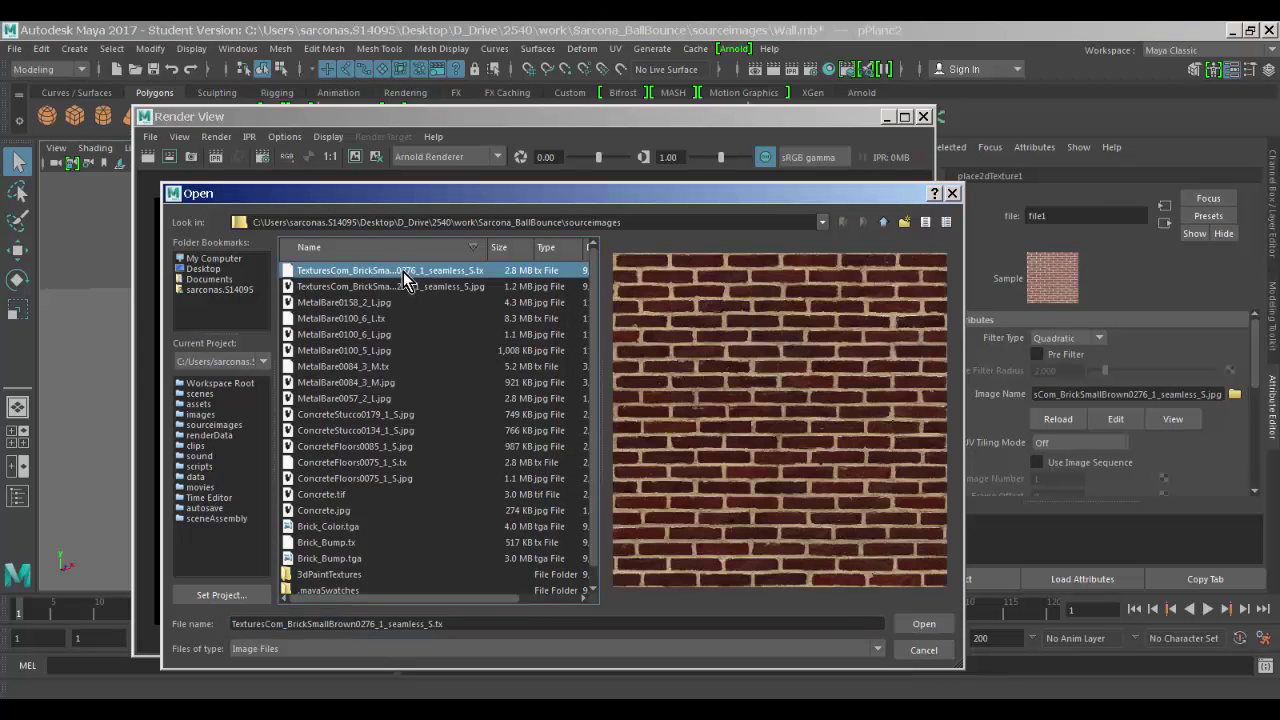
left_click(370, 526)
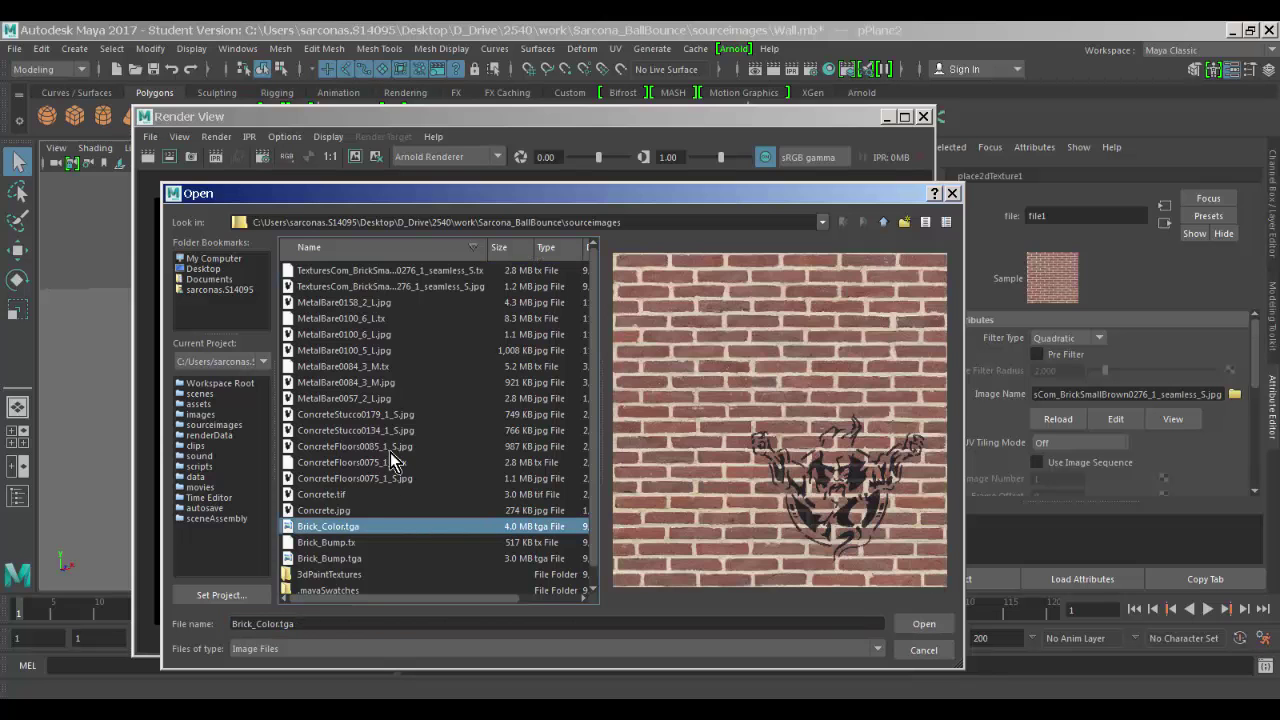
double_click(401, 526)
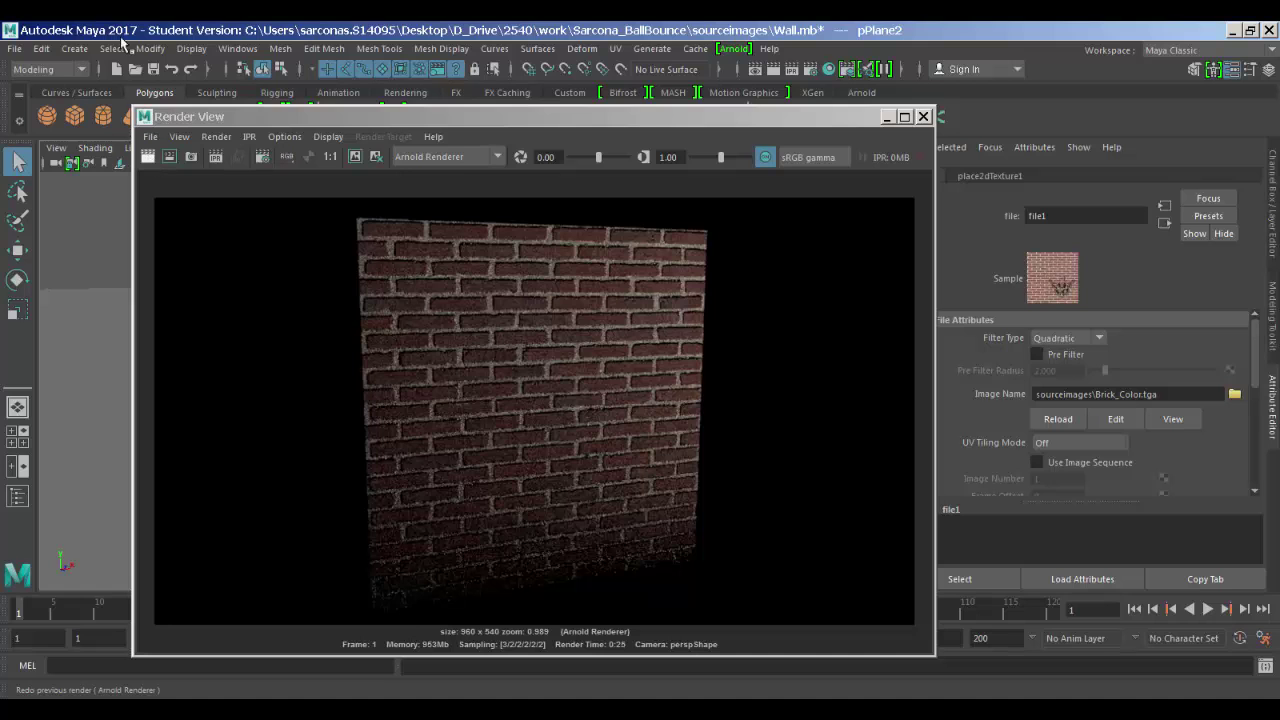
- Save the Wall.mb scene, accepting the student version notice, and render the wall again with Arnold
left_click(153, 69)
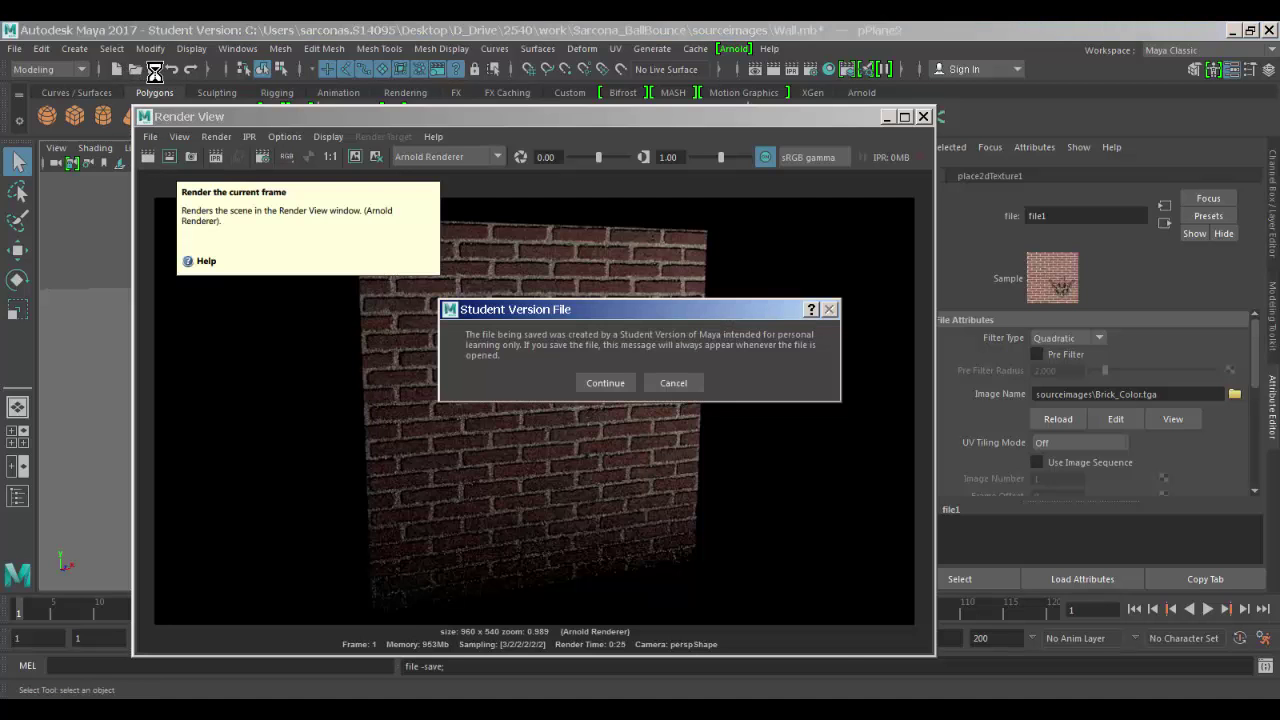
key("Return")
left_click(152, 154)
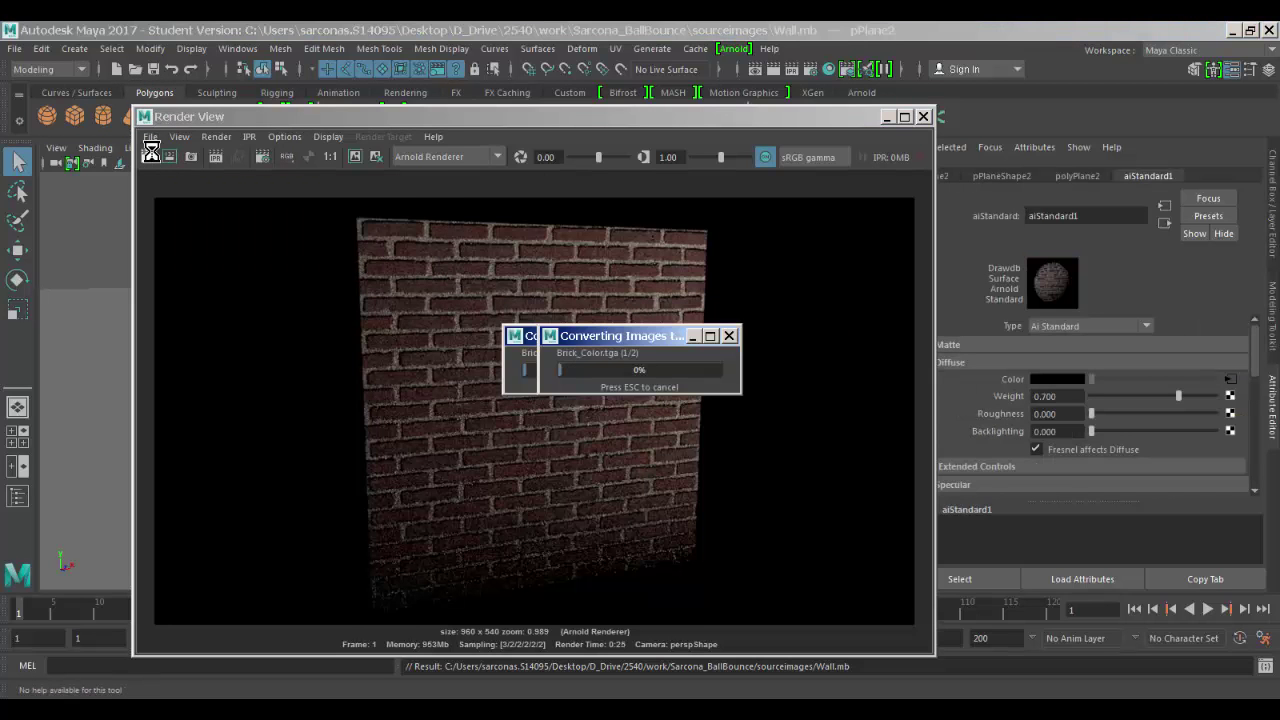
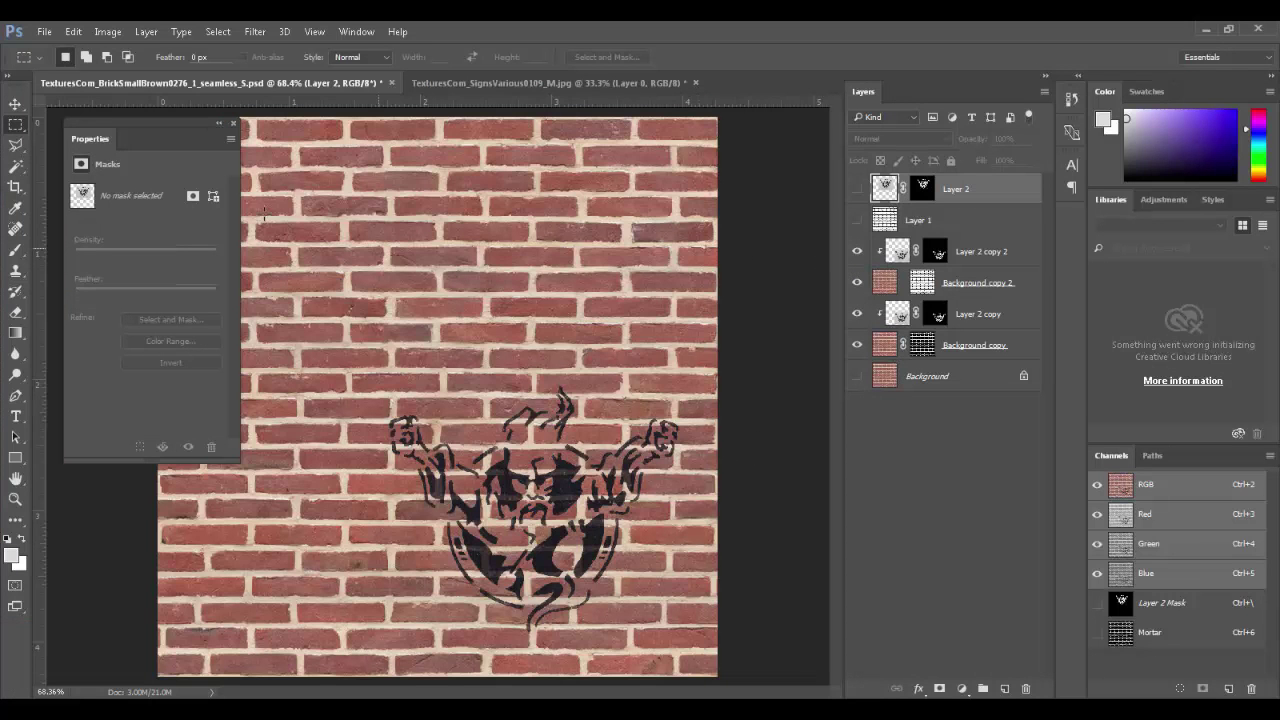
- Place TexturesCom_DecalBottom0008_1_alphamasked_S.png from the source folder into the Photoshop wall document and align it along the wall's bottom edge
left_click_drag(0, 180, 833, 117)
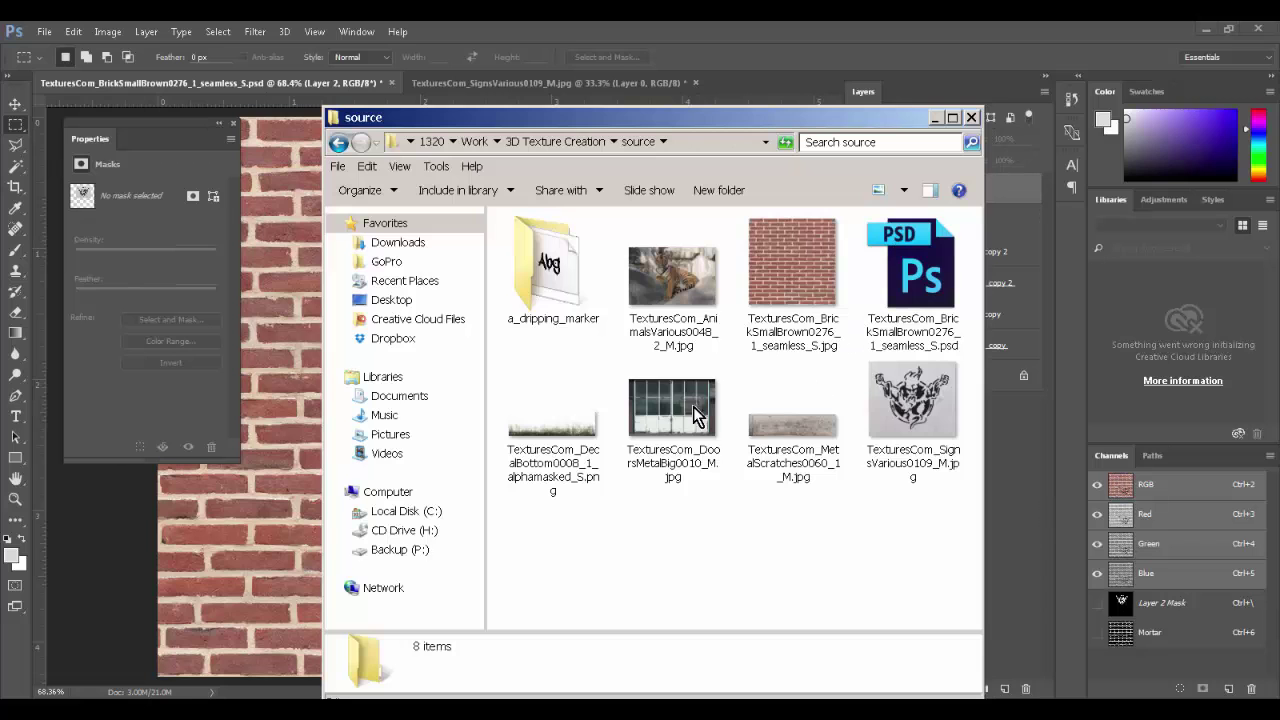
left_click(551, 300)
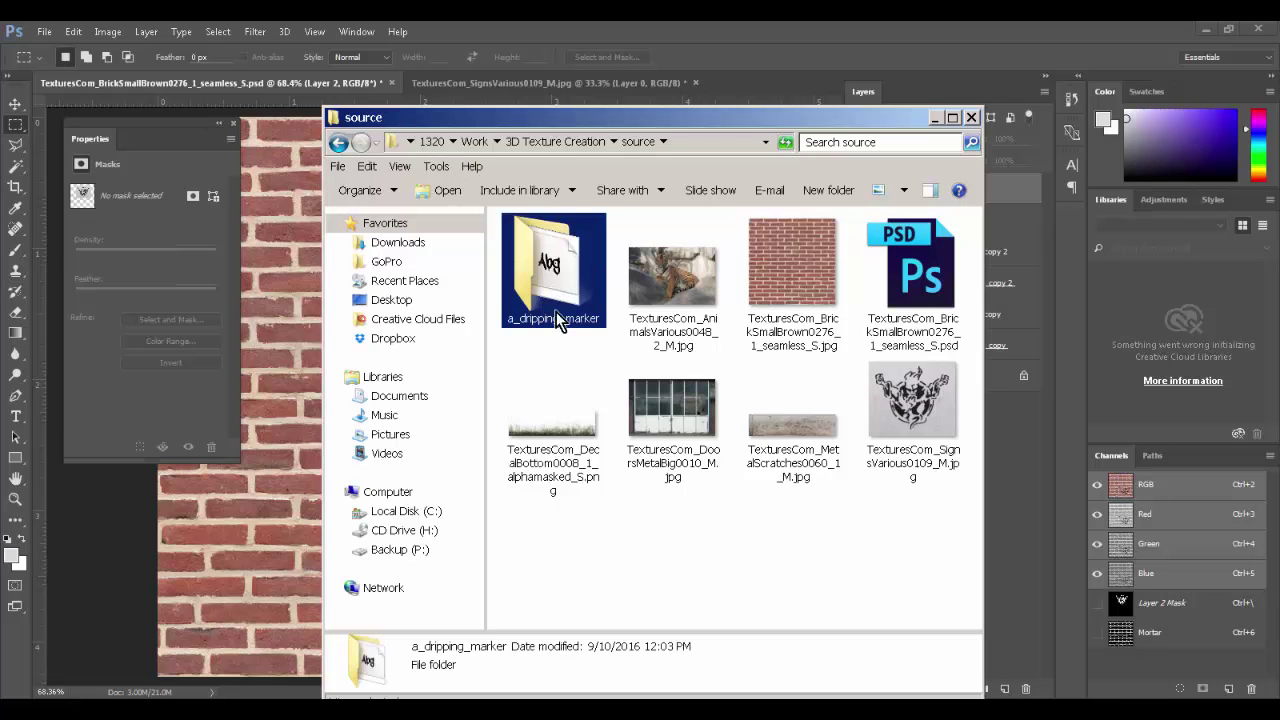
left_click(548, 424)
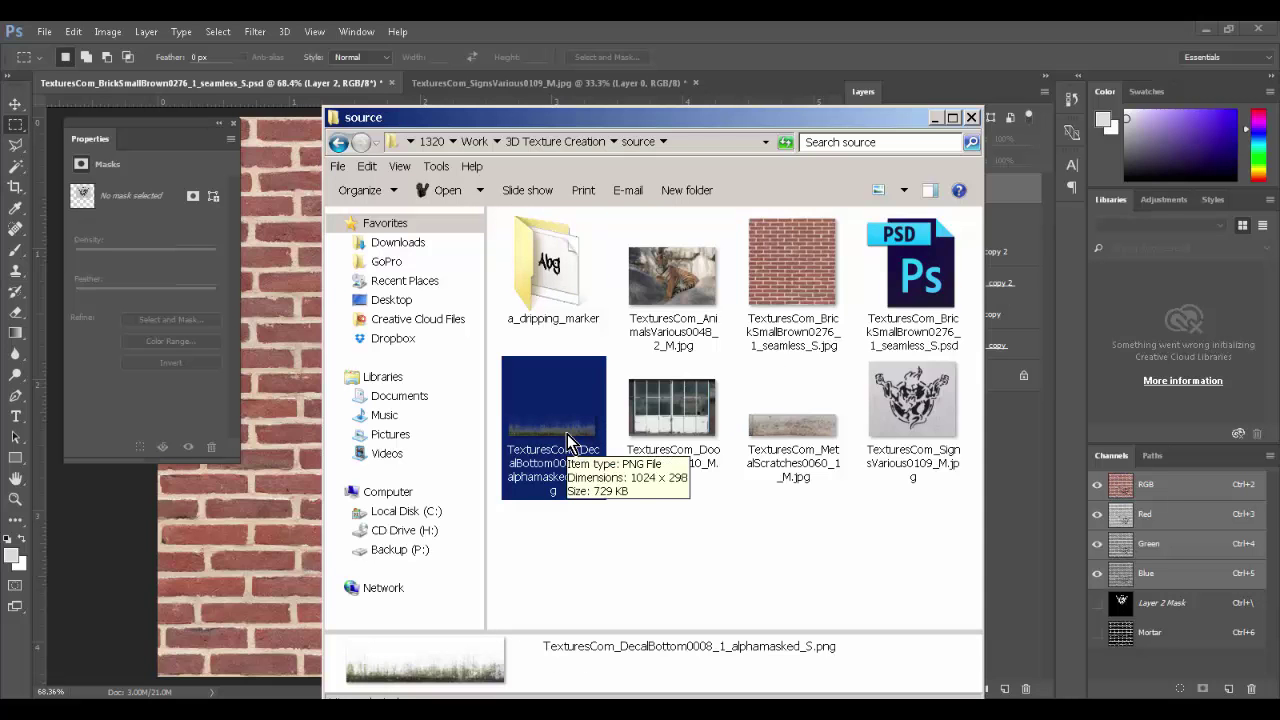
left_click_drag(568, 440, 276, 432)
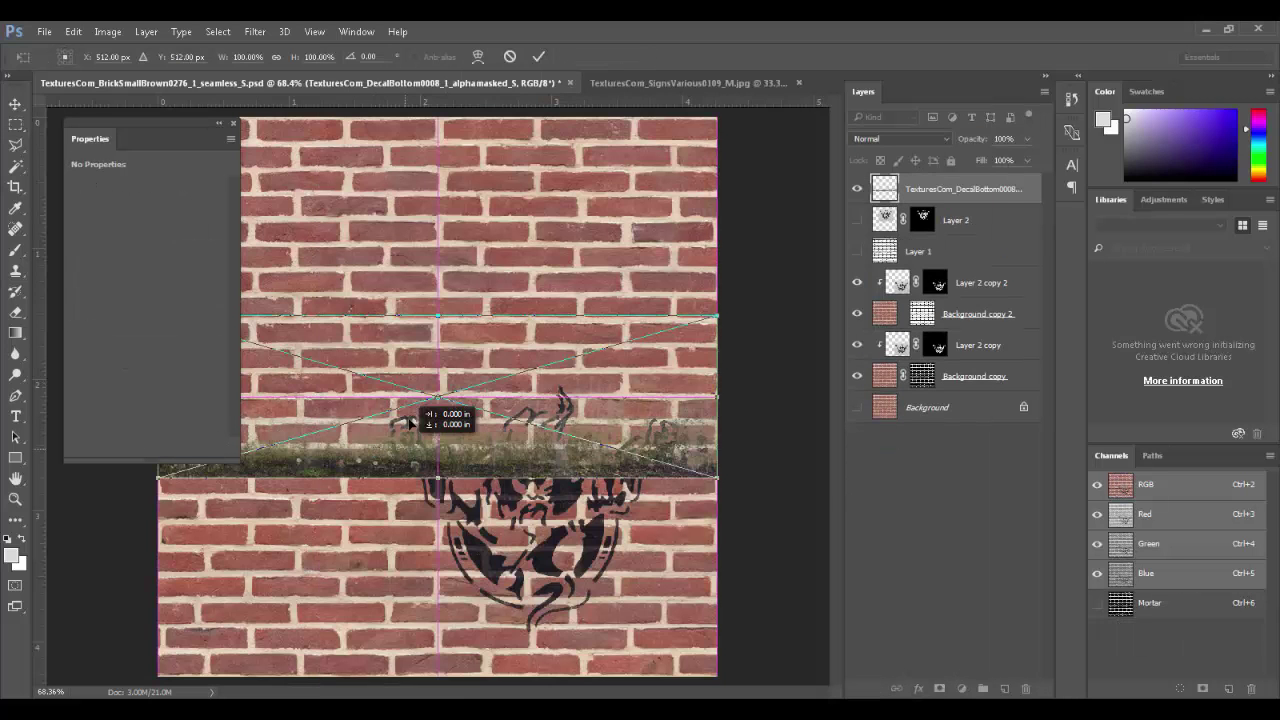
left_click_drag(408, 422, 405, 650)
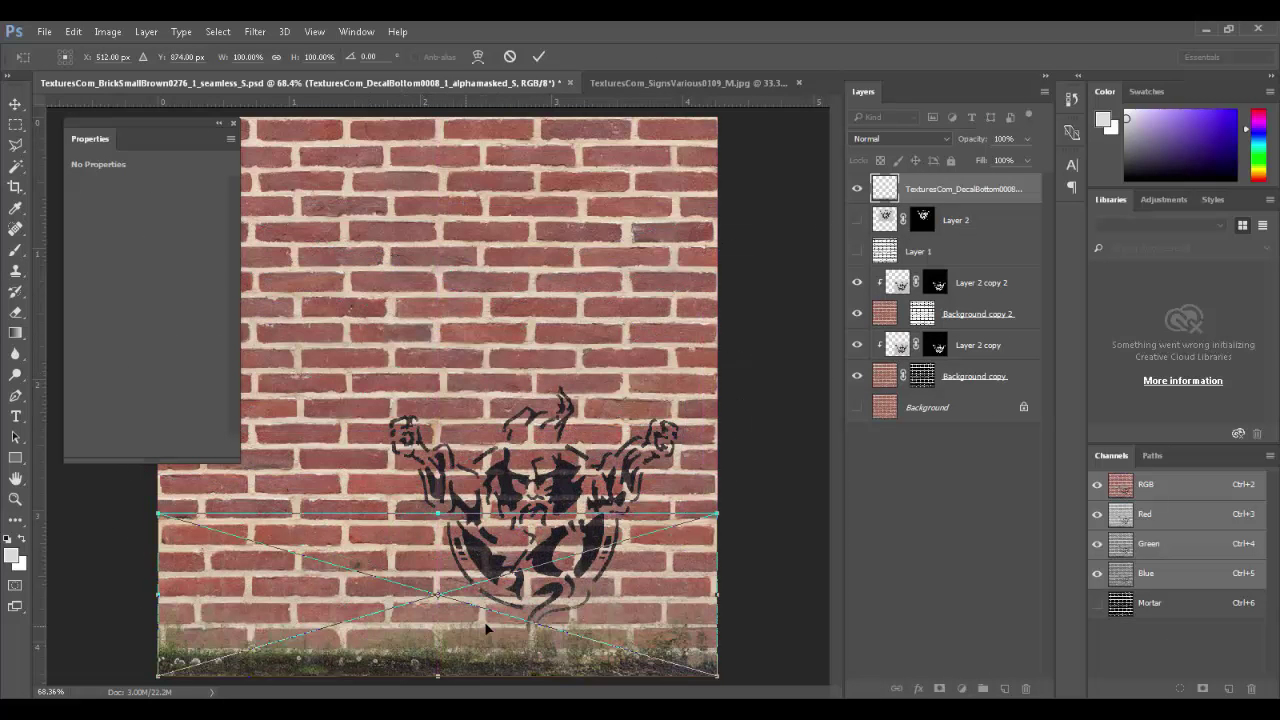
key("Return")
key("m")
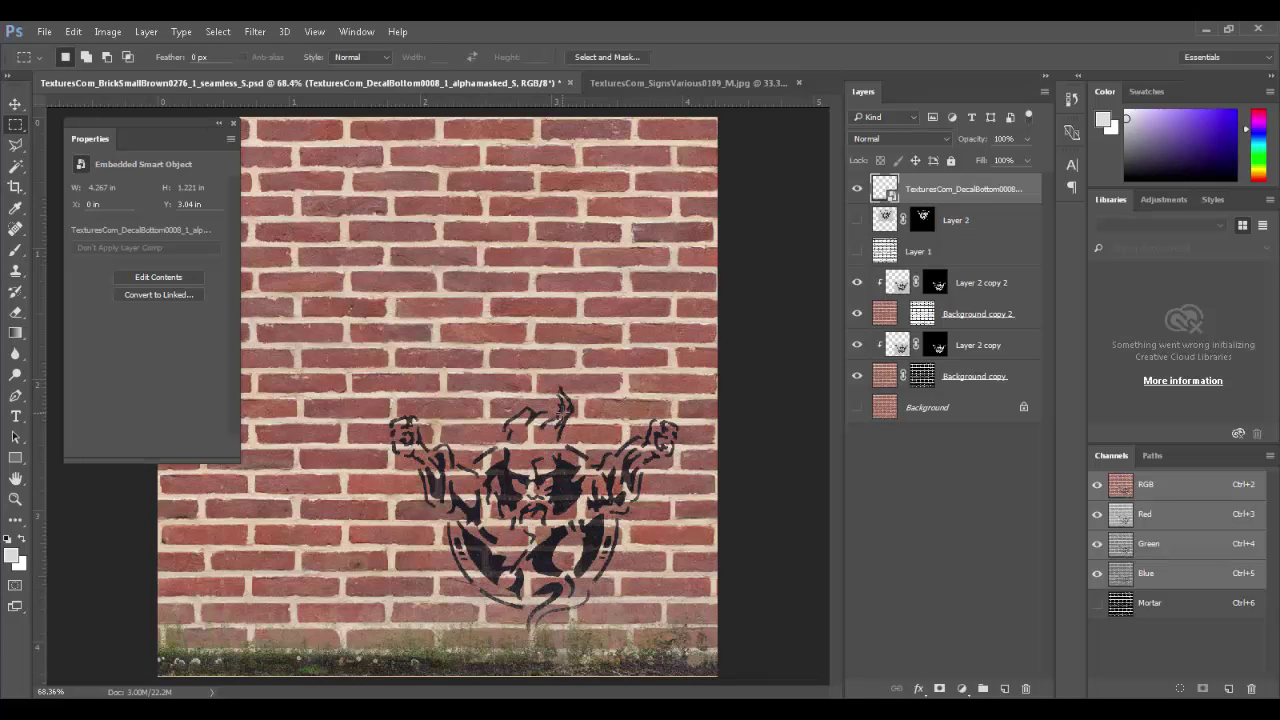
- Scale the moss decal up to about 4.48 in wide so it extends slightly past both sides of the wall
key("ctrl+t")
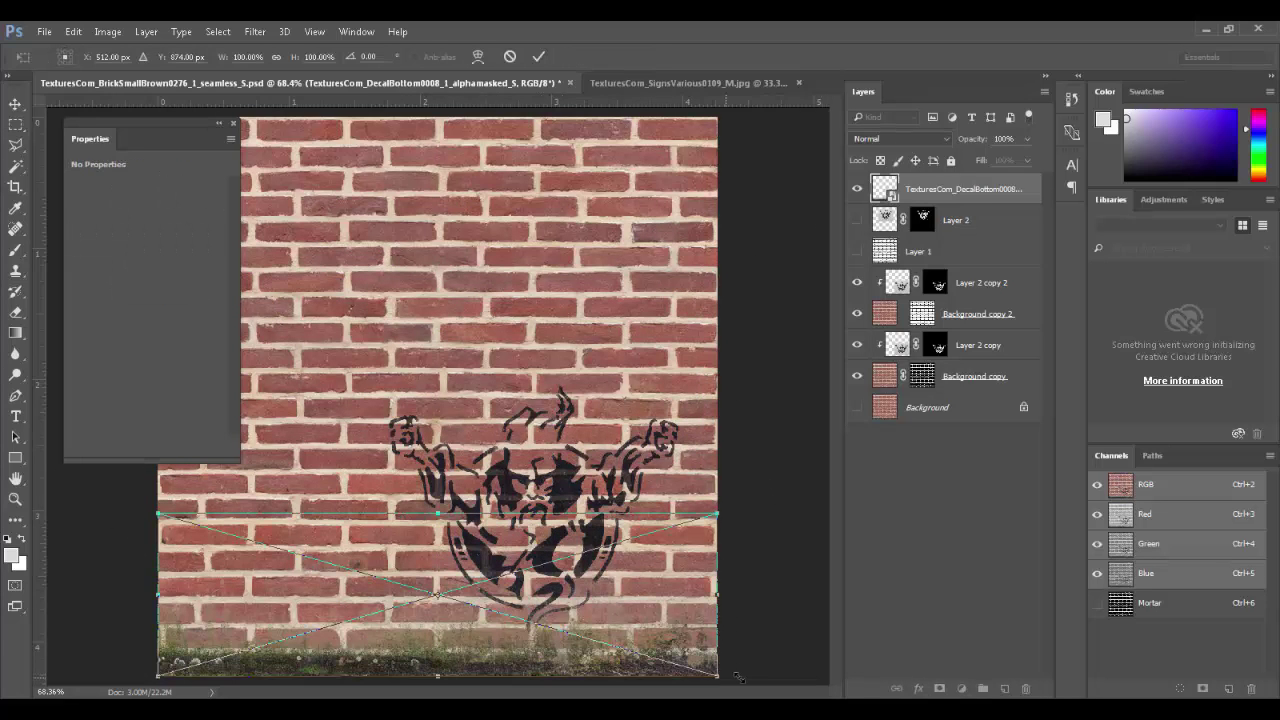
left_click_drag(719, 676, 736, 676)
key("Return")
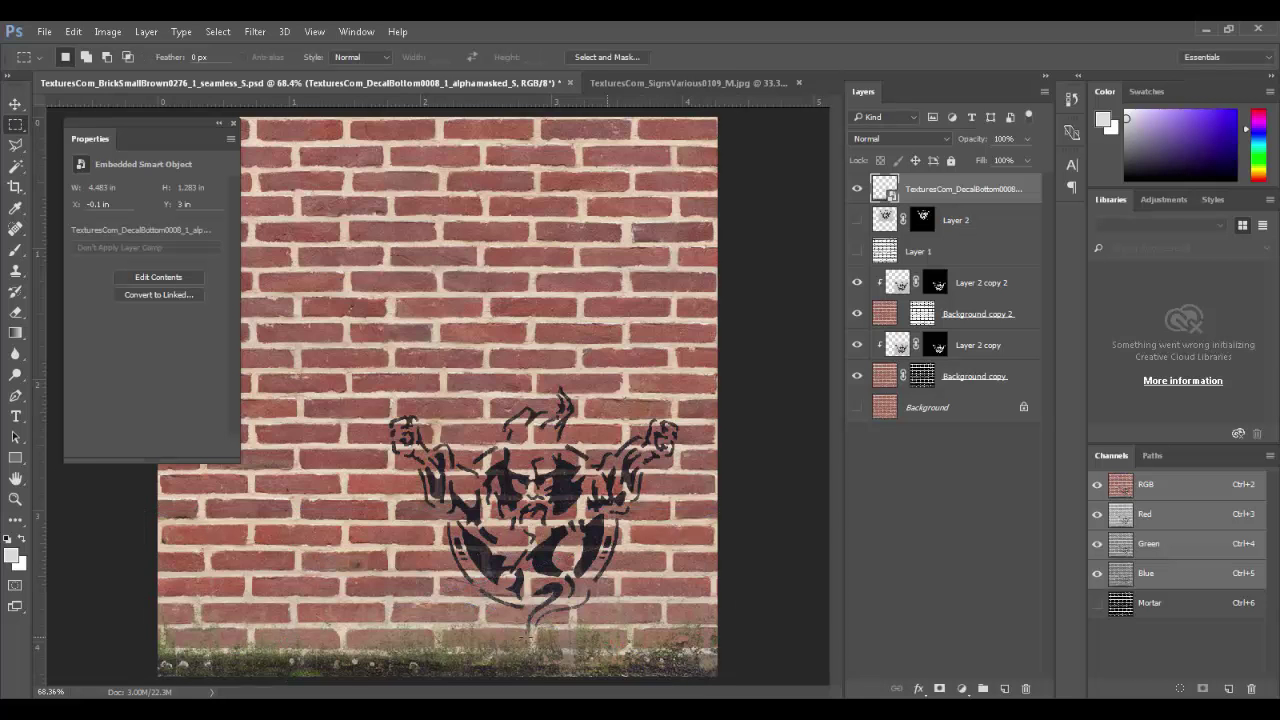
- Try Lighten, Overlay, Vivid Light and other blend modes on the moss decal layer and set it to Subtract
scroll(567, 636, "up", 4)
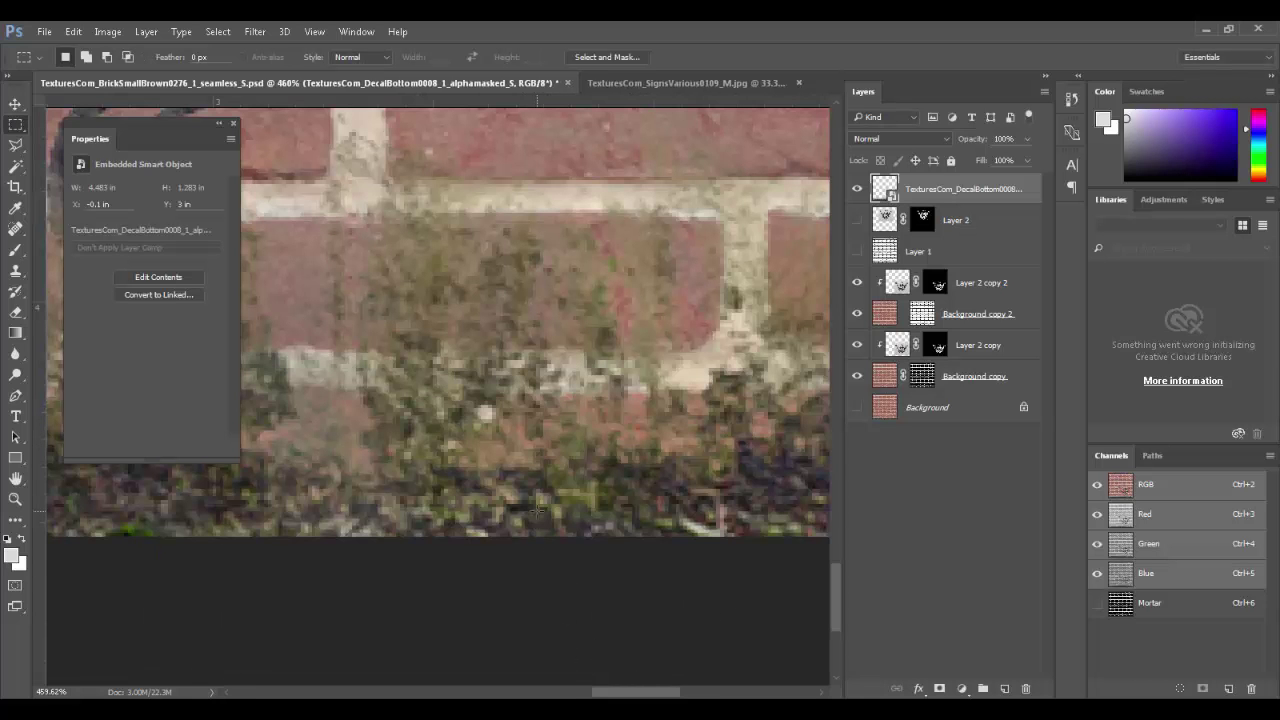
scroll(537, 510, "down", 3)
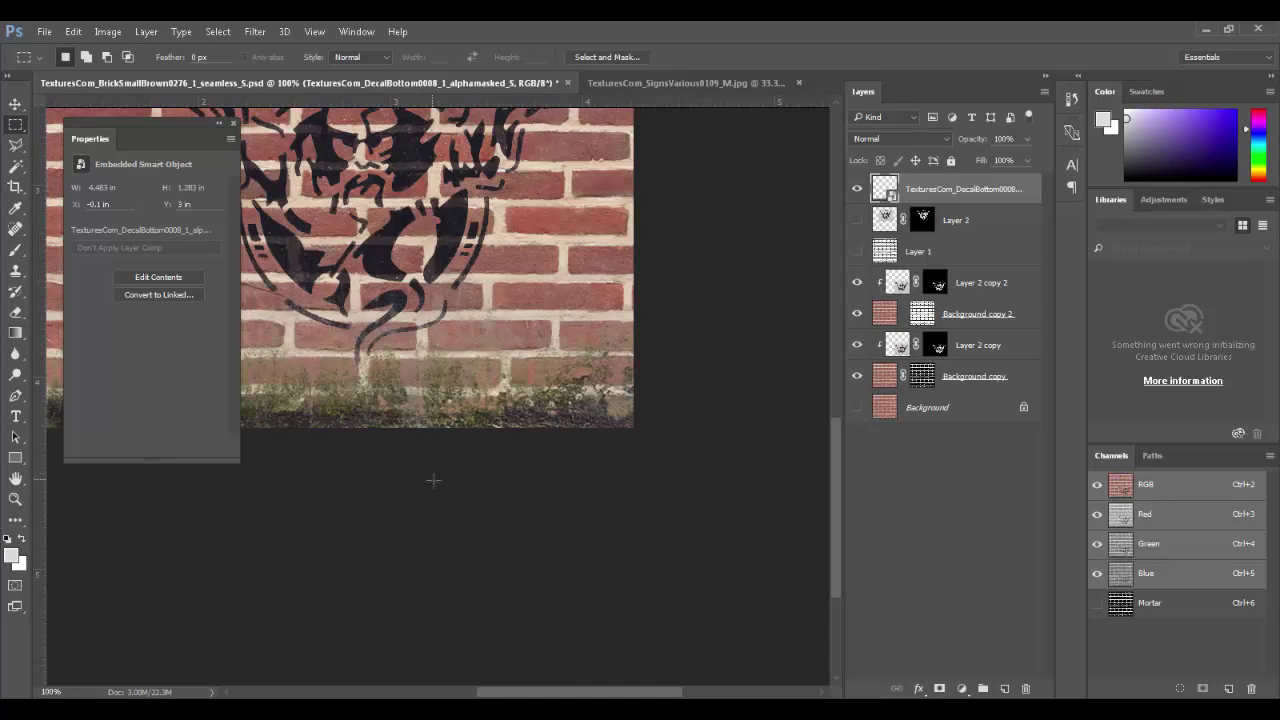
scroll(434, 481, "up", 3)
scroll(545, 517, "up", 1)
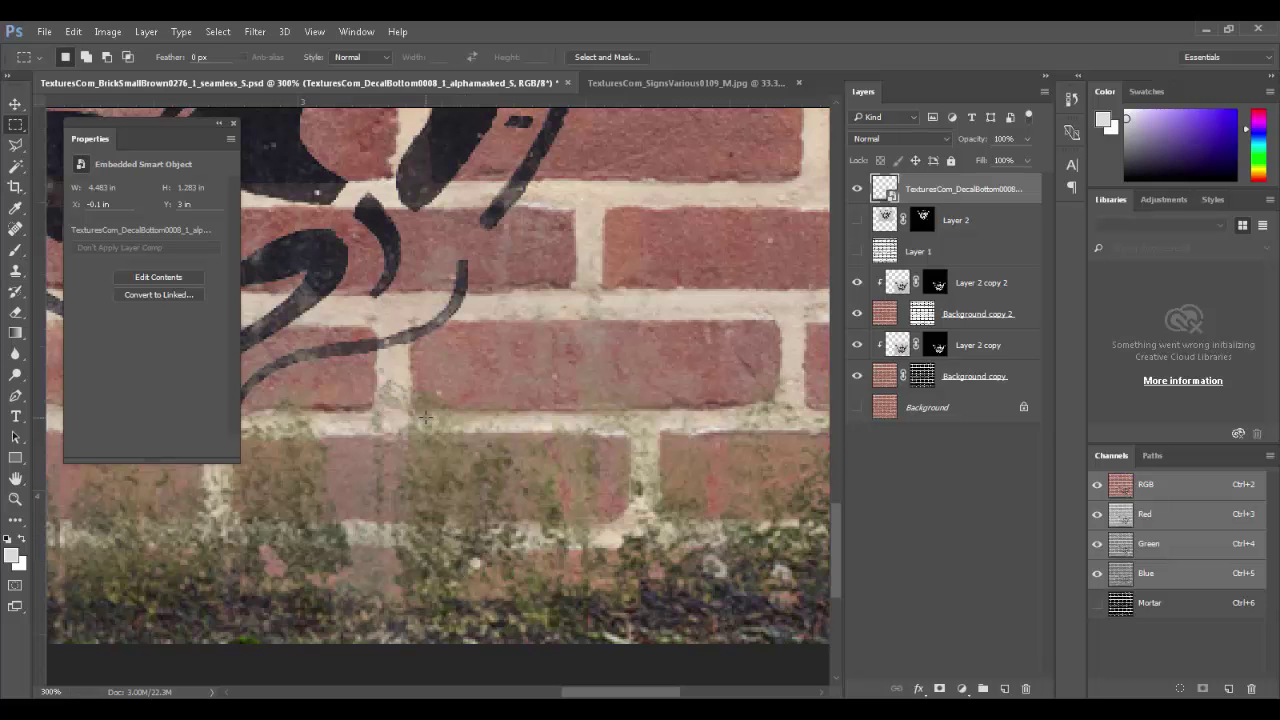
left_click(891, 136)
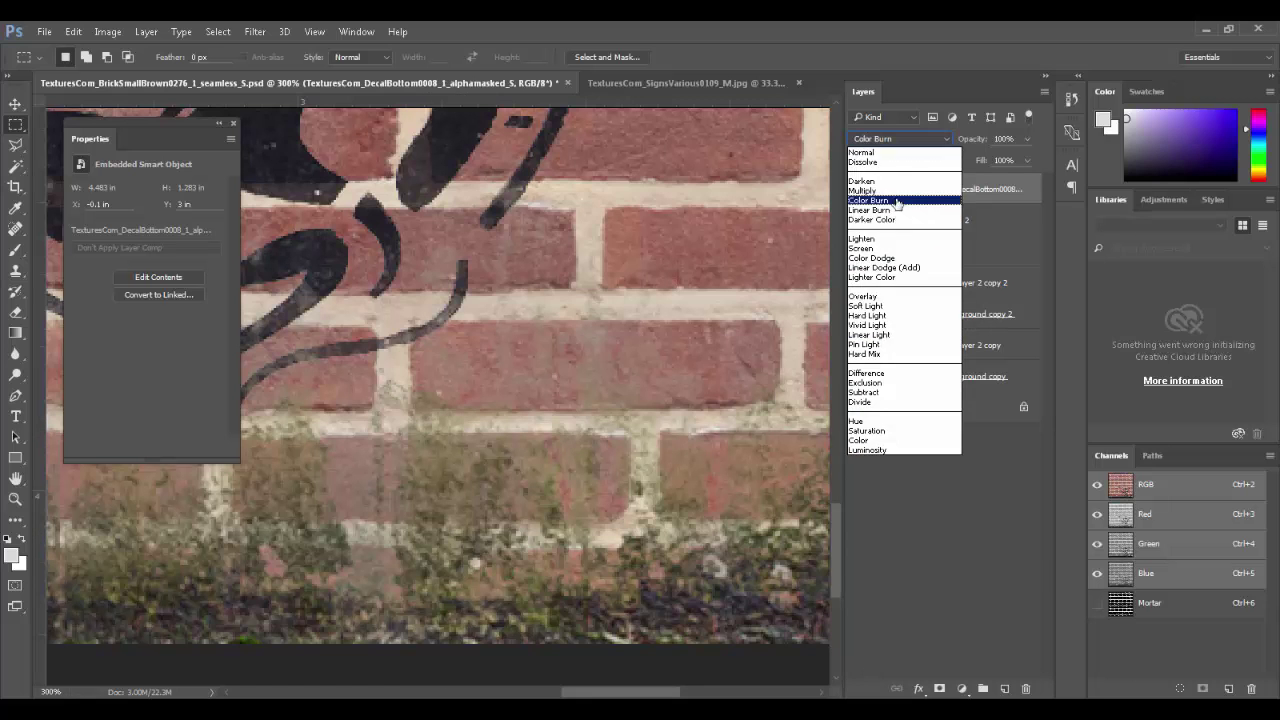
left_click(896, 210)
key("Down")
key("Down")
key("Down")
key("Down")
key("Down")
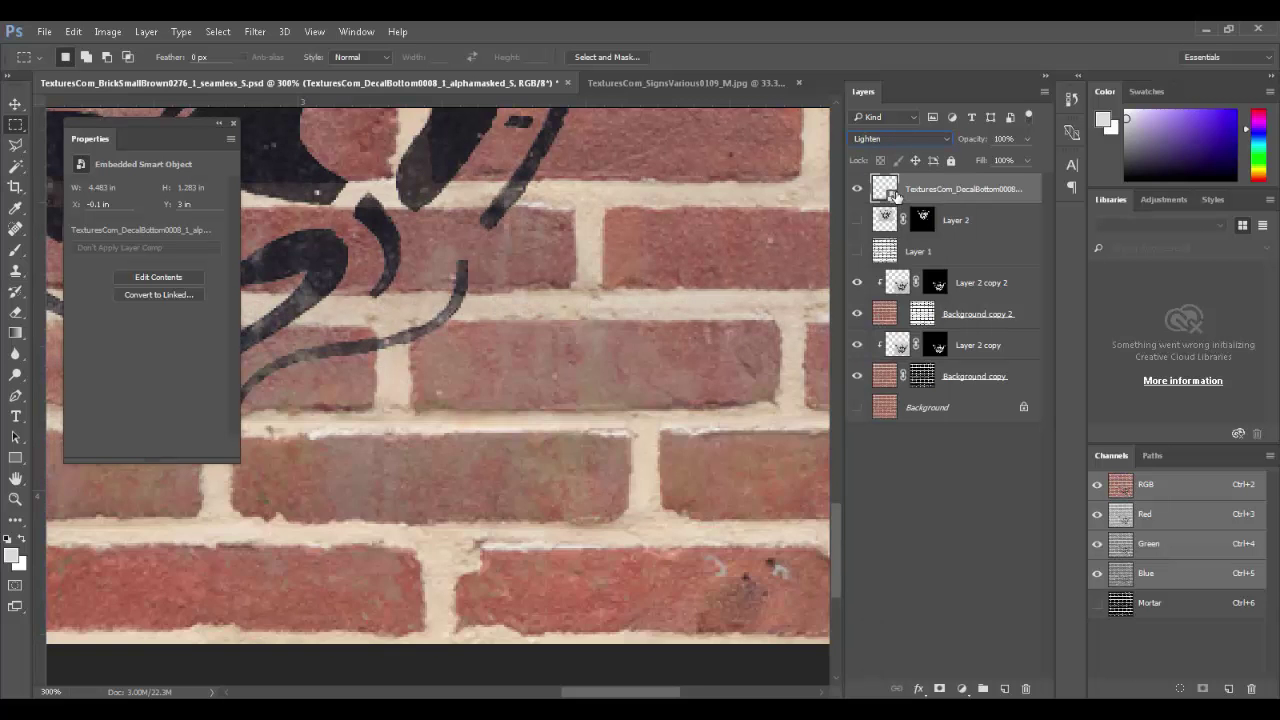
key("Down")
key("Down")
key("Down")
key("Down")
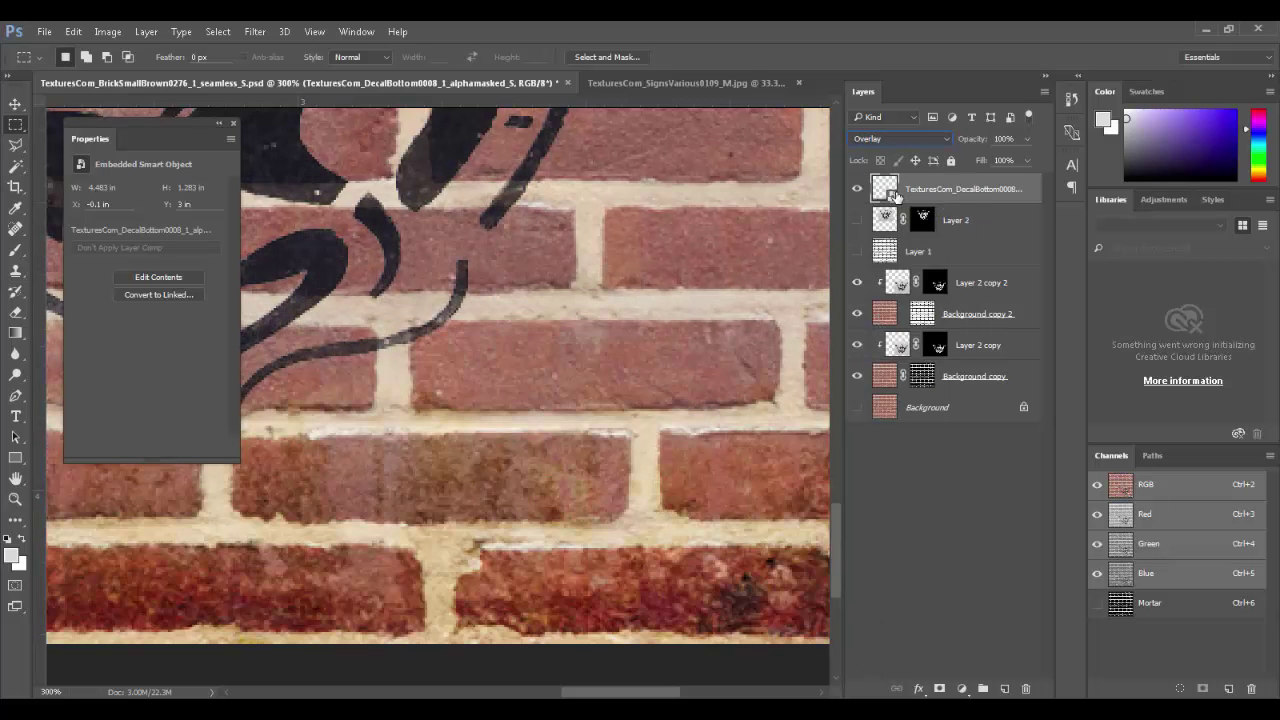
key("Down")
key("Down")
key("Down")
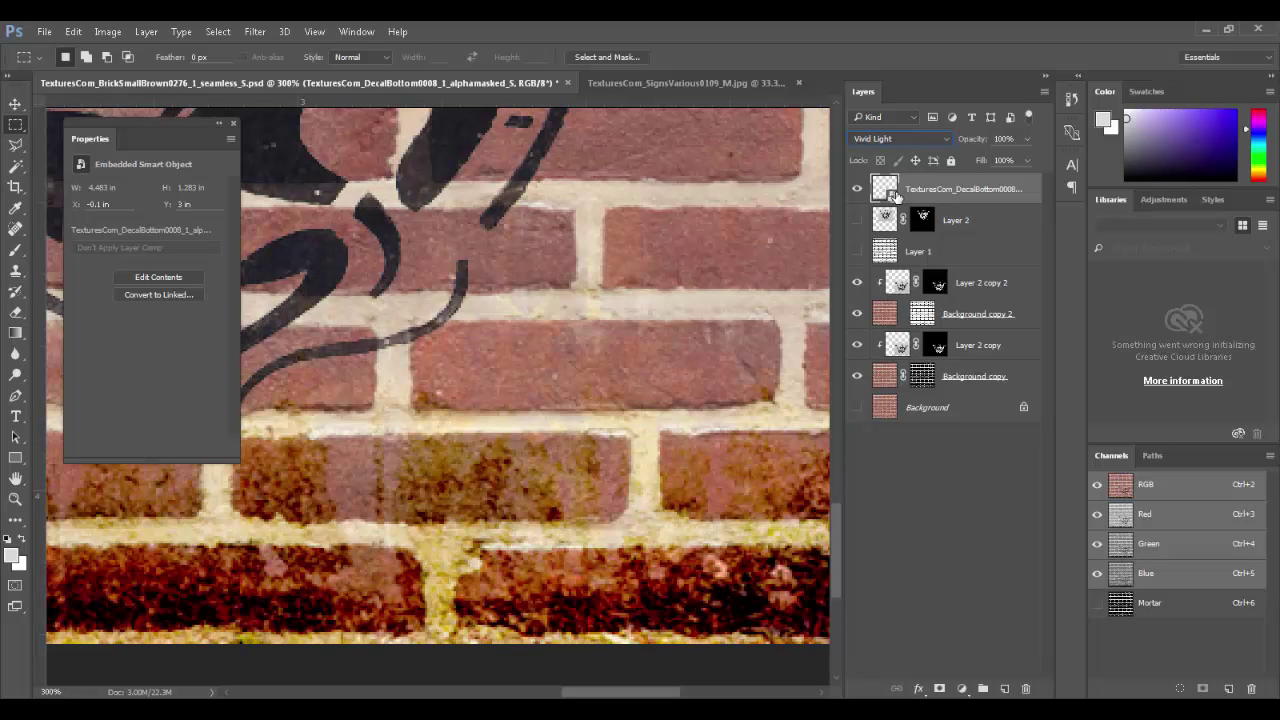
key("Down")
key("Down")
key("Down")
key("Down")
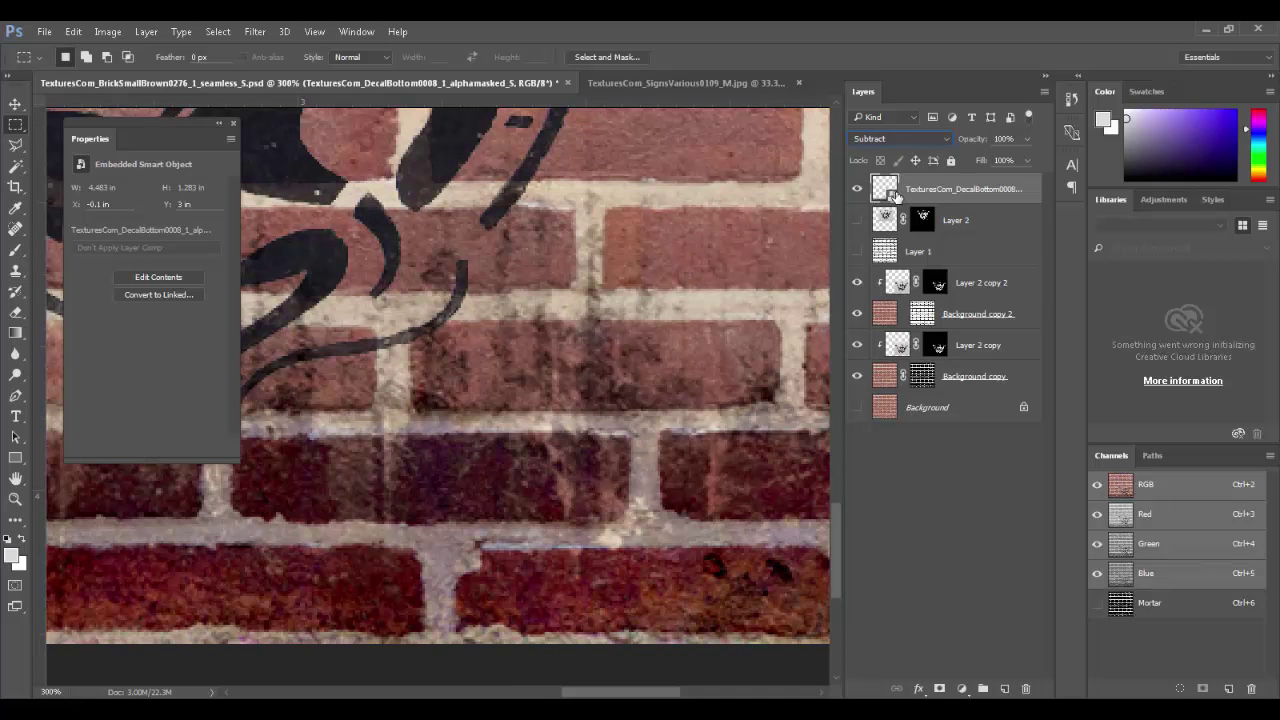
key("ctrl+0")
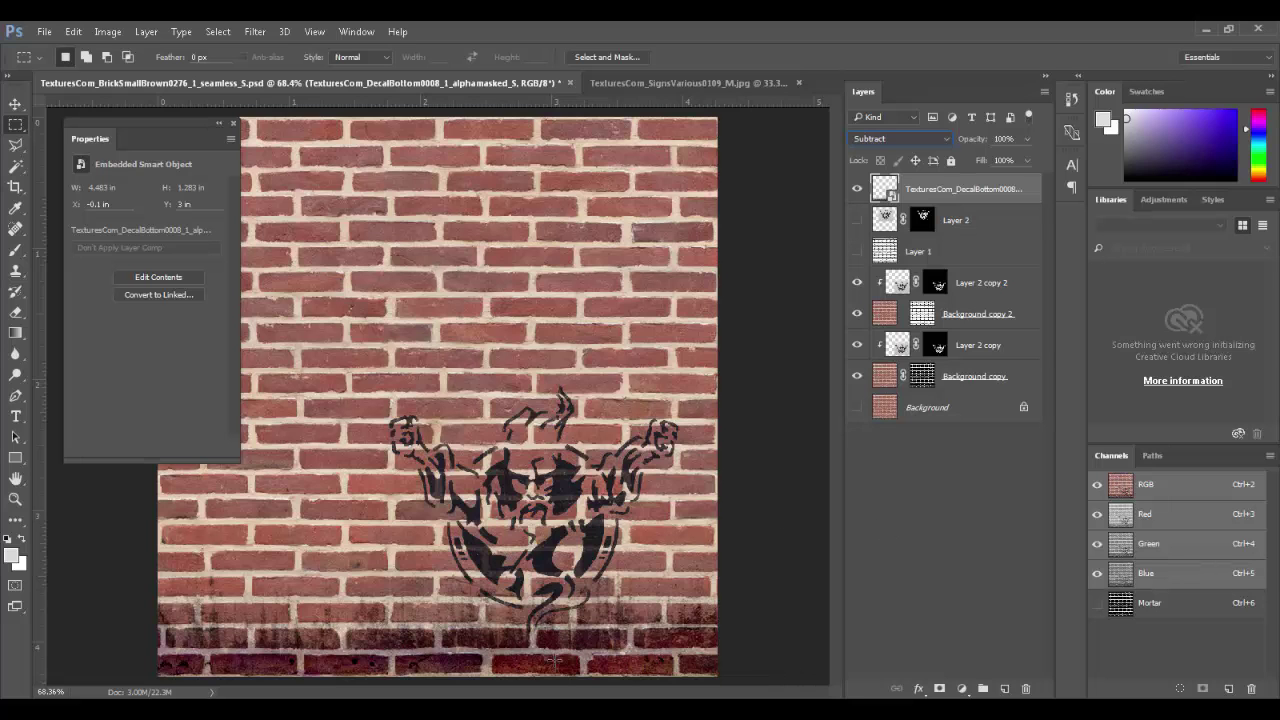
- Try a flipped duplicate of the moss decal along the wall's top edge, and delete that duplicate
left_click_drag(557, 665, 560, 290)
key("ctrl+t")
left_click_drag(300, 432, 514, 108)
left_click_drag(512, 172, 515, 130)
key("Return")
key("m")
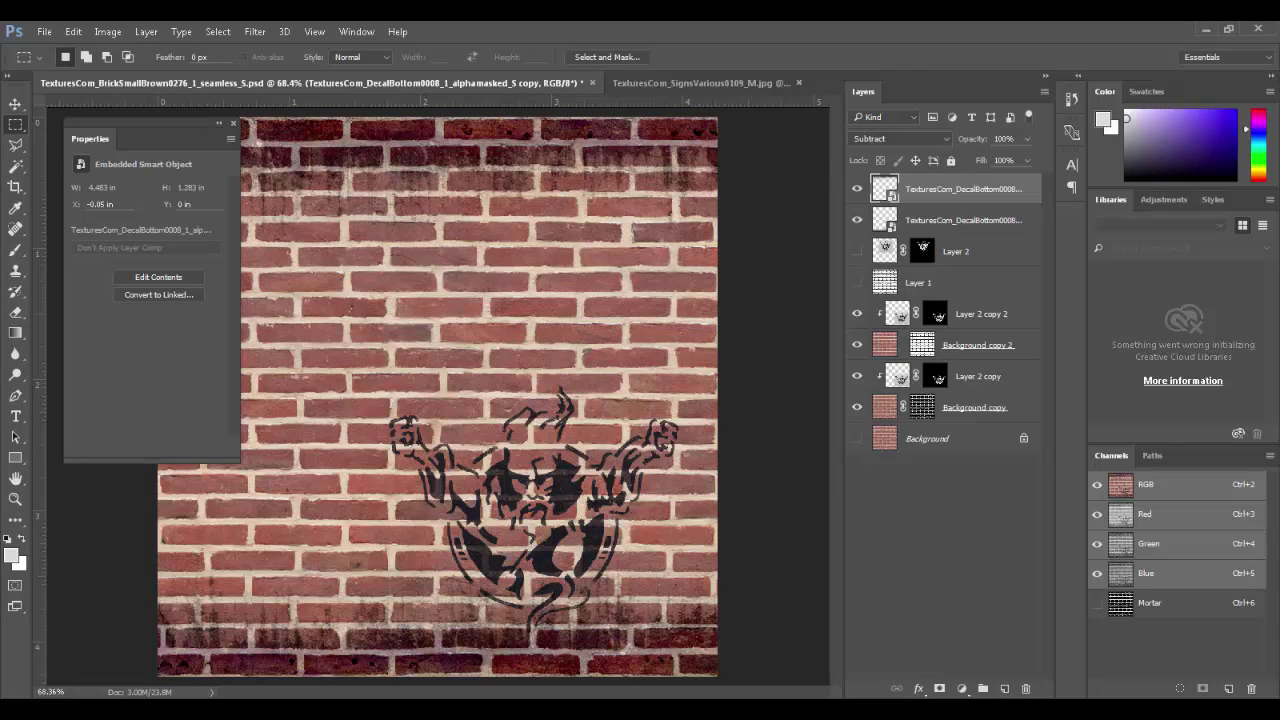
left_click(1025, 689)
key("Return")
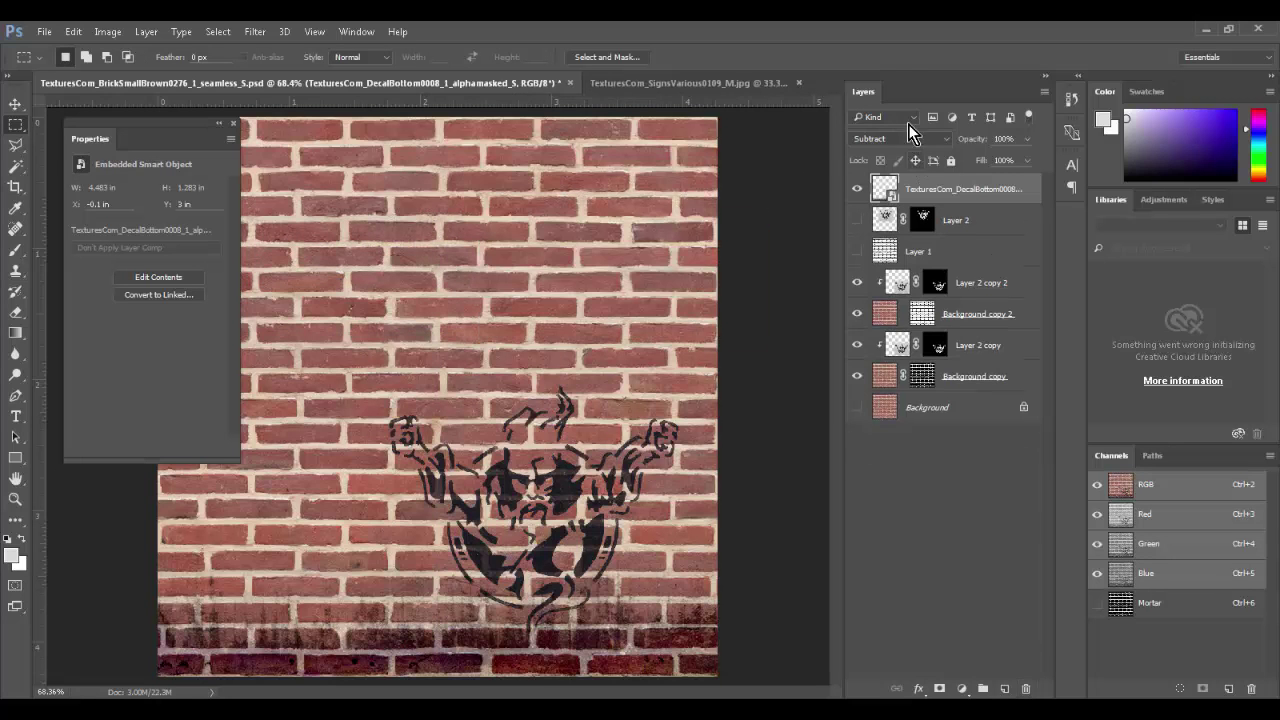
- Try Saturation and other blend modes on the moss decal layer, and return it to Subtract
left_click(908, 134)
left_click(908, 136)
key("Down")
key("Down")
key("Down")
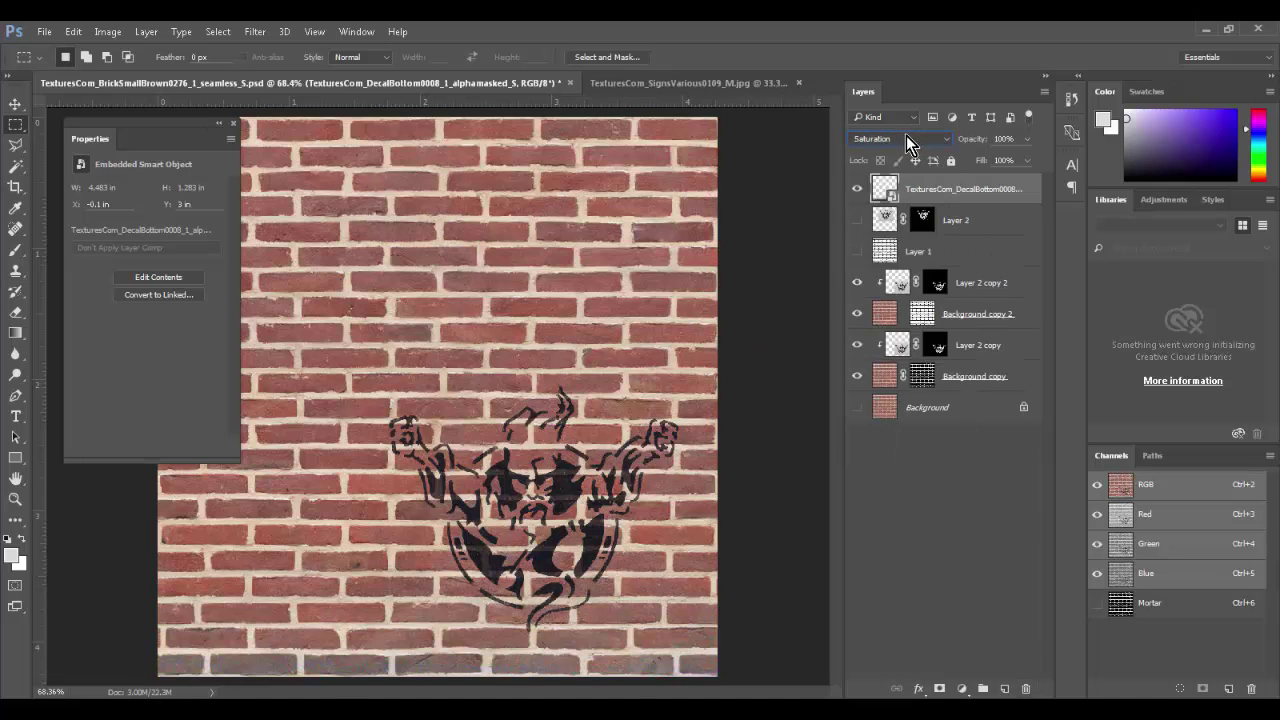
scroll(906, 135, "down", 2)
scroll(906, 135, "up", 6)
scroll(906, 135, "down", 1)
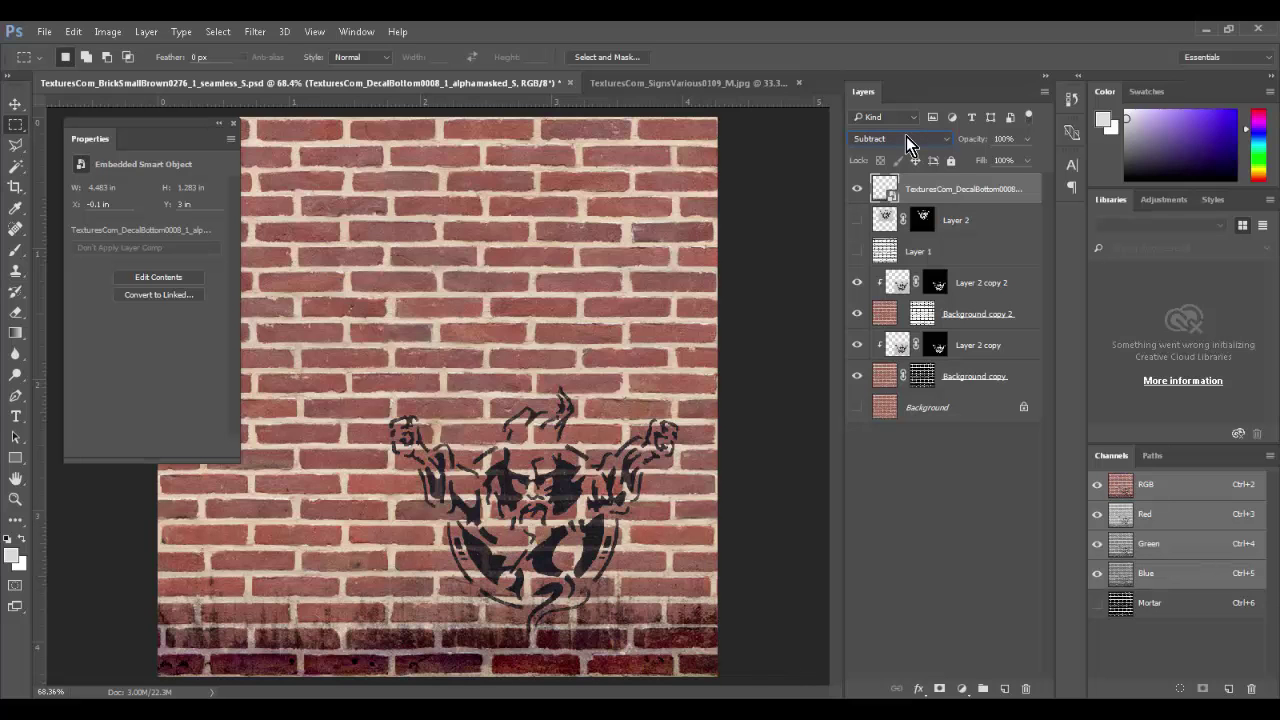
- Clip the moss decal to Background copy 2 and a duplicate to Background copy, stacking each above its group's clipped graffiti layer
left_click_drag(930, 190, 958, 306)
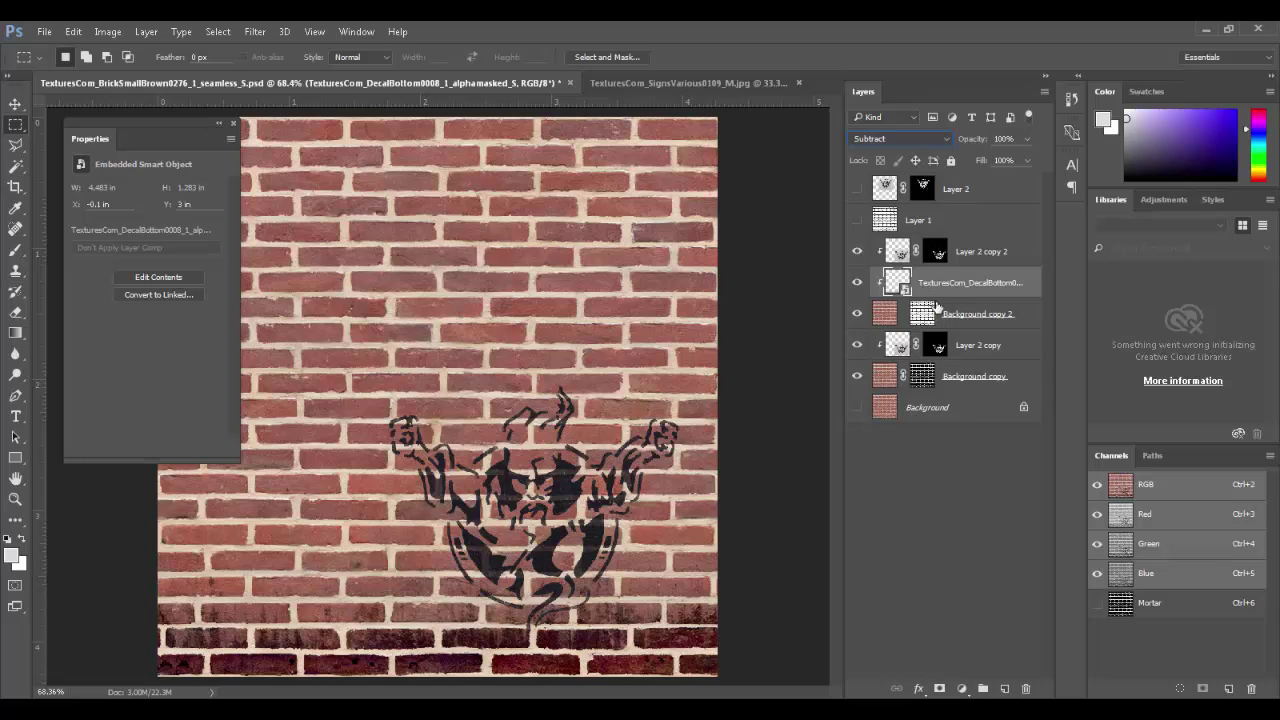
left_click_drag(968, 292, 1005, 688)
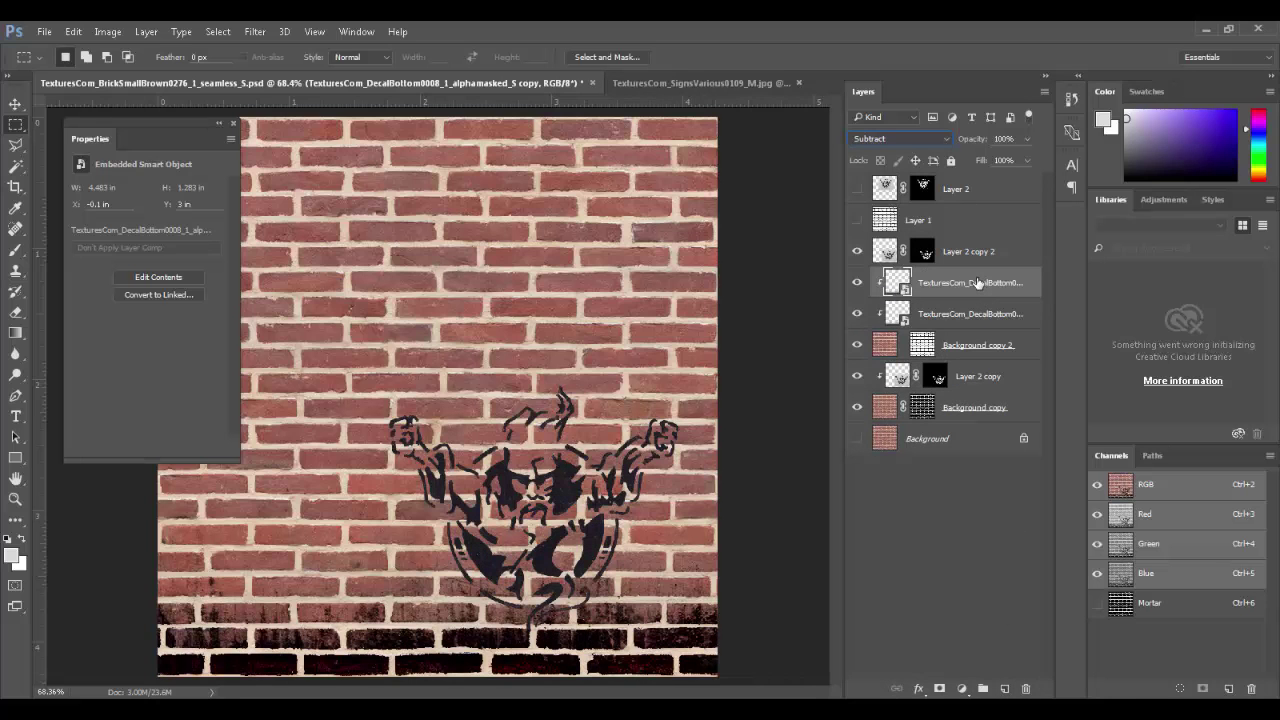
left_click_drag(979, 288, 978, 390)
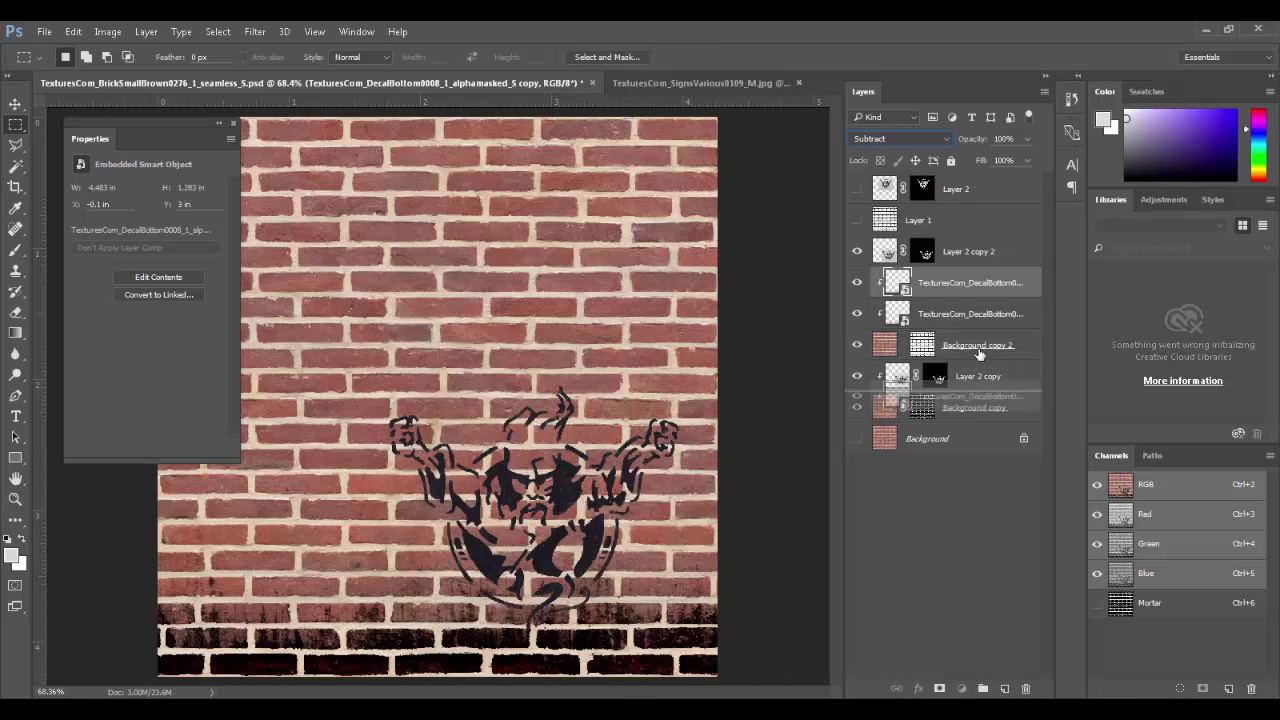
left_click(966, 266, "alt")
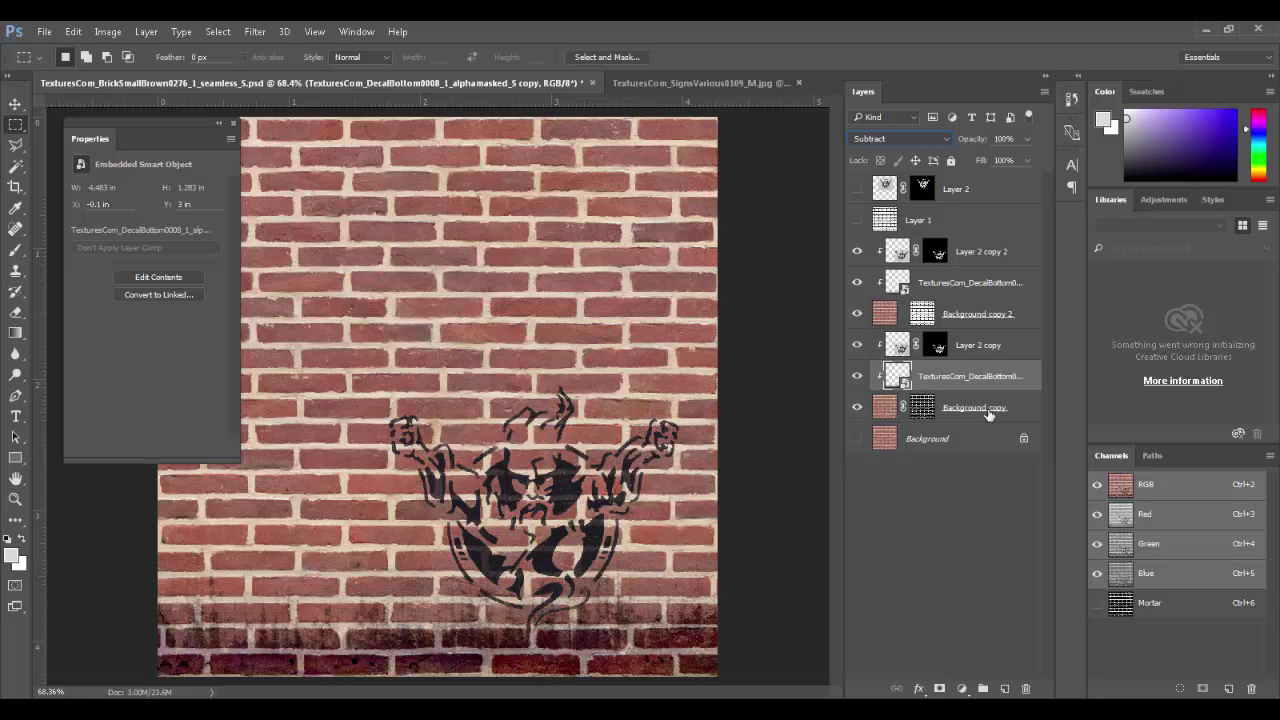
left_click_drag(973, 348, 970, 384)
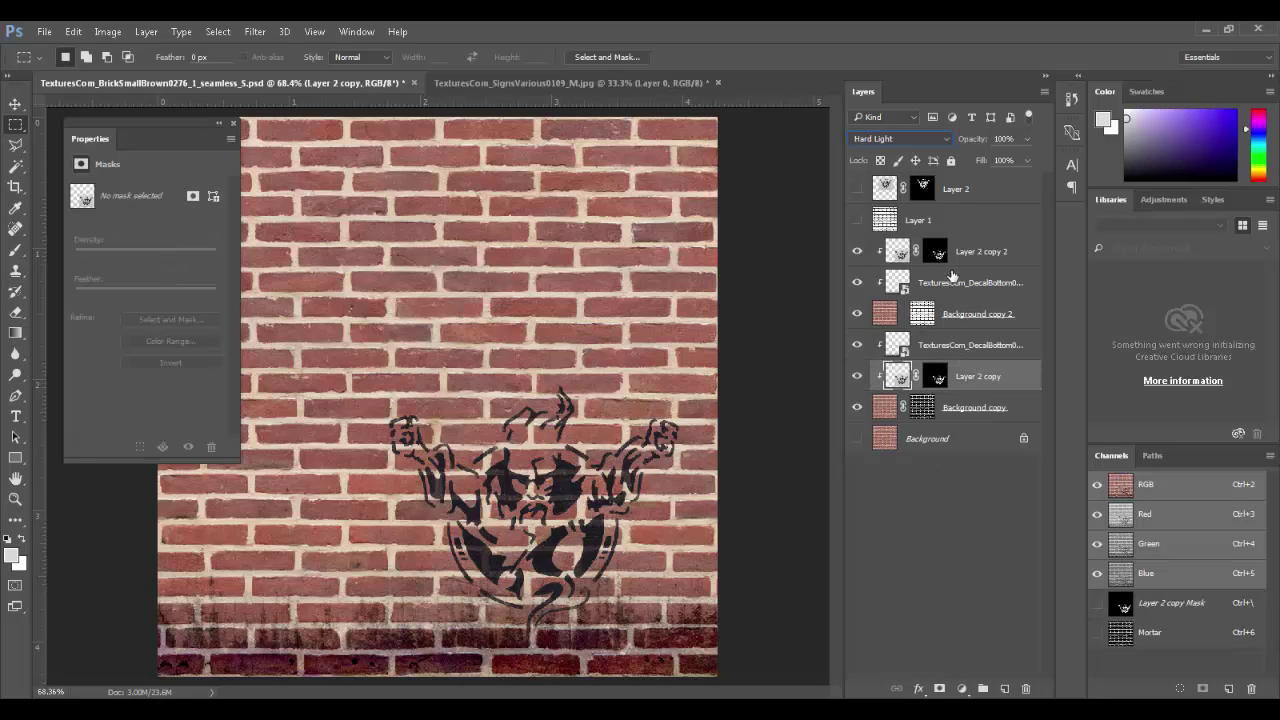
left_click_drag(950, 276, 962, 292)
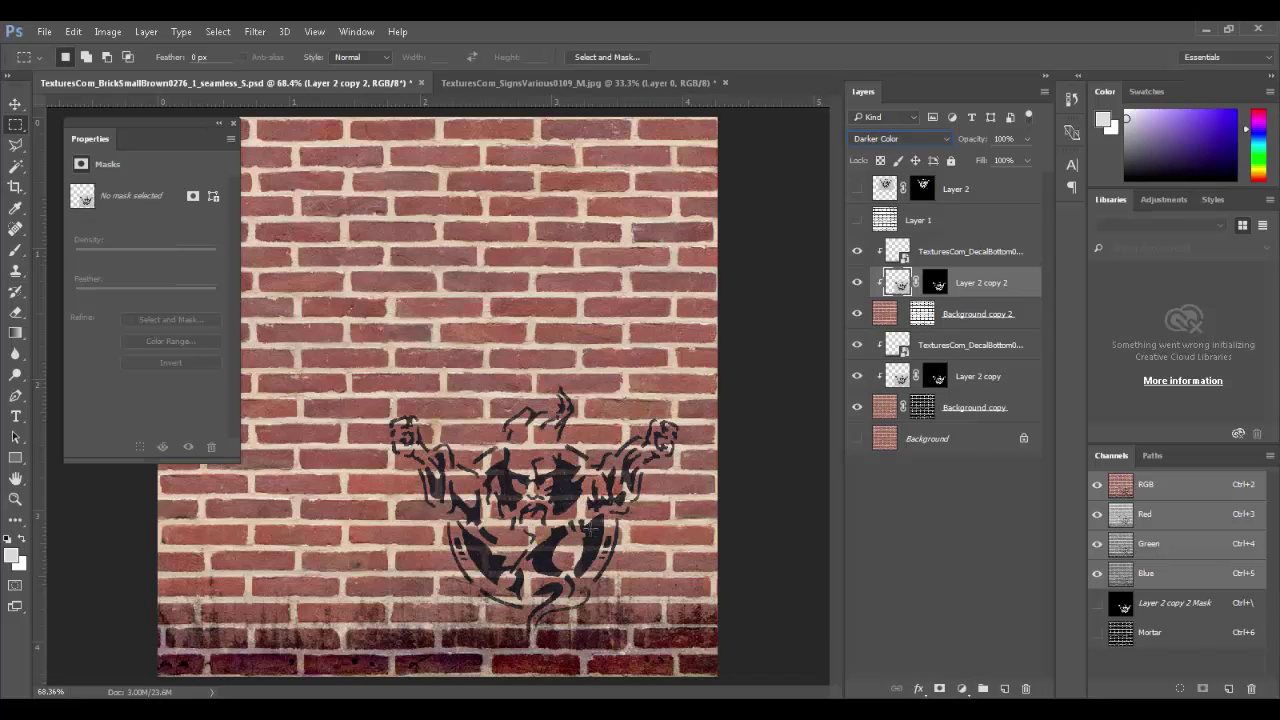
- Compare the wall with and without the mortar's moss decal, set that decal to Normal blending, and lower its opacity to 86%
left_click_drag(517, 626, 568, 650)
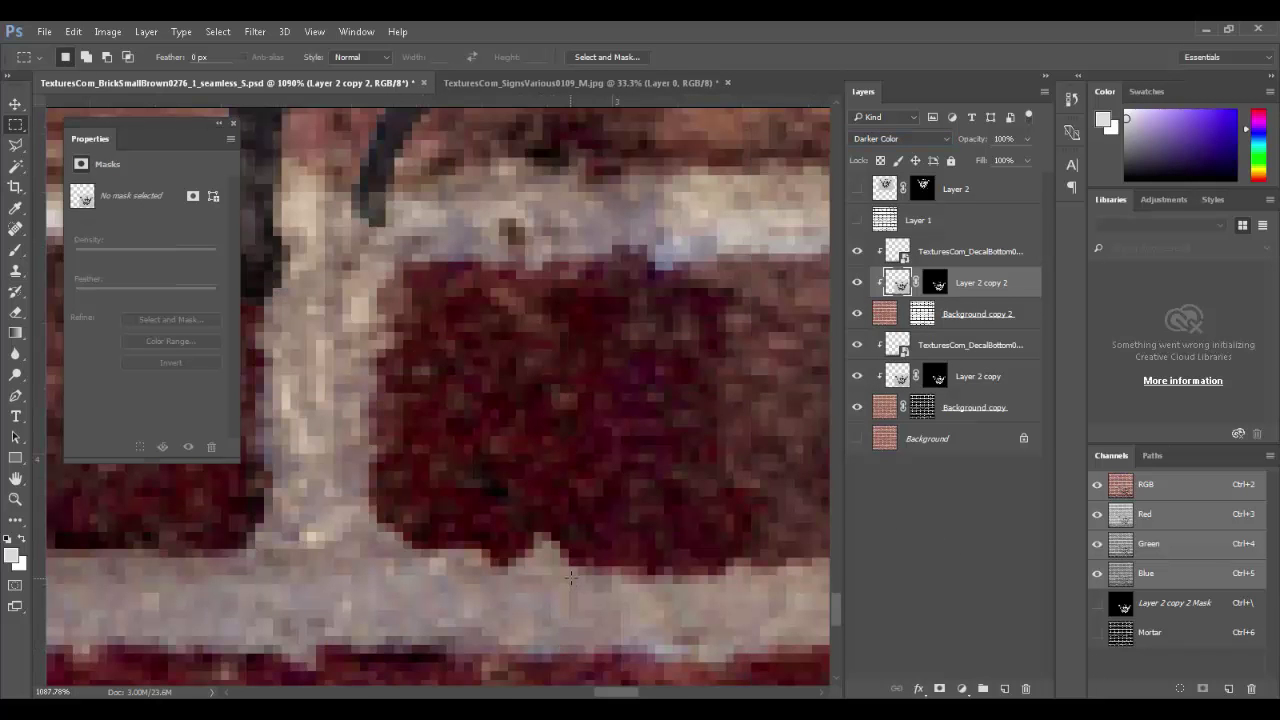
key("ctrl+minus")
scroll(570, 578, "down", 6)
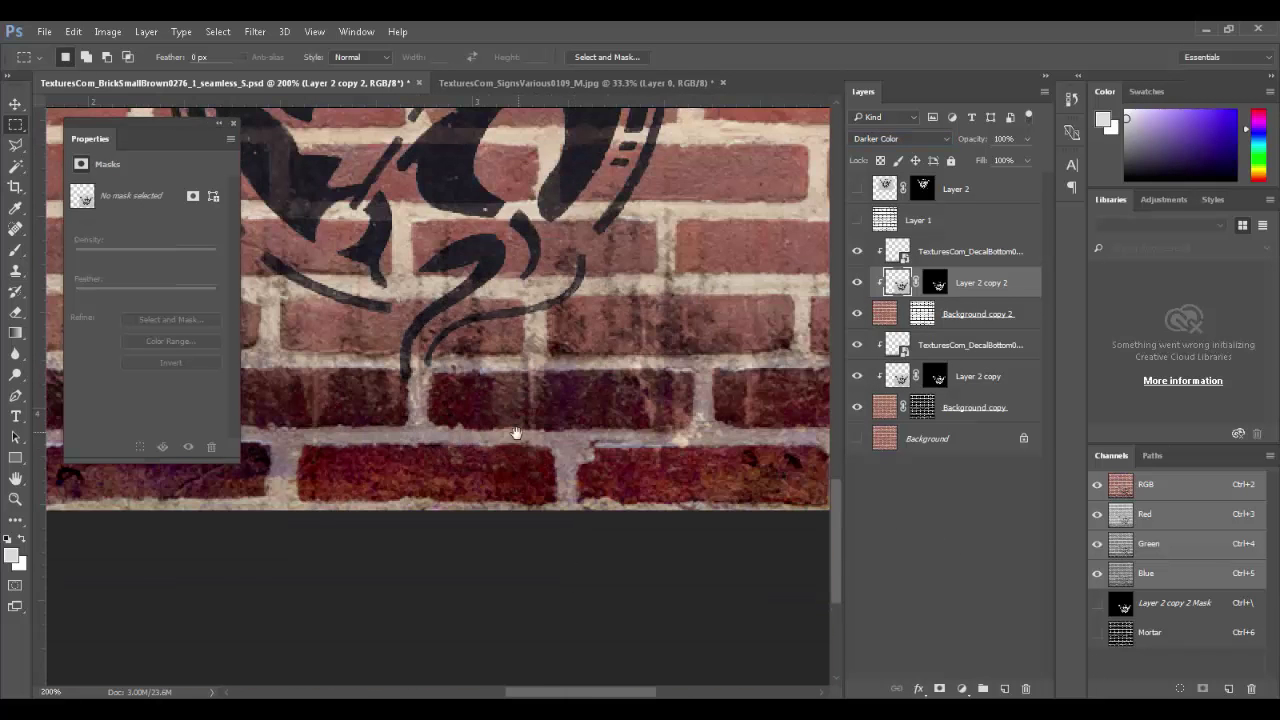
left_click_drag(518, 432, 748, 530)
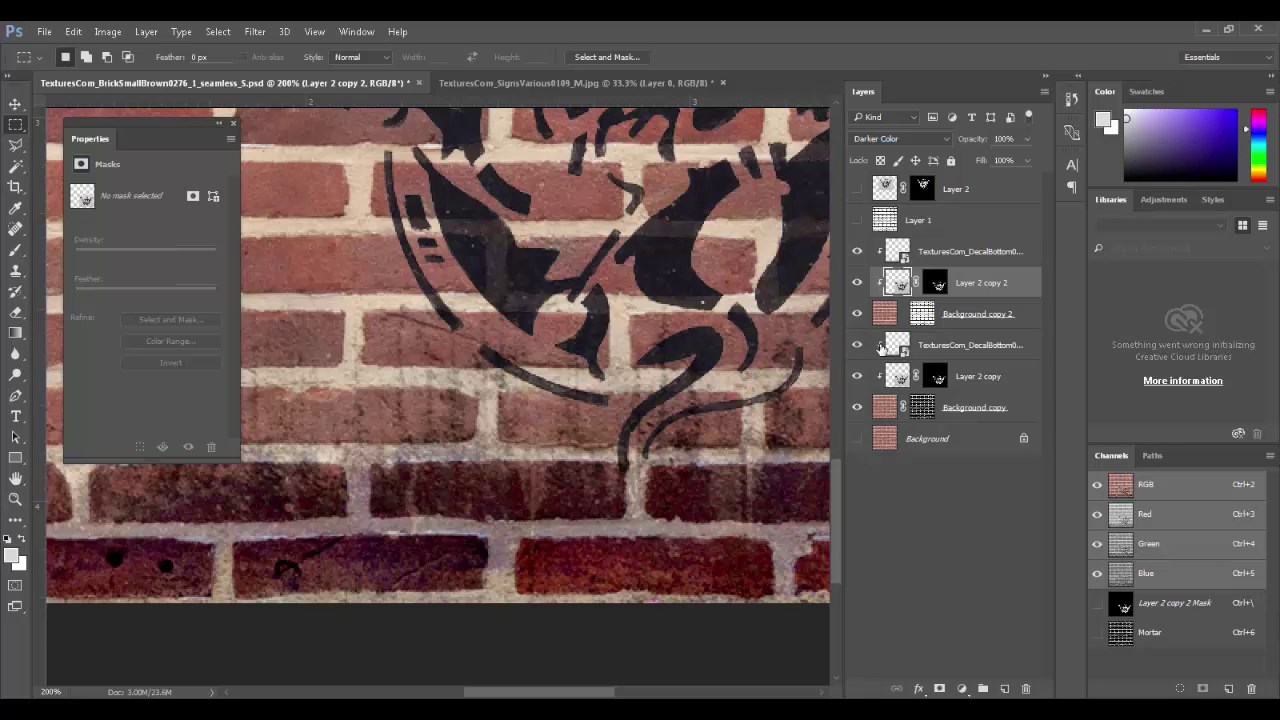
left_click(884, 348)
left_click(856, 345)
left_click(856, 345)
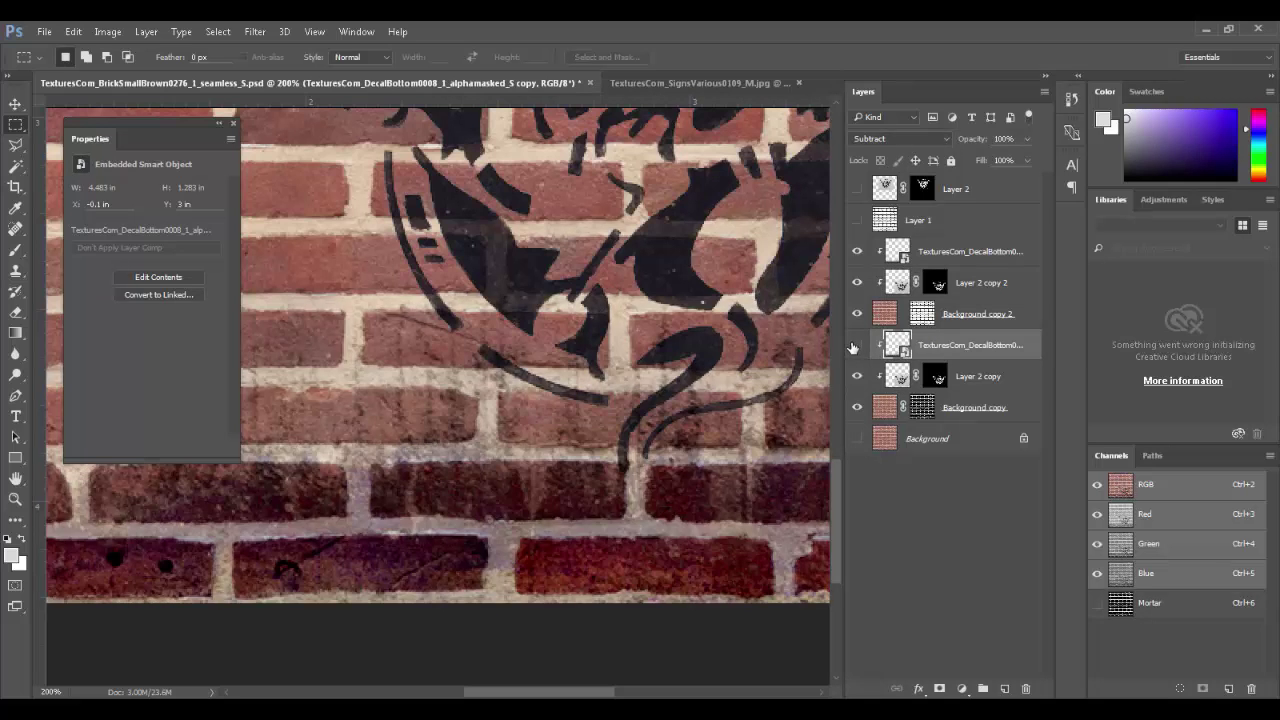
left_click(856, 345)
left_click(856, 345)
left_click(942, 139)
left_click(930, 152)
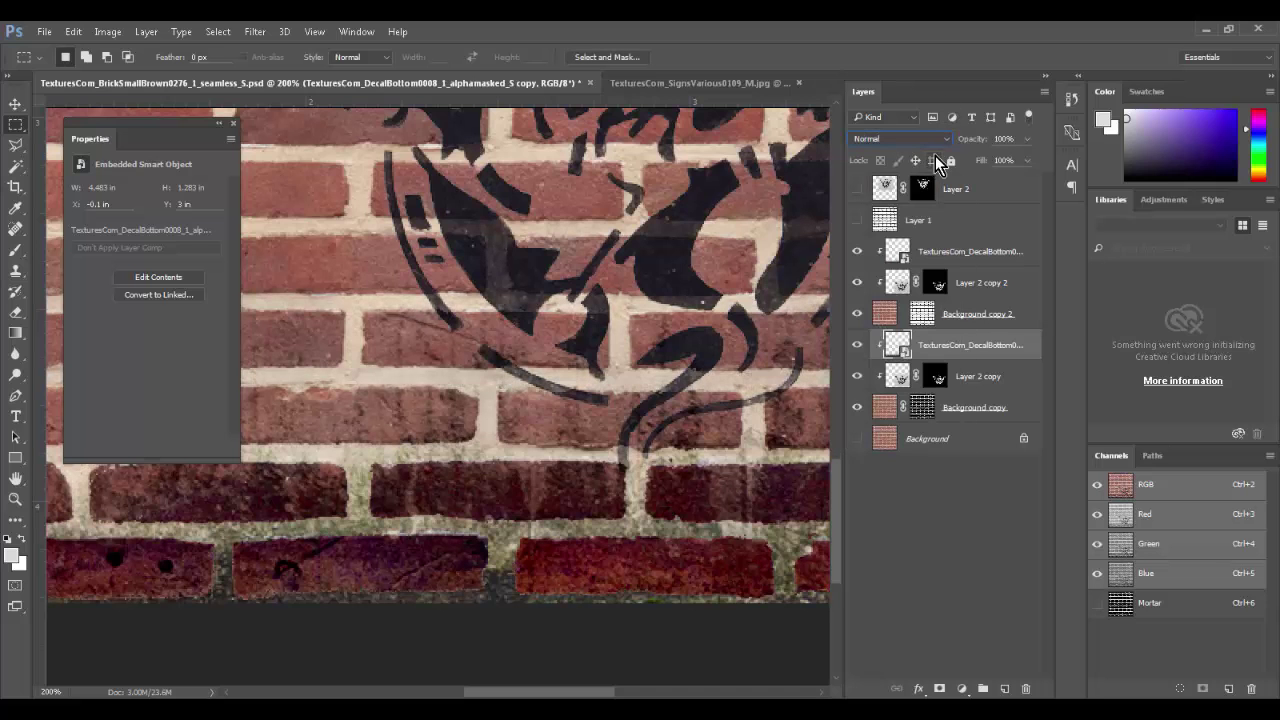
left_click_drag(970, 144, 977, 146)
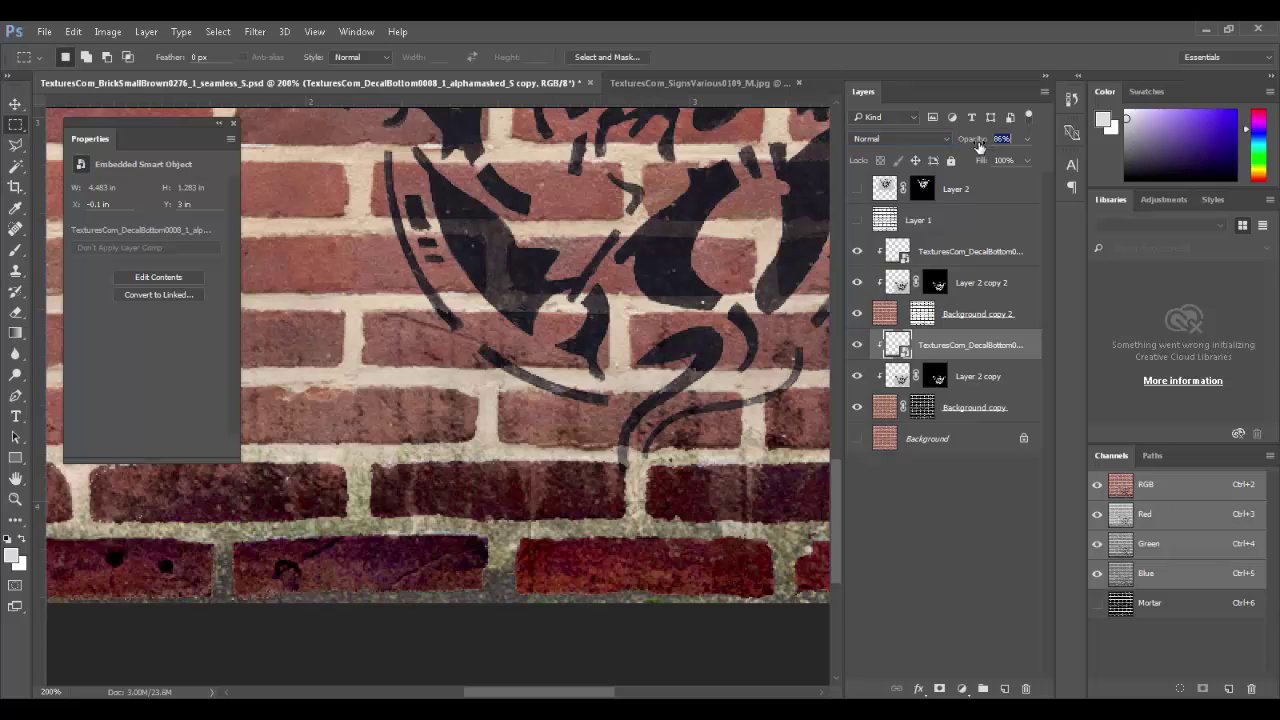
- Set the moss decal clipped to the brick layer, Background copy 2, to Normal blending at 100% opacity
left_click(898, 251)
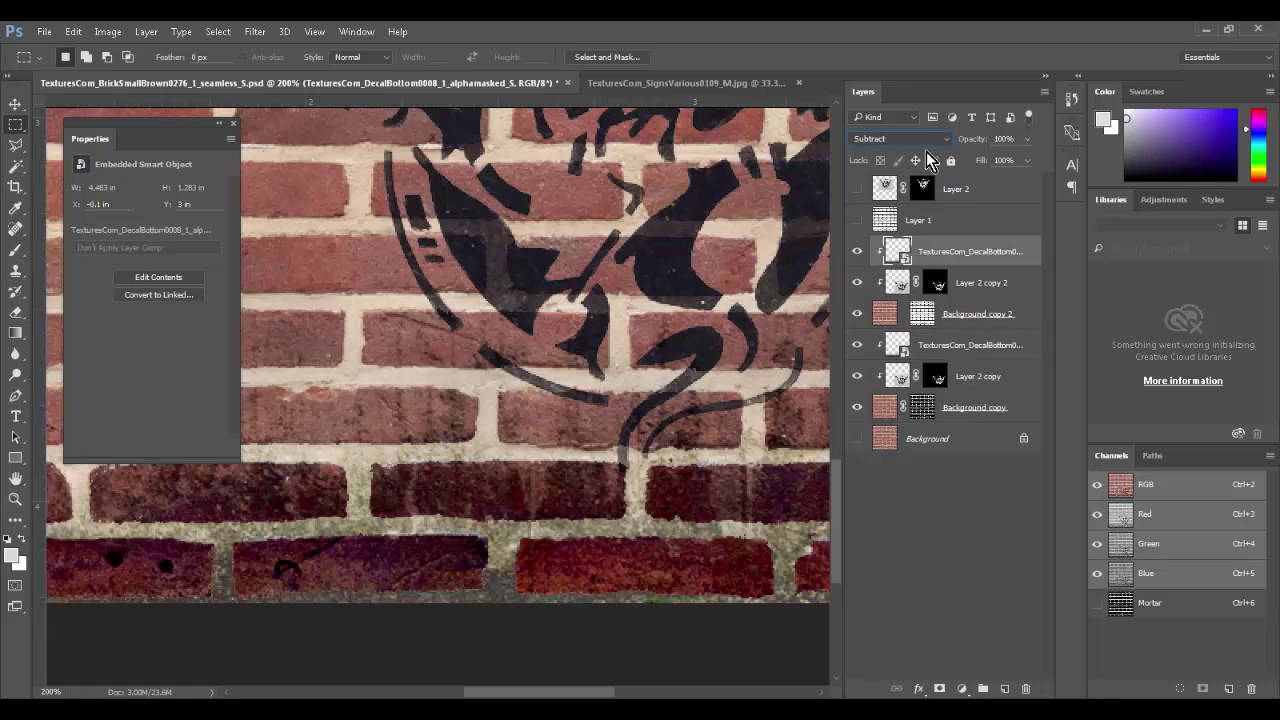
left_click(943, 142)
left_click(914, 155)
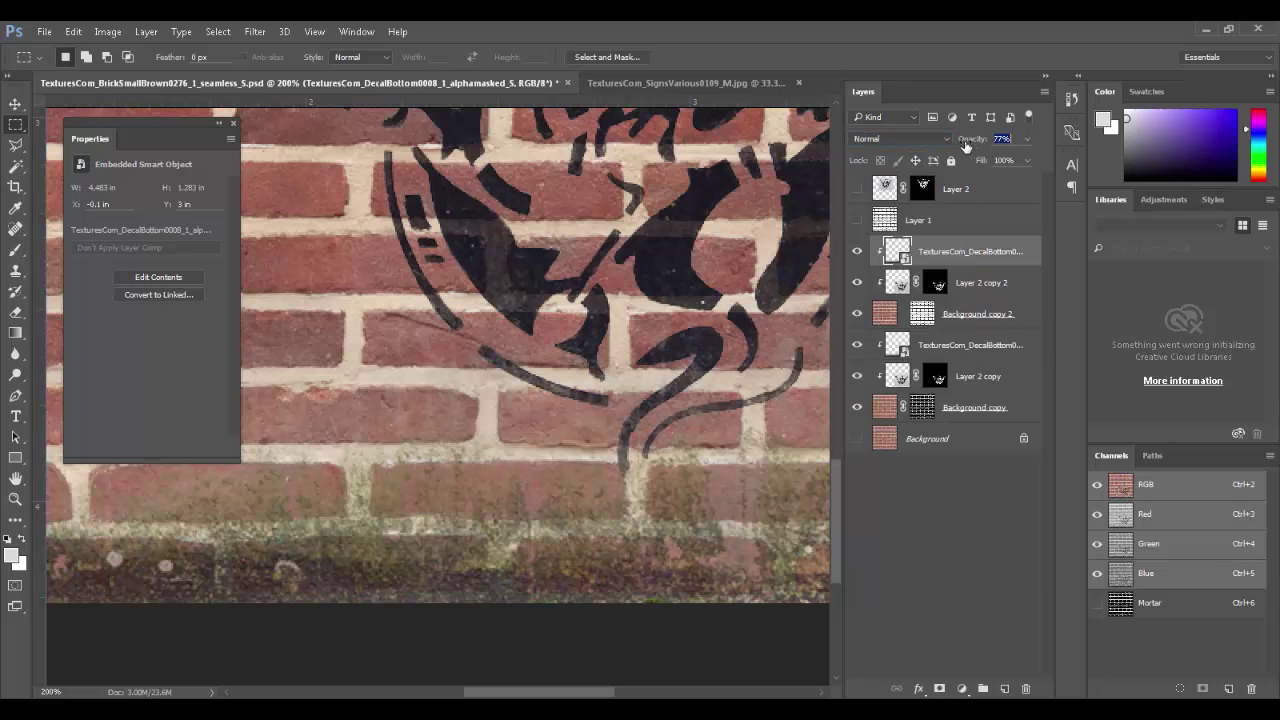
left_click(962, 147)
- Try Soft Light and Hard Light on the brick layer's moss decal, and return it to Normal
left_click(947, 142)
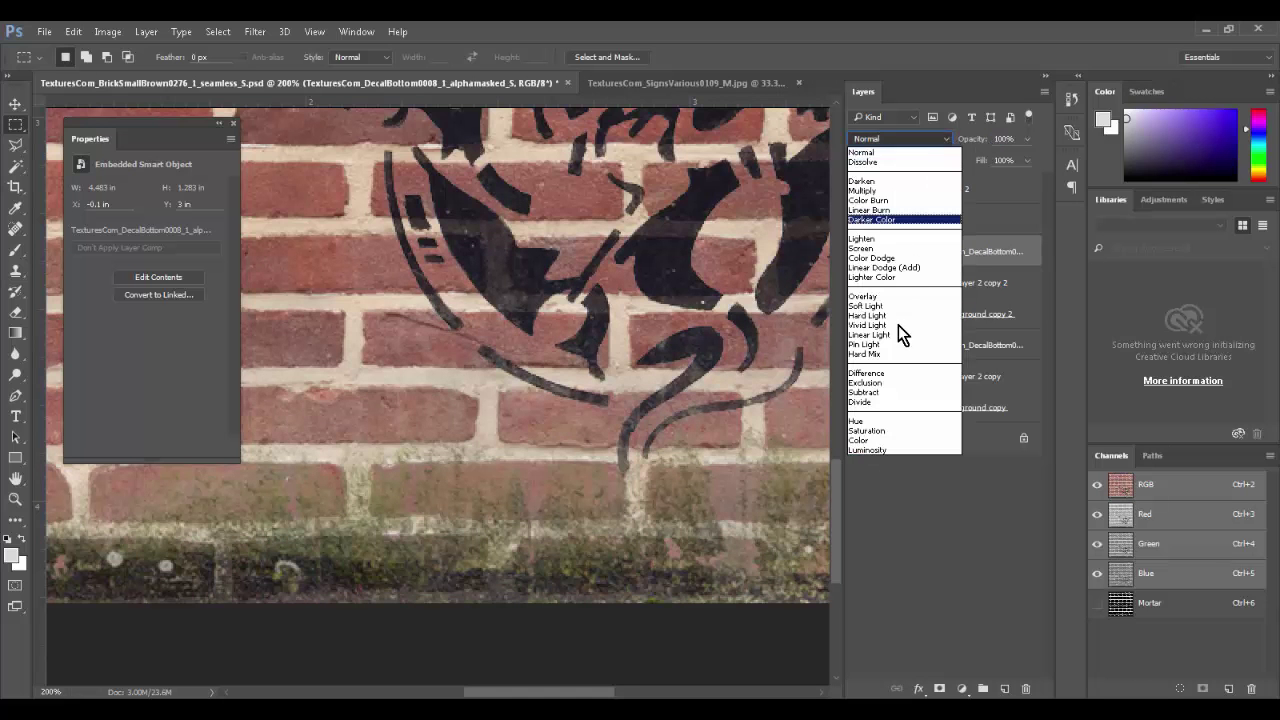
left_click(898, 325)
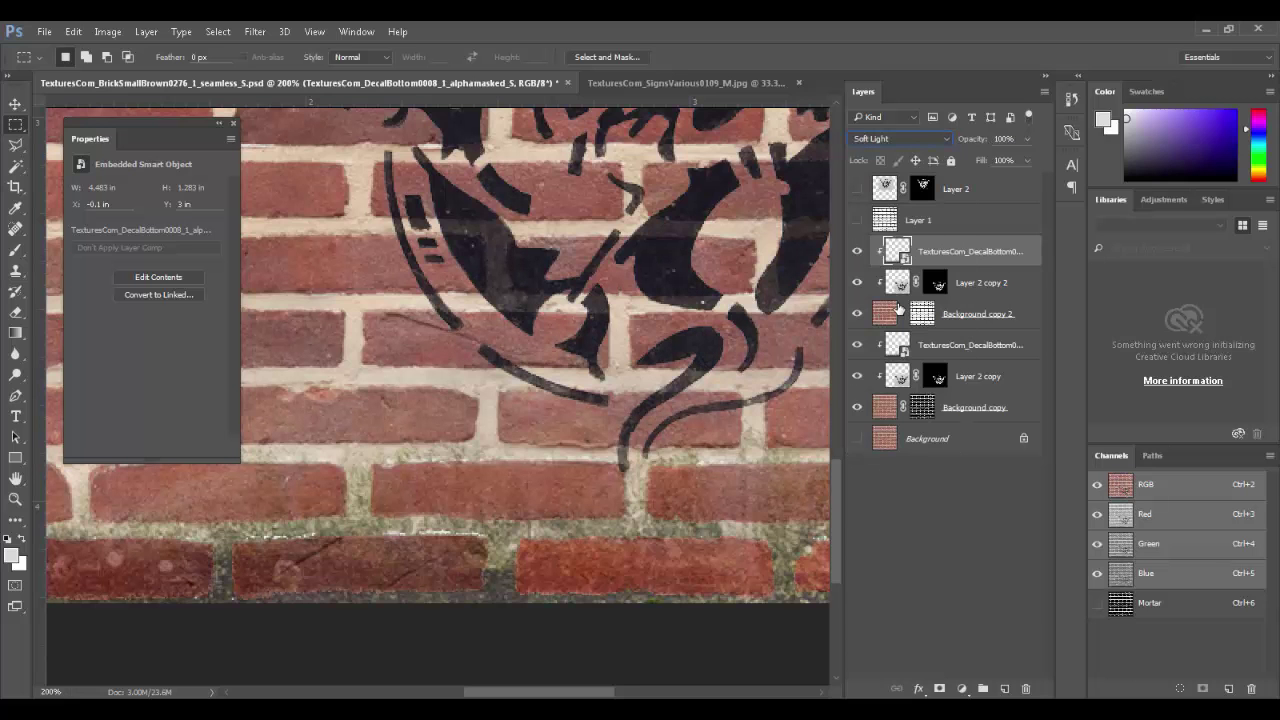
key("Up")
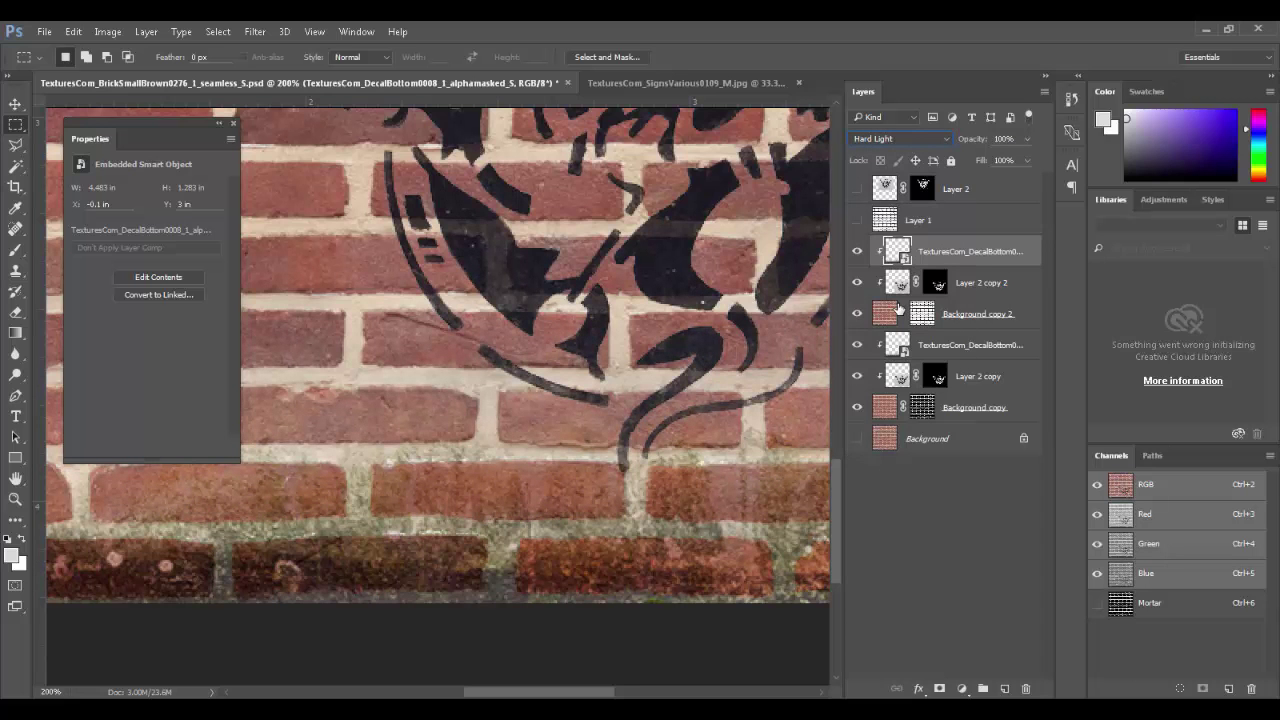
key("ctrl+0")
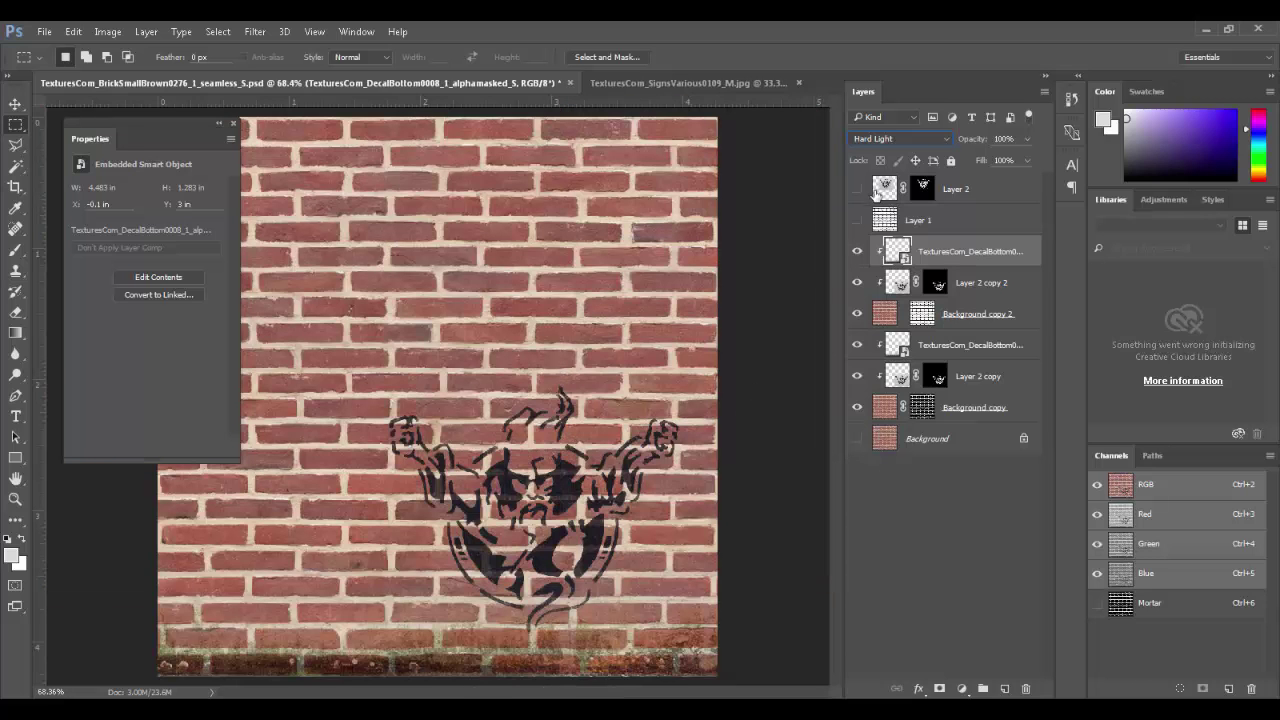
left_click(893, 141)
left_click(894, 146)
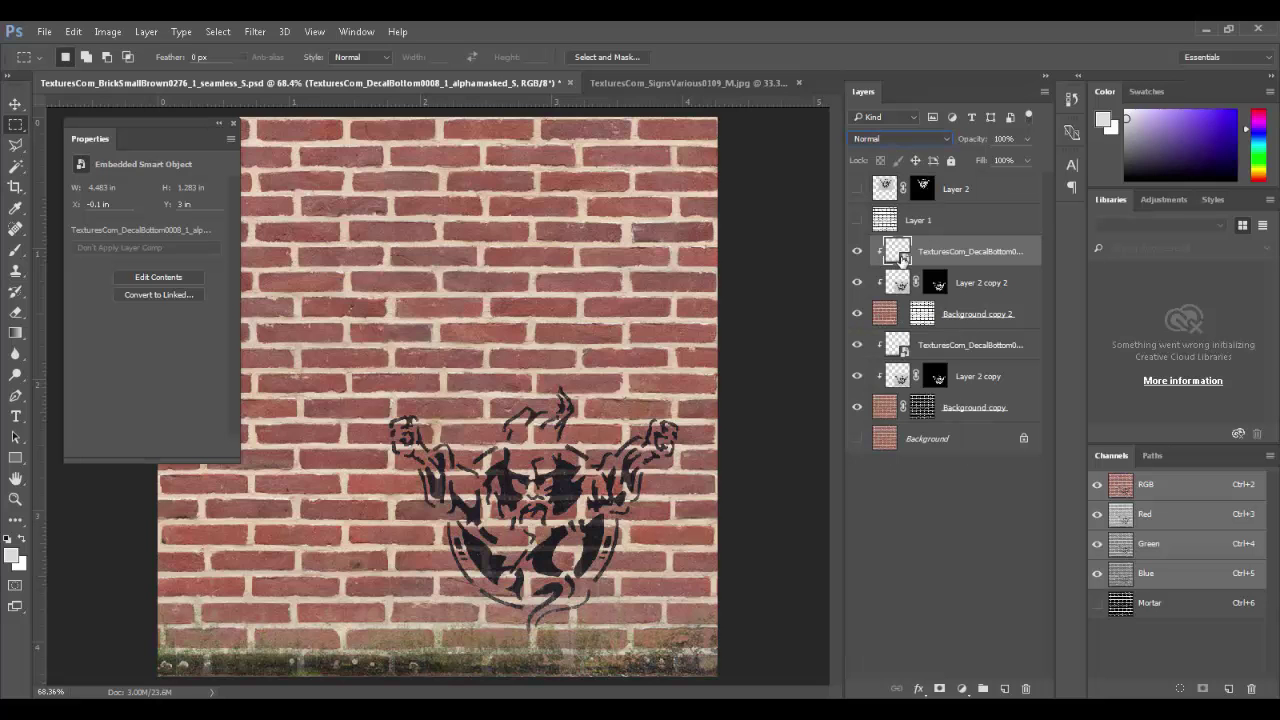
- Try Multiply, Darker Color, Lighten, Overlay, Hard Light, Difference and Pin Light on the brick layer's moss decal, and restore Normal blending
left_click(922, 148)
left_click(910, 192)
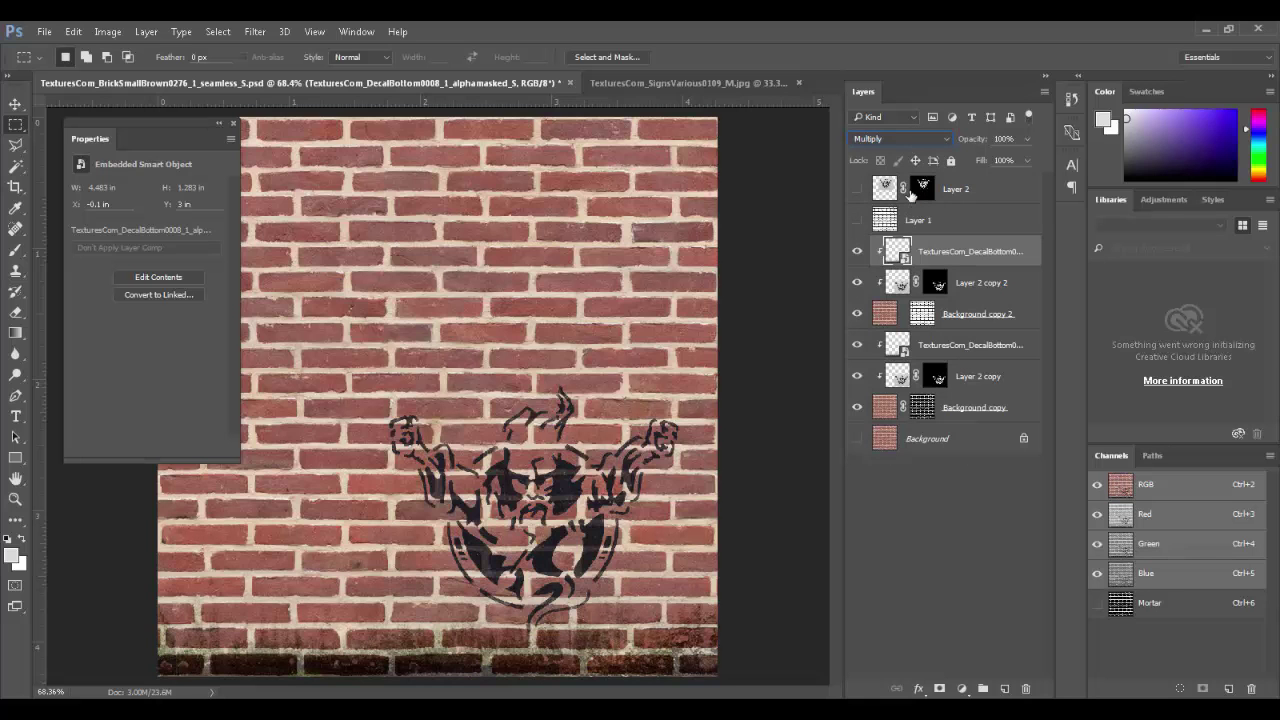
key("Down")
key("Down")
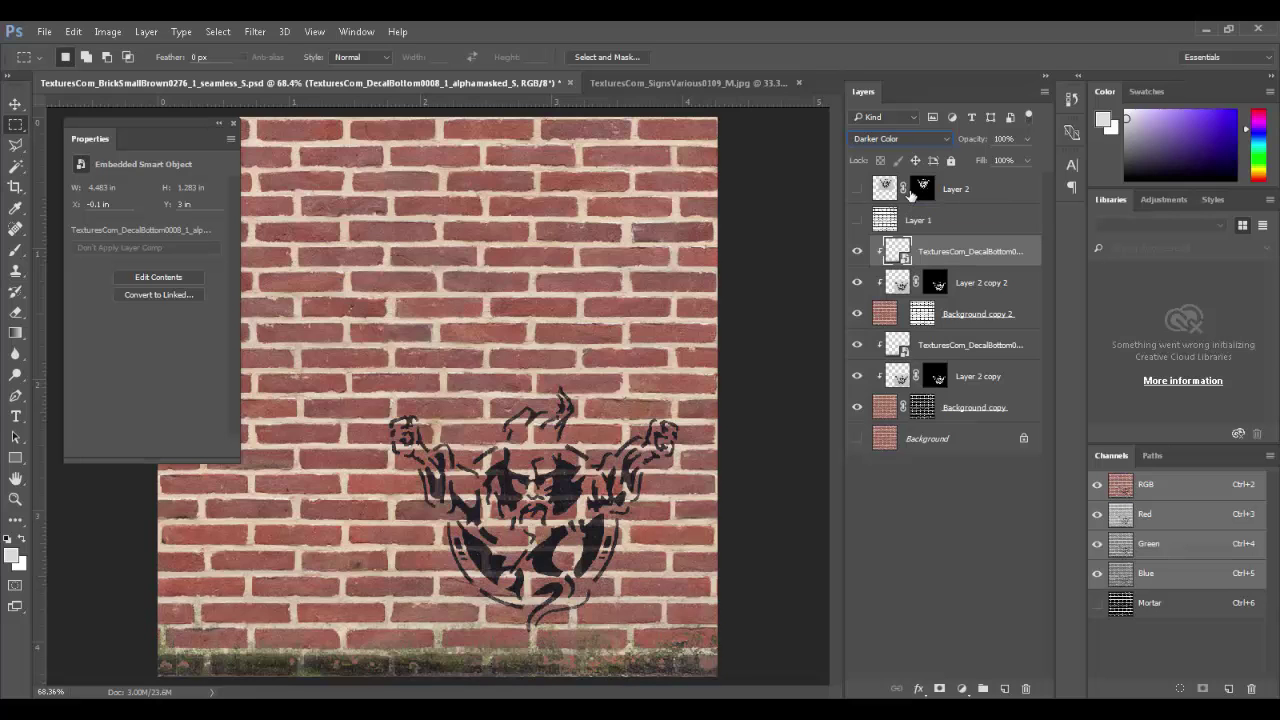
key("Down")
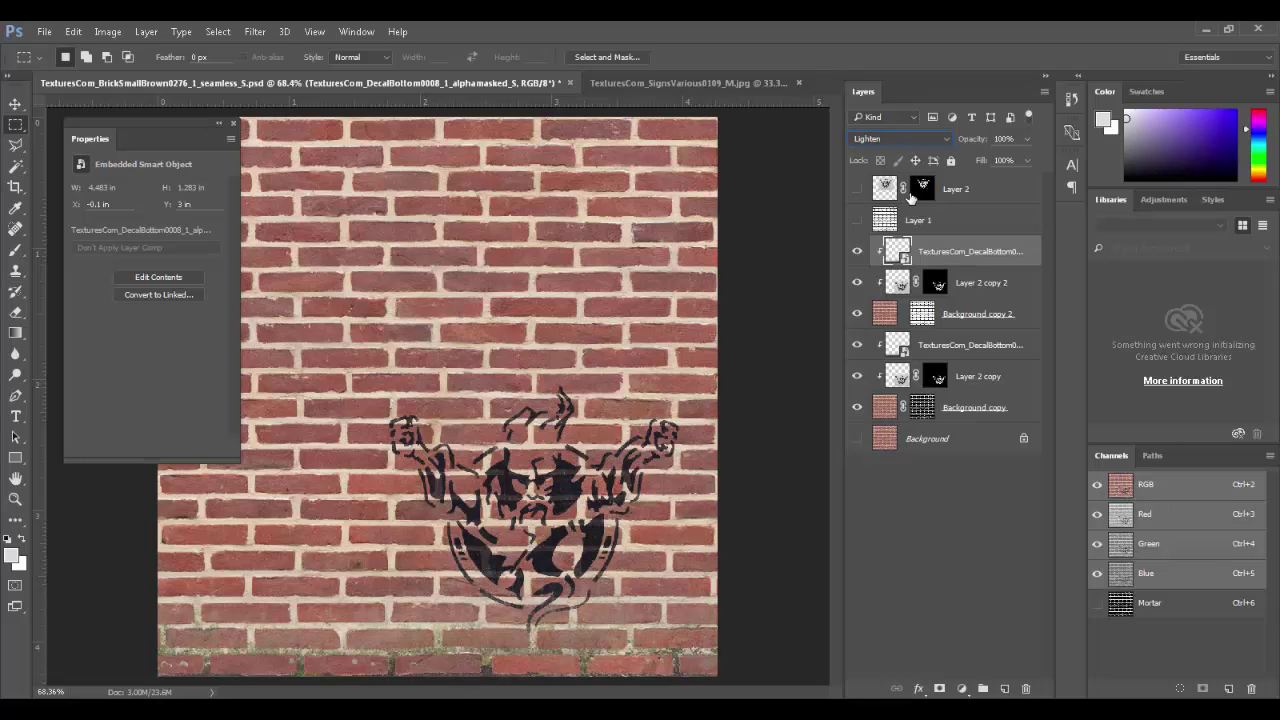
key("Down")
key("Down")
key("Down")
key("Down")
key("Down")
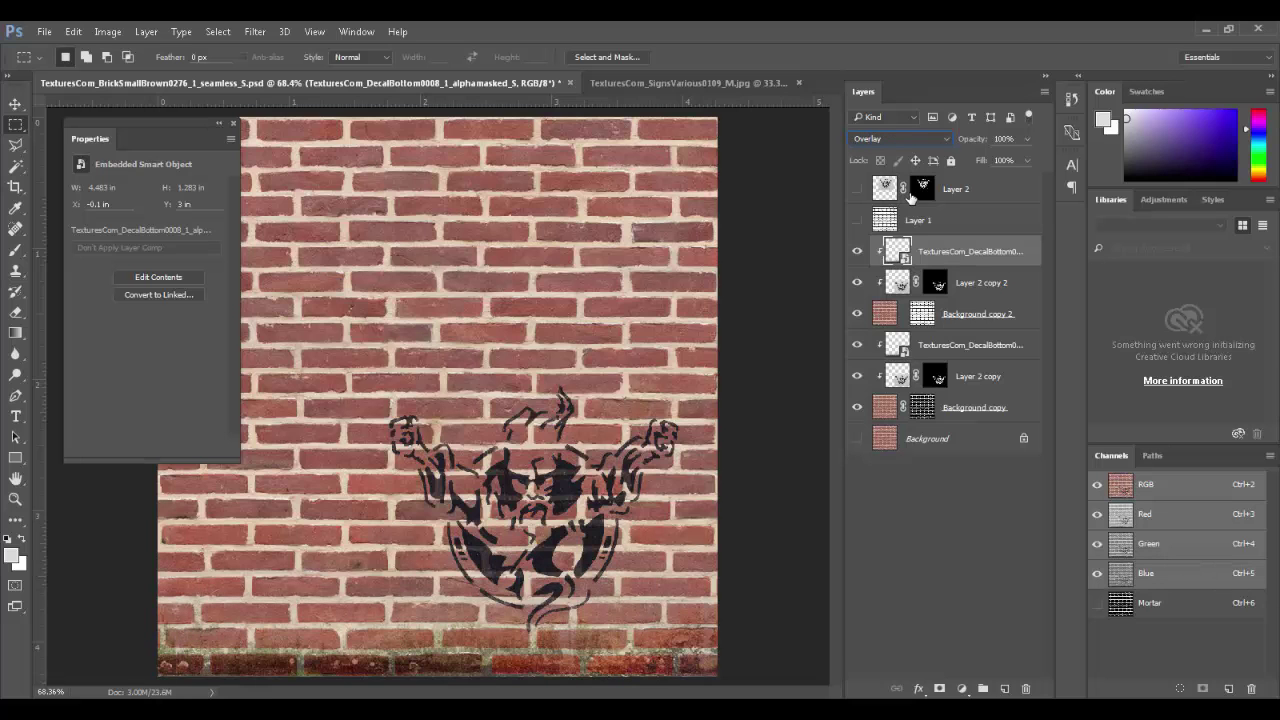
key("Down")
key("Up")
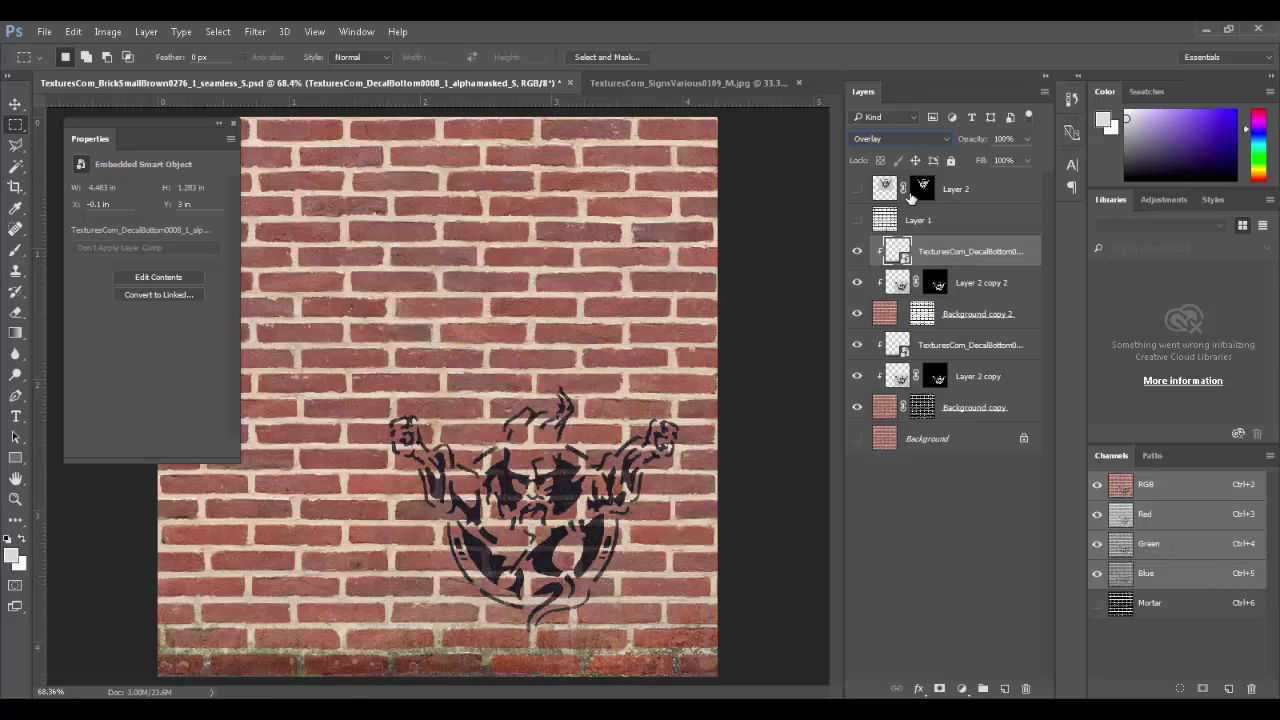
key("Down")
key("Down")
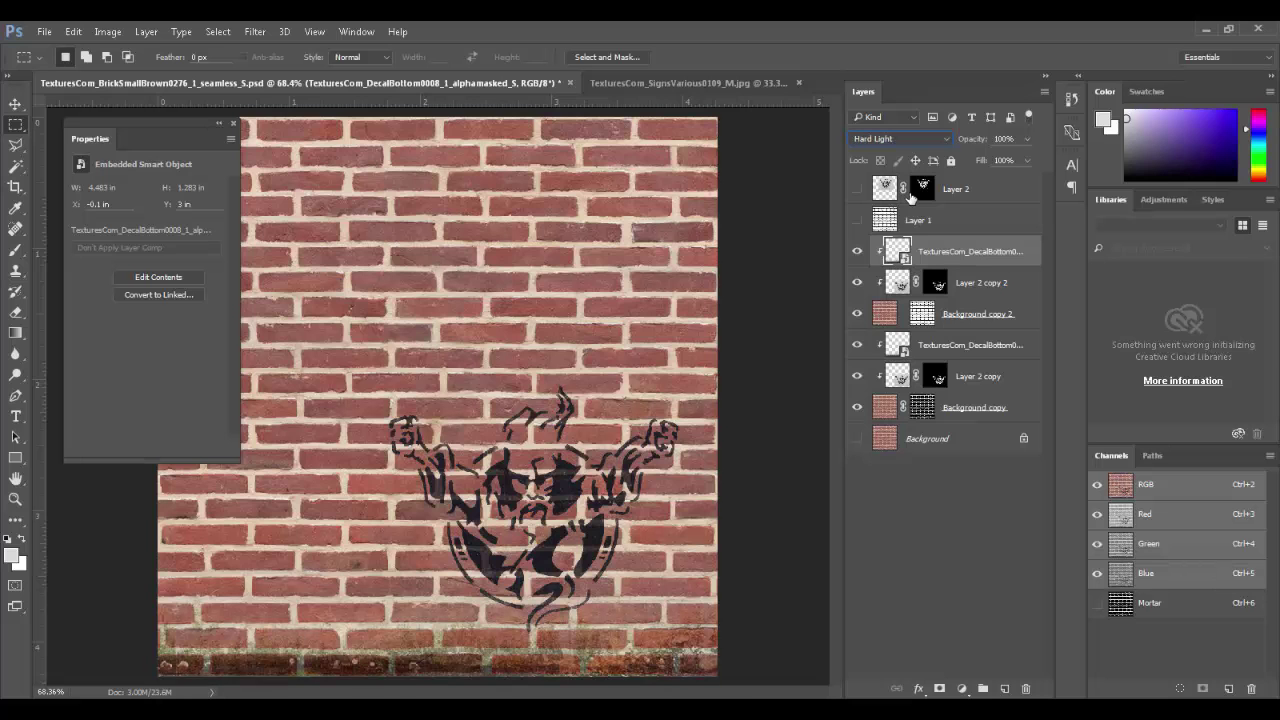
key("Down")
key("Down")
key("Down")
key("Down")
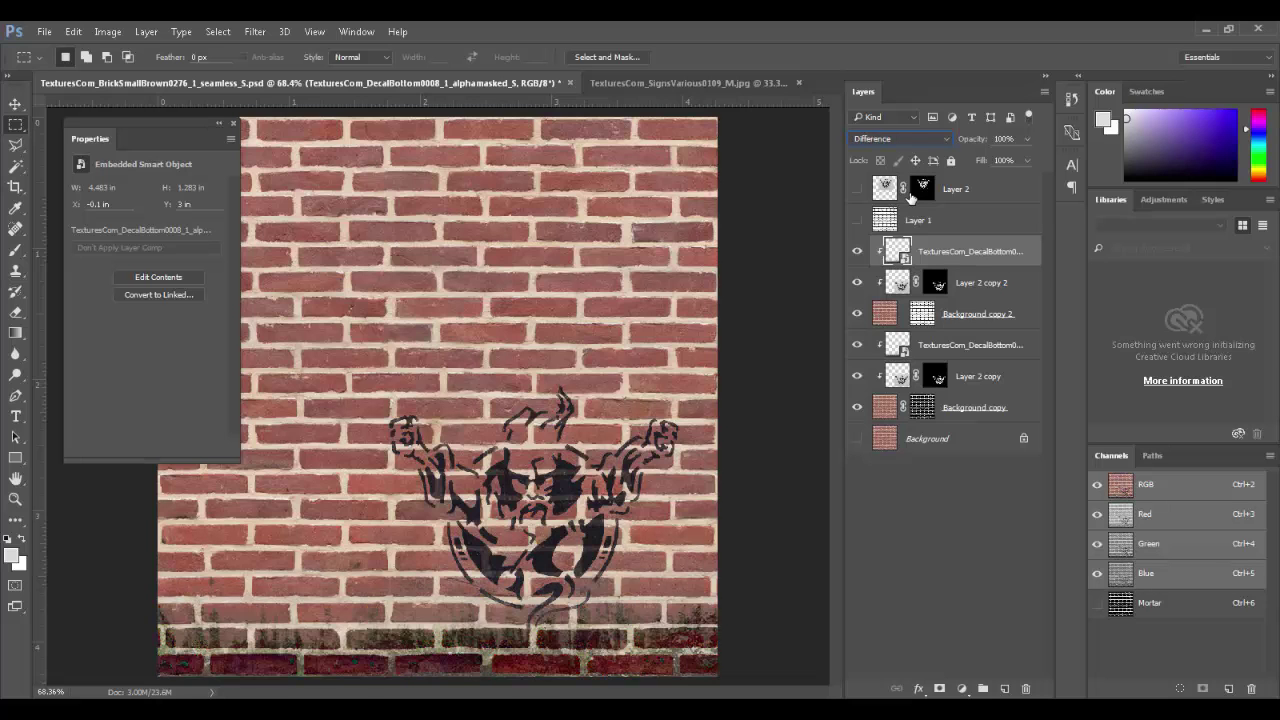
key("Up")
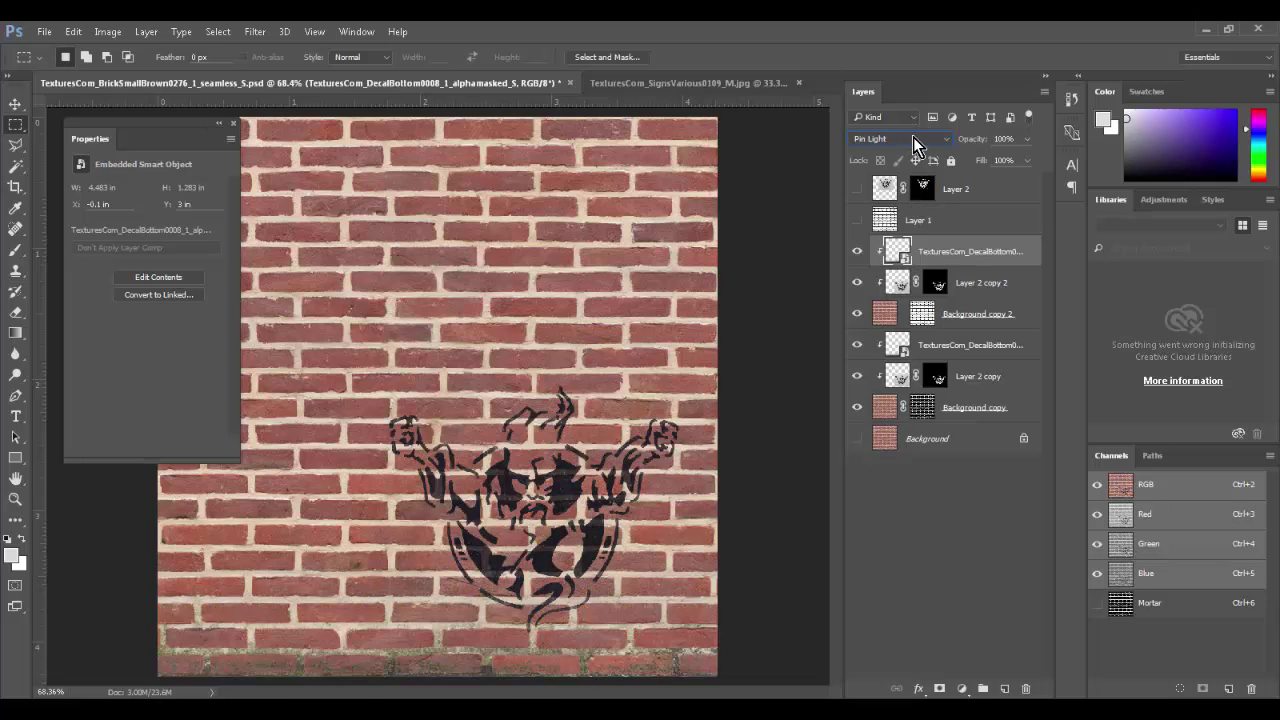
left_click(912, 143)
left_click(914, 160)
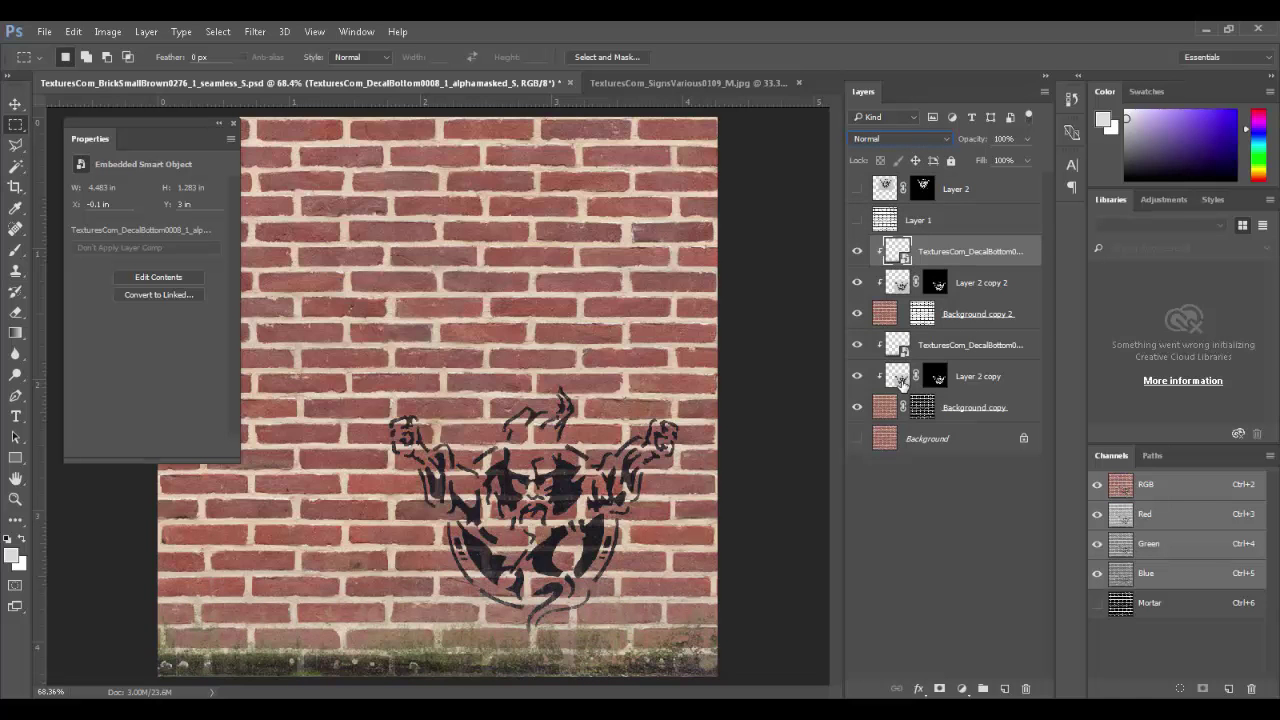
- Reduce the opacity of the brick layer's moss decal, and set the mortar layer's moss decal to 71% opacity
left_click_drag(346, 625, 452, 687)
left_click_drag(480, 555, 762, 624)
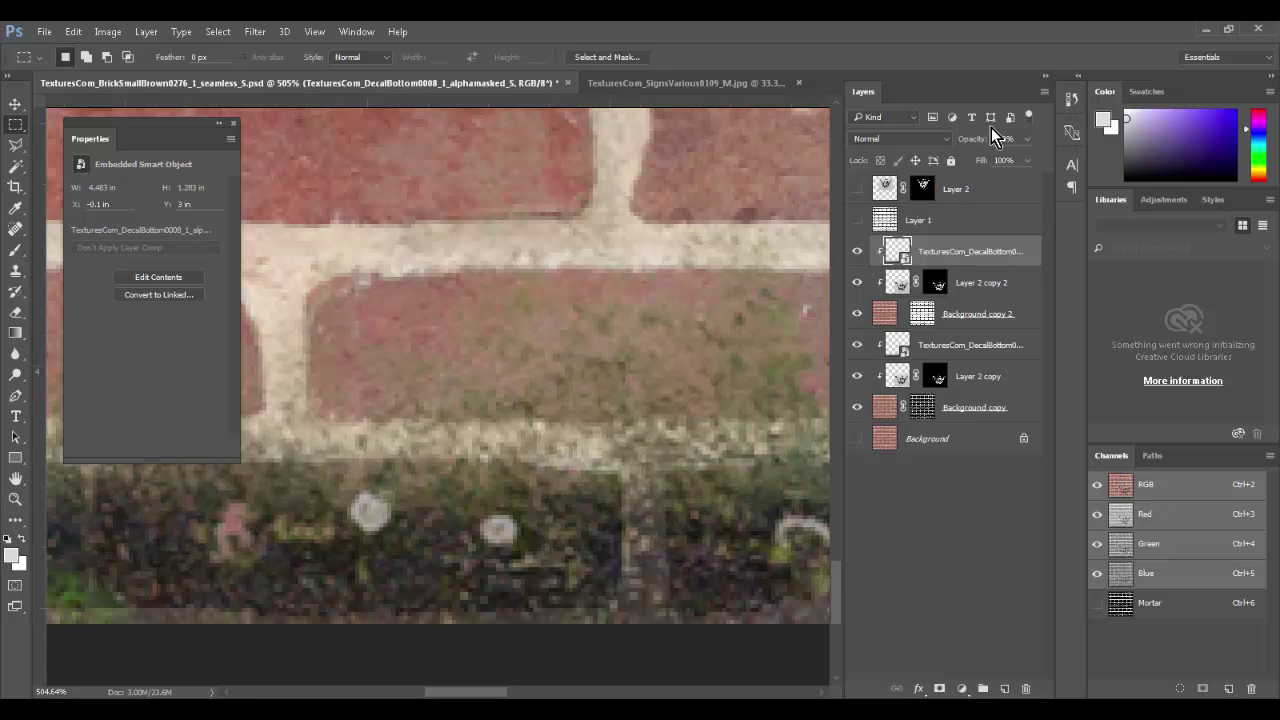
left_click_drag(985, 138, 968, 145)
left_click(960, 344)
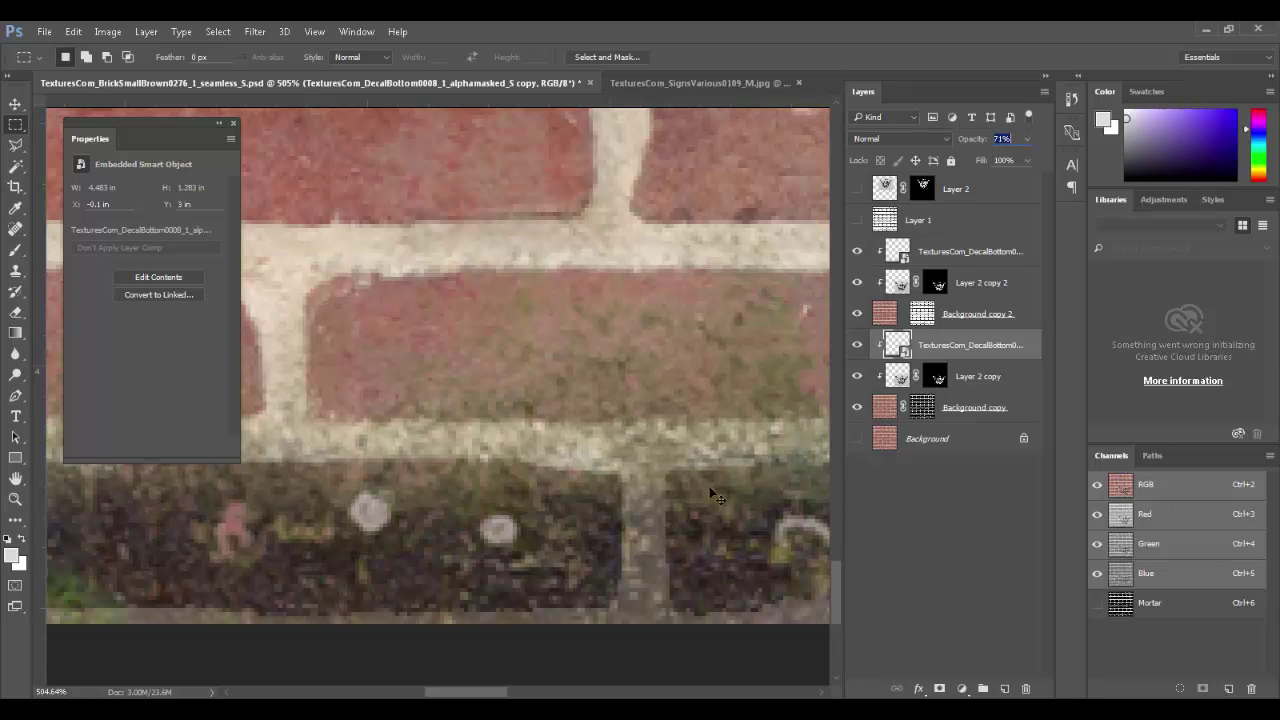
key("ctrl+0")
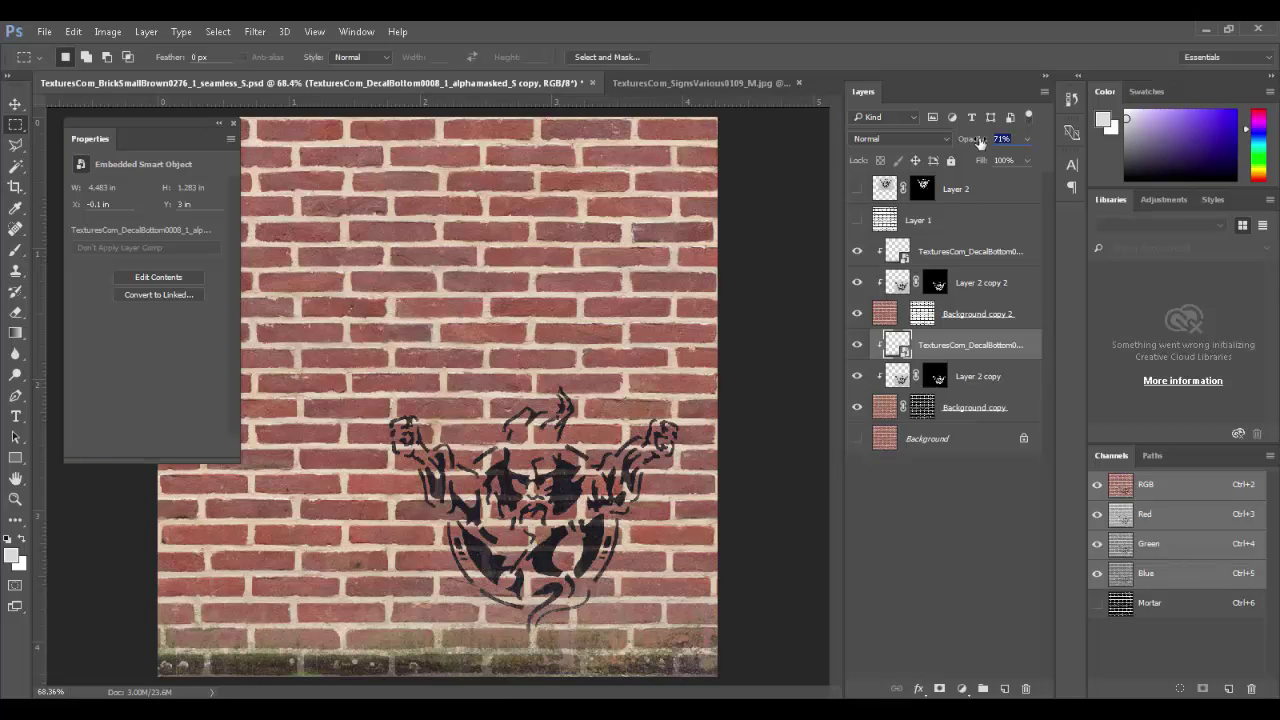
- Raise the opacity of the mortar layer's moss decal, deselect it, and compare the wall with that decal hidden and shown
left_click_drag(980, 144, 988, 143)
left_click(950, 618)
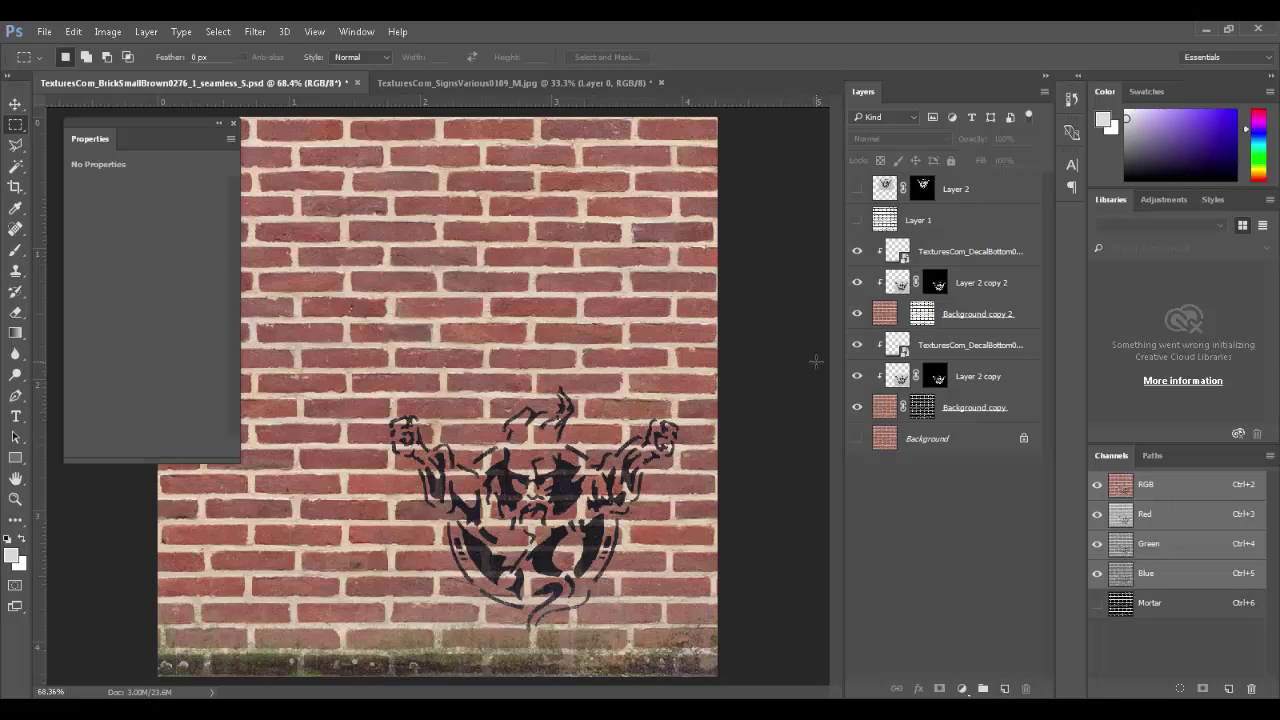
left_click(859, 346)
left_click(859, 346)
left_click(859, 346)
left_click(859, 346)
left_click(859, 346)
left_click(859, 346)
- Save a Targa copy of the wall as Brick_Color without alpha channels, at 32 bits/pixel
key("ctrl+shift+s")
left_click(540, 424)
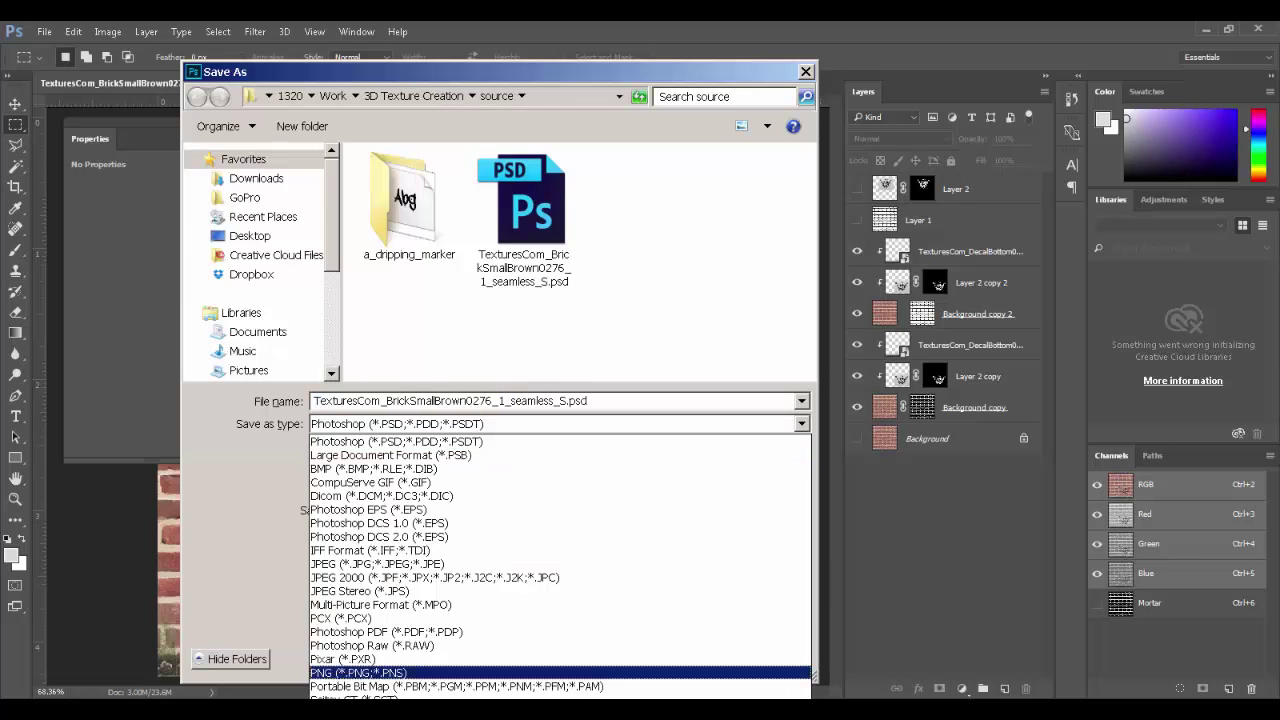
left_click(491, 712)
left_click(497, 406)
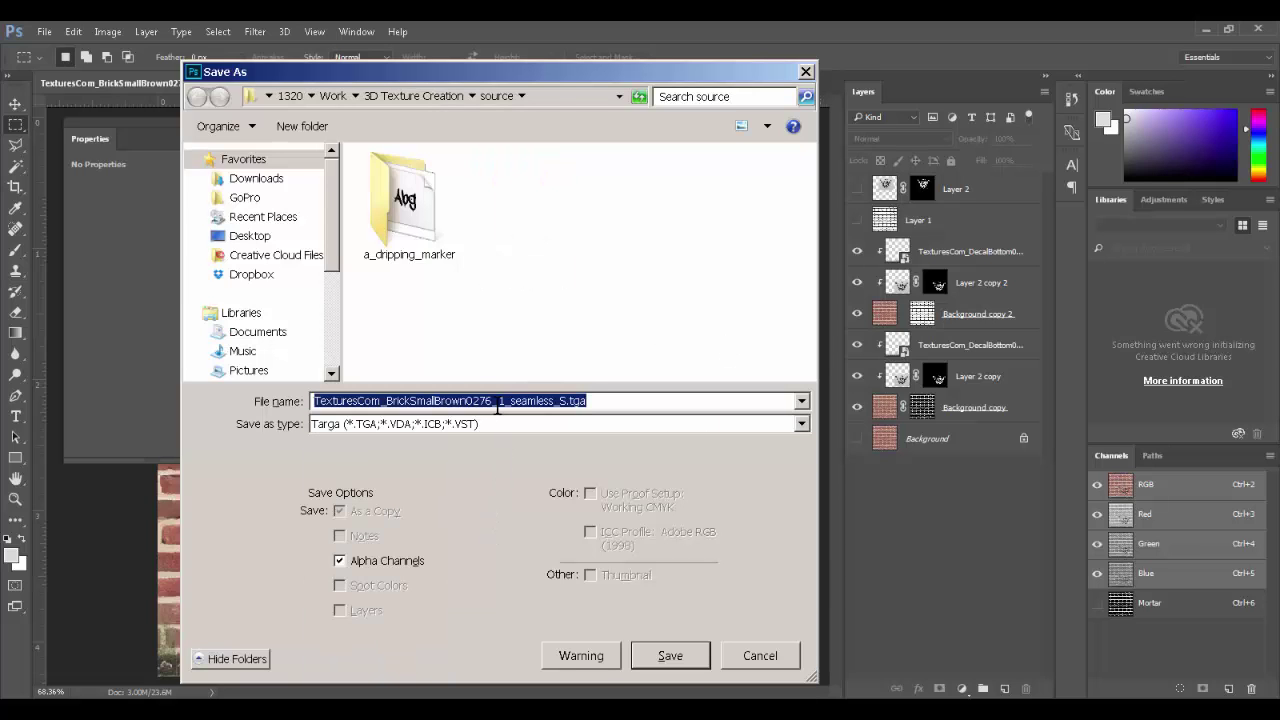
type("BrickCol")
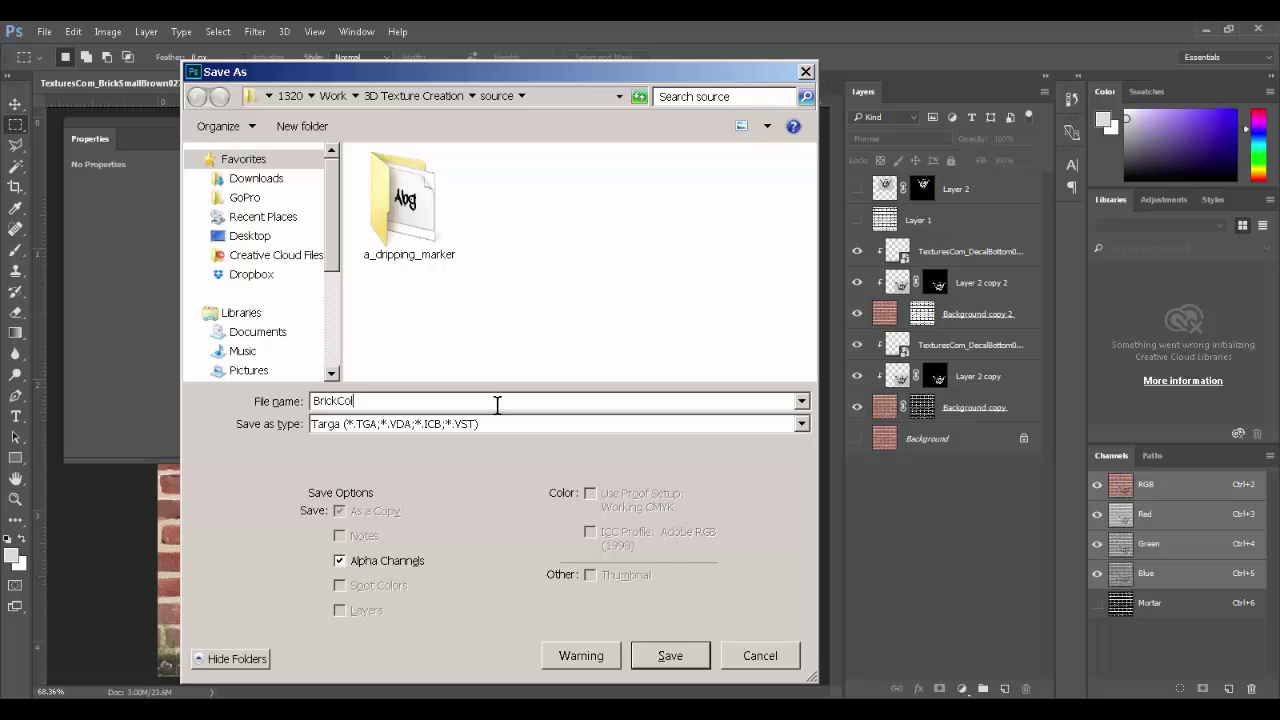
type("_Color")
left_click(404, 562)
left_click(693, 655)
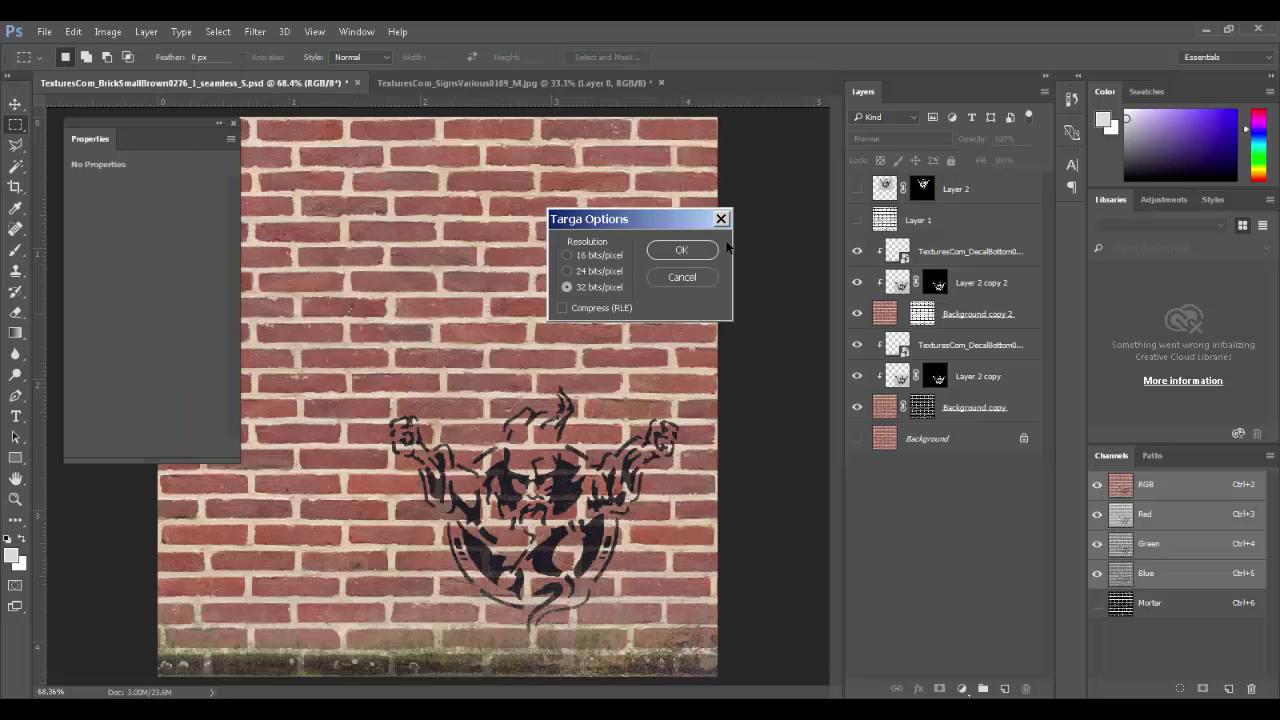
left_click(686, 250)
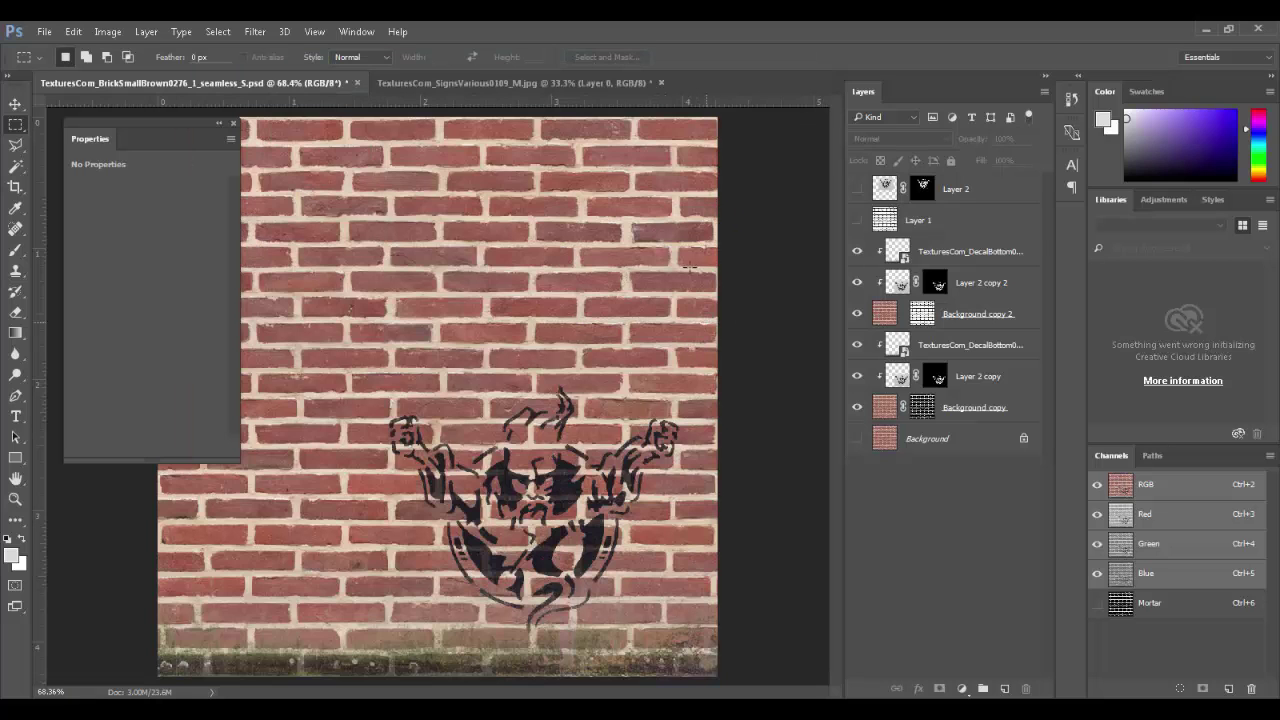
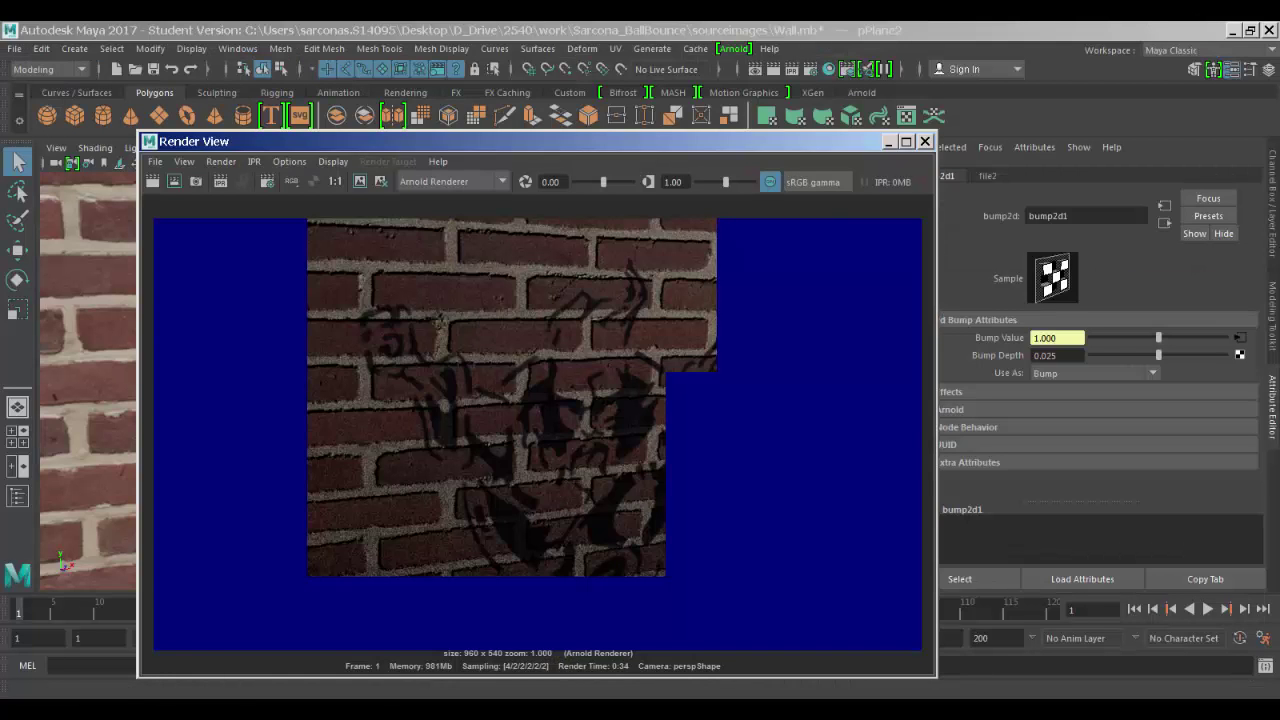
- Move Brick_Color.tga from the source folder into the Maya project's sourceimages folder and switch to Maya
key("alt+Tab")
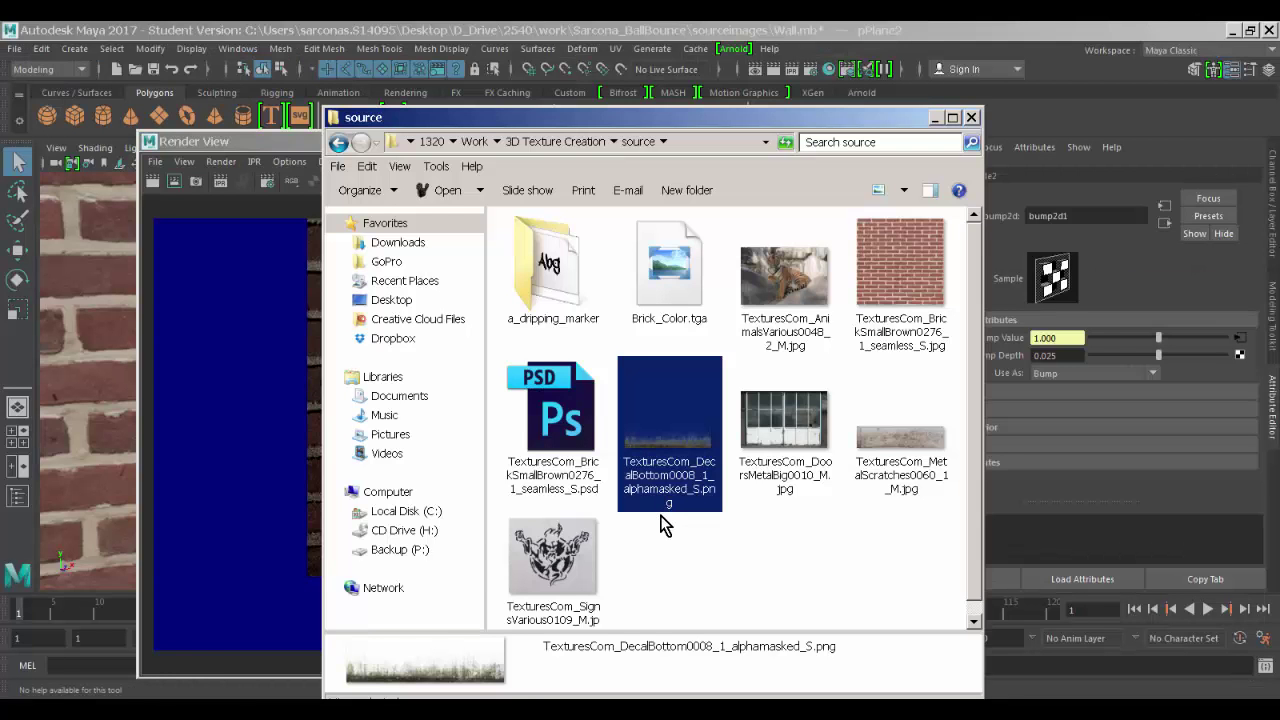
scroll(665, 525, "down", 1)
left_click(669, 287)
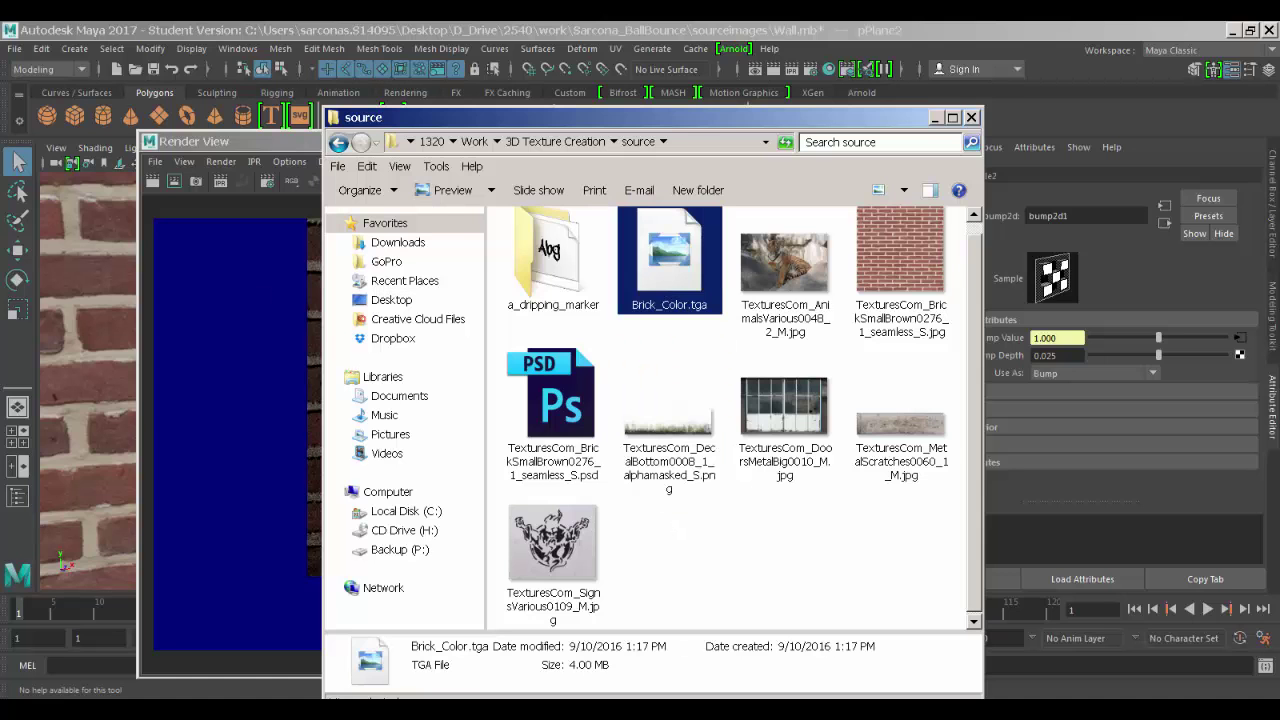
key("alt+Tab")
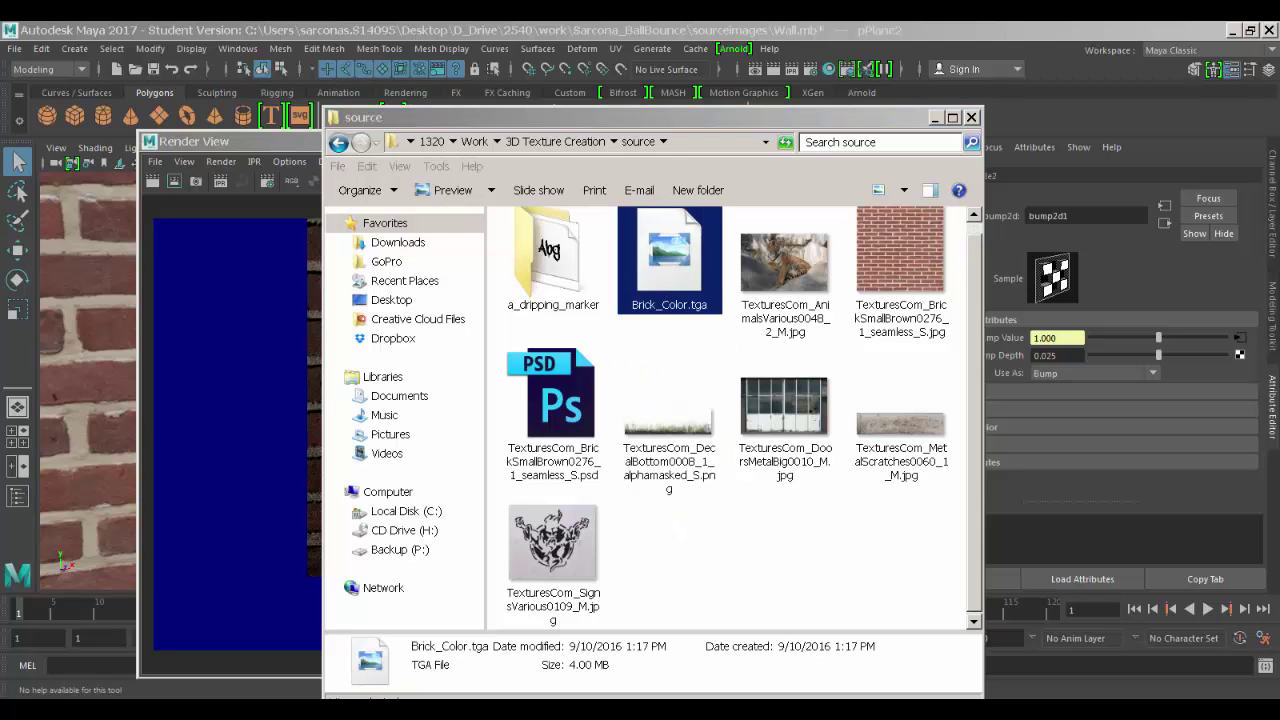
left_click(348, 708)
left_click(348, 708)
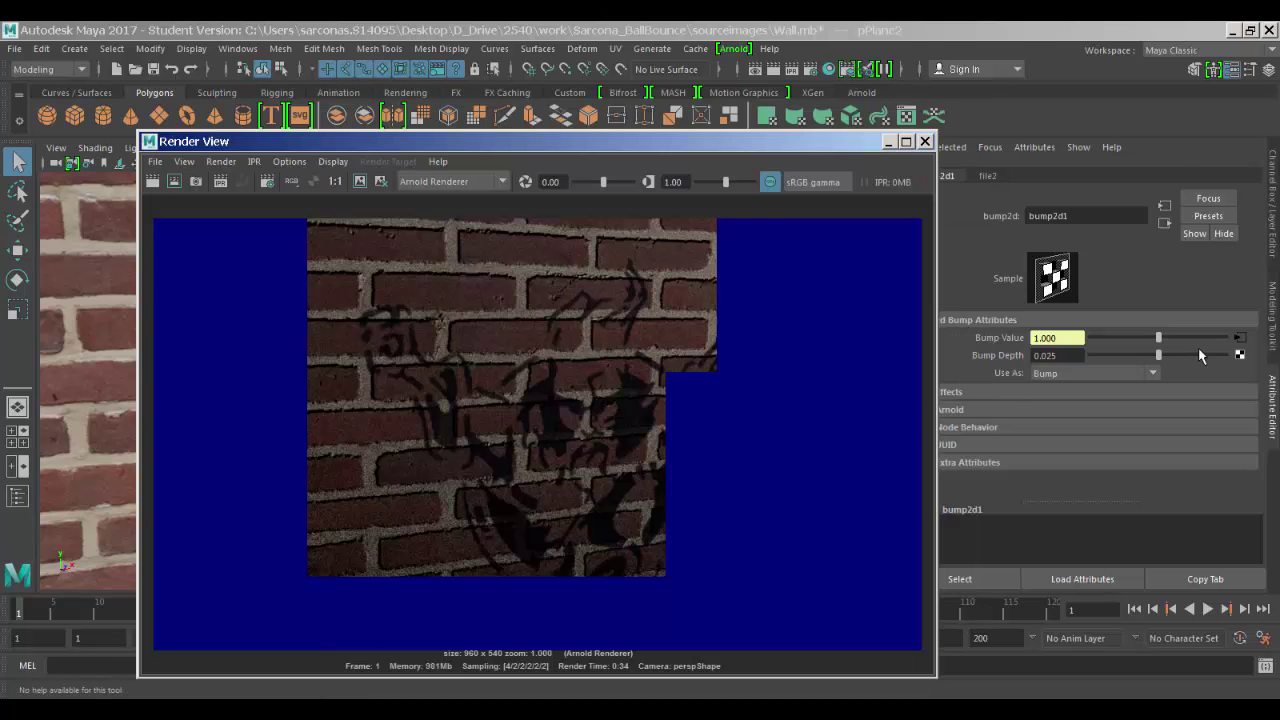
- Reload Brick_Color.tga from sourceimages as the diffuse color file of the wall's aiStandard1 material, closing the old render
left_click(112, 290)
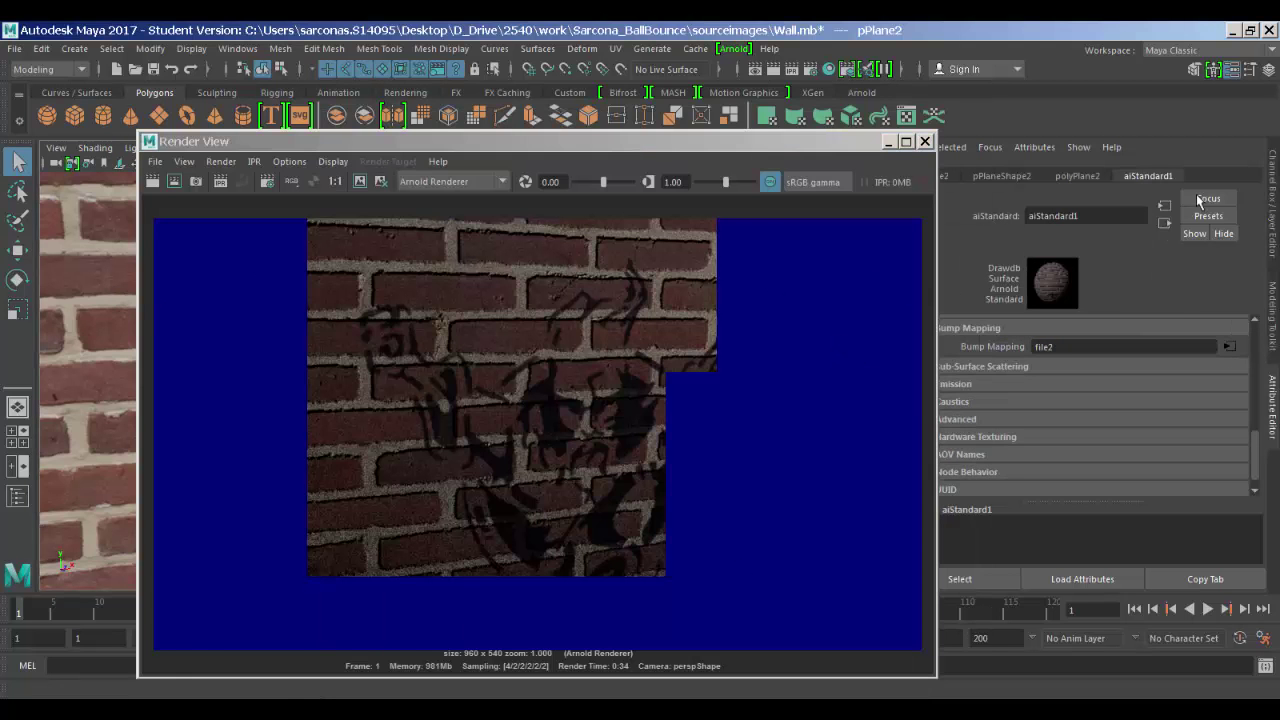
scroll(1229, 347, "up", 10)
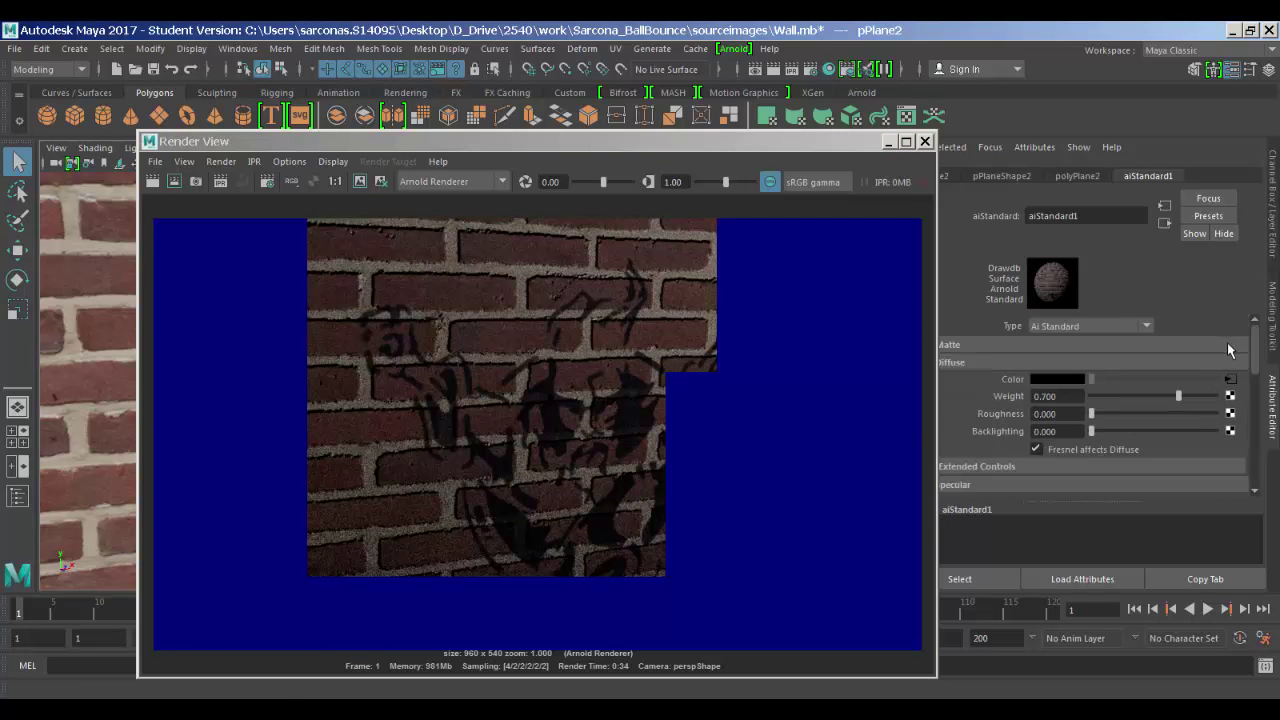
left_click(1231, 379)
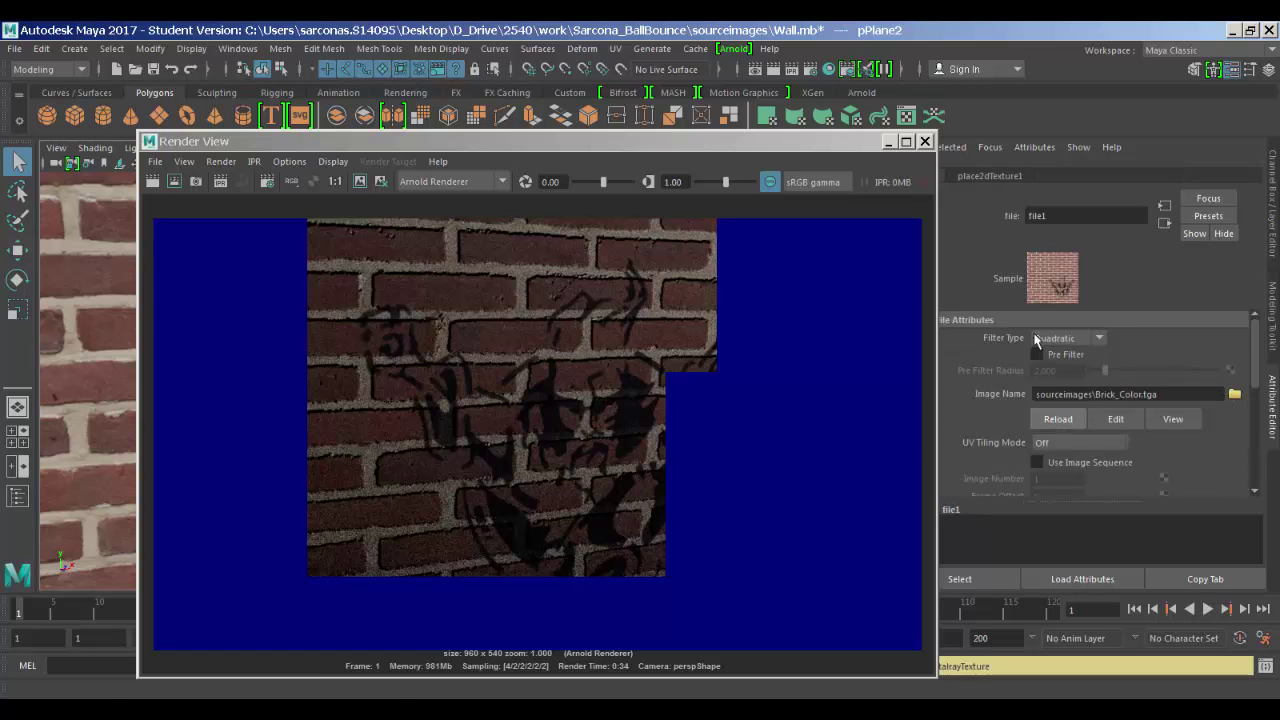
left_click(925, 141)
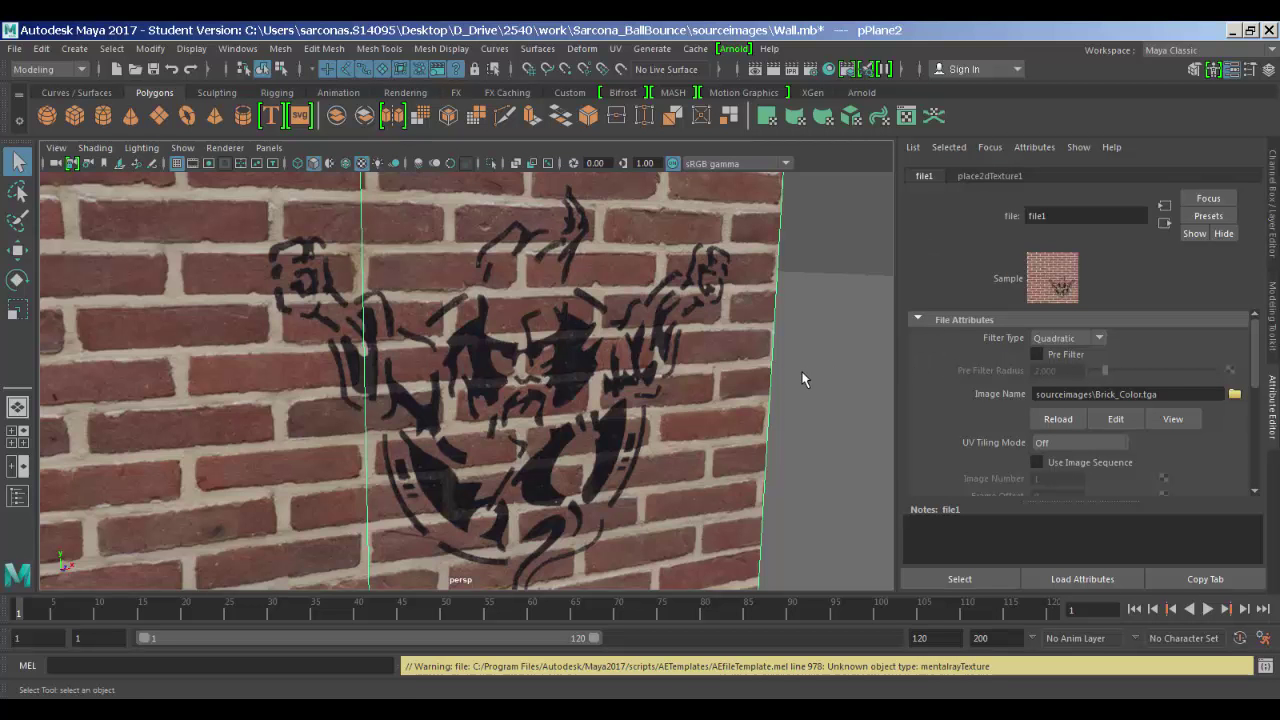
scroll(802, 379, "down", 10)
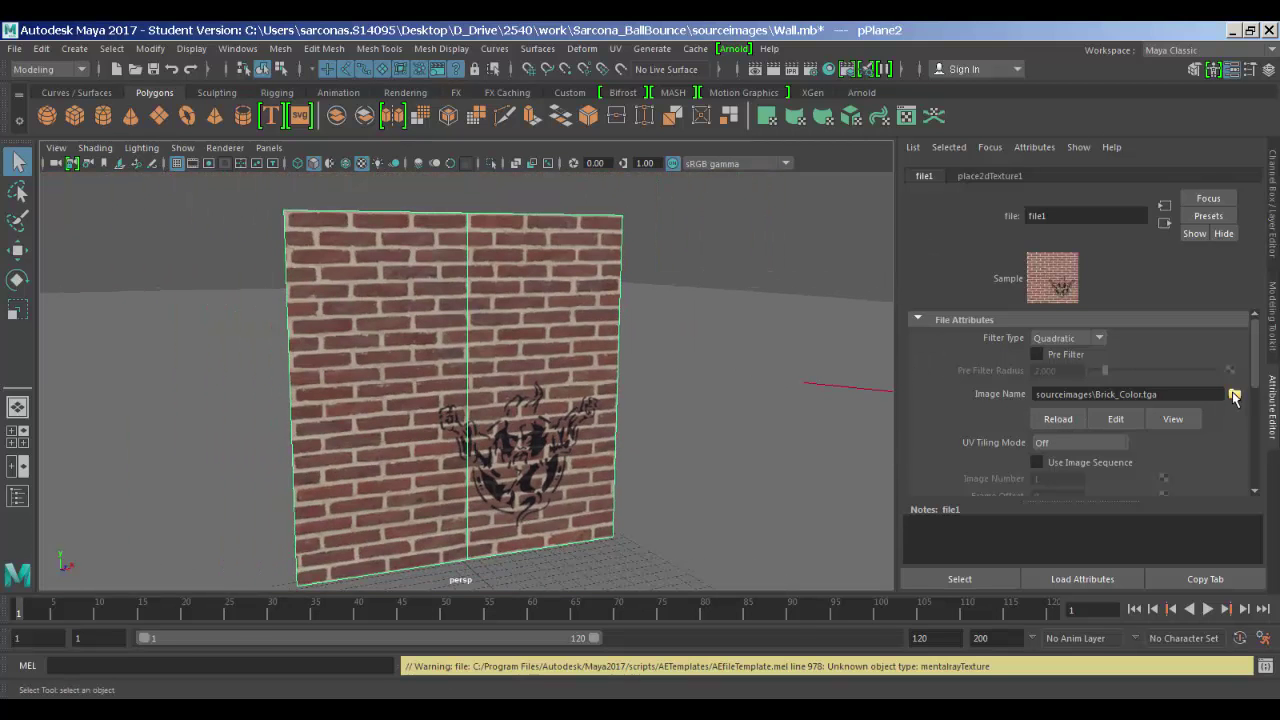
left_click(1235, 394)
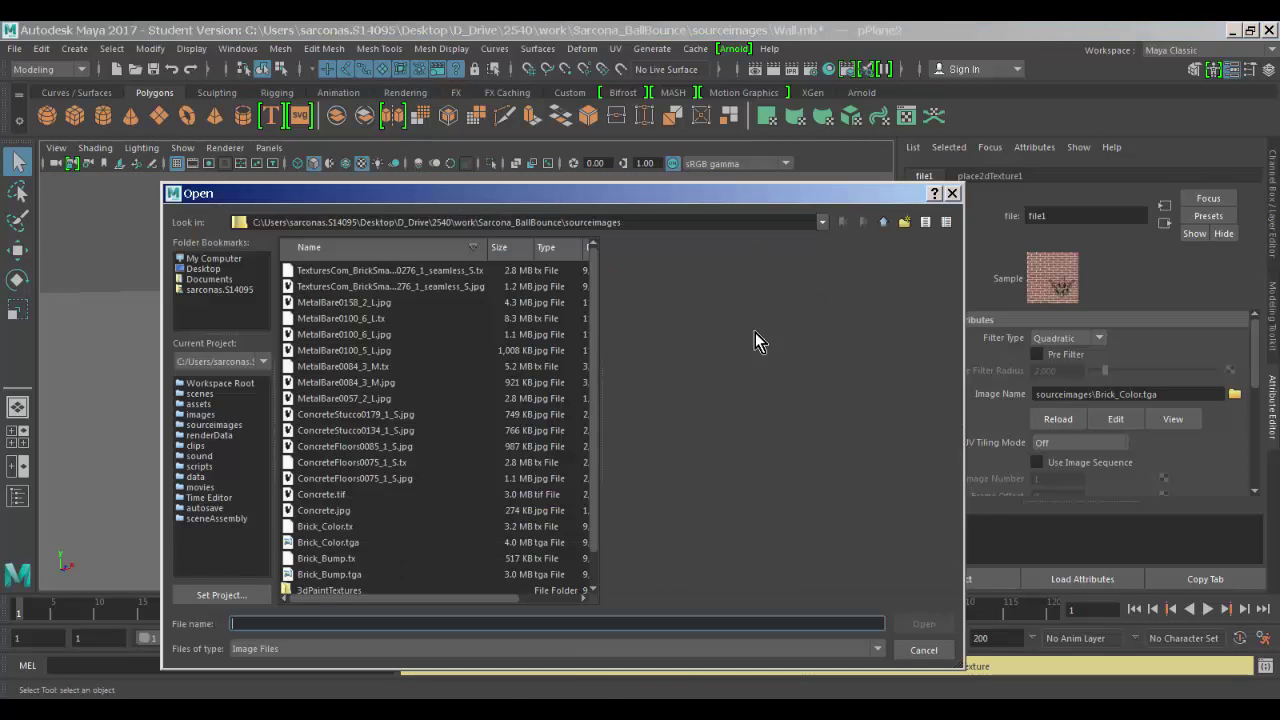
double_click(330, 542)
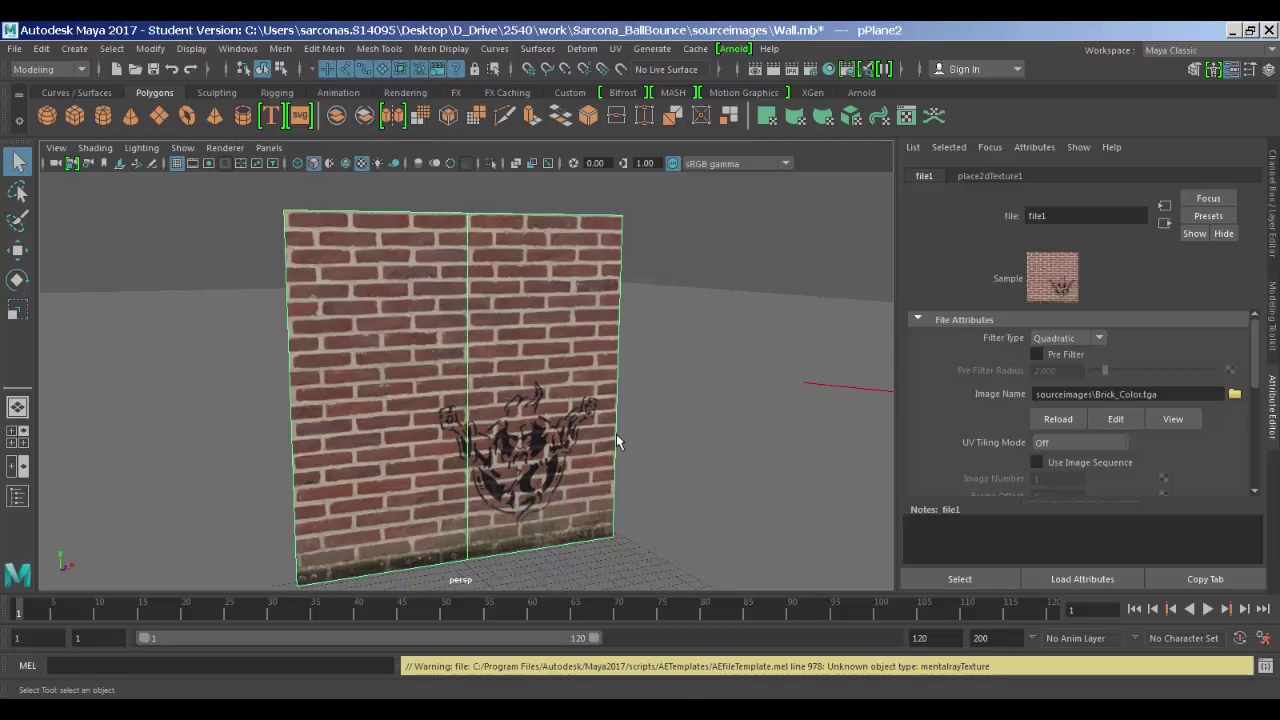
- Deselect the wall and examine the moss and graffiti of its updated texture in the perspective view
key("alt+Tab")
key("alt+Tab")
key("alt+Tab")
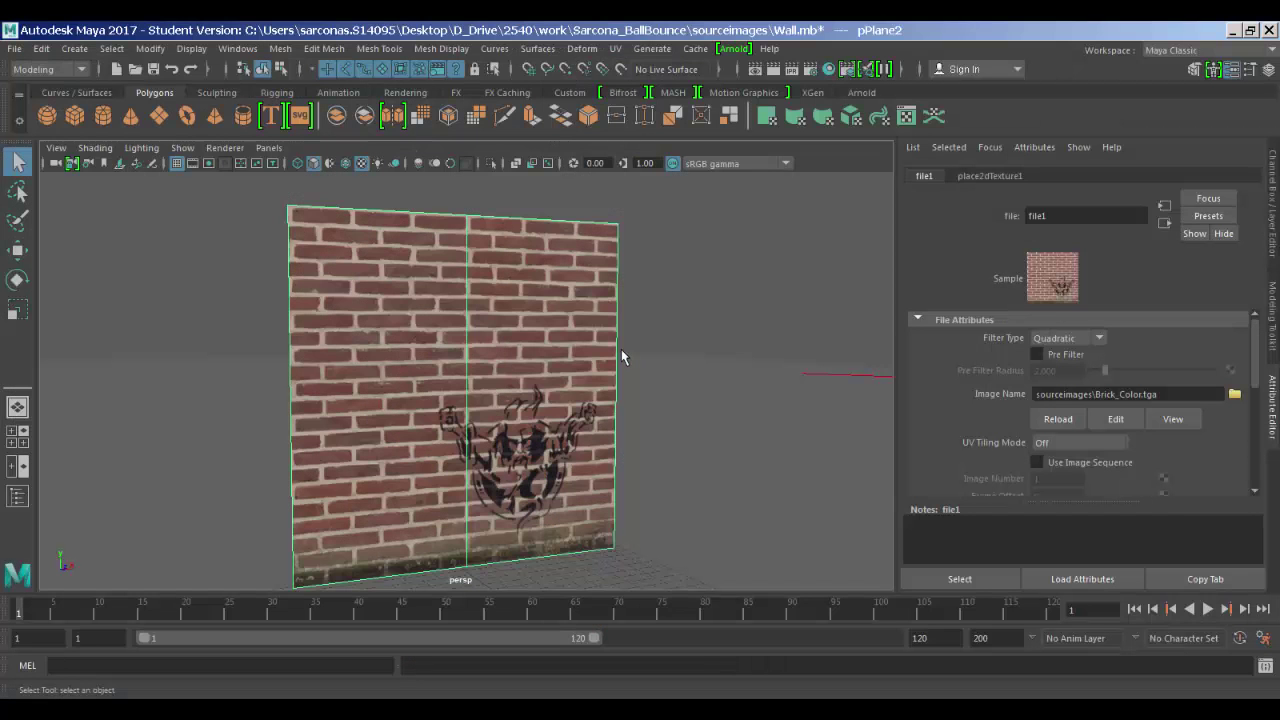
left_click(684, 392)
left_click_drag(631, 457, 697, 430)
key("f")
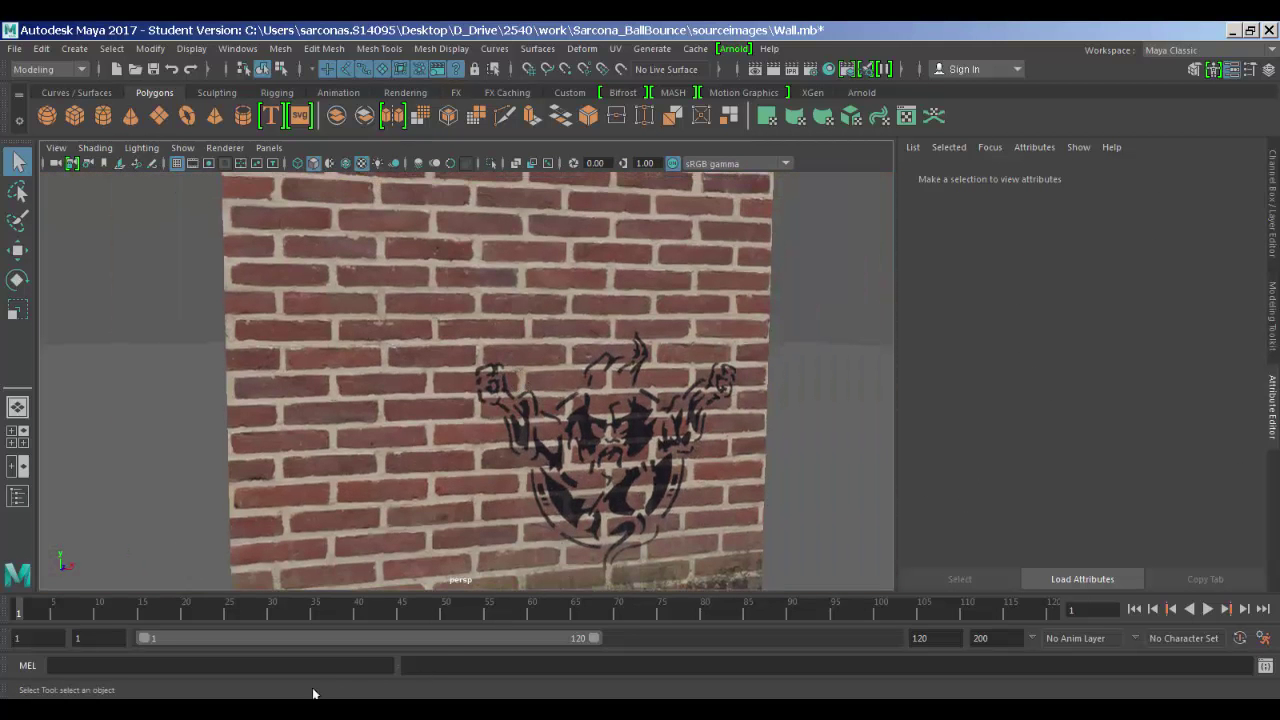
- Switch to the source folder and look up the adrip1.ttf font file inside a_dripping_marker
key("alt+Tab")
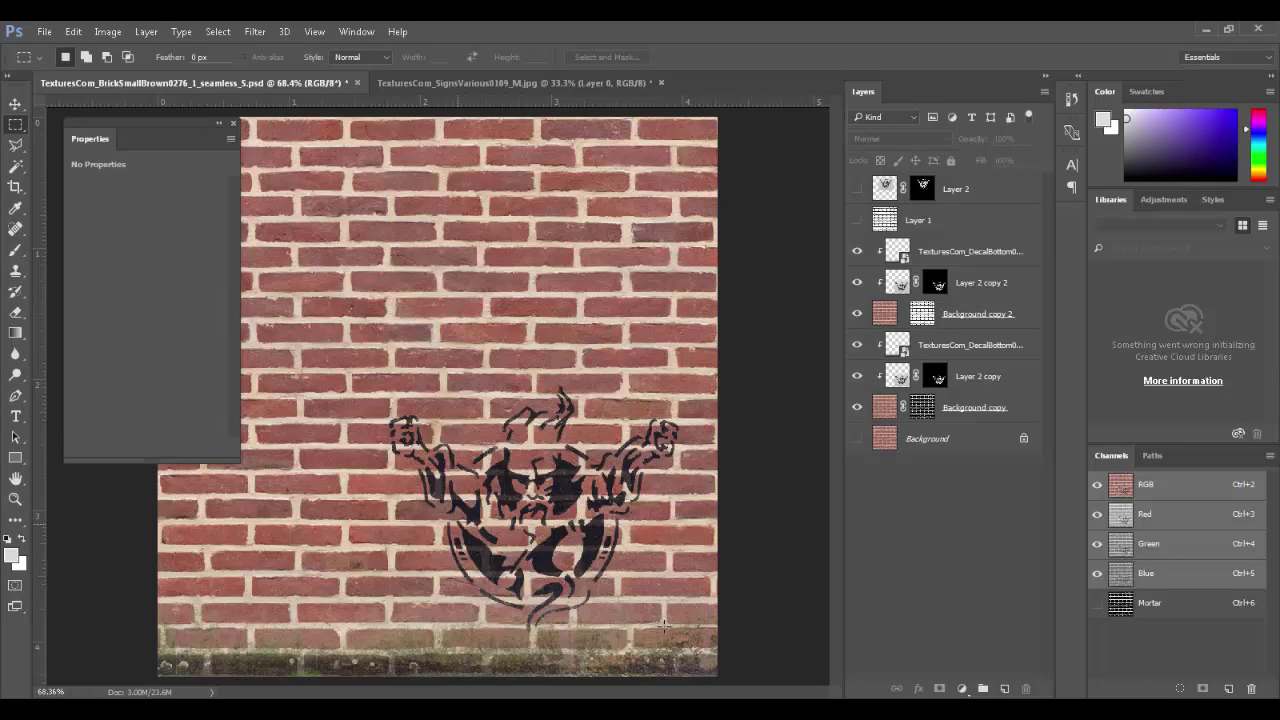
key("alt+Tab")
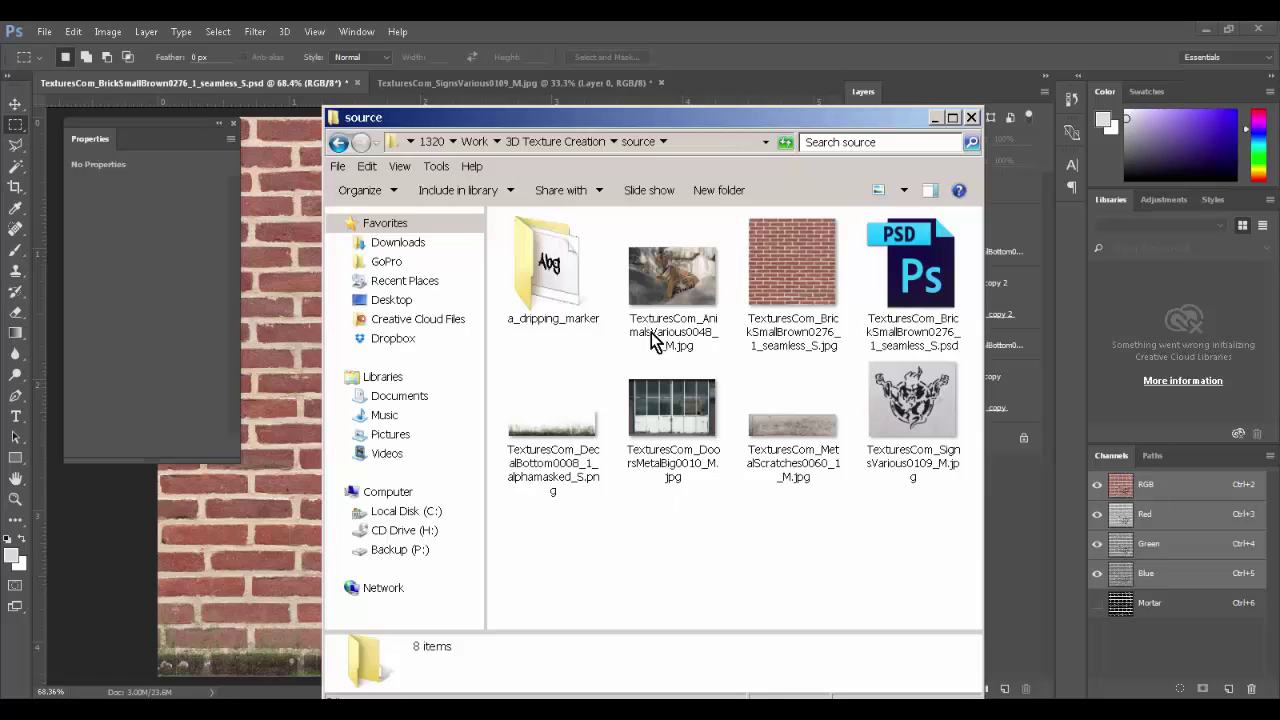
double_click(548, 262)
left_click(583, 252)
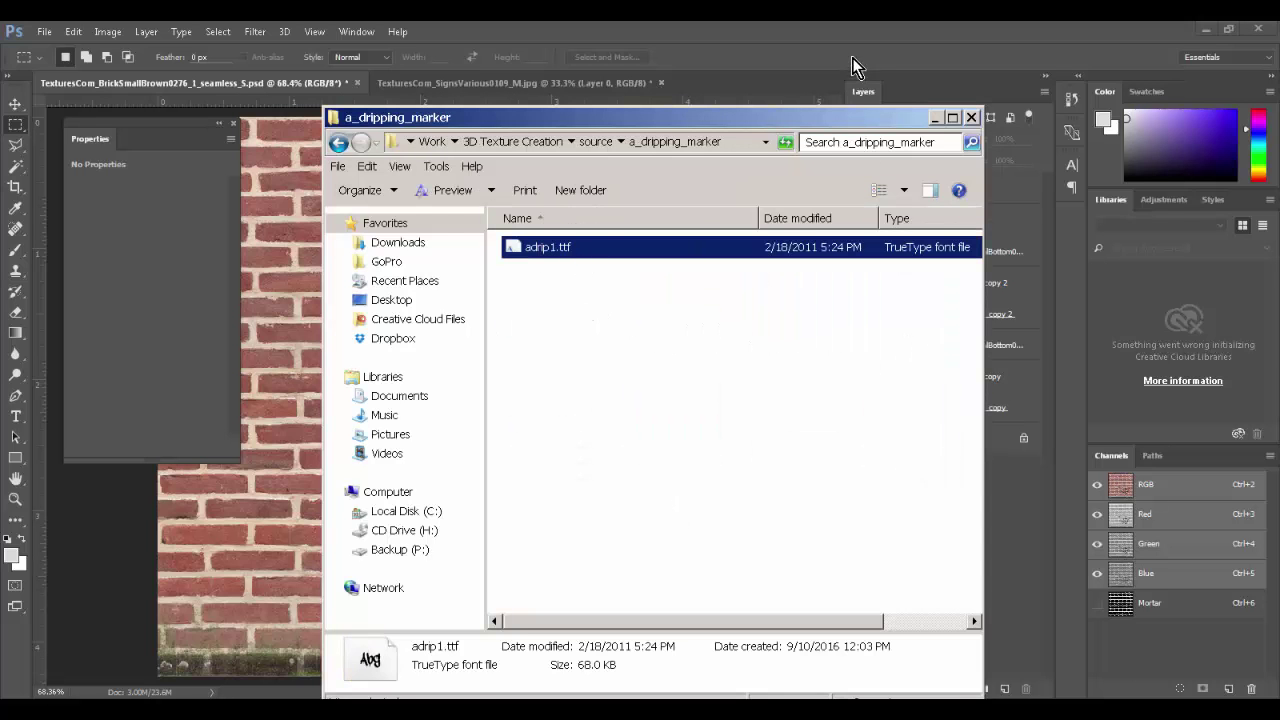
- Switch to Photoshop and add a text box about 591 by 258 px above the graffiti, containing the artist's surname in capitals
key("alt+Tab")
key("t")
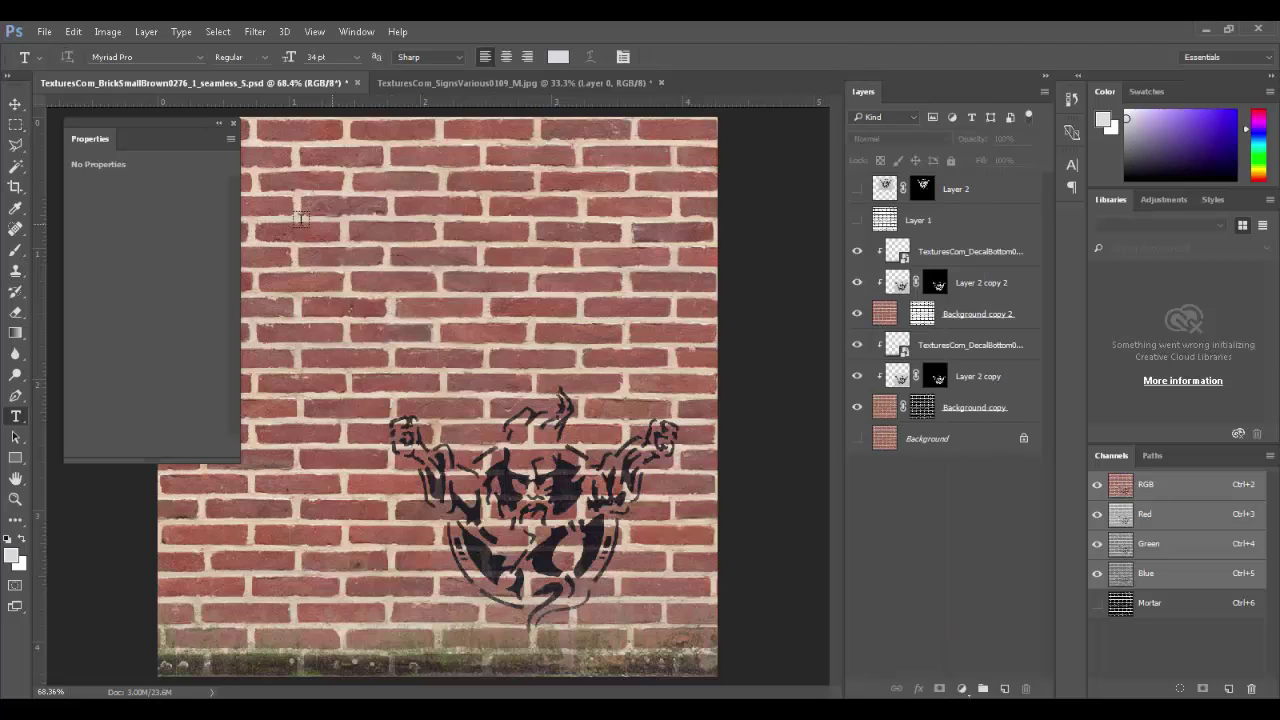
left_click_drag(288, 218, 605, 355)
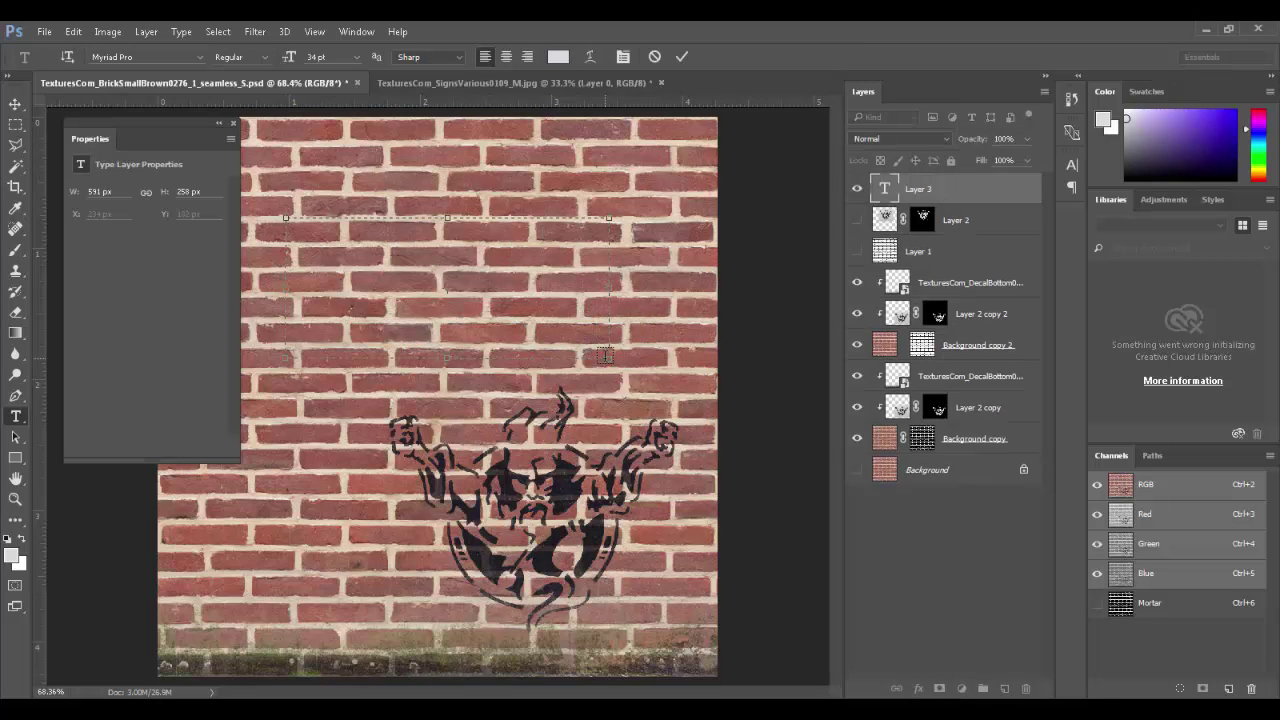
type("SARCONA")
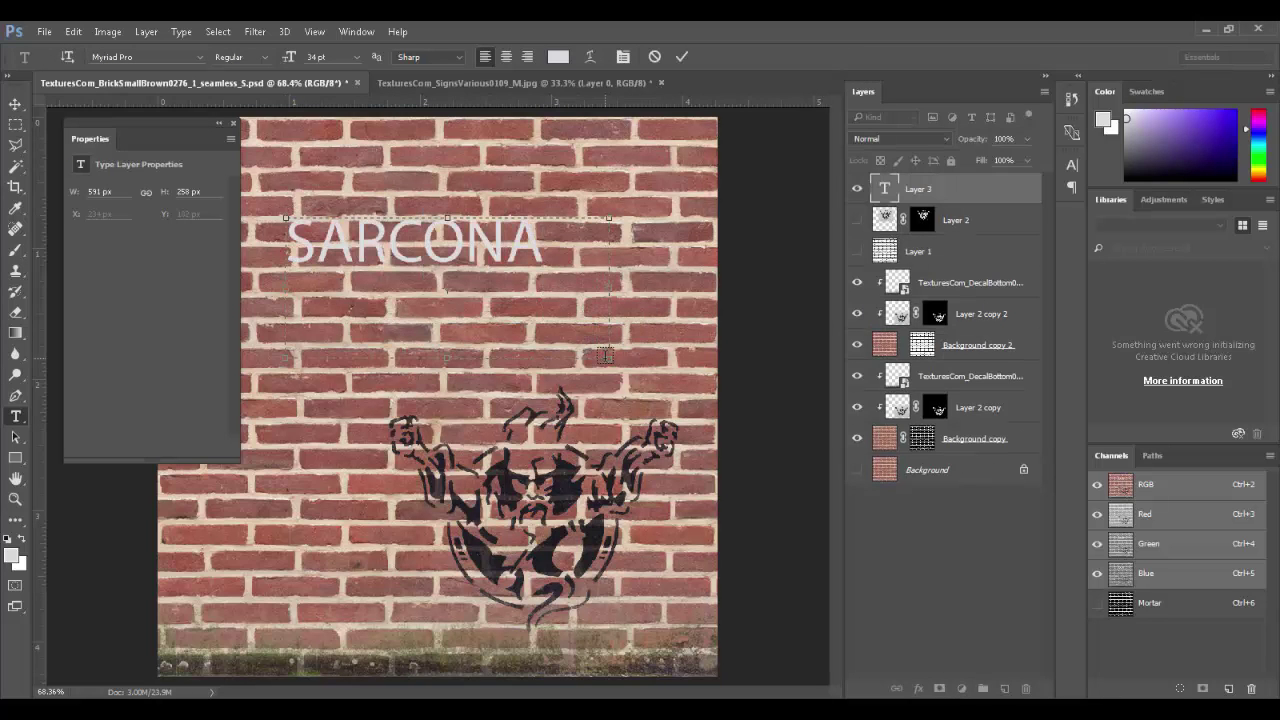
- Set the font of the surname text to a dripping marker and commit the edit
key("ctrl+a")
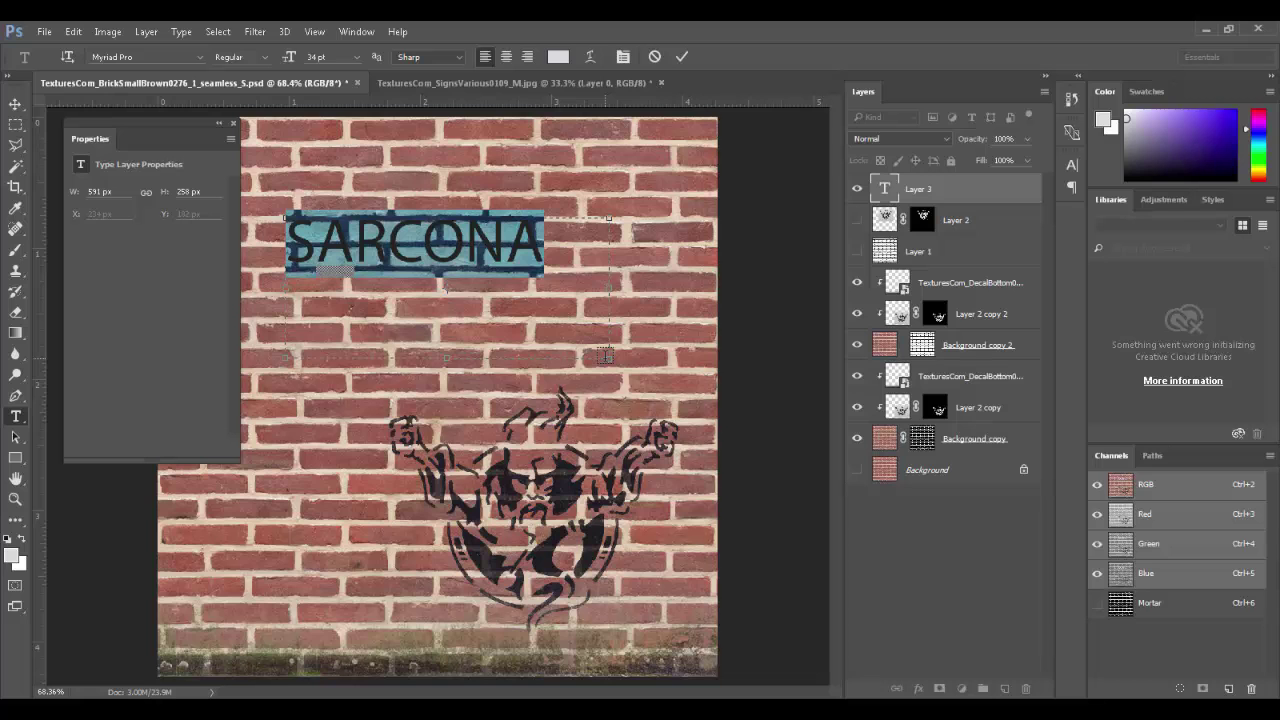
left_click(182, 60)
left_click(196, 58)
scroll(272, 135, "up", 1)
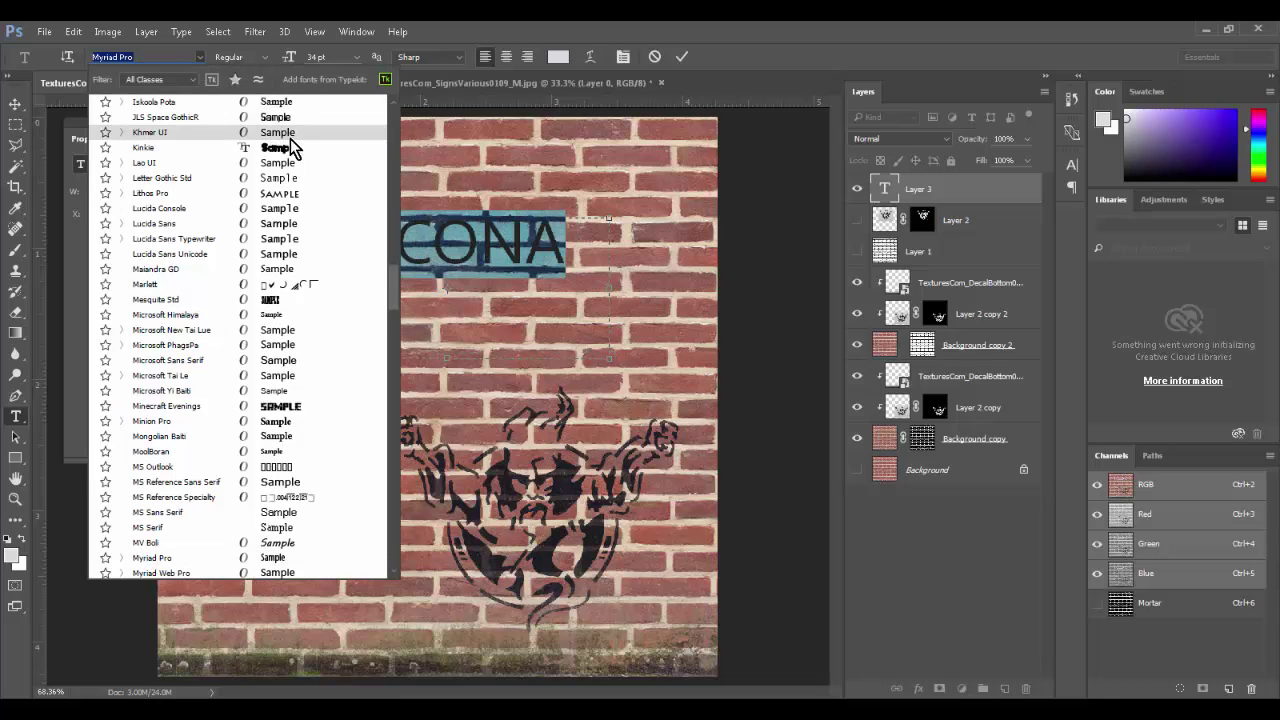
left_click_drag(394, 281, 391, 120)
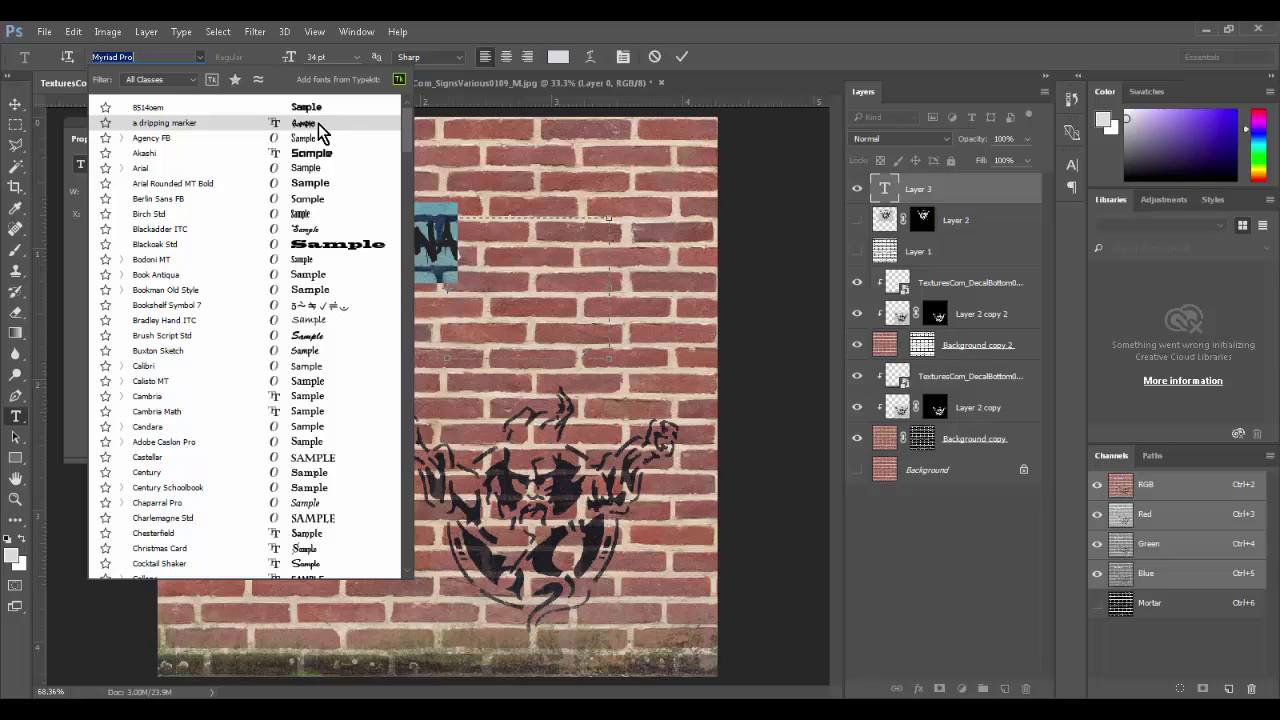
left_click(318, 124)
left_click(15, 103)
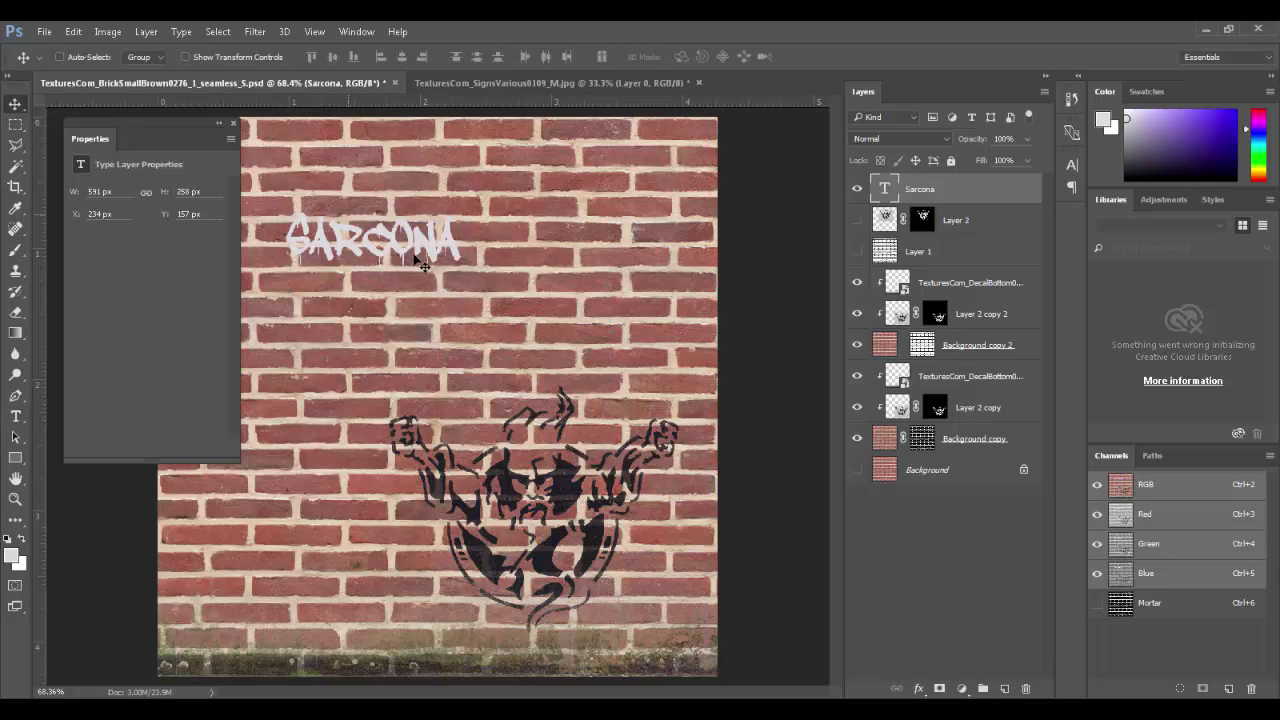
- Enlarge the surname text to a font size of 58 pt
key("ctrl+t")
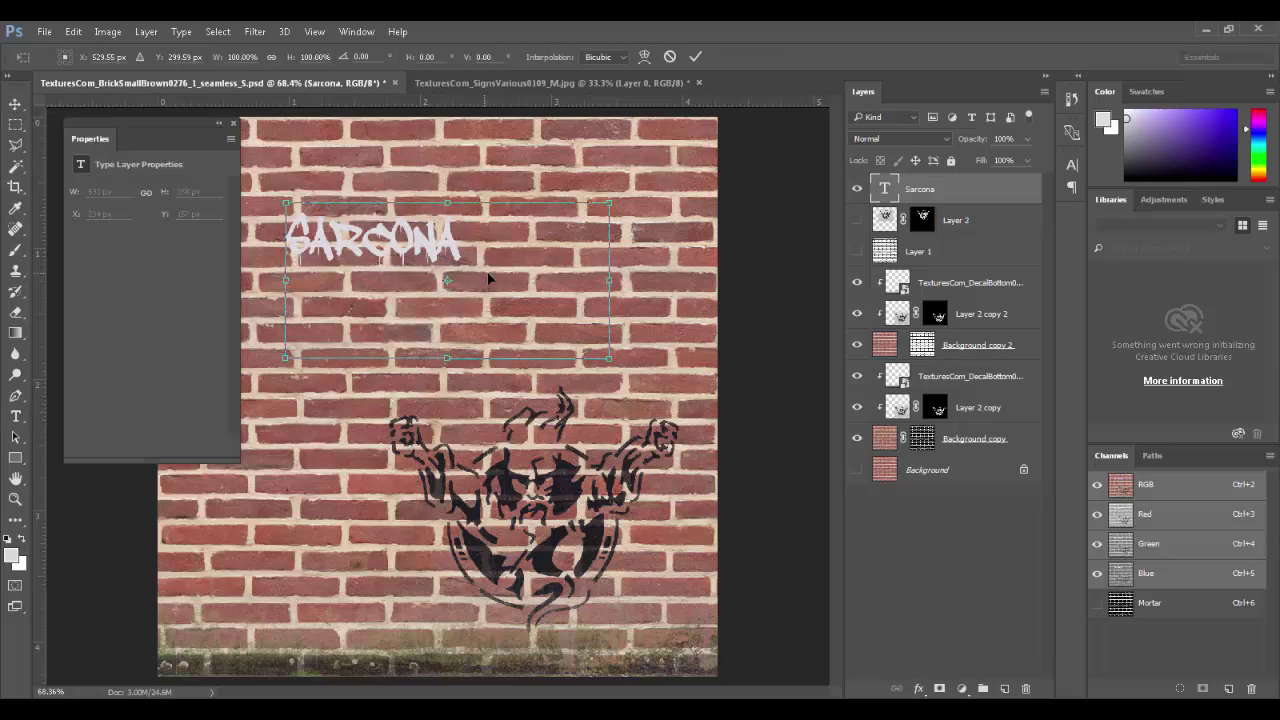
key("Escape")
key("t")
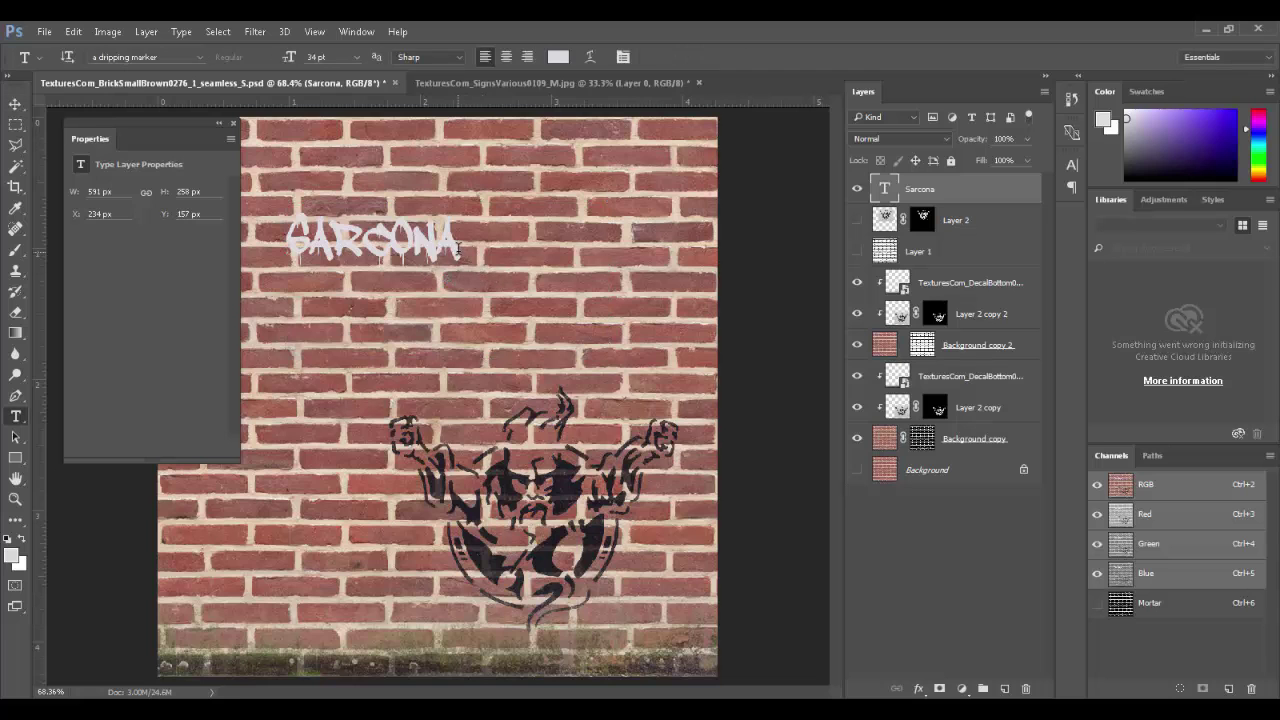
left_click_drag(458, 250, 174, 228)
mouse_move(289, 57)
left_mouse_down()
mouse_move(368, 61)
mouse_move(306, 63)
left_mouse_up()
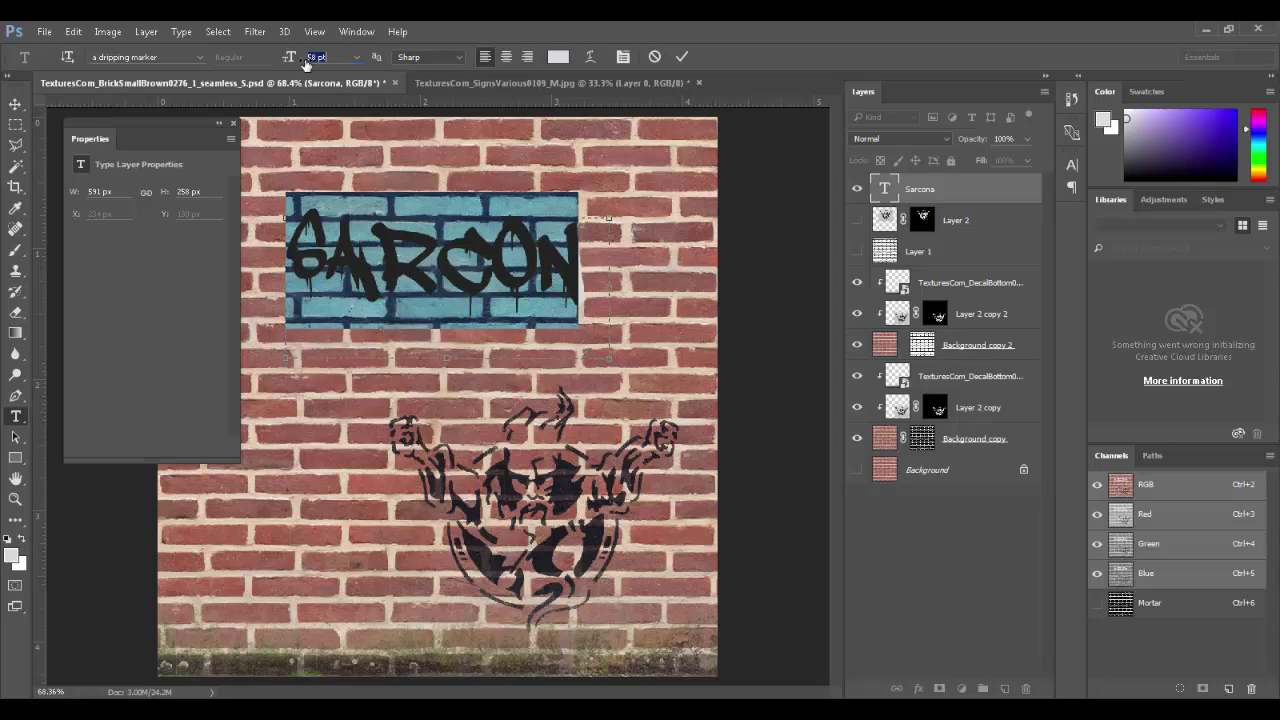
left_click(15, 103)
- Move the surname text to about X 151 px, Y 299 px and rotate it about 12° counterclockwise
left_click_drag(442, 316, 385, 426)
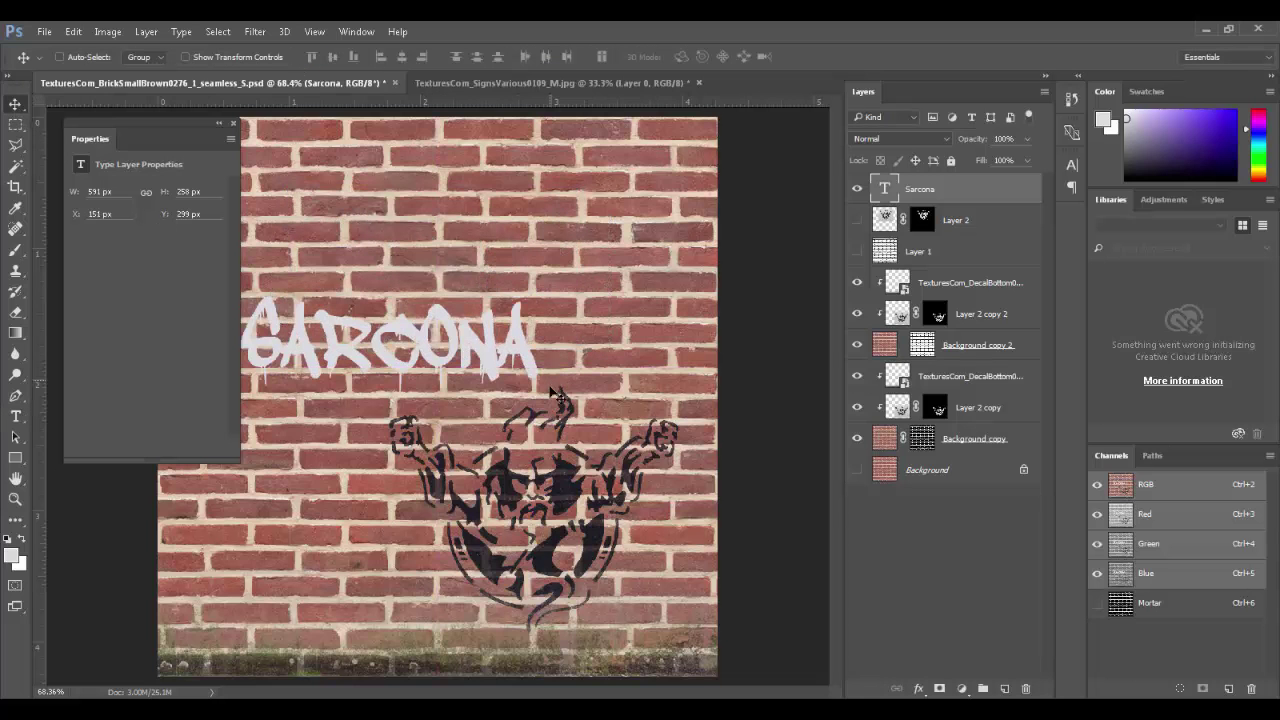
key("ctrl+t")
left_click_drag(600, 470, 615, 425)
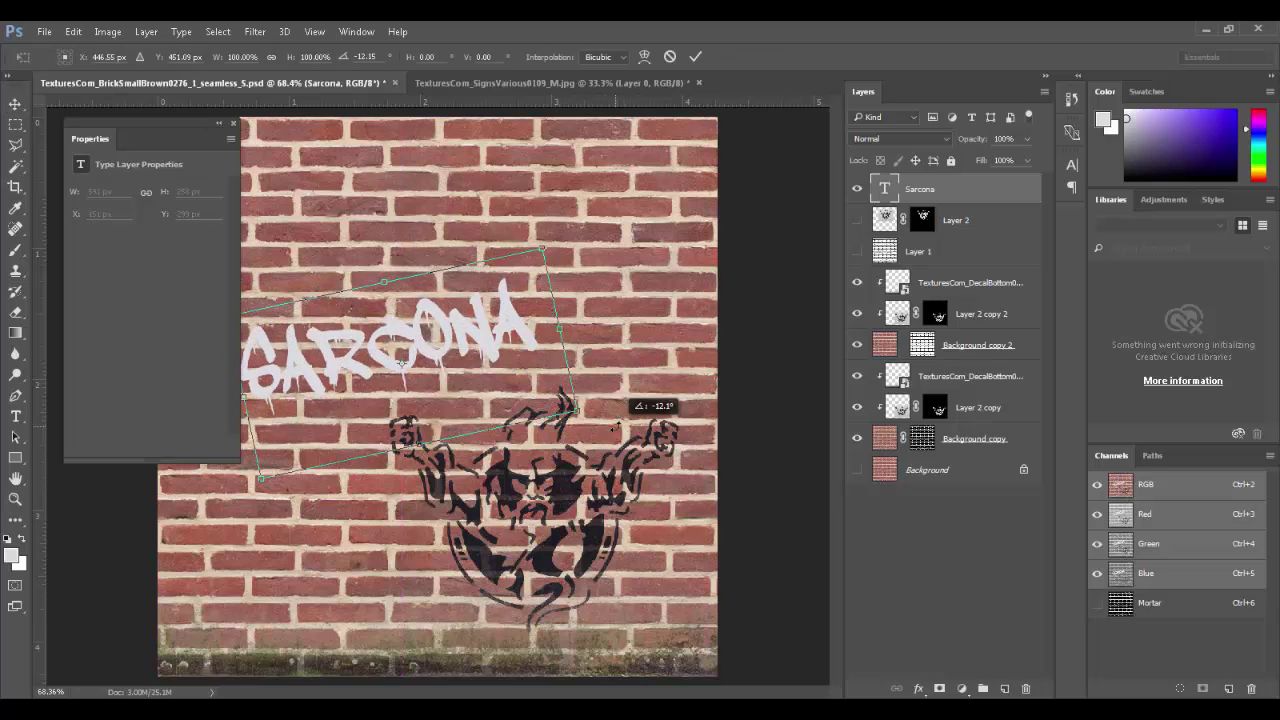
key("Return")
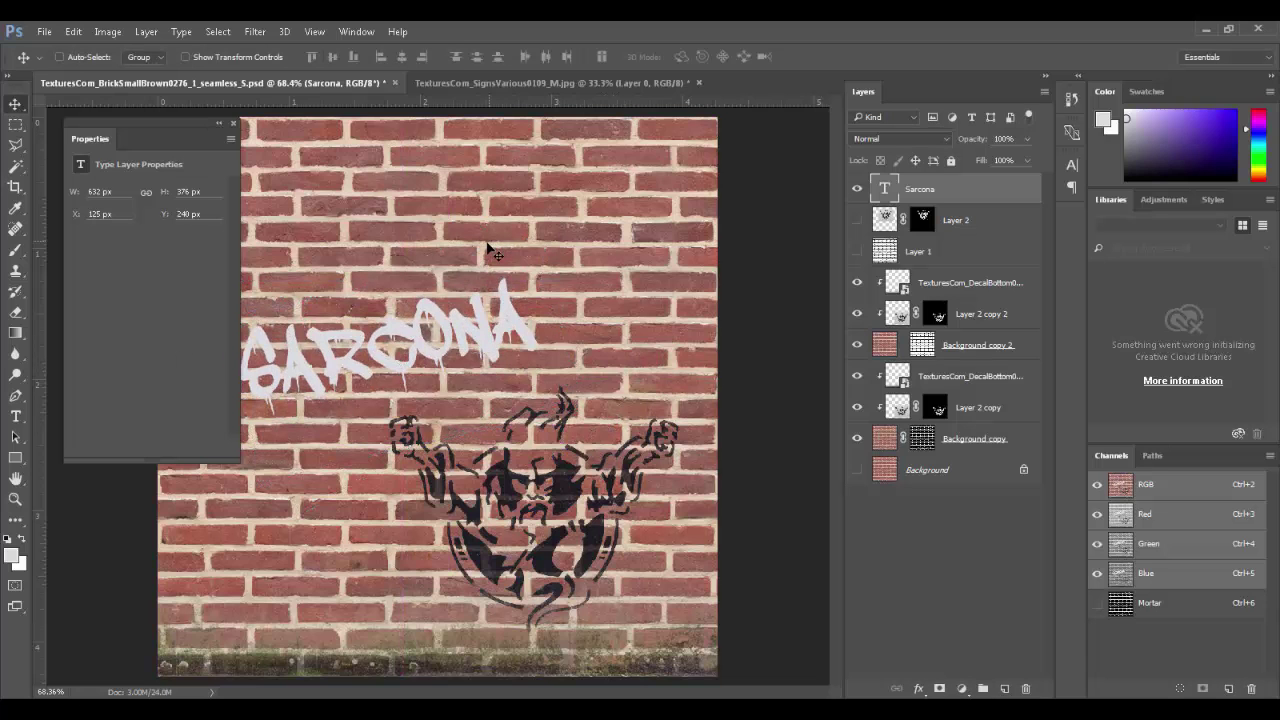
- Change the surname text colour to light green with hex value 9fff82
key("t")
left_click(558, 56)
left_click_drag(528, 186, 615, 340)
left_click_drag(664, 256, 664, 212)
left_click(560, 219)
left_click(561, 202)
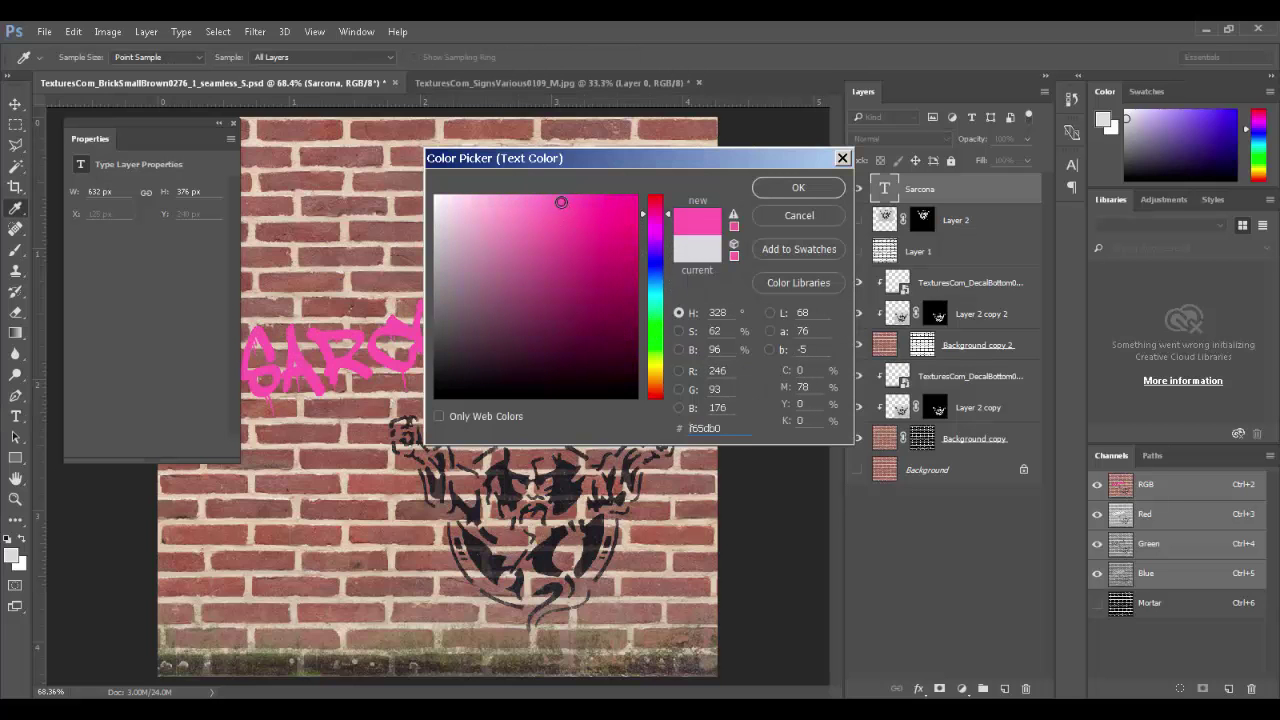
left_click_drag(523, 277, 497, 201)
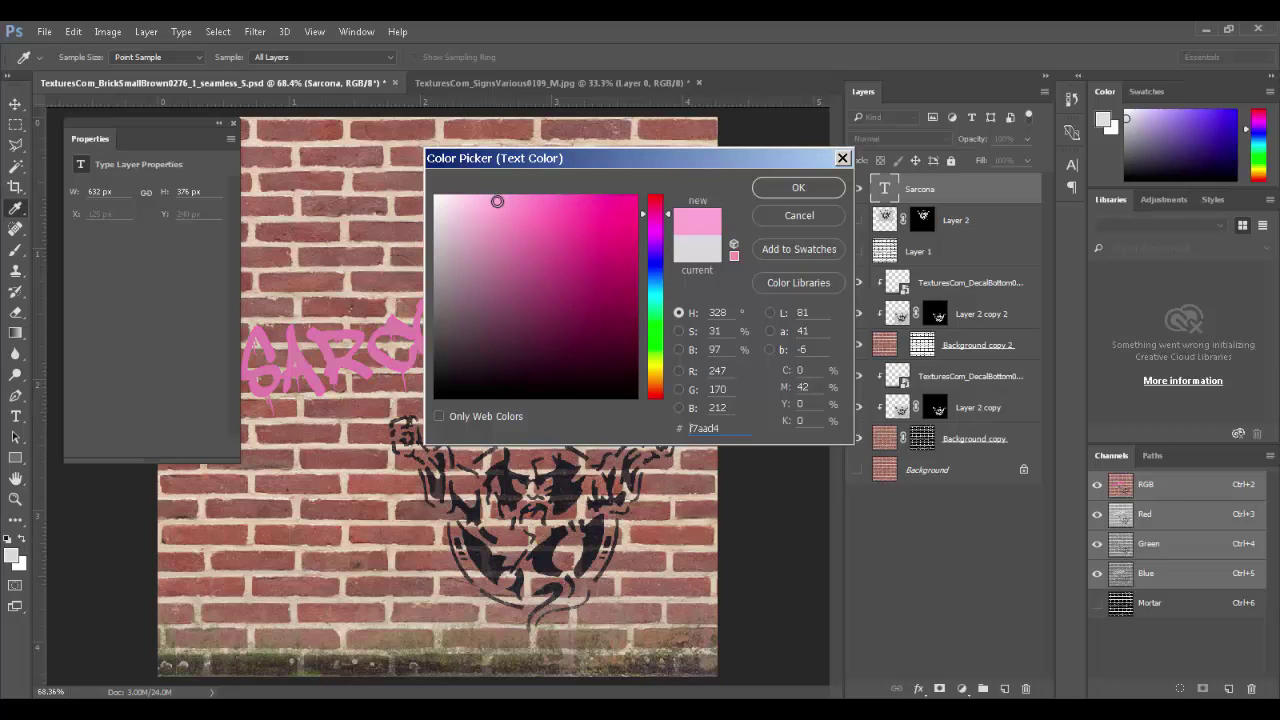
left_click_drag(651, 292, 655, 339)
left_click(558, 282)
left_click(567, 194)
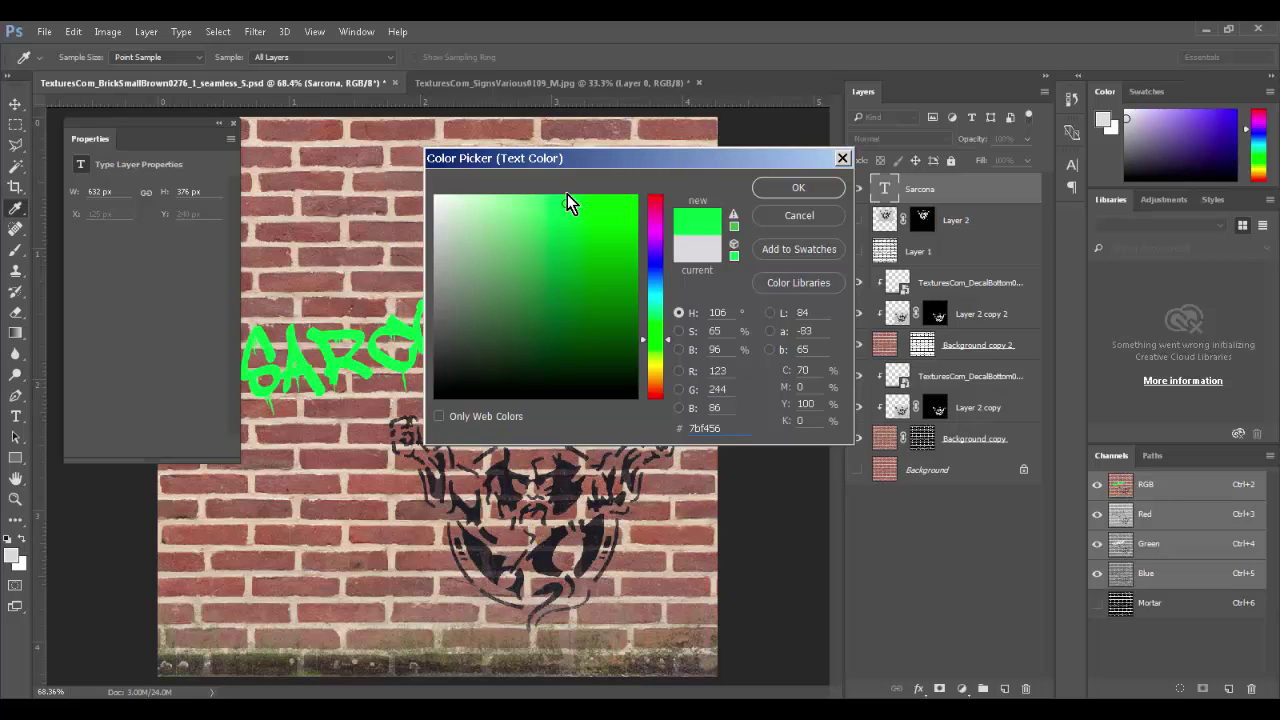
left_click(533, 193)
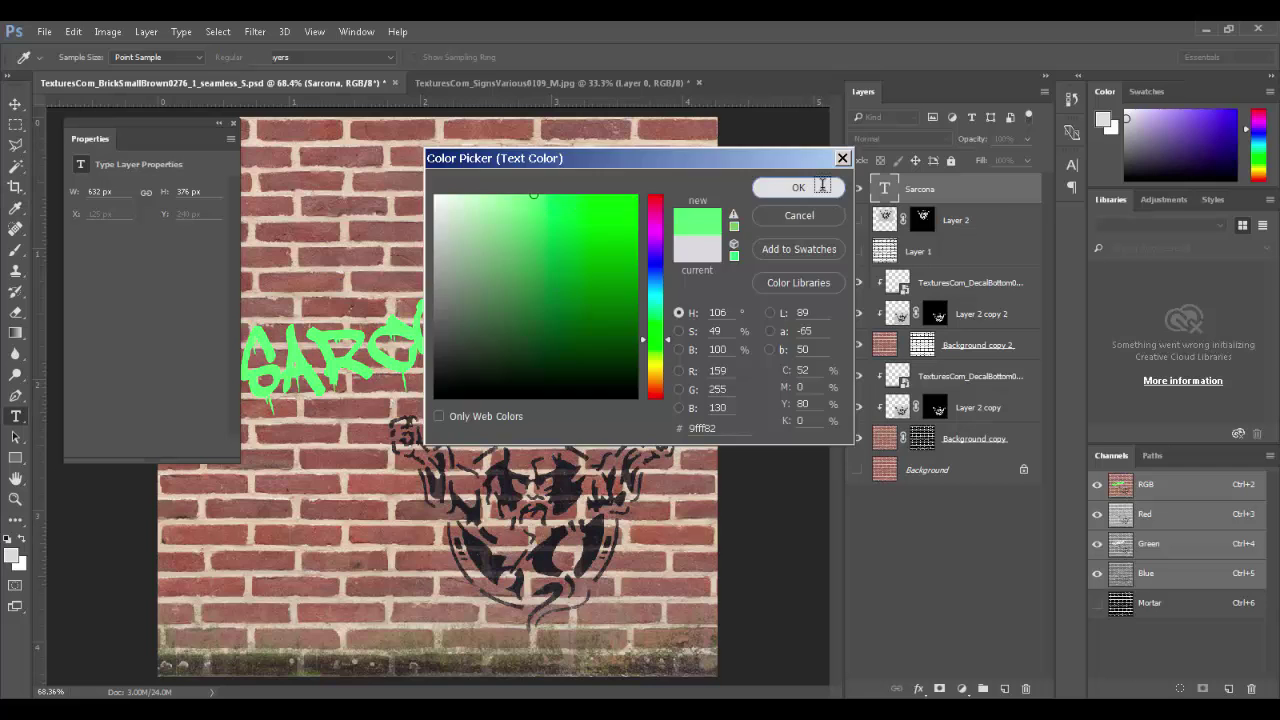
left_click(798, 188)
- Add a 9 px black outside stroke to the surname text layer, with Normal blend mode and 100% opacity
double_click(1008, 199)
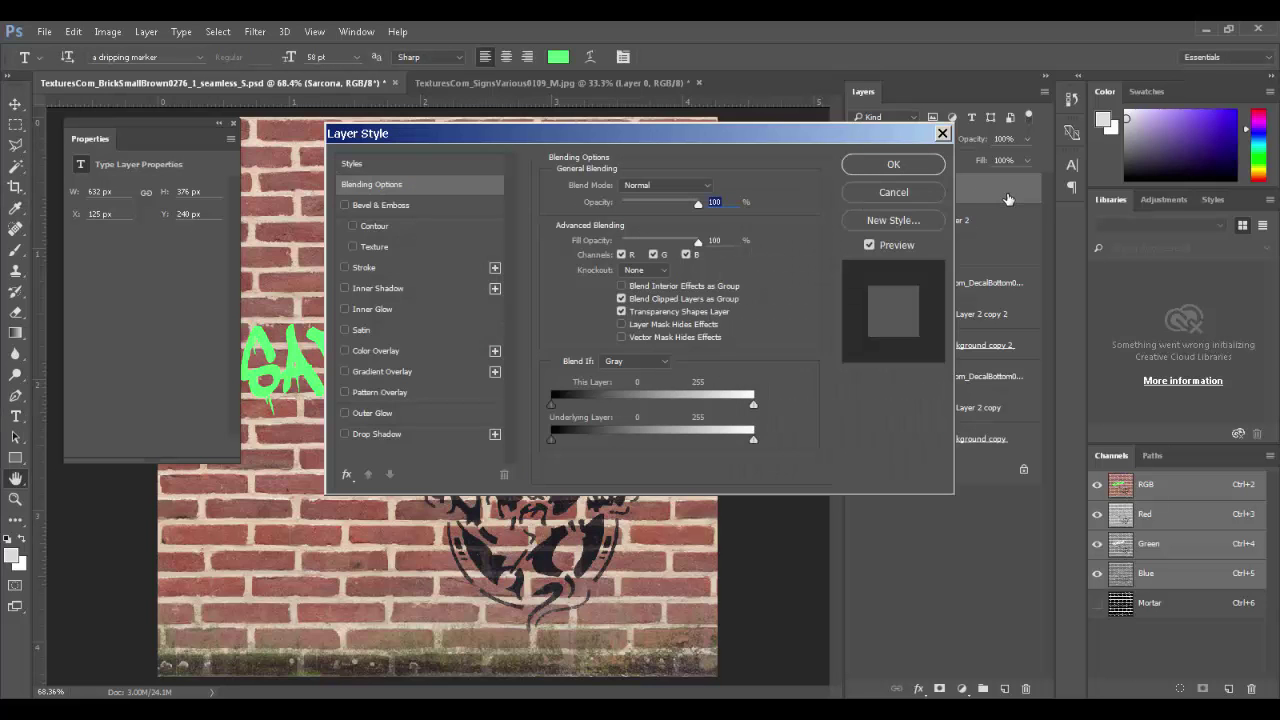
left_click_drag(688, 137, 932, 223)
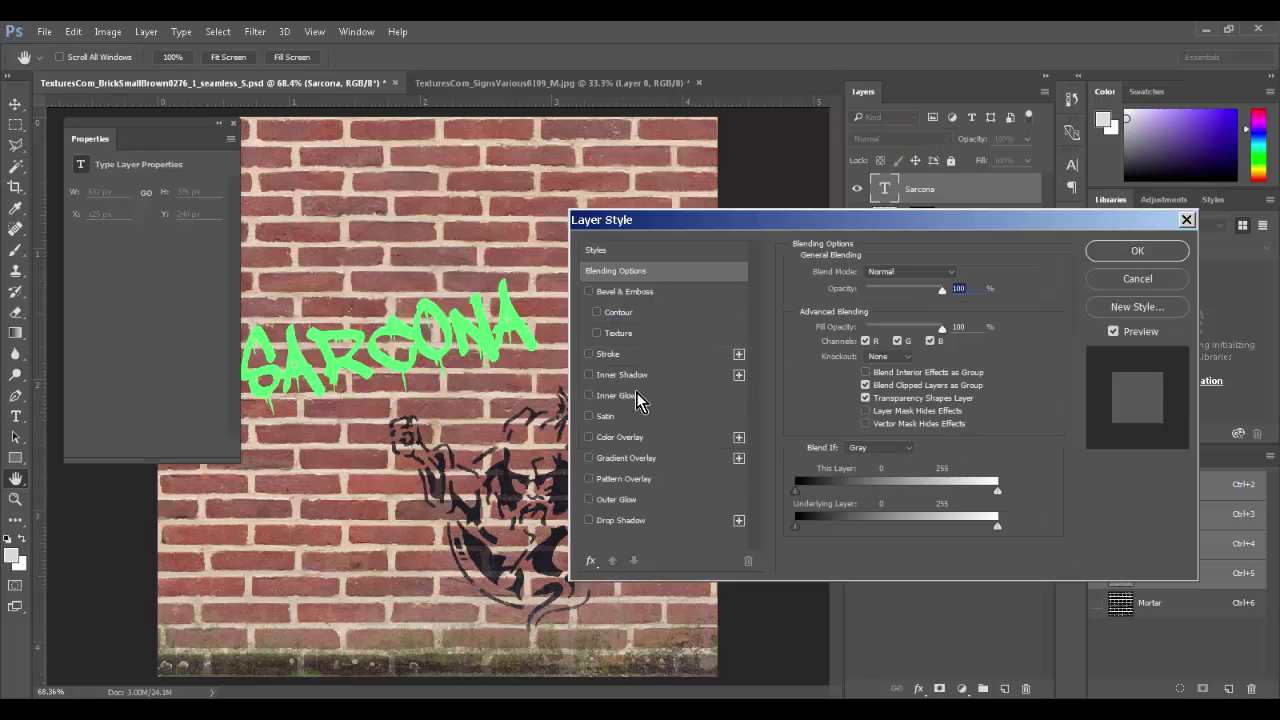
left_click(588, 354)
left_click(640, 353)
left_click(866, 287)
left_click(872, 300)
left_click_drag(853, 271, 870, 271)
left_click_drag(851, 328, 1068, 343)
left_click_drag(871, 277, 862, 279)
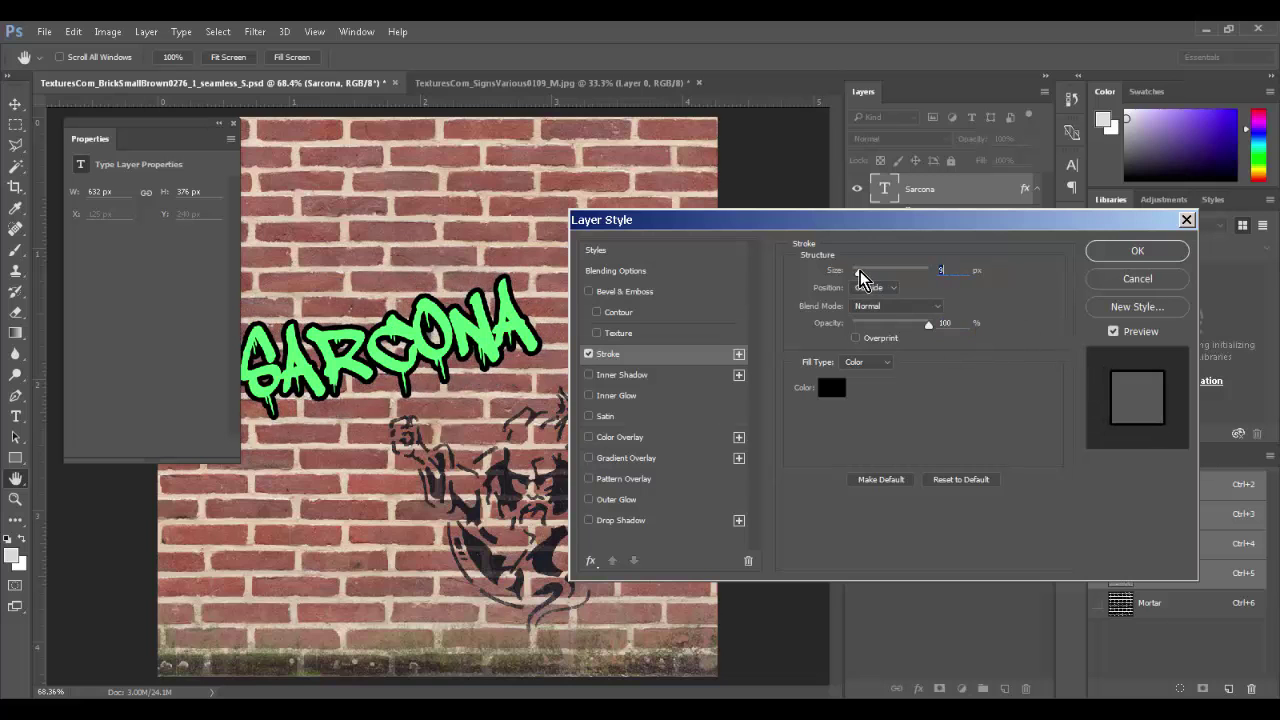
left_click(884, 311)
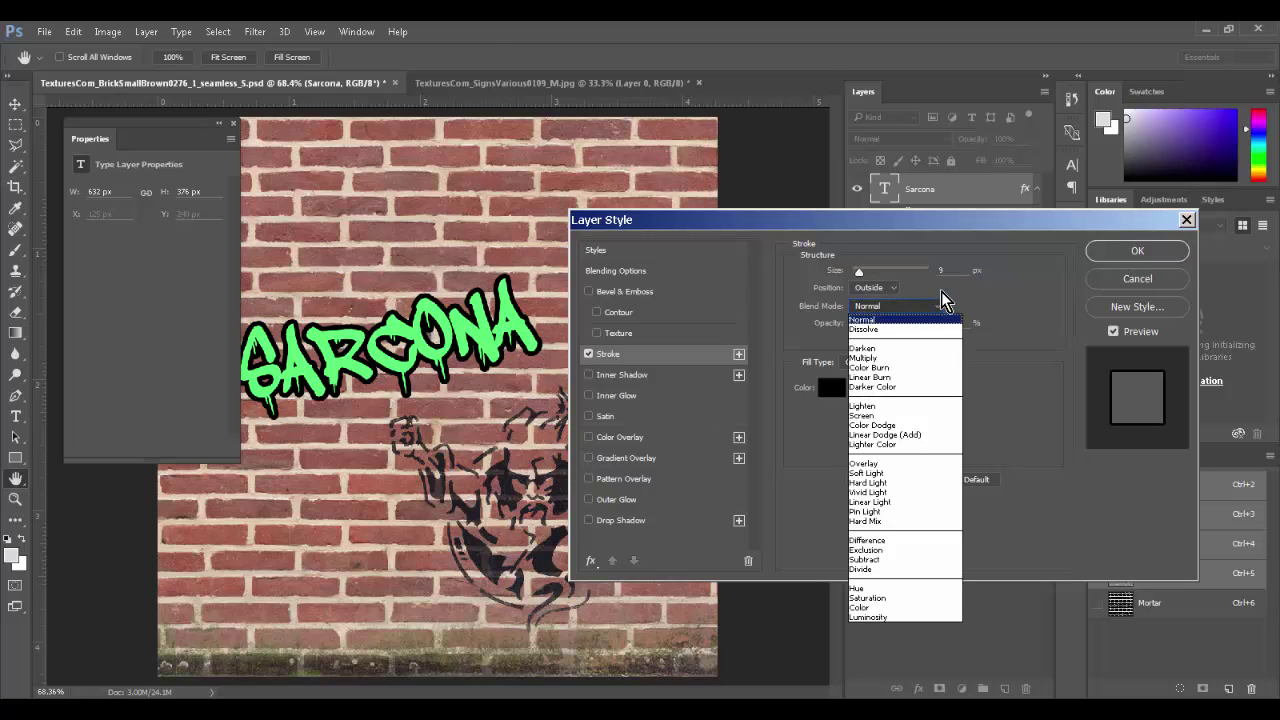
left_click(938, 300)
left_click(1118, 258)
- Try out the layer blend modes from Dissolve to Luminosity on the surname text and return it to Normal
left_click(881, 140)
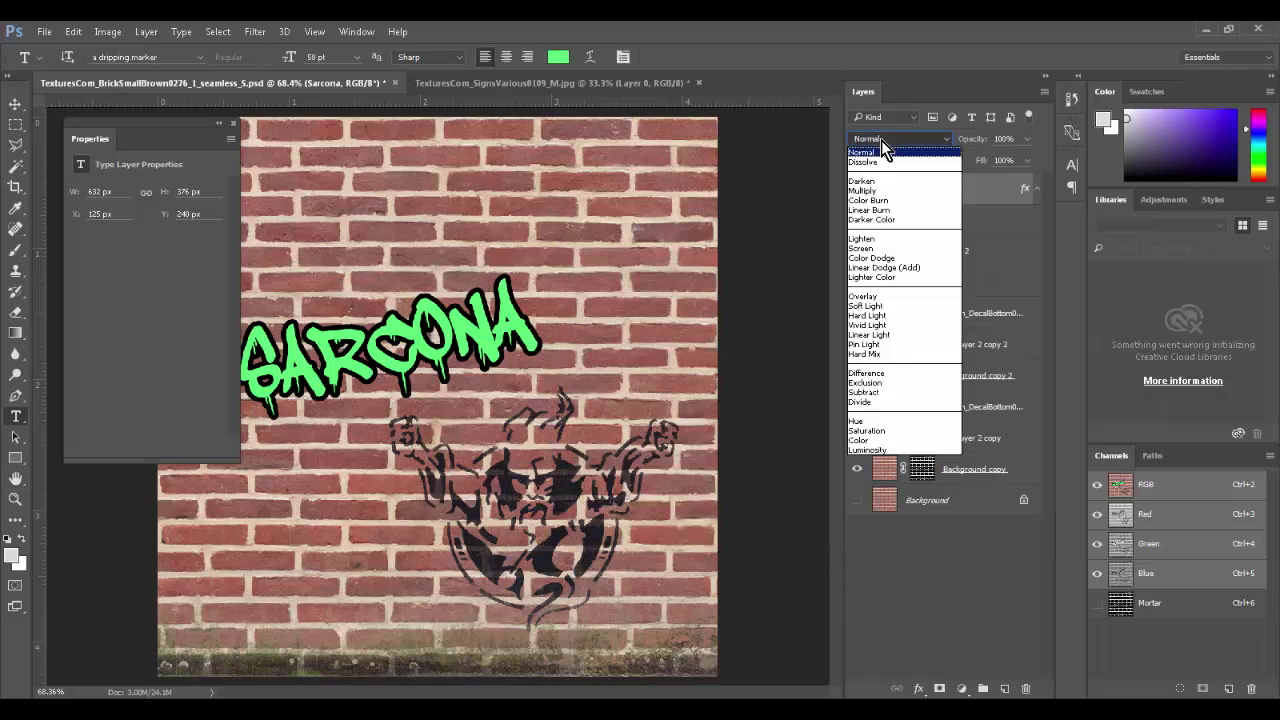
left_click(880, 161)
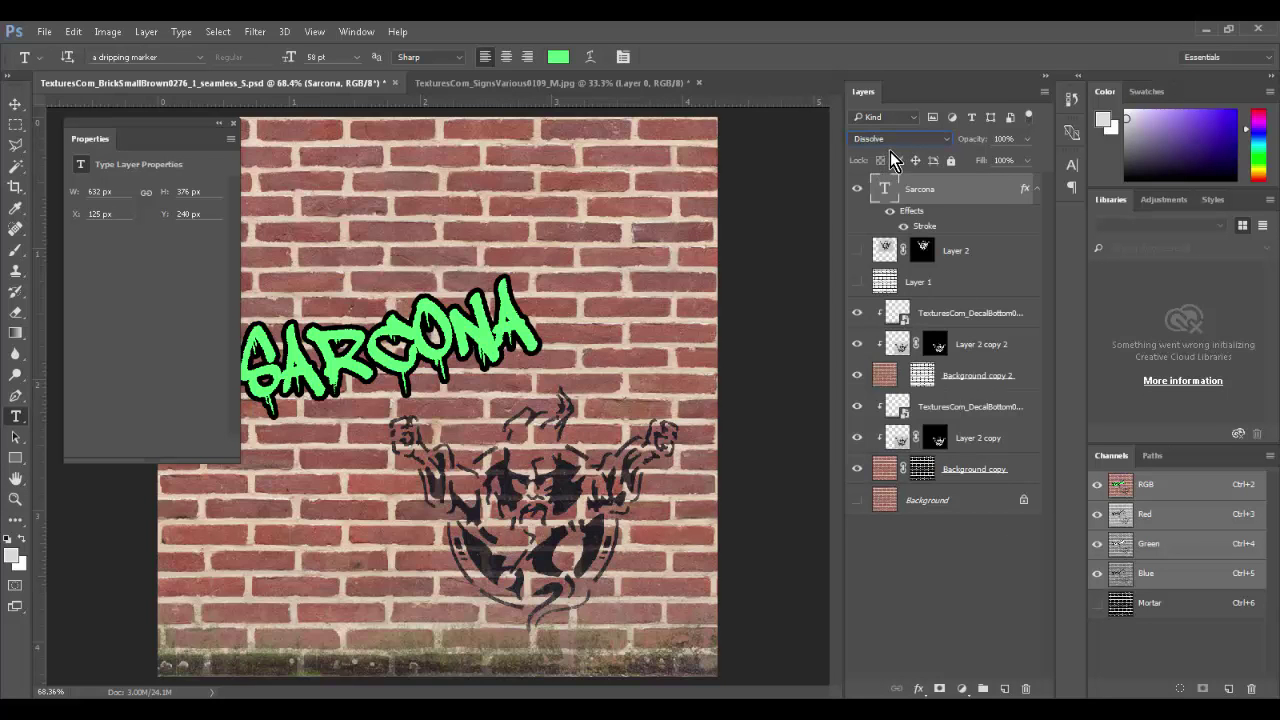
key("Down")
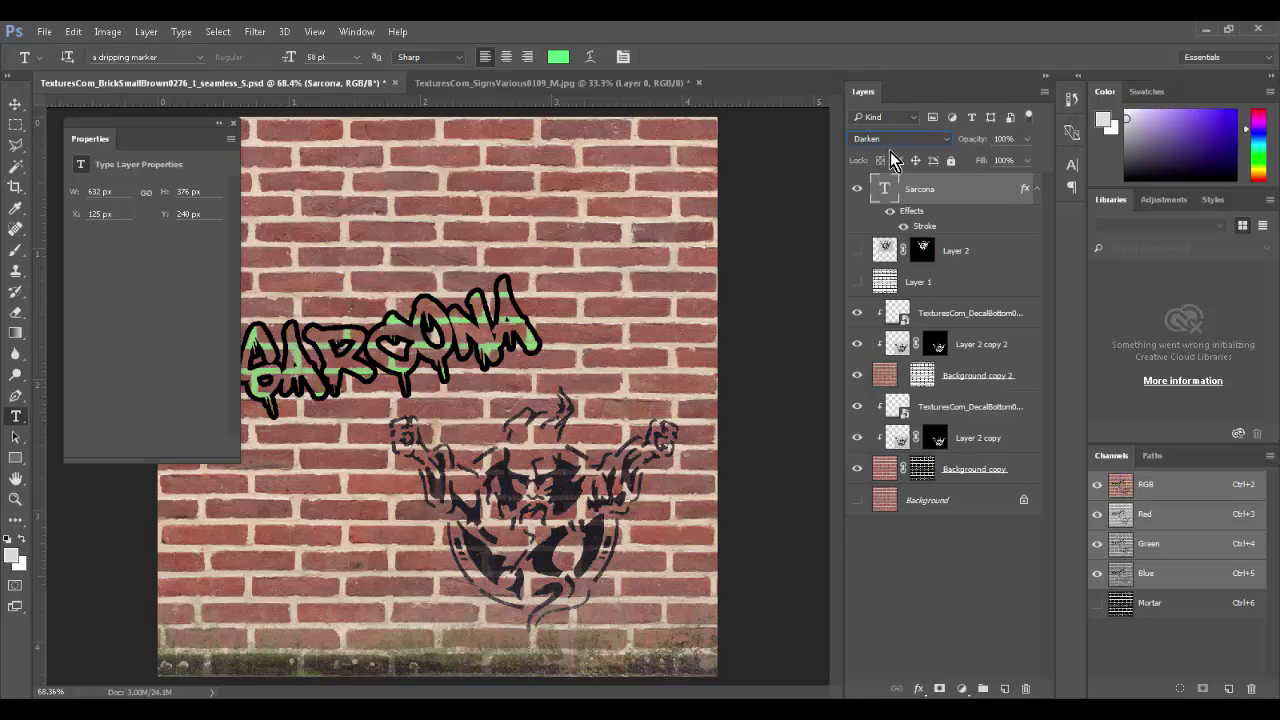
key("Down")
key("Down")
key("Down")
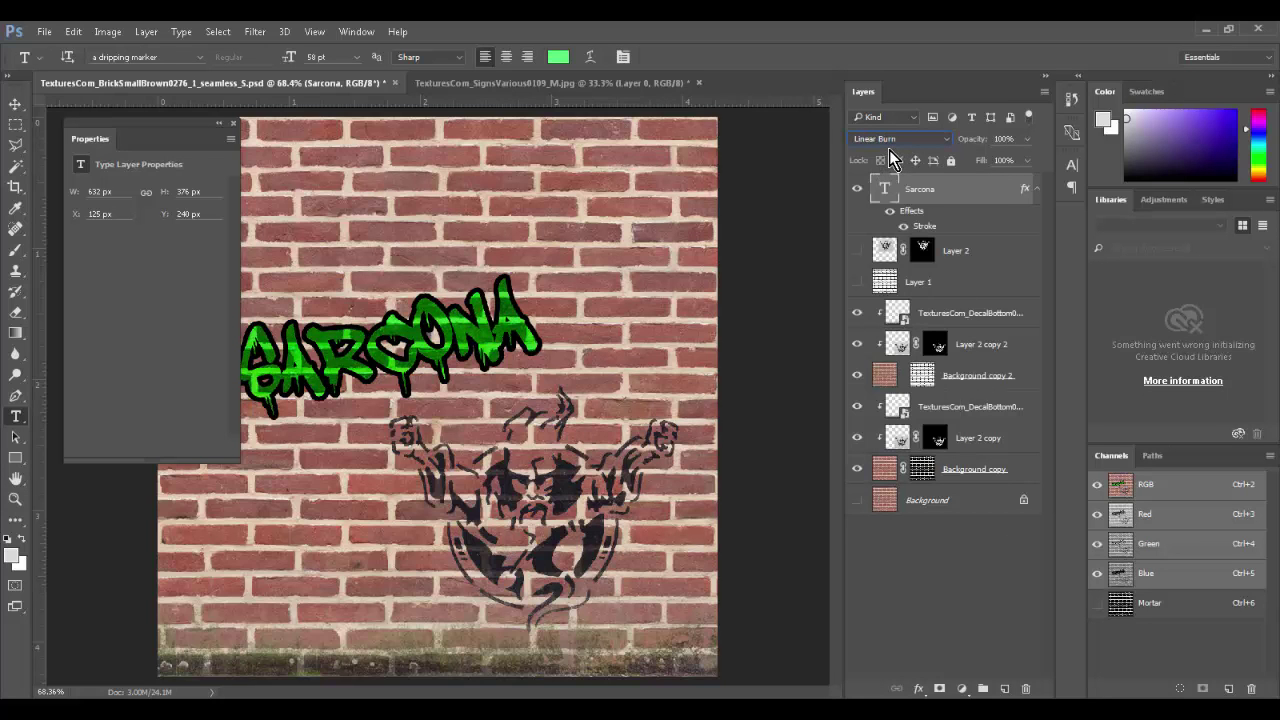
key("Up")
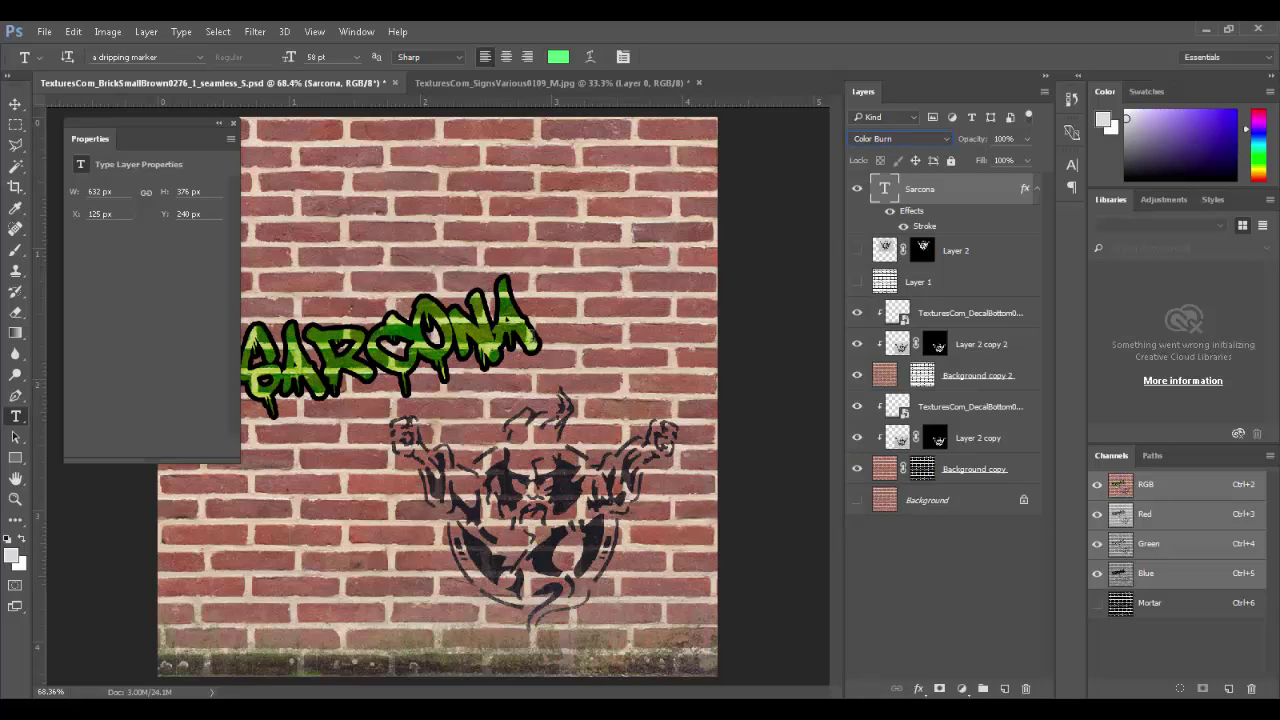
key("Down")
key("Down")
key("Down")
key("Down")
key("Down")
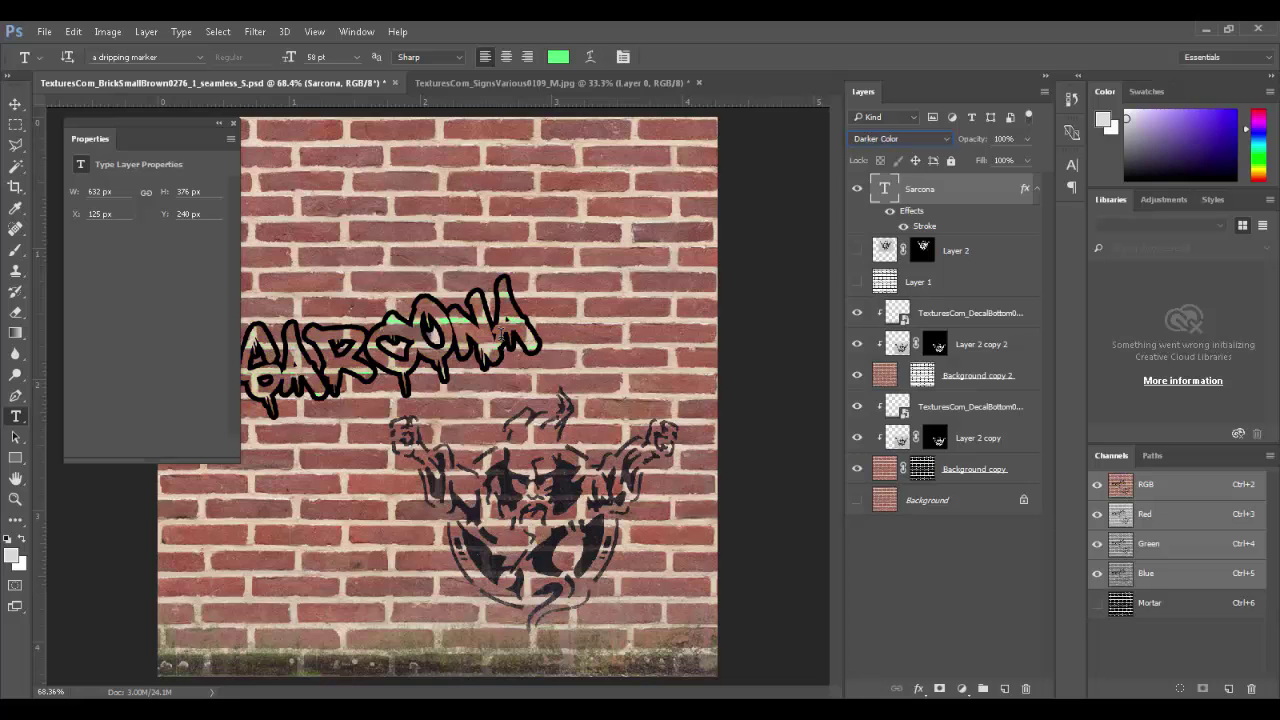
key("Down")
key("Down")
key("Down")
key("Down")
key("Down")
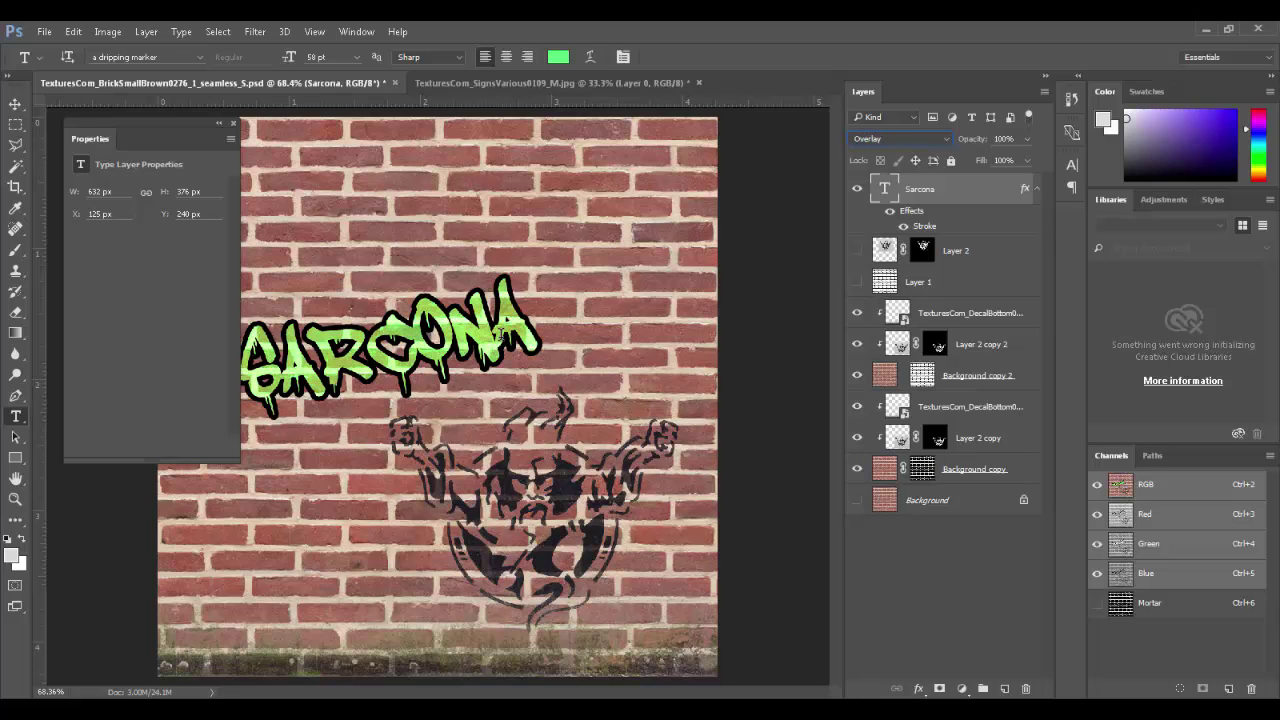
key("Down")
key("Down")
key("Down")
key("Down")
key("Down")
key("Down")
key("Down")
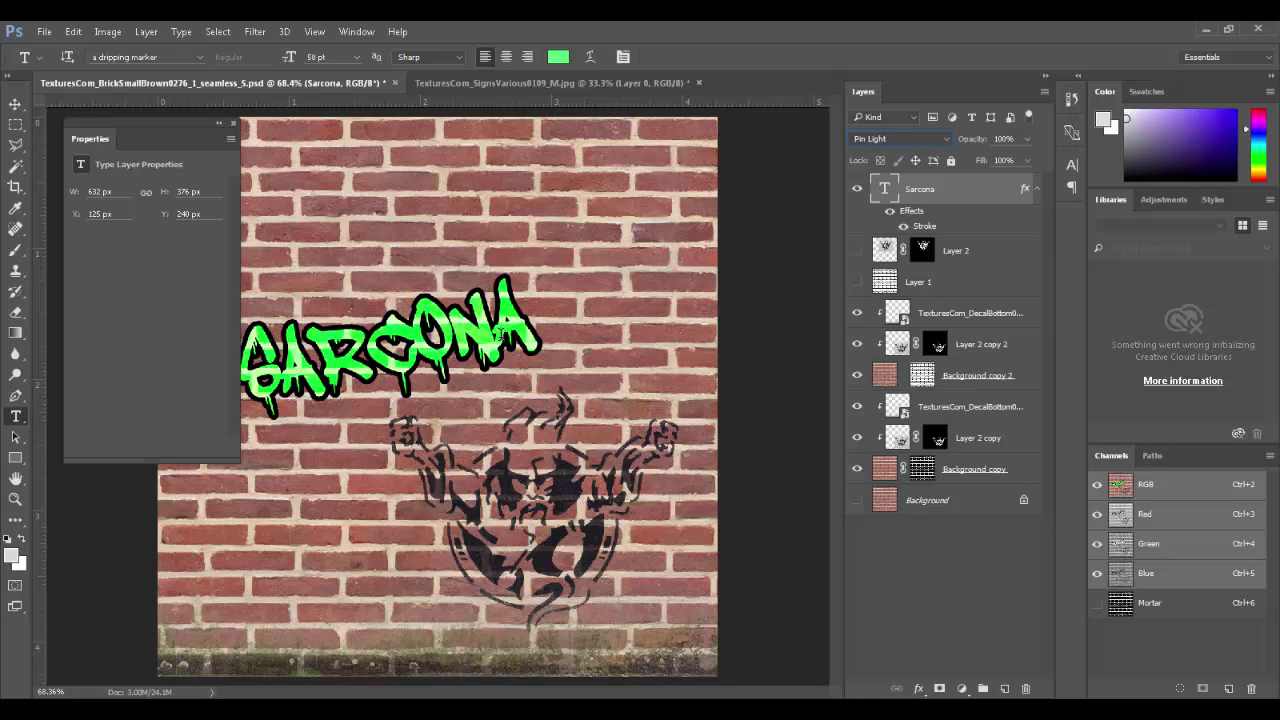
key("Down")
key("Down")
key("Down")
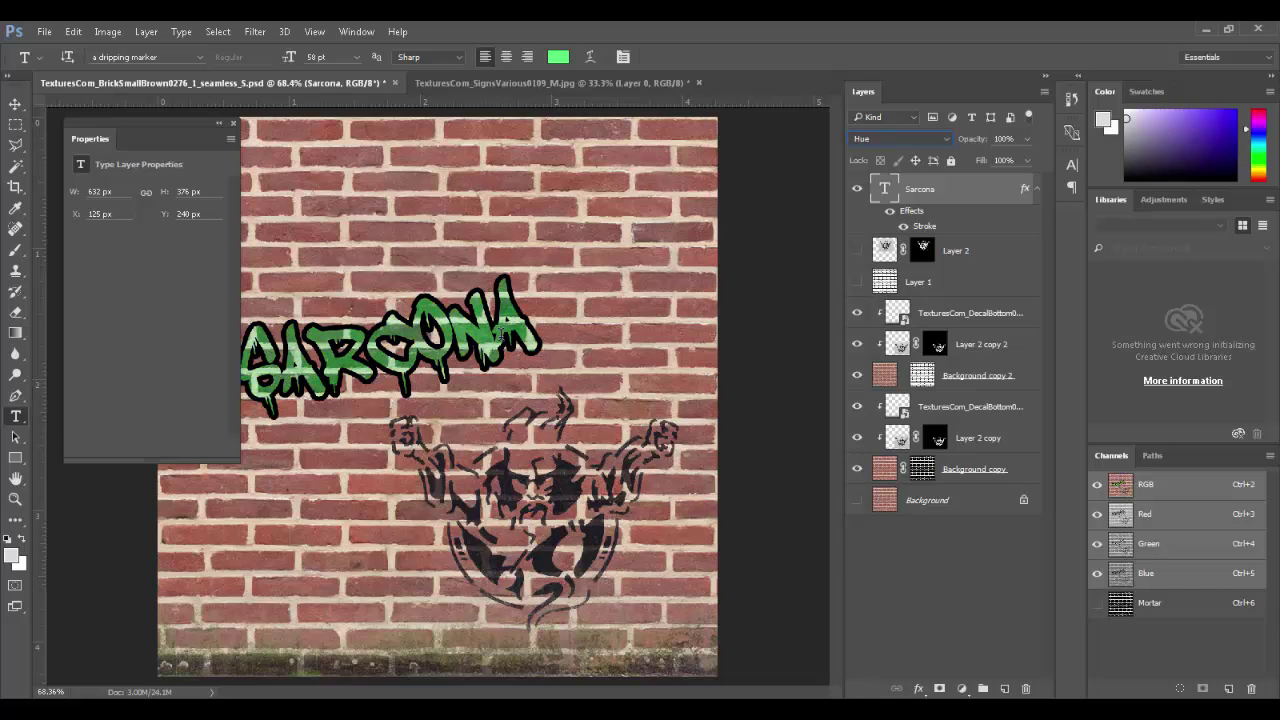
key("Down")
key("Down")
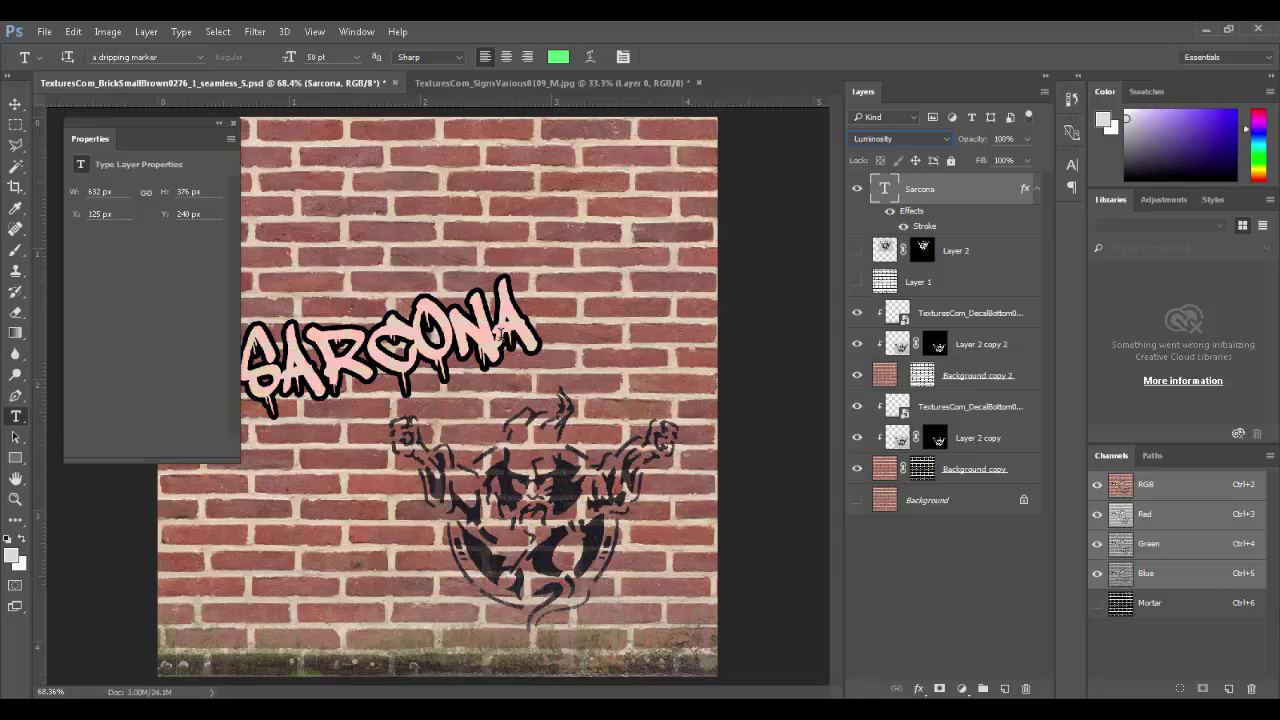
key("Up")
key("Up")
key("Up")
key("Up")
key("Up")
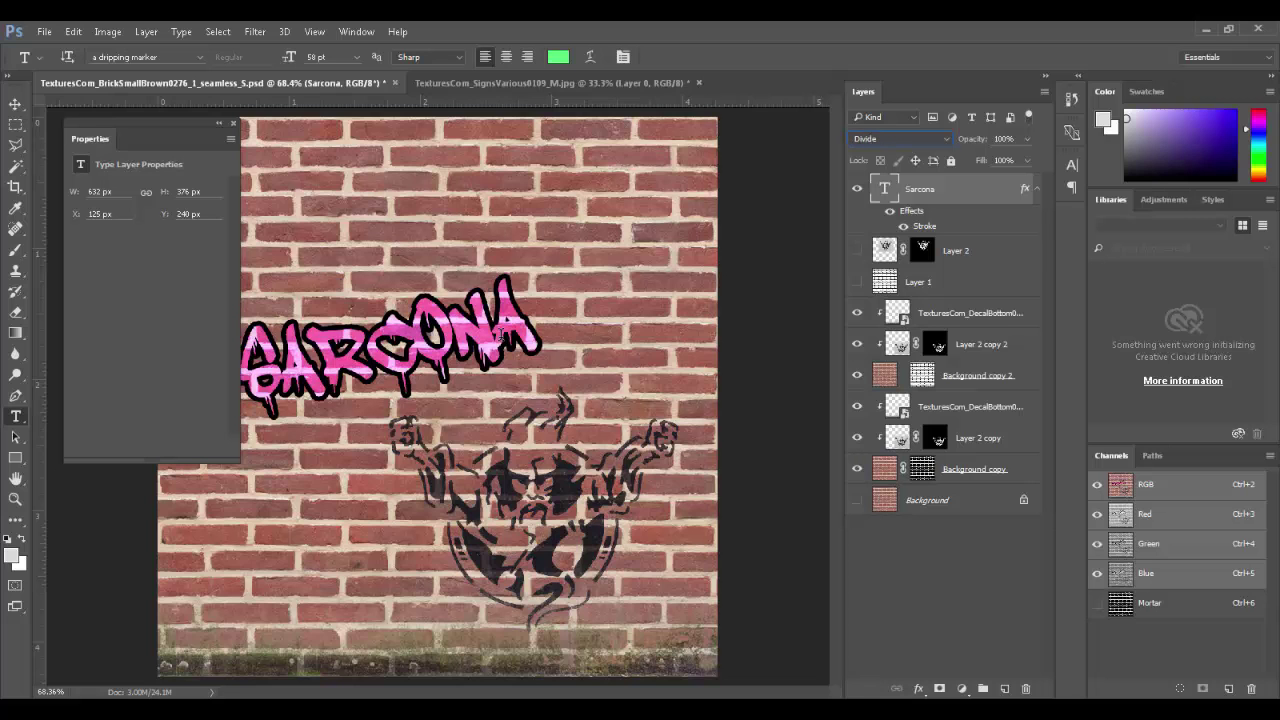
key("Up")
key("Up")
key("Up")
key("Up")
key("Up")
key("Up")
key("Up")
key("Up")
key("Up")
key("Up")
key("Up")
key("Up")
key("Up")
key("Up")
key("Up")
key("Up")
key("Up")
key("Up")
key("Up")
key("Up")
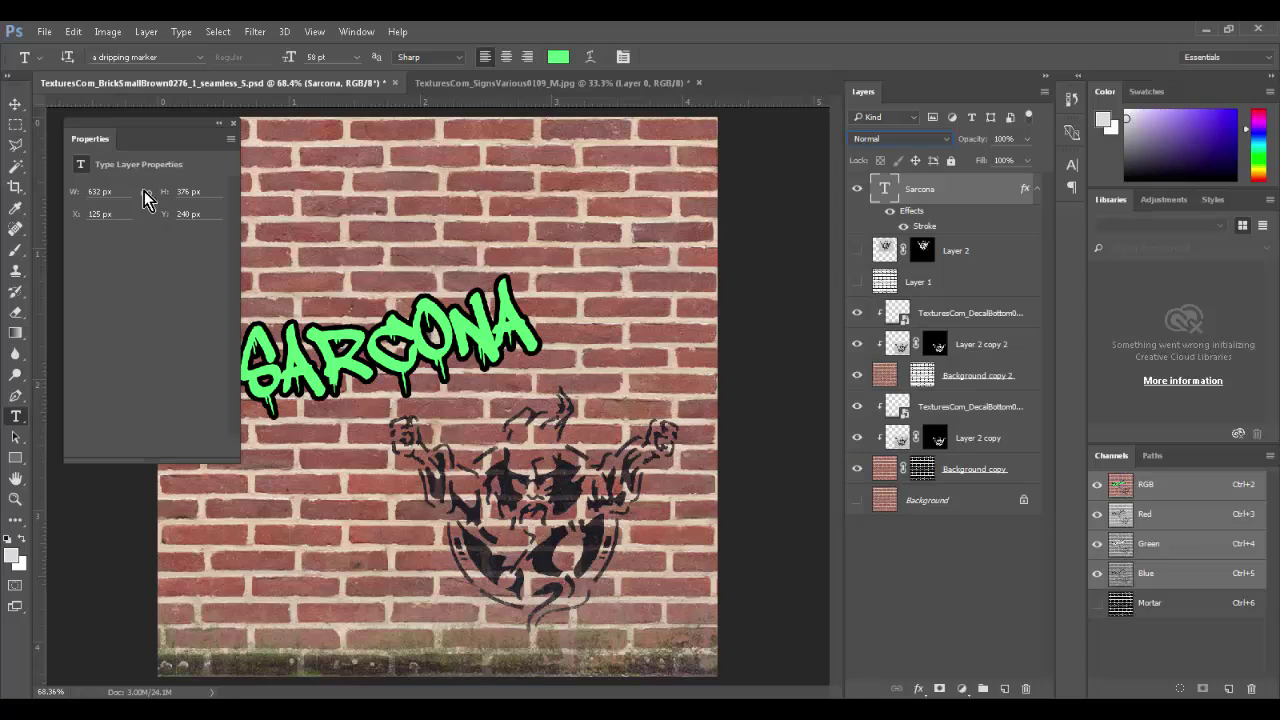
- Rotate the surname text about 10.6° clockwise to level it, and move it to about X 55 px, Y 337 px
left_click(15, 103)
key("ctrl+t")
left_click_drag(676, 406, 606, 432)
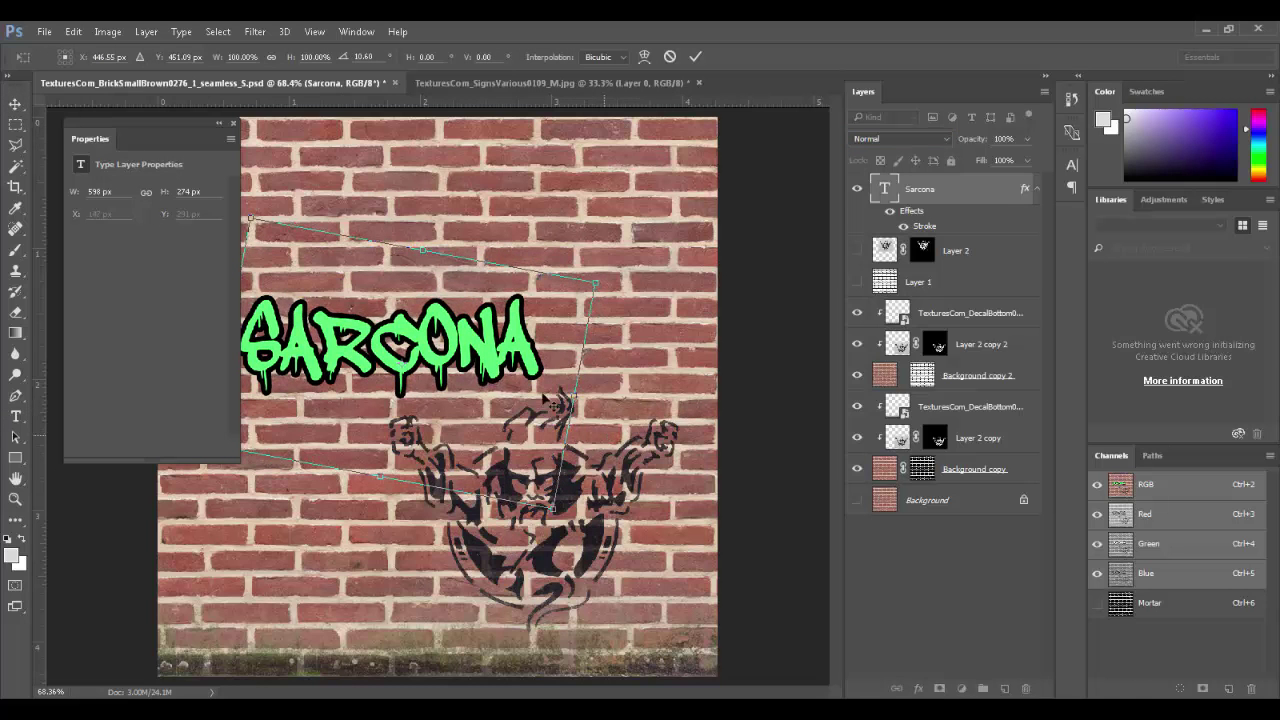
key("Return")
left_click_drag(430, 348, 533, 422)
scroll(540, 425, "up", 4)
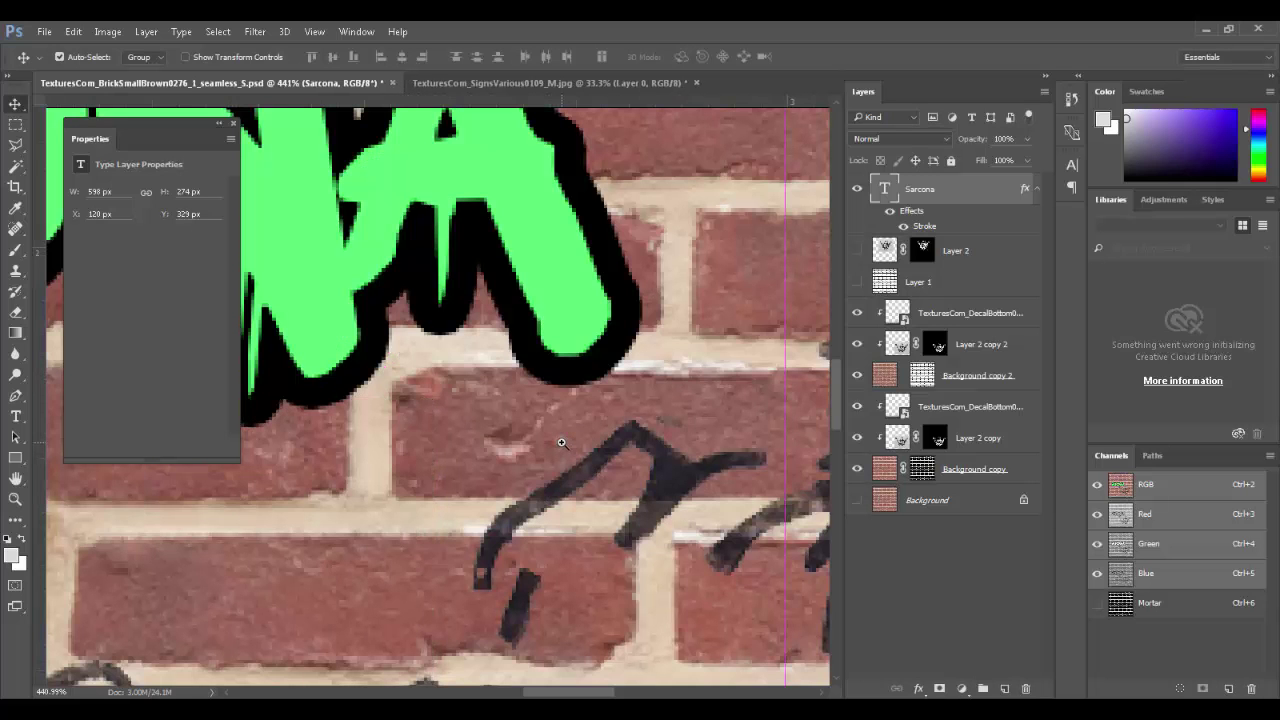
scroll(557, 443, "down", 3)
left_click_drag(400, 398, 574, 358)
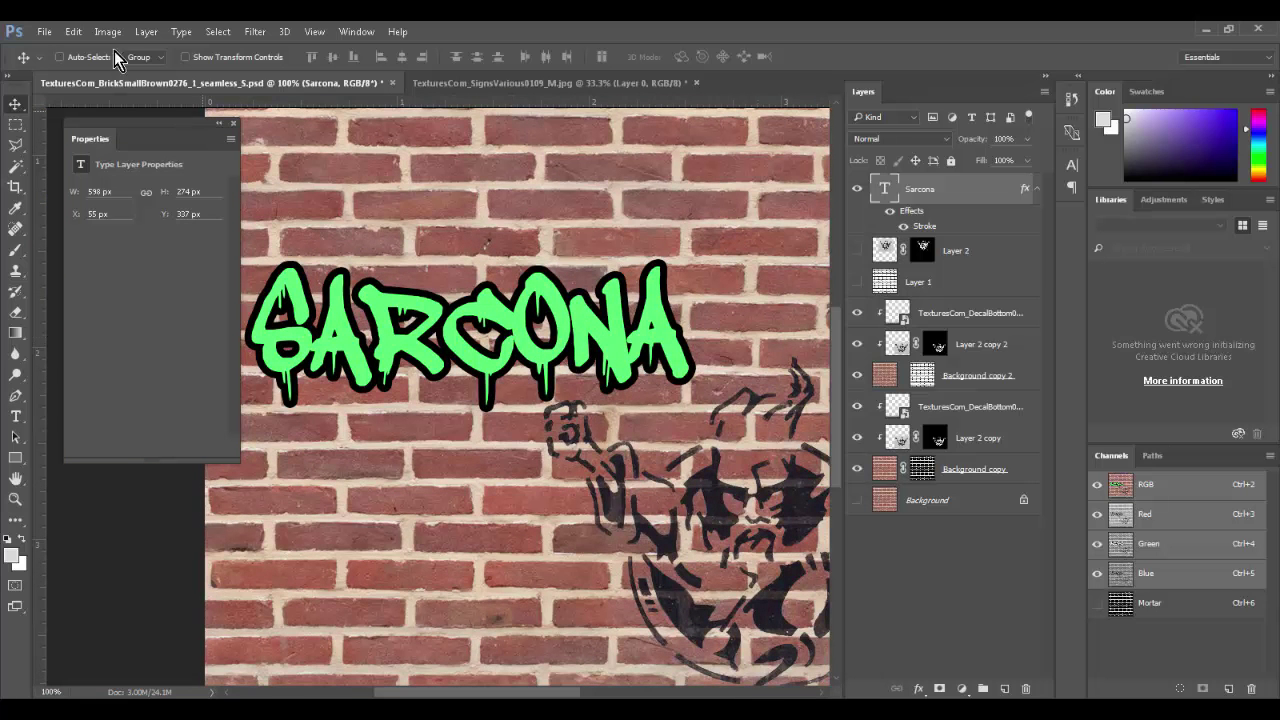
- Duplicate the surname text layer with the original hidden, and rasterize the type of the copy
left_click(73, 31)
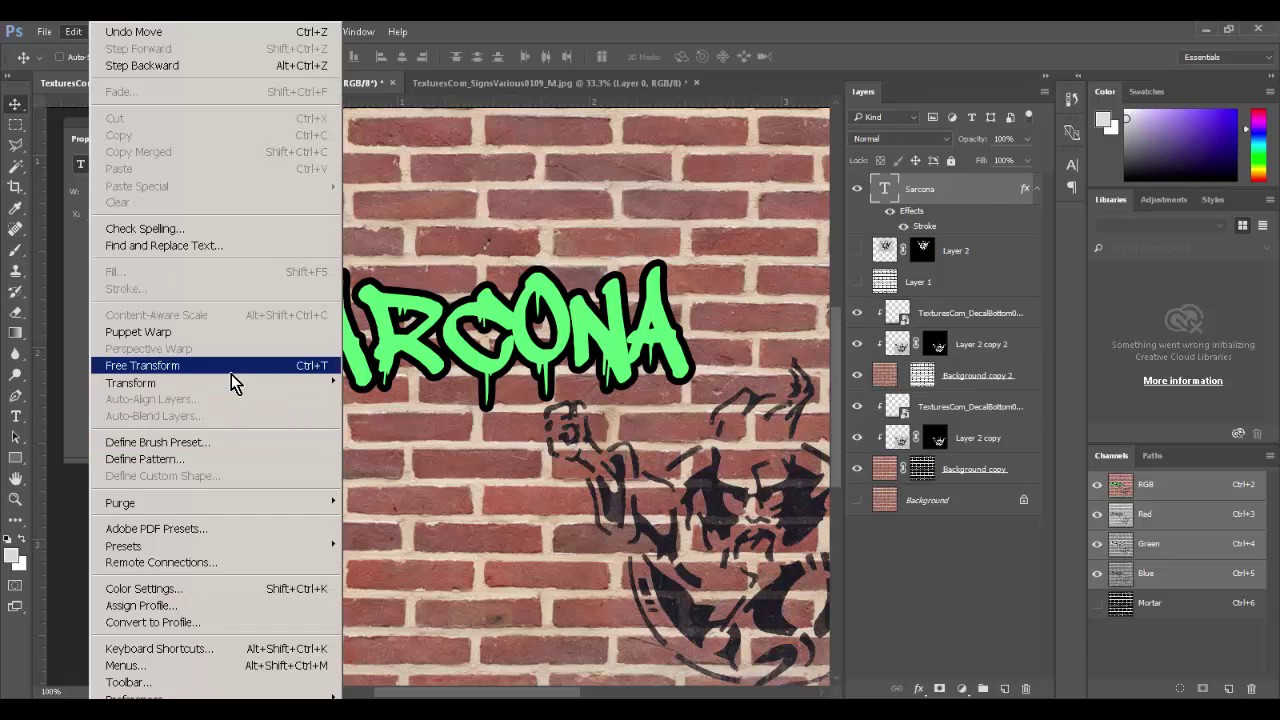
left_click_drag(980, 192, 1004, 688)
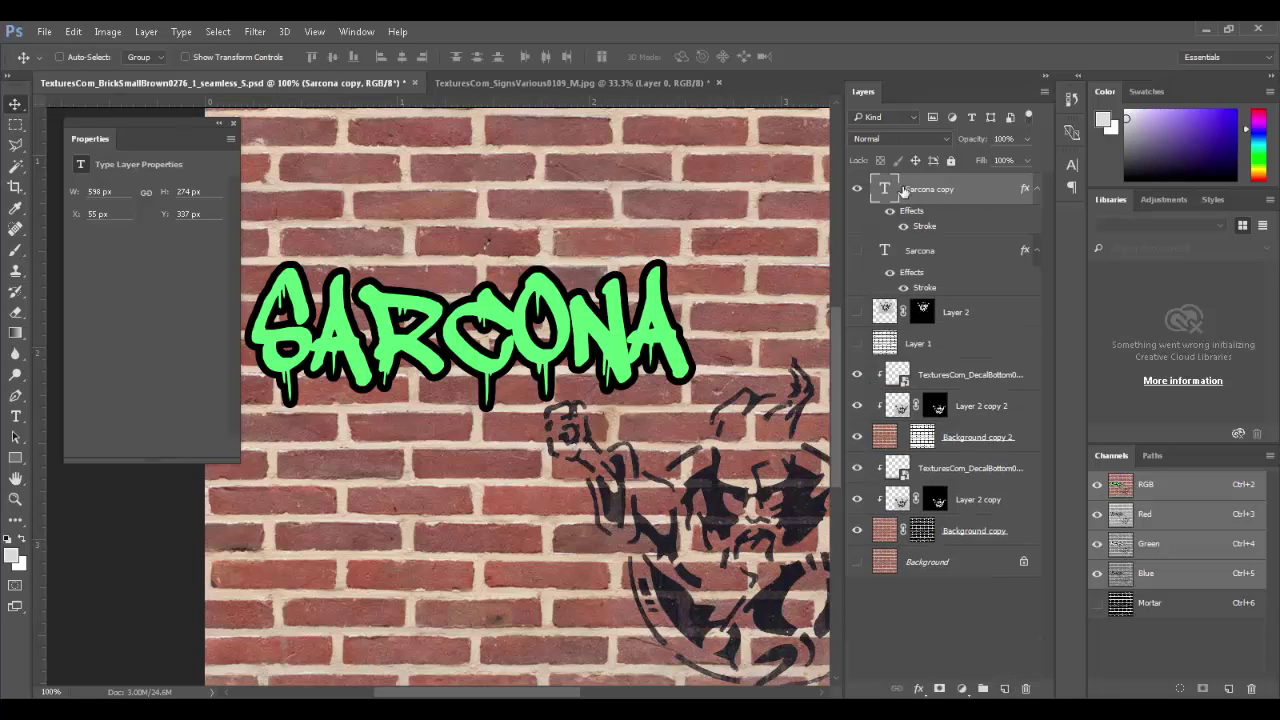
right_click(953, 200)
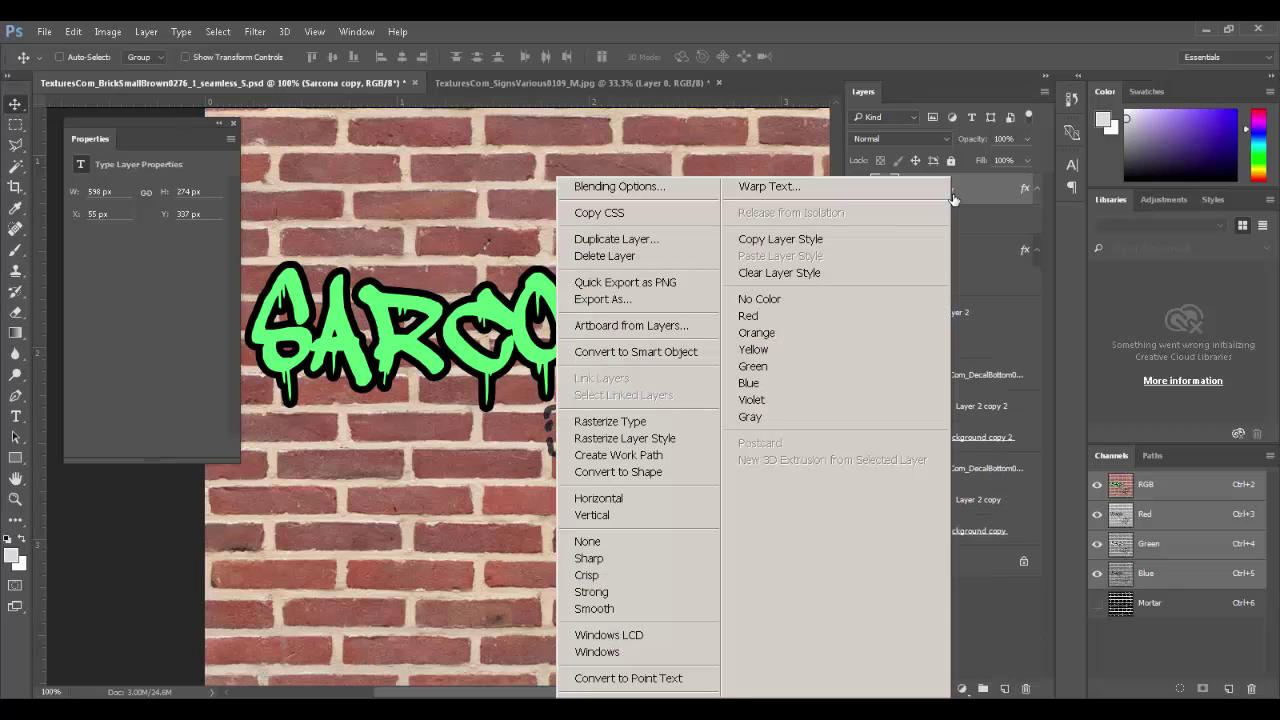
left_click(657, 421)
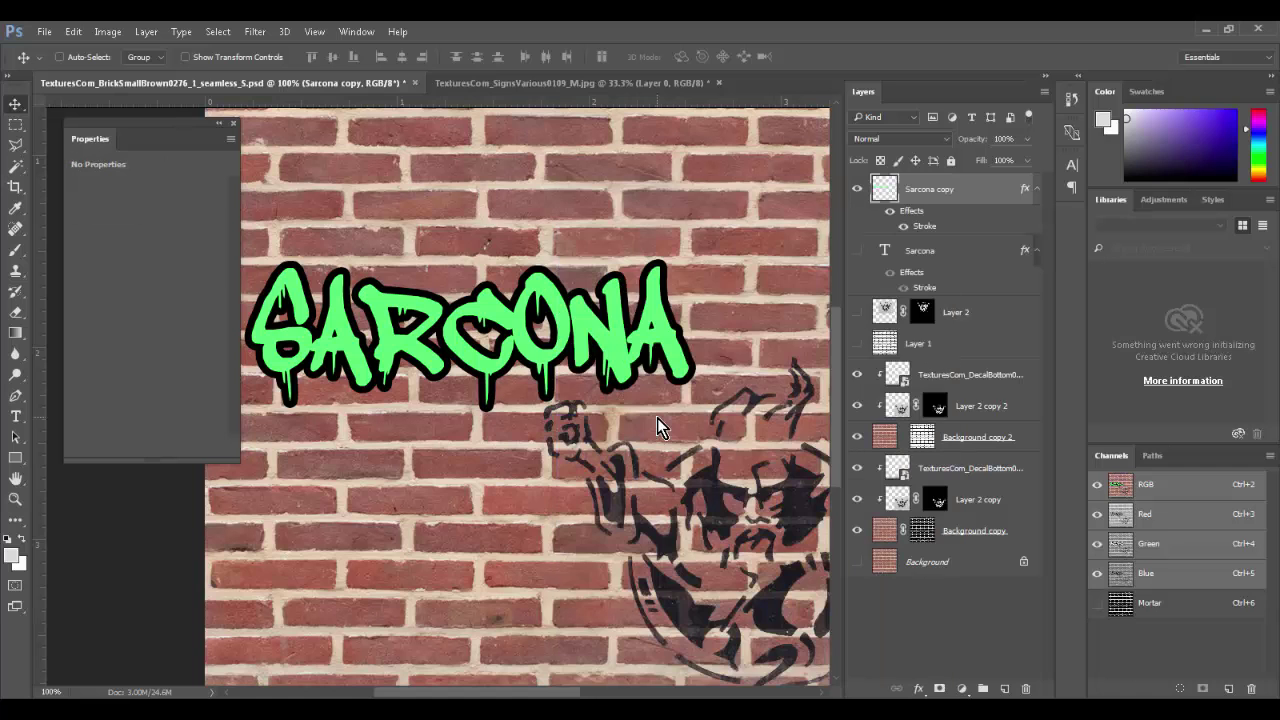
- Warp the rasterized surname copy so its middle bulges upward and downward, and move it up clear of the stencil figure
left_click(73, 31)
mouse_move(281, 382)
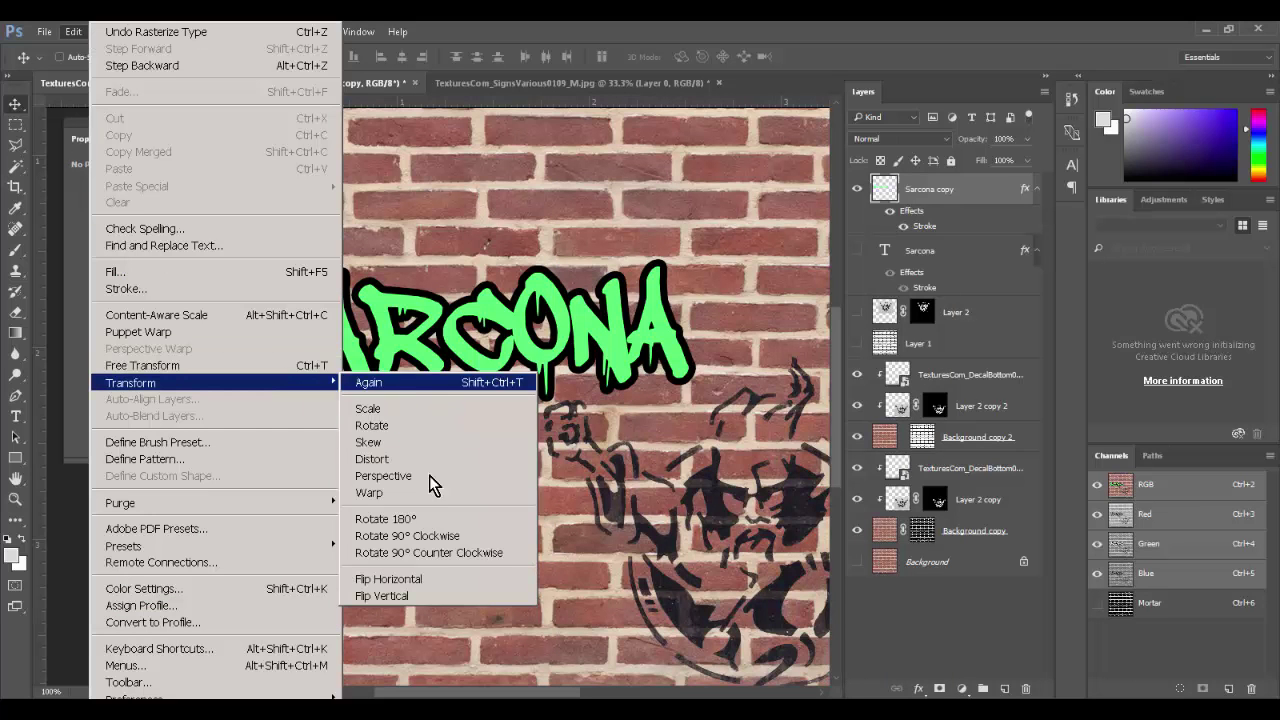
left_click(432, 493)
left_click_drag(489, 296, 486, 276)
left_click_drag(454, 386, 452, 448)
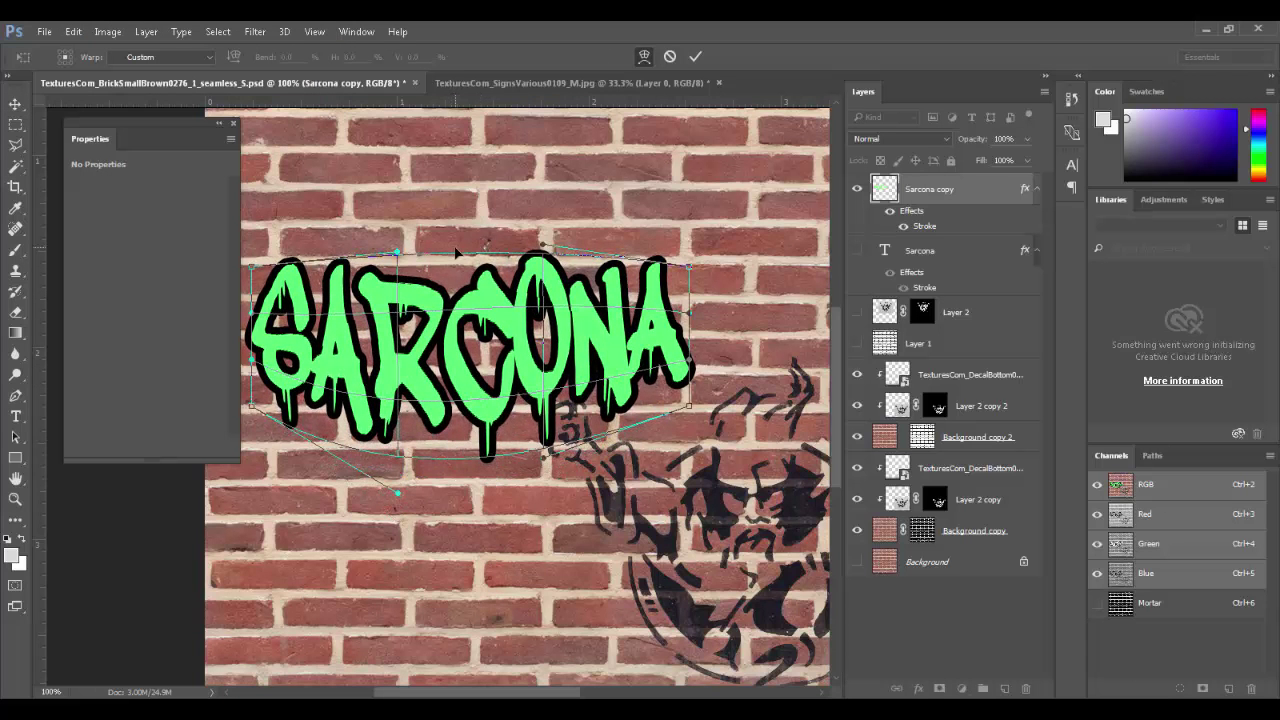
left_click_drag(397, 248, 397, 192)
left_click_drag(541, 240, 544, 196)
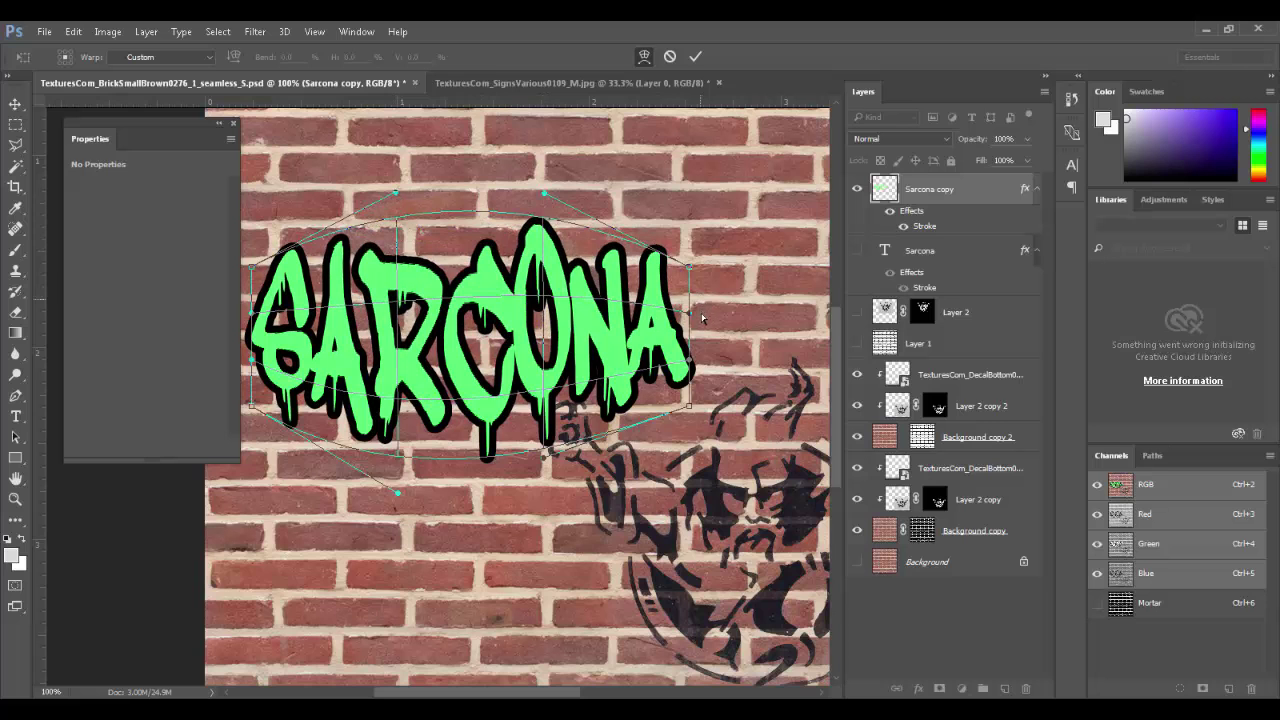
key("Return")
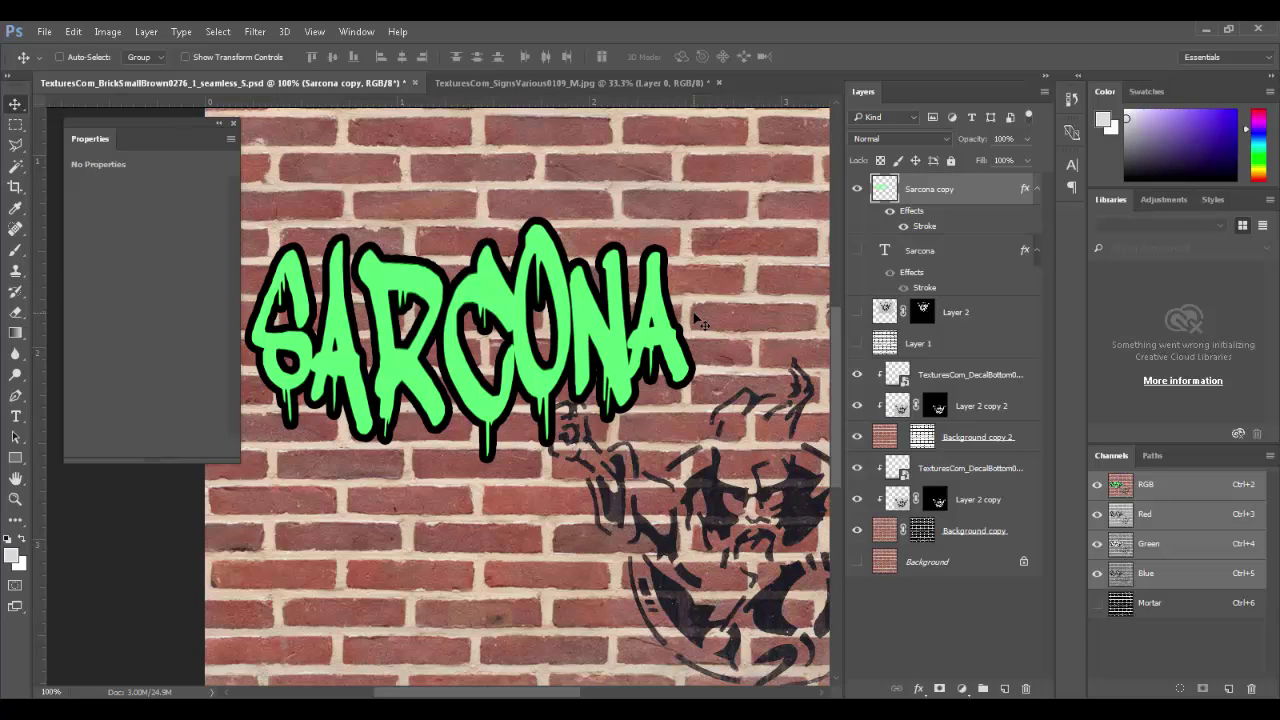
left_click_drag(568, 349, 562, 292)
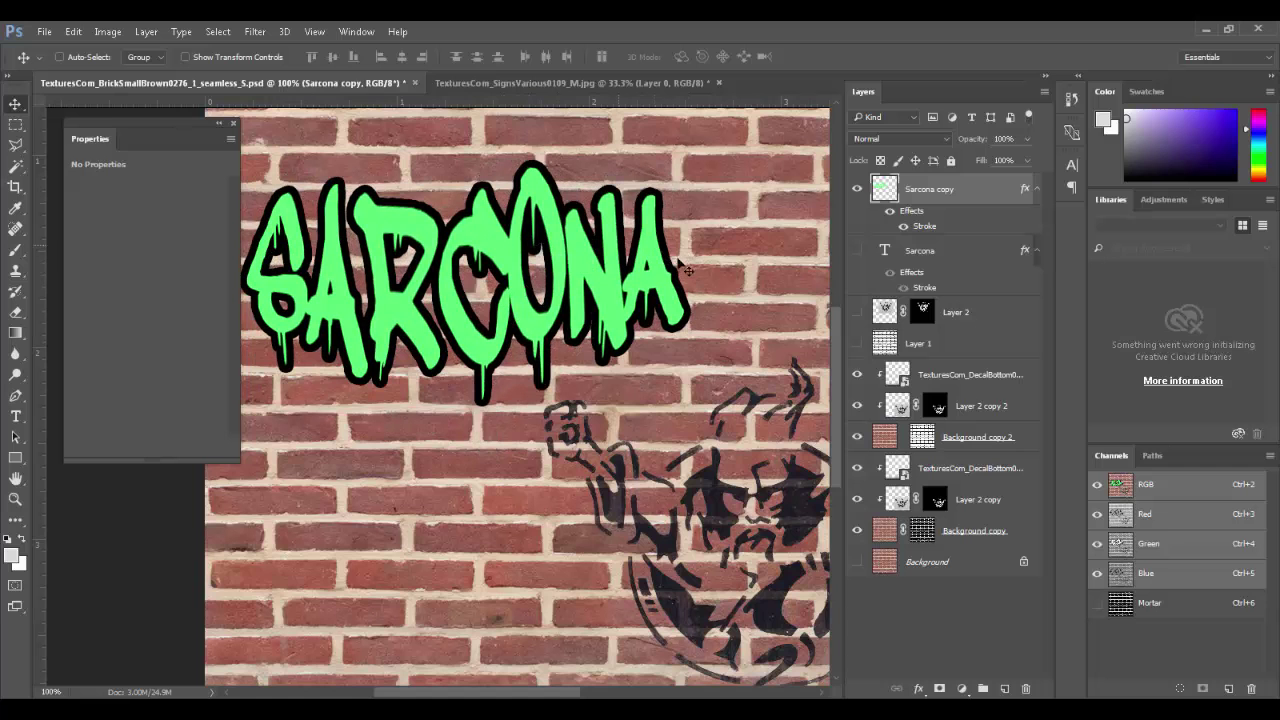
- Close the TexturesCom_SignsVarious0109_M.jpg document
left_click(524, 80)
key("ctrl+w")
left_click(622, 300)
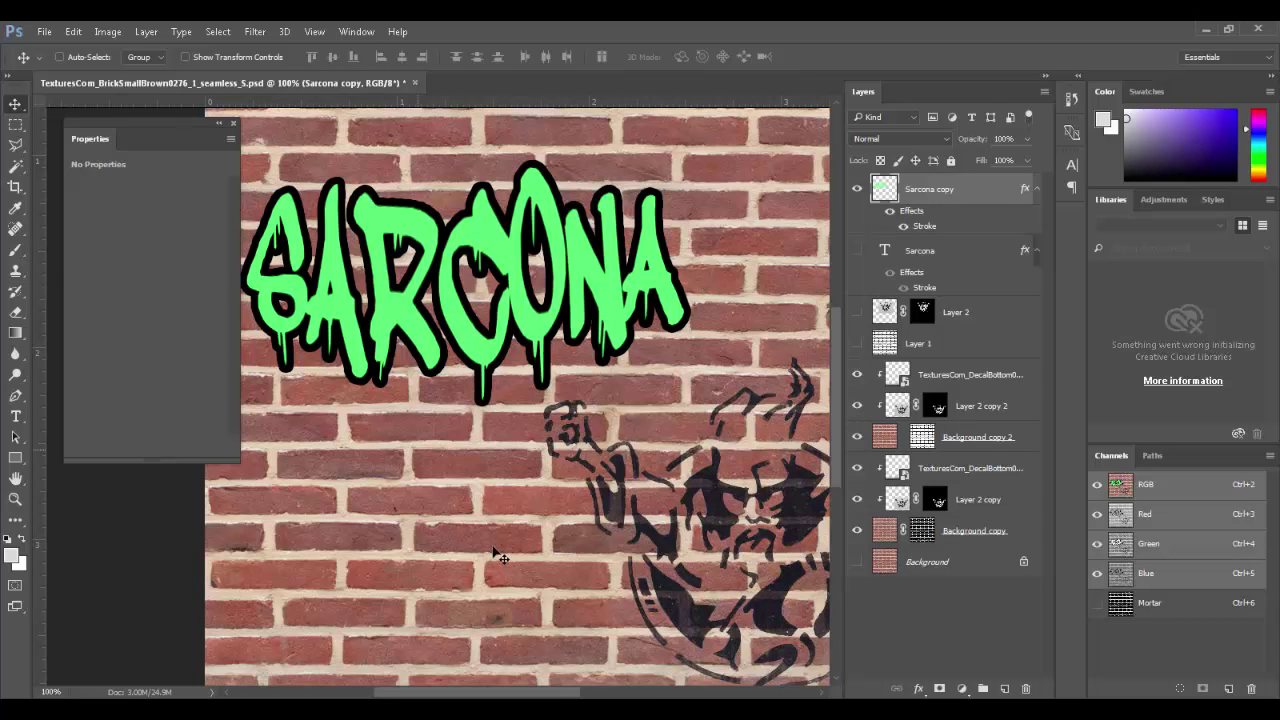
- Place the TexturesCom_MetalScratches0060_1_M image from the source folder into the brick wall document
key("alt+Tab")
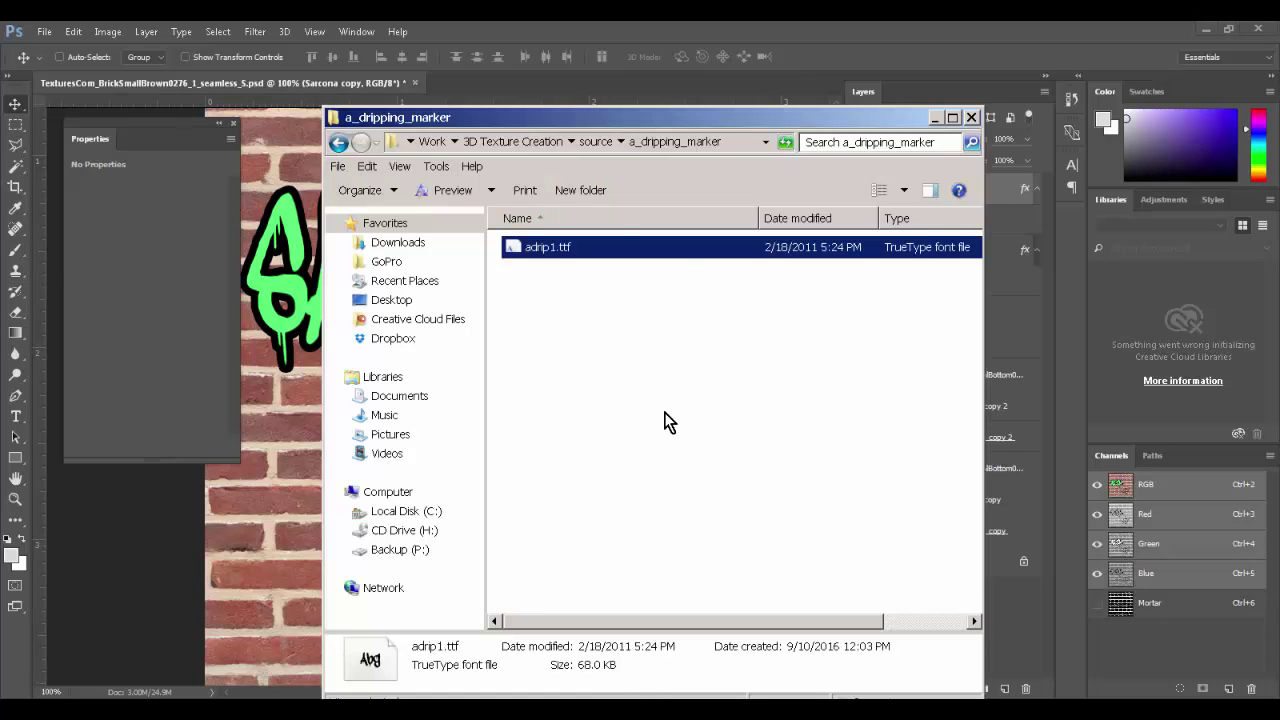
key("BackSpace")
left_click(793, 466)
left_click_drag(793, 466, 312, 290)
- Move the placed metal scratches image over the graffiti lettering and enlarge it to about 6.33 × 1.61 in, spanning the wall's full width
left_click_drag(564, 412, 552, 287)
key("ctrl+minus")
key("ctrl+minus")
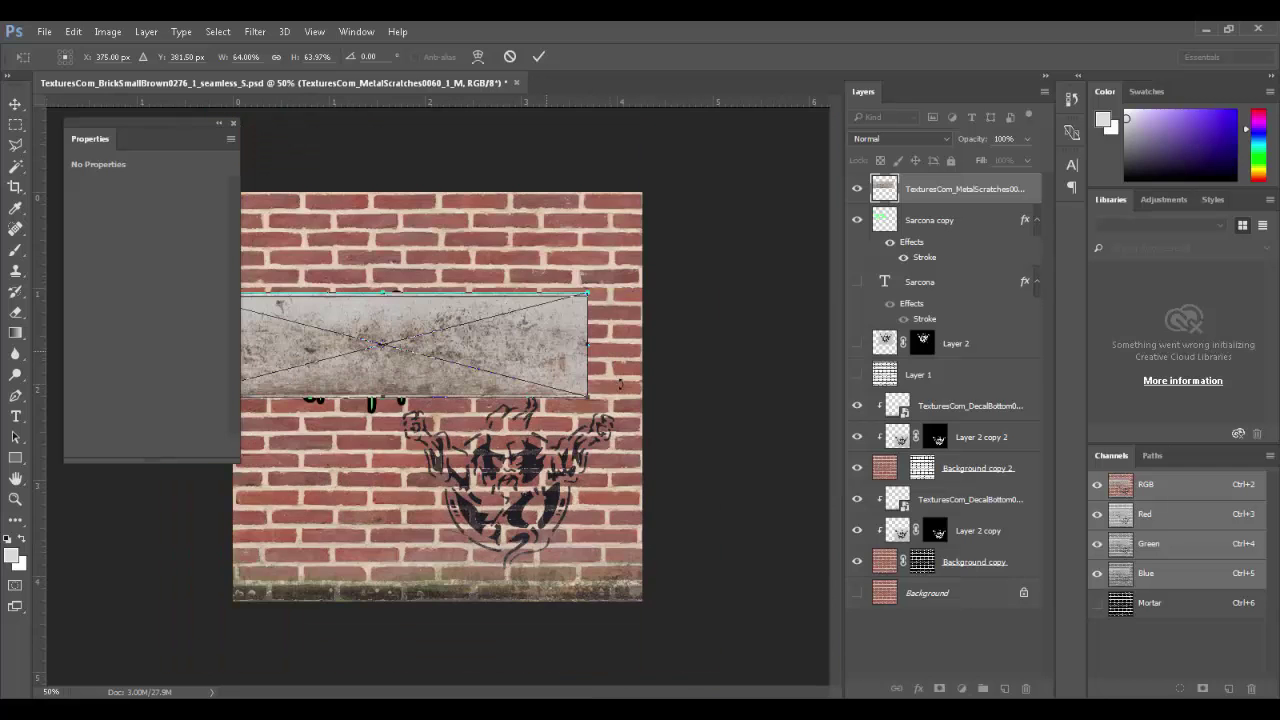
left_click_drag(588, 395, 686, 414)
key("Return")
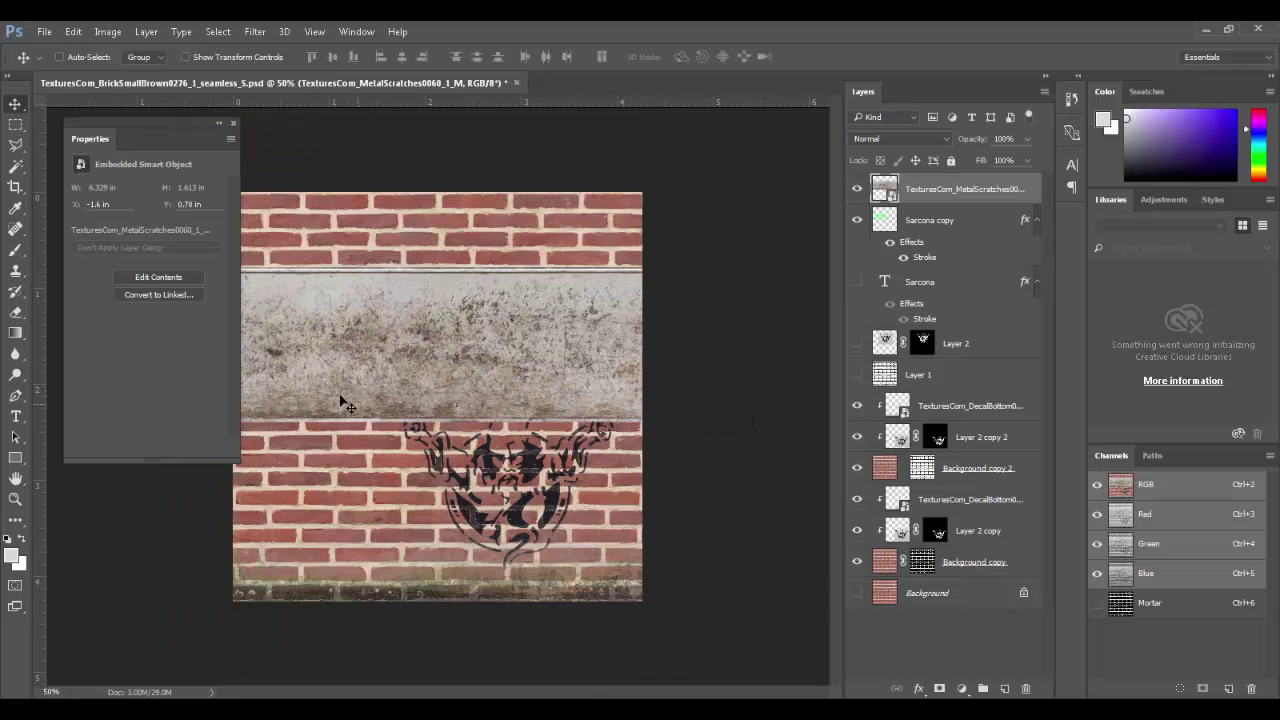
- Select the metal texture's light brown-grey tones with Color Range, trying several sample points and using a fuzziness of 42
left_click_drag(303, 316, 515, 435)
left_click_drag(561, 394, 771, 520)
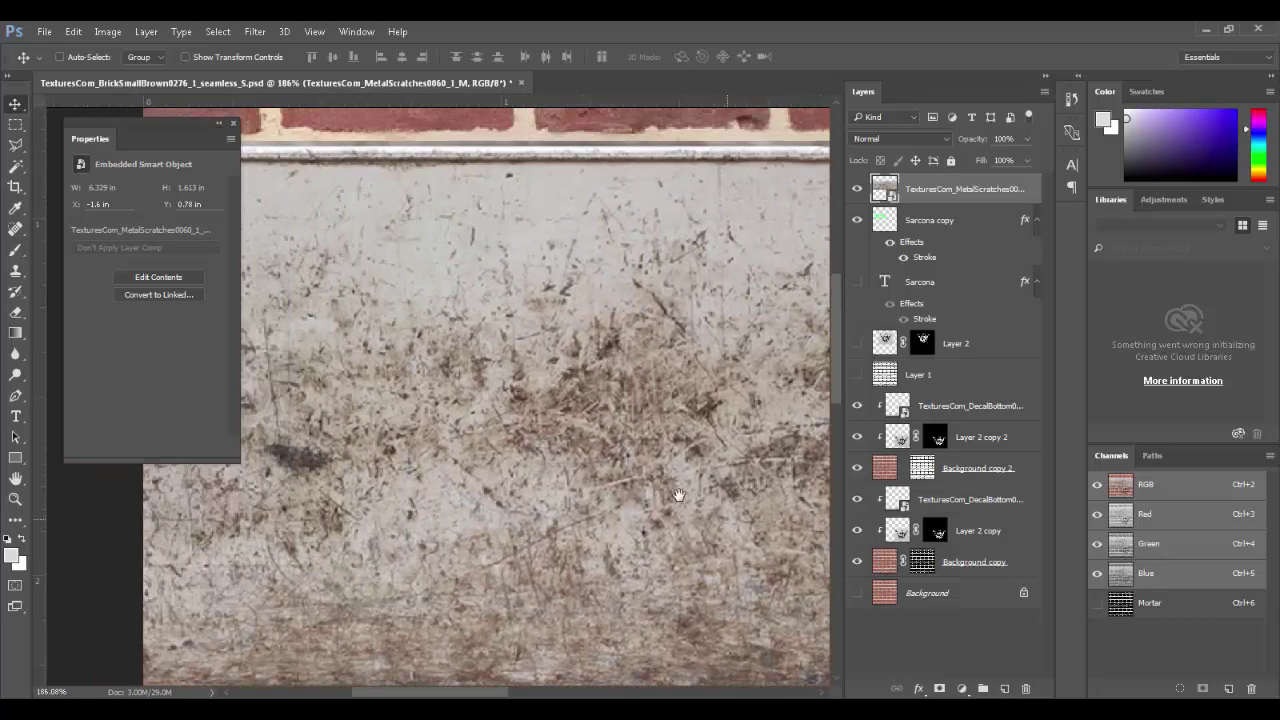
left_click_drag(686, 500, 588, 457)
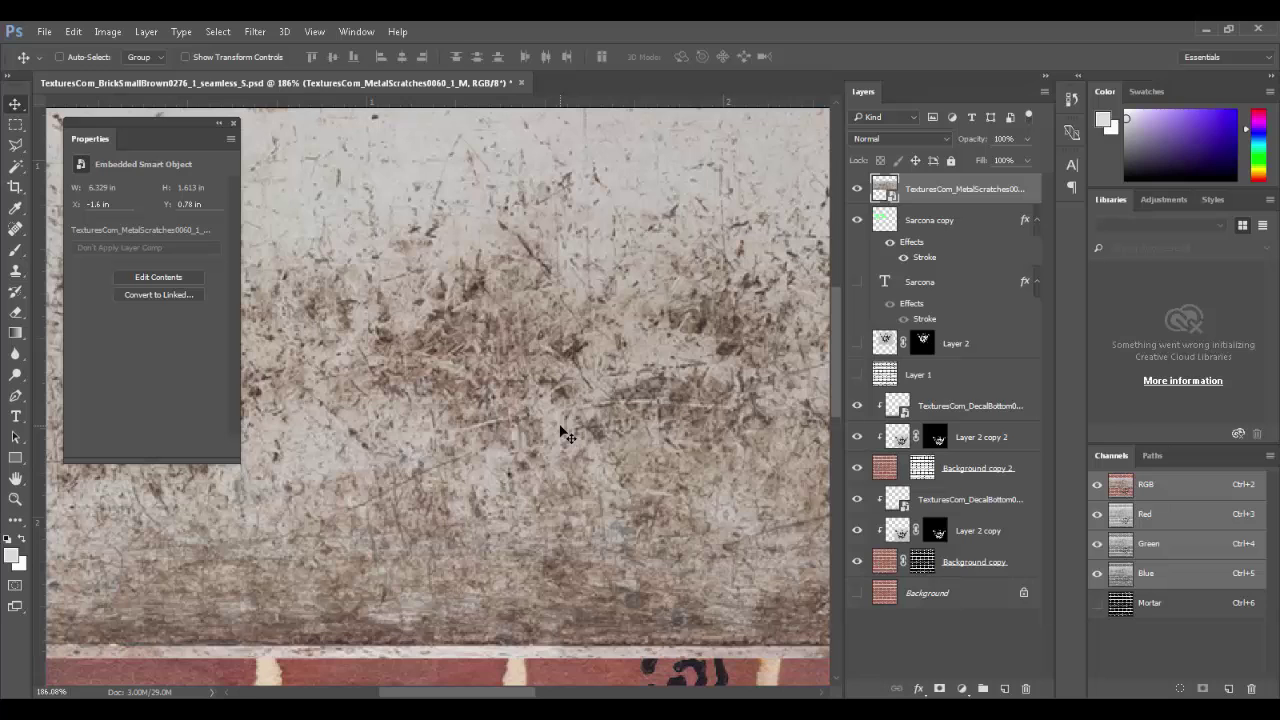
key("z")
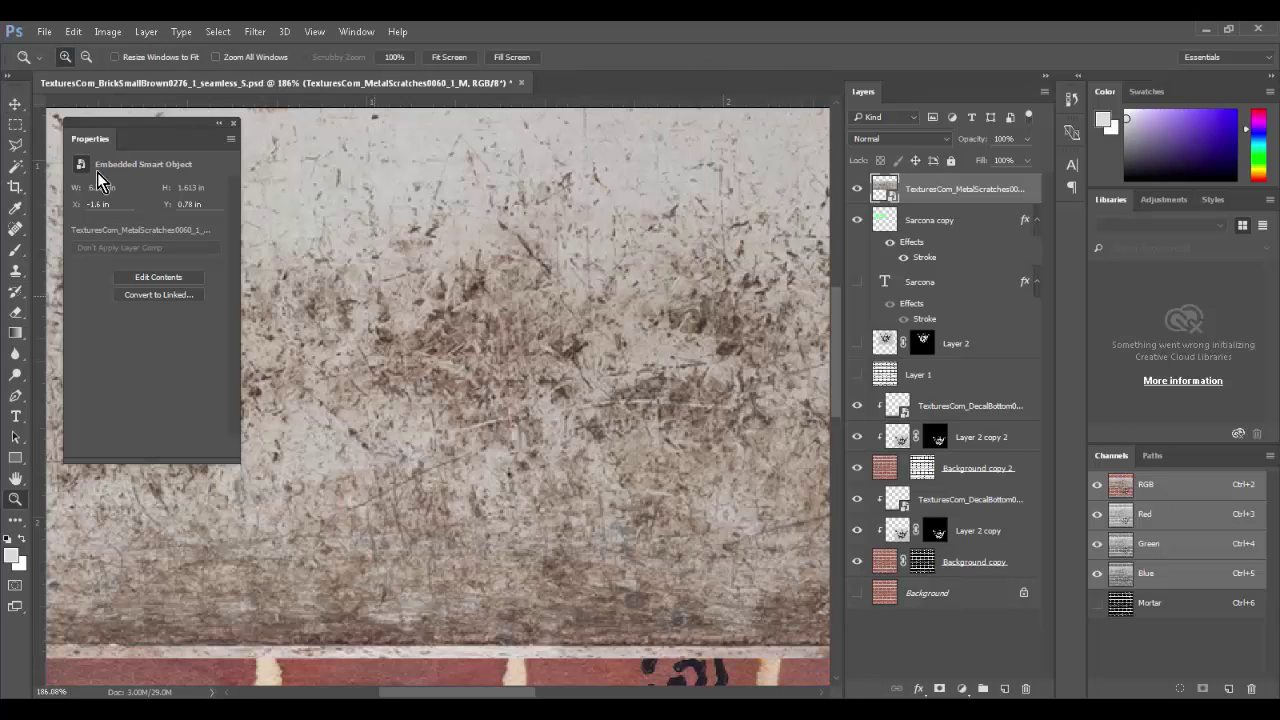
left_click(15, 103)
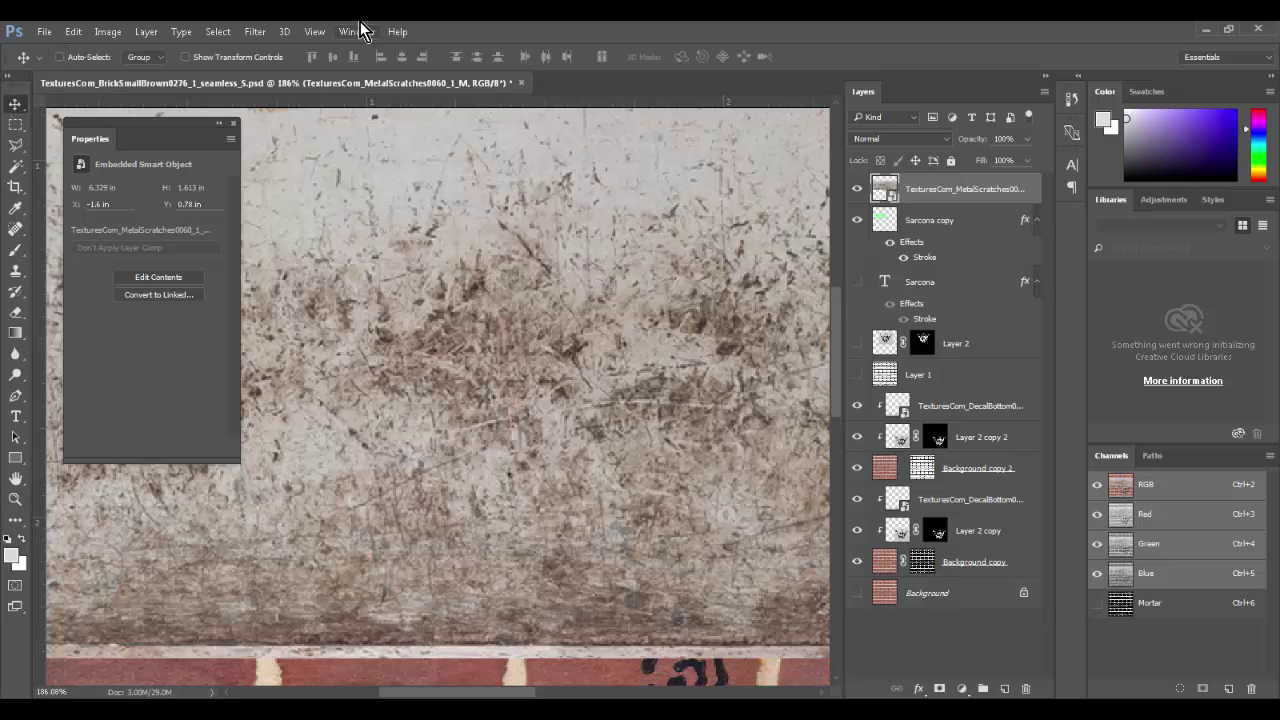
left_click(218, 31)
left_click(316, 205)
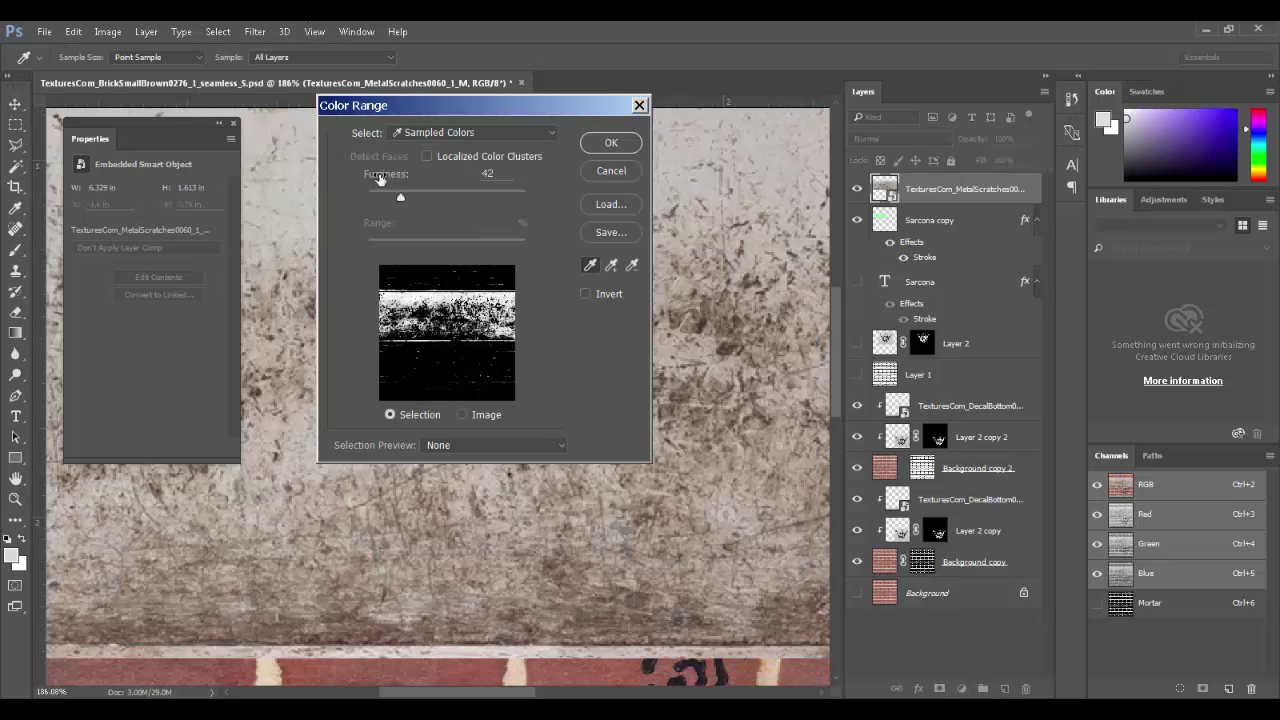
left_click(300, 183)
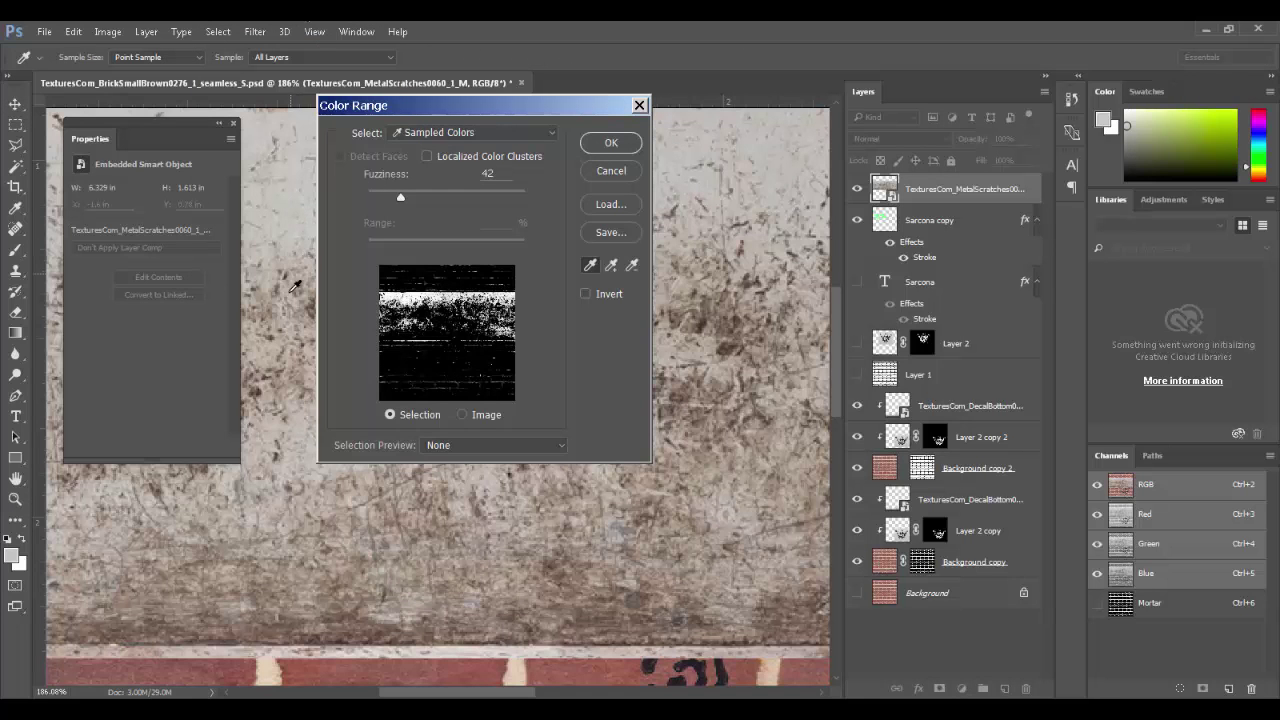
left_click(257, 384)
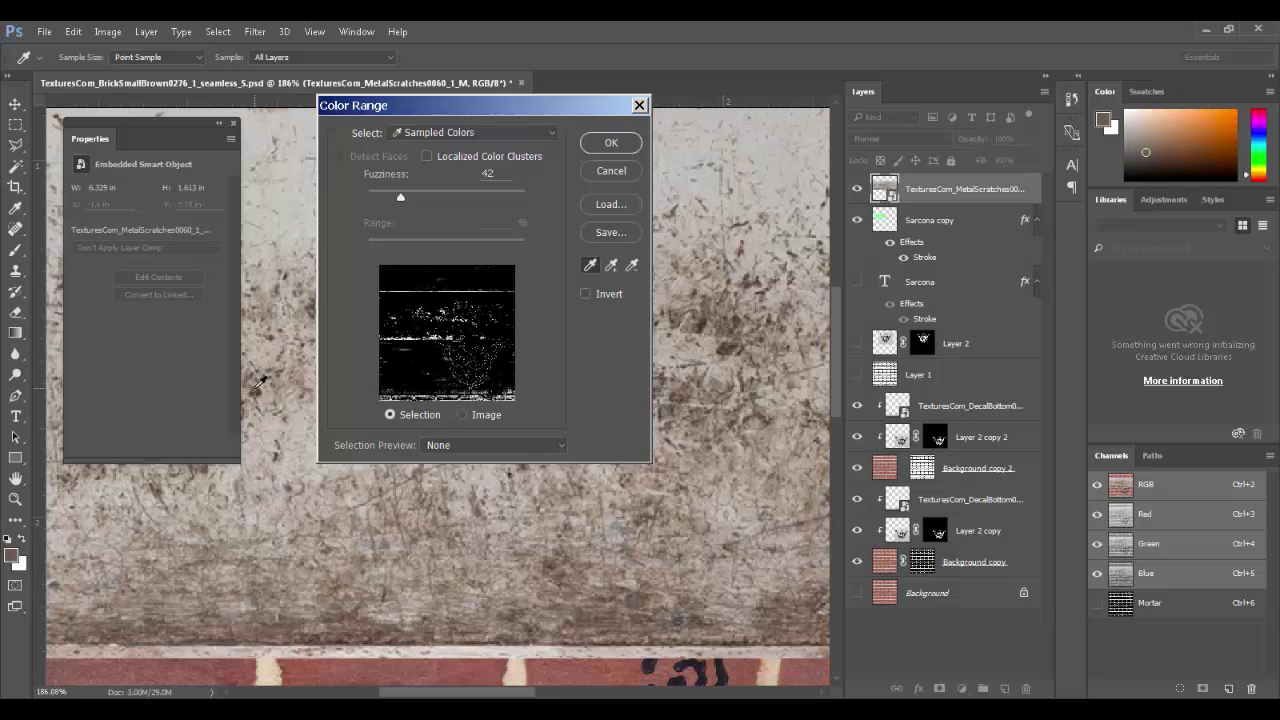
left_click(580, 592)
left_click_drag(638, 490, 593, 482)
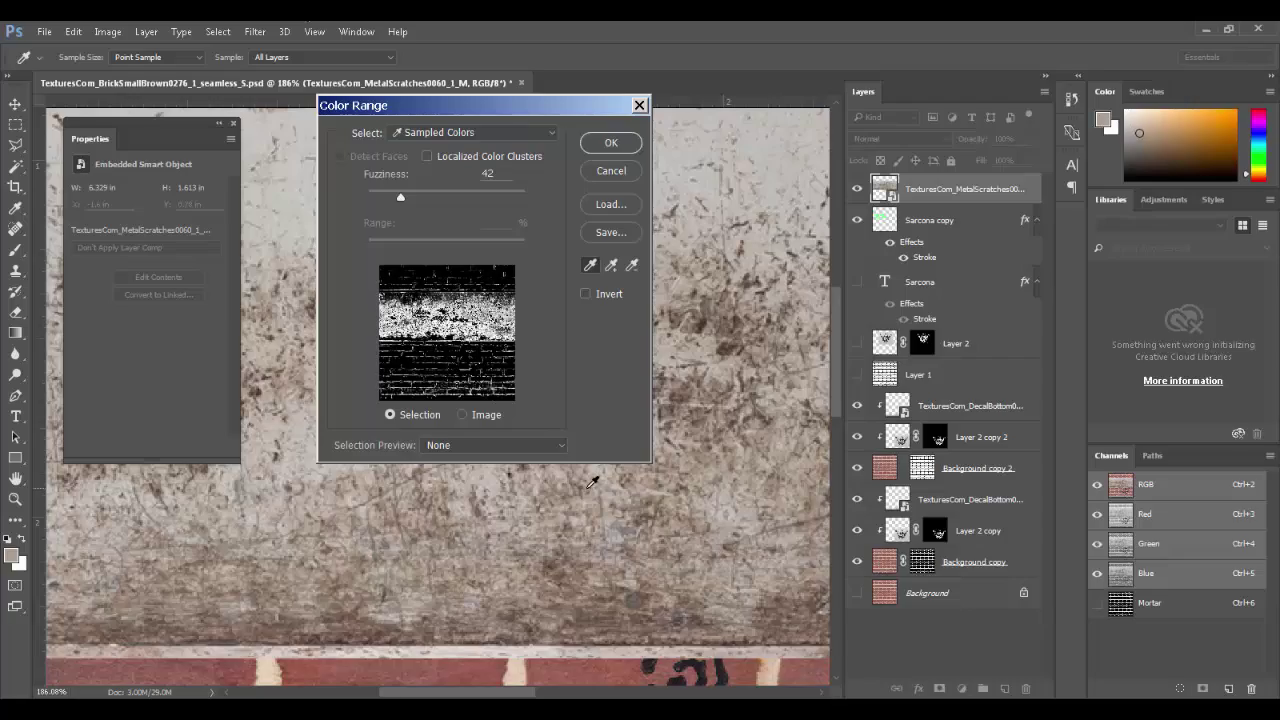
left_click(607, 142)
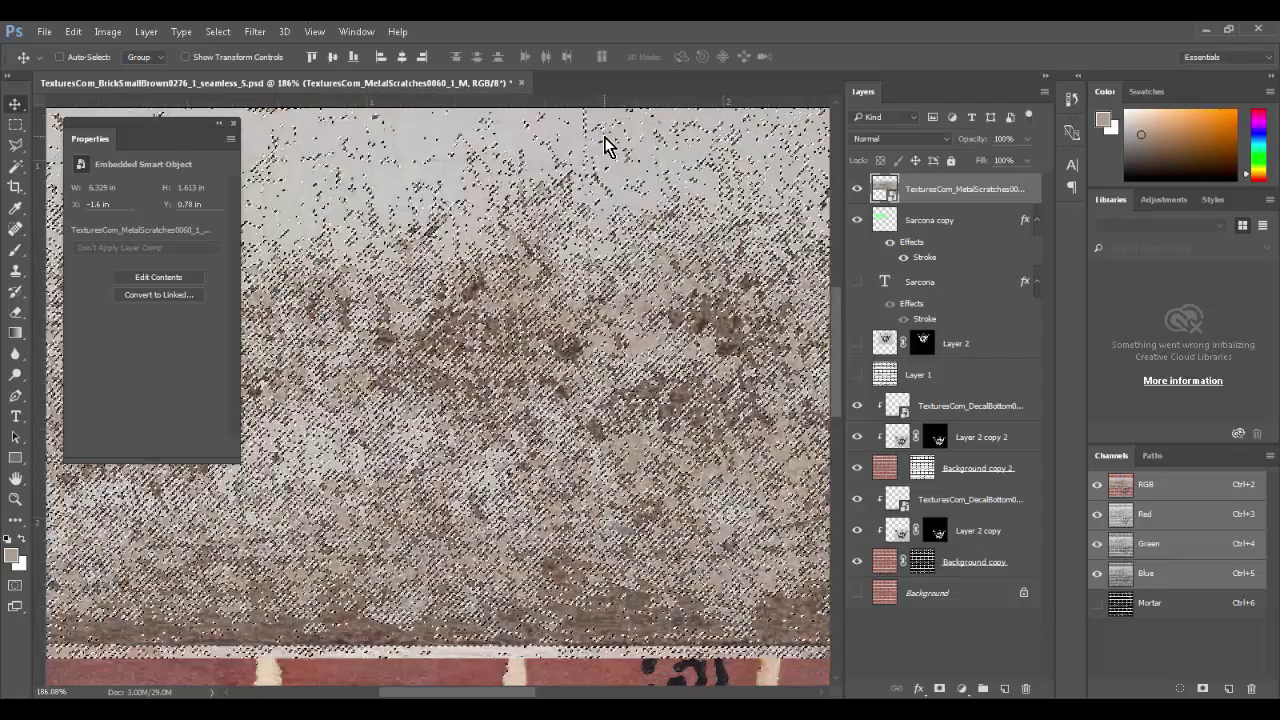
- Hide the metal scratches texture and mask the Sarcona copy layer with the inverse of the current selection
key("ctrl+0")
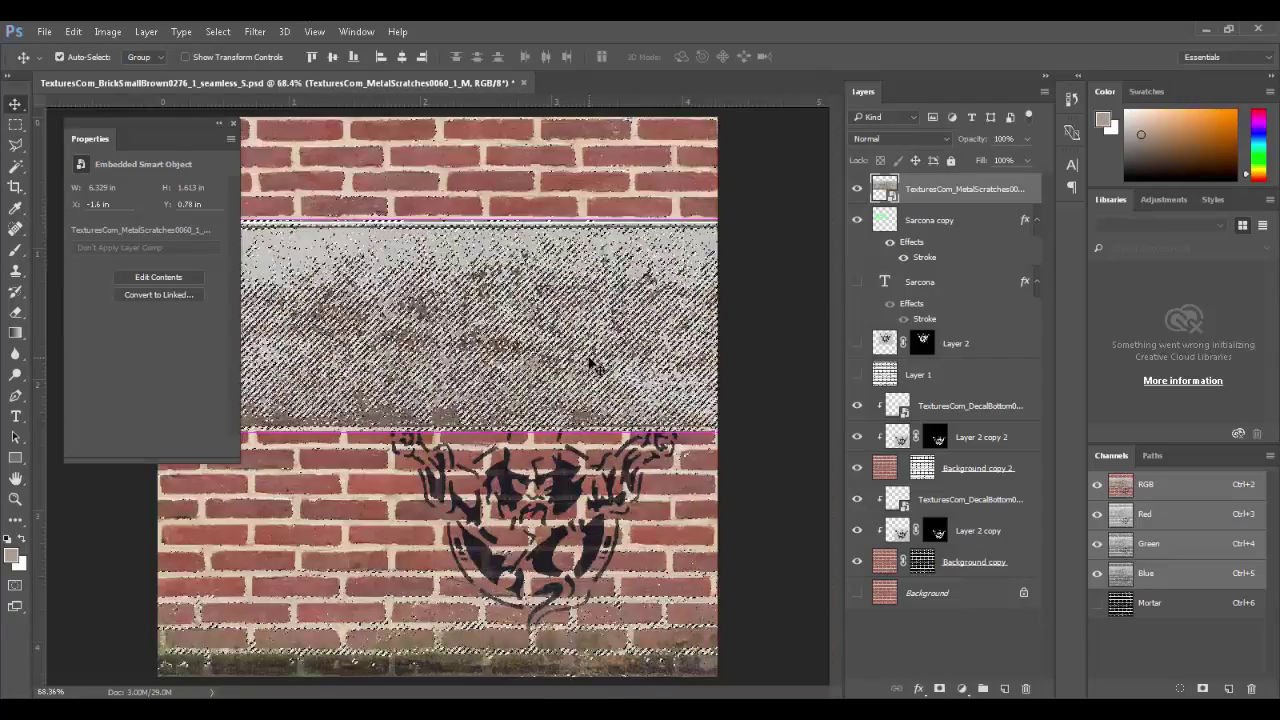
left_click(857, 189)
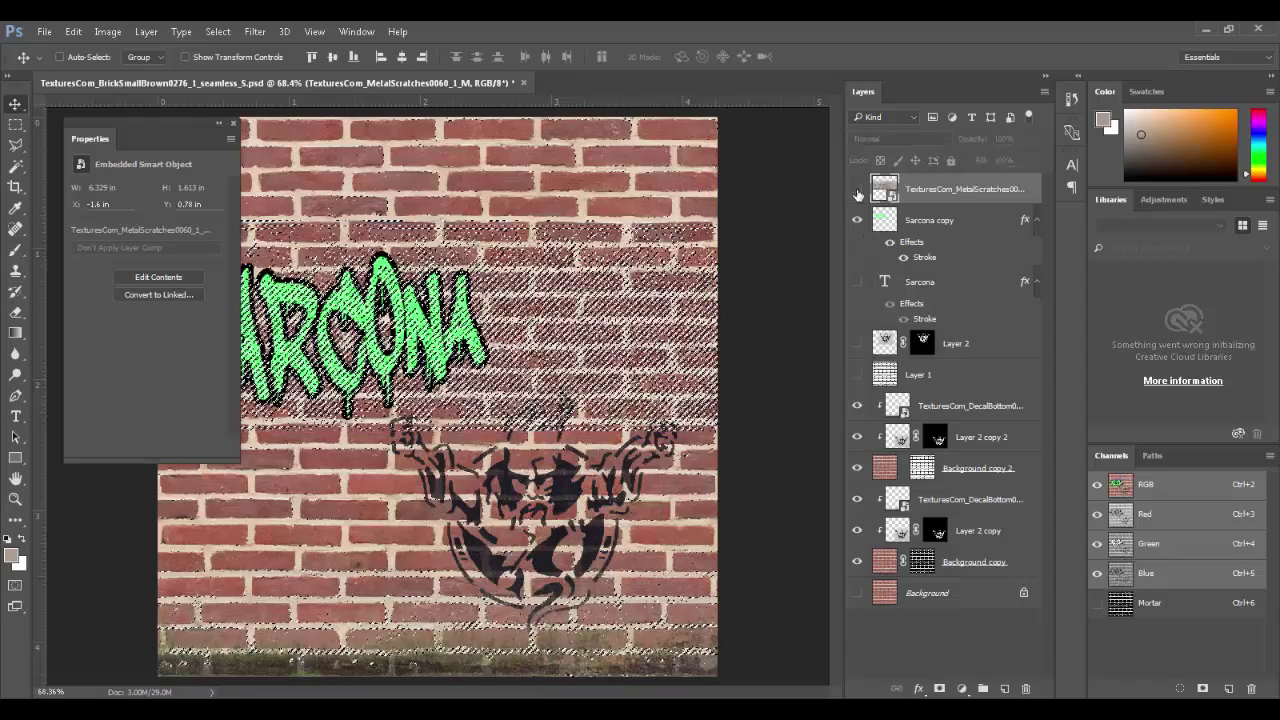
left_click(880, 221)
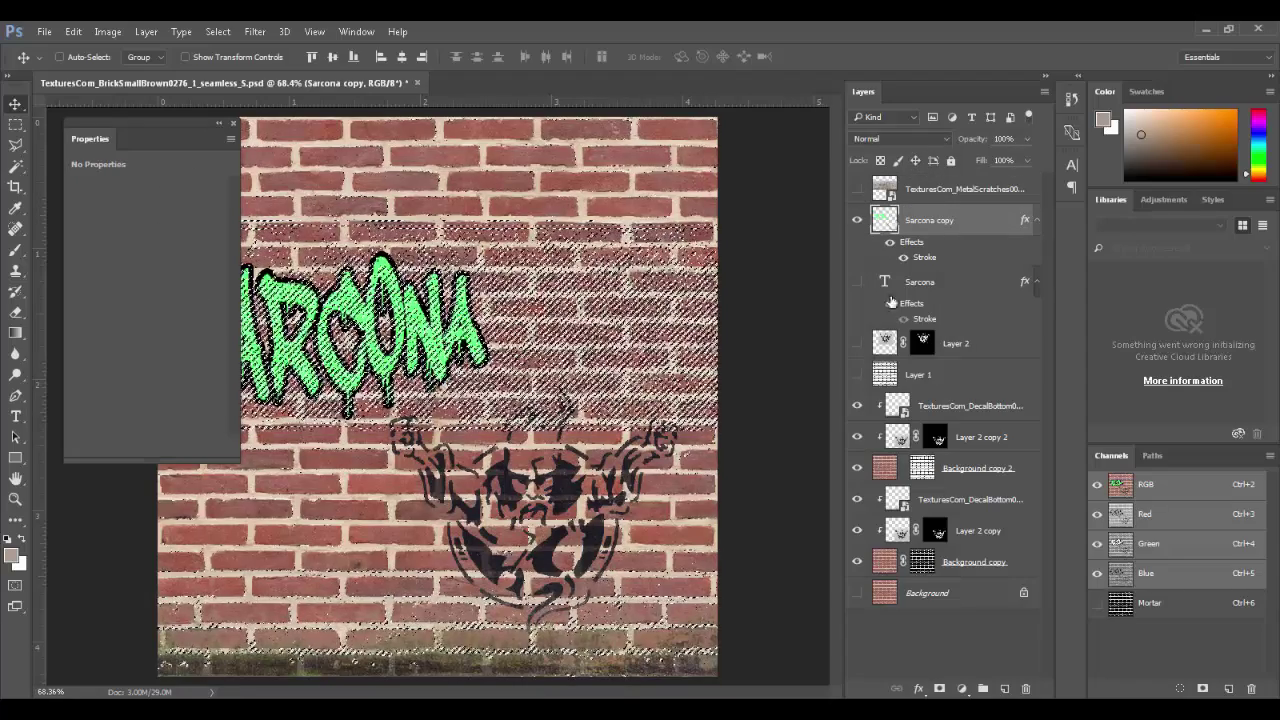
left_click(215, 32)
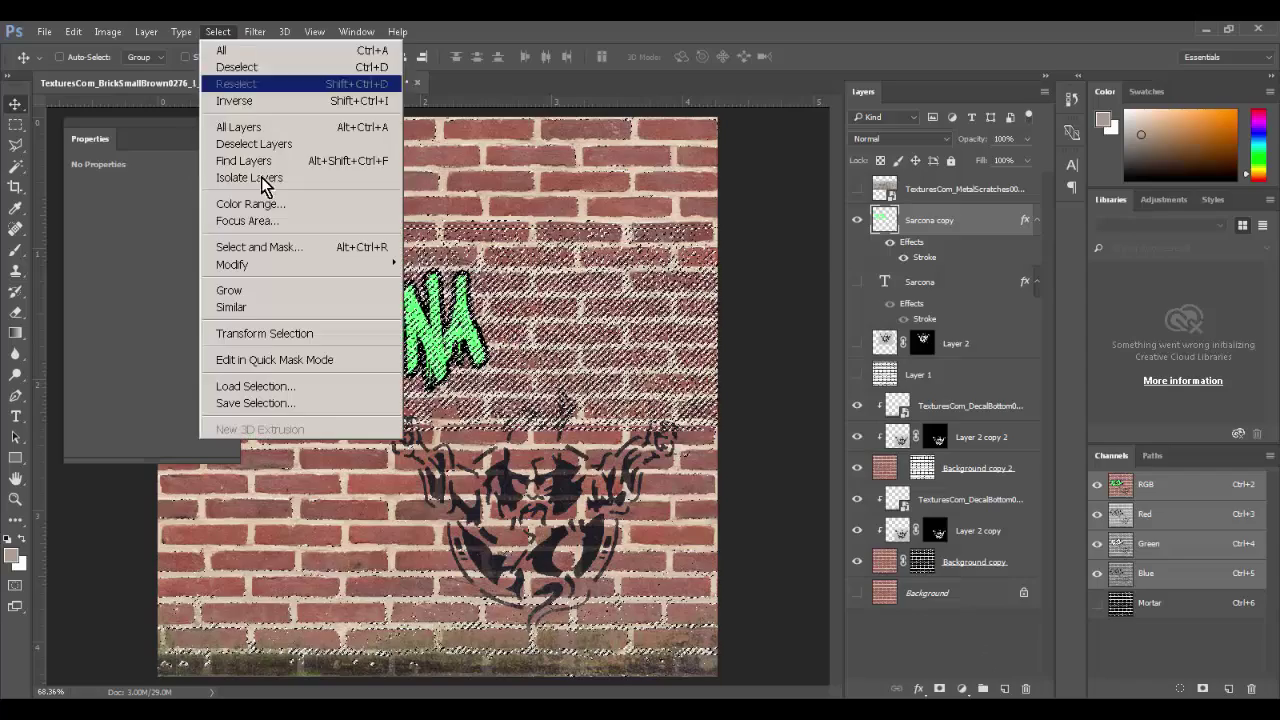
left_click(267, 101)
left_click(938, 689)
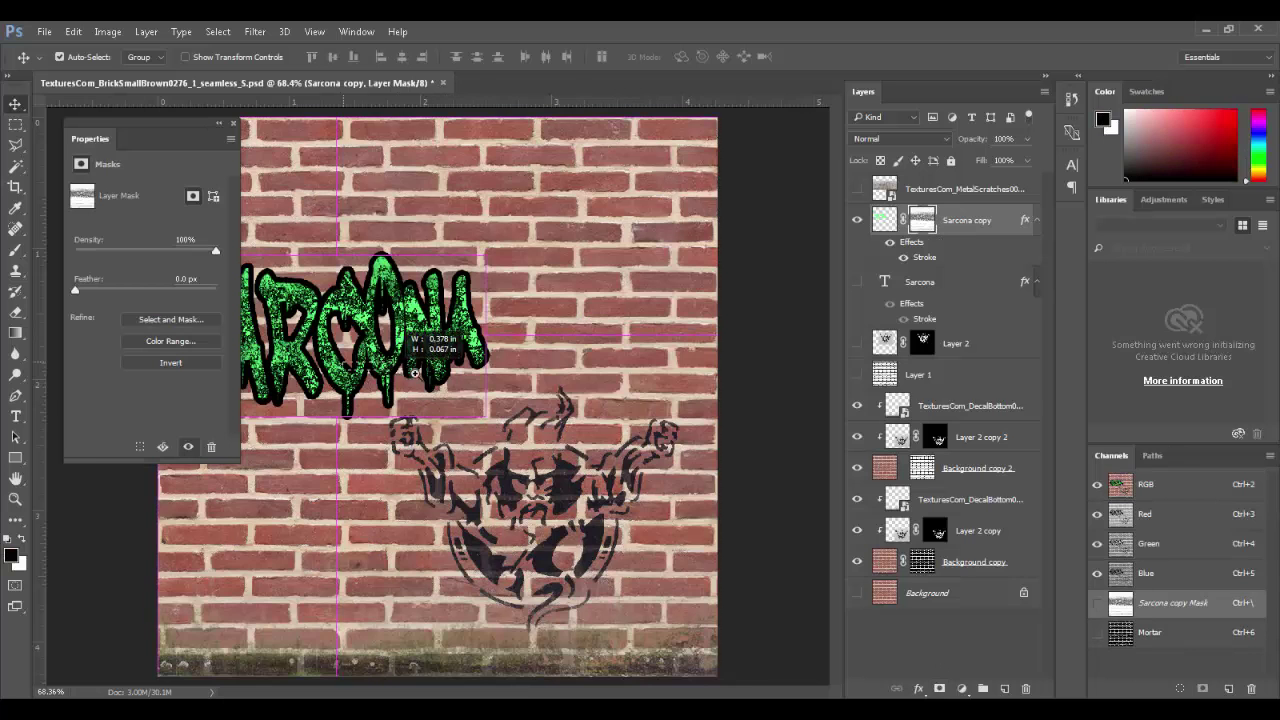
- Examine the masked lettering up close, comparing it with the layer's stroke effect shown and hidden
scroll(380, 372, "up", 6)
left_click_drag(393, 309, 783, 365)
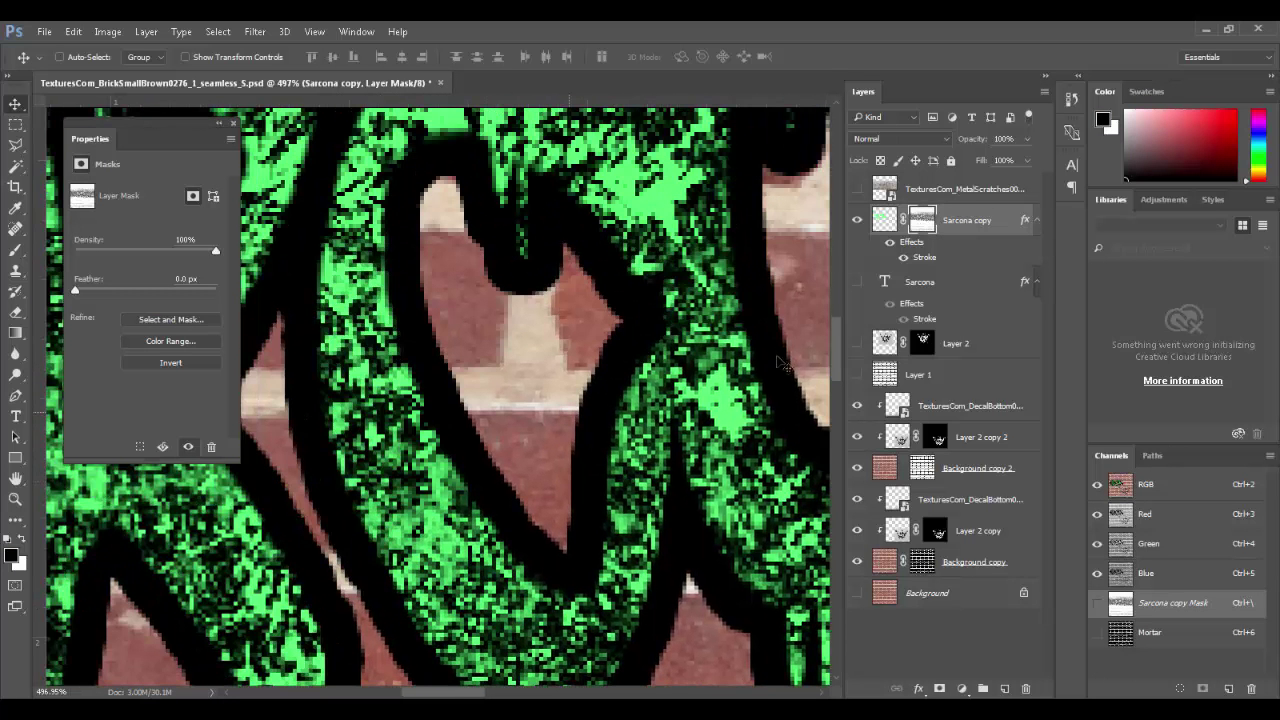
left_click(887, 244)
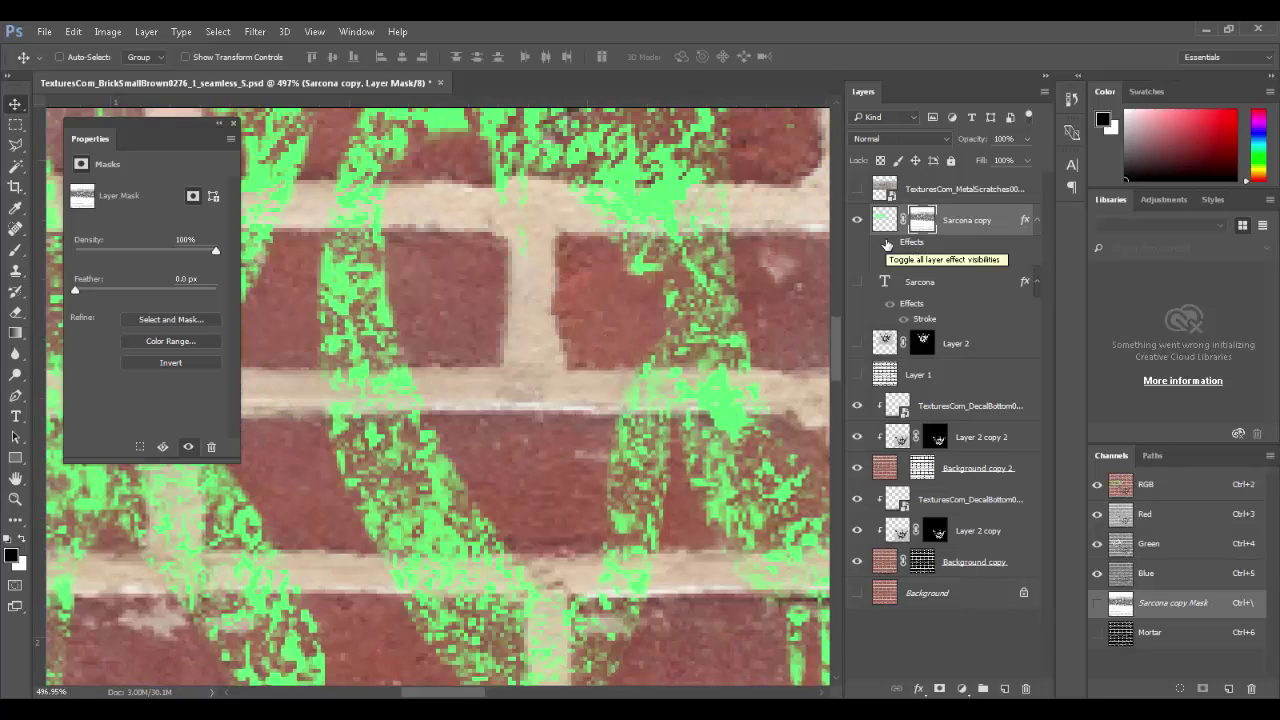
left_click(887, 244)
left_click(887, 244)
left_click(887, 244)
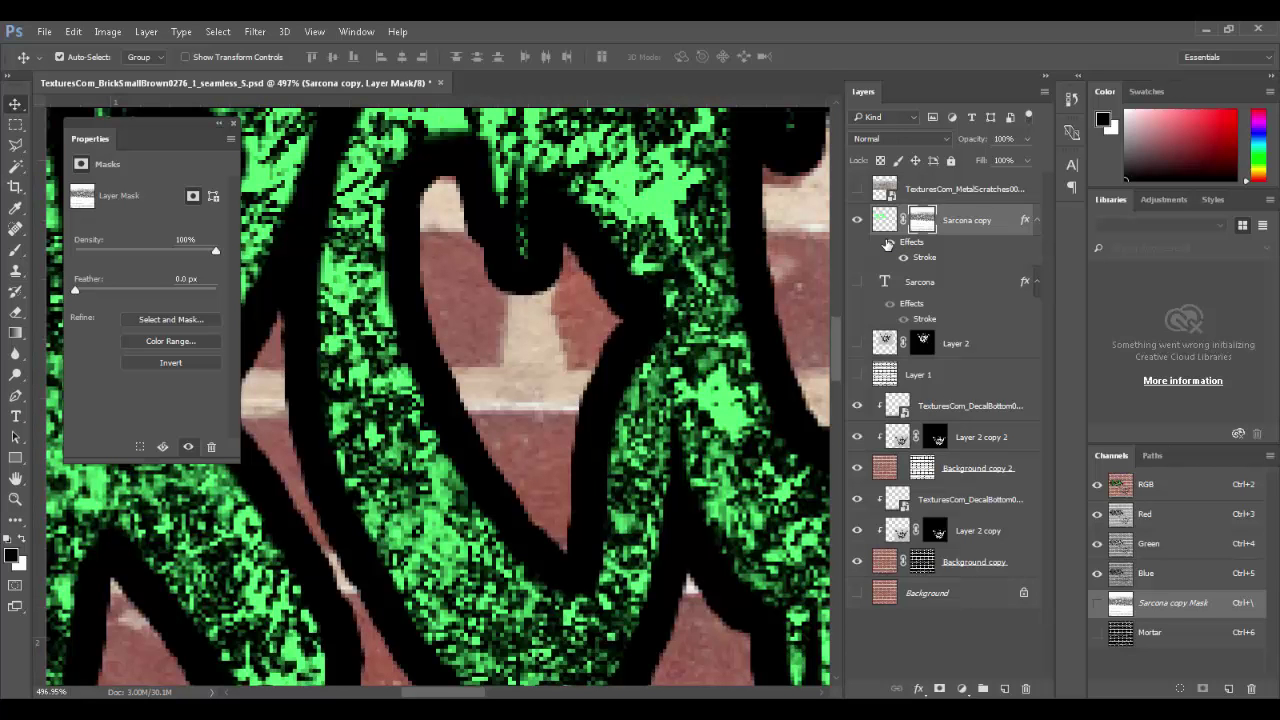
left_click(887, 244)
left_click(887, 244)
left_click(887, 244)
left_click(887, 244)
- Undo the mask on the Sarcona copy layer, clear the selection and rasterize the layer's style
key("Delete")
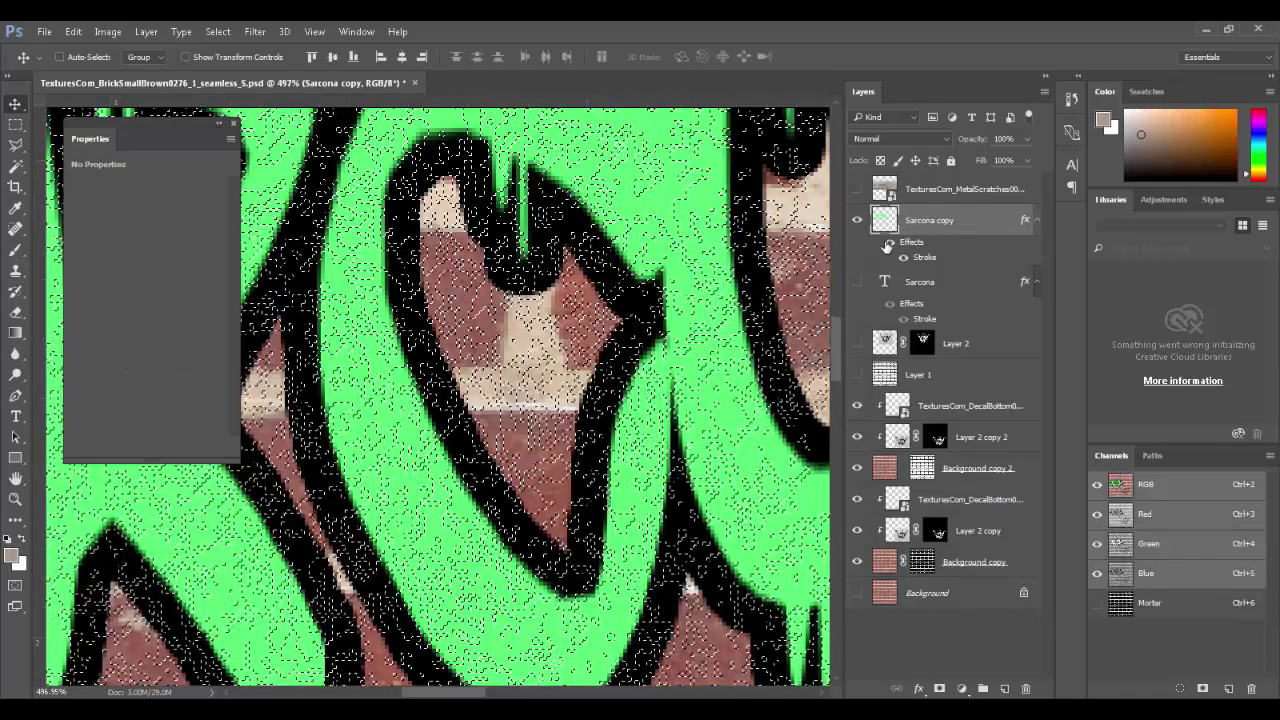
key("ctrl+d")
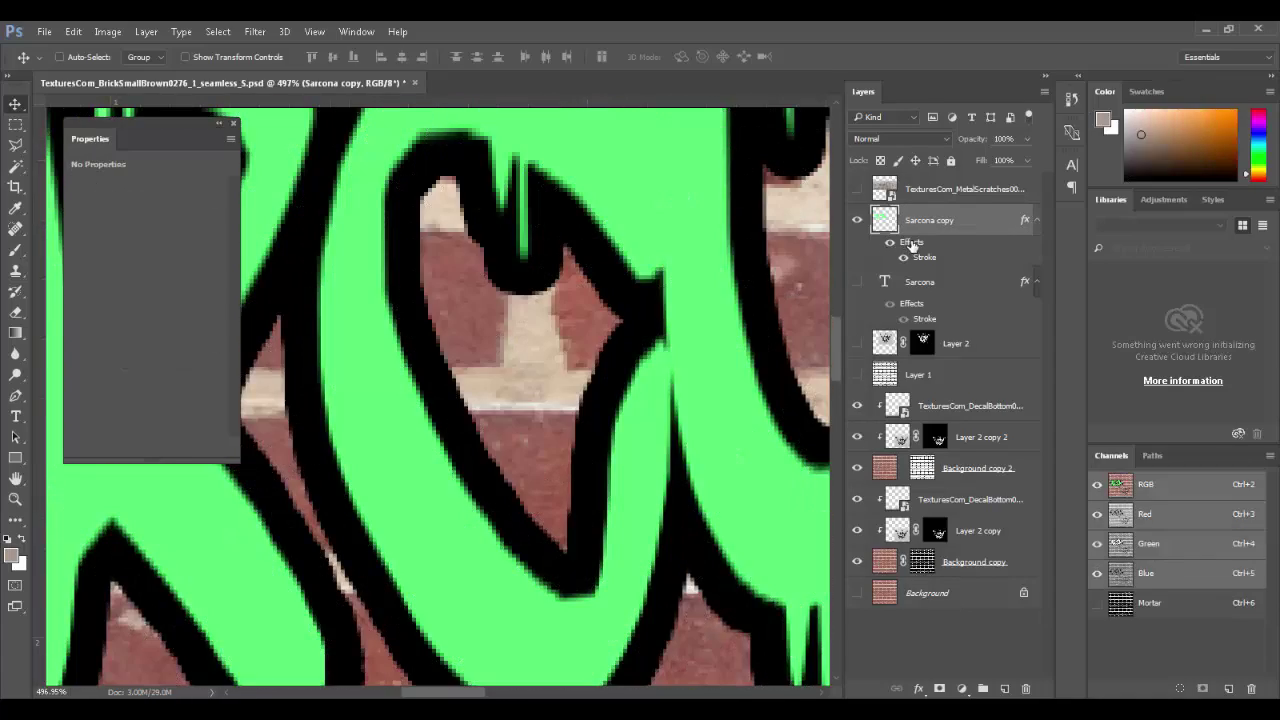
right_click(921, 219)
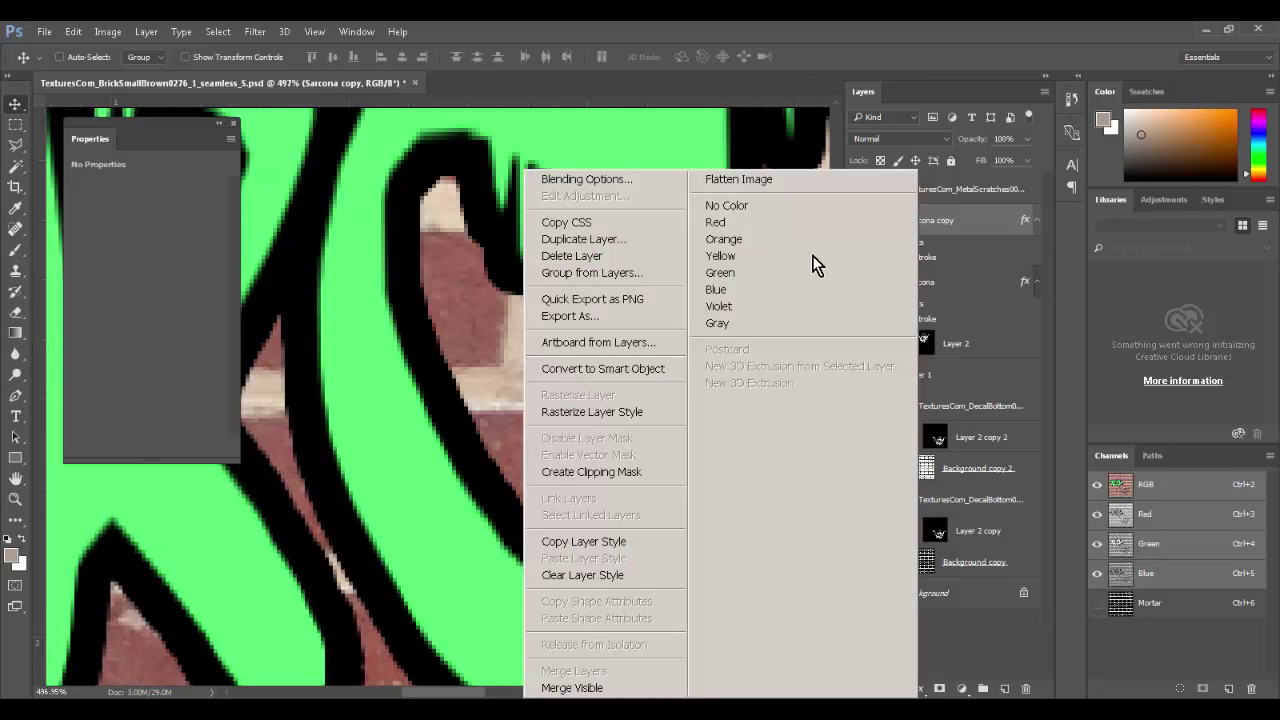
left_click(642, 412)
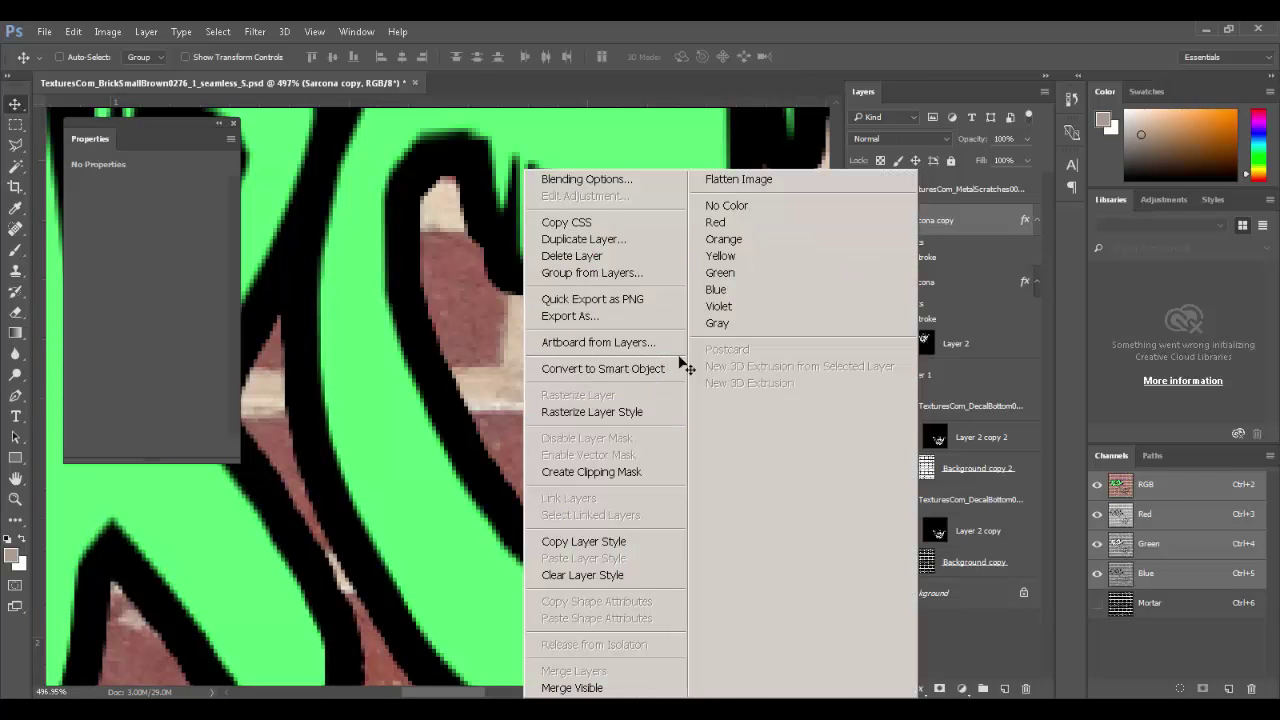
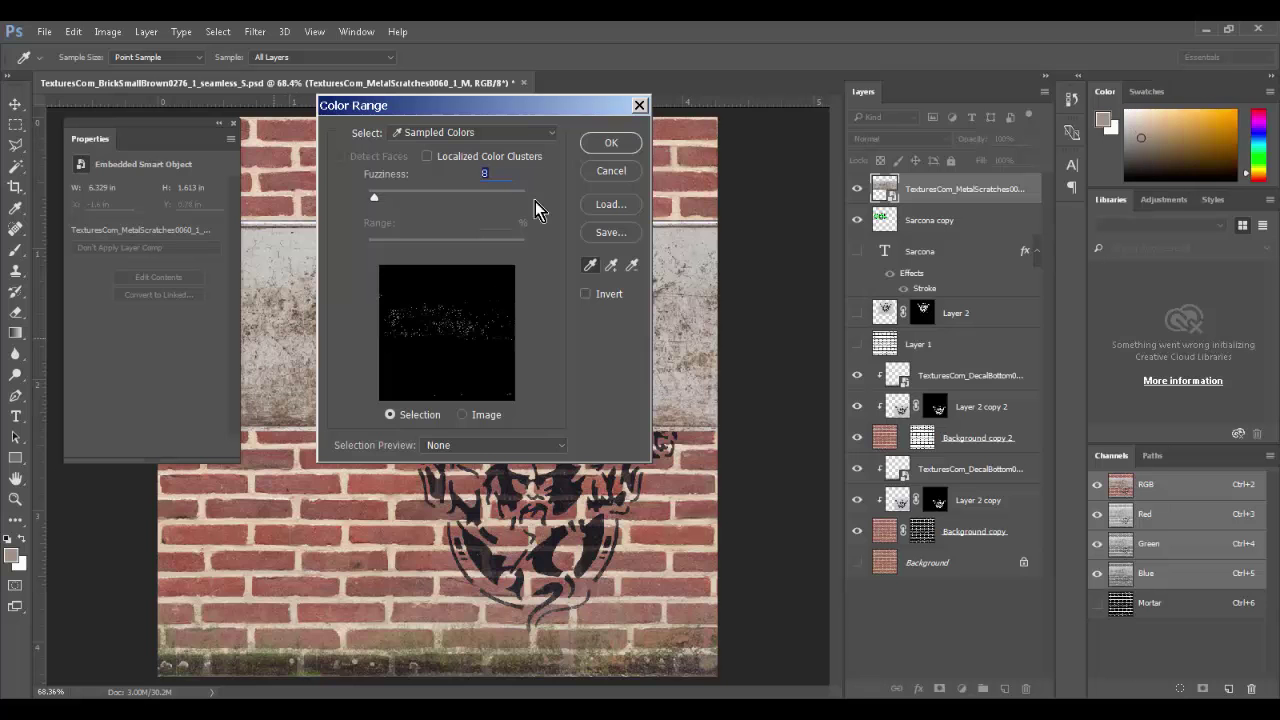
- Mask the Sarcona copy layer with the inverse of a fuzziness 8 colour range selection from the metal scratches texture, hiding that texture
left_click(601, 149)
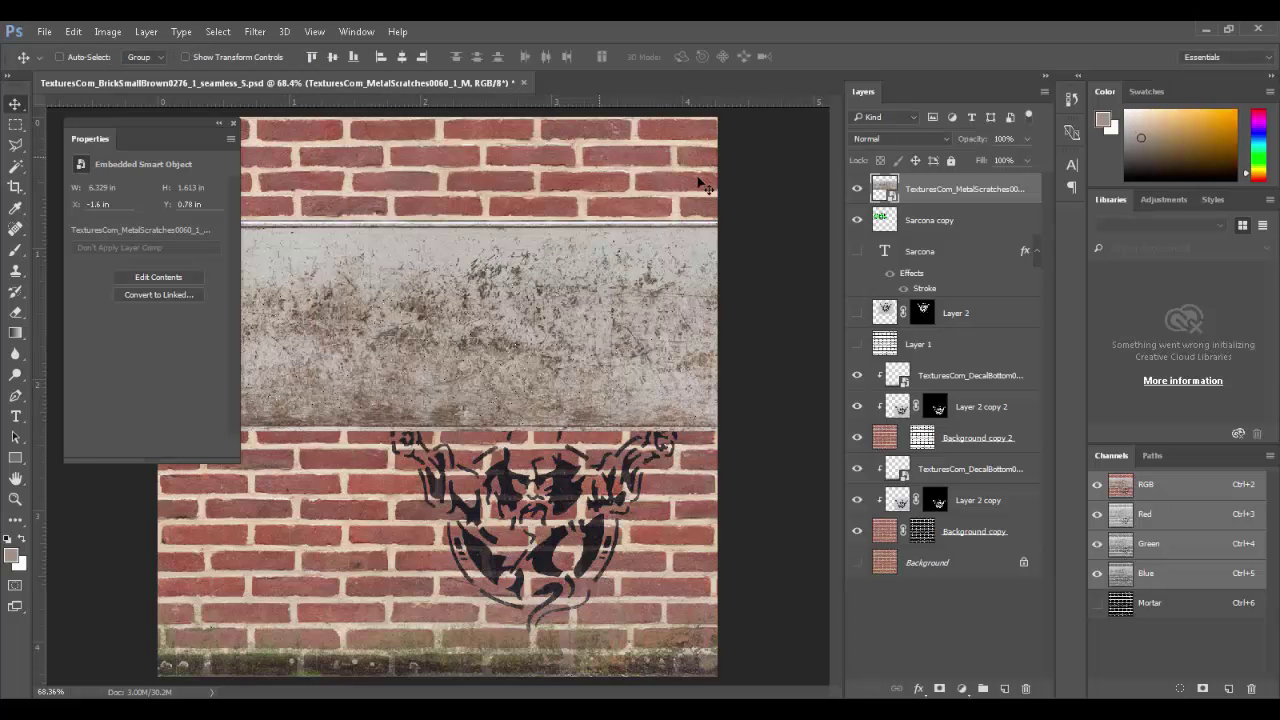
left_click(218, 31)
left_click(246, 100)
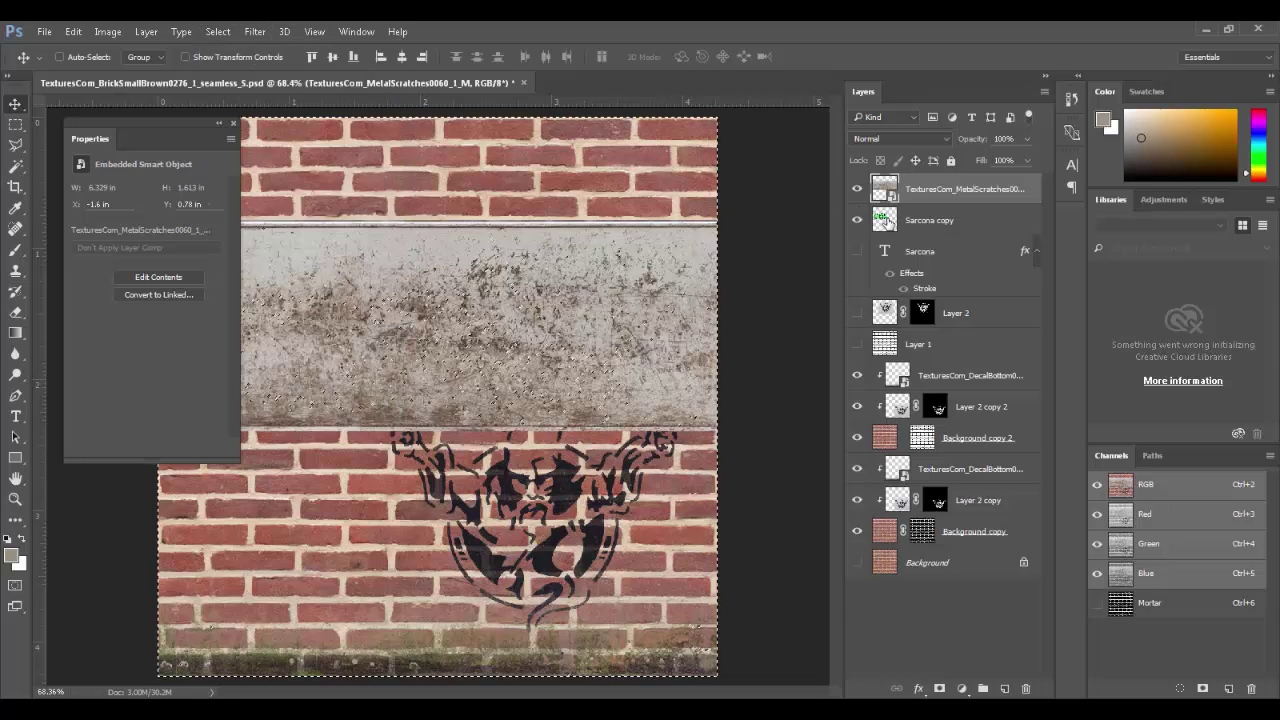
left_click(880, 220)
left_click(857, 189)
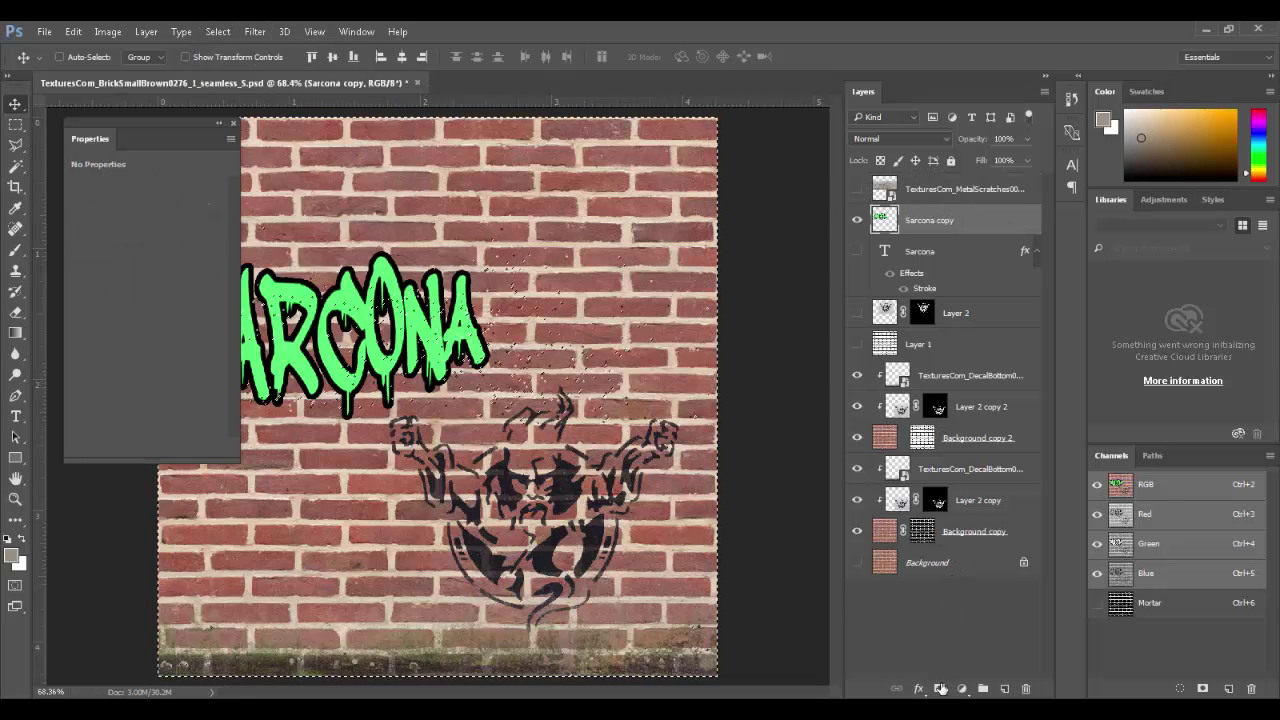
left_click(940, 688)
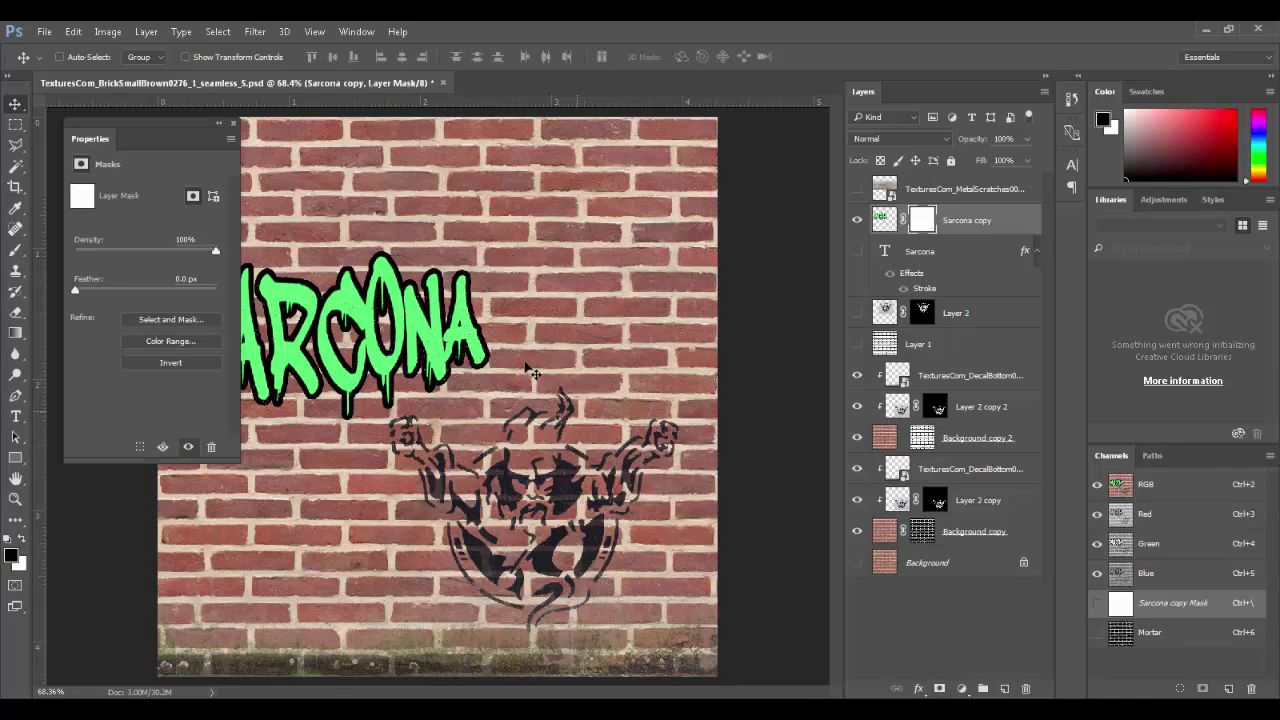
- Inspect the lightly speckled lettering up close and undo the Sarcona copy layer's mask
left_click_drag(389, 314, 508, 400)
scroll(615, 322, "left", 8)
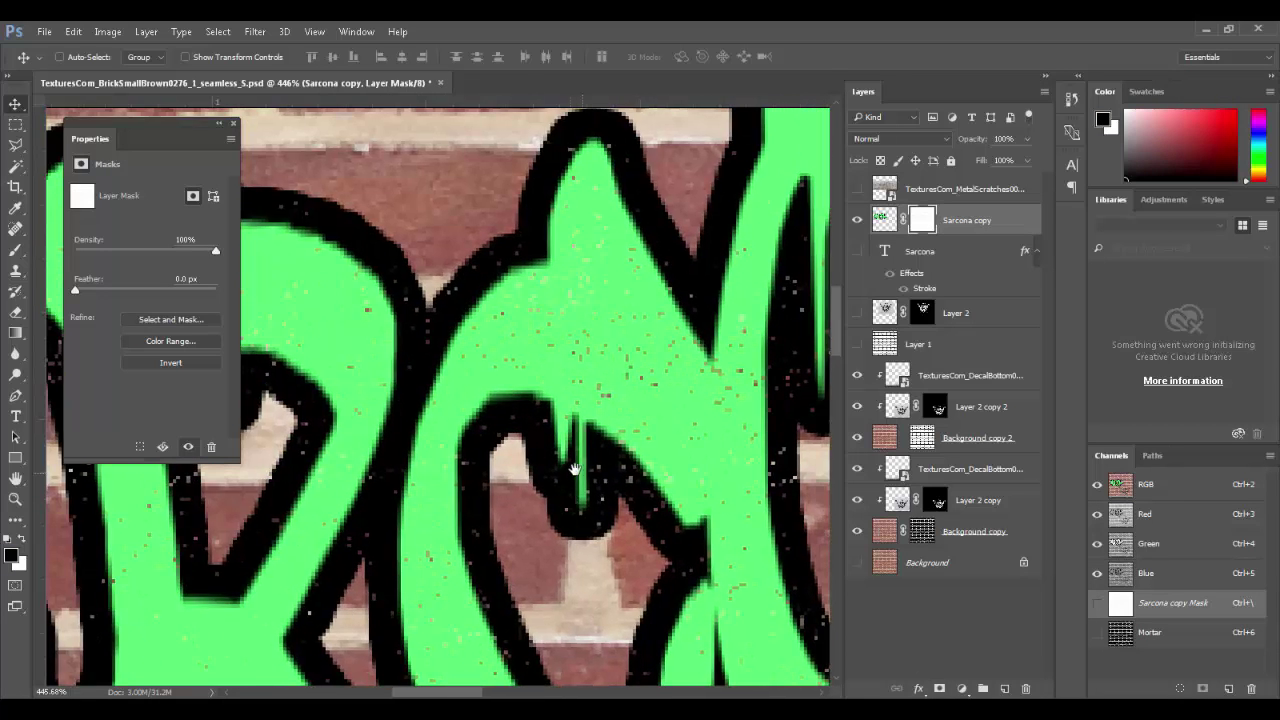
scroll(577, 470, "left", 6)
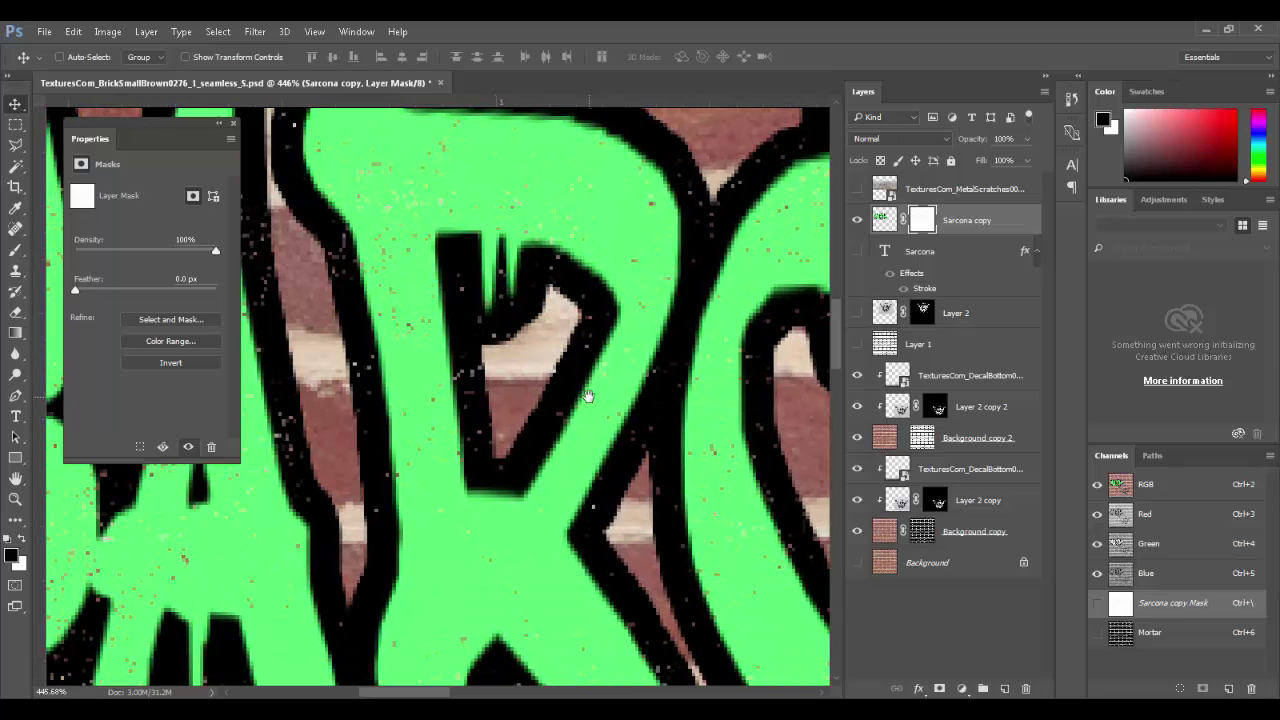
key("ctrl+z")
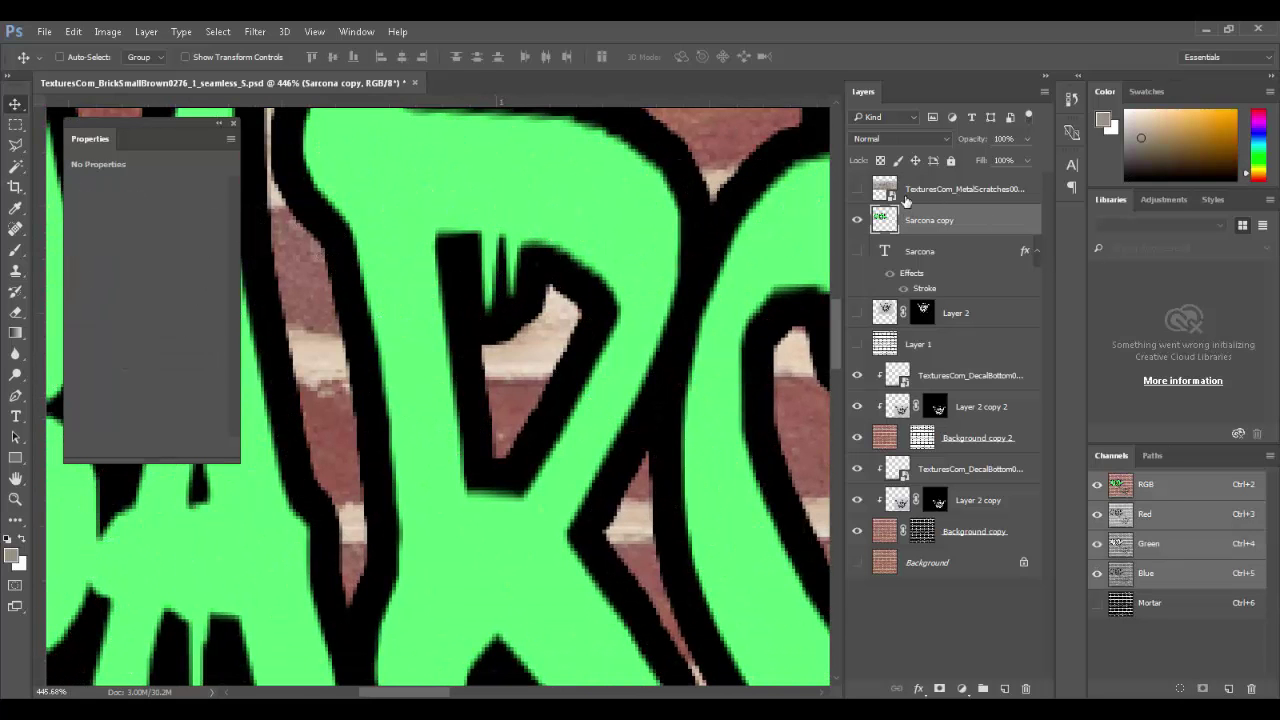
- Show the metal scratches layer and select its brownish scratches by Color Range with sampled colours and fuzziness 24
left_click(857, 188)
left_click(885, 190)
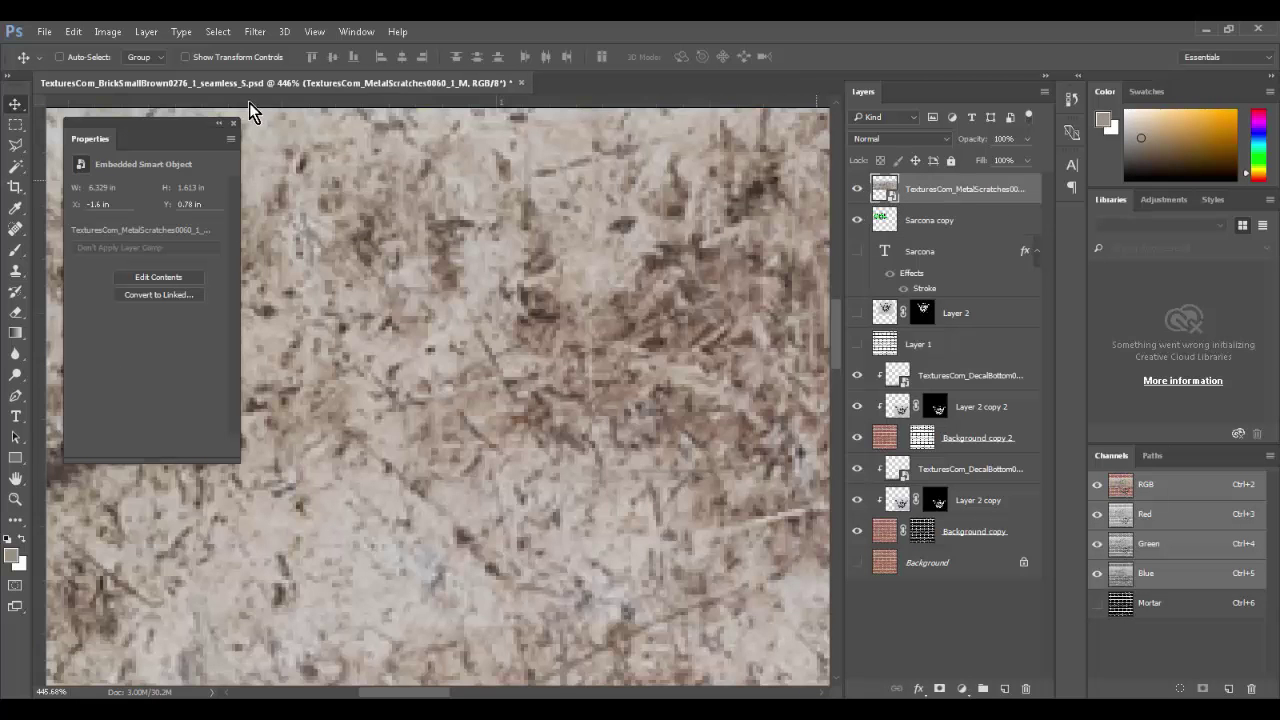
left_click(218, 31)
left_click(273, 202)
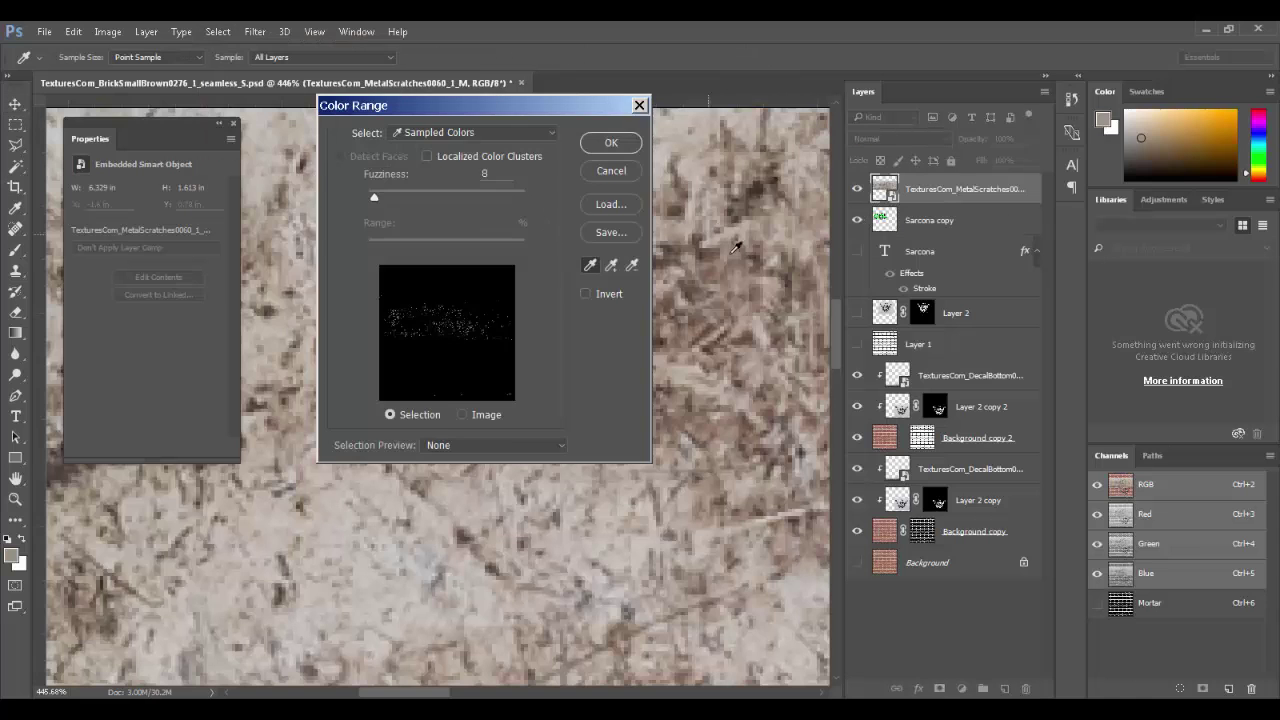
left_click(764, 188)
left_click_drag(374, 197, 388, 196)
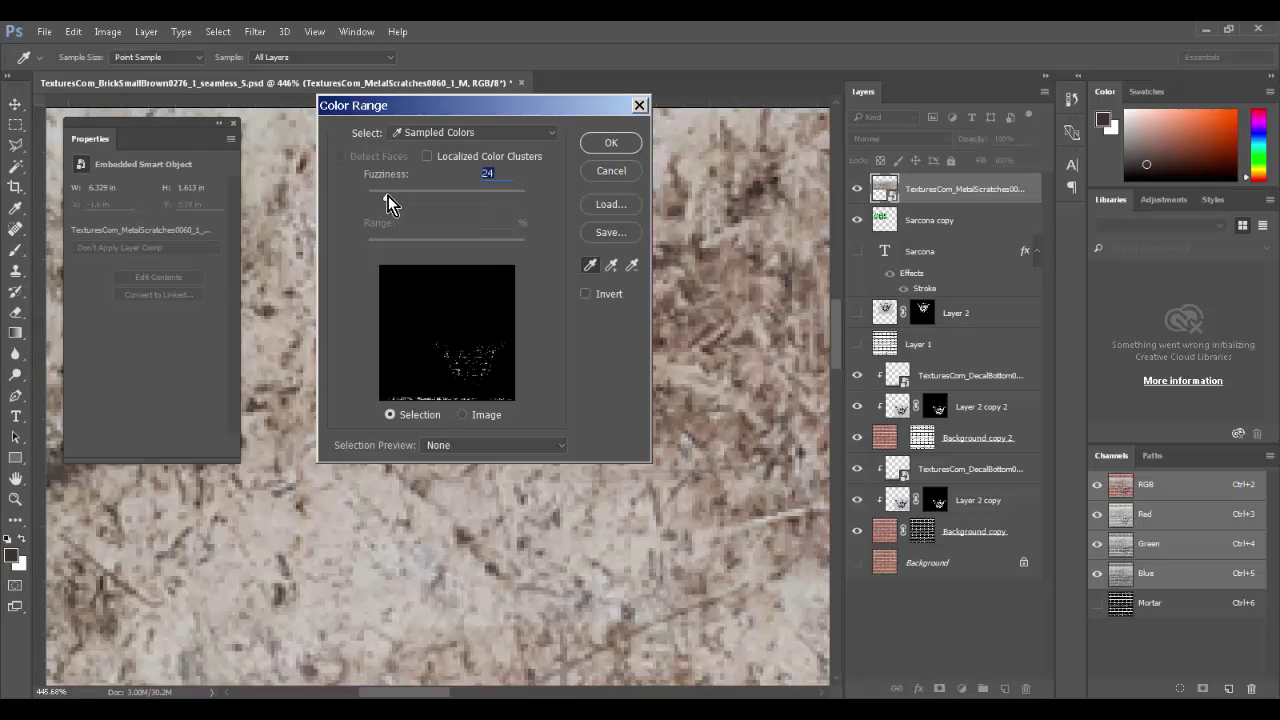
left_click(686, 222)
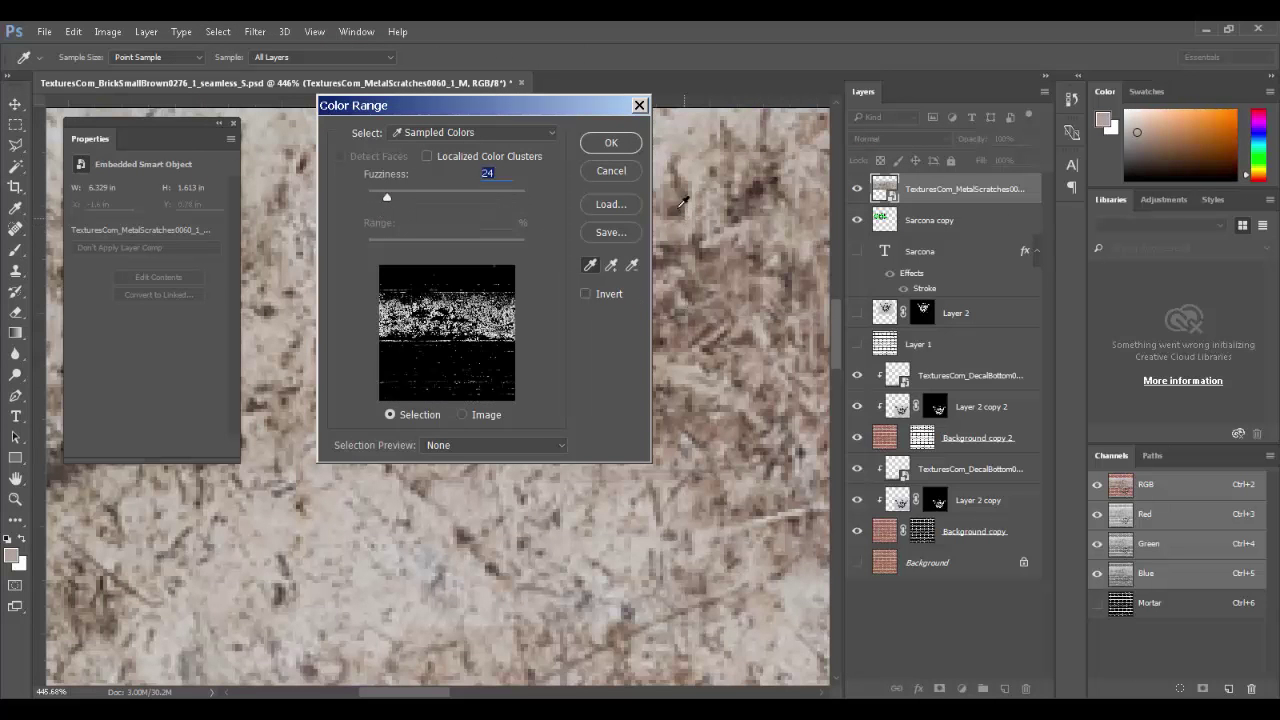
left_click(677, 204)
left_click(605, 143)
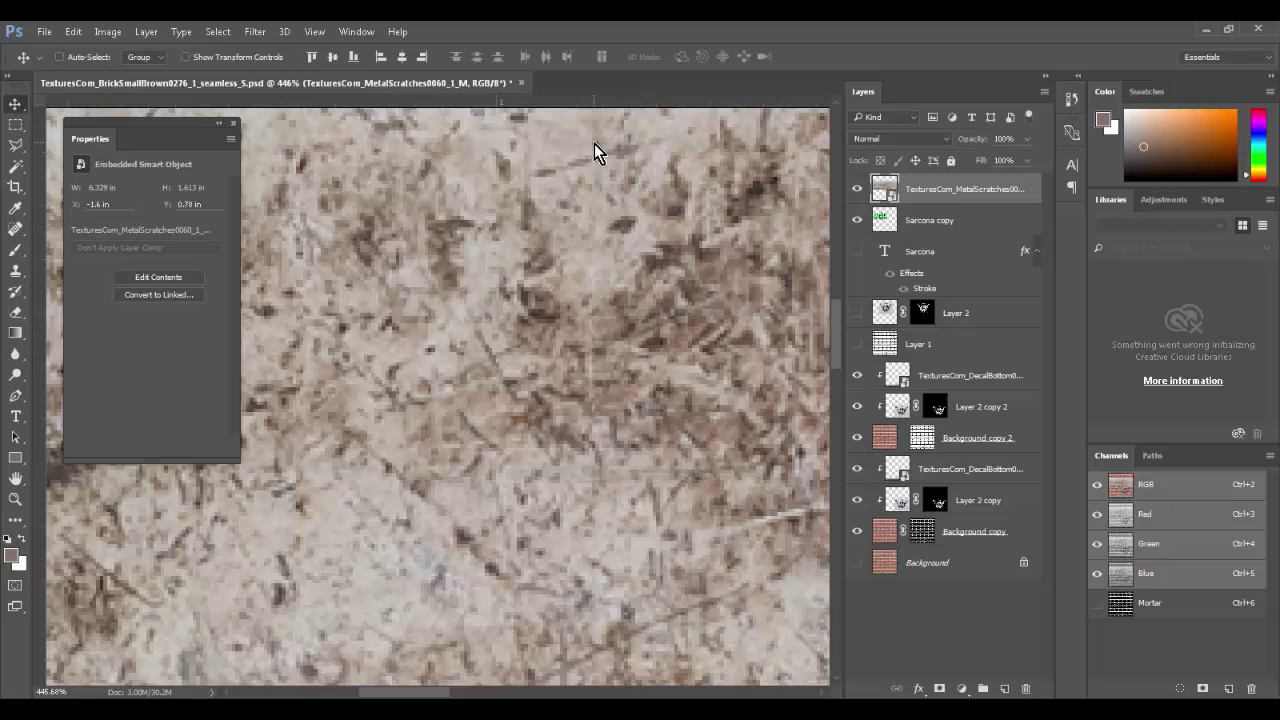
- Invert the scratch selection and apply it as a layer mask on Sarcona copy, with the scratches texture hidden
left_click(234, 31)
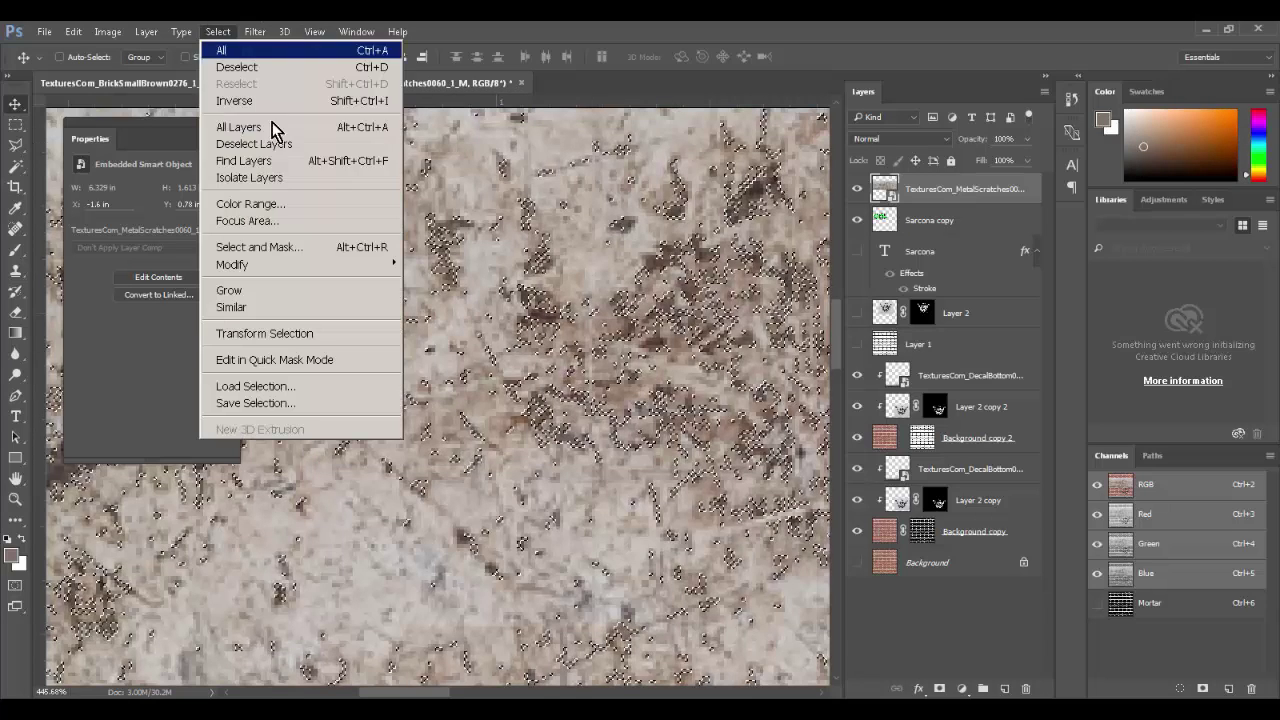
left_click(292, 110)
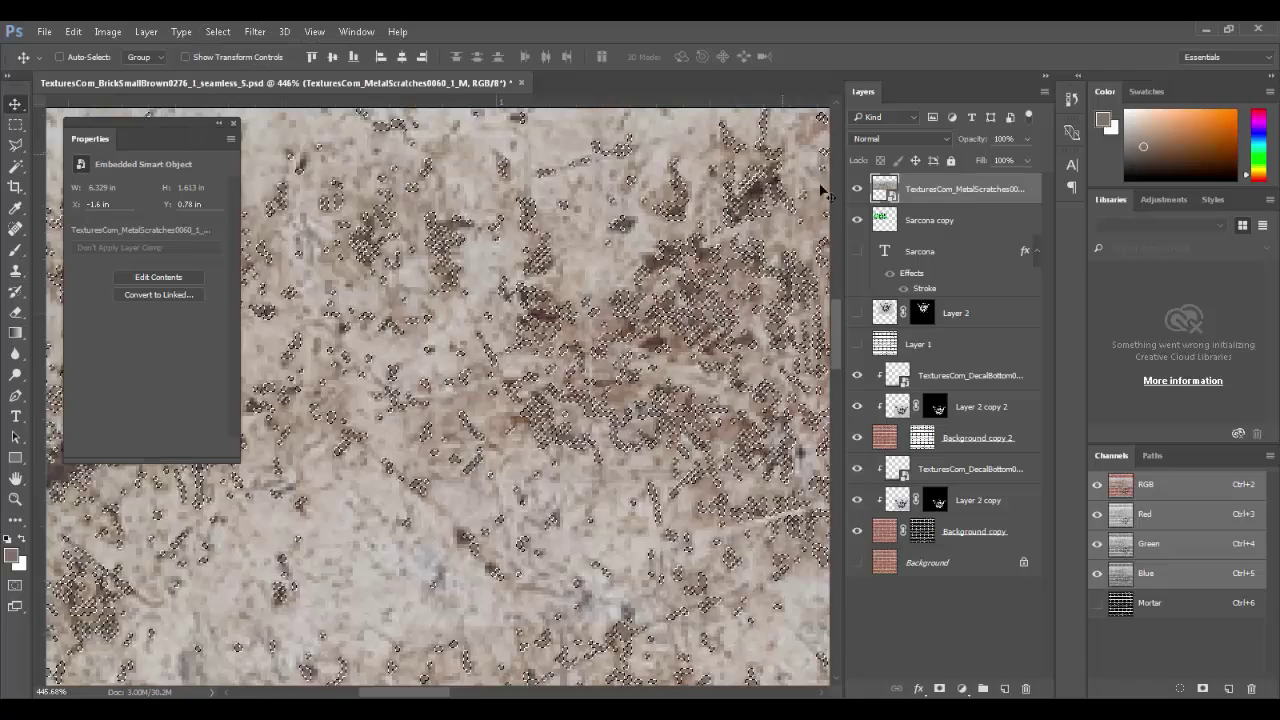
left_click(856, 188)
left_click(897, 222)
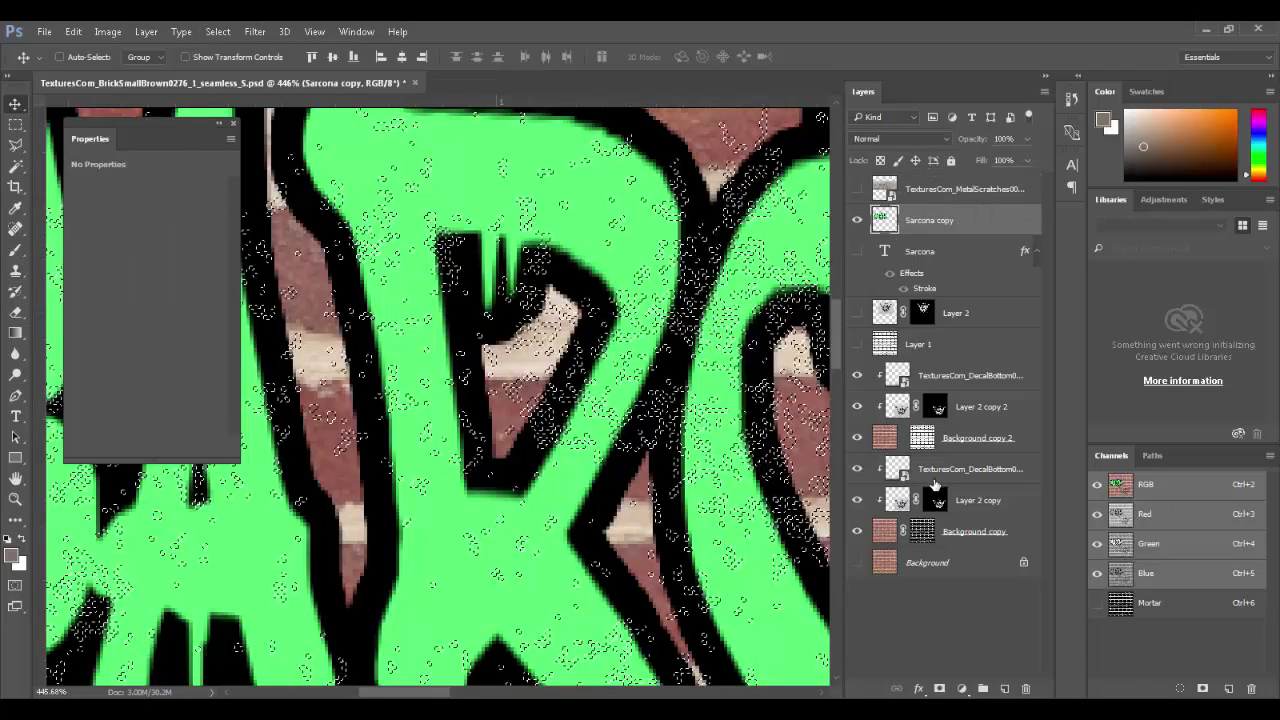
left_click(939, 688)
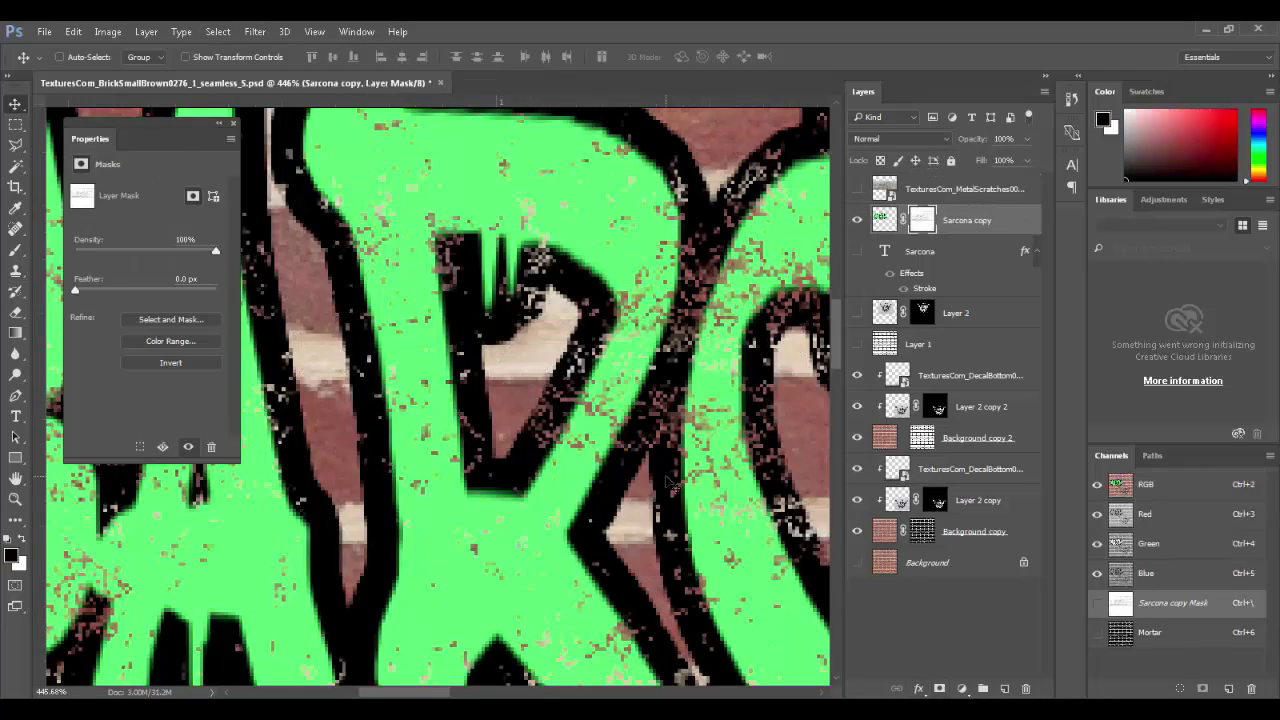
- Check the scratched lettering at 100% and 300% zoom, and undo its mask and the selection behind it
scroll(668, 483, "down", 5)
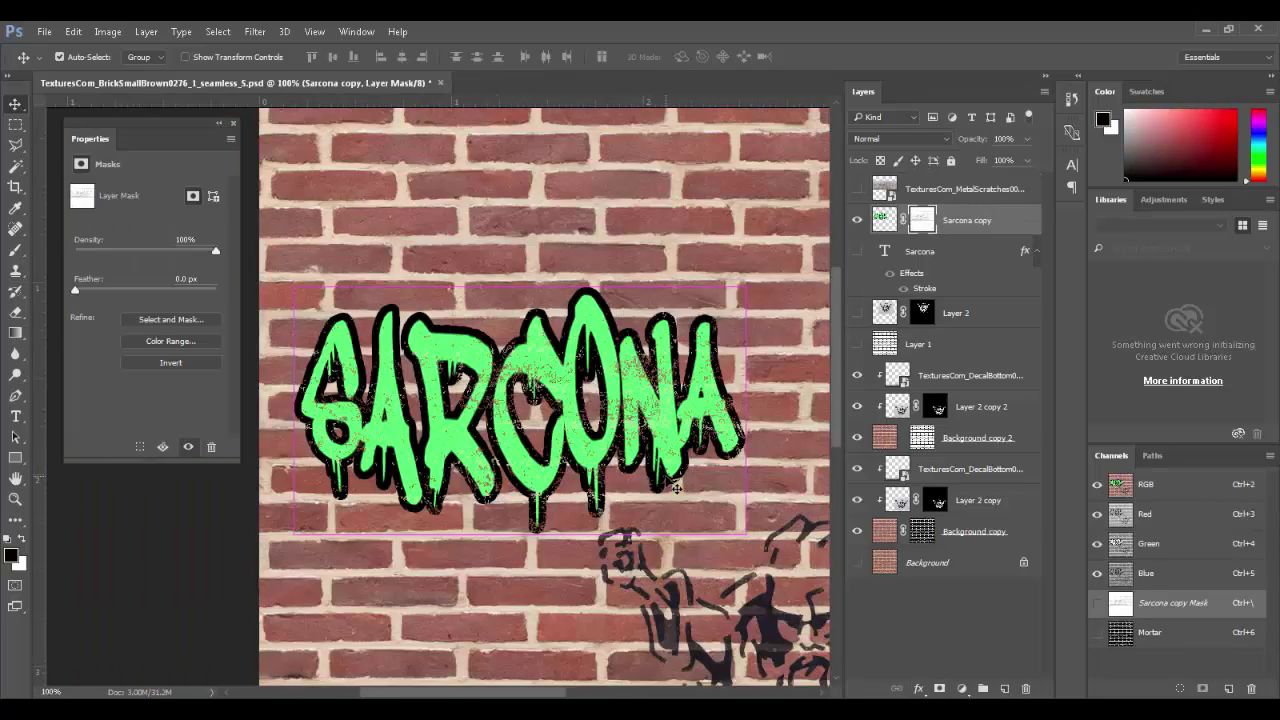
scroll(455, 400, "up", 2)
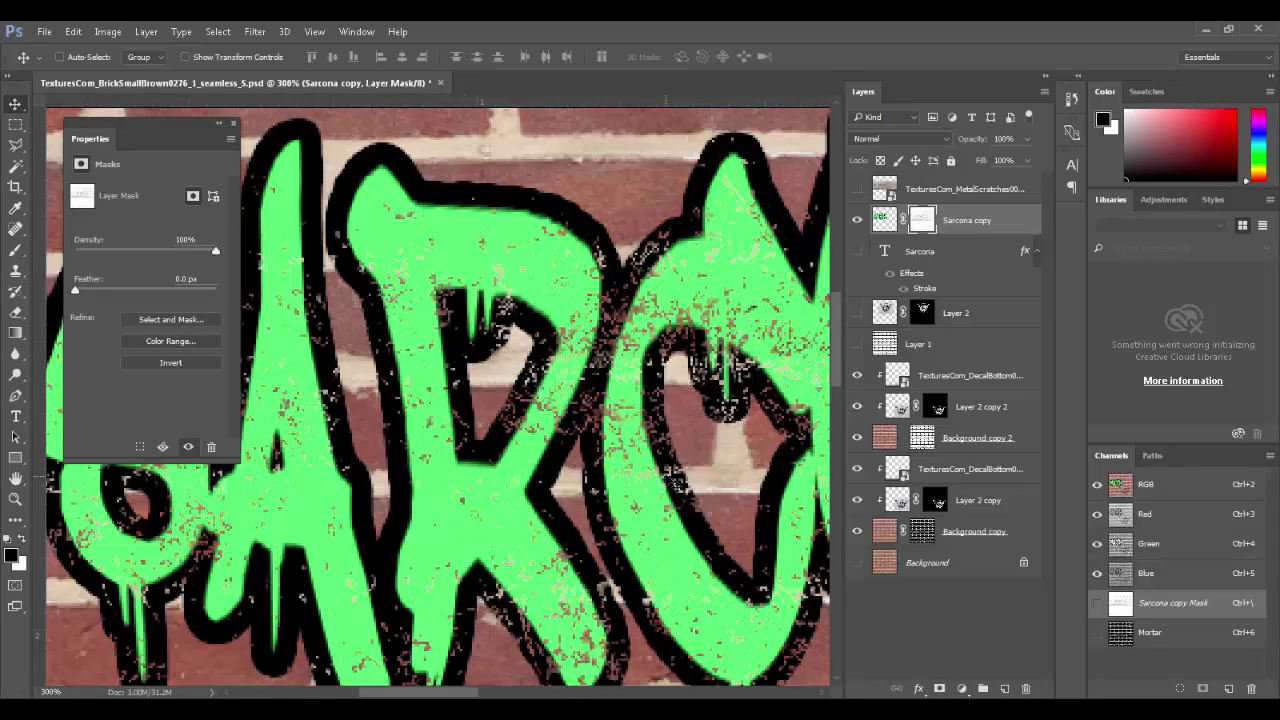
key("ctrl+alt+z")
key("ctrl+alt+z")
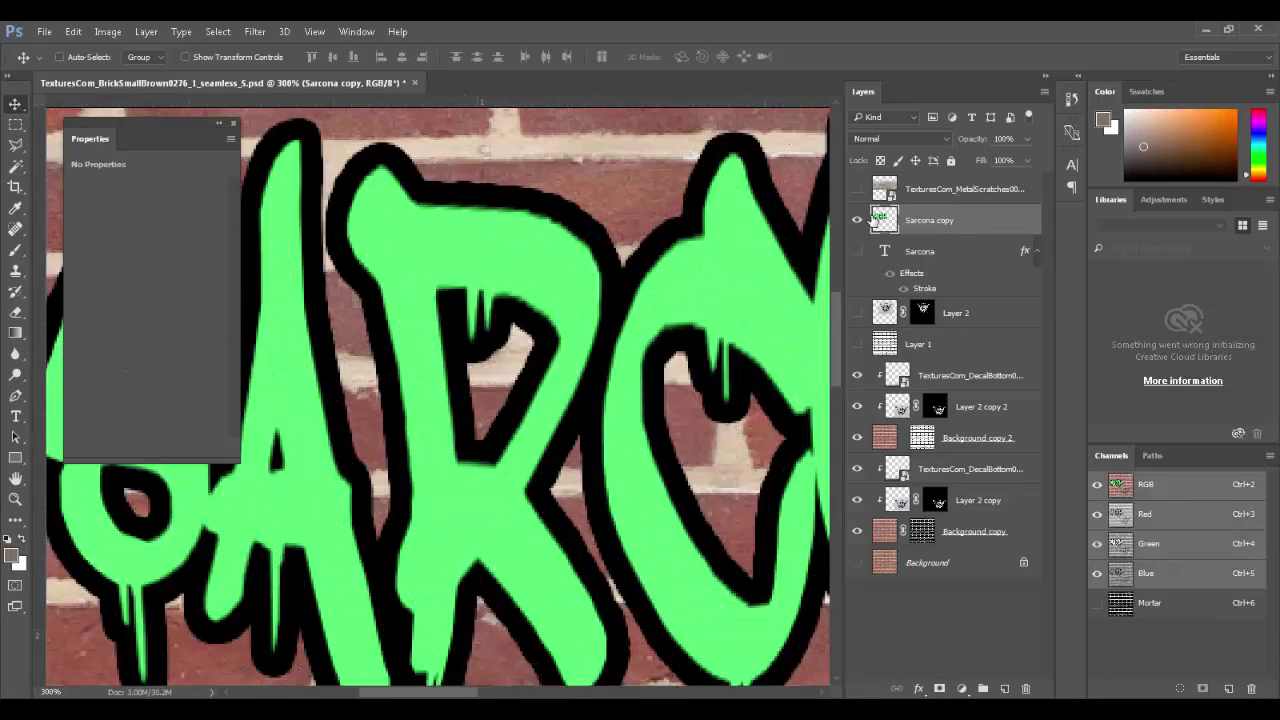
- Show the metal scratches layer and select its light, unscratched area with the Magic Wand, resampling from a second spot
left_click(857, 188)
left_click(885, 188)
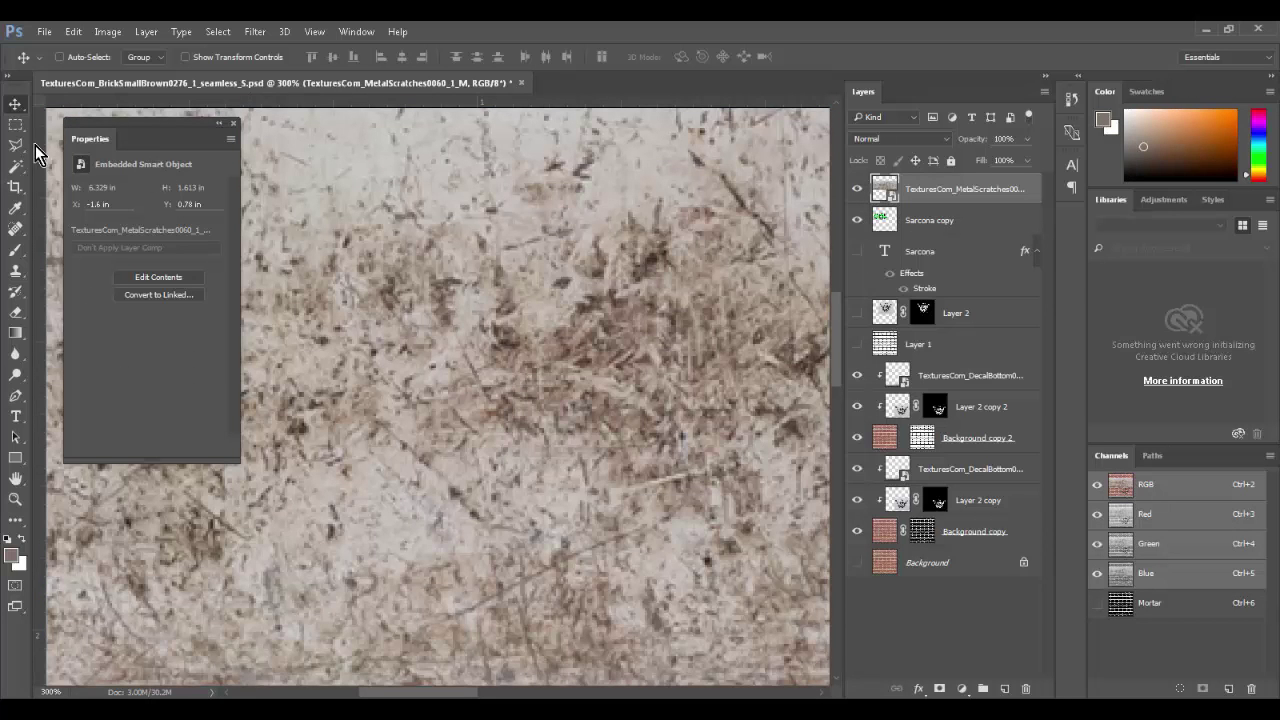
left_click_drag(15, 166, 75, 176)
left_click(417, 213)
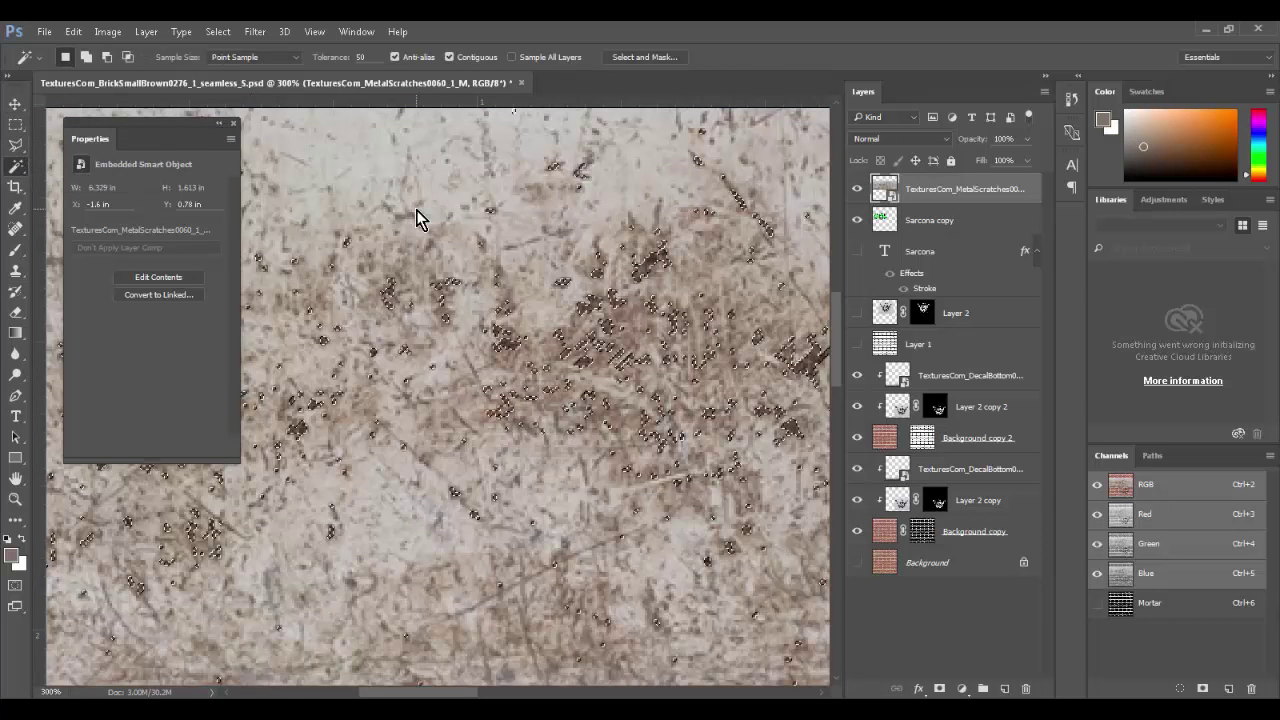
key("ctrl+d")
left_click(520, 243)
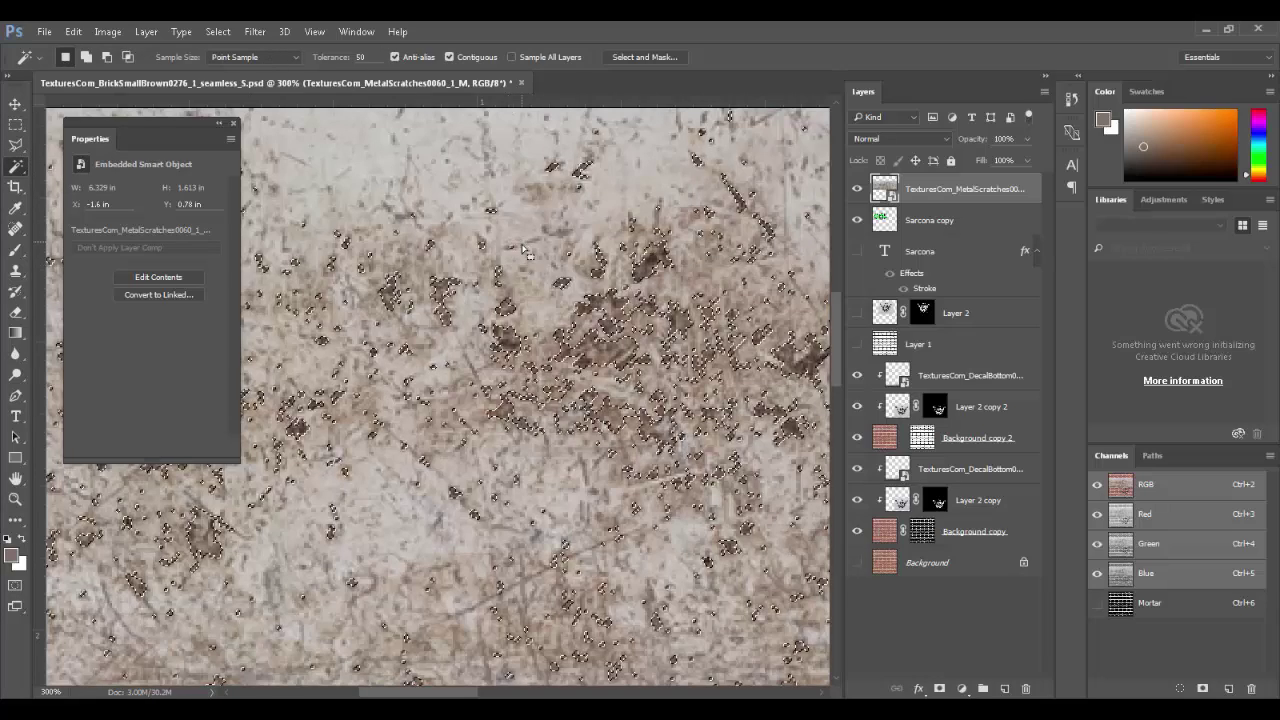
- Discard the Magic Wand selection and select the metal scratches texture's light area by Color Range with sampled colours and fuzziness 84
left_click(604, 305)
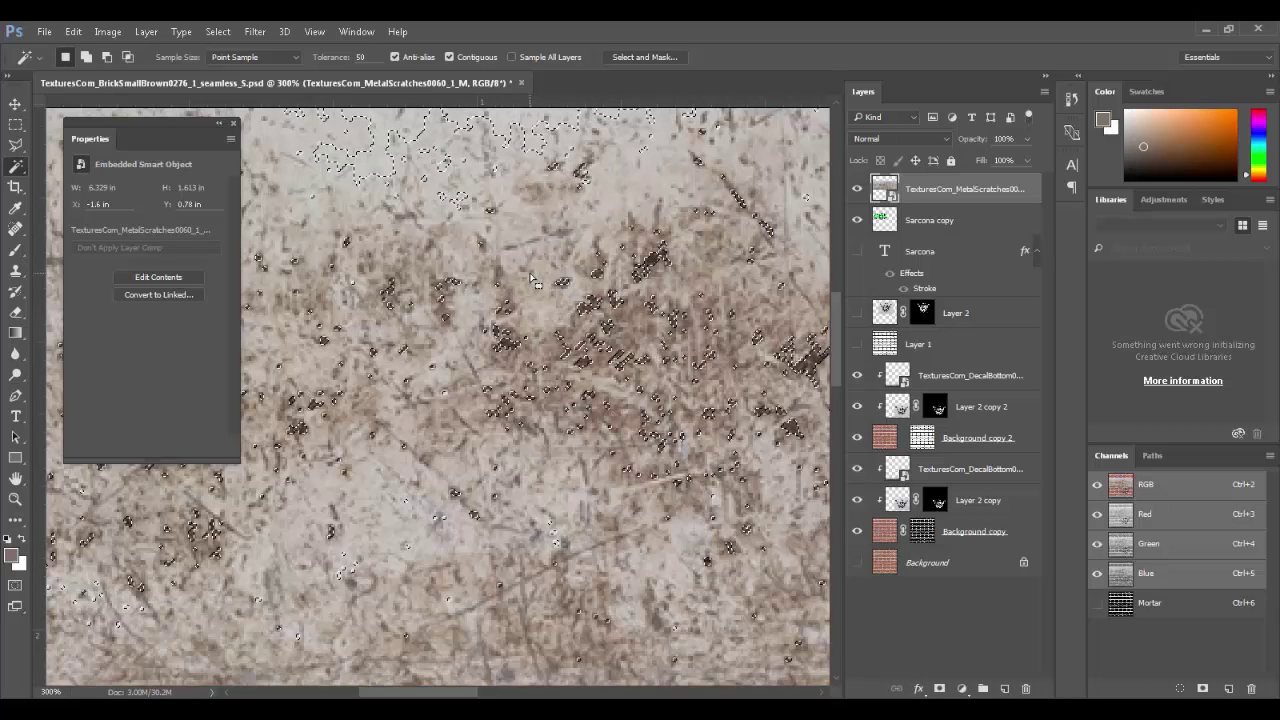
key("ctrl+d")
left_click(255, 31)
mouse_move(218, 31)
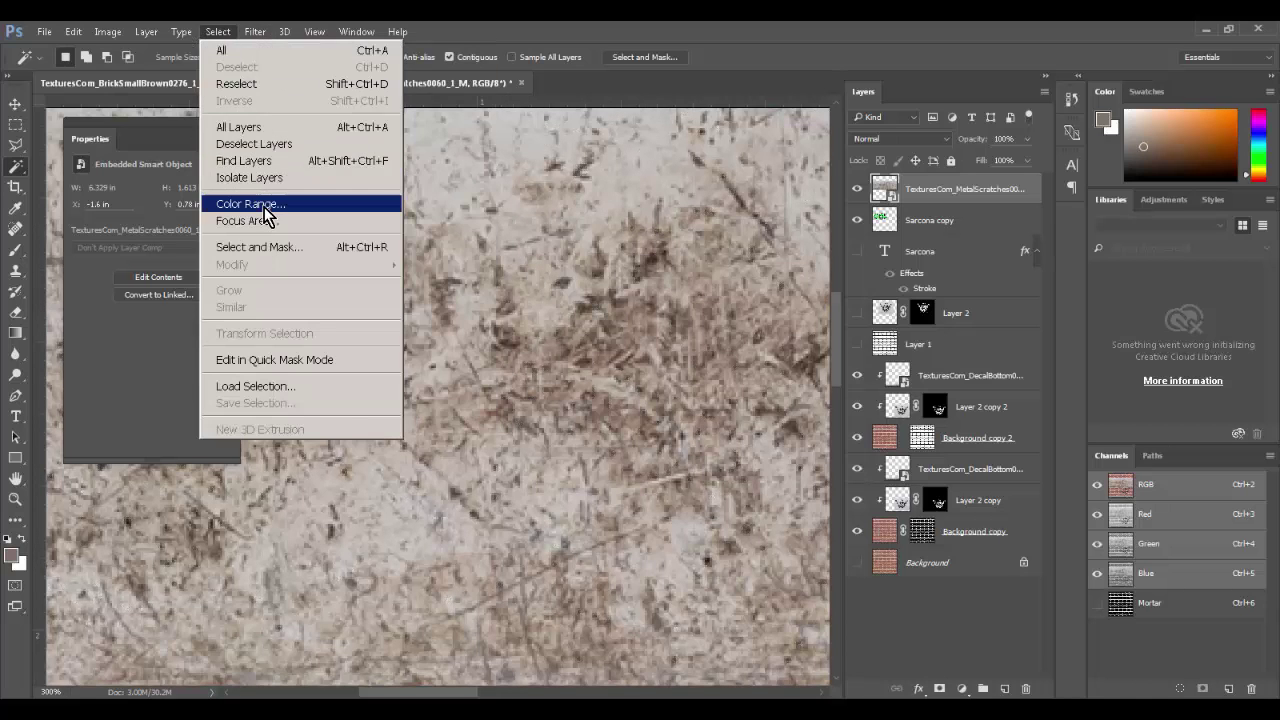
left_click(264, 205)
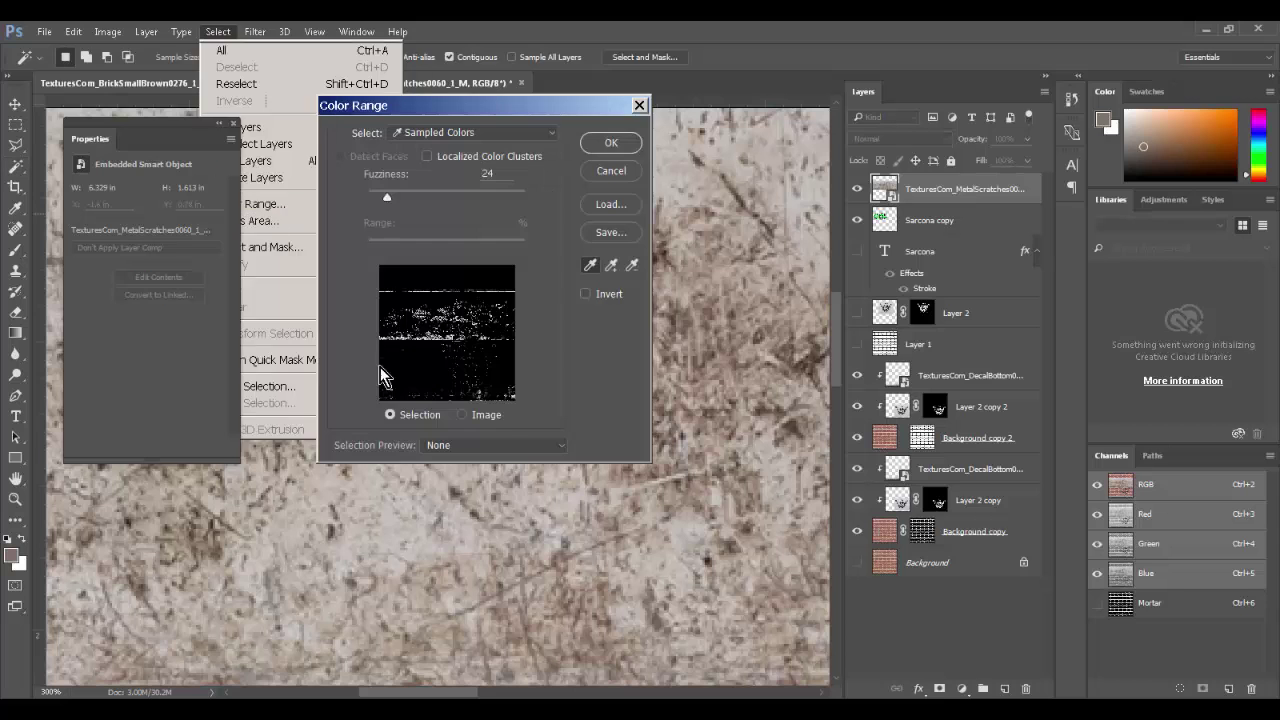
left_click(817, 360)
left_click(814, 360)
left_click_drag(420, 192, 437, 197)
left_click(753, 292)
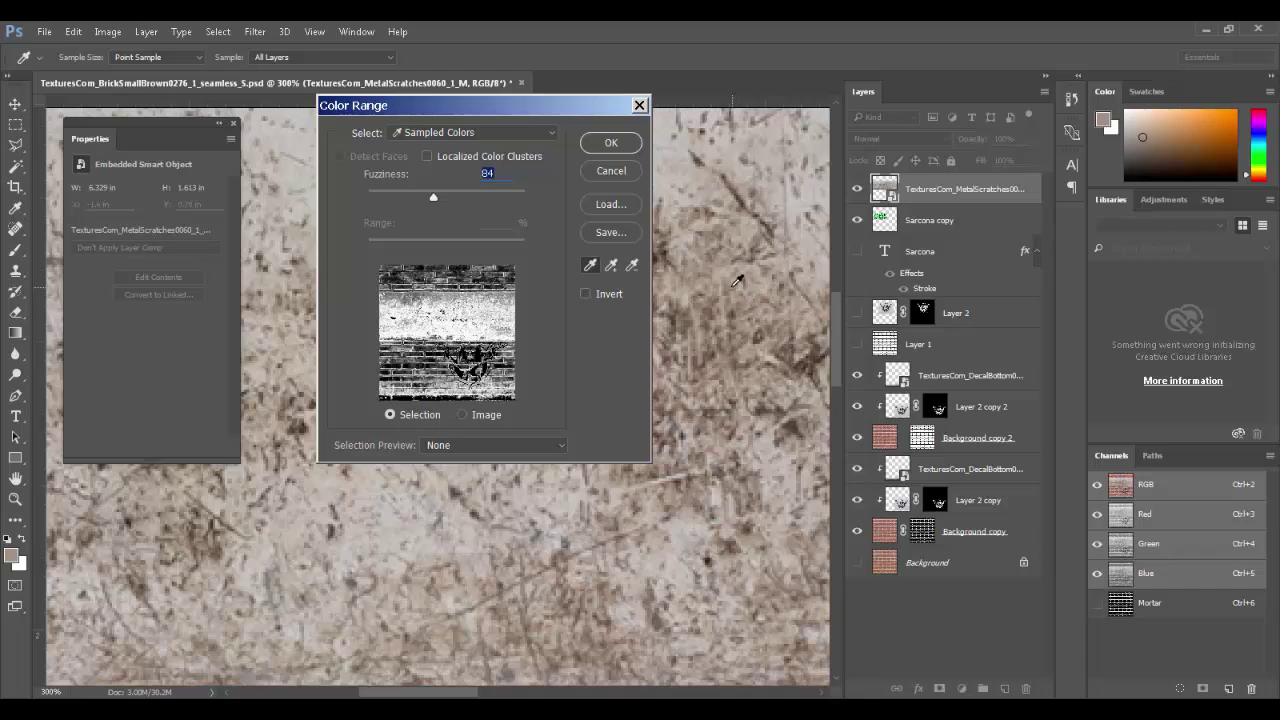
left_click(737, 285)
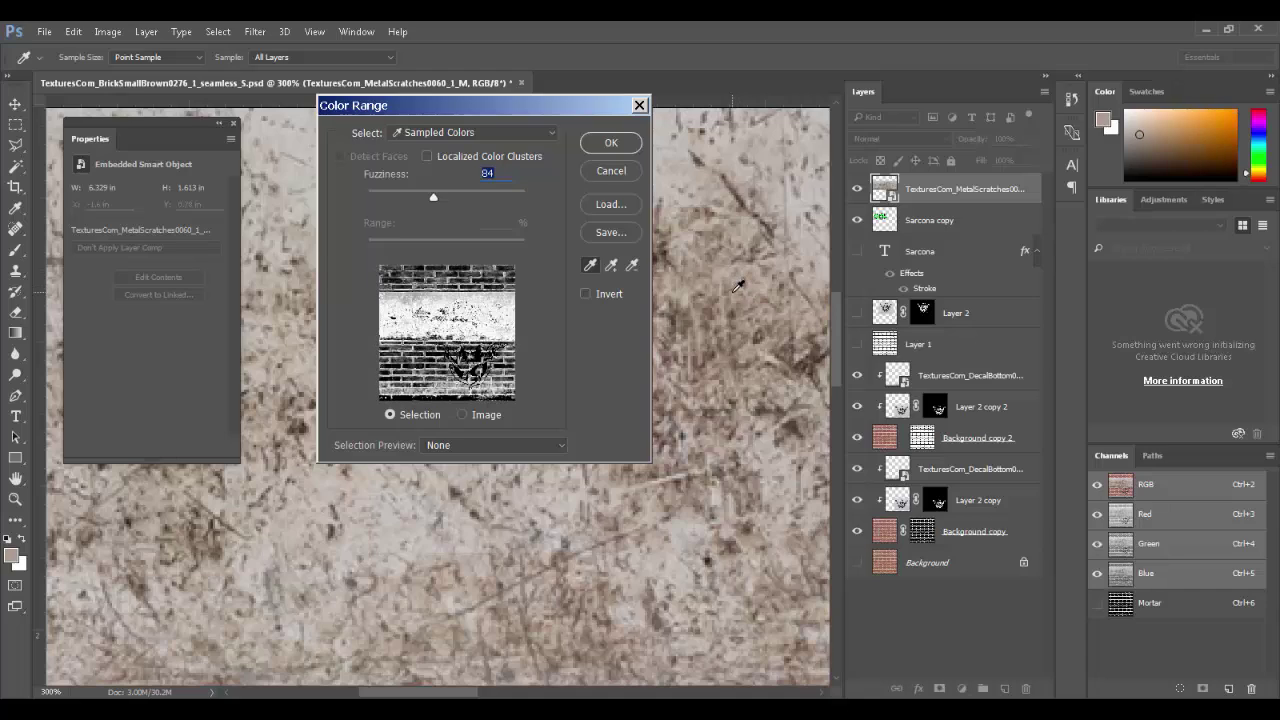
left_click(595, 145)
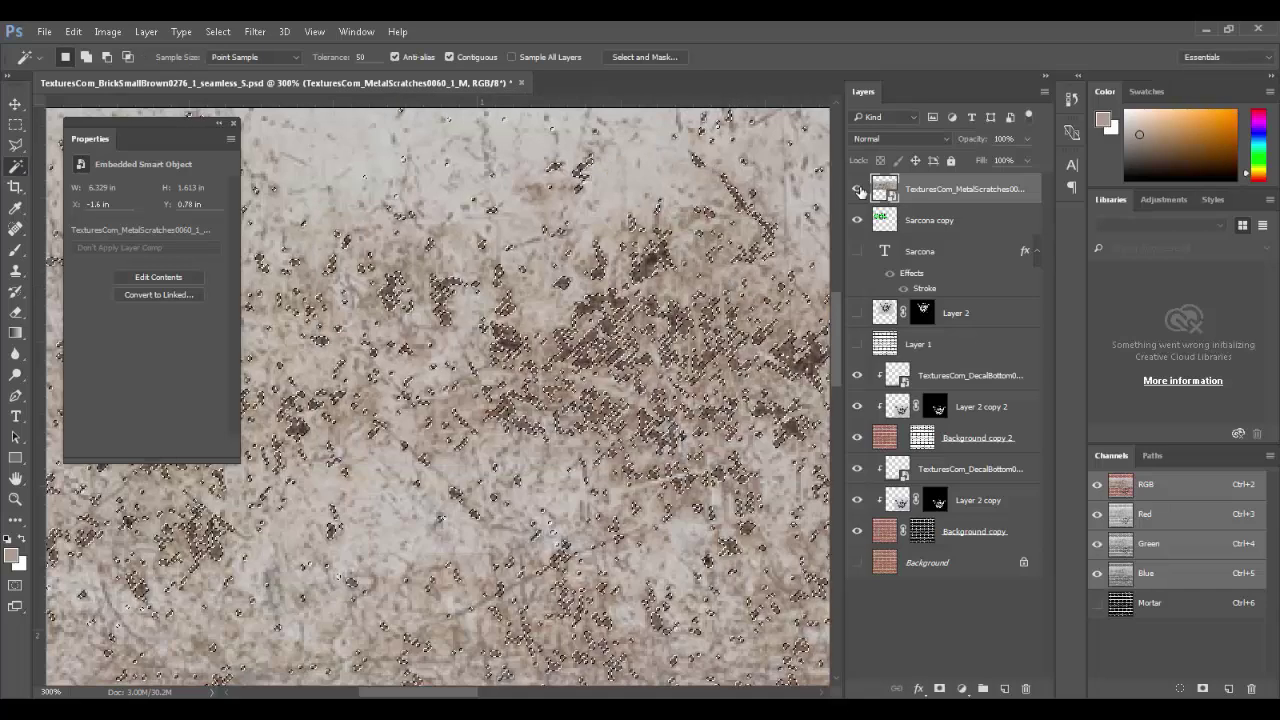
- Hide the metal scratches layer, apply the selection as a layer mask on Sarcona copy, and check the worn lettering
left_click(857, 189)
left_click(880, 220)
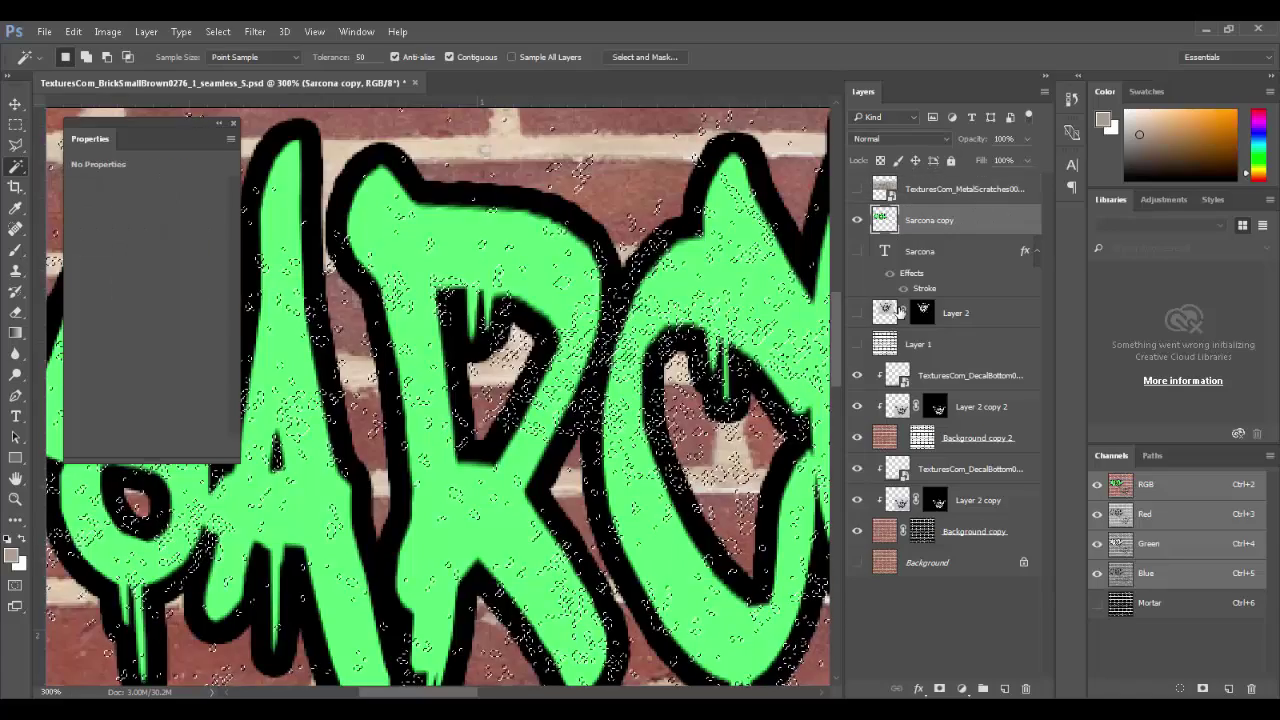
left_click(939, 689)
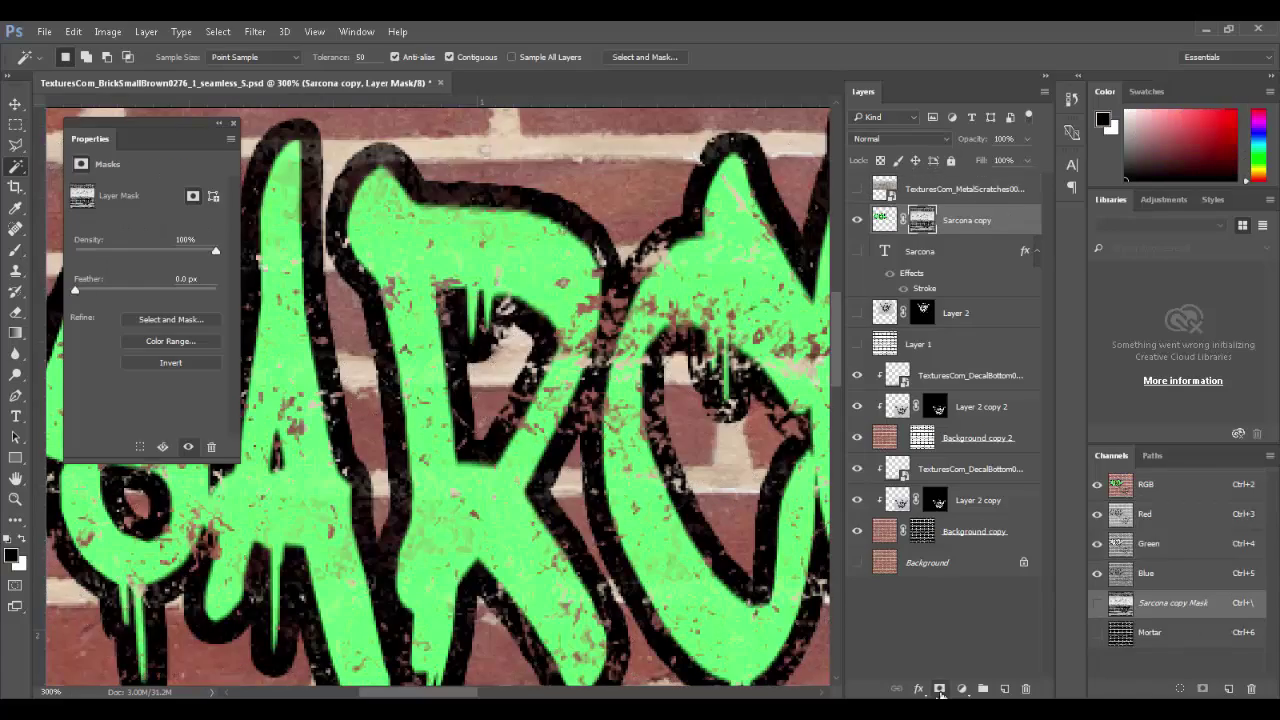
left_click_drag(681, 568, 416, 535)
left_click_drag(442, 396, 337, 505)
left_click_drag(499, 420, 537, 512)
left_click_drag(818, 471, 1250, 432)
left_click_drag(523, 511, 641, 465)
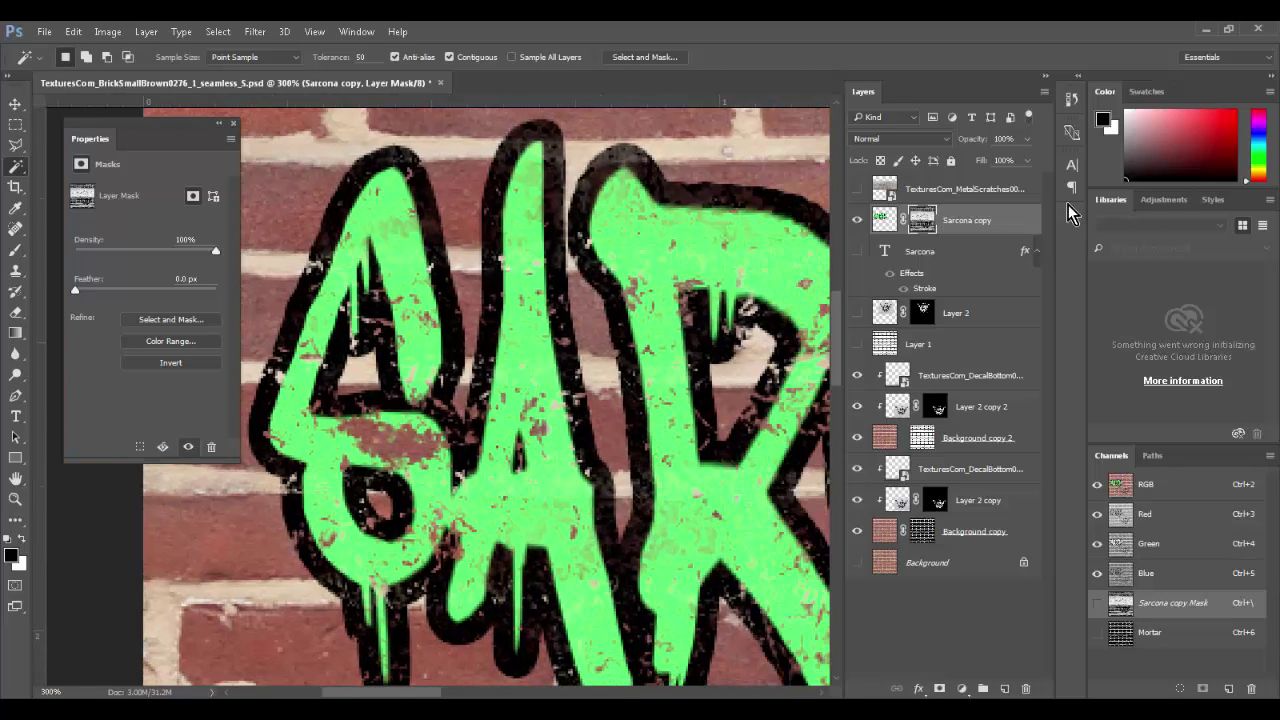
key("ctrl+0")
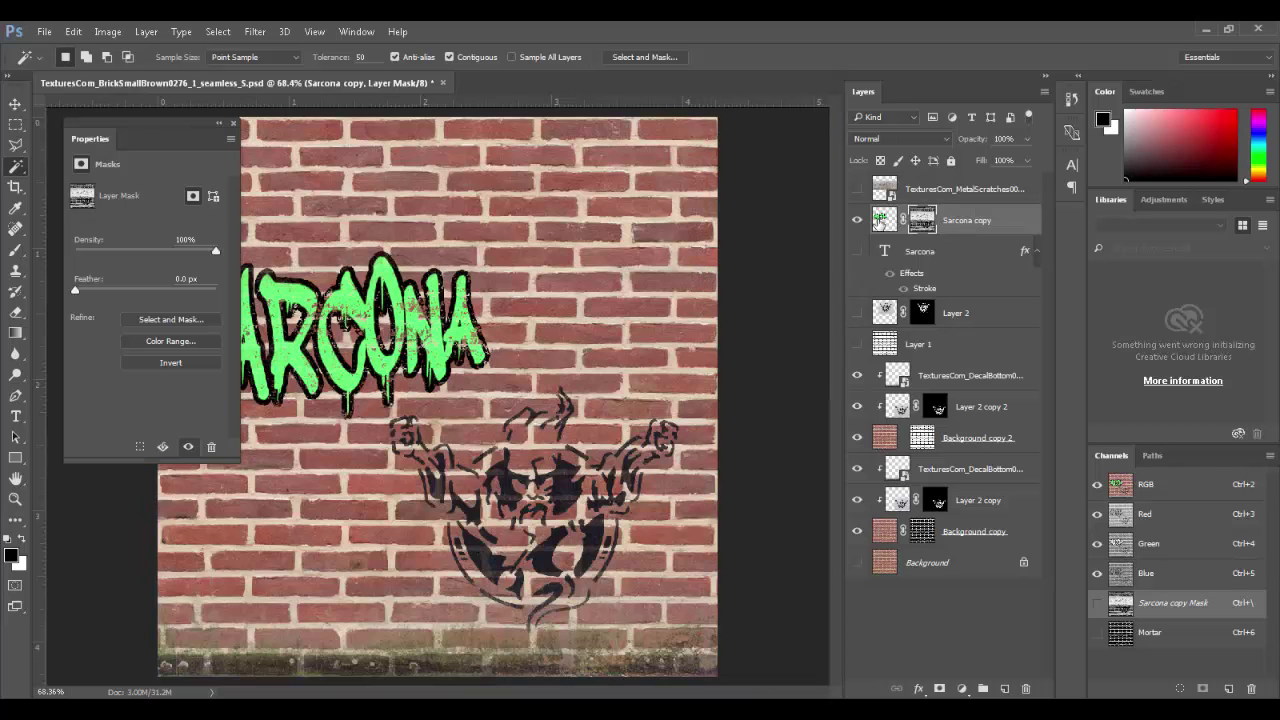
- Clip Sarcona copy to Background copy 2 above Layer 2 copy 2, and clip a duplicate of it above Layer 2 copy
left_click_drag(879, 222, 907, 397)
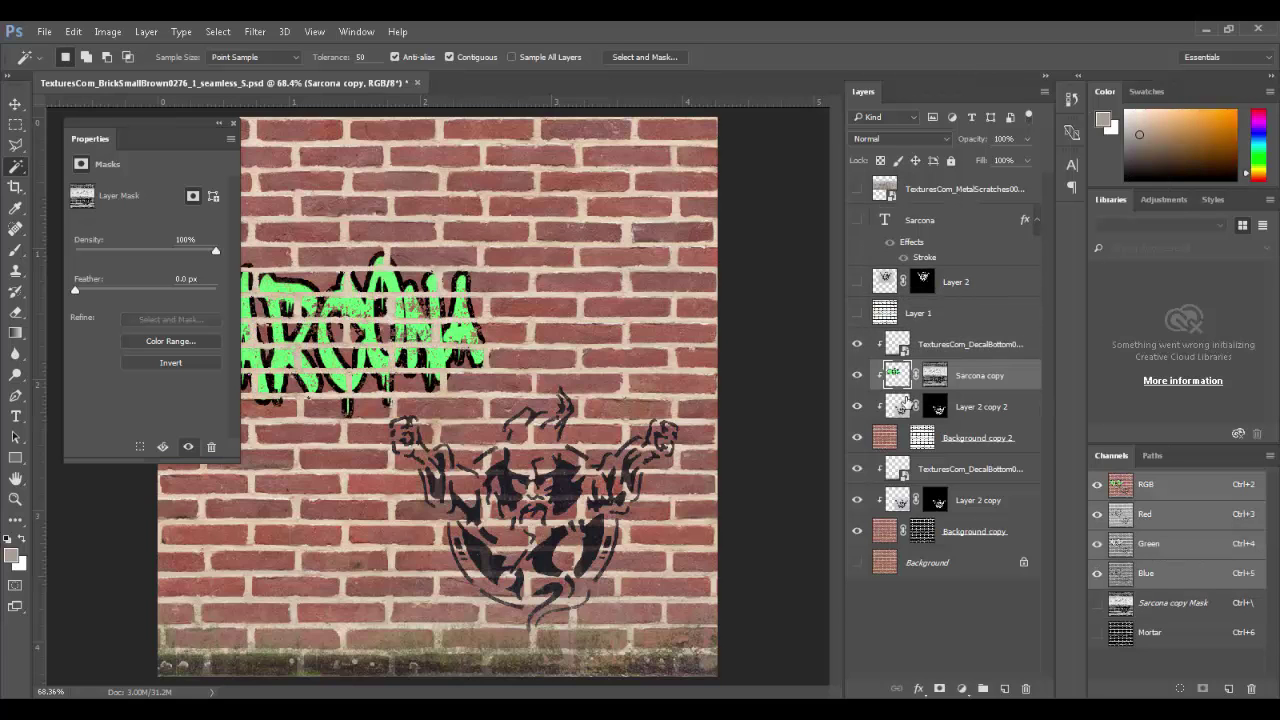
key("ctrl+j")
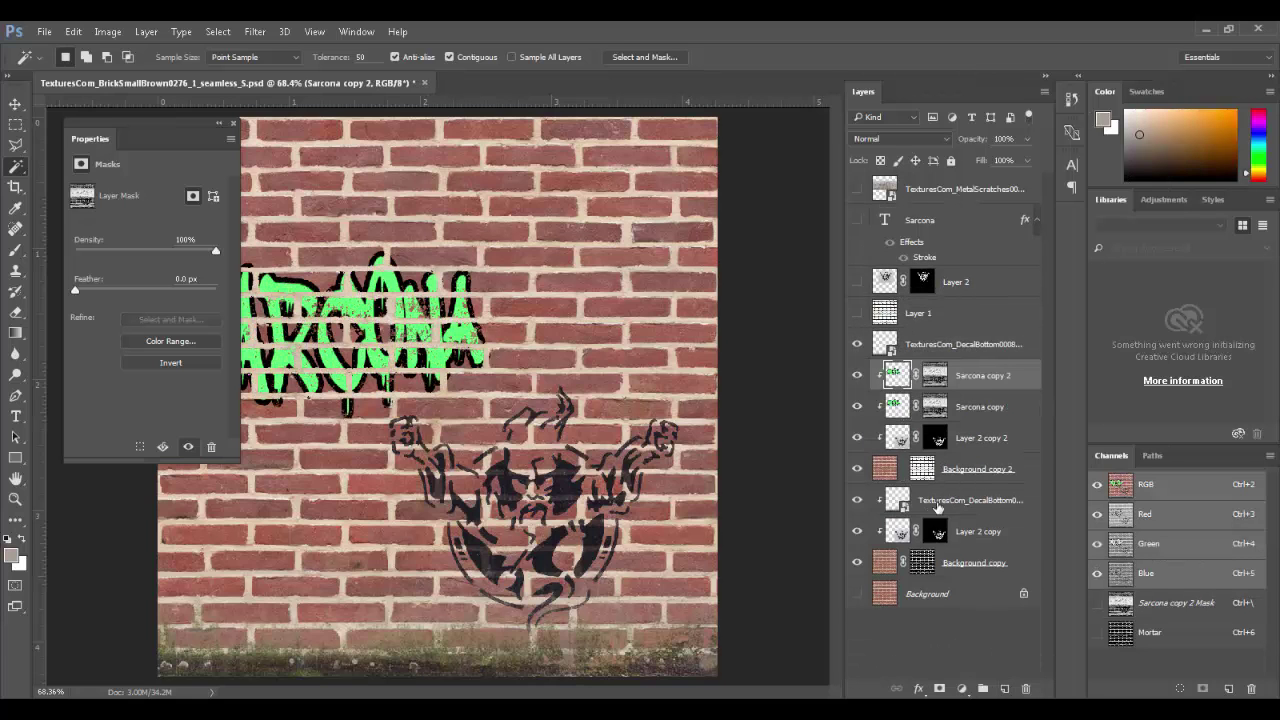
left_click_drag(900, 380, 898, 515)
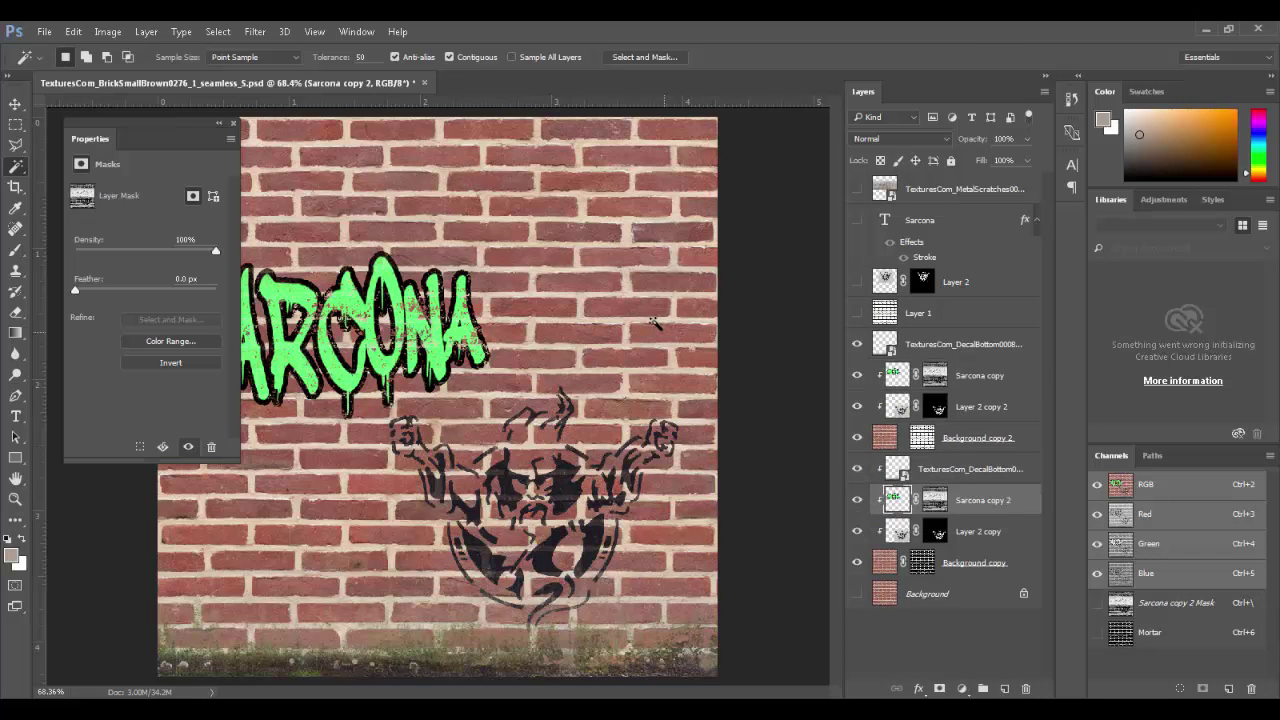
- Compare blend modes for Sarcona copy 2 on the zoomed-in lettering and set it to Hard Light
scroll(410, 295, "up", 5)
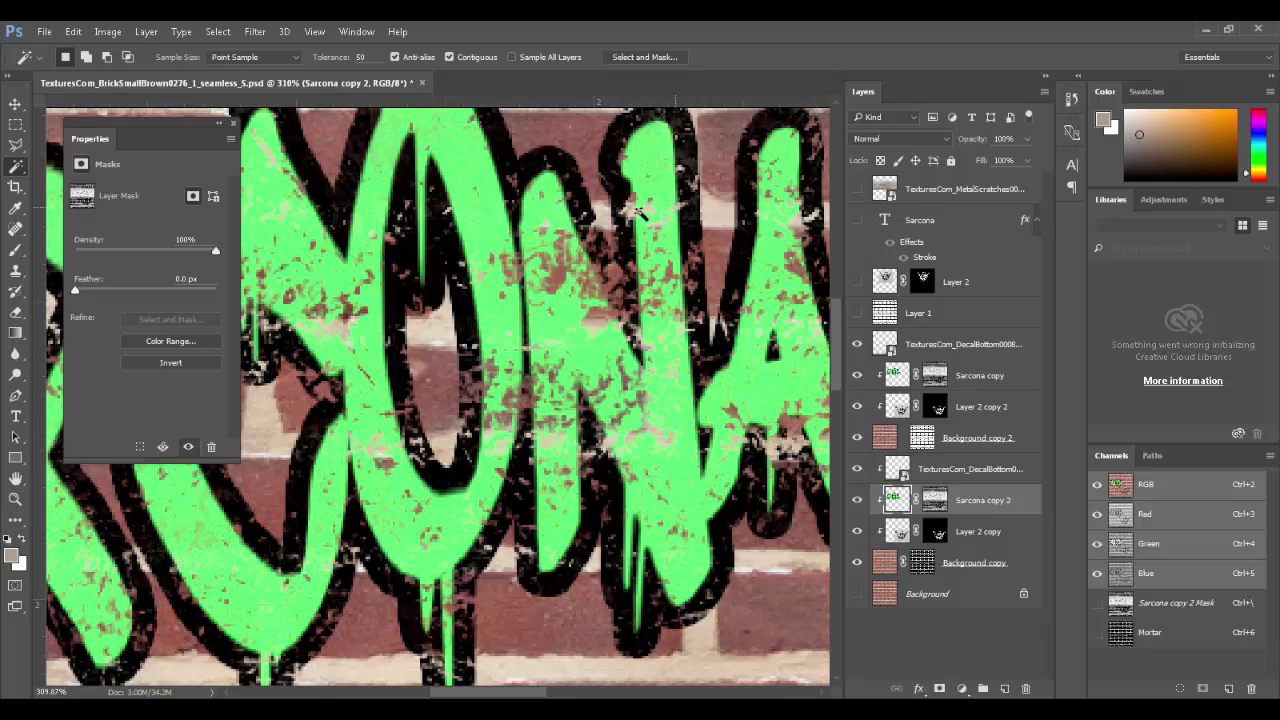
left_click_drag(604, 213, 524, 216)
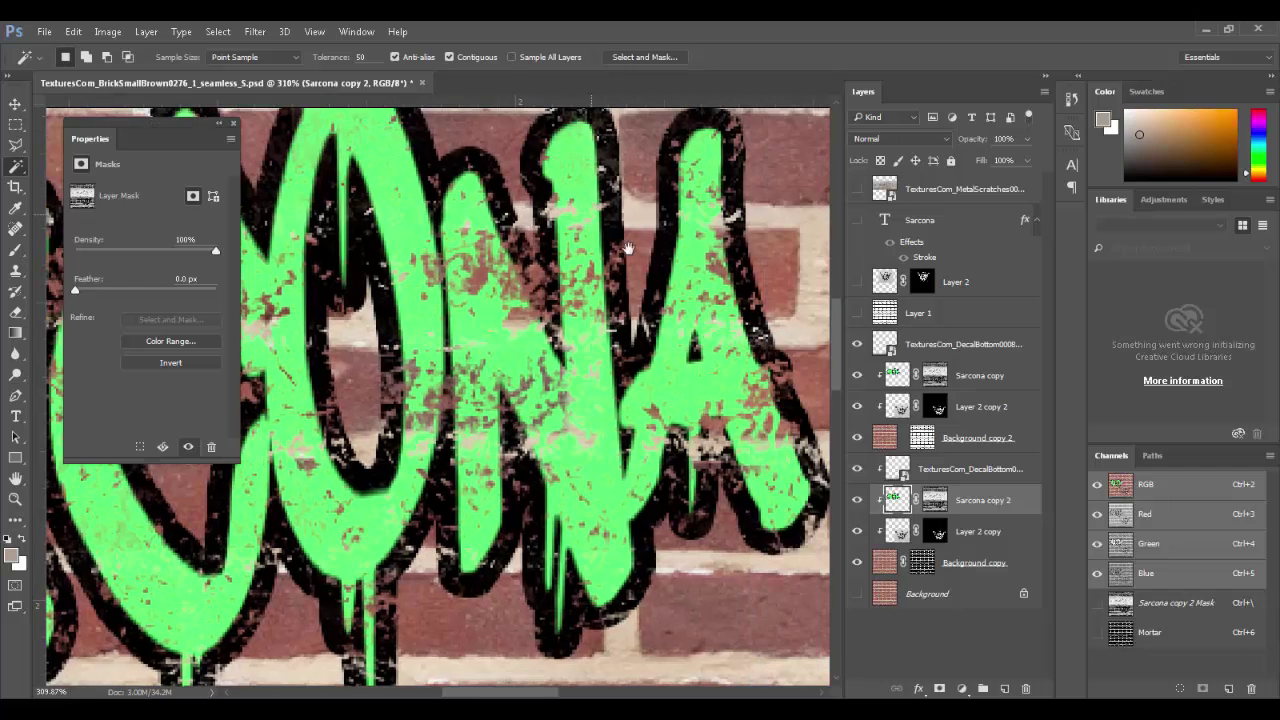
left_click(908, 140)
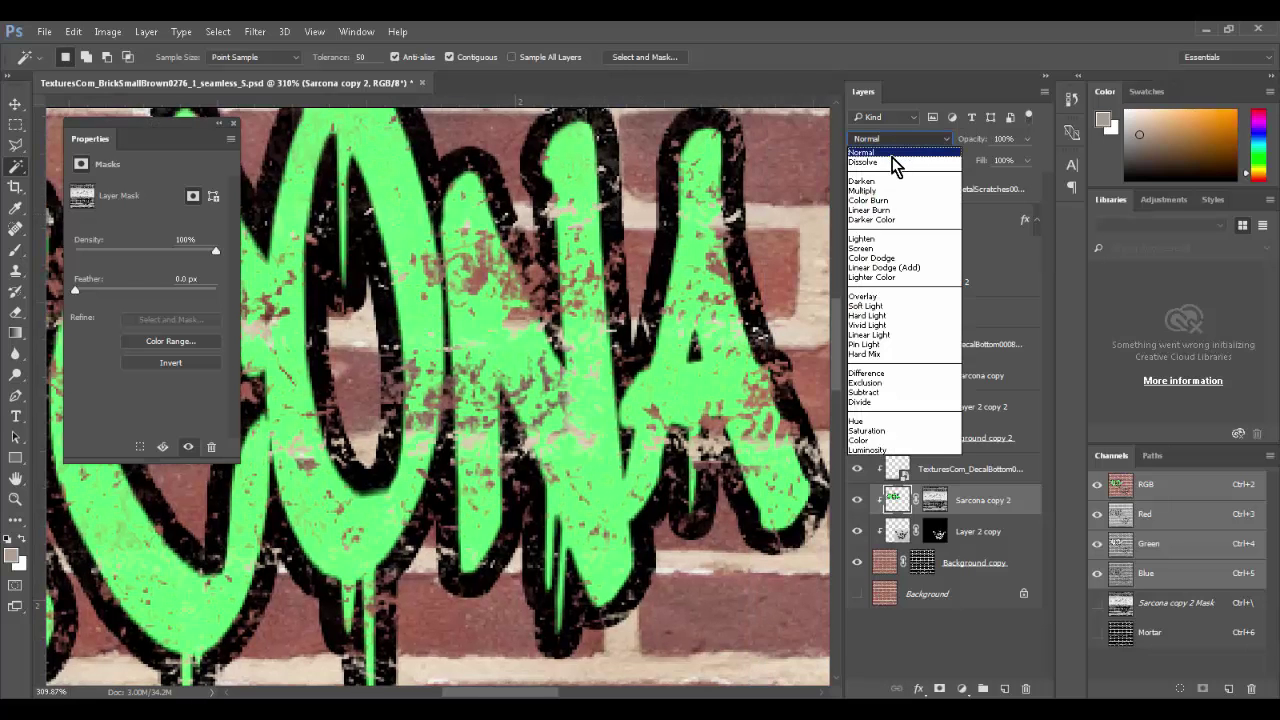
left_click(889, 158)
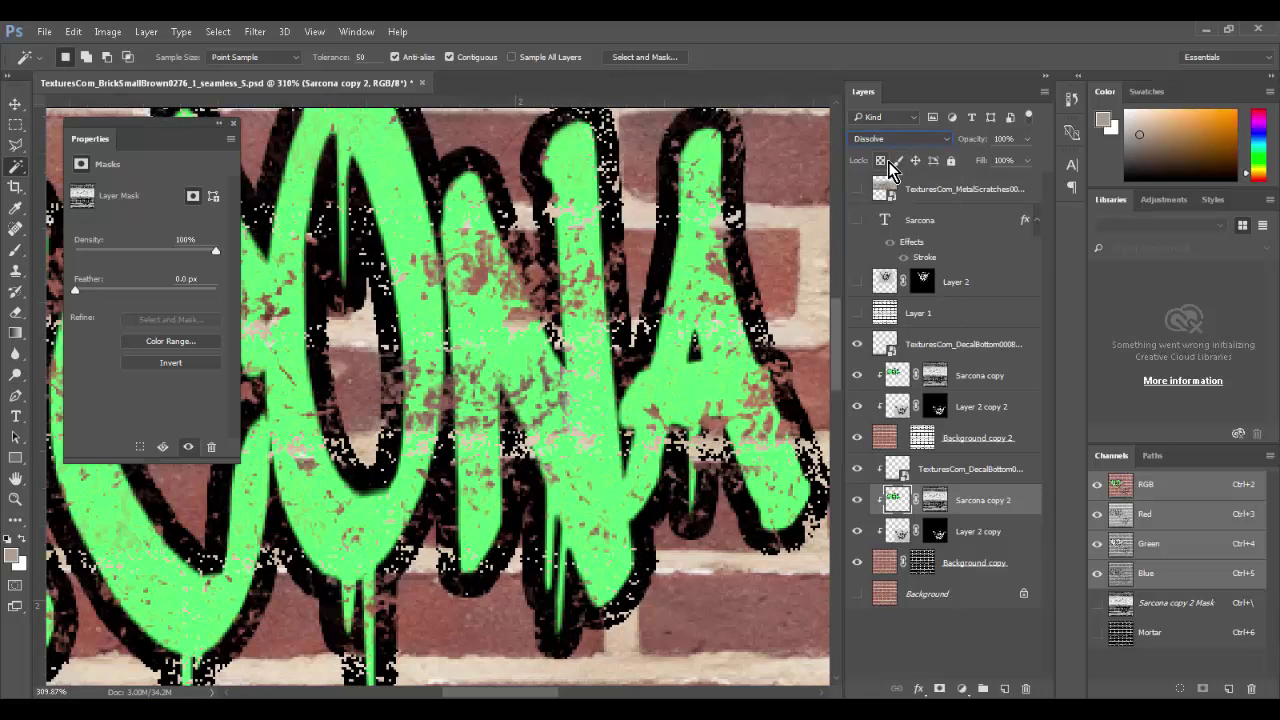
key("Down")
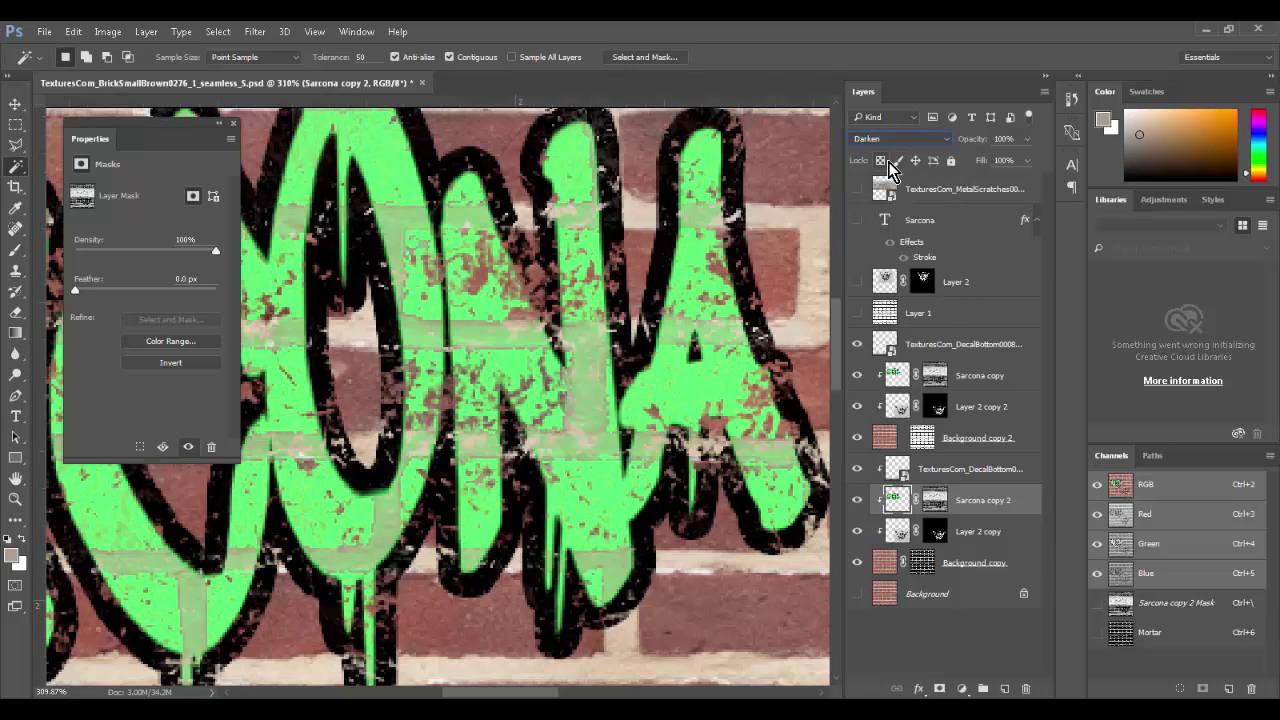
key("Down")
key("Down")
key("Down")
key("Down")
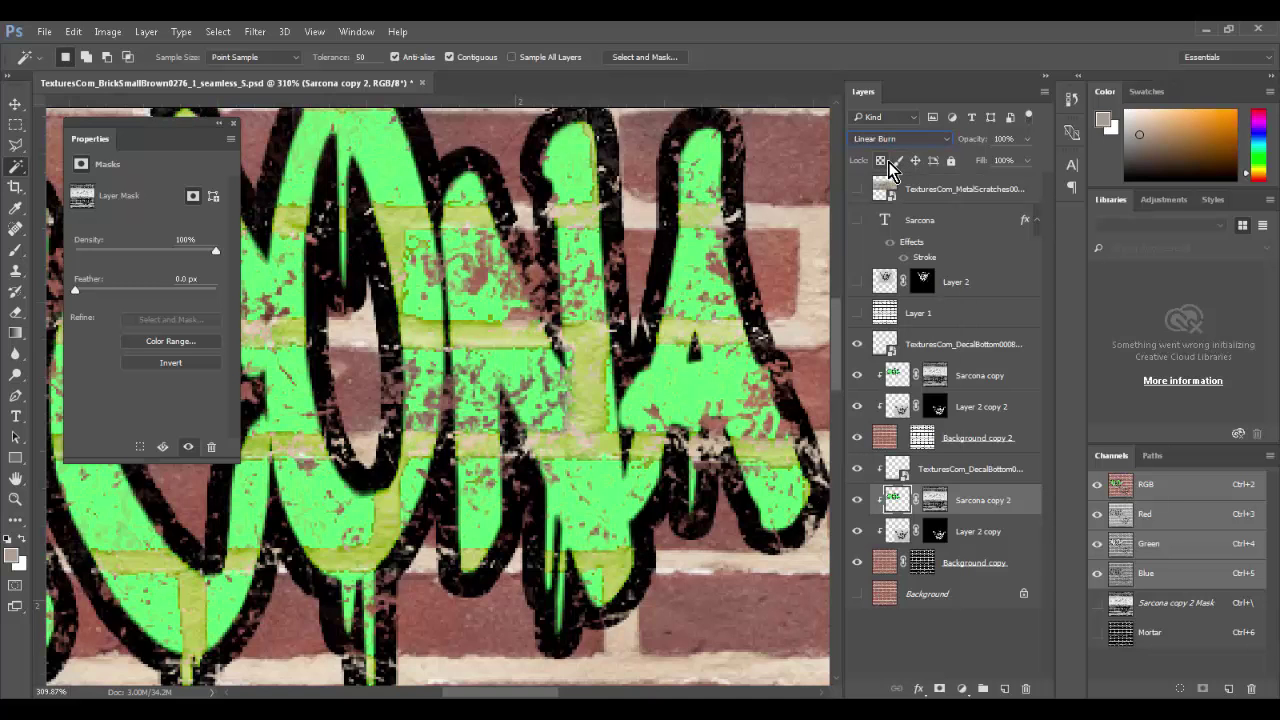
key("Down")
key("Down")
key("Down")
key("Down")
key("Down")
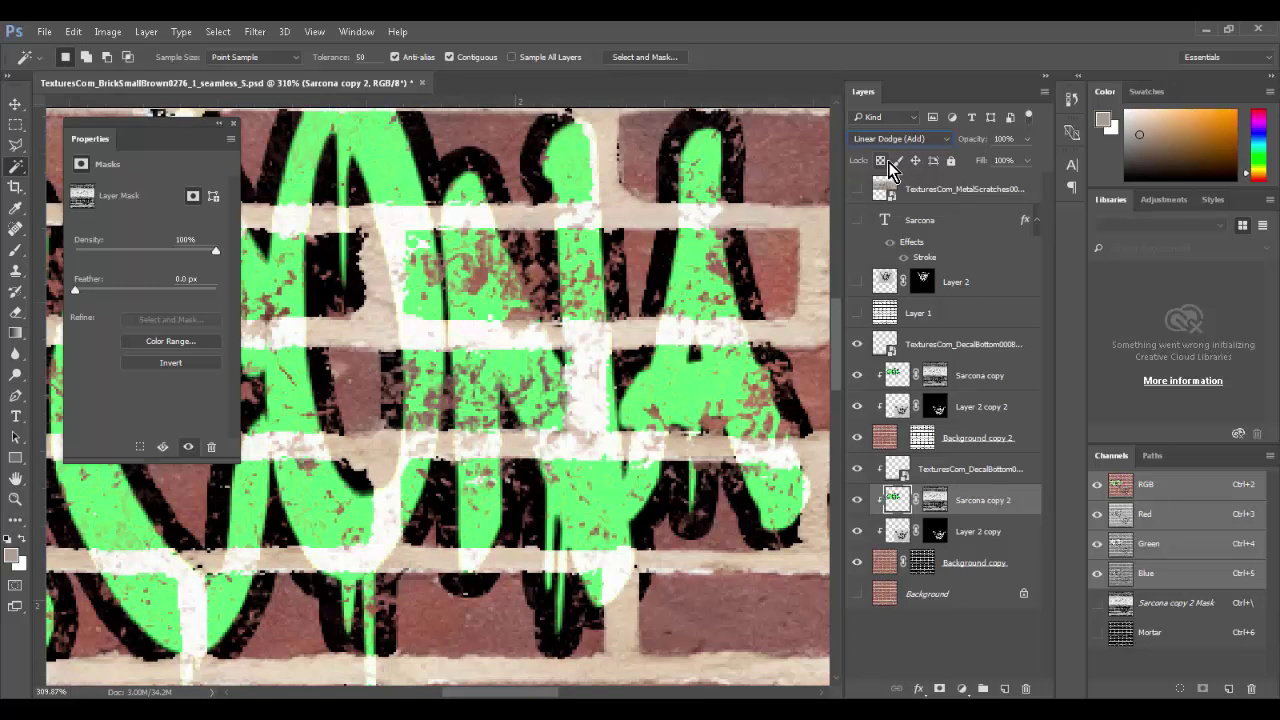
key("Down")
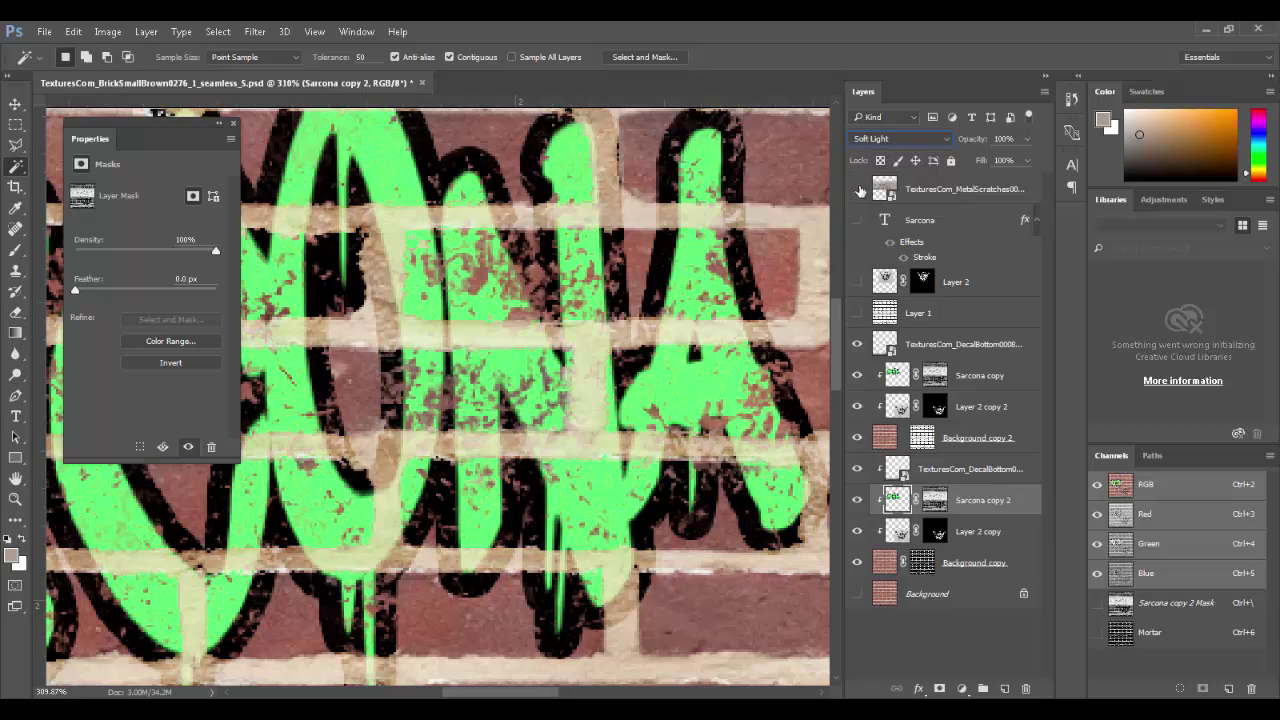
key("Down")
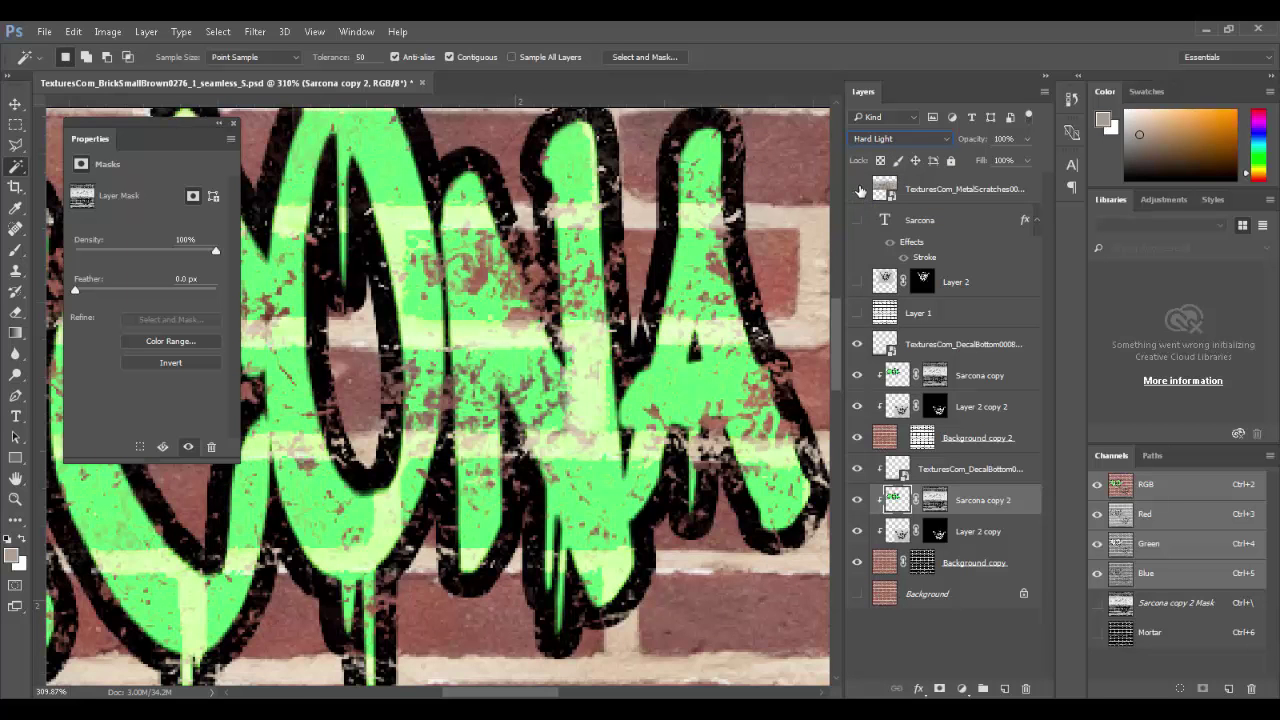
left_click(861, 190)
key("ctrl+0")
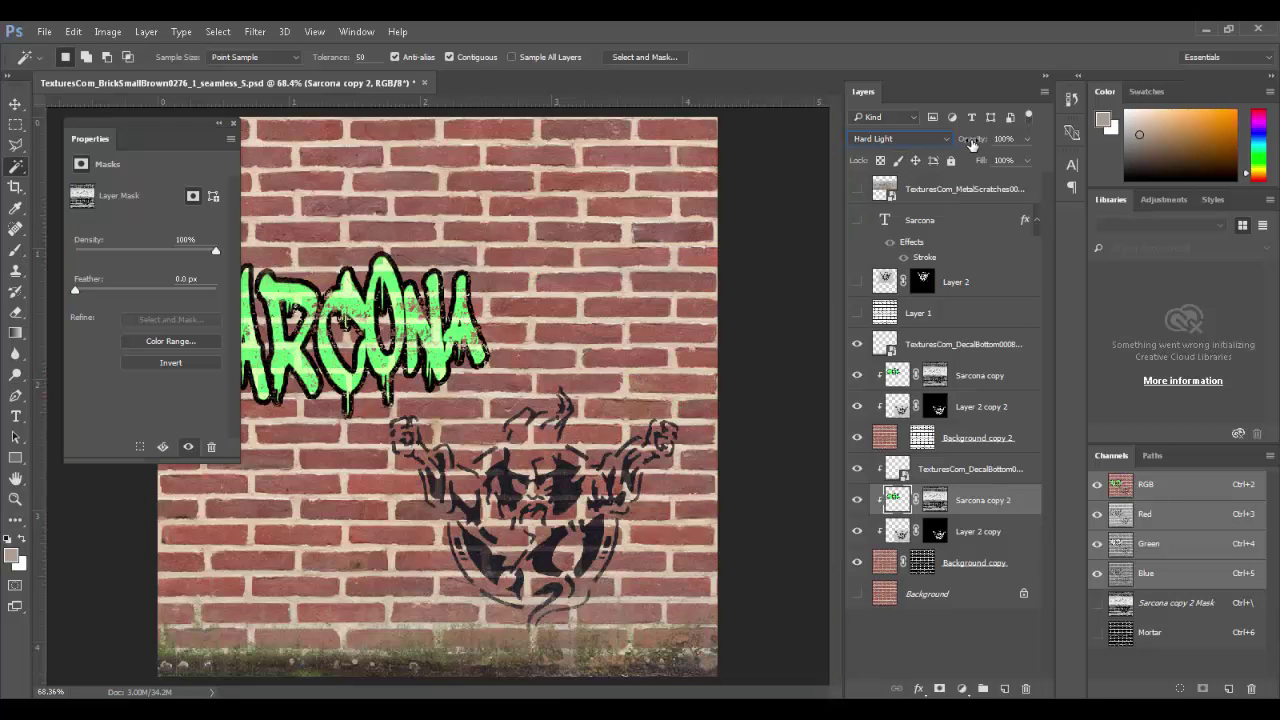
- Try the Multiply blend mode on Sarcona copy, undo it, and deselect the layer
left_click(897, 376)
left_click(905, 134)
left_click(895, 193)
key("ctrl+z")
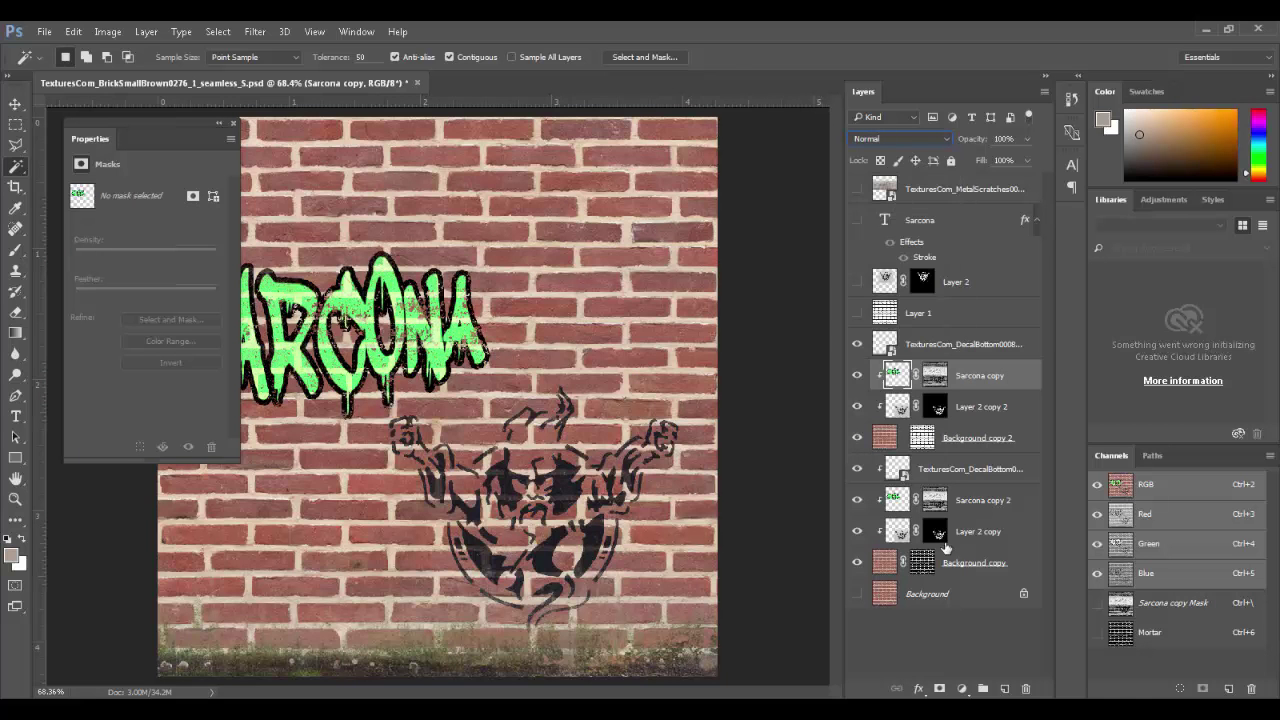
left_click(979, 640)
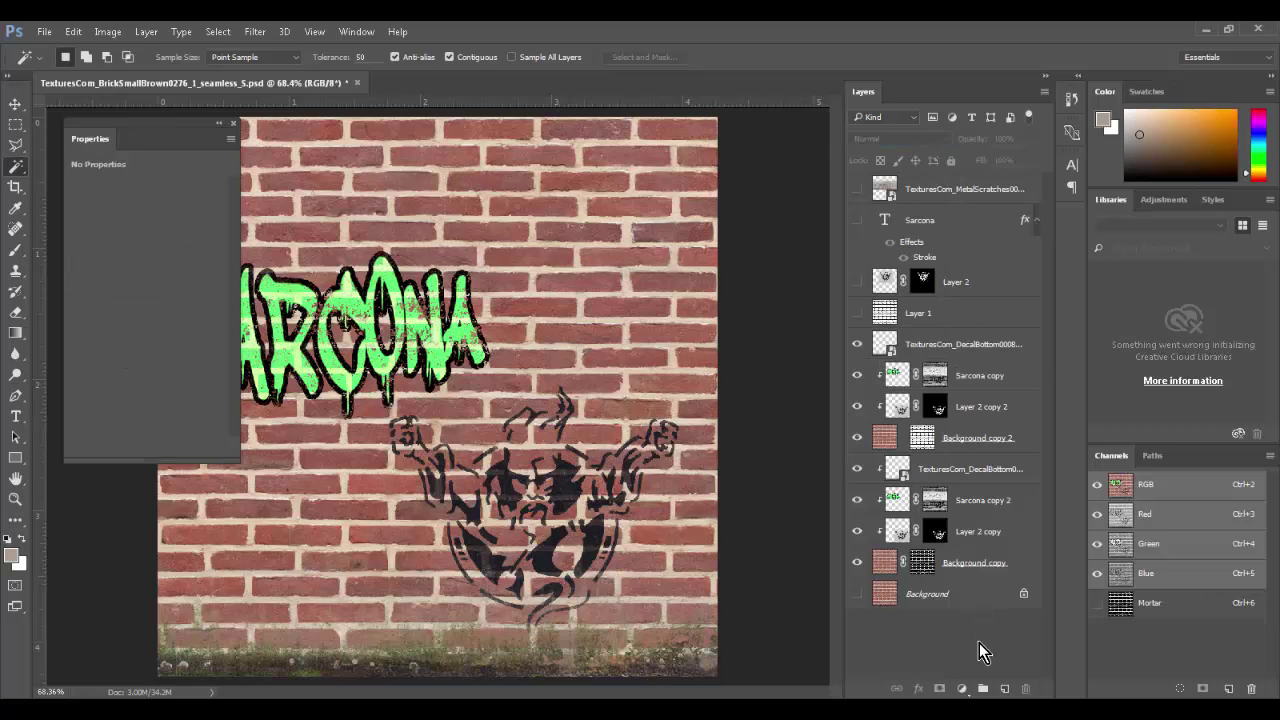
- Duplicate Sarcona copy 2 above Layer 2 and clip both DecalBottom layers to the lettering and background groups beneath them again
left_click(897, 377)
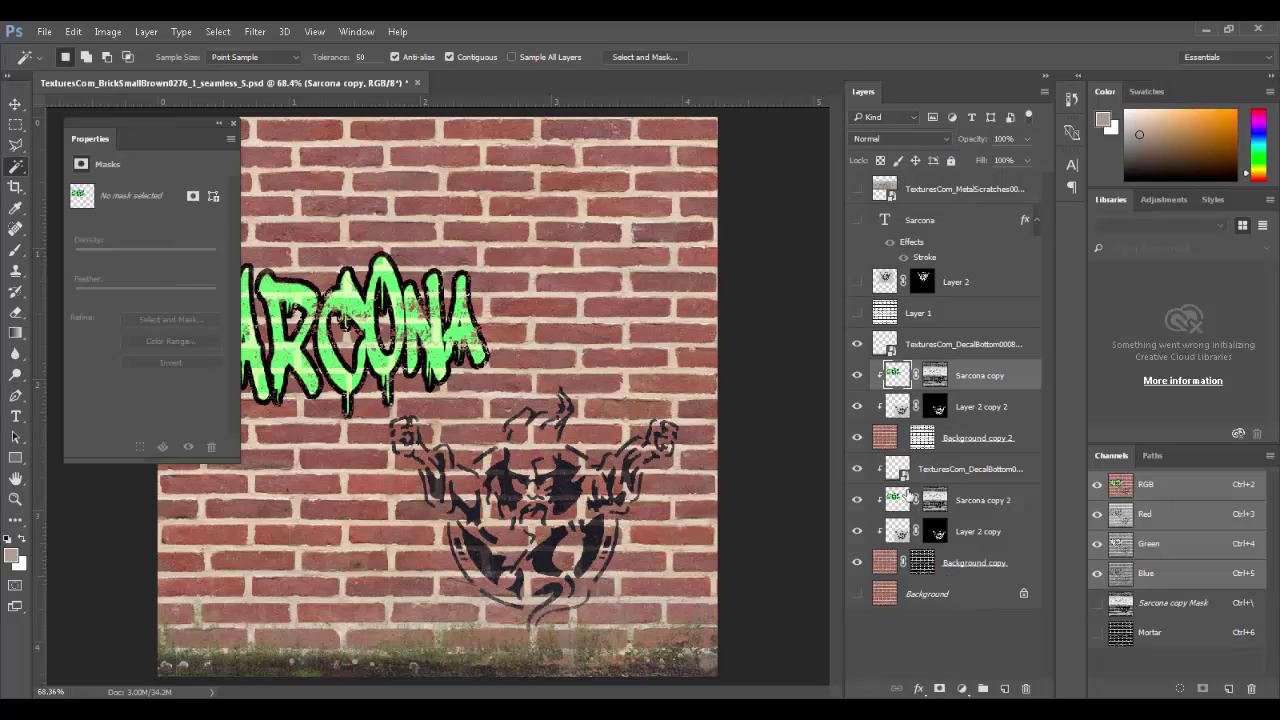
left_click_drag(897, 506, 897, 283)
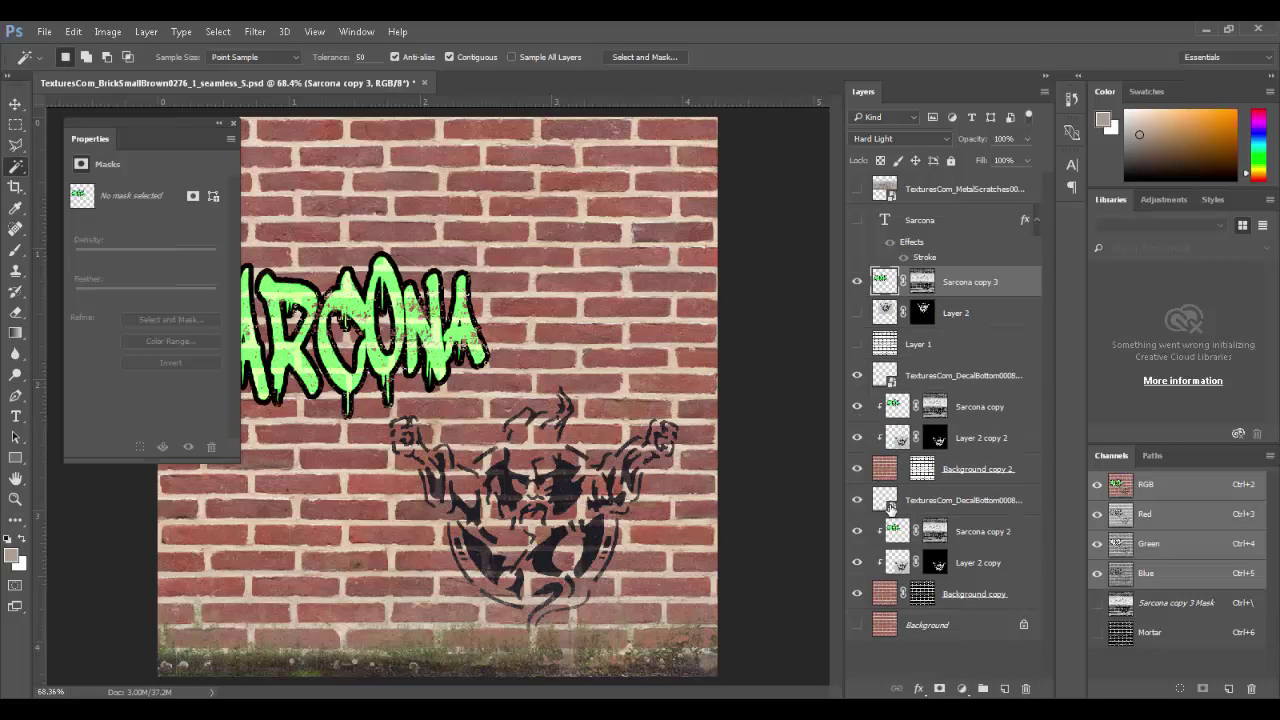
left_click(897, 513, "alt")
left_click(927, 508)
left_click(934, 563, "shift")
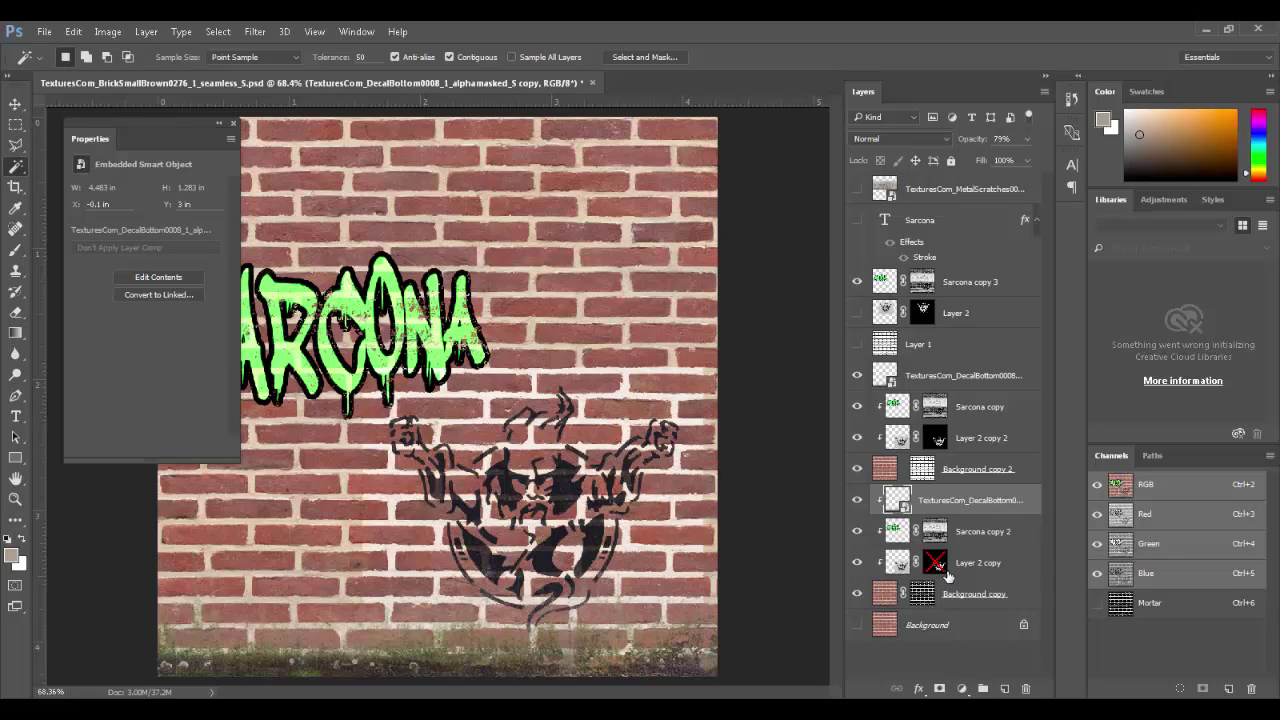
left_click(935, 570, "shift")
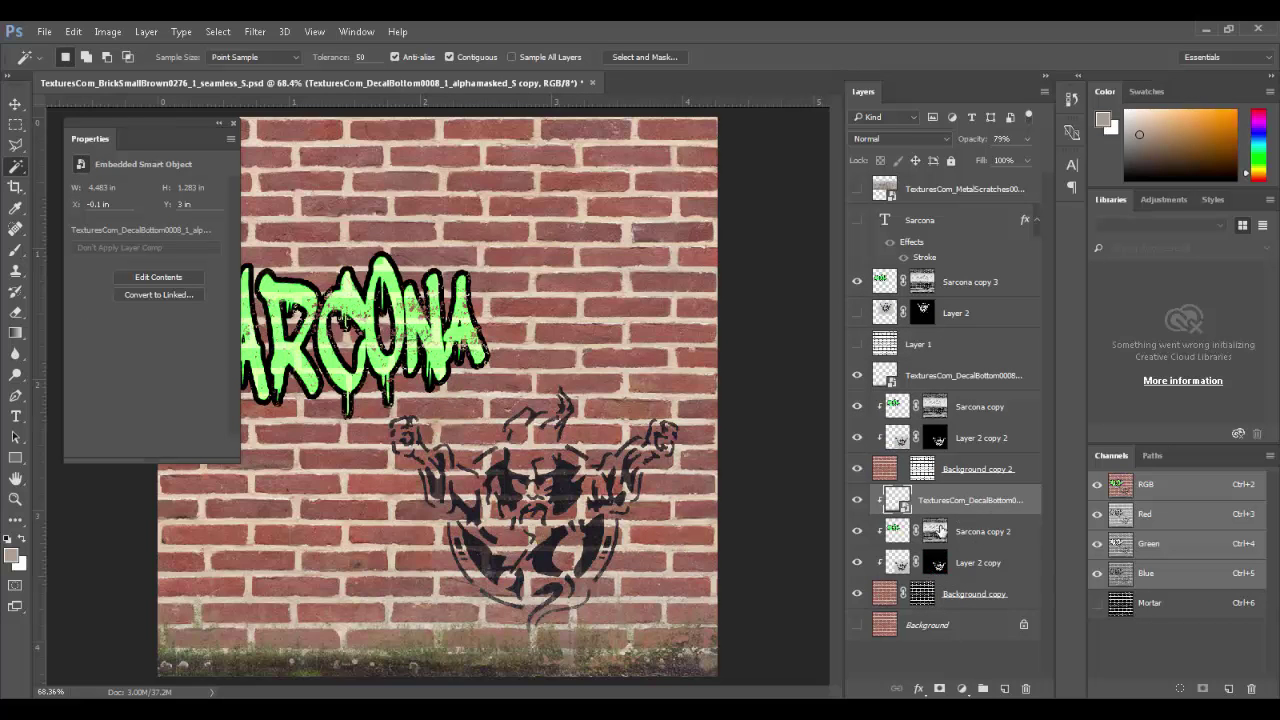
left_click(983, 566)
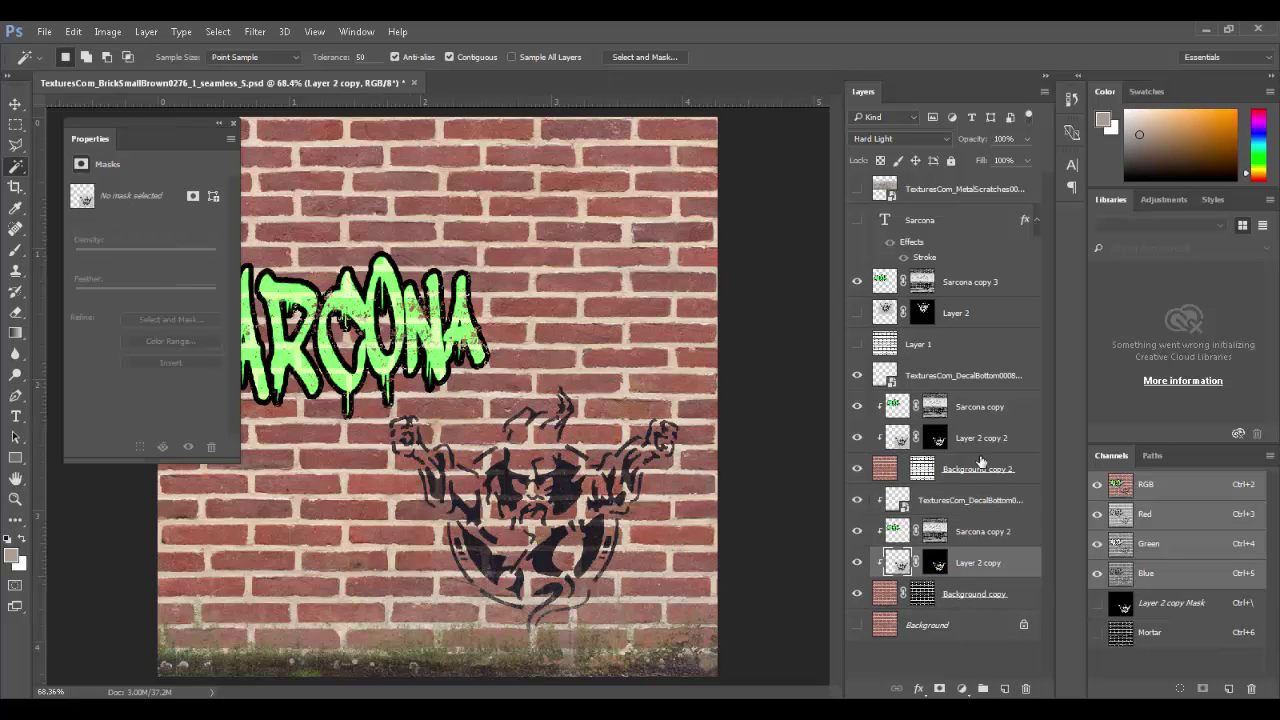
left_click(972, 380)
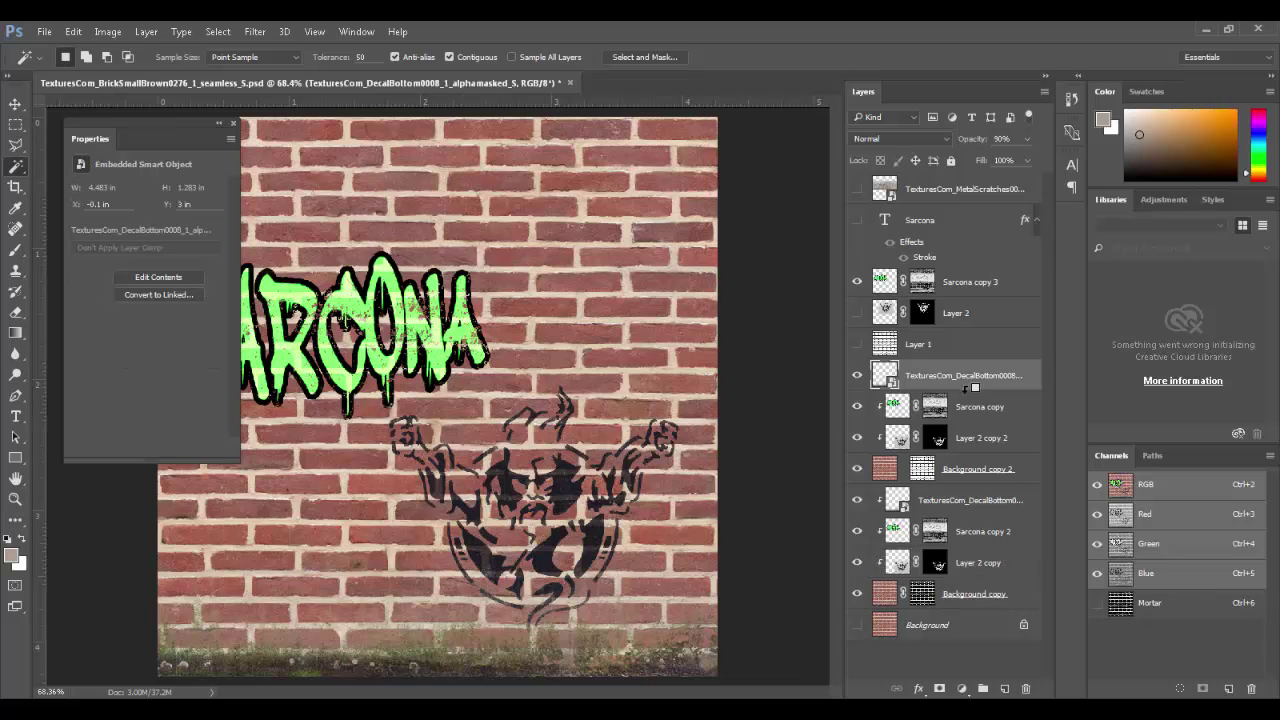
left_click(966, 389, "alt")
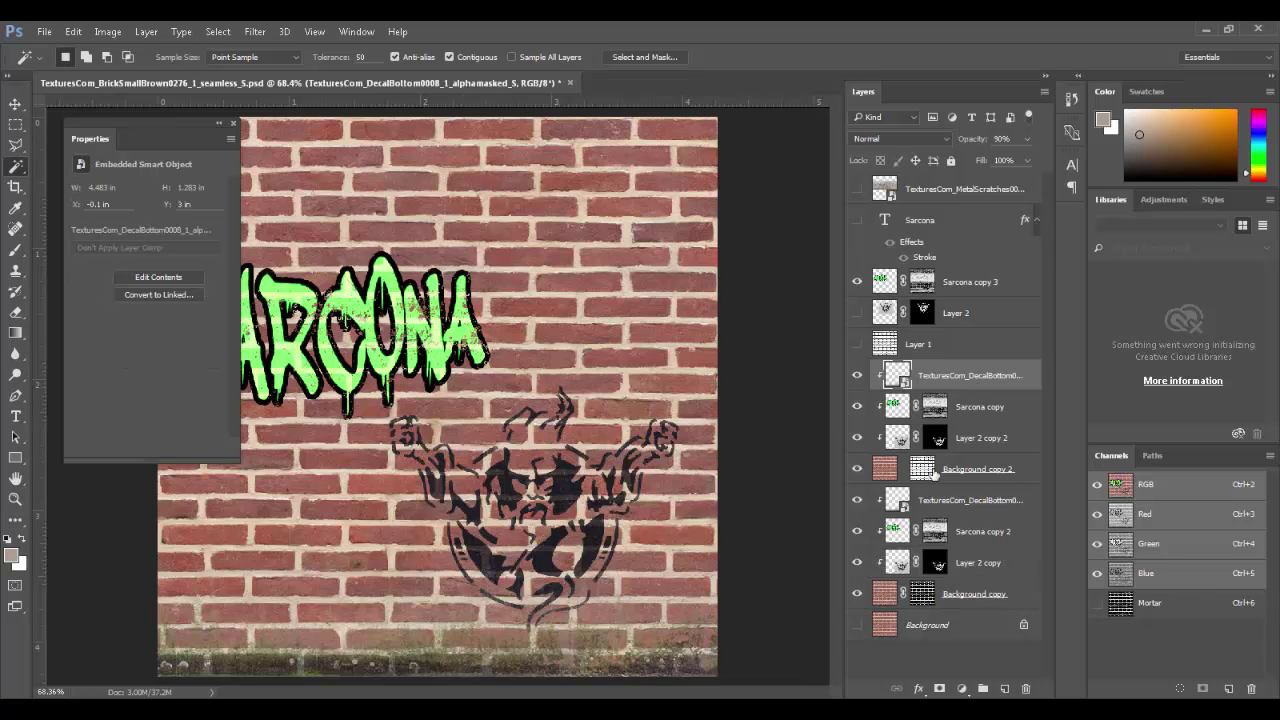
- Lower the opacity of Sarcona copy 3 to 89%, checking the effect on the lettering up close
left_click(1000, 280)
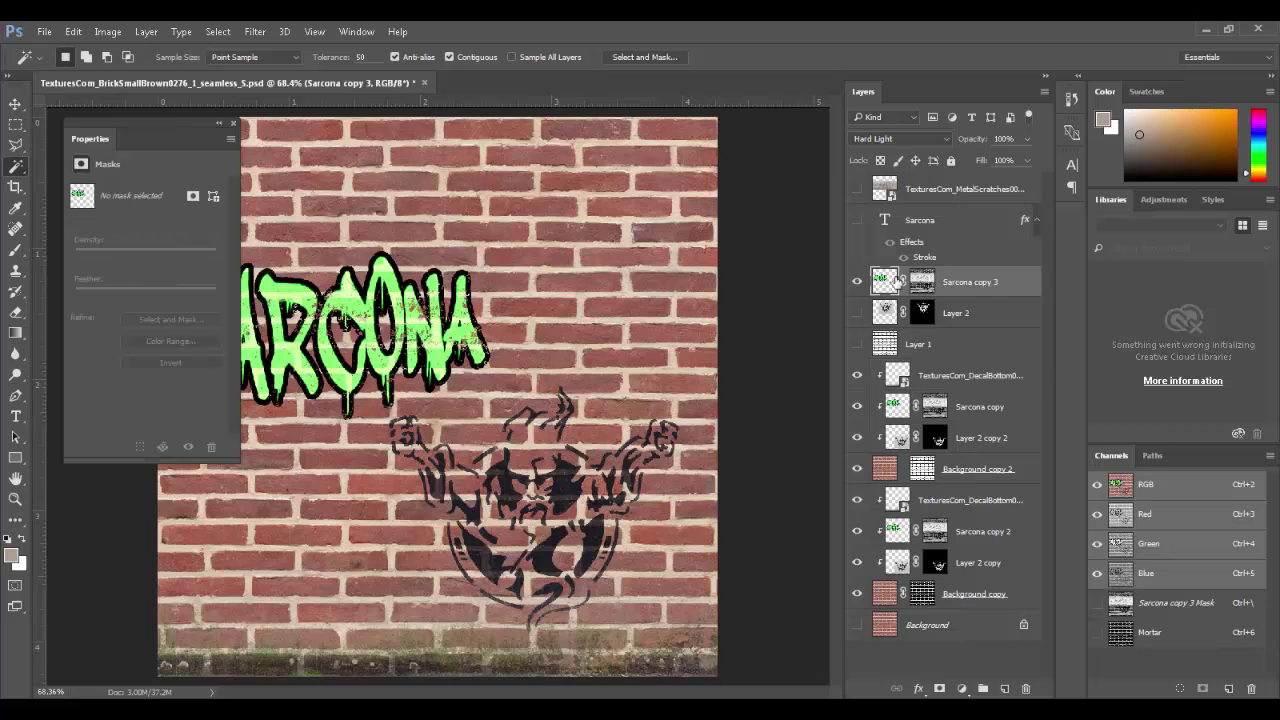
key("8")
left_click_drag(406, 262, 531, 399)
left_click_drag(470, 355, 802, 330)
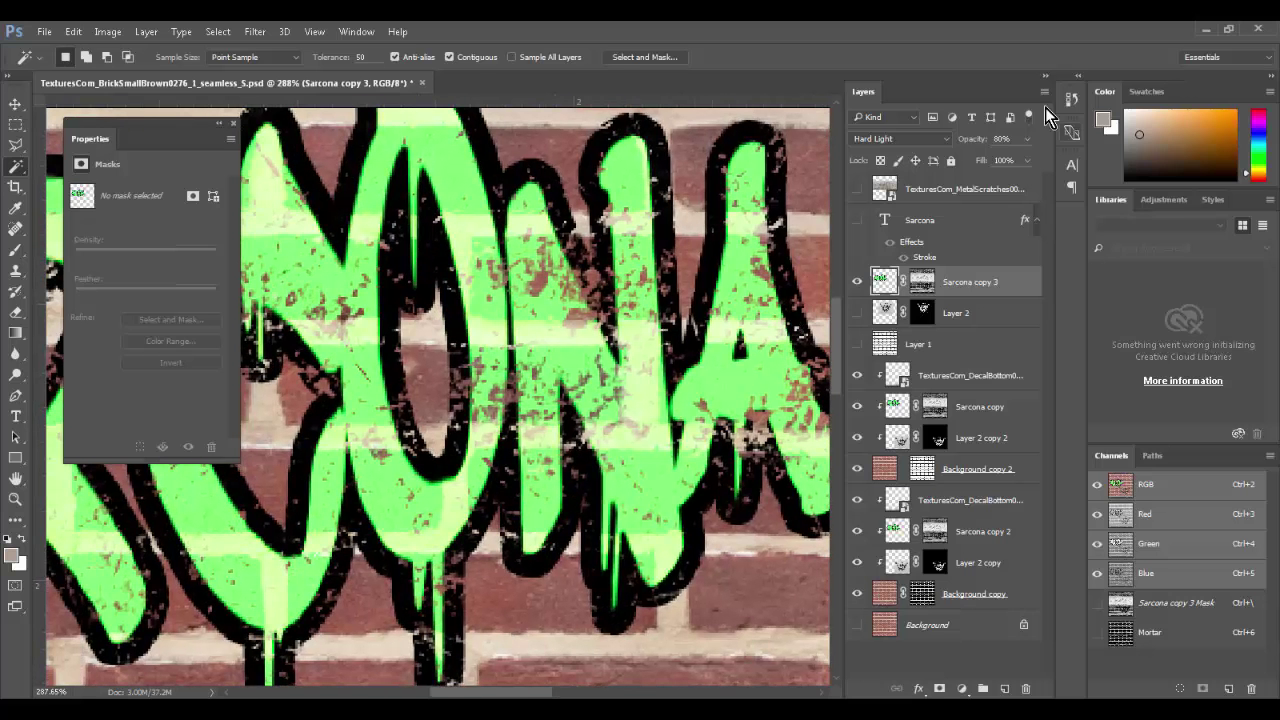
left_click_drag(975, 140, 1119, 146)
mouse_move(968, 144)
left_mouse_down()
mouse_move(1000, 143)
mouse_move(958, 141)
left_mouse_up()
key("ctrl+0")
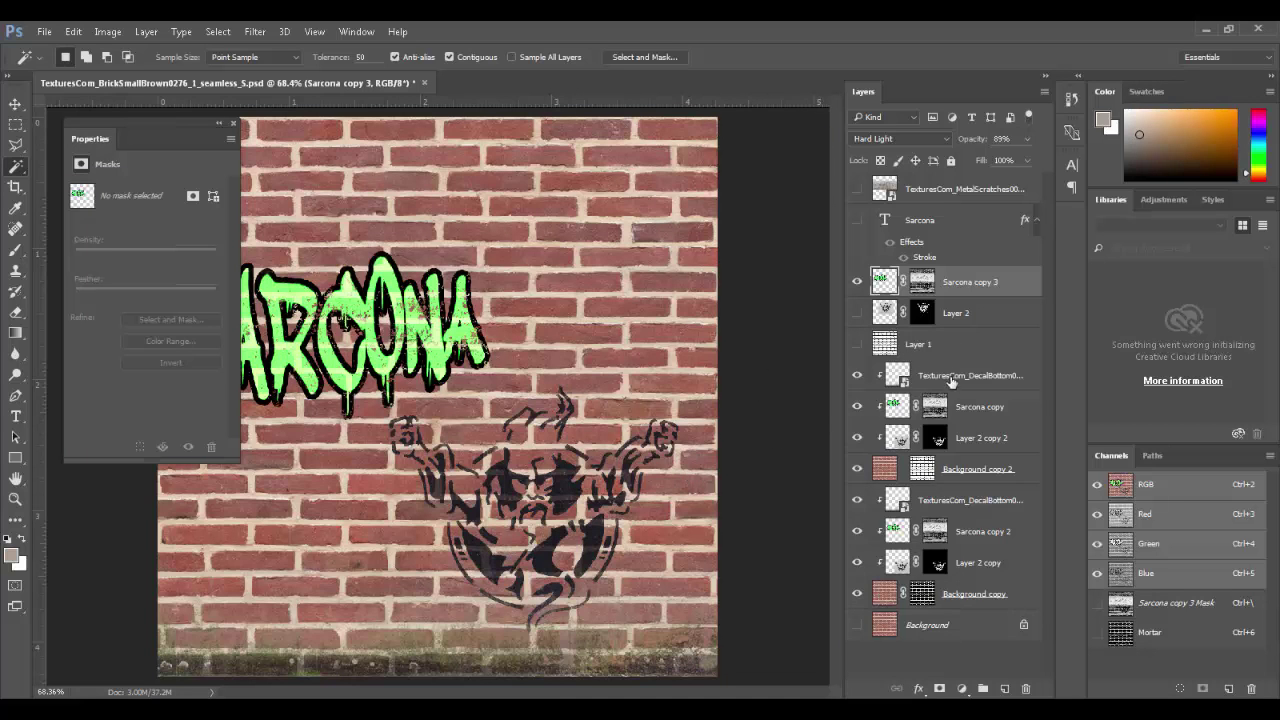
- Group the upper clipped set, from its DecalBottom layer down to Background copy 2, and name the group BrickGroup
left_click(989, 377)
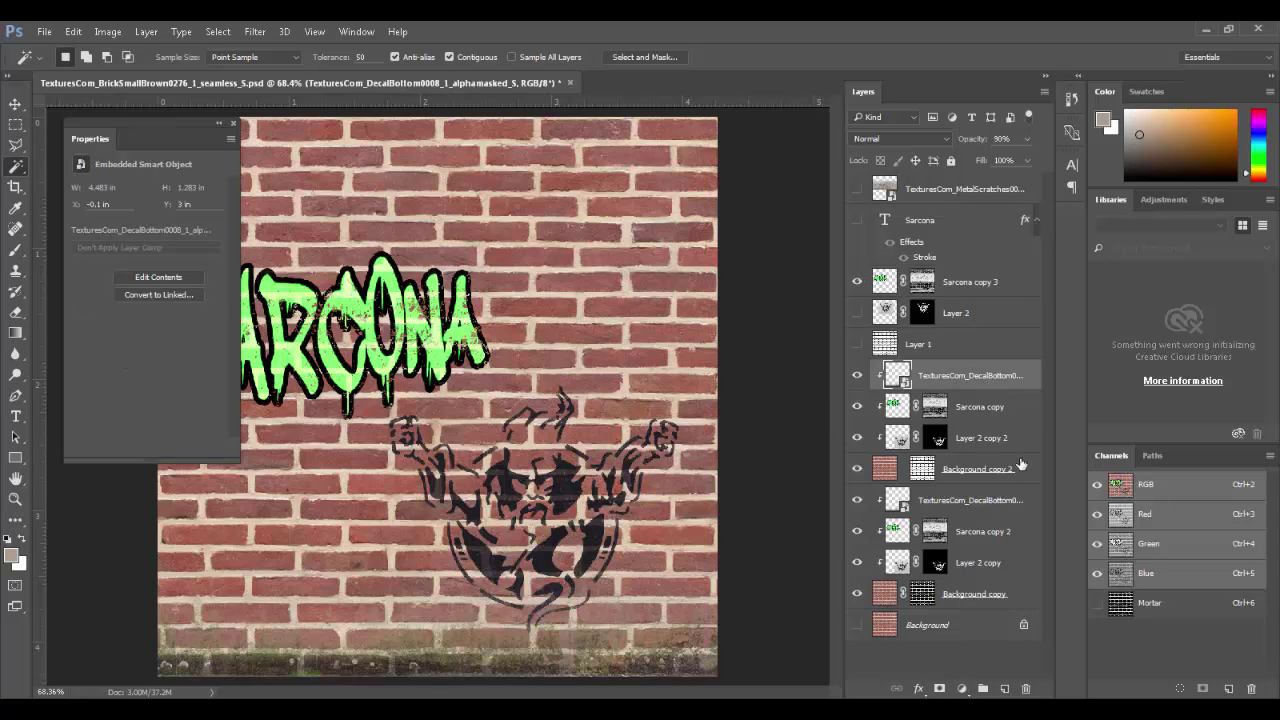
left_click(1023, 465, "shift")
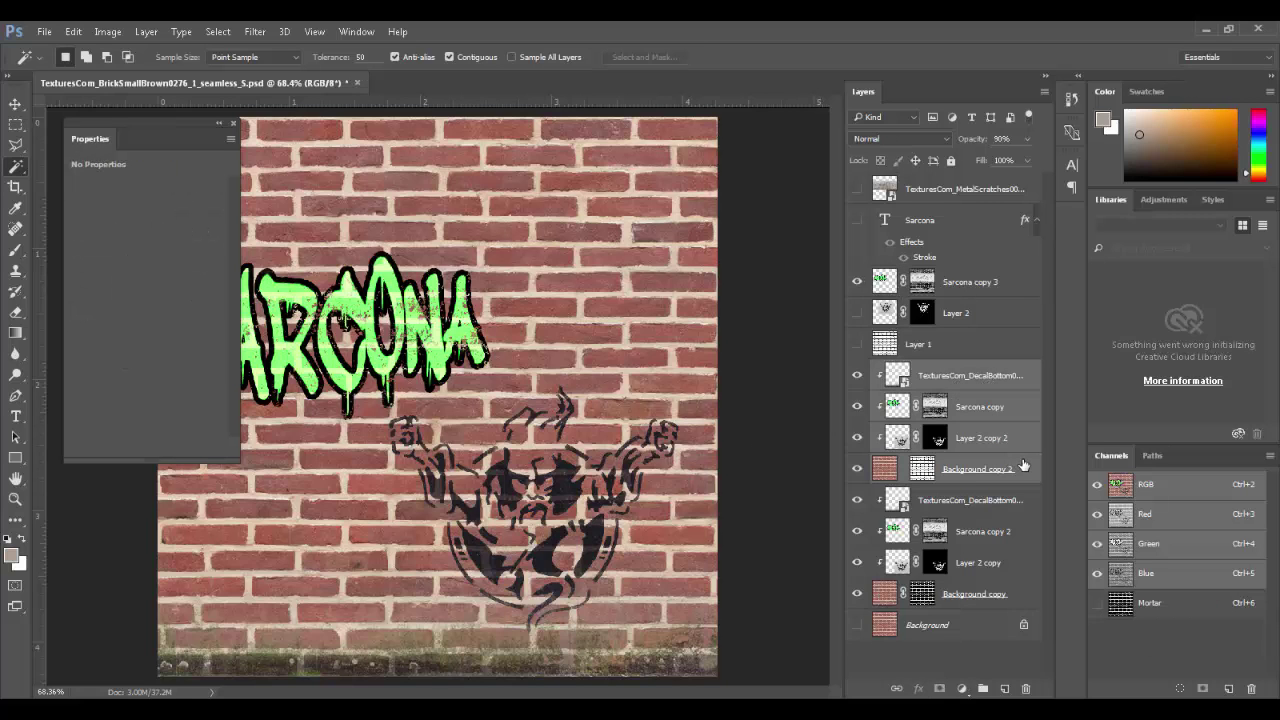
key("ctrl+g")
double_click(914, 372)
left_click(859, 371)
left_click(859, 371)
double_click(913, 369)
type("BrickGroup")
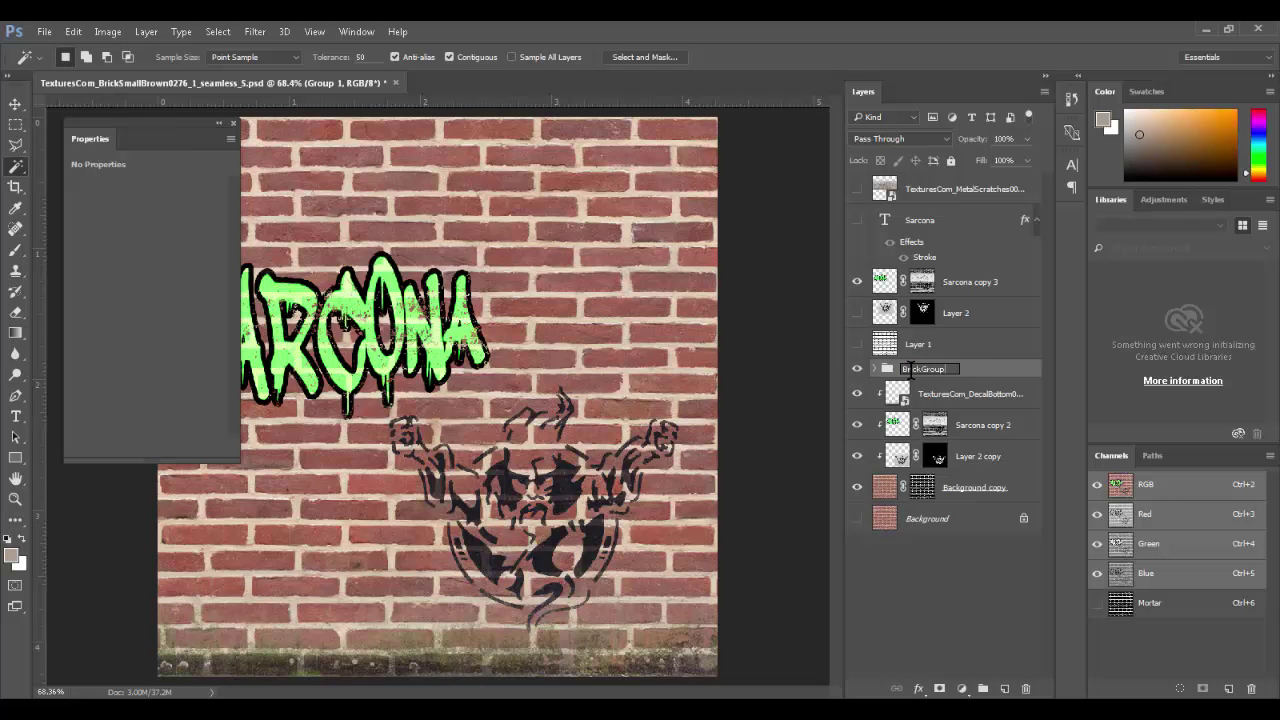
key("Return")
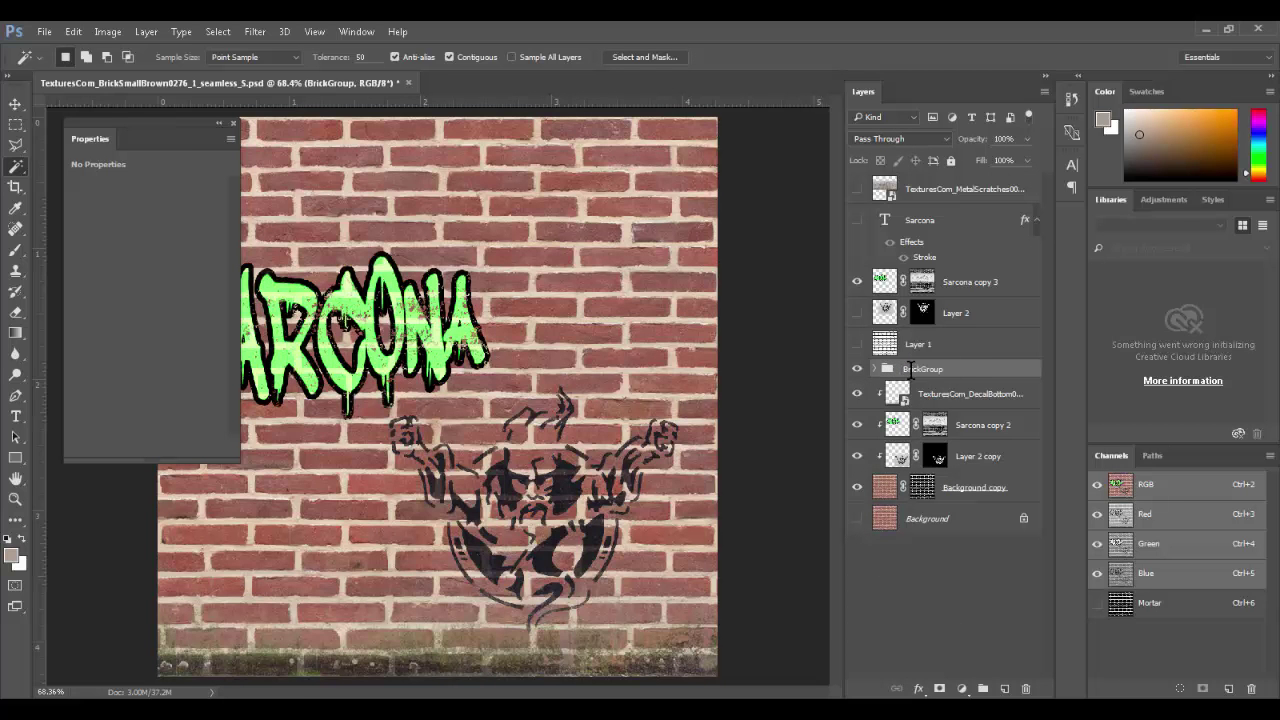
- Group the remaining clipped set, from its DecalBottom layer down to Background copy, and name the group Mortar
left_click(965, 394)
left_click(977, 487, "shift")
key("ctrl+g")
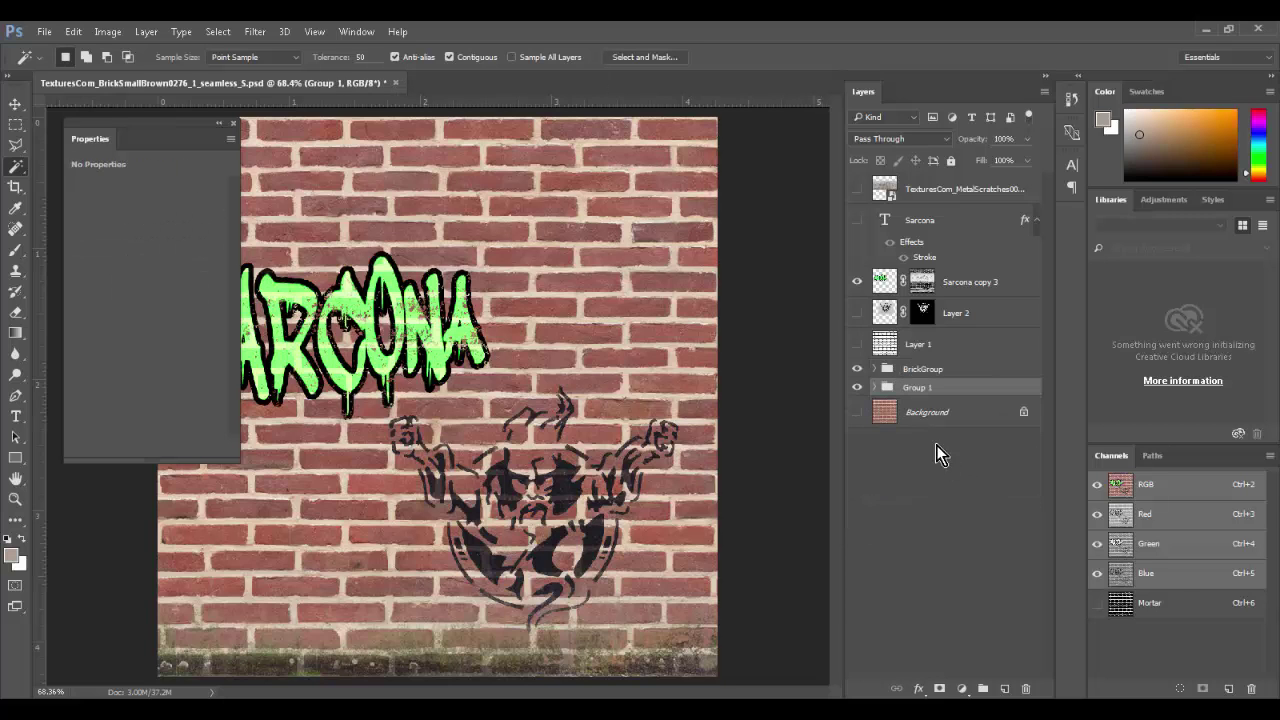
double_click(918, 387)
type("Mortar")
key("Return")
- Group Layer 1, Layer 2, the Sarcona text and the MetalScratches layer as Extra, and move the group below Mortar
left_click(970, 316)
left_click(975, 350, "shift")
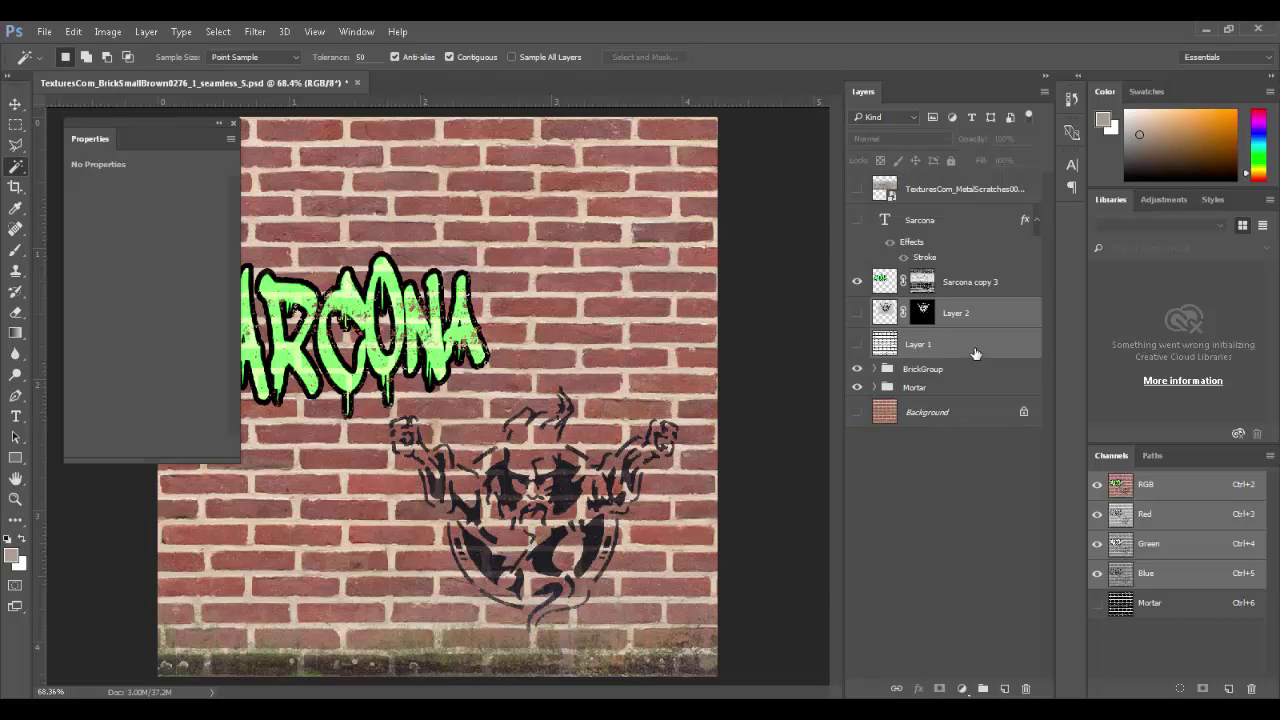
left_click(950, 195, "ctrl")
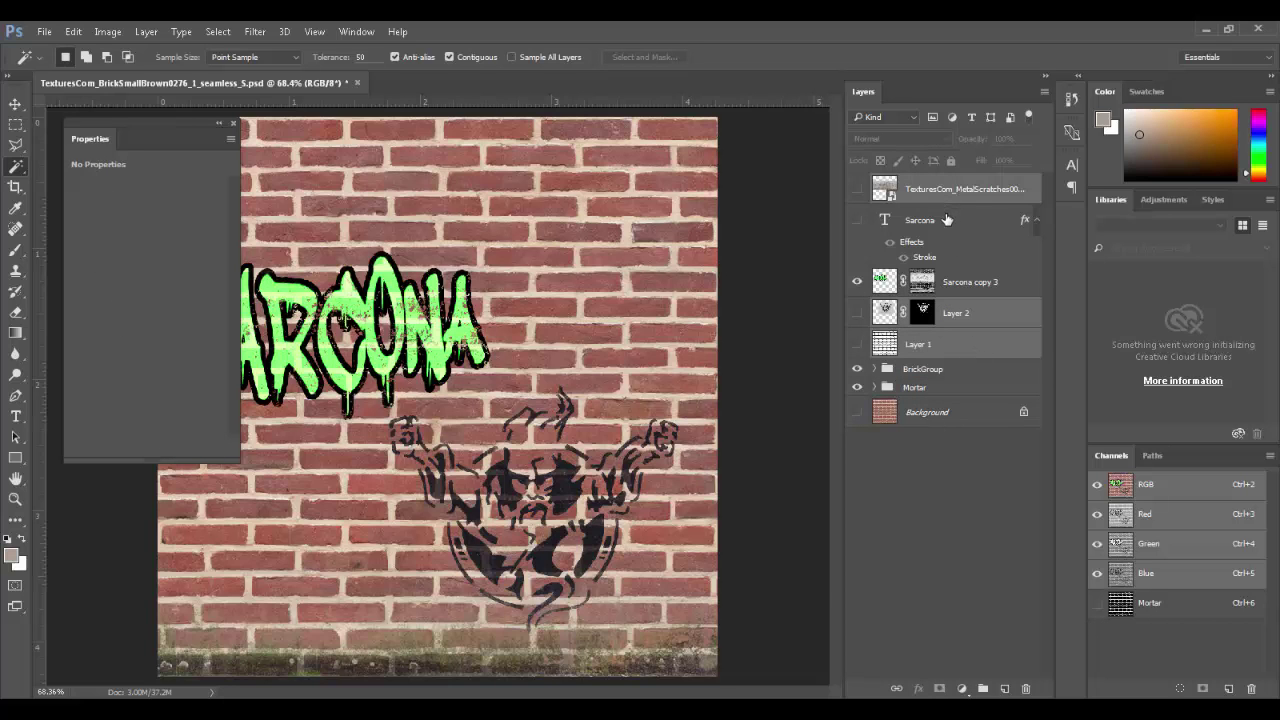
left_click(947, 219, "ctrl")
key("ctrl+g")
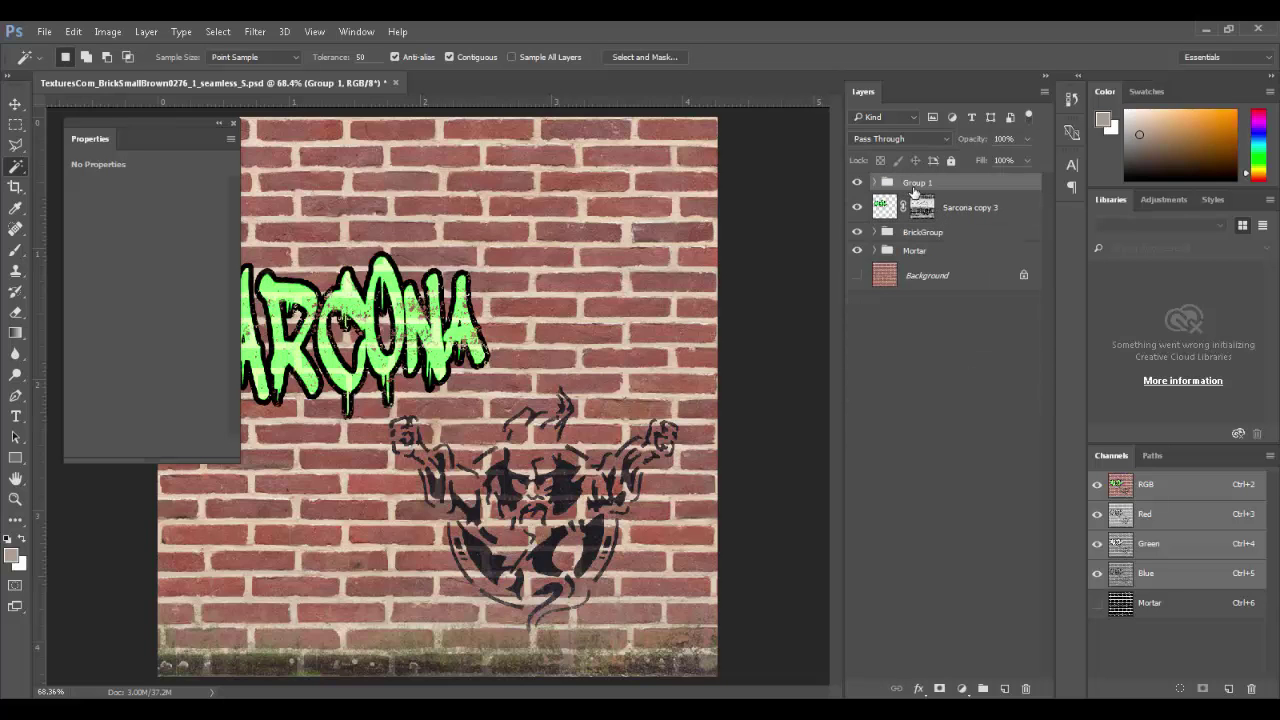
double_click(915, 184)
type("Extra")
key("Return")
left_click_drag(905, 188, 915, 262)
- Rename the Sarcona copy 3 layer as Word, check its visibility, and deselect all layers
double_click(980, 190)
type("Word")
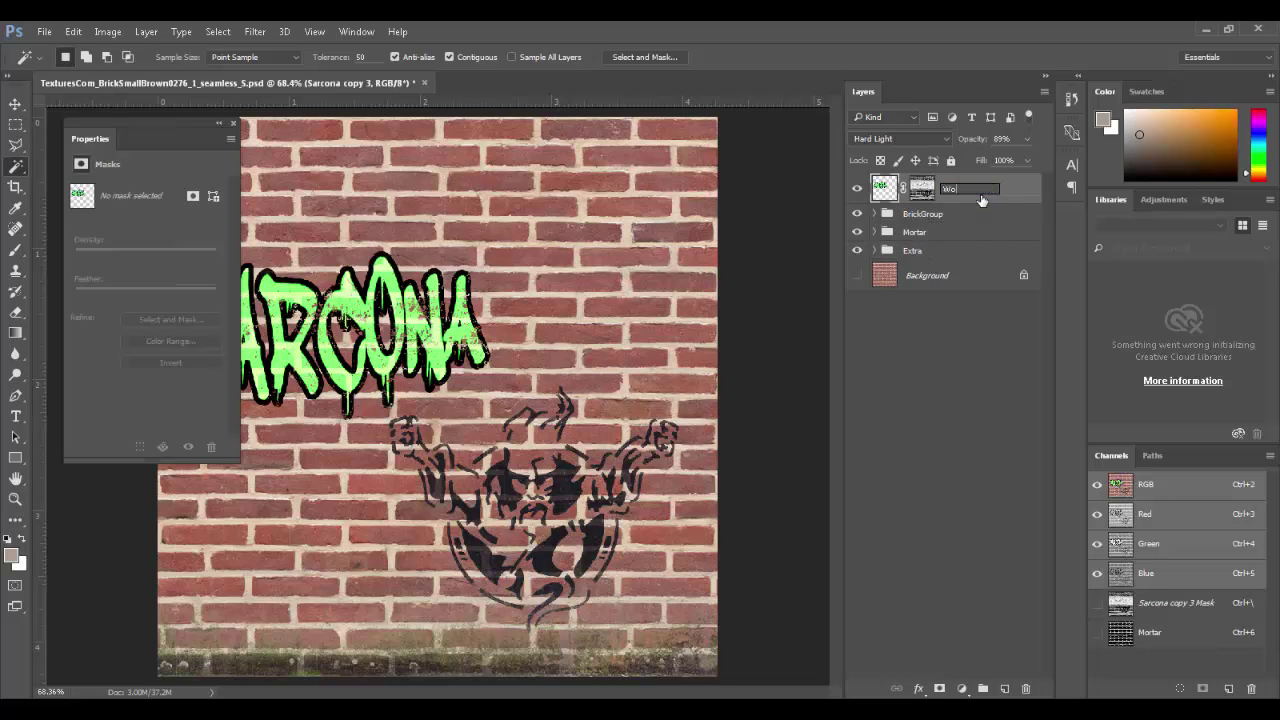
key("Return")
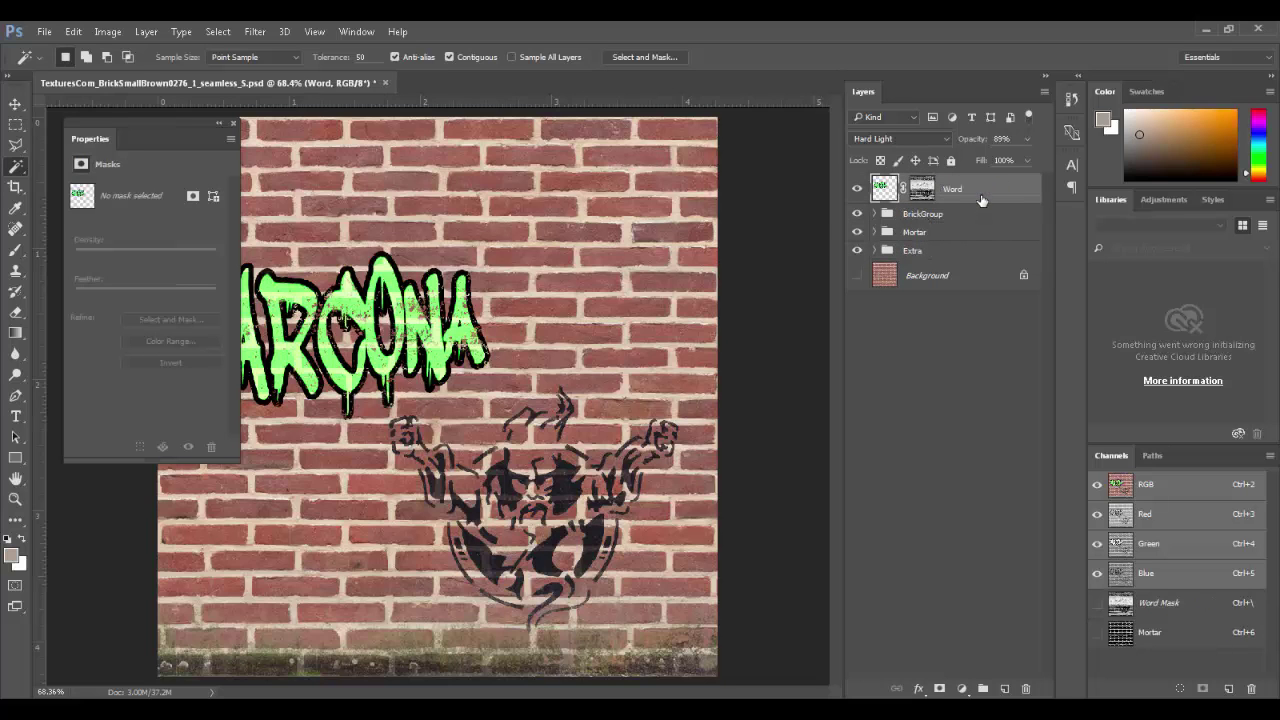
left_click(857, 189)
left_click(980, 378)
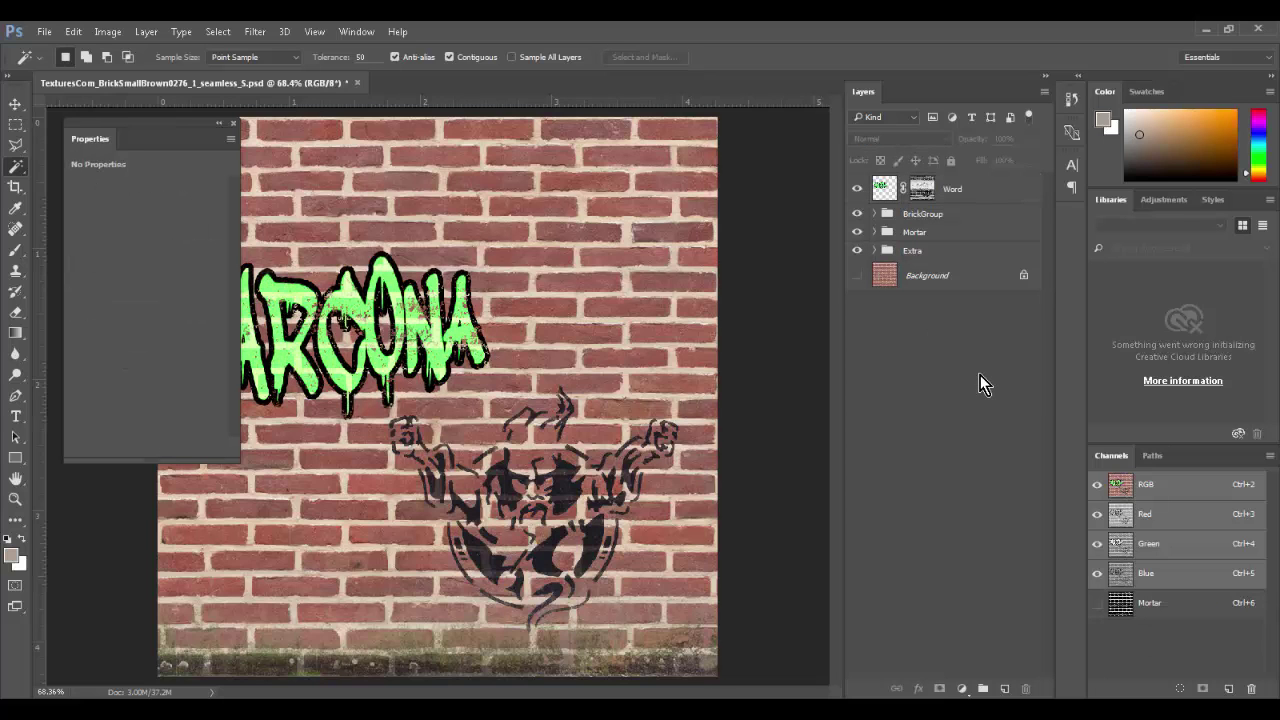
- Save the artwork as a Targa file named Brick_Color in the source folder
key("ctrl+shift+s")
left_click(612, 423)
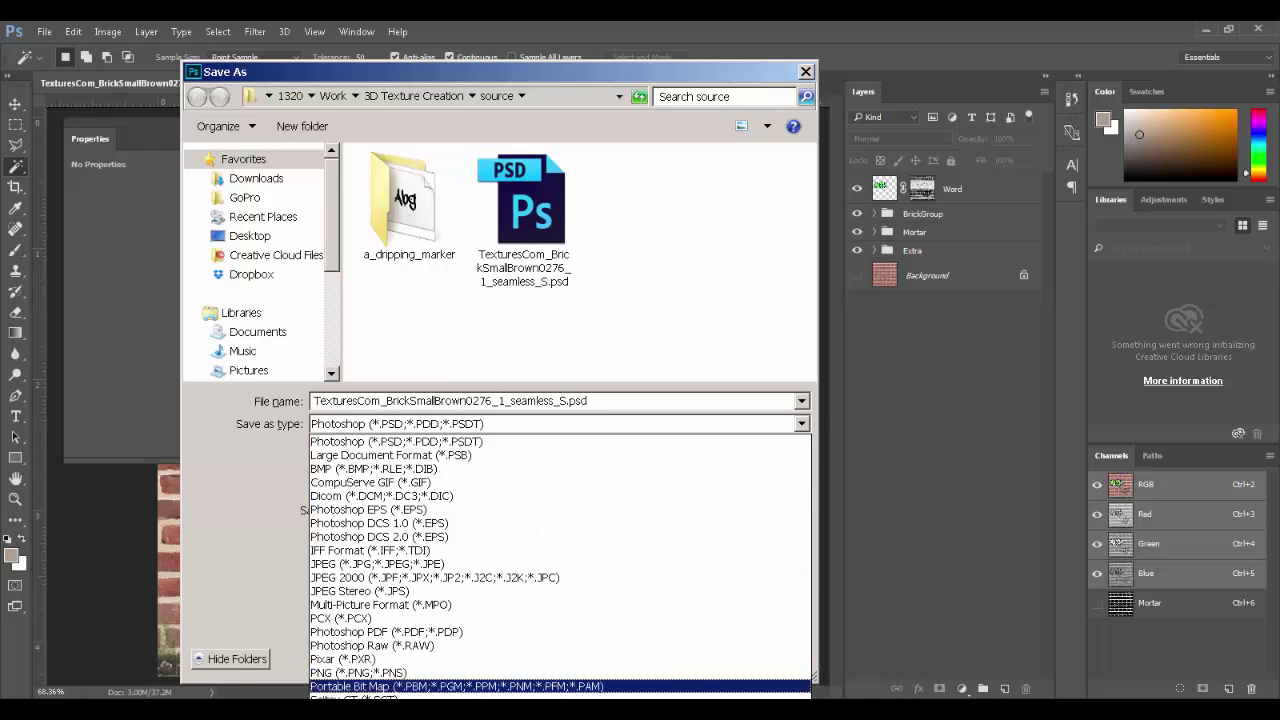
left_click(470, 712)
left_click(447, 401)
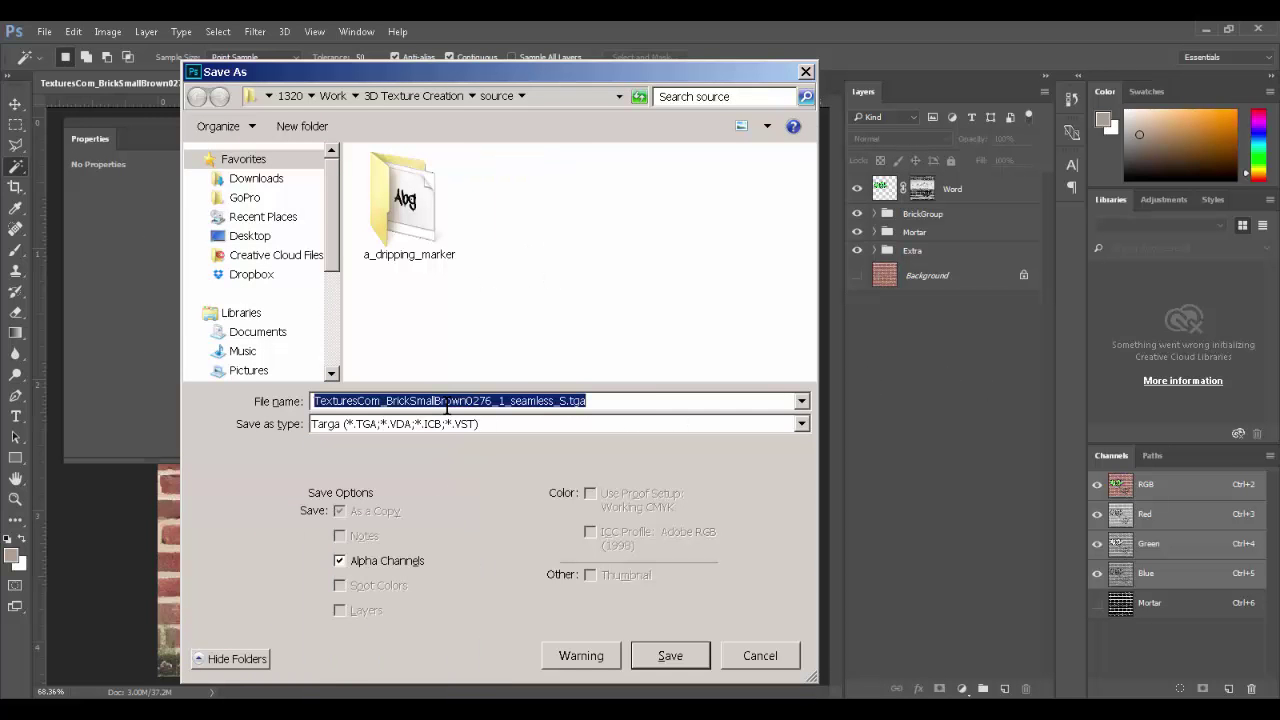
type("Brick_Color")
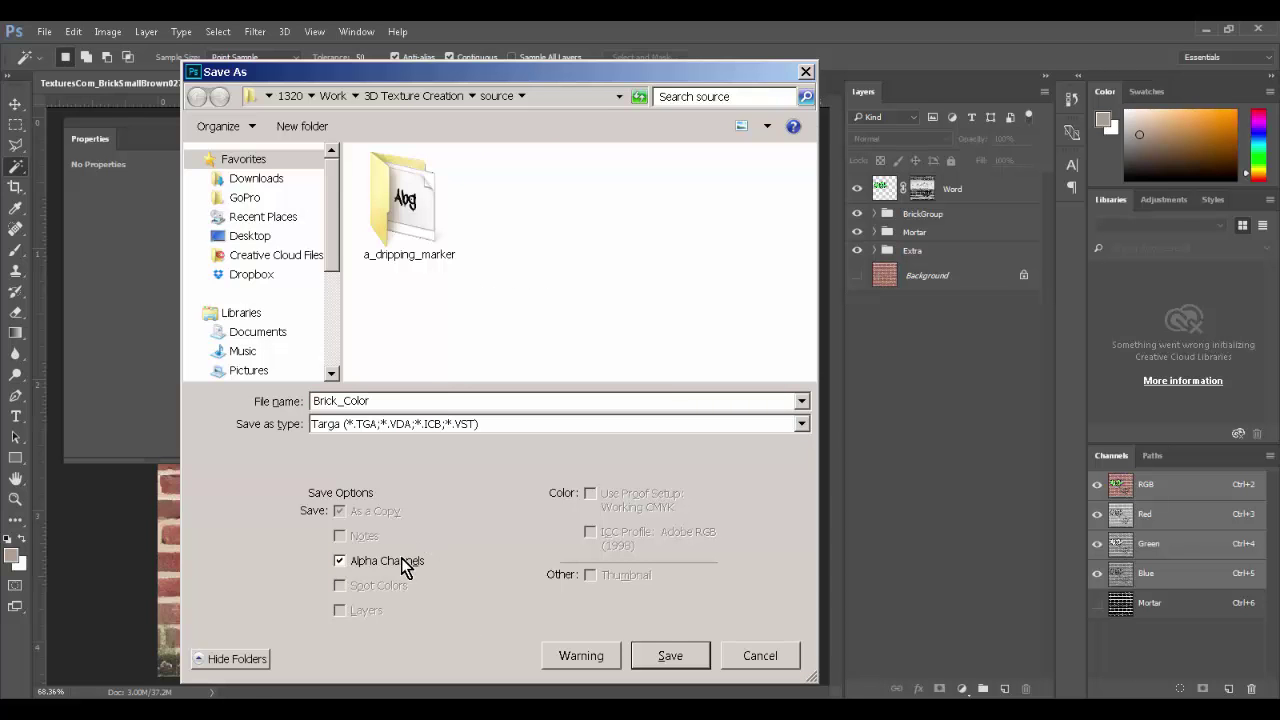
left_click(688, 653)
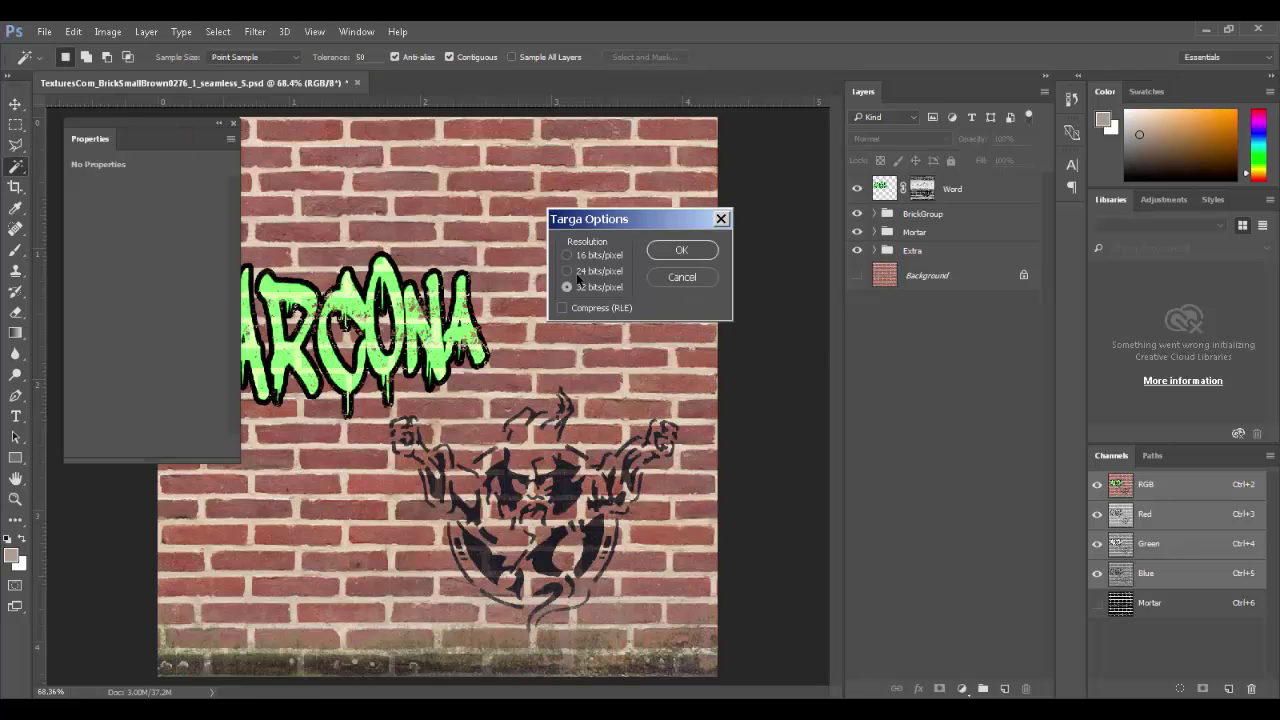
left_click(681, 253)
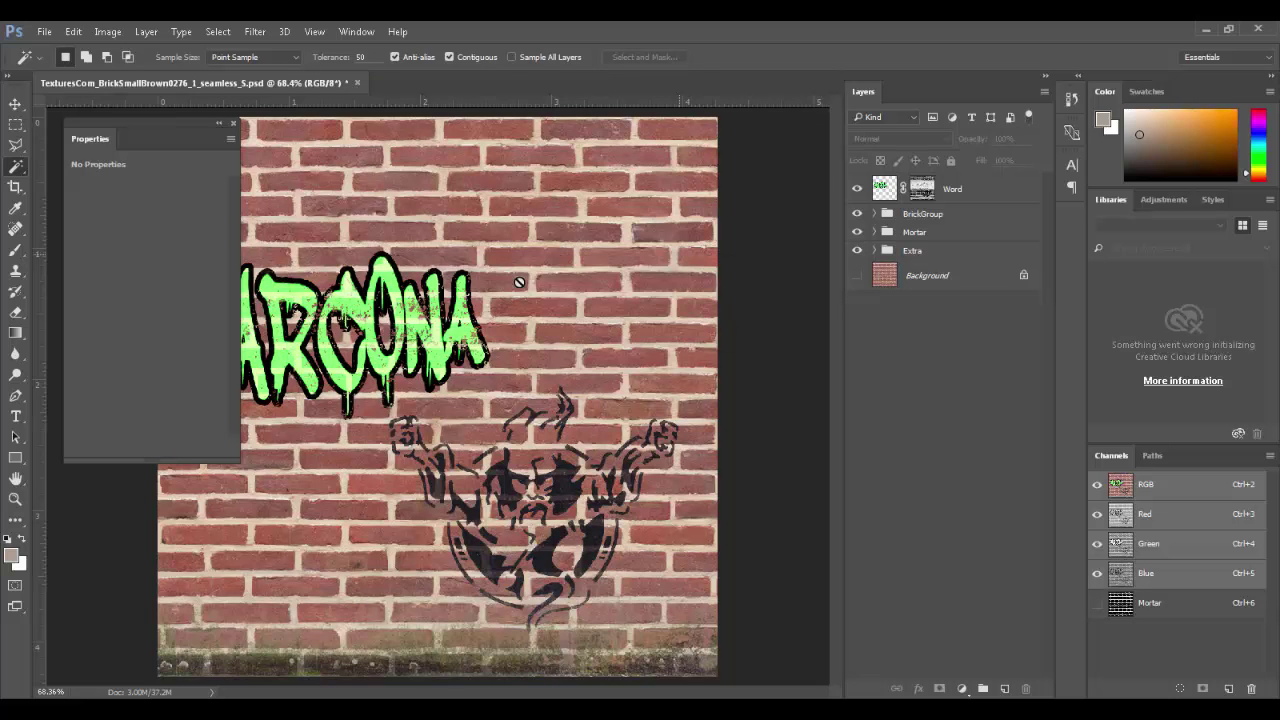
- Move Brick_Color.tga from the source folder into the Maya project's sourceimages folder
left_click(628, 680)
left_click_drag(672, 285, 106, 358)
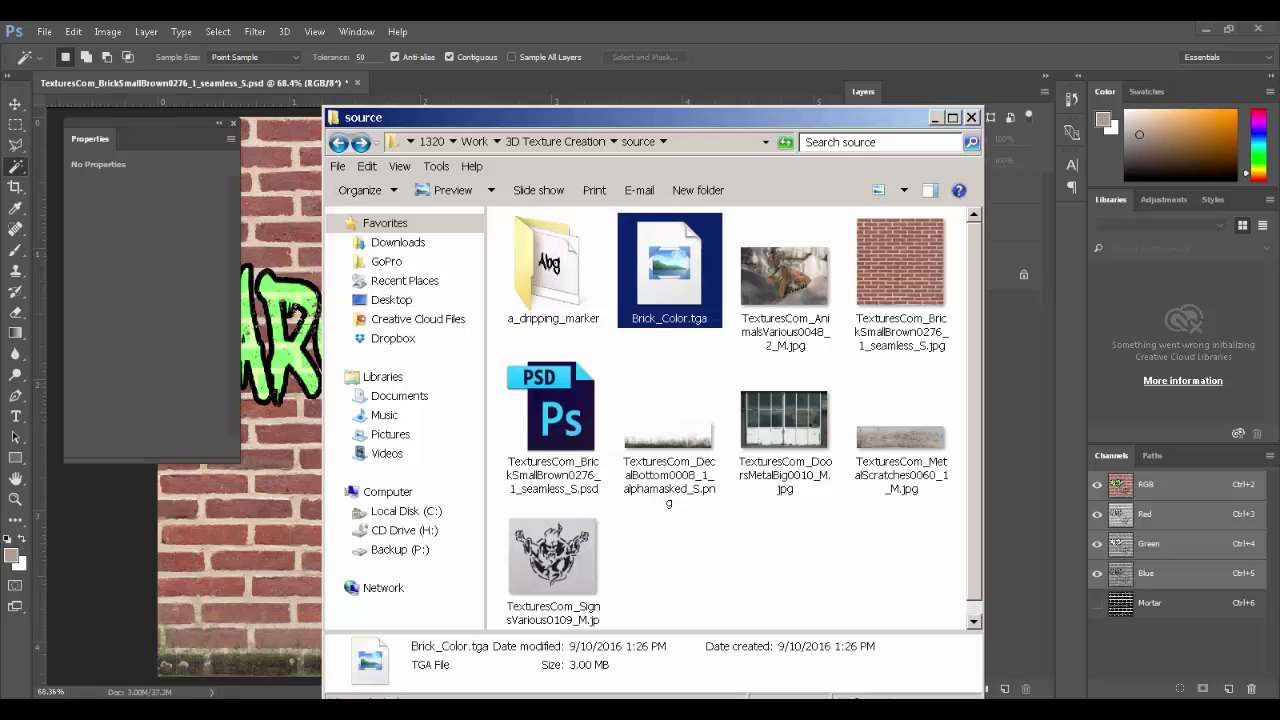
key("Delete")
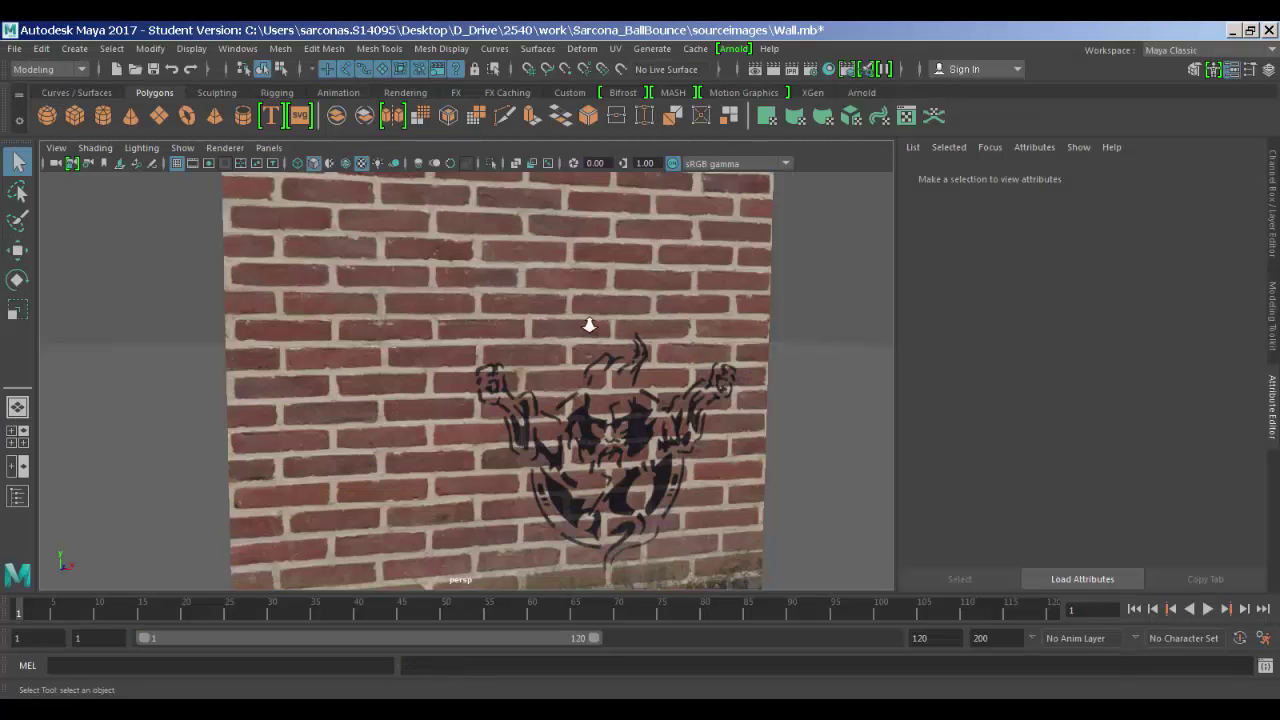
- In Maya, select the brick wall plane and reload the image of its file1 texture
left_click_drag(670, 347, 536, 230)
key("ctrl+a")
left_click(536, 230)
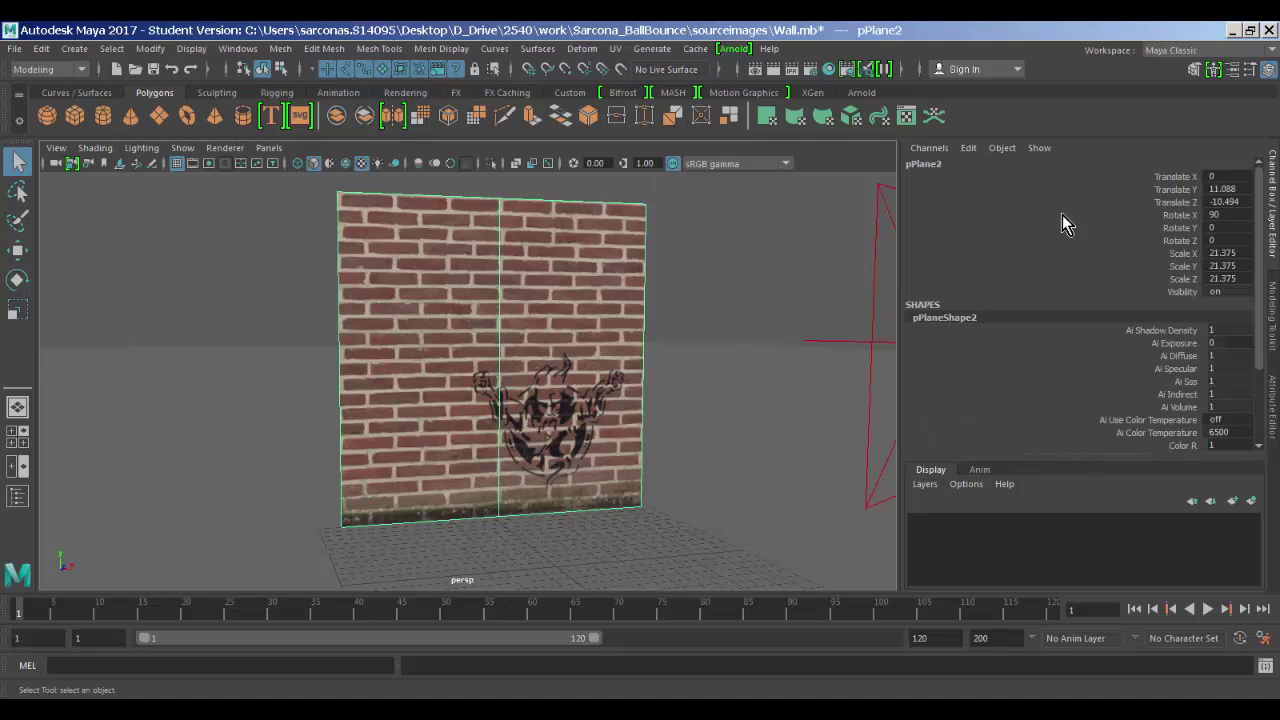
key("ctrl+a")
left_click(1233, 377)
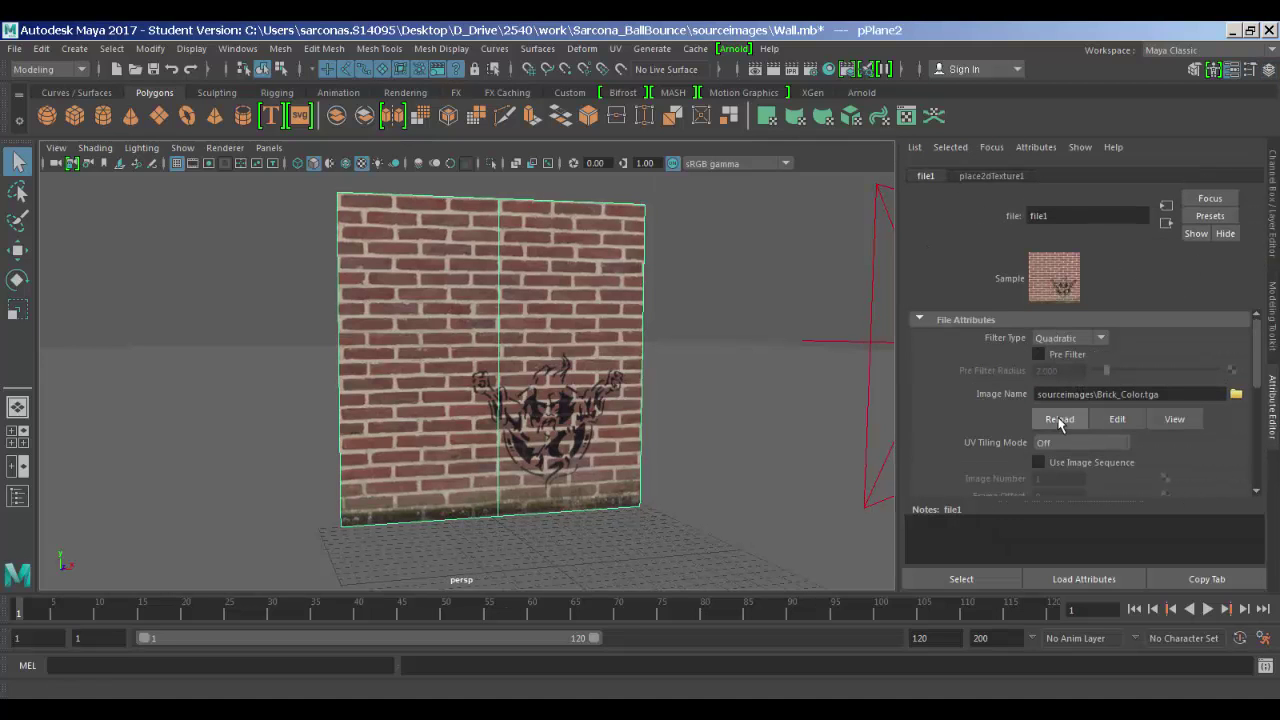
left_click(1060, 420)
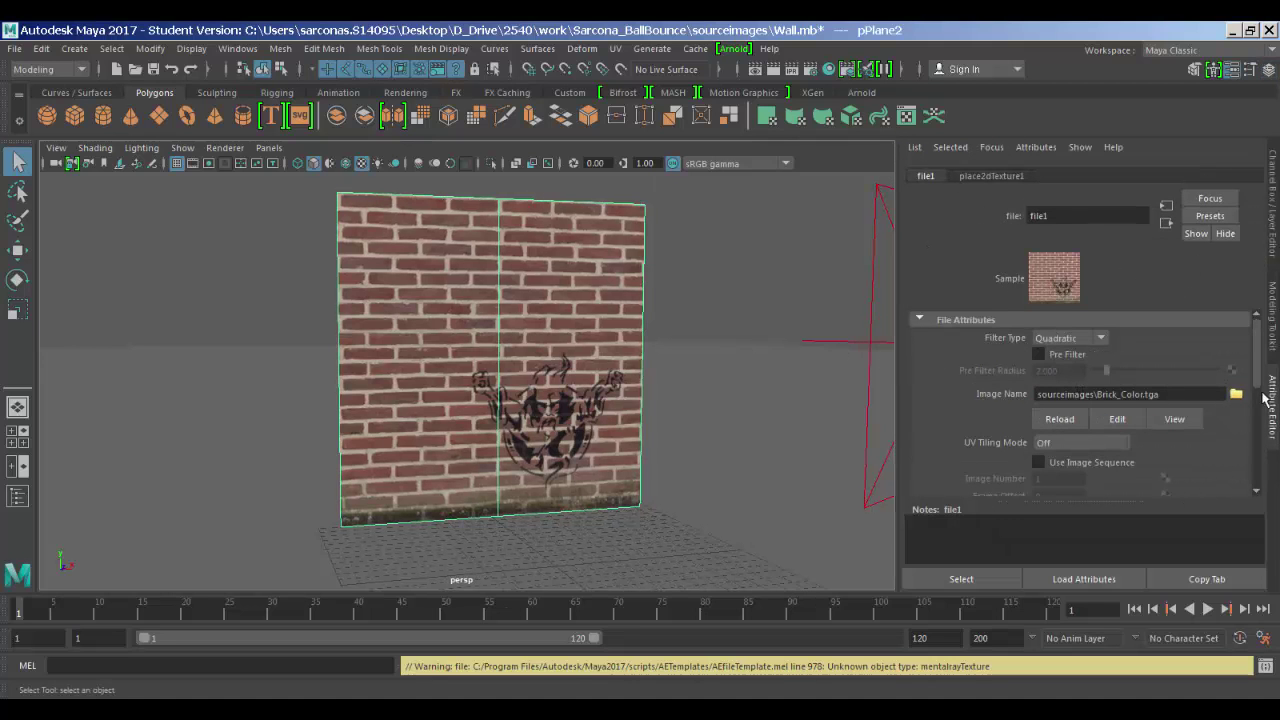
- Assign Brick_Color.tga from sourceimages as the wall texture's image and deselect the plane
triple_click(1207, 395)
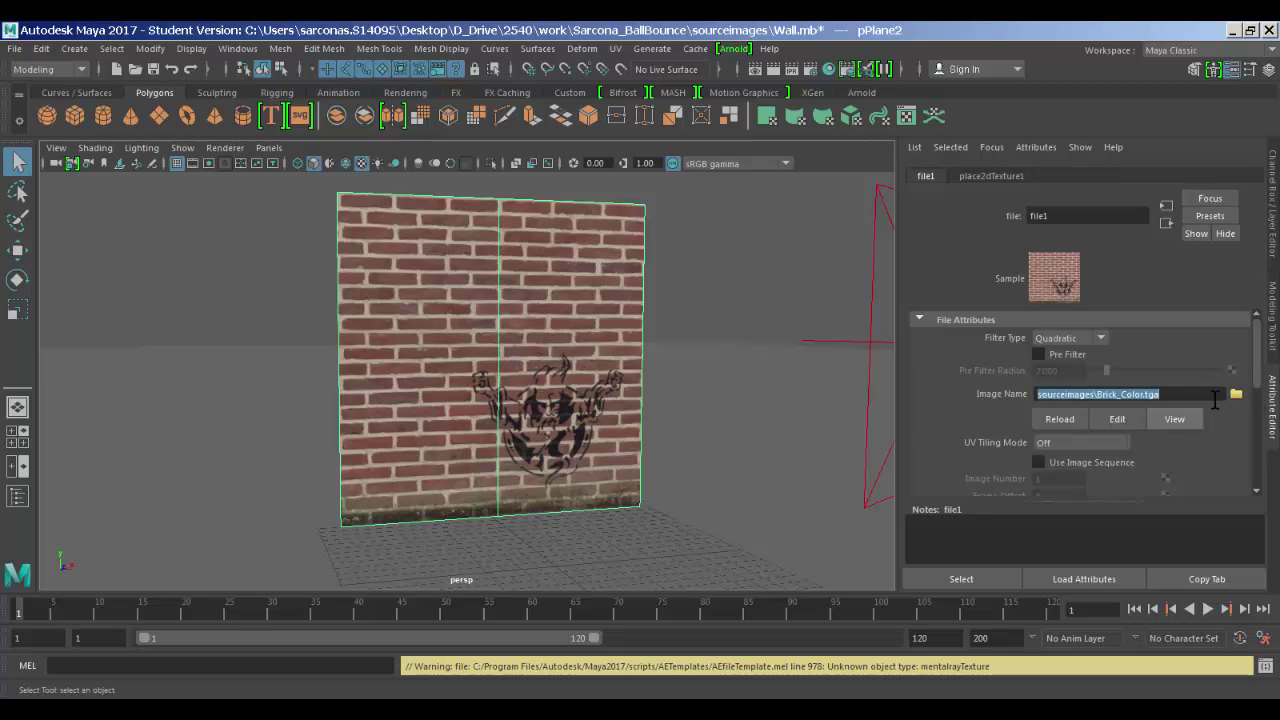
left_click(1236, 394)
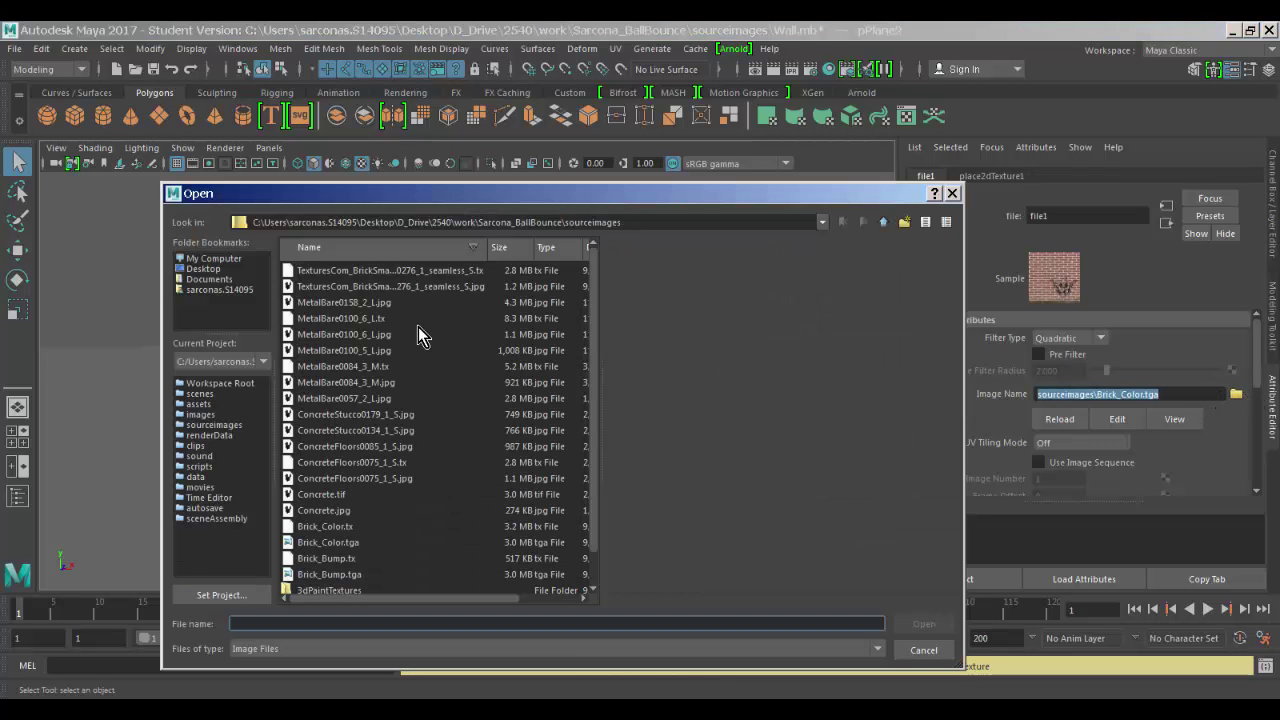
left_click(325, 526)
double_click(380, 542)
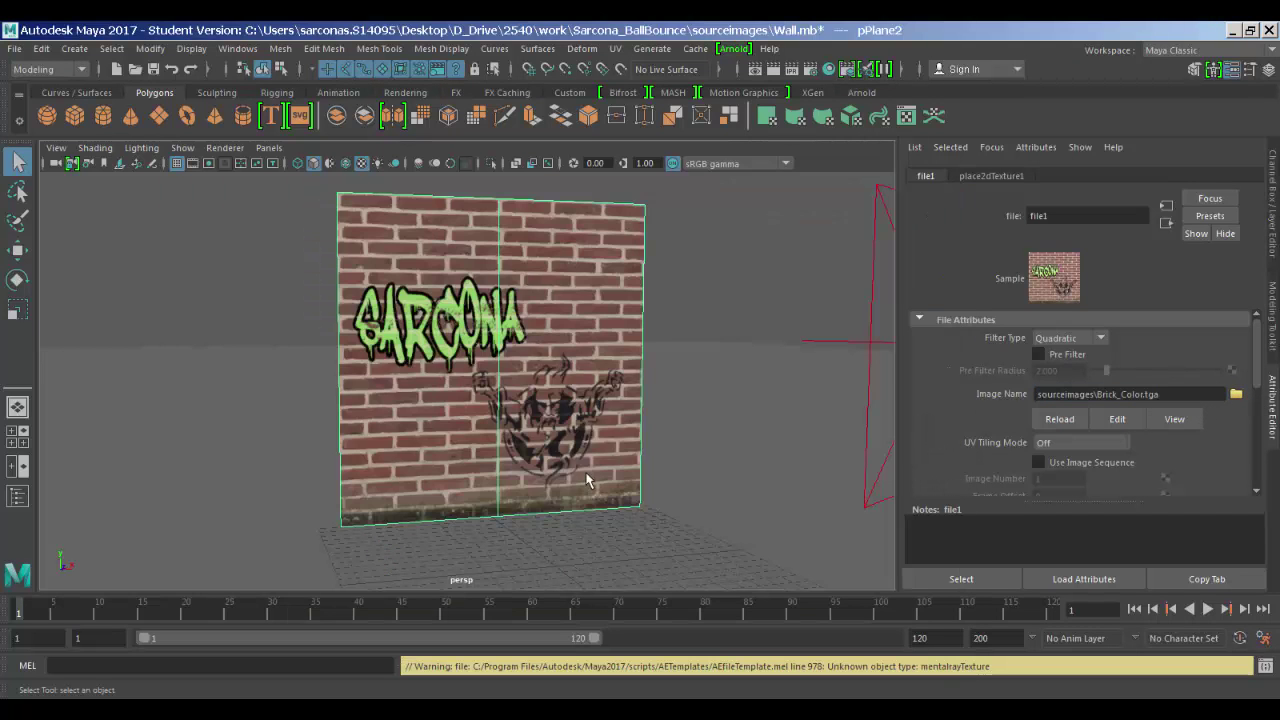
left_click(670, 291)
- Render the wall with Arnold from an angled perspective view, inspect the graffiti and stencil up close, and close the render
left_click_drag(670, 291, 727, 318, "alt")
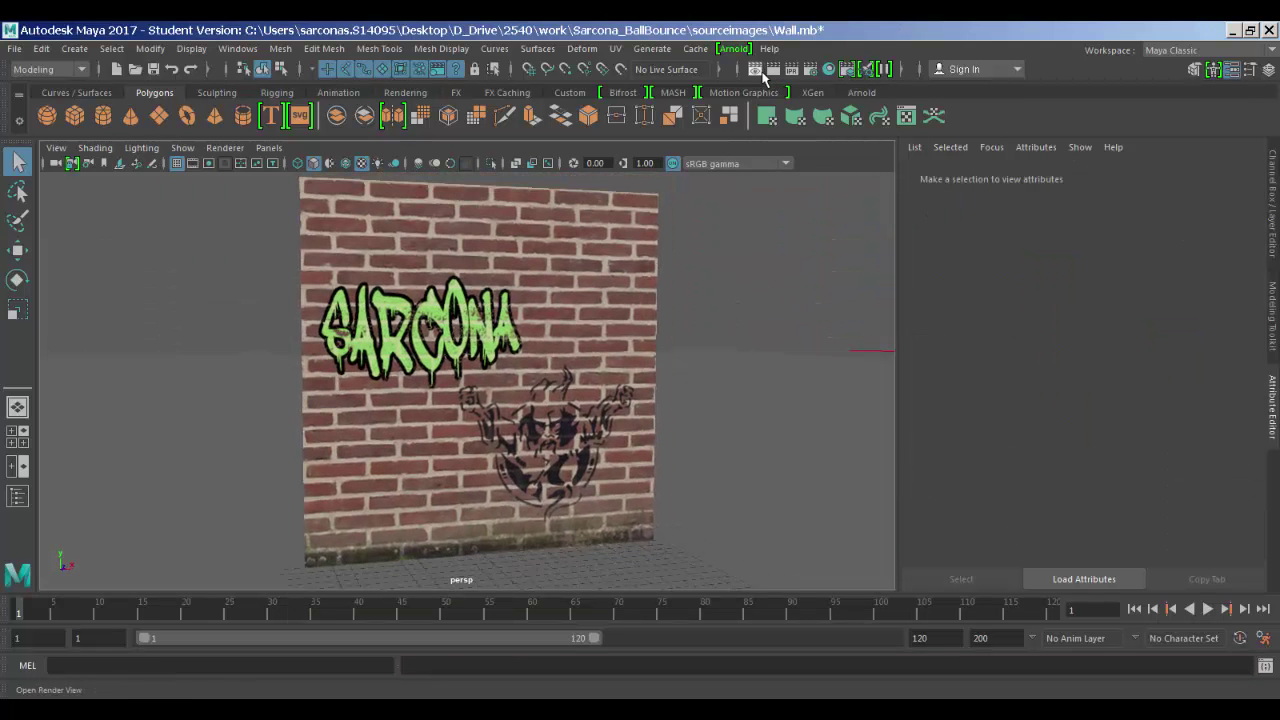
left_click(774, 70)
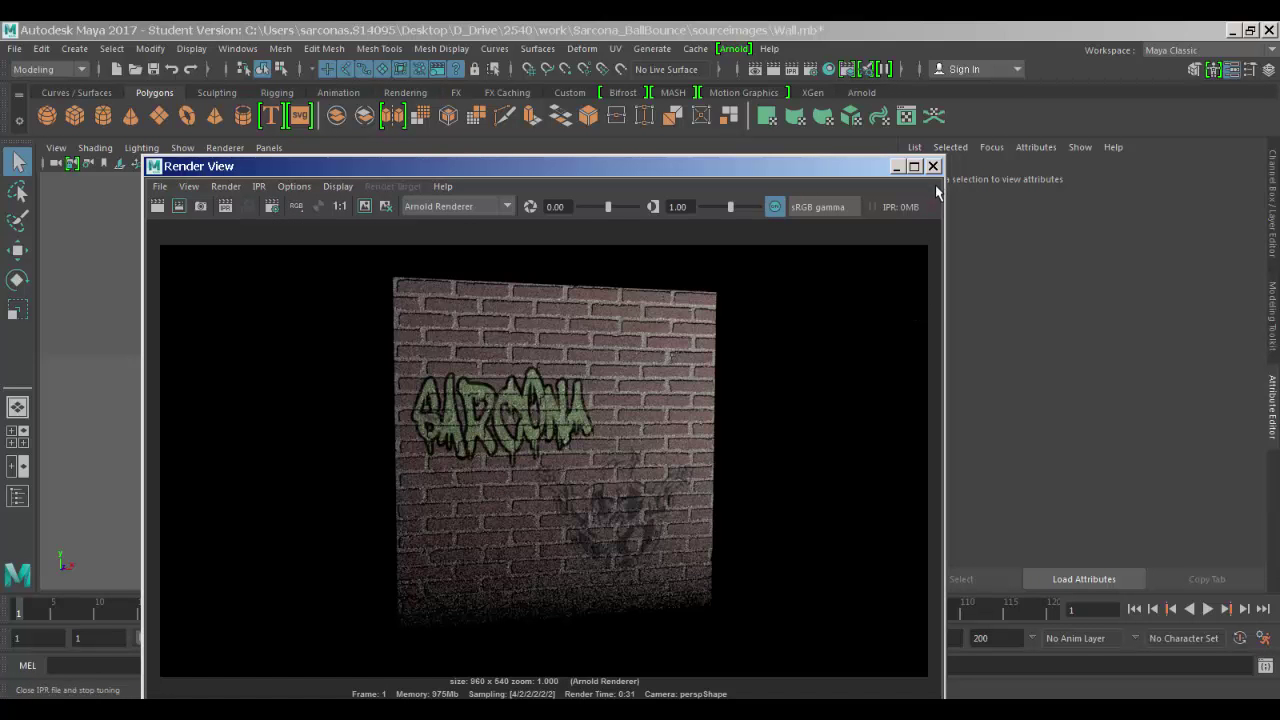
scroll(670, 450, "up", 5)
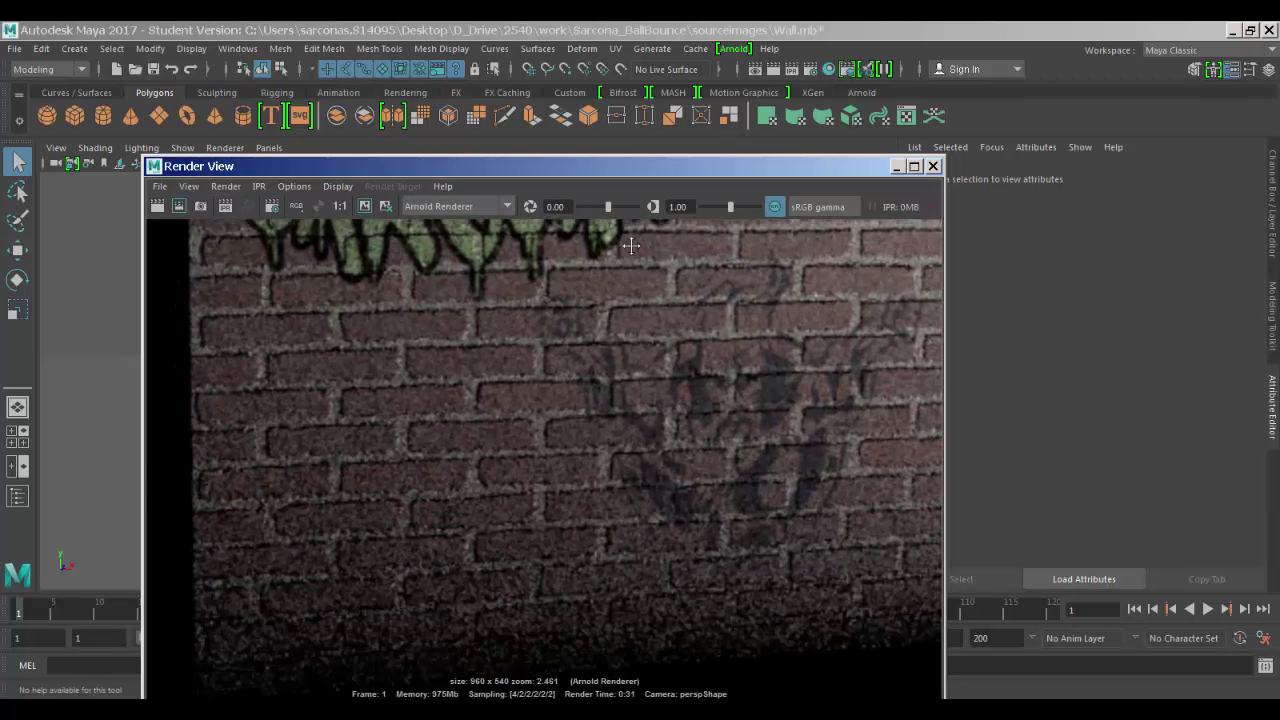
left_click_drag(631, 245, 635, 167)
left_click_drag(595, 329, 550, 409)
scroll(713, 363, "down", 4)
left_click_drag(713, 363, 668, 416)
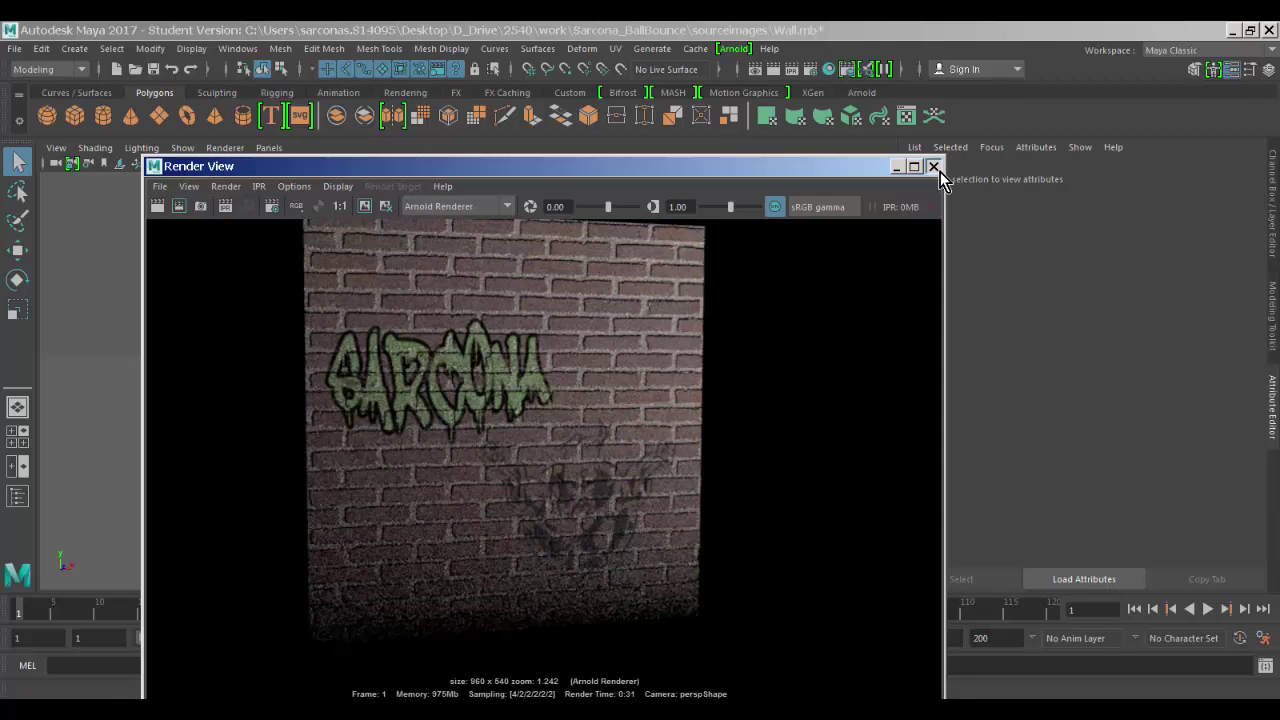
left_click(933, 167)
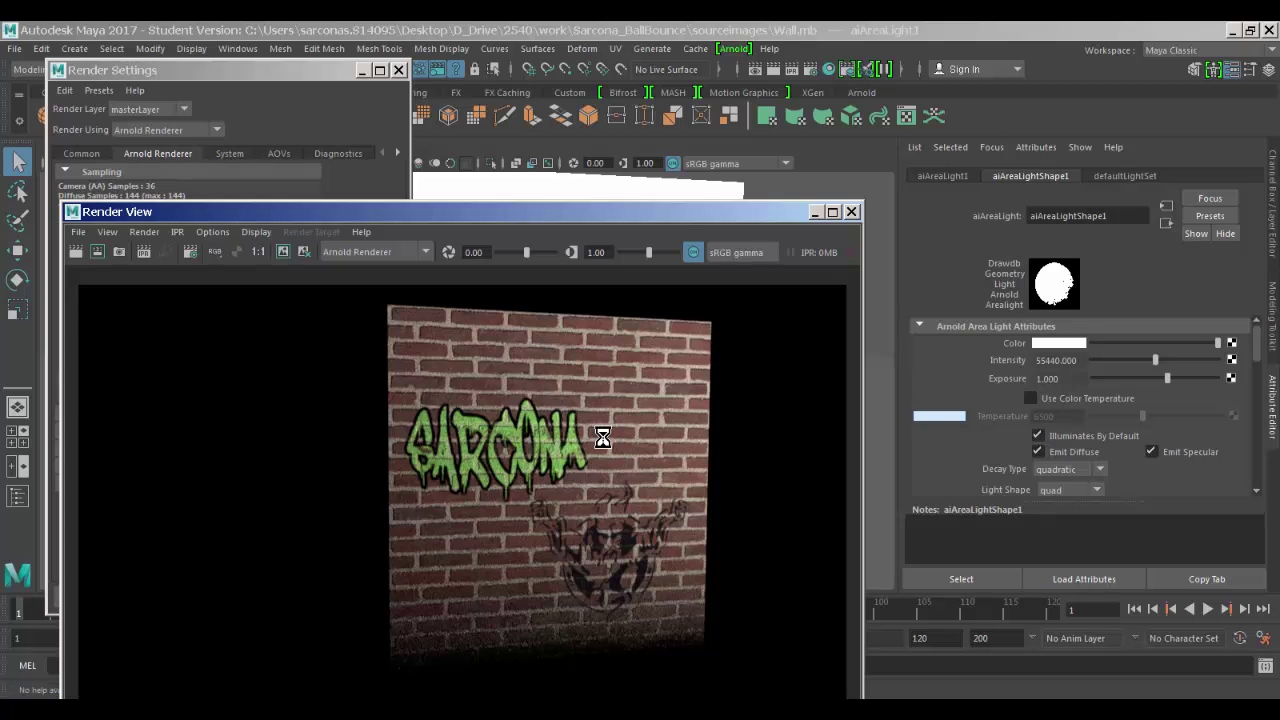
- Examine the brighter wall render up close around the lettering and the stencil figure, and close the render window
left_click_drag(684, 220, 667, 110)
scroll(560, 355, "up", 2)
scroll(560, 355, "up", 4)
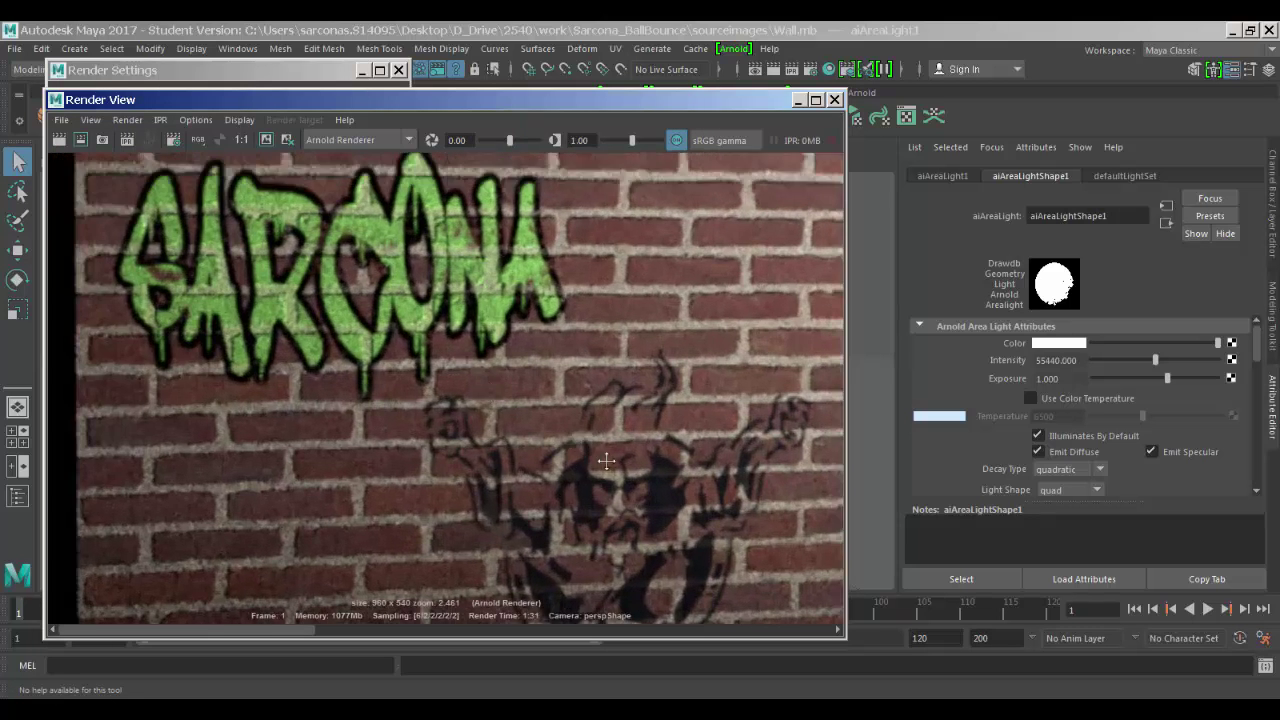
left_click_drag(606, 461, 603, 405)
left_click_drag(612, 332, 515, 140)
left_click(835, 100)
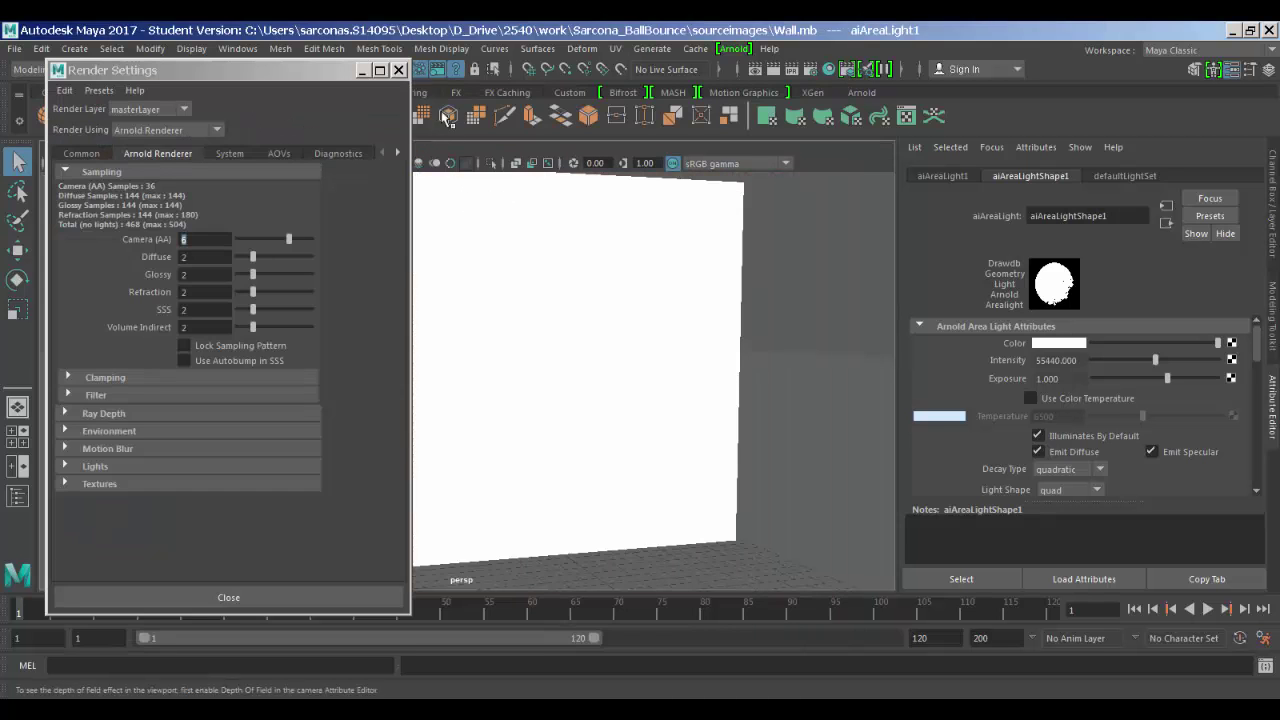
- Close the render settings, deselect the area light, and save the Wall scene
left_click(398, 70)
left_click(746, 285)
key("ctrl+s")
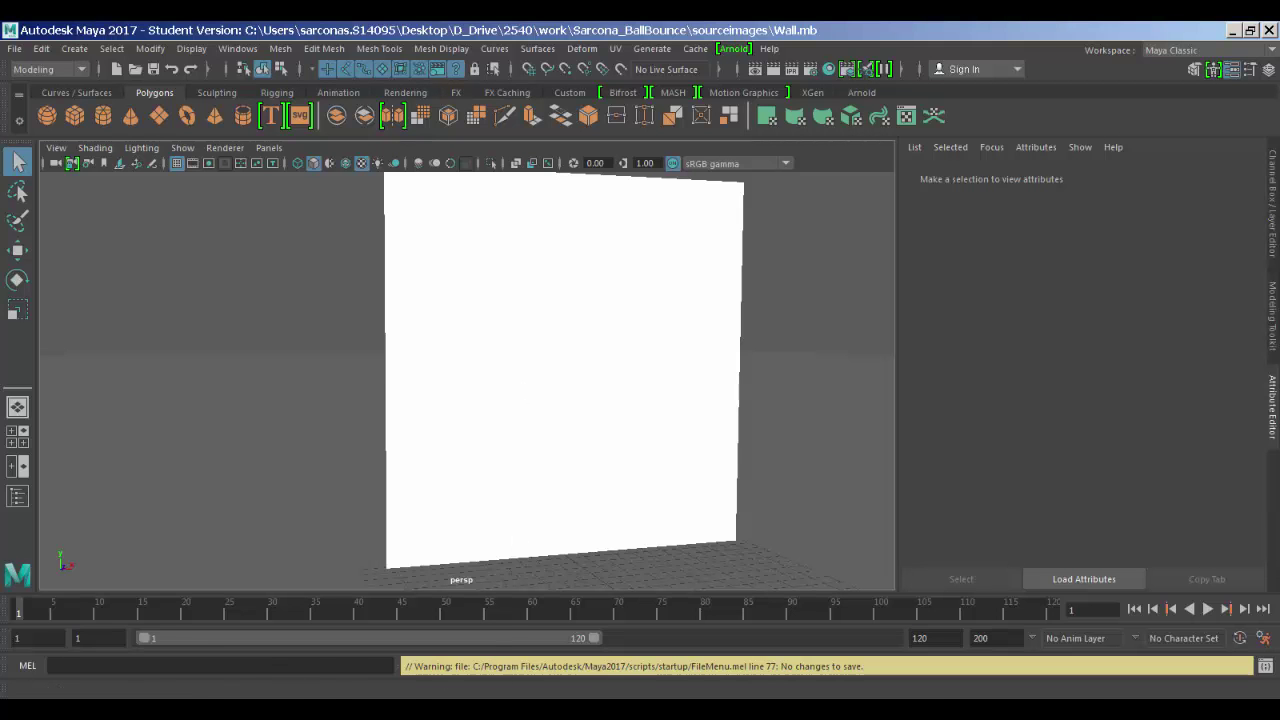
- Switch to Photoshop, save the graffiti wall document as a PSD named with the author's surname plus "_BrickWall", and close it
key("alt+Tab")
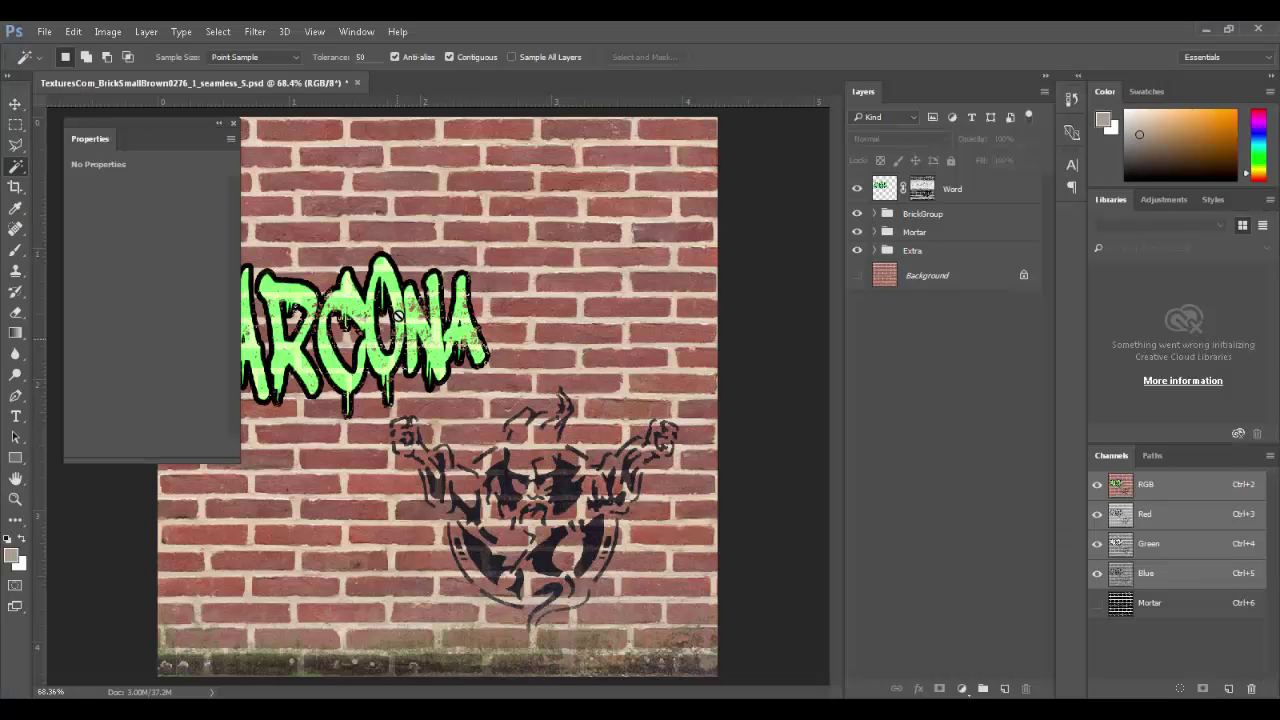
key("ctrl+s")
key("ctrl+shift+s")
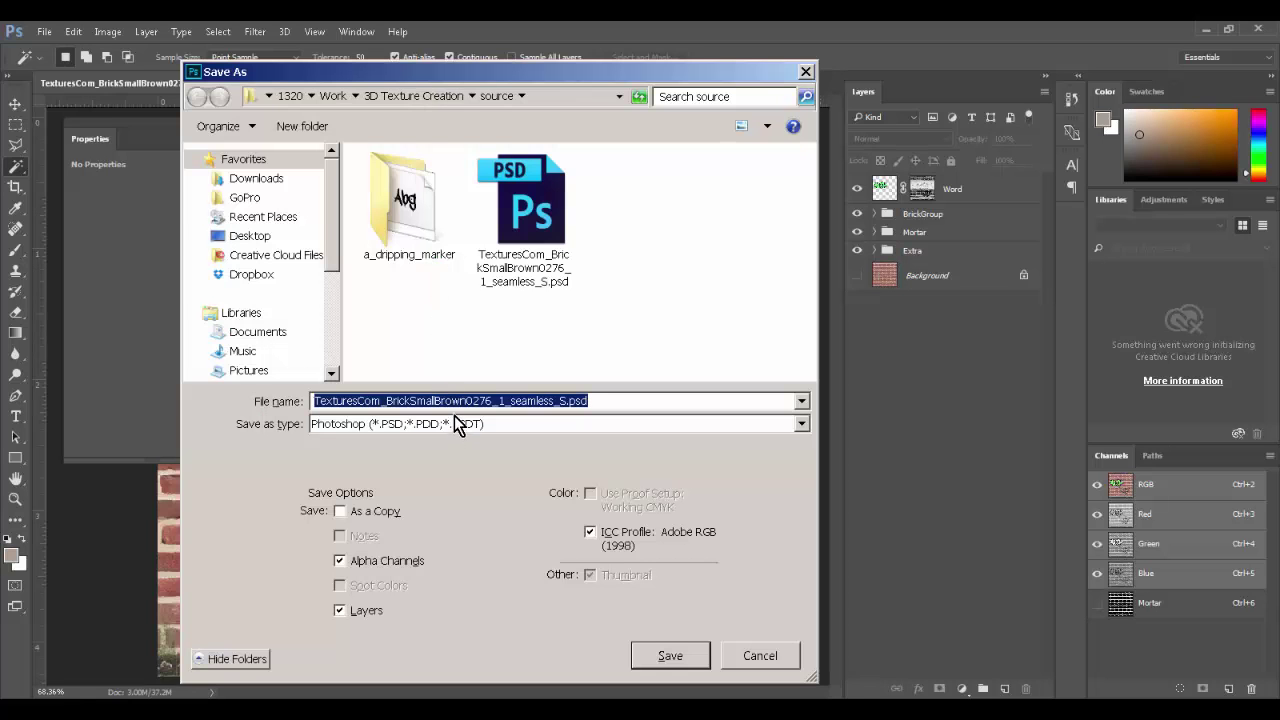
type("Sarcona_BrickWall")
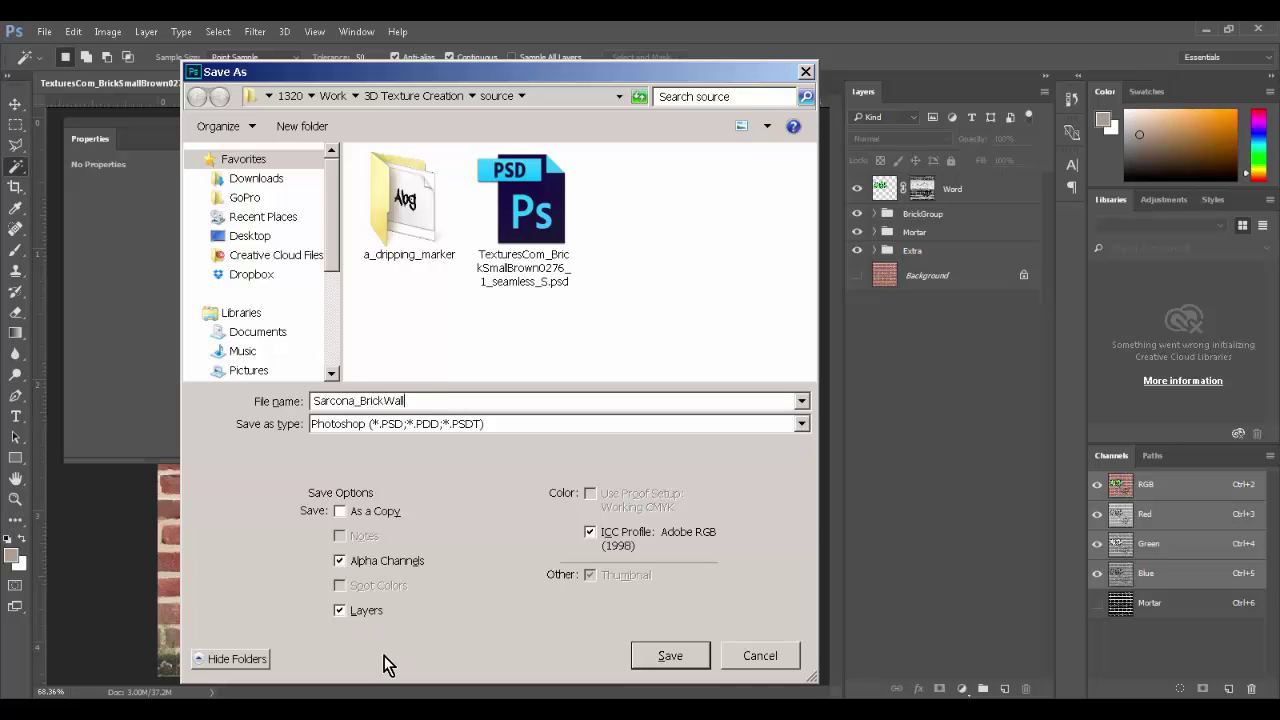
left_click(679, 652)
left_click(818, 234)
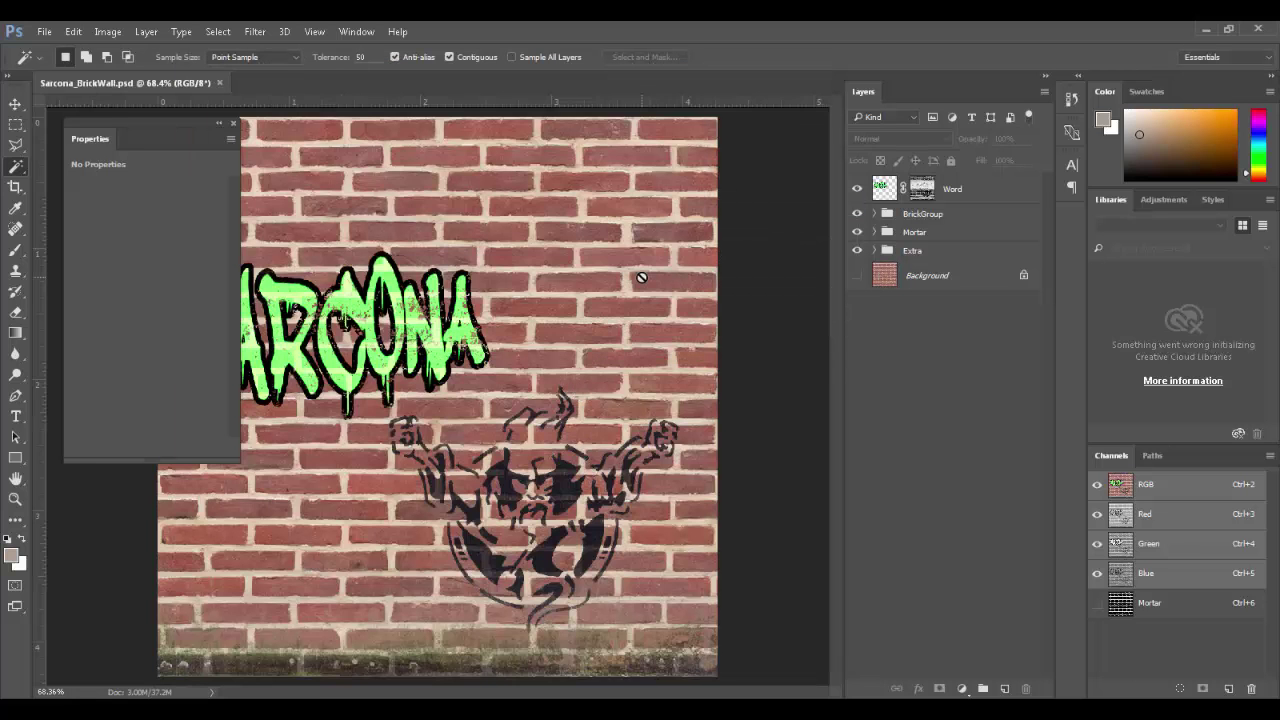
key("ctrl+w")
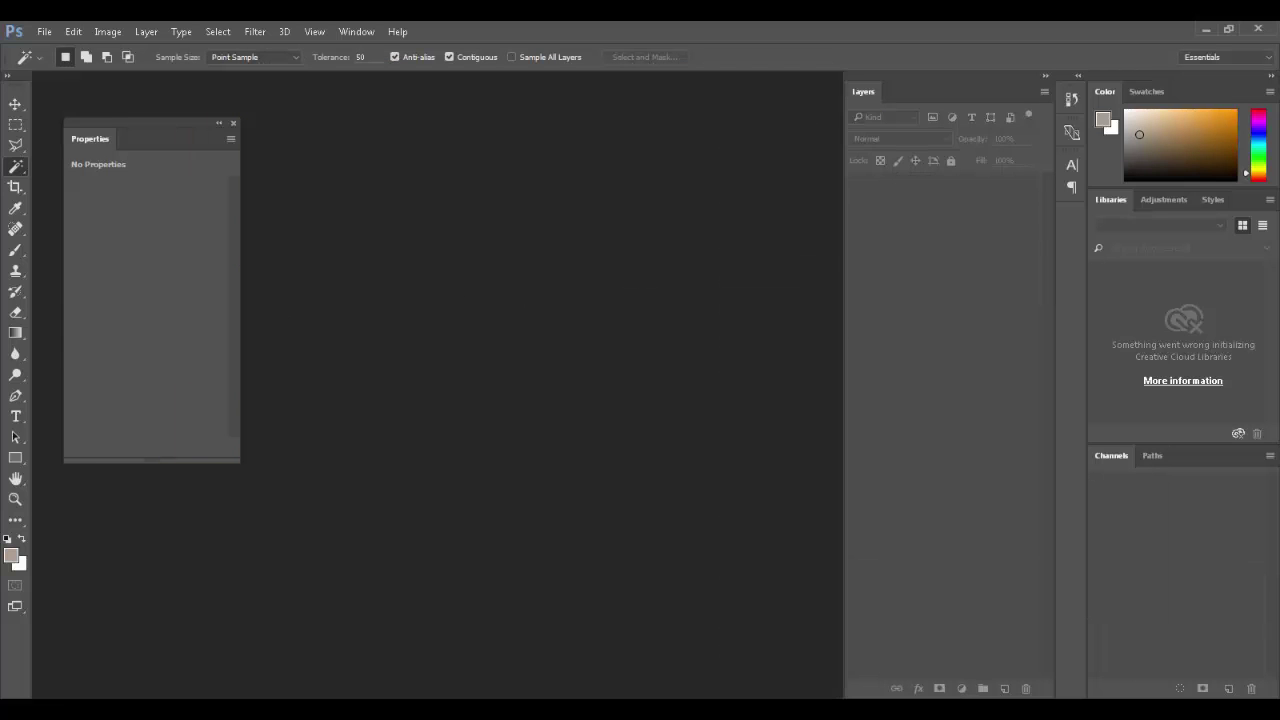
- Open TexturesCom_DoorsMetalBig0010_M.jpg from the source folder in Photoshop and bring the whole door image into view
key("alt+Tab")
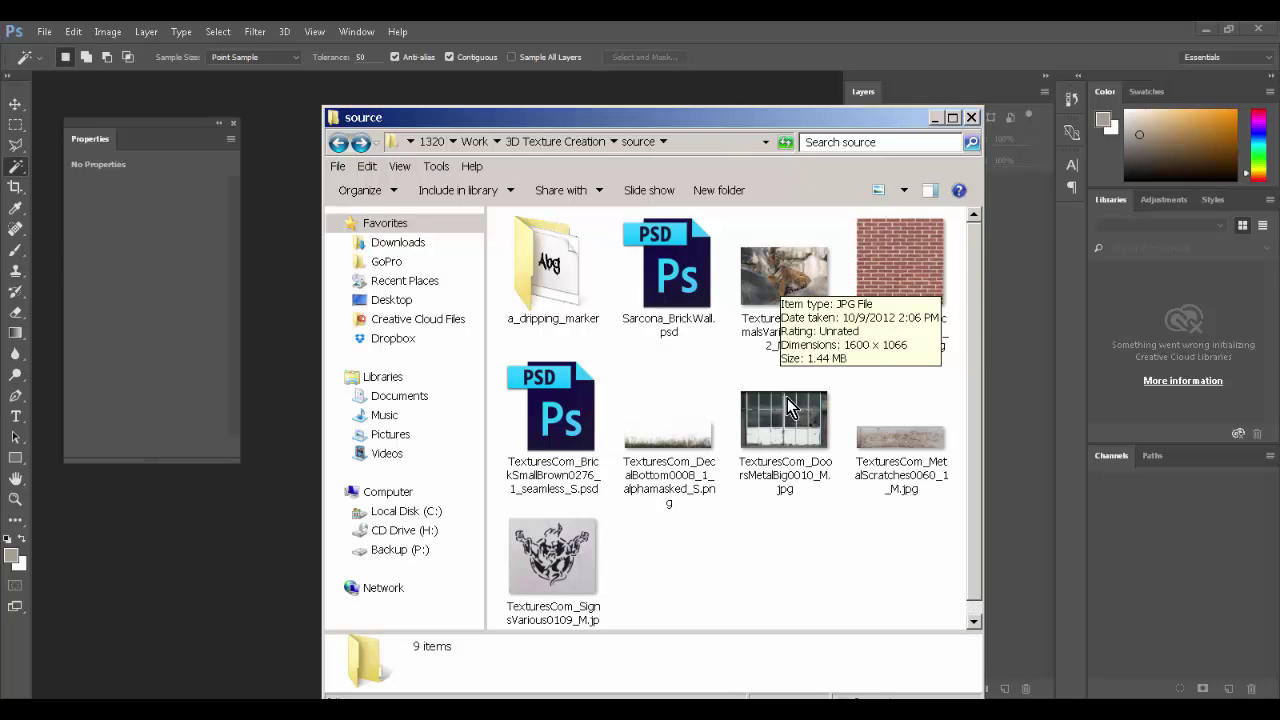
left_click_drag(787, 424, 250, 486)
left_click_drag(443, 345, 623, 470)
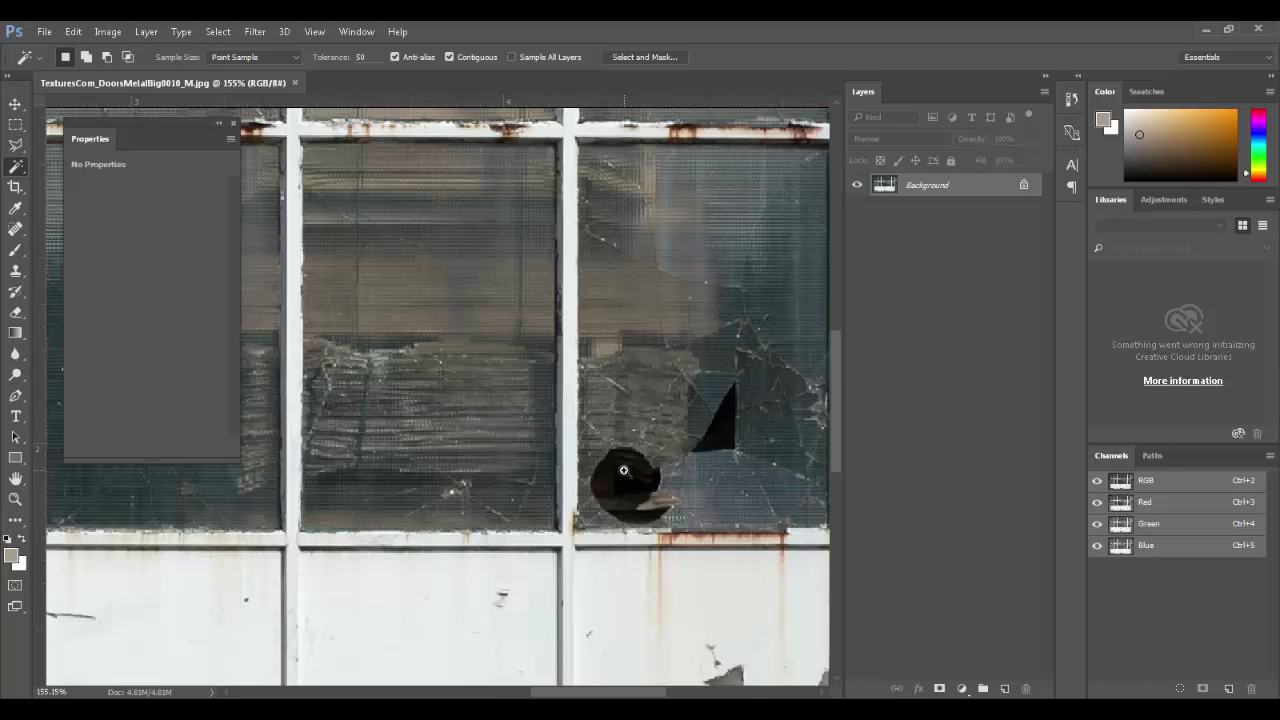
key("ctrl+minus")
key("ctrl+minus")
key("ctrl+minus")
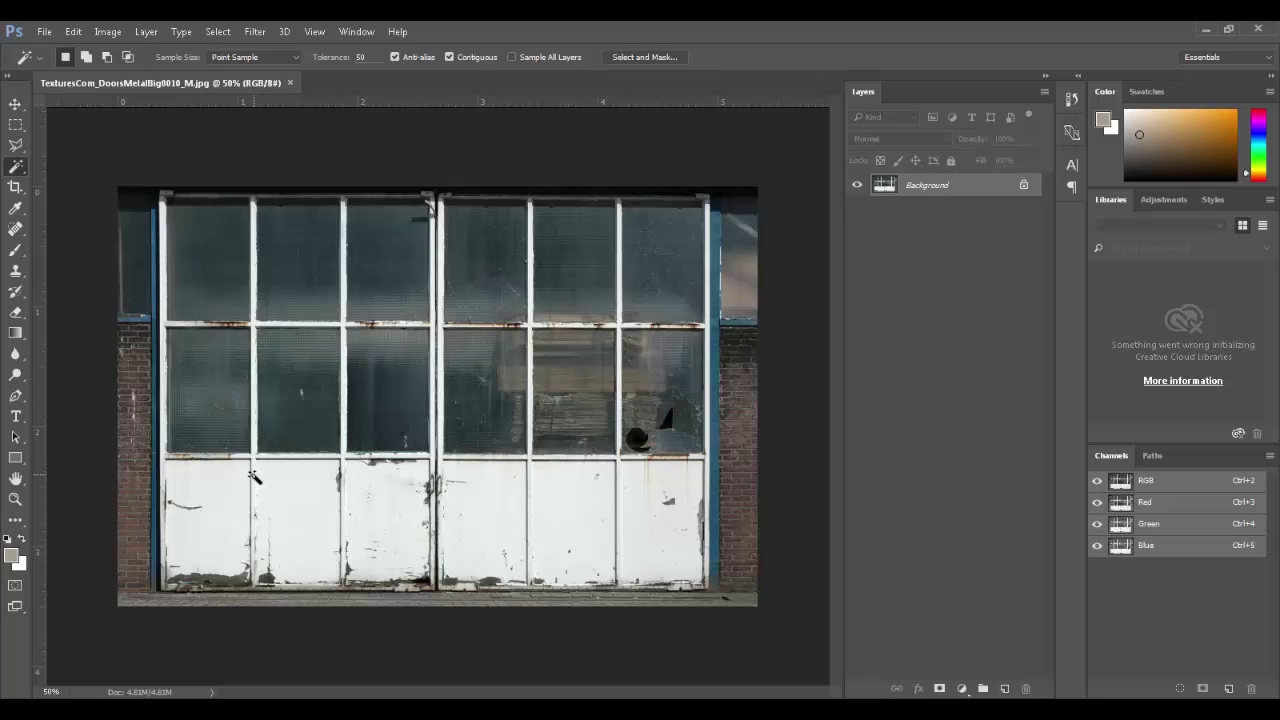
- Examine the door's frame bars, white panels and window panes up close along the left half of the image
key("ctrl+space")
left_click_drag(220, 427, 322, 549)
key("space")
left_click_drag(365, 334, 400, 356)
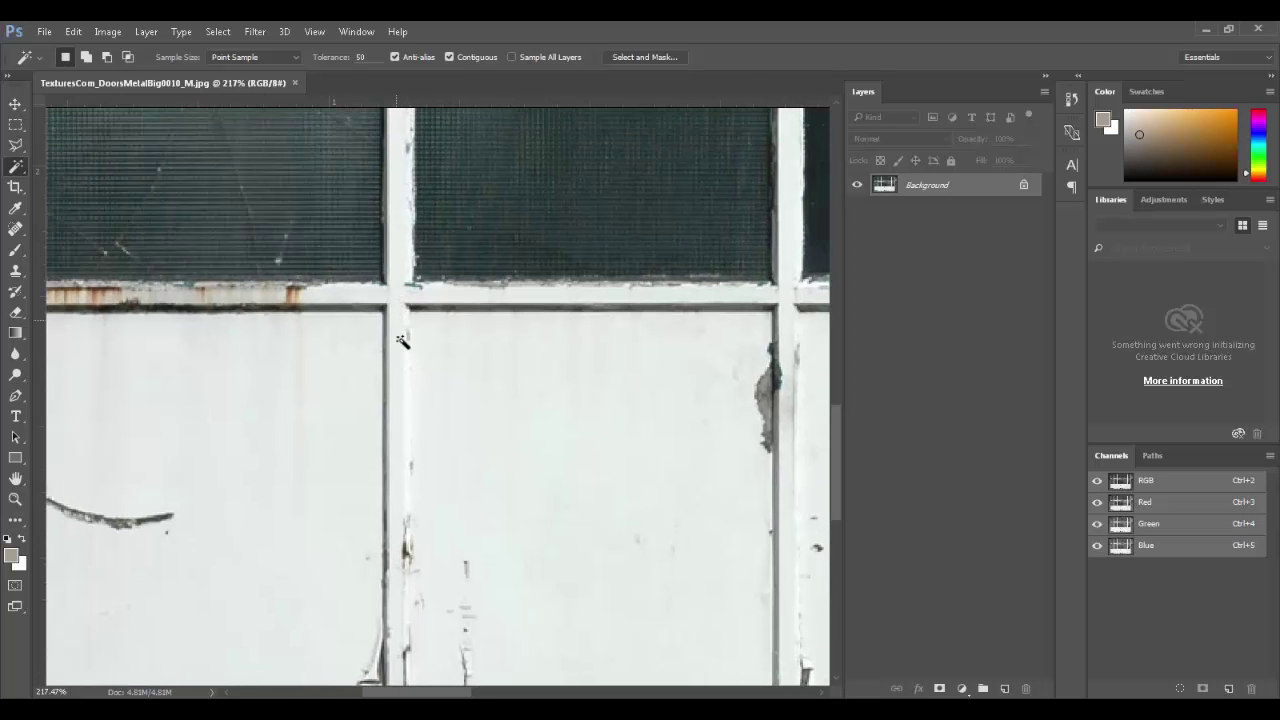
key("space")
left_click_drag(399, 268, 357, 586)
left_click_drag(354, 172, 345, 423)
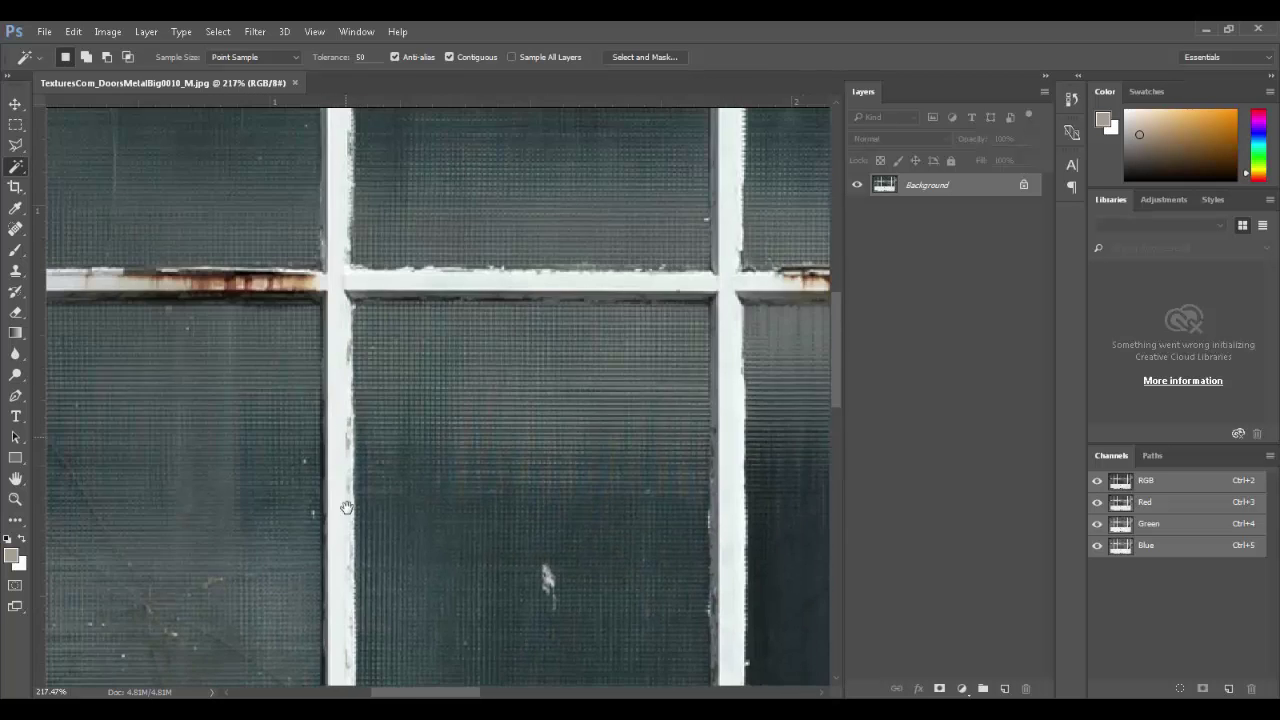
scroll(345, 422, "up", 4)
key("ctrl+0")
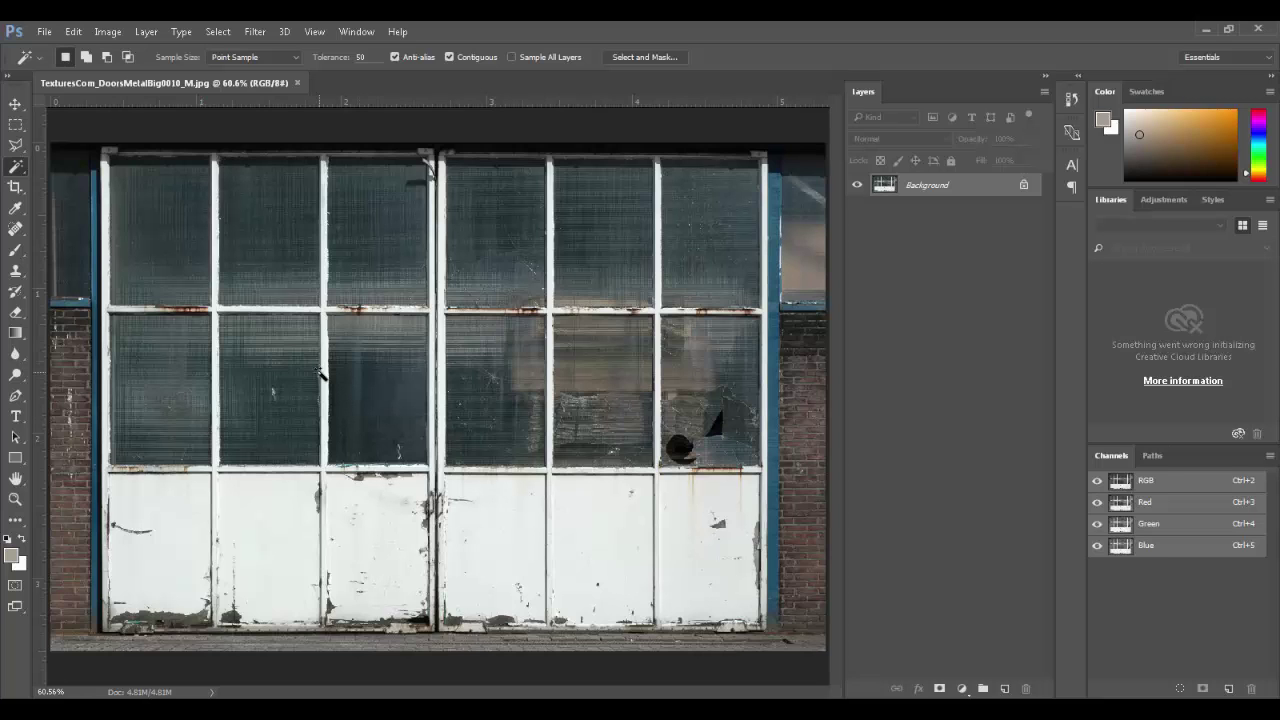
- Add a new layer above the door photo and fill it with black
key("m")
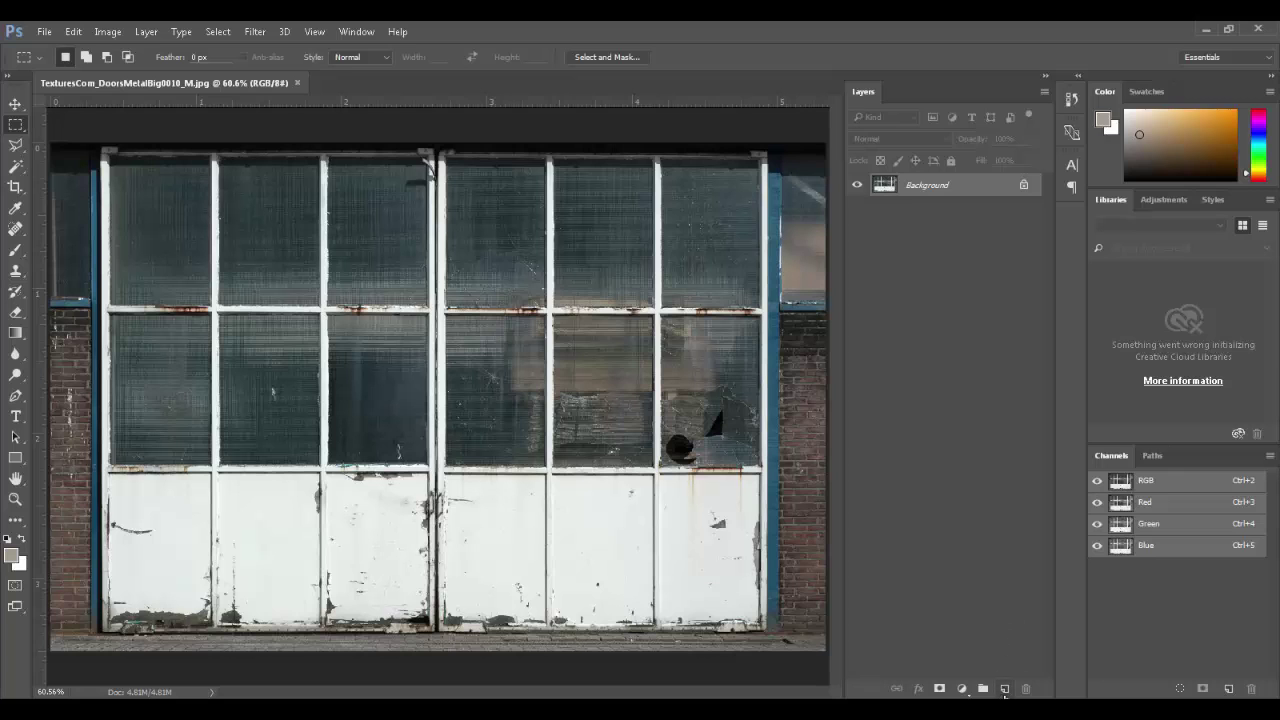
left_click(1004, 689)
key("d")
key("alt+BackSpace")
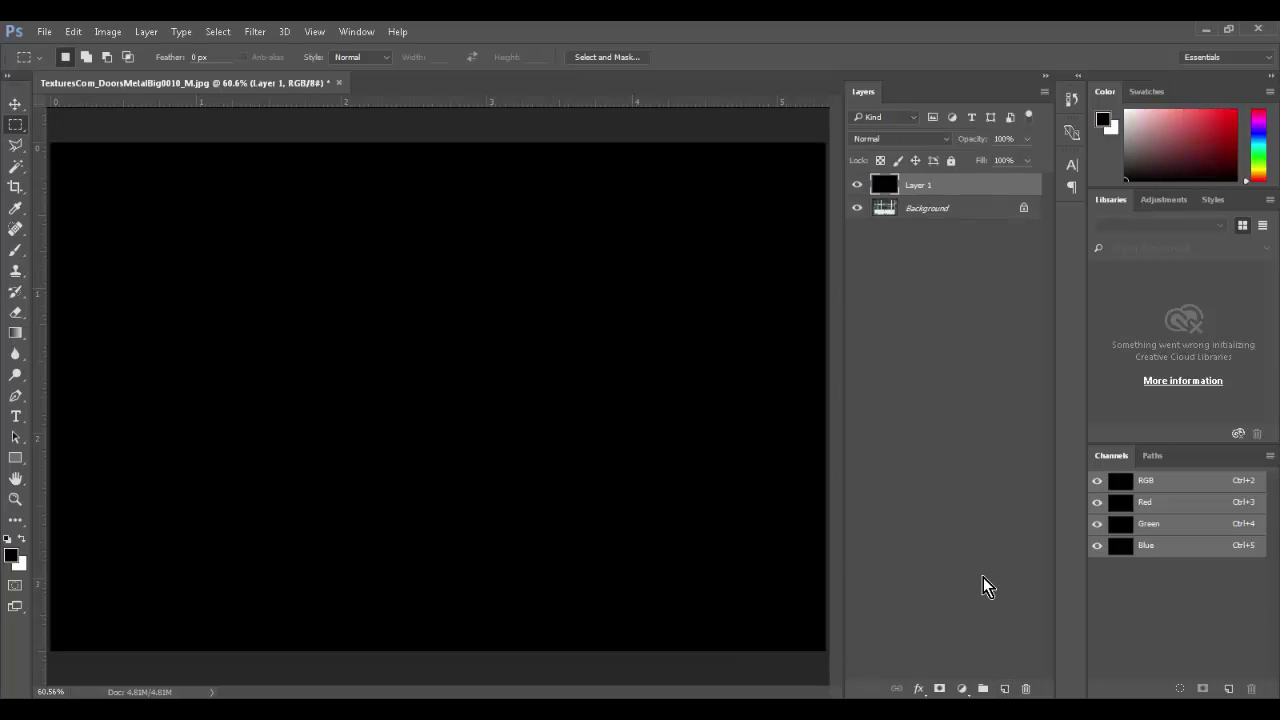
- Paint soft white brush strokes on the black layer, raising the brush opacity to 98%, and delete the layer
key("b")
key("x")
mouse_move(207, 289)
left_mouse_down()
mouse_move(706, 377)
mouse_move(546, 398)
mouse_move(712, 514)
left_mouse_up()
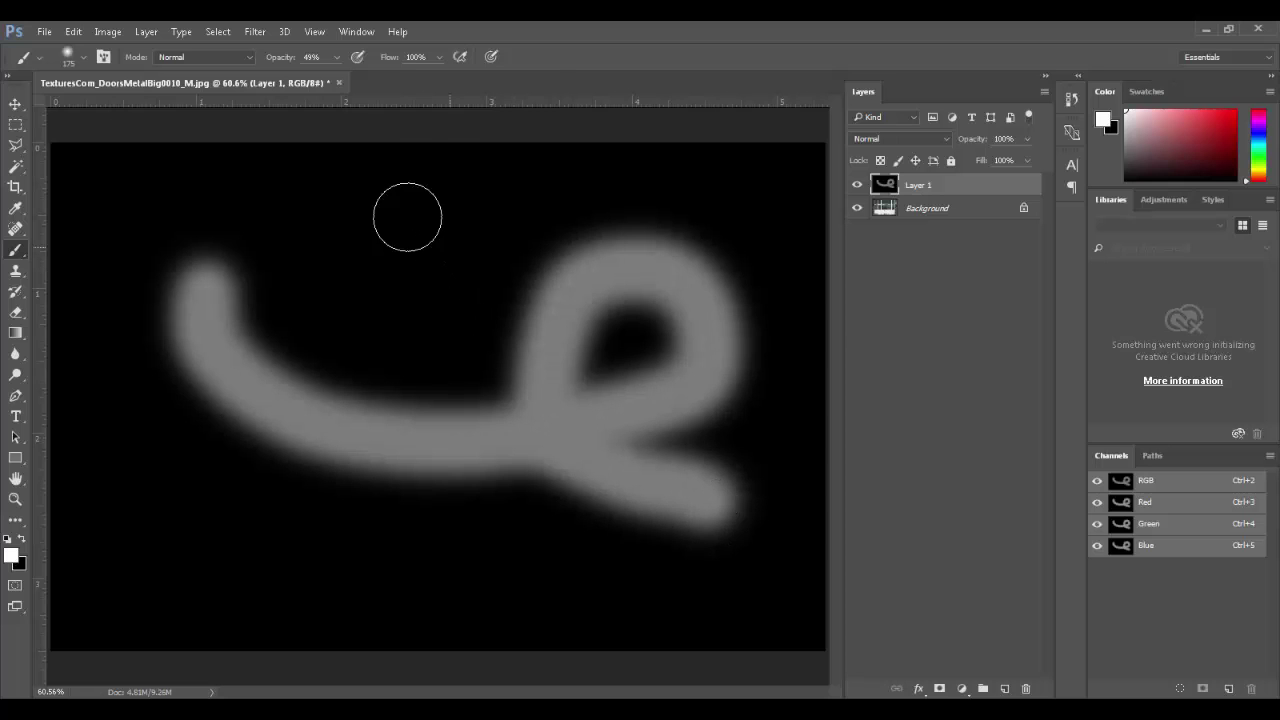
left_click_drag(298, 62, 574, 78)
mouse_move(349, 257)
left_mouse_down()
mouse_move(312, 519)
mouse_move(516, 389)
mouse_move(691, 438)
mouse_move(480, 471)
mouse_move(609, 543)
left_mouse_up()
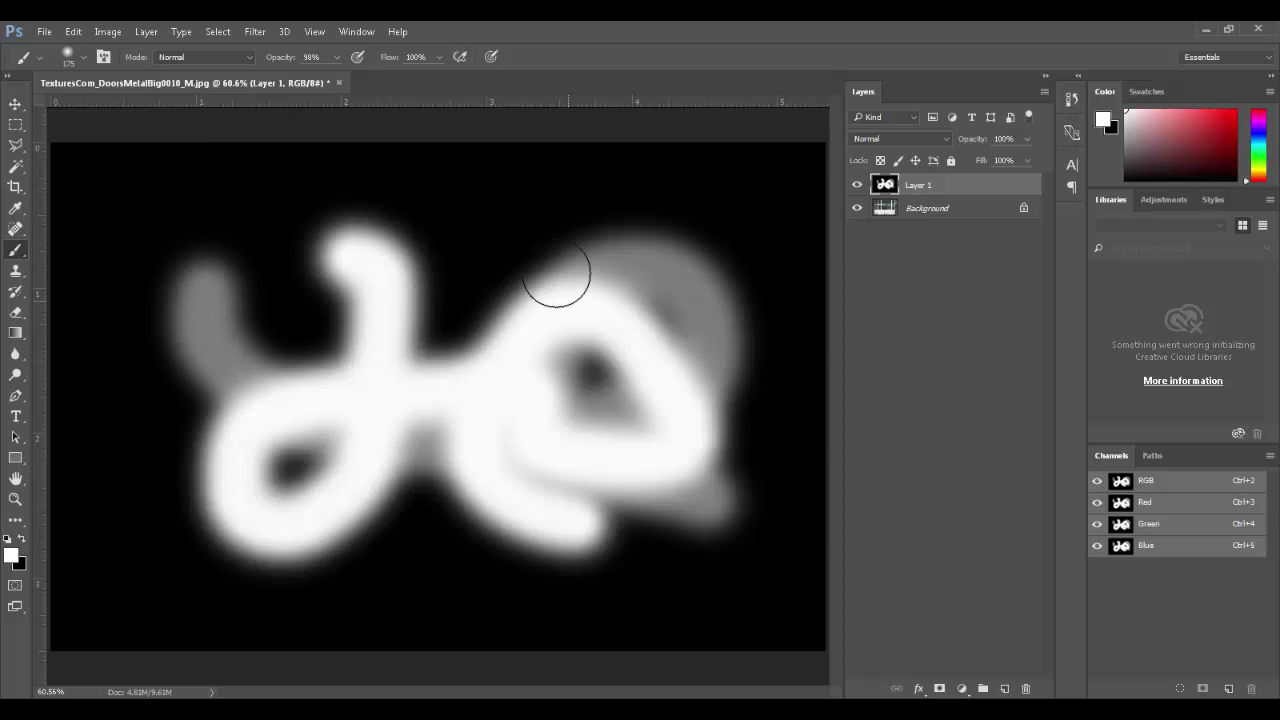
left_click(1025, 689)
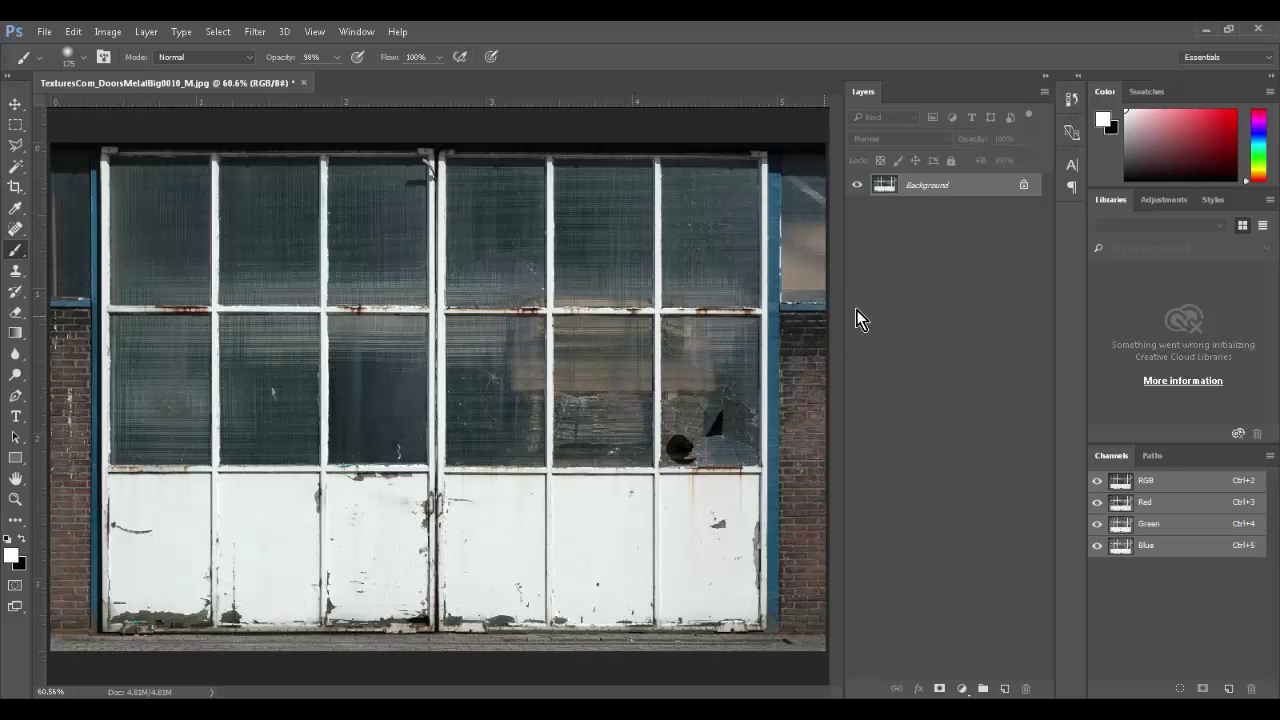
- Select the glass of the left door's upper-left pane with a rectangular marquee, leaving out the white frame
key("m")
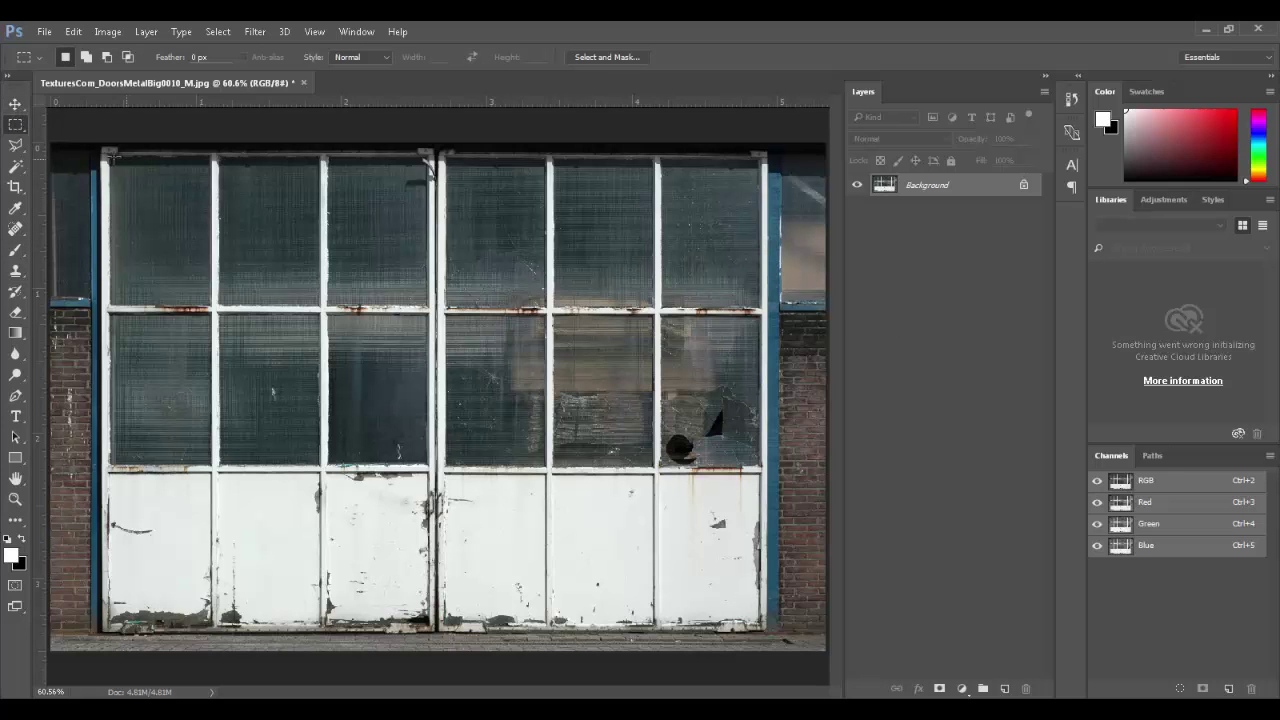
left_click_drag(110, 155, 212, 310)
left_click_drag(333, 256, 311, 292)
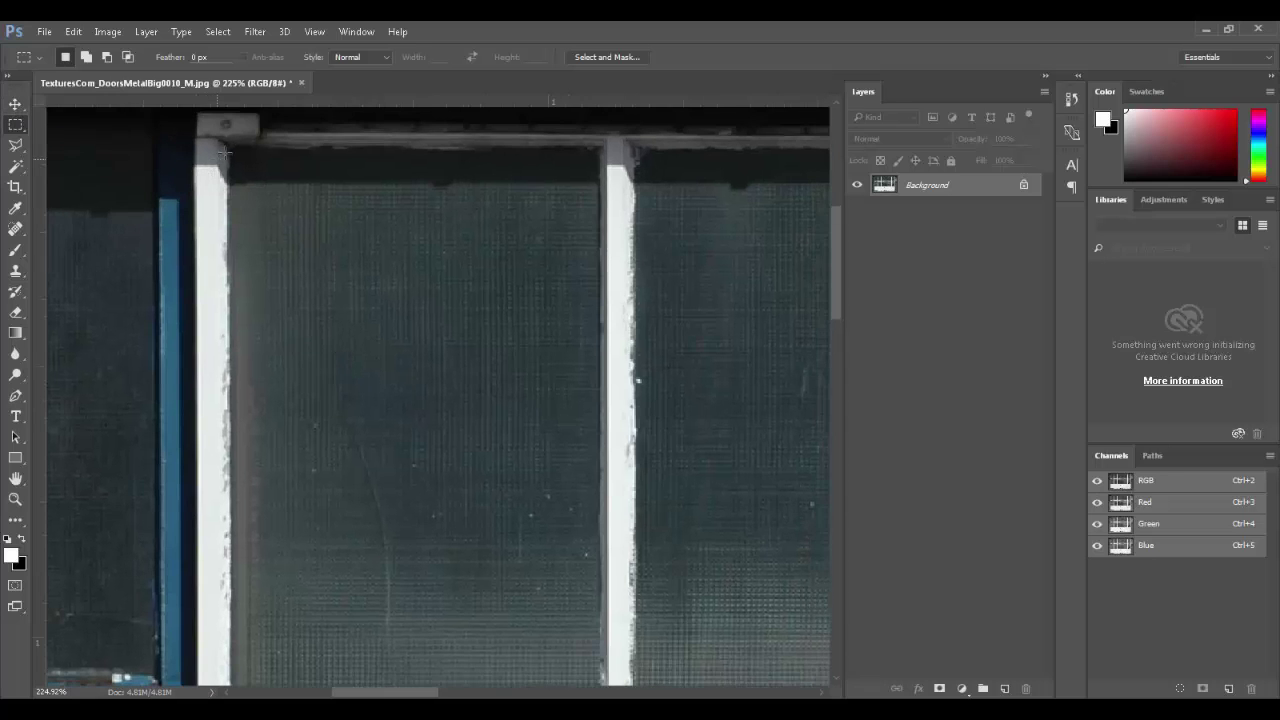
left_click_drag(226, 146, 598, 213)
key("space")
key("space")
left_click_drag(651, 117, 379, 510)
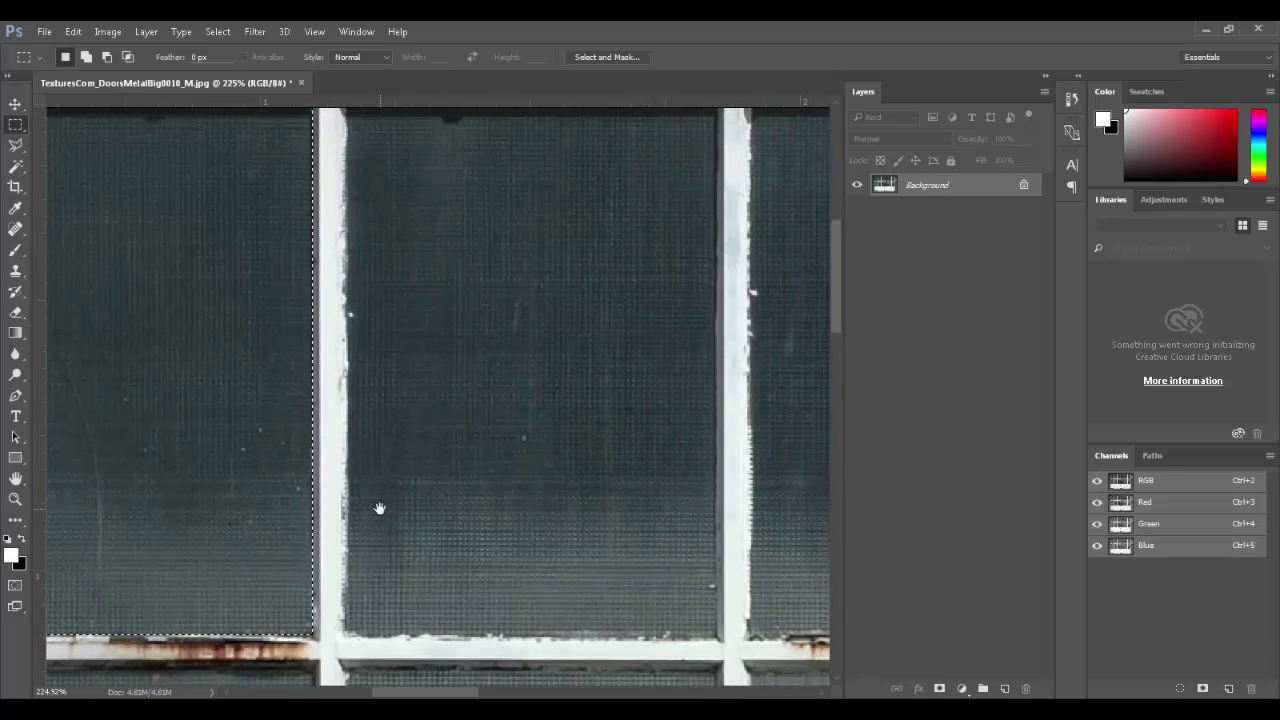
- Add the second and third panes of the left door's top row to the selection
key("ctrl+minus")
key("ctrl+minus")
key("shift")
left_click_drag(398, 259, 568, 506)
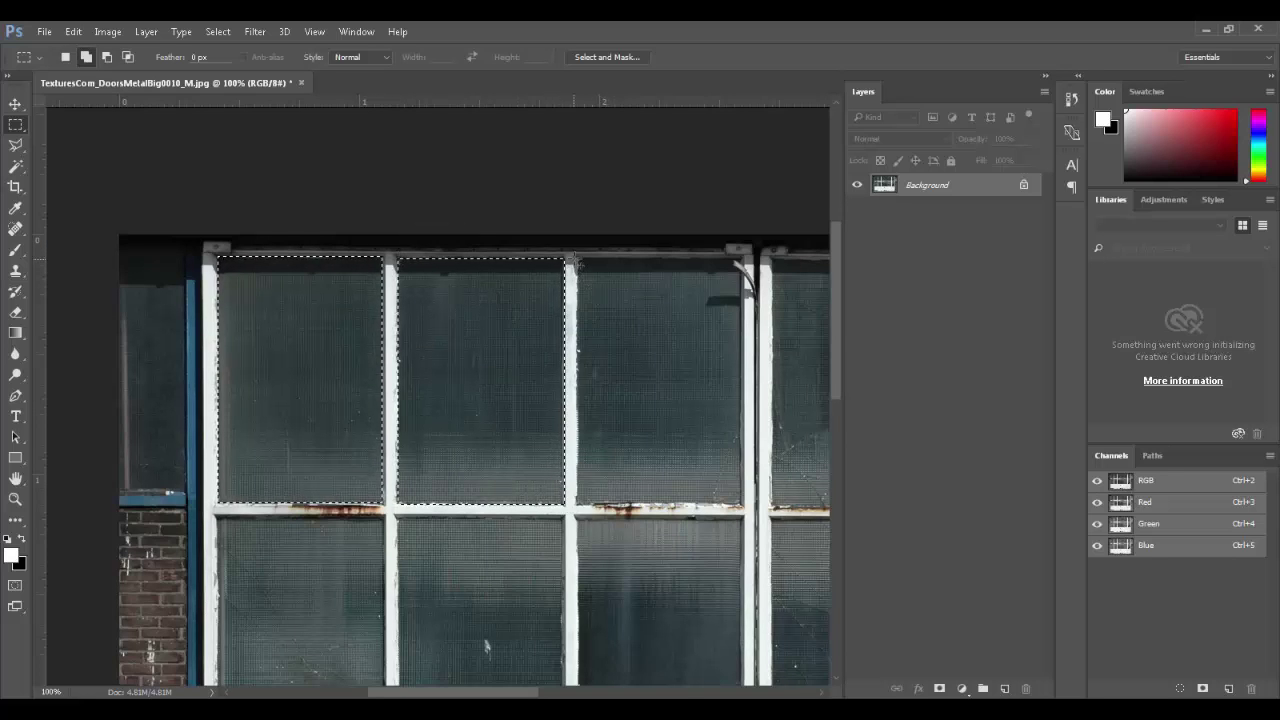
left_click_drag(577, 259, 741, 502)
- Add the three middle-row window panes of the left door to the selection
left_click_drag(593, 573, 660, 334)
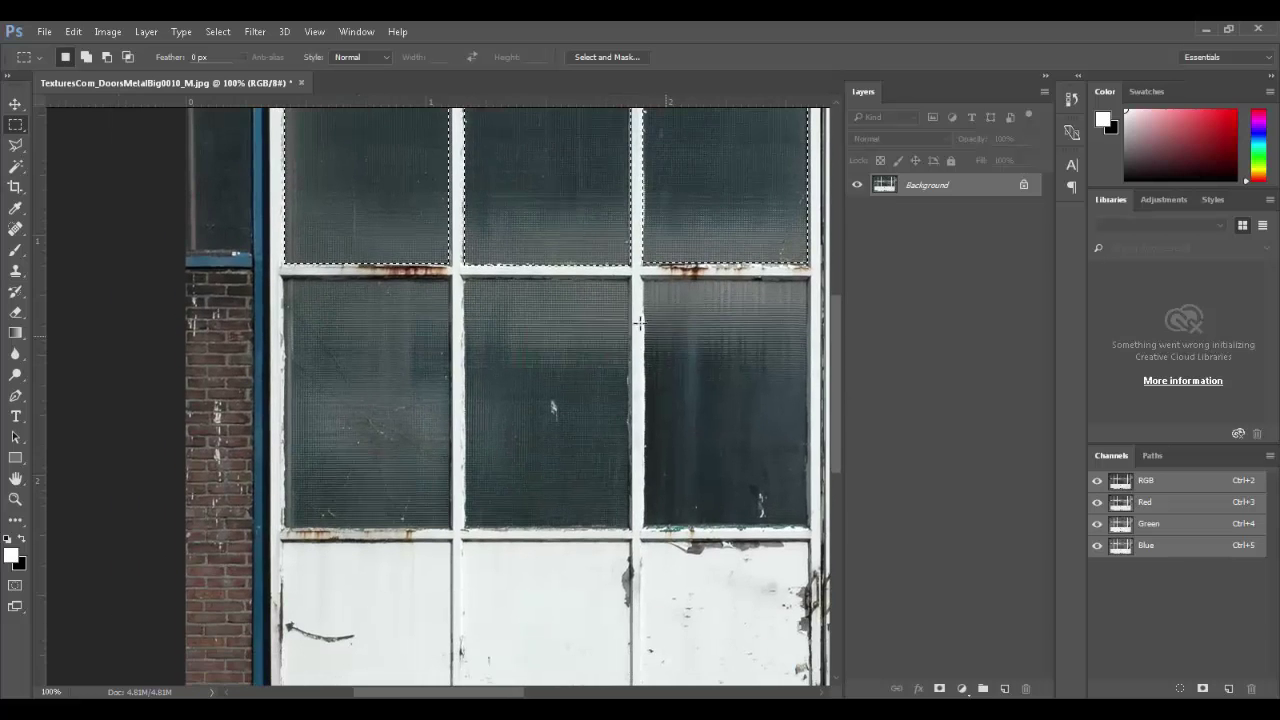
left_click_drag(286, 280, 454, 532)
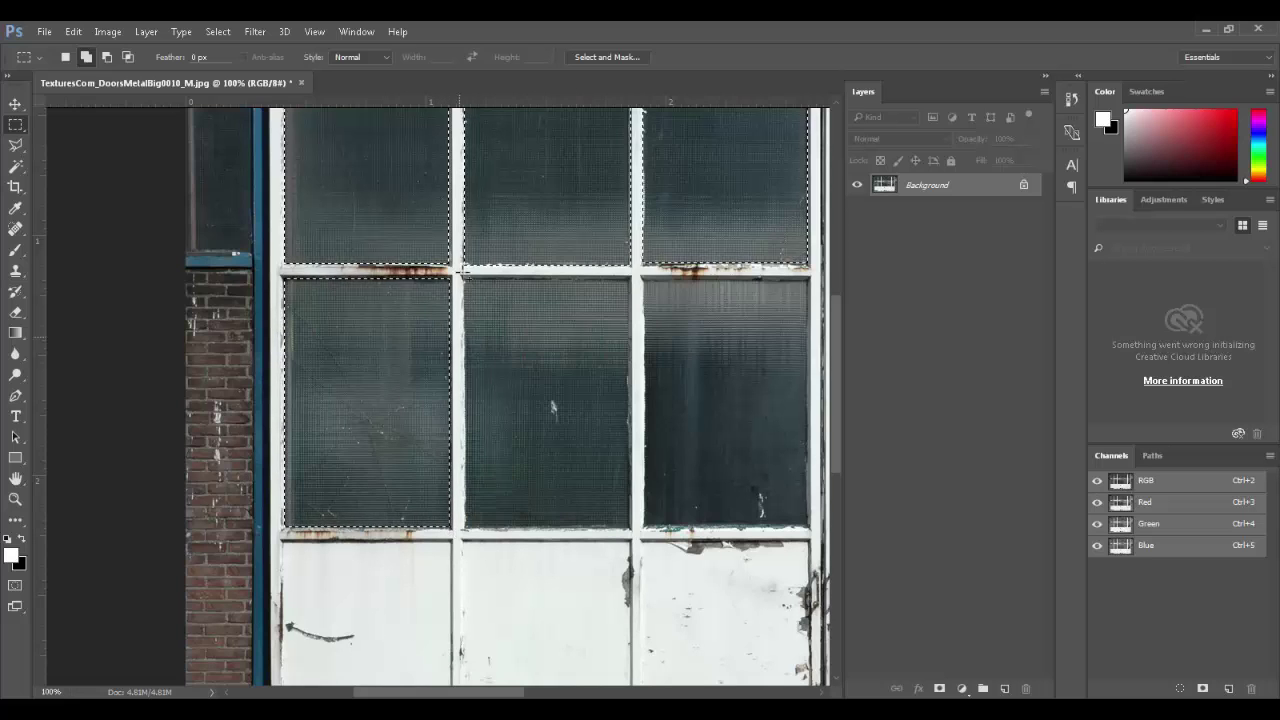
left_click_drag(465, 279, 633, 533)
scroll(500, 420, "right", 5)
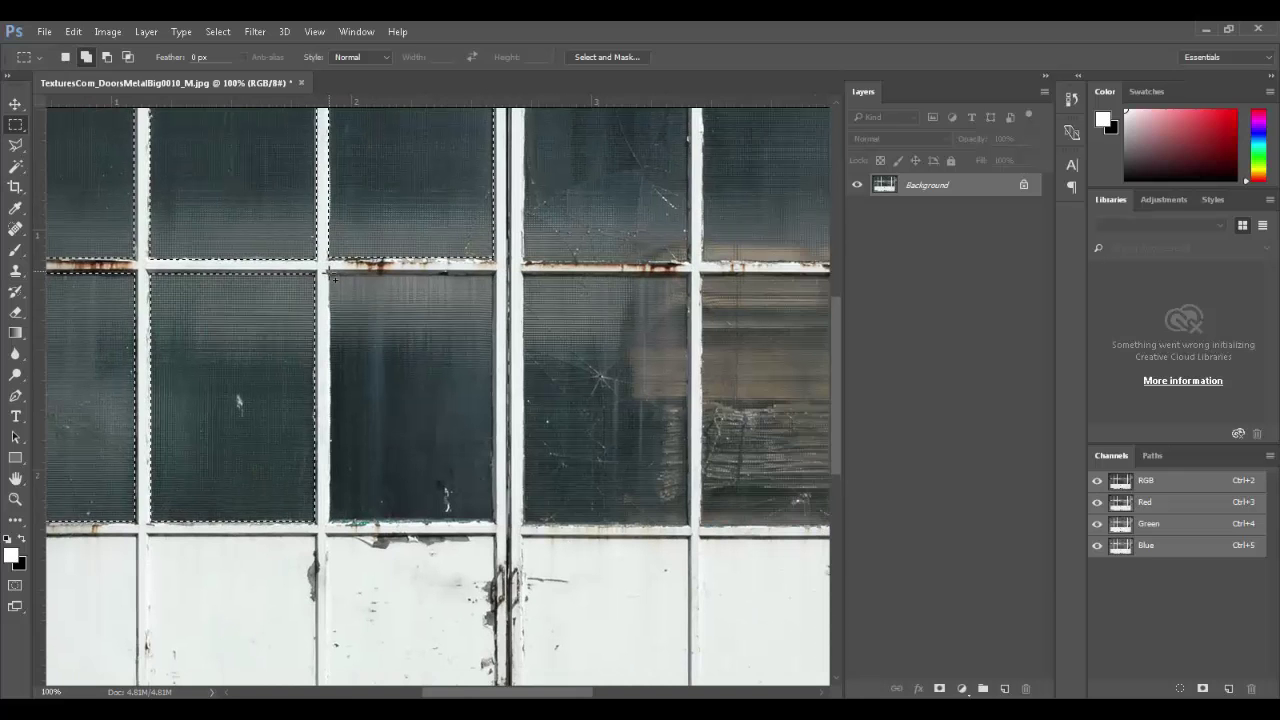
left_click_drag(329, 272, 493, 520)
key("ctrl+0")
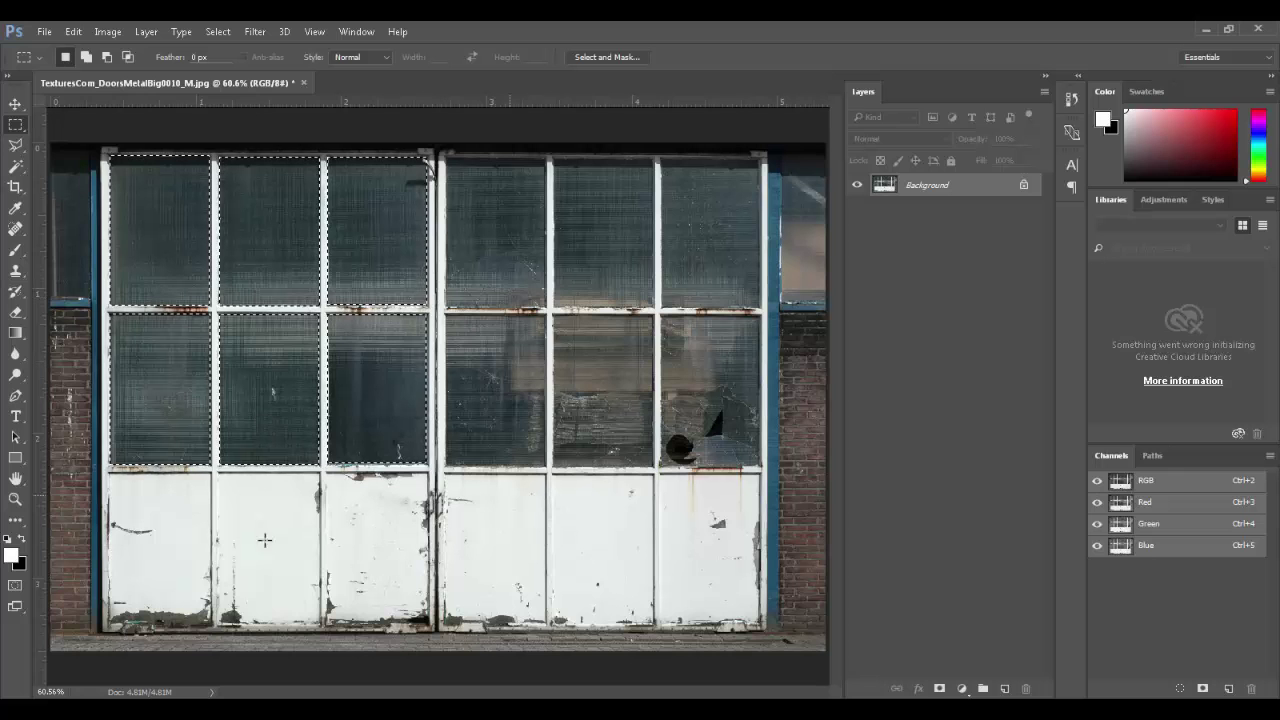
- Add the leftmost white bottom panel of the left door to the selection
left_click_drag(167, 520, 352, 642)
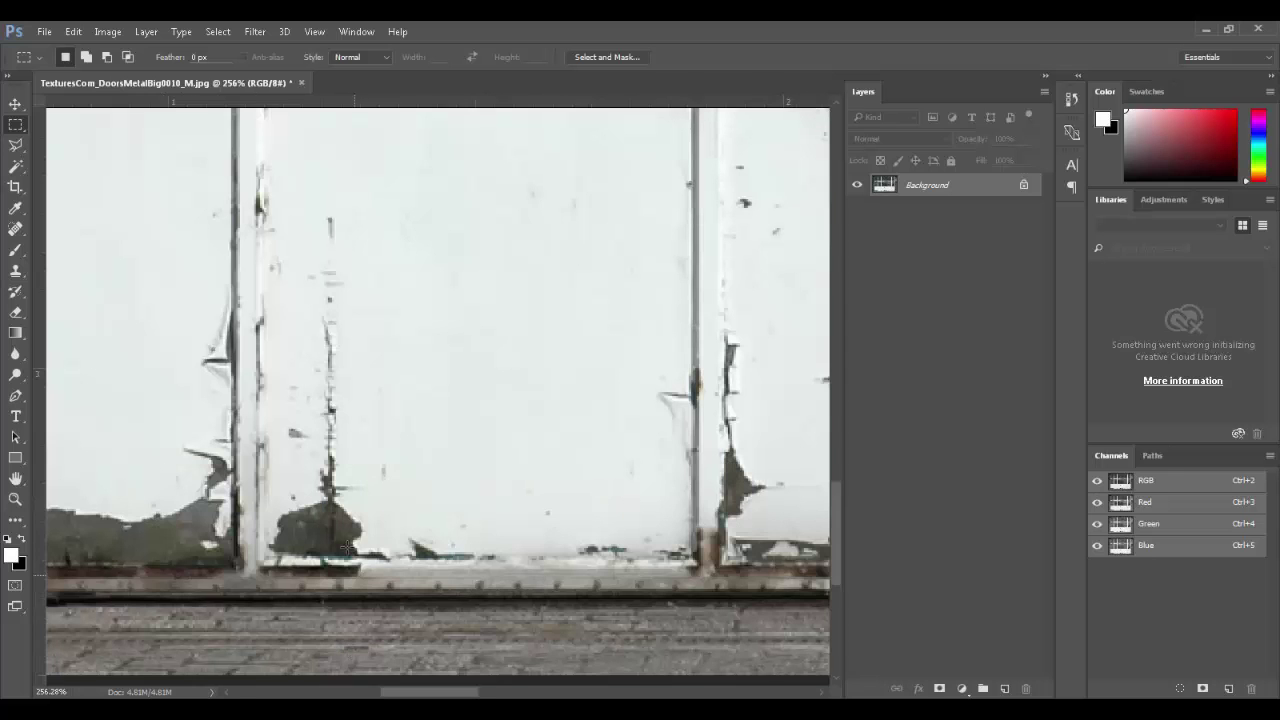
key("ctrl+minus")
key("ctrl+minus")
key("ctrl+minus")
left_click_drag(312, 321, 466, 441)
key("ctrl+minus")
key("ctrl+minus")
key("ctrl+minus")
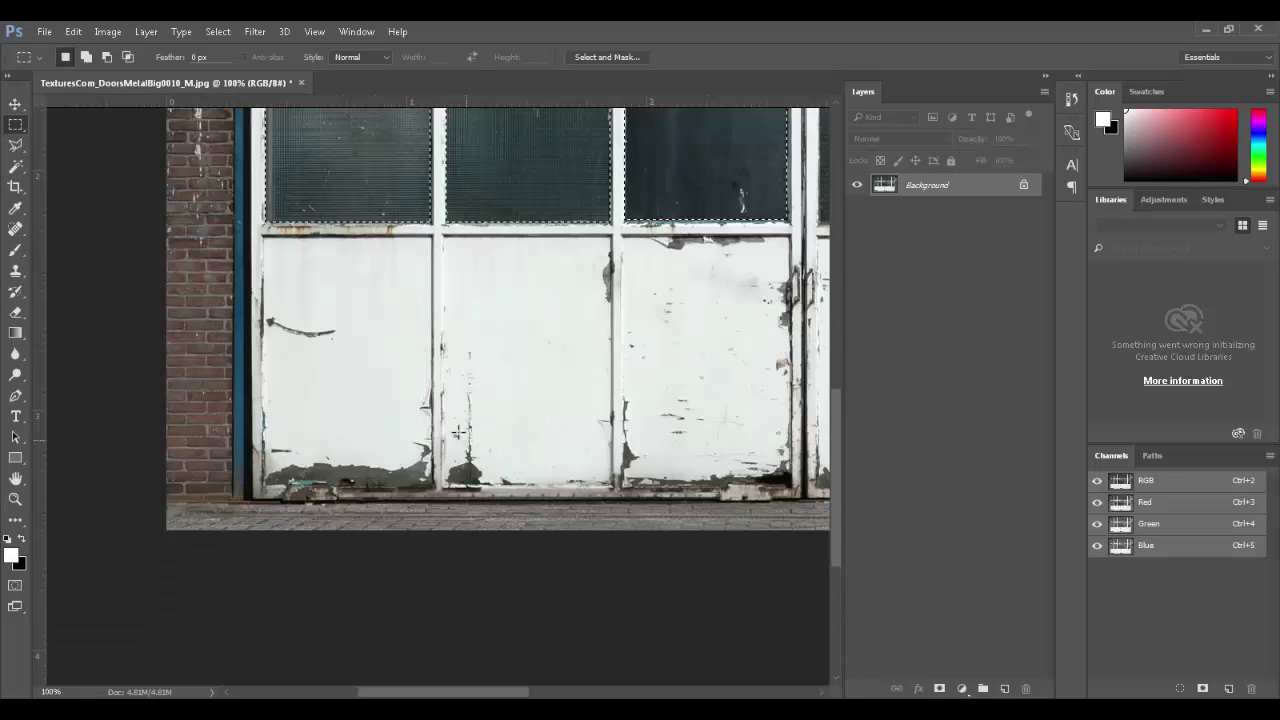
left_click_drag(391, 303, 387, 376)
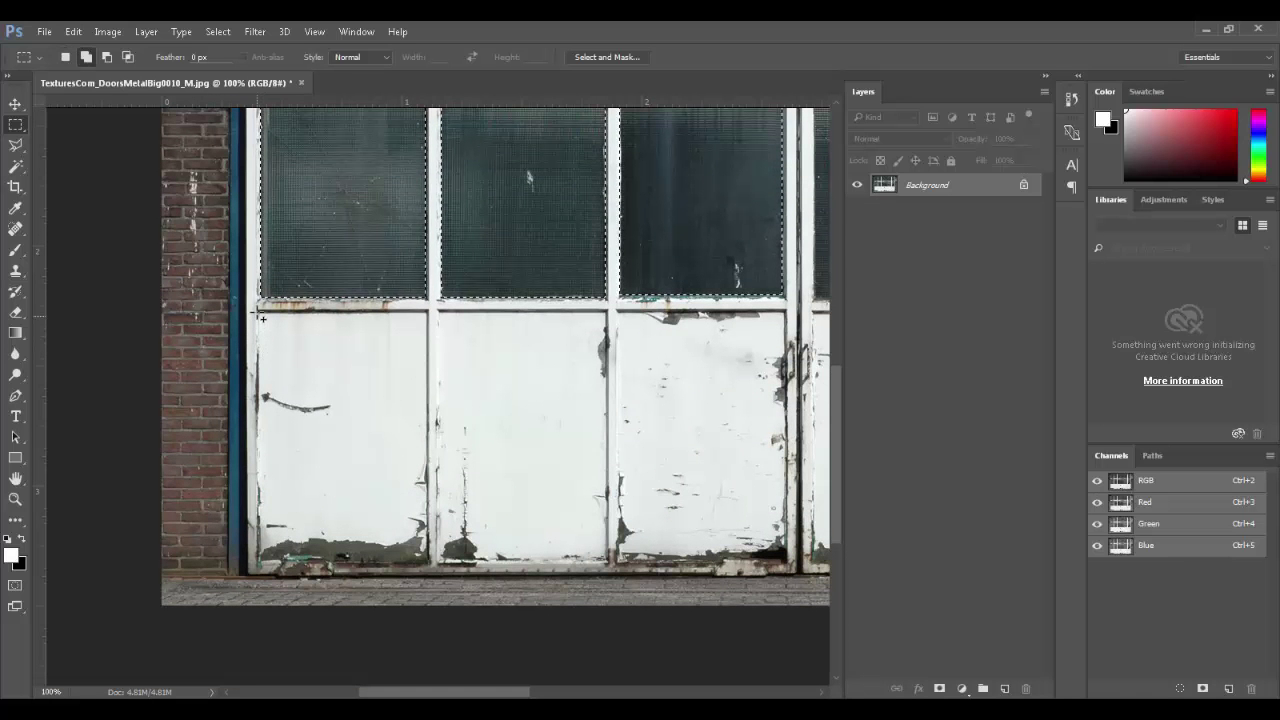
left_click_drag(258, 313, 393, 459)
left_click_drag(420, 560, 427, 560)
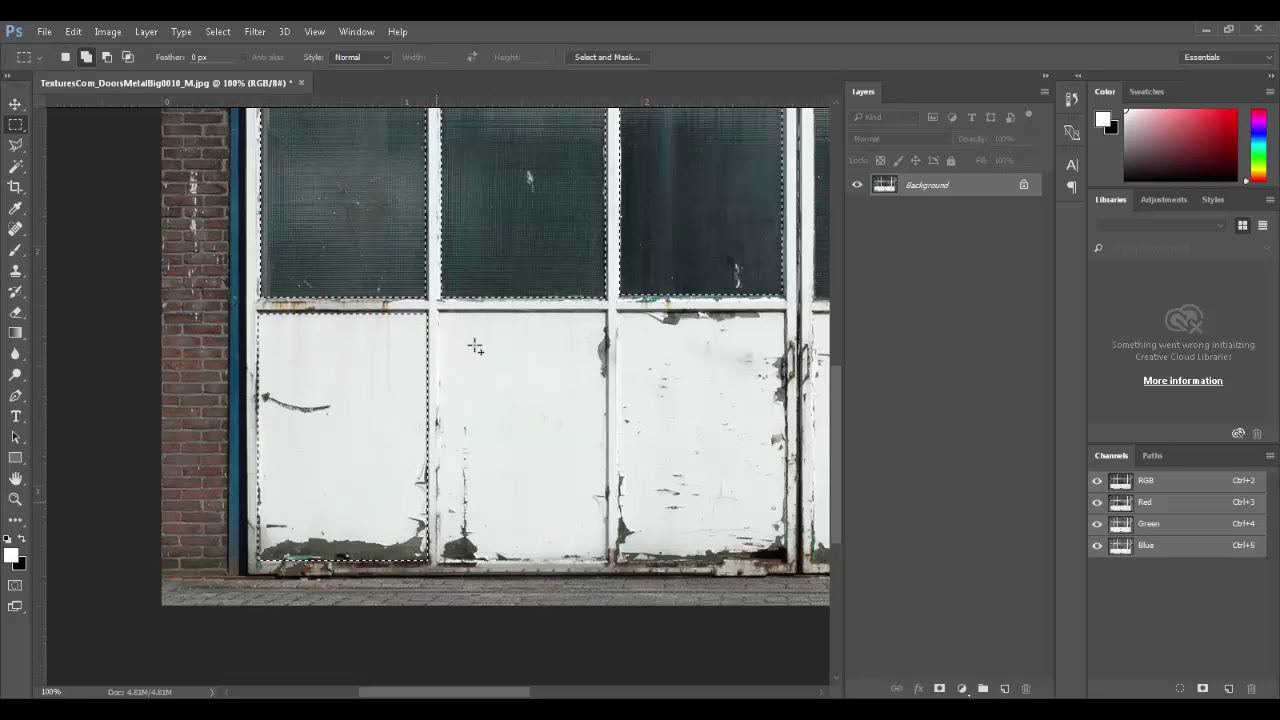
- Add the second and third white bottom panels of the left door to the selection
left_click_drag(440, 312, 607, 564)
key("space")
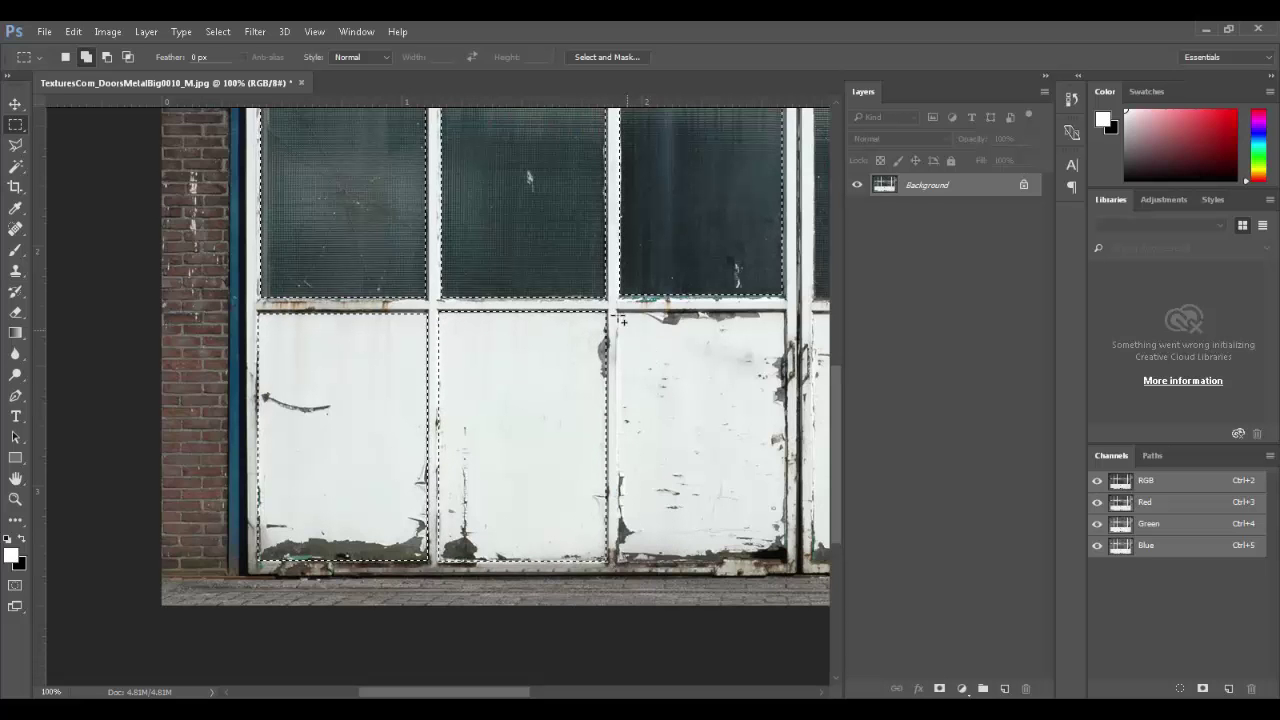
left_click_drag(617, 313, 785, 560)
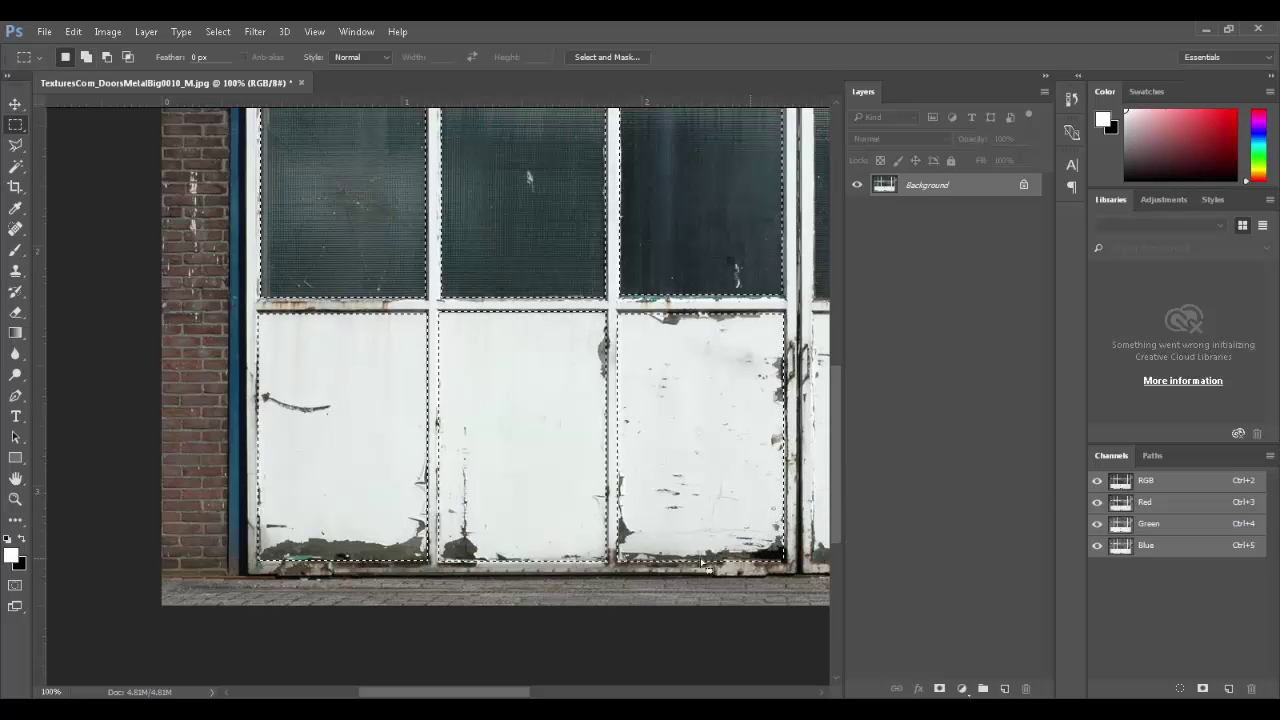
key("ctrl+0")
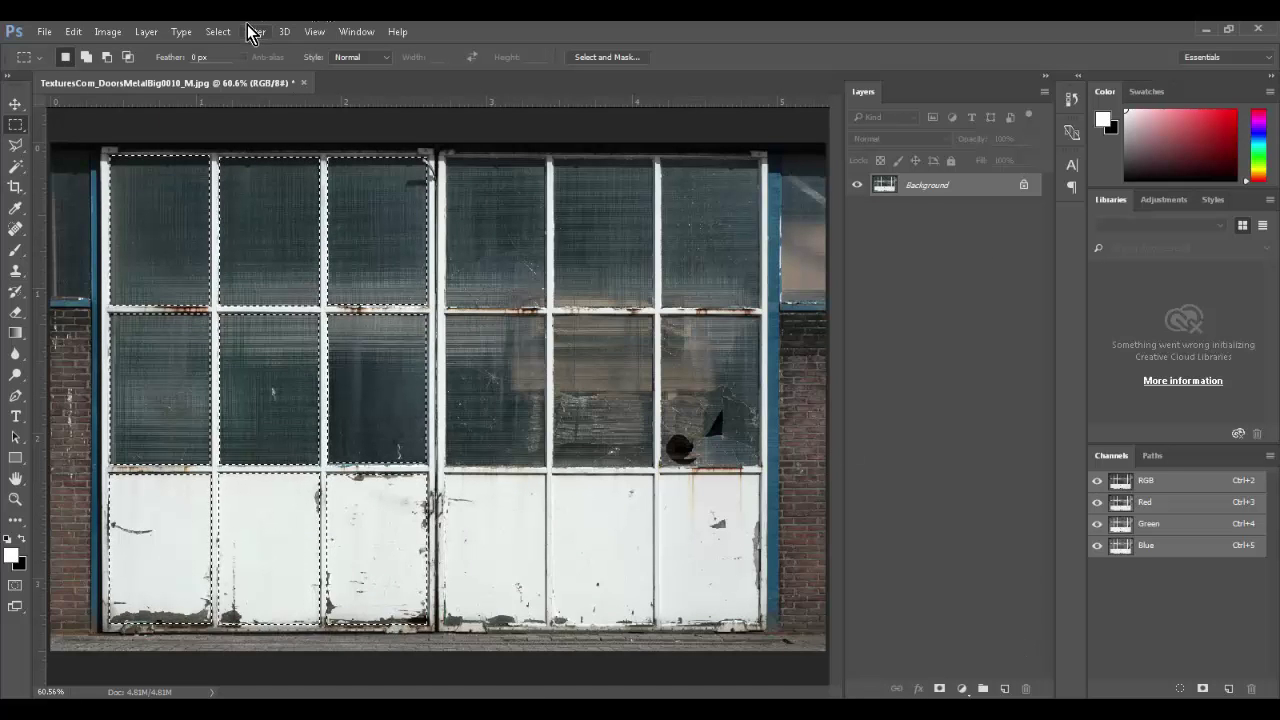
- Save the selection of the left door's panes and panels as a new channel named LeftSide
left_click(218, 32)
left_click(258, 403)
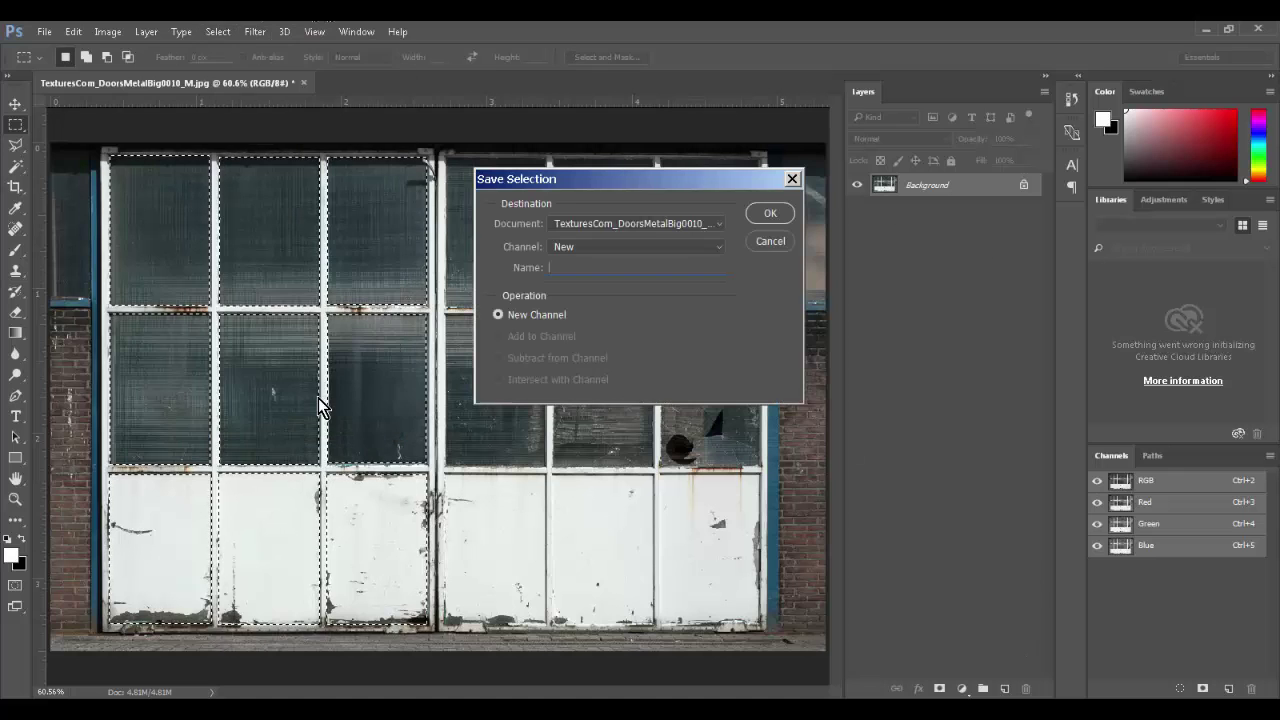
type("Le")
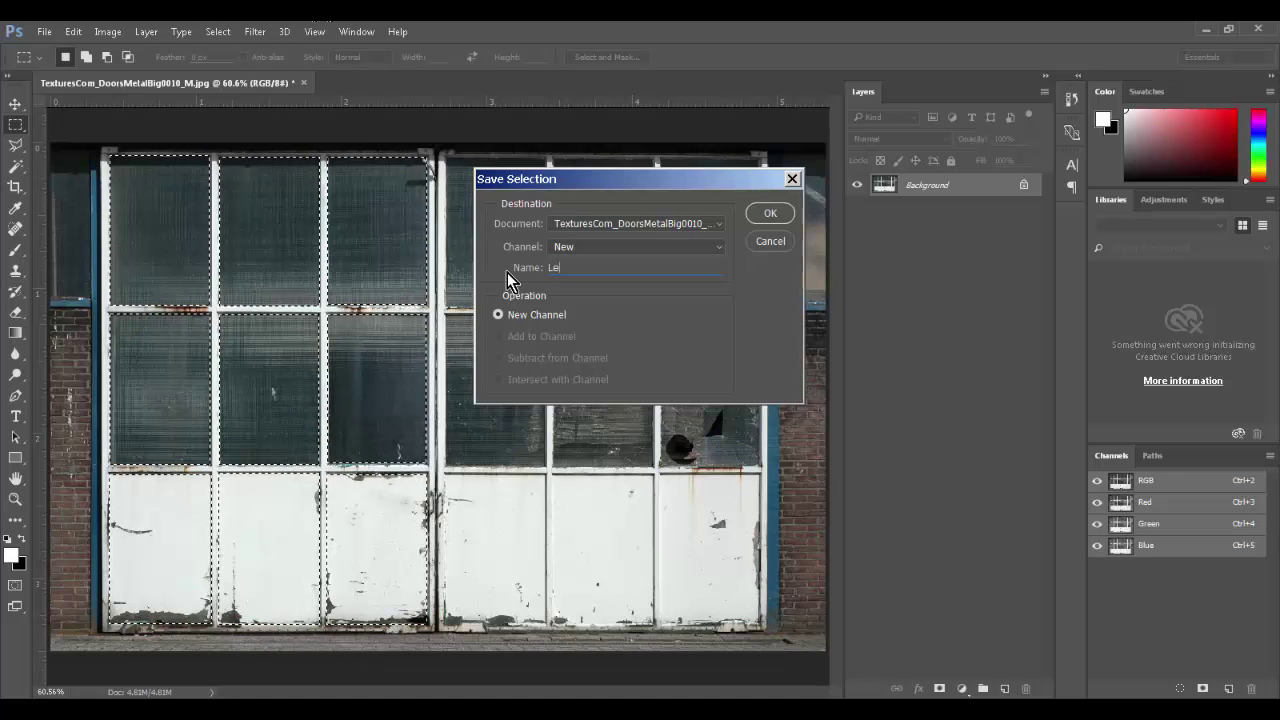
type("ftS")
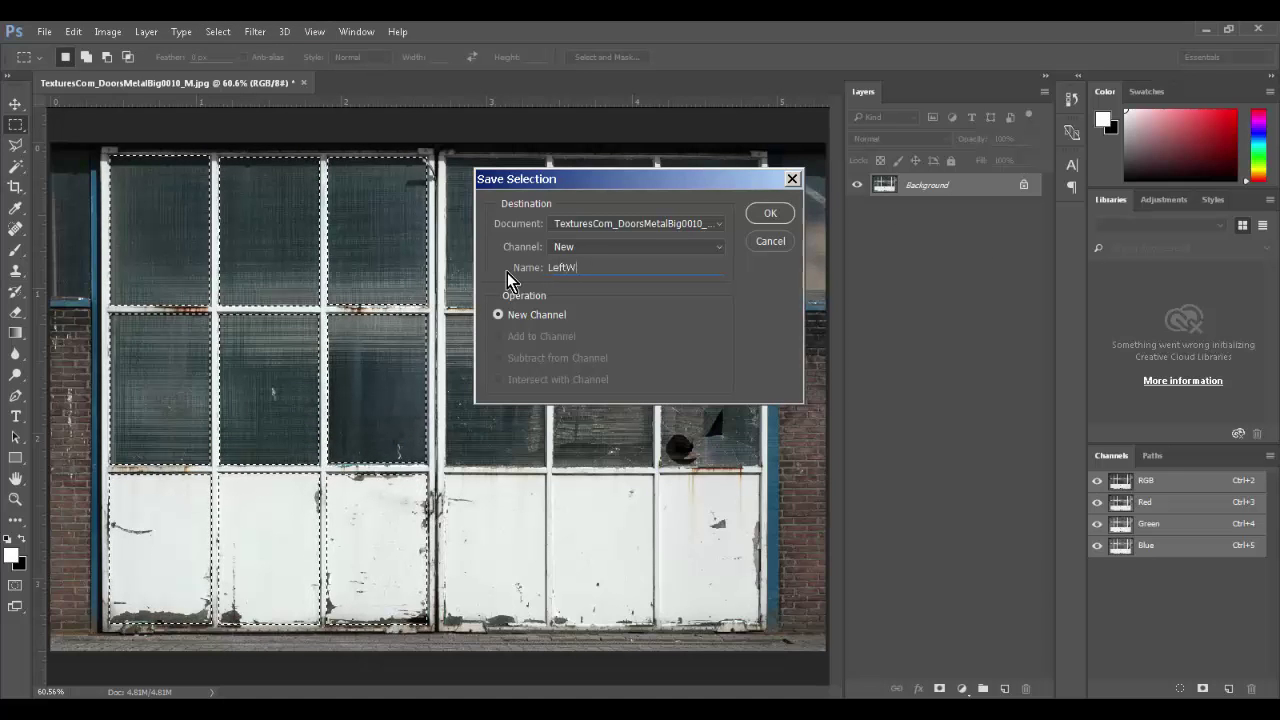
type("ide")
key("Return")
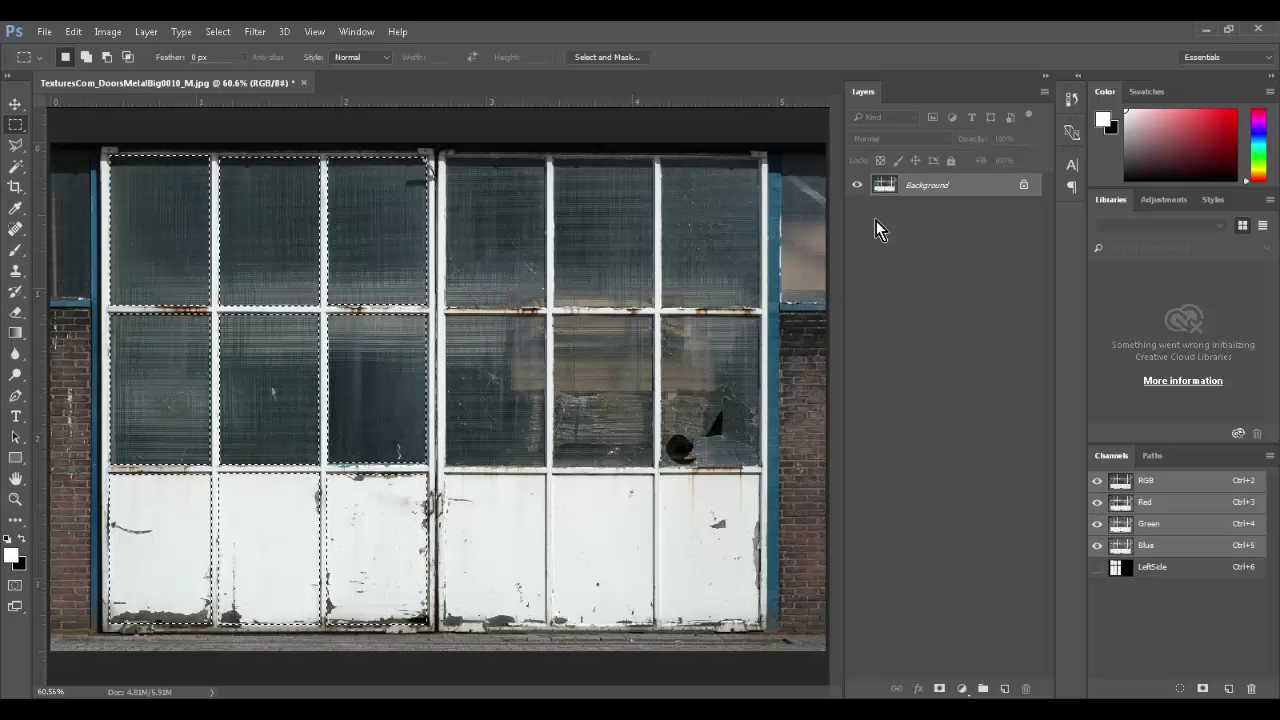
- Fill the selected left-door panes and panels with white on a new layer, and add a fully black layer beneath it
left_click(1005, 688)
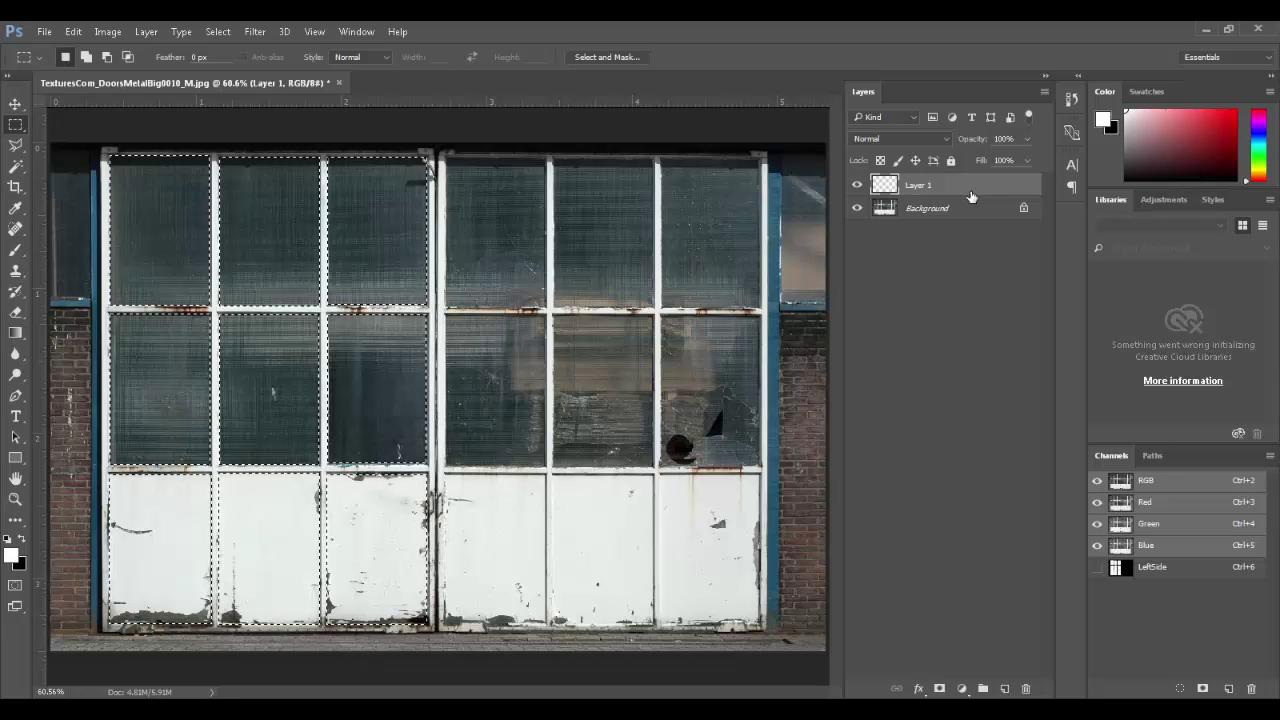
key("alt+BackSpace")
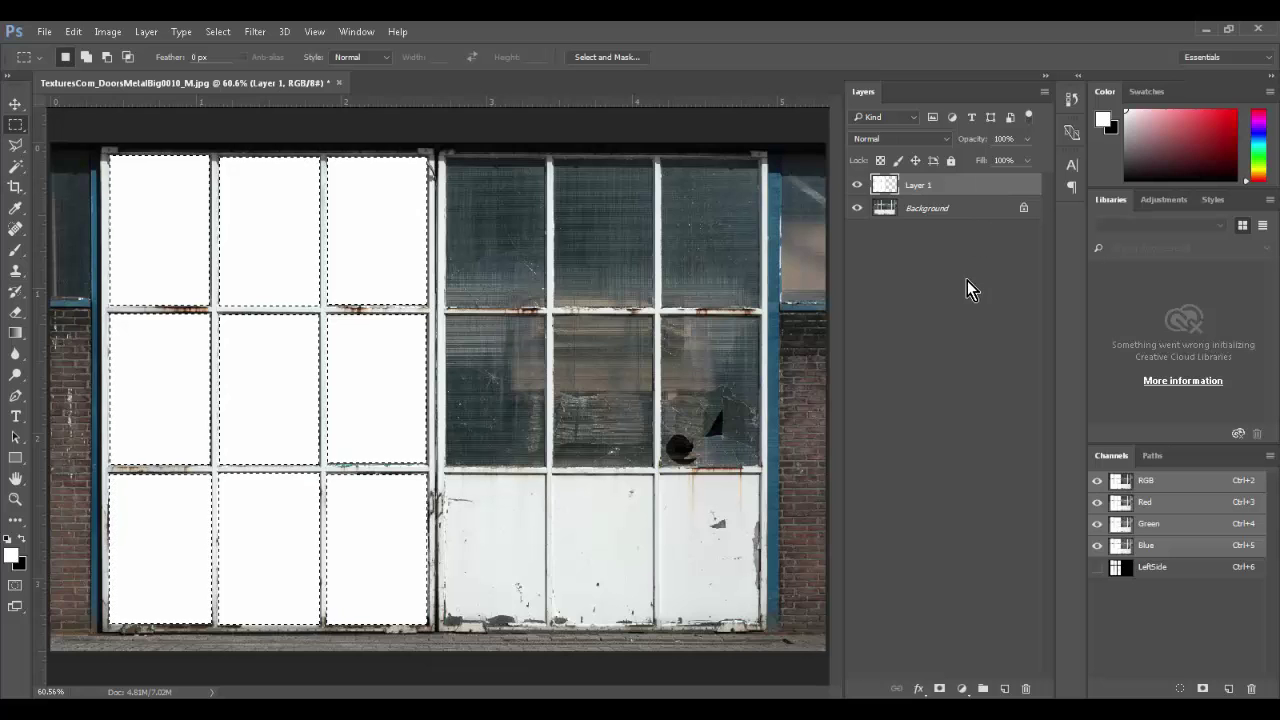
left_click(1005, 688)
left_click_drag(930, 186, 932, 222)
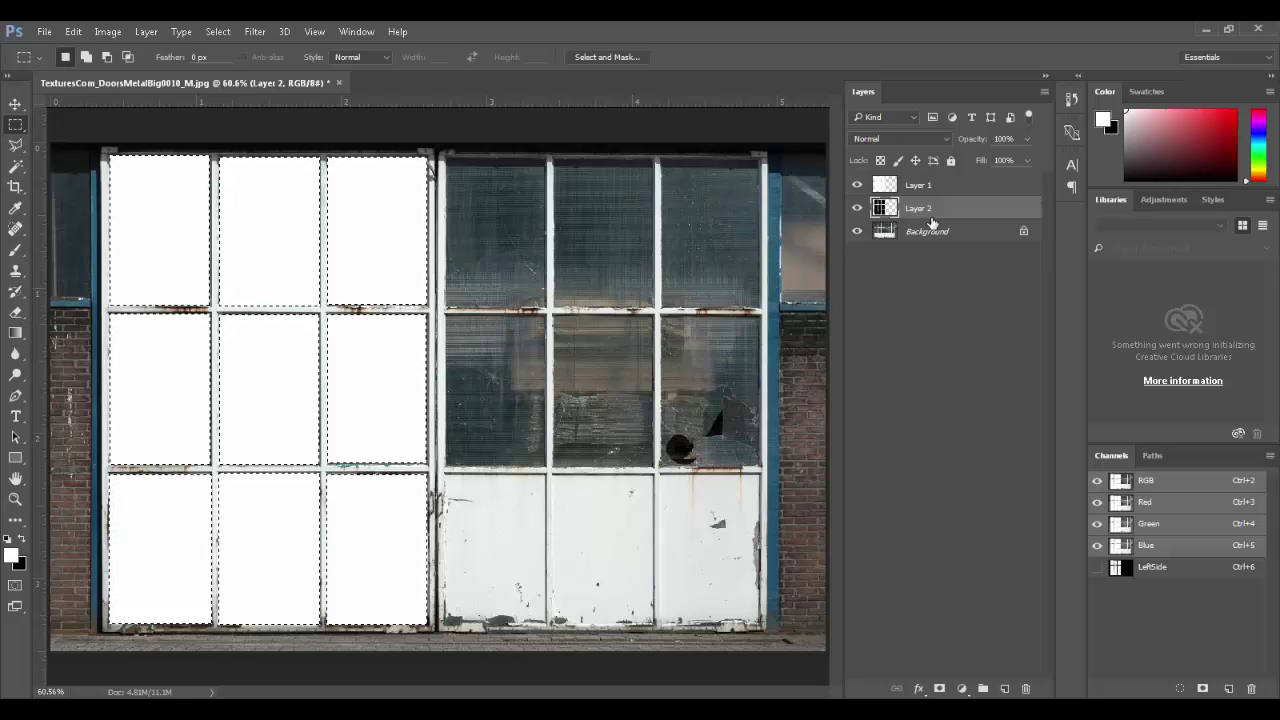
key("ctrl+BackSpace")
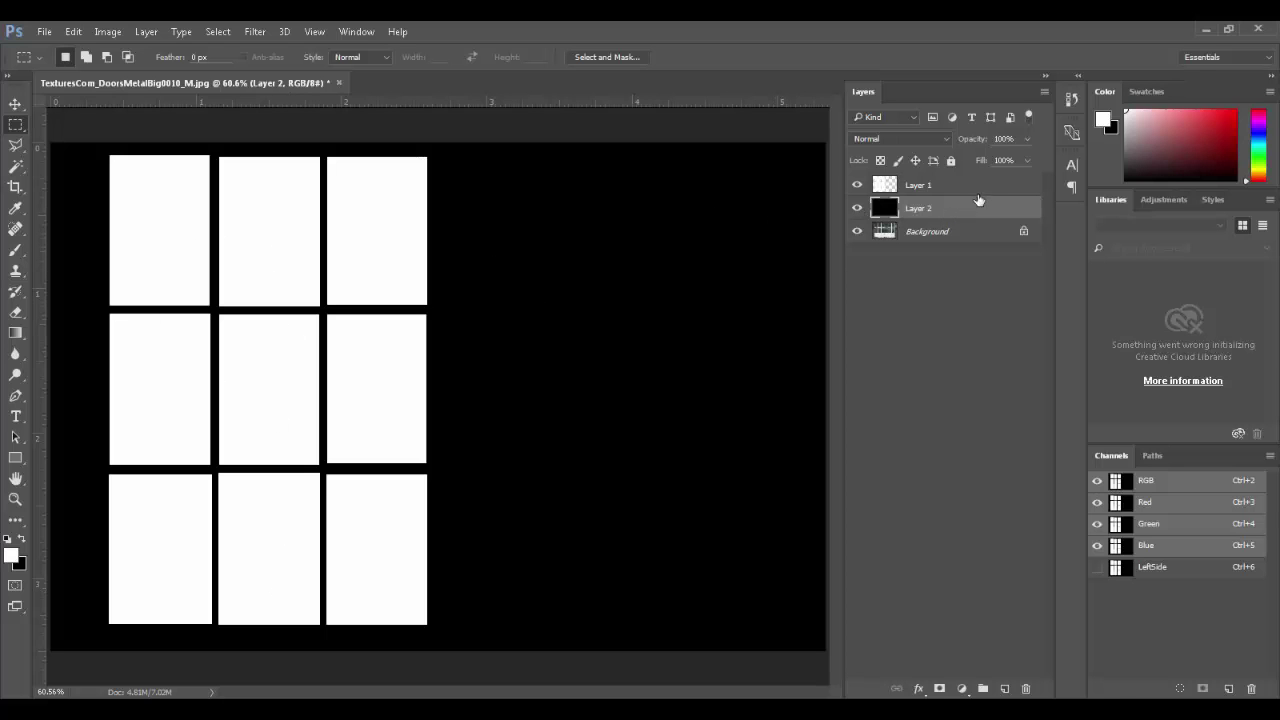
- Examine a crossing of the left door's frame bars in the photo with both fill layers temporarily hidden
left_click_drag(855, 207, 856, 185)
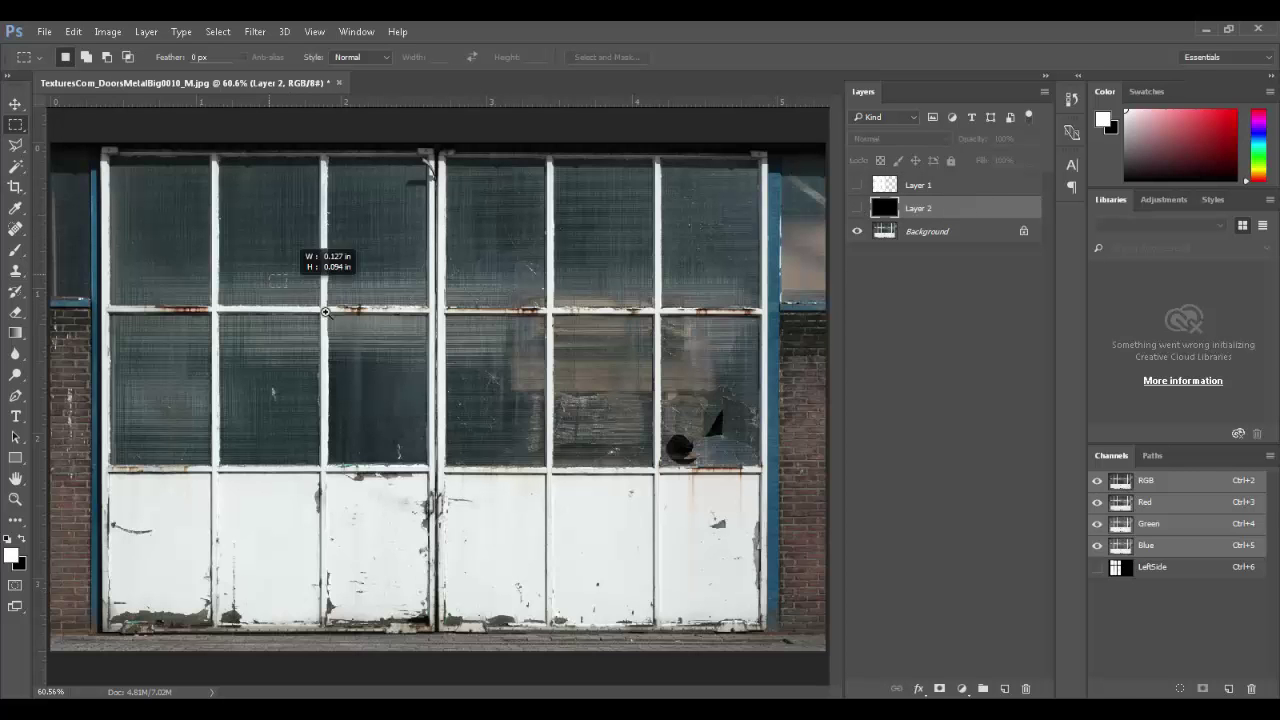
left_click_drag(321, 301, 577, 362)
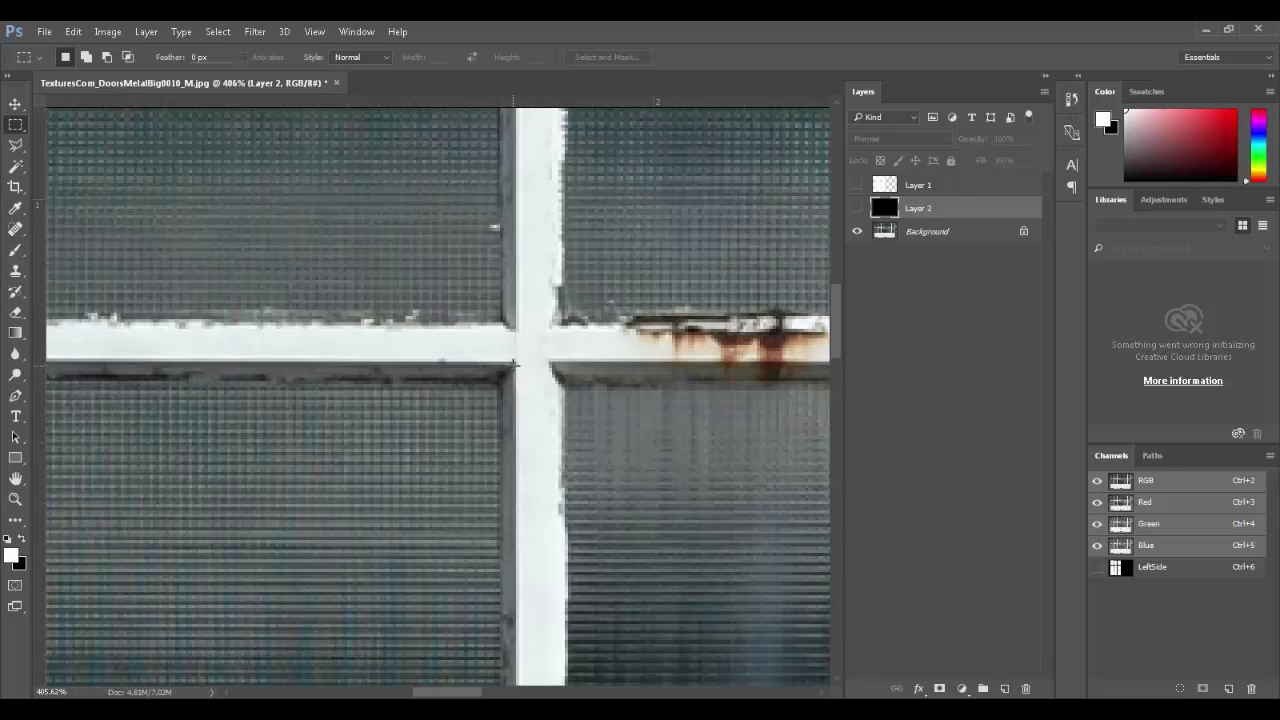
key("ctrl+0")
left_click(856, 208)
- Add an Outer Bevel effect to the white panel layer with depth 344%, size 49 px and soften 6 px
double_click(980, 185)
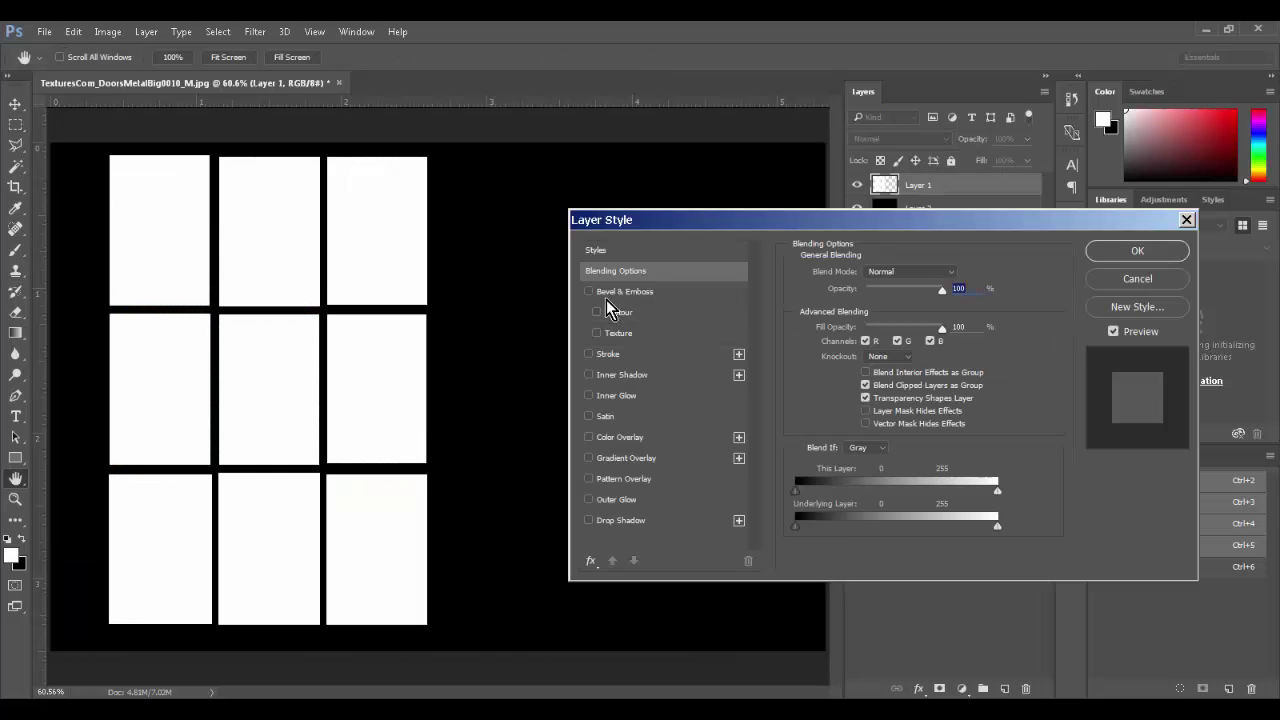
left_click(590, 292)
left_click(614, 291)
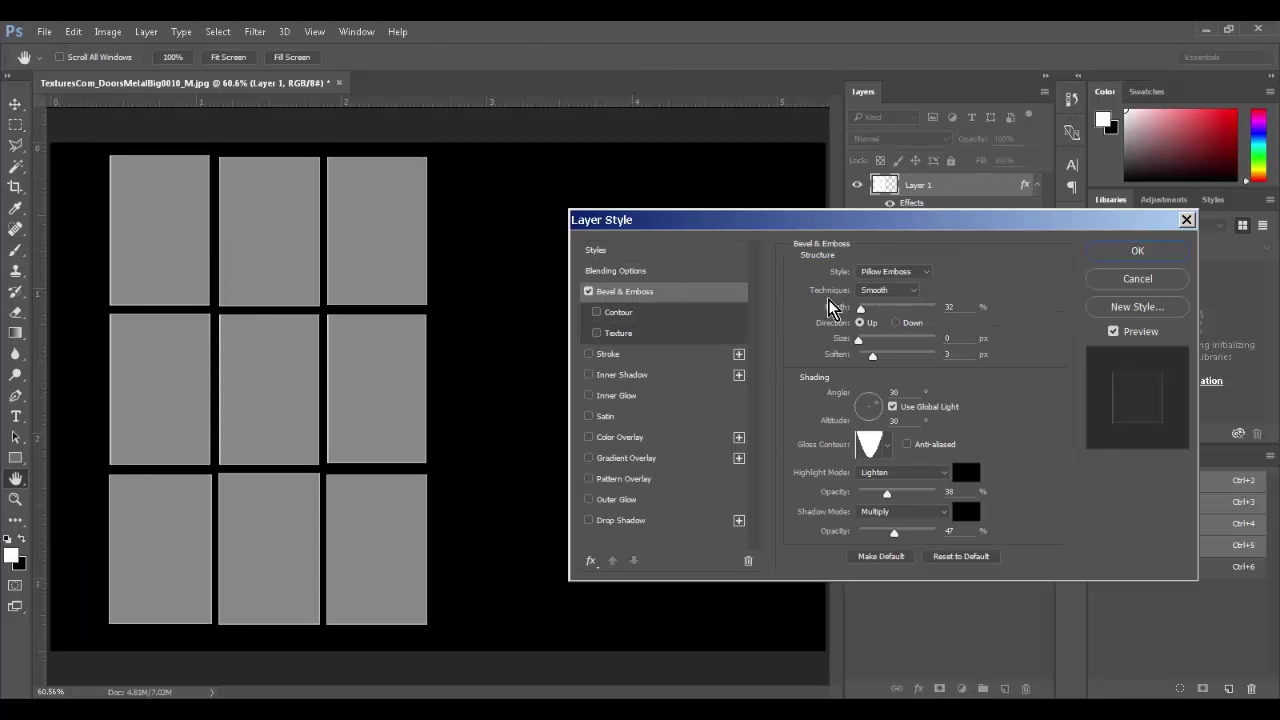
left_click(886, 307)
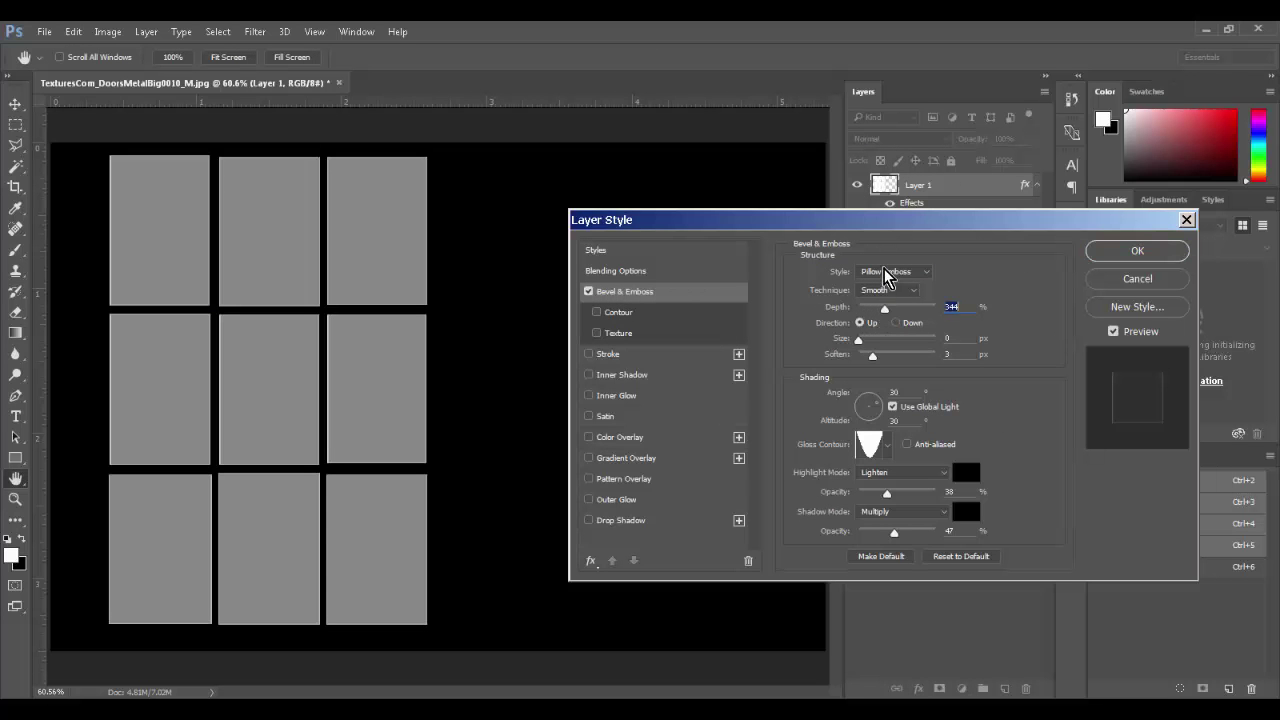
left_click(890, 272)
left_click(878, 285)
left_click_drag(288, 276, 371, 357)
left_click_drag(866, 340, 886, 364)
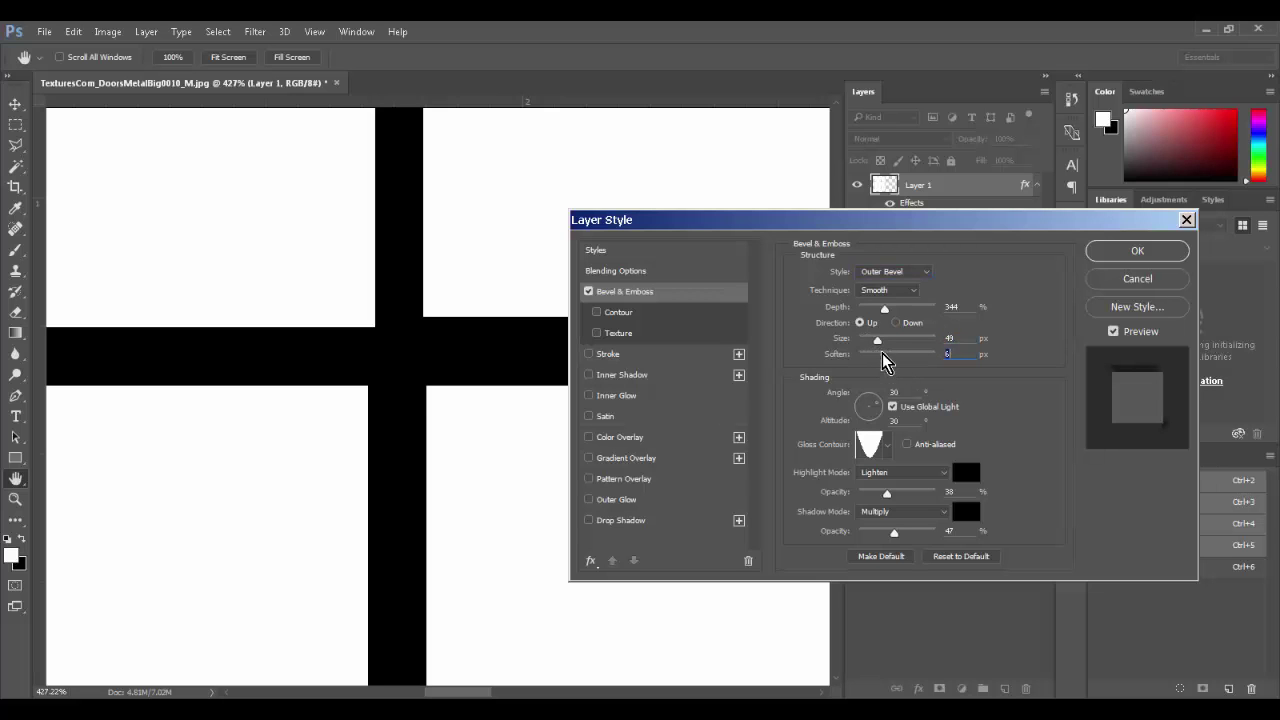
- Set the bevel's highlight colour to ffffff, its highlight opacity to 61% and its shadow opacity to 100%
left_click(904, 476)
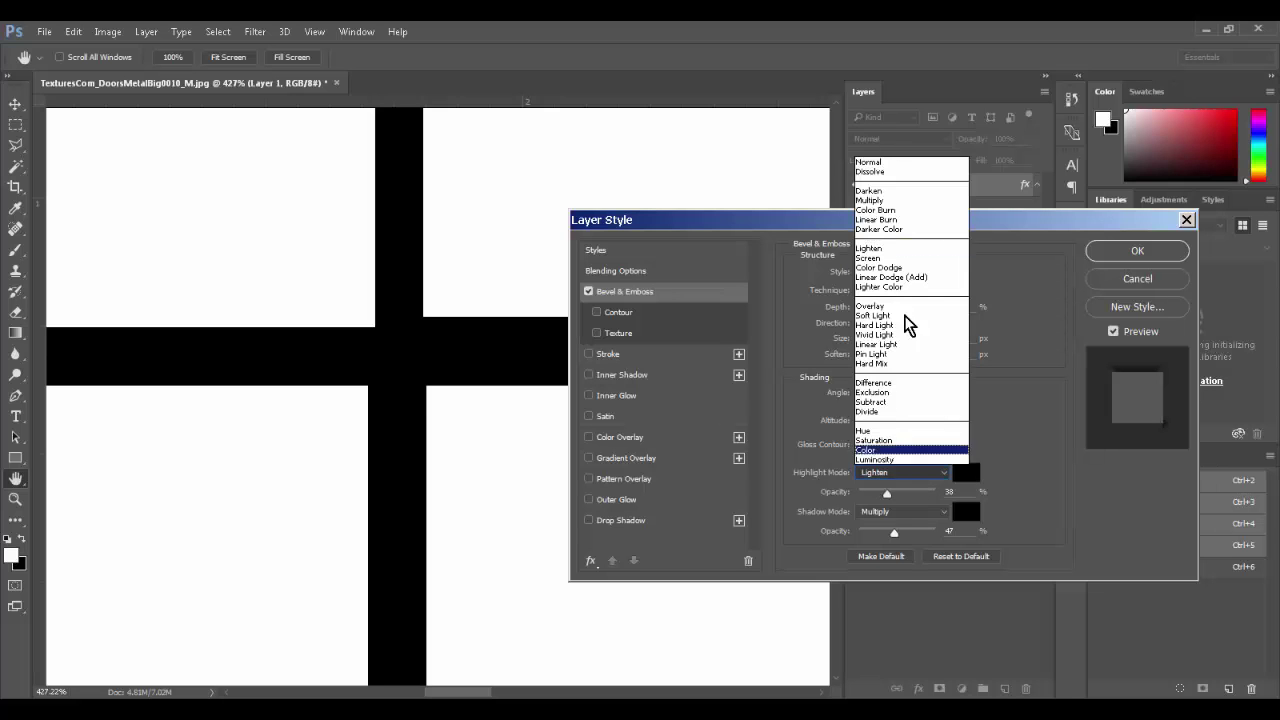
left_click(985, 495)
left_click(965, 472)
type("ffffff")
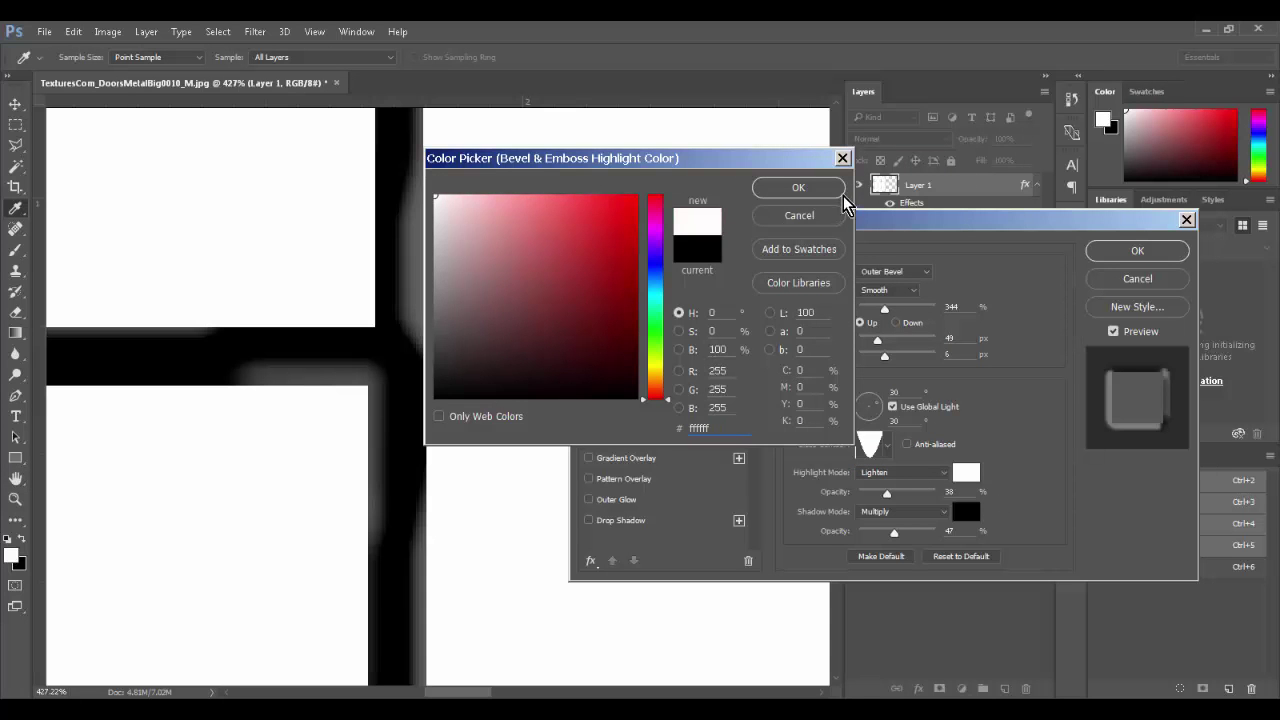
left_click(799, 188)
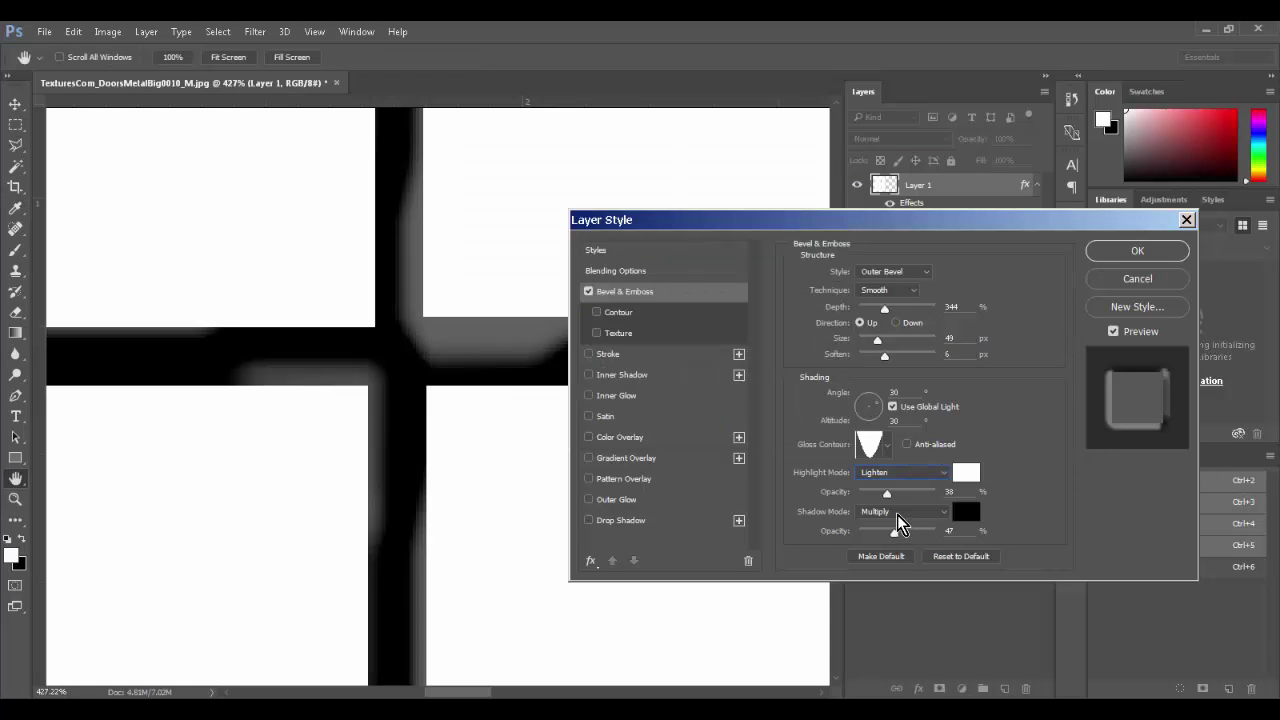
left_click_drag(897, 530, 946, 532)
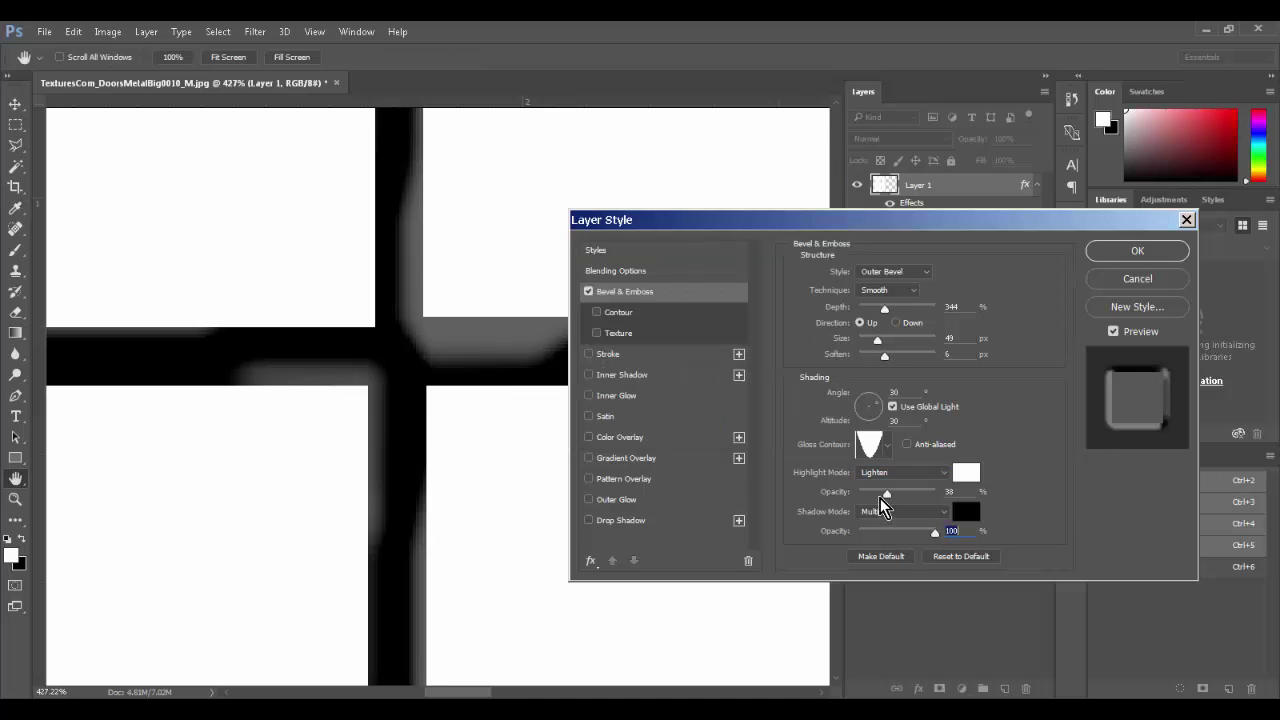
mouse_move(895, 493)
left_mouse_down()
mouse_move(936, 493)
mouse_move(906, 495)
left_mouse_up()
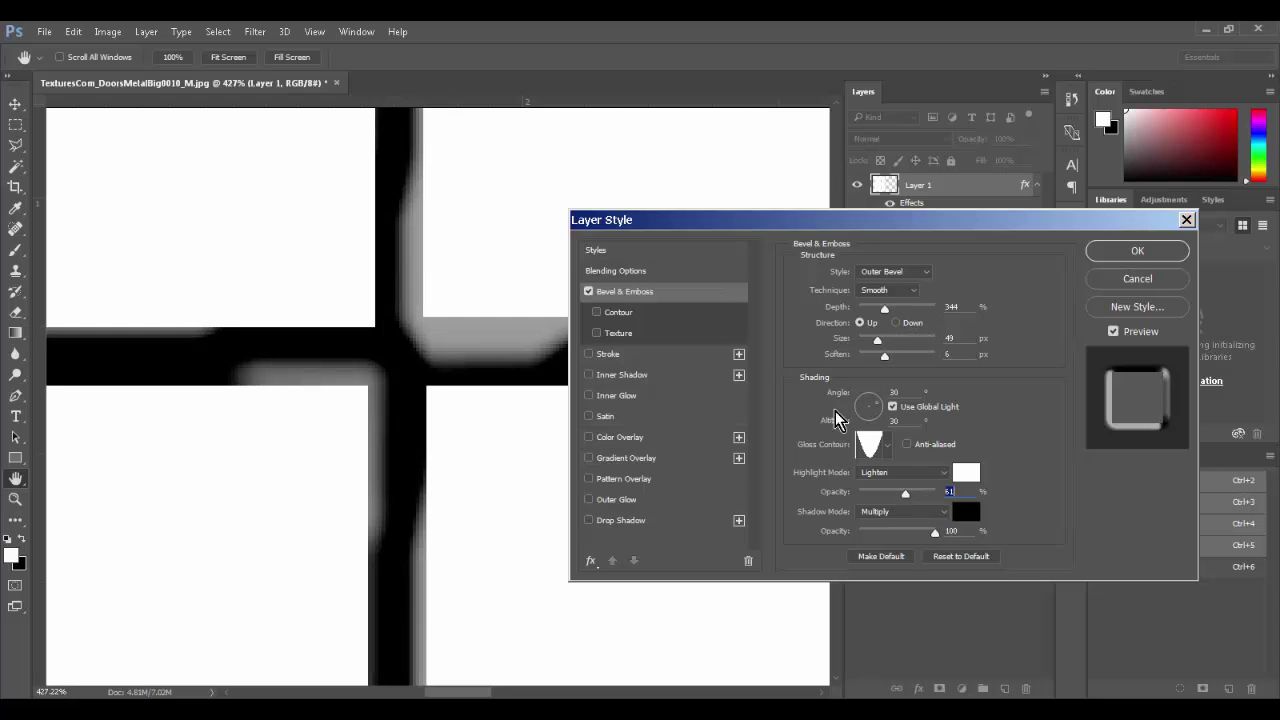
- Apply the bevel with Chisel Hard, depth 178%, size 4 px, soften 3 px, angle 135°, altitude 16° and both opacities at 43%
left_click(883, 293)
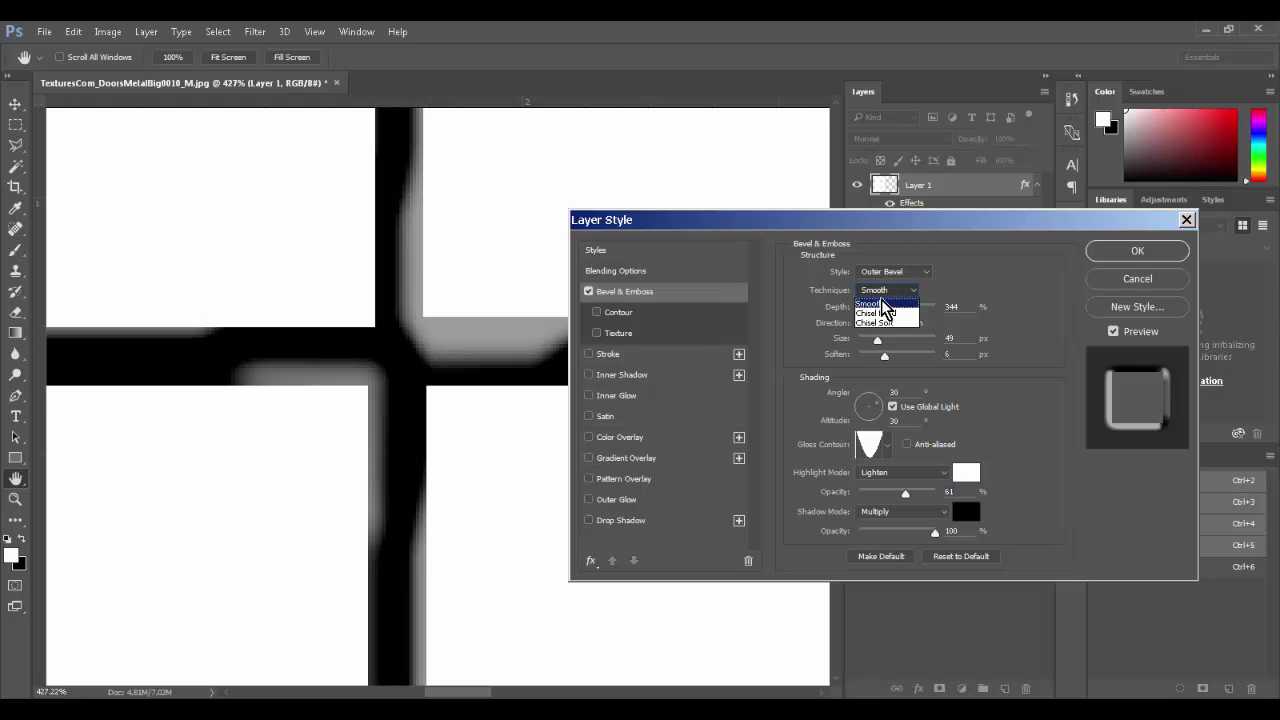
left_click(882, 313)
left_click_drag(883, 309, 862, 348)
mouse_move(857, 341)
left_mouse_down()
mouse_move(875, 356)
mouse_move(858, 396)
left_mouse_up()
left_click(866, 405)
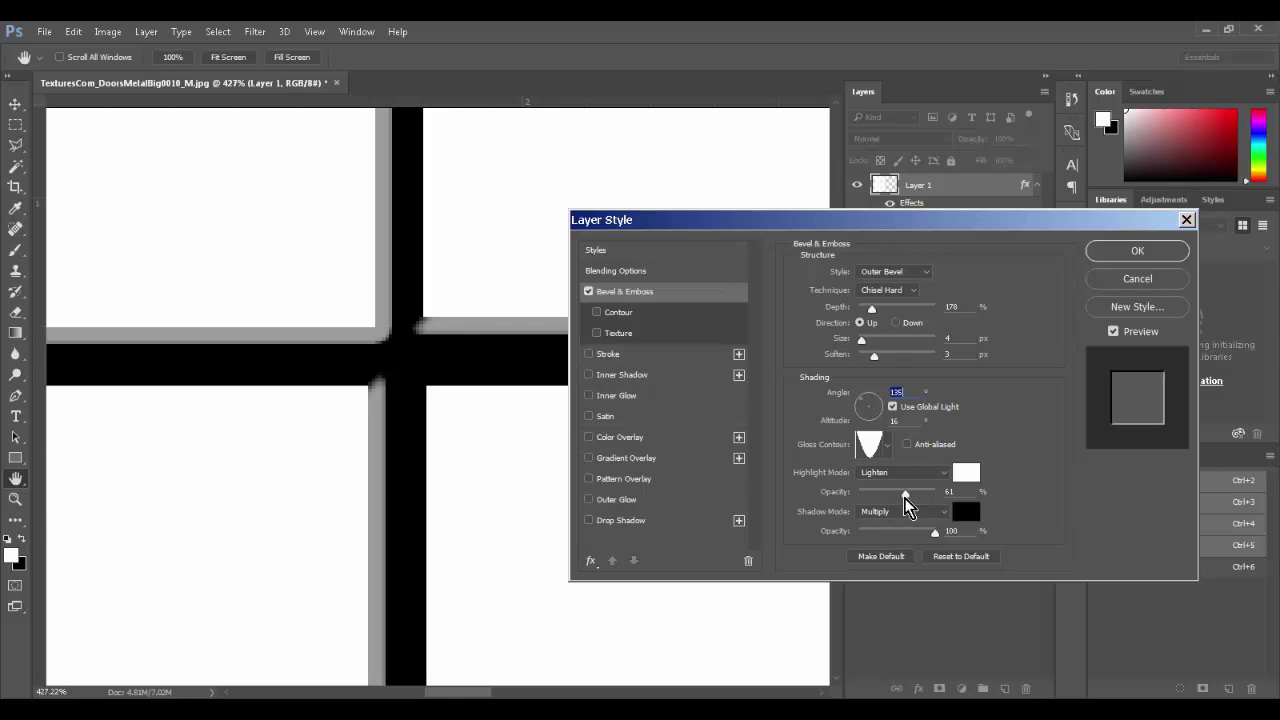
left_click_drag(903, 532, 893, 501)
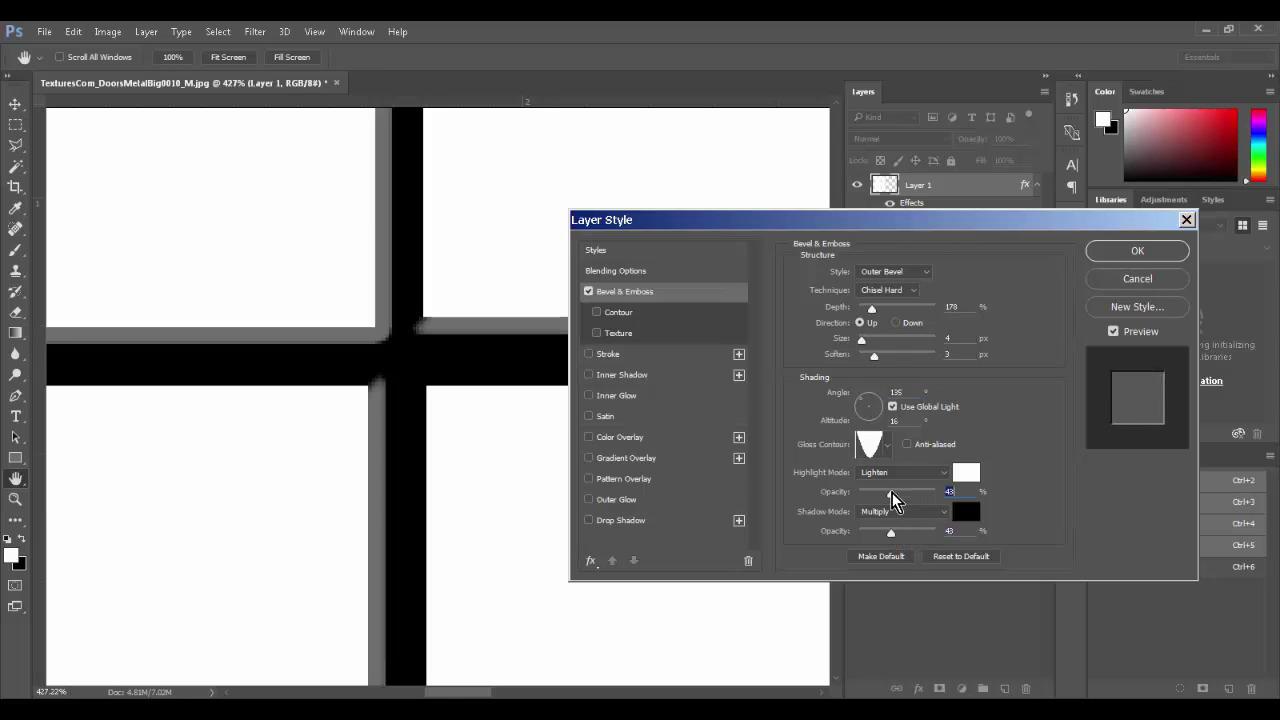
left_click(1140, 254)
- Compare the beveled panel edges with the real door frame by toggling the visibility of the two fill layers
key("ctrl+0")
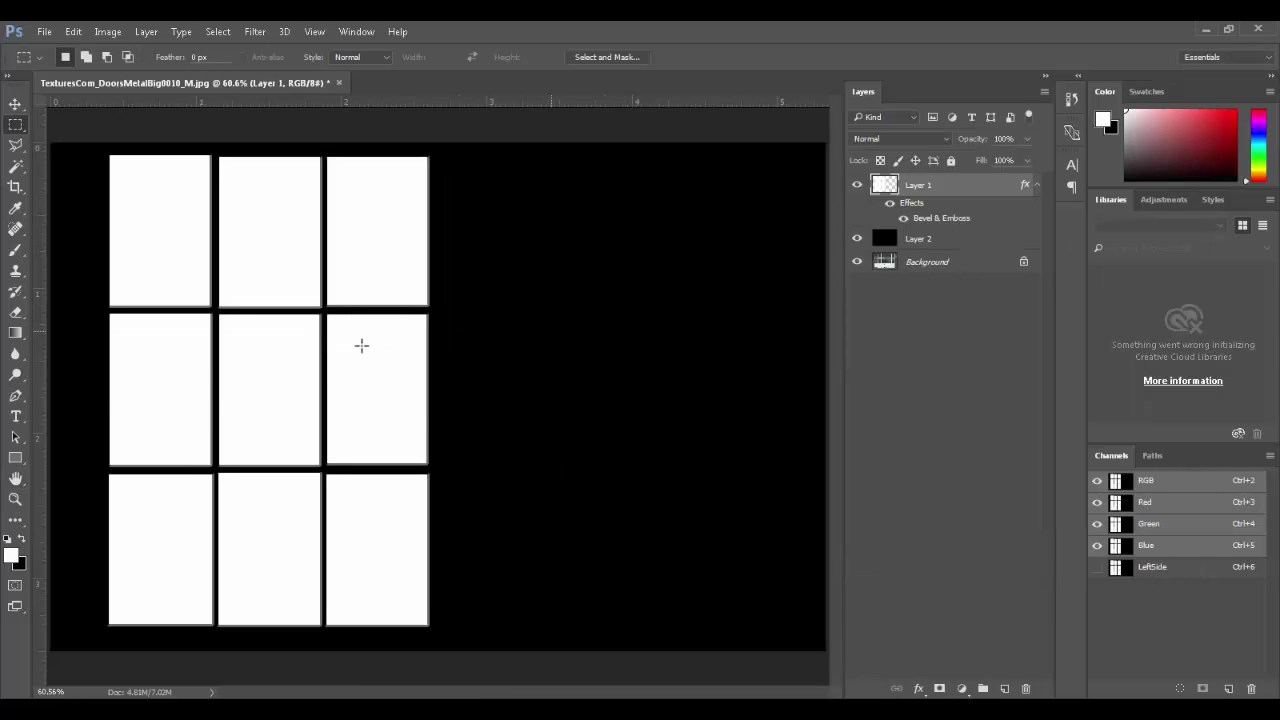
left_click_drag(181, 286, 309, 383)
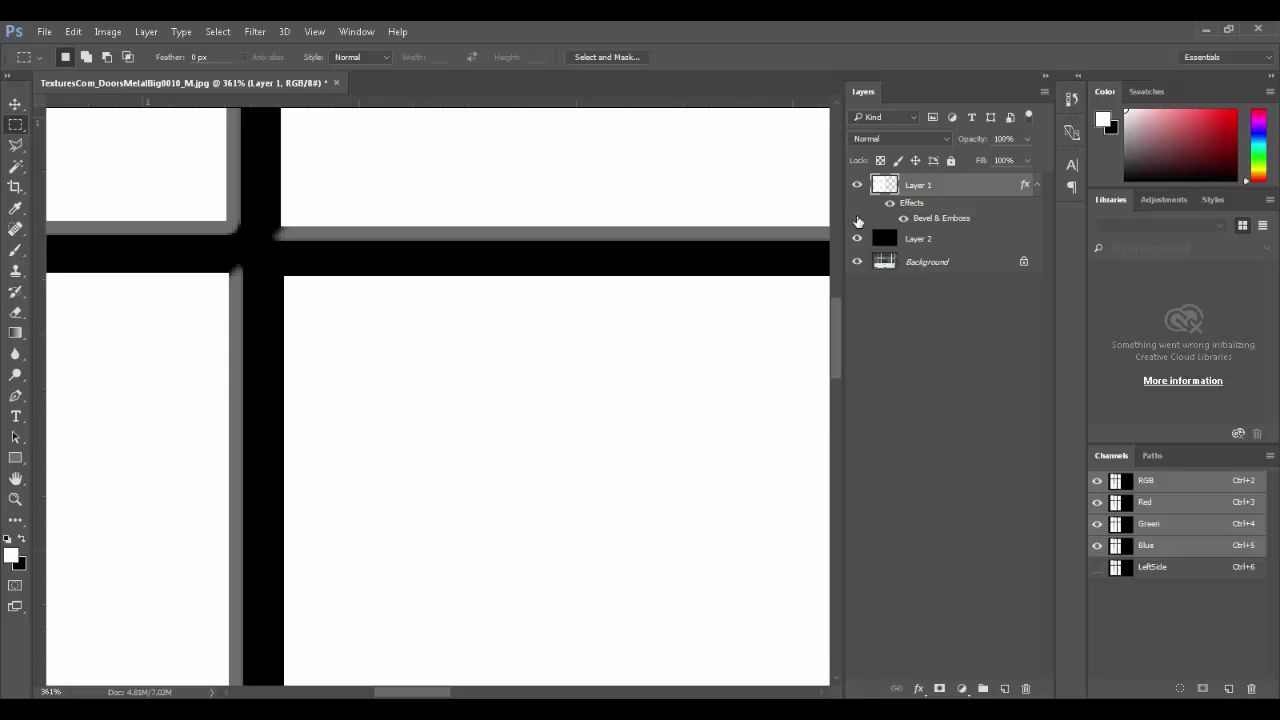
left_click(864, 241)
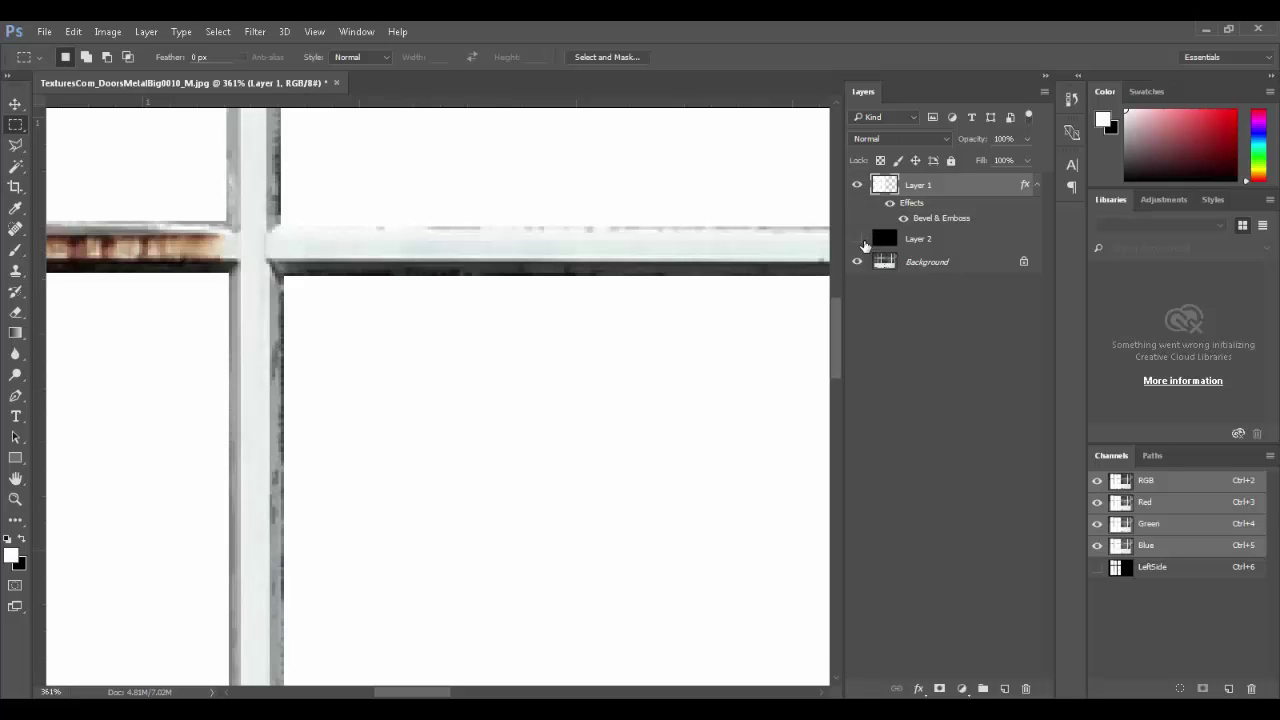
left_click(857, 188)
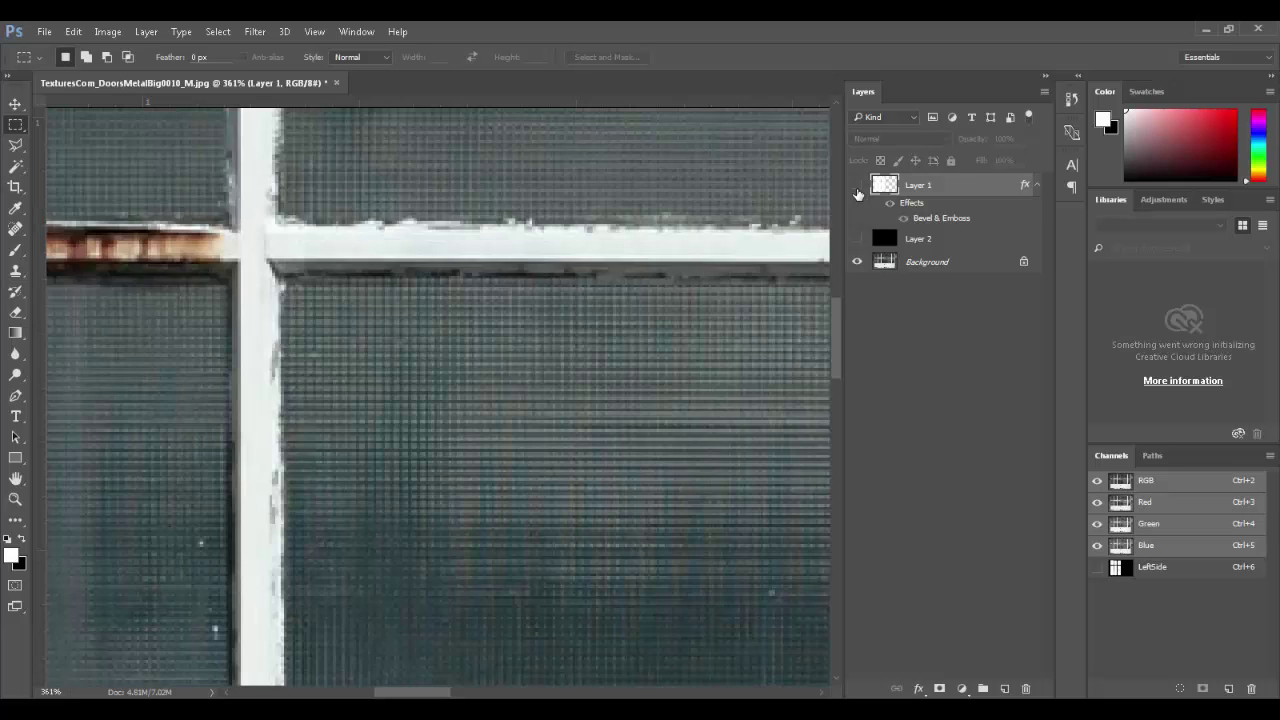
left_click(857, 186)
left_click(857, 186)
left_click(857, 186)
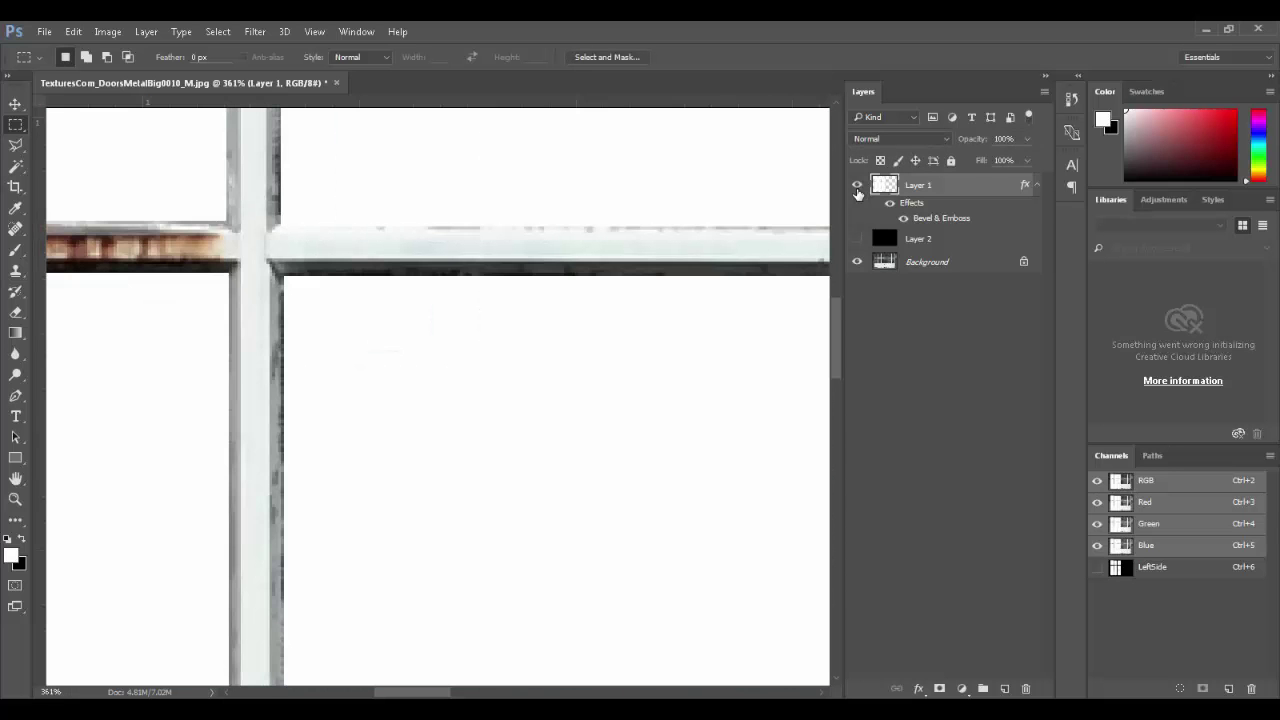
left_click(857, 238)
left_click(857, 238)
left_click(857, 238)
left_click(855, 240)
left_click(855, 240)
left_click(855, 240)
left_click(855, 240)
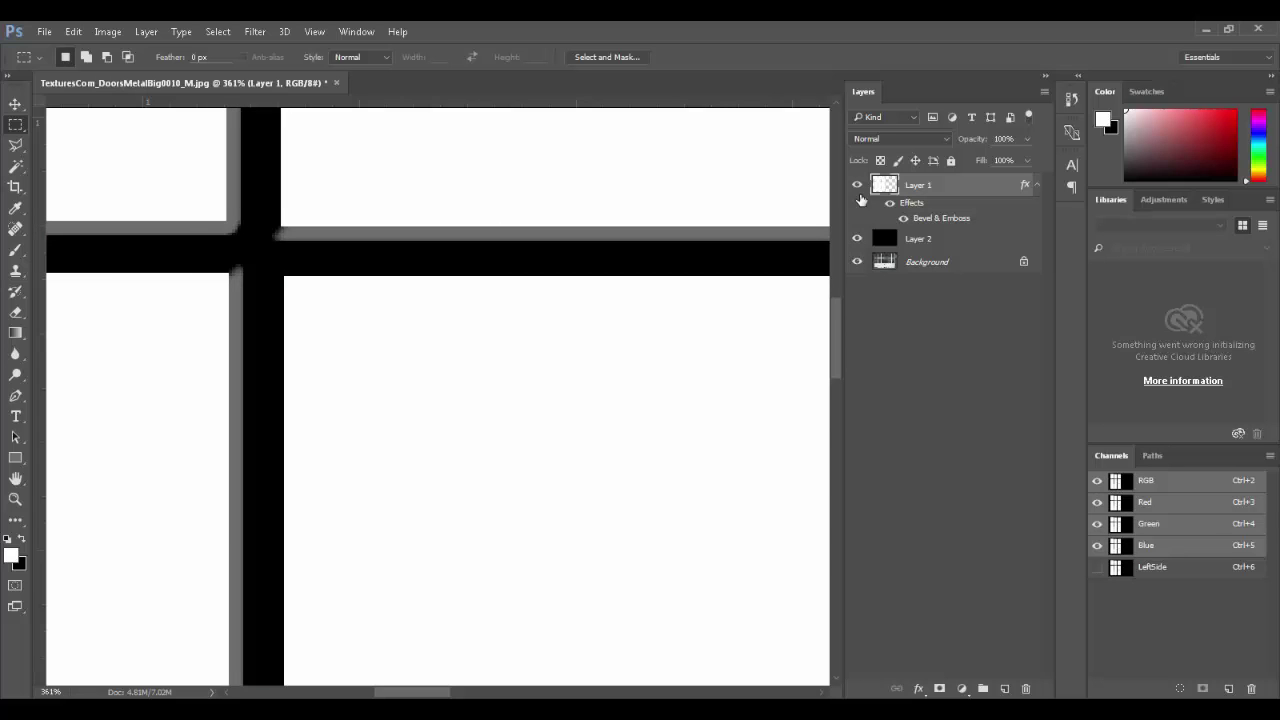
key("ctrl+0")
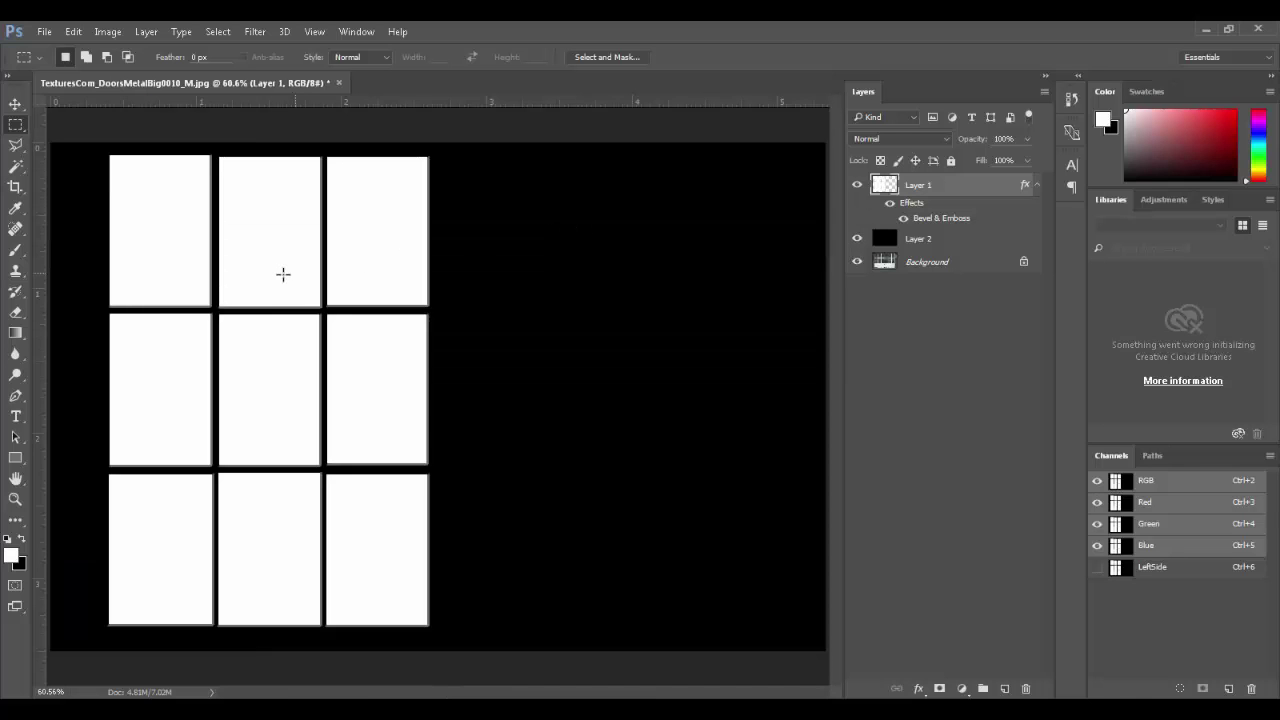
- Invert the colours of the panel layer and the solid layer beneath it
key("ctrl+space")
key("ctrl+i")
left_click(884, 241)
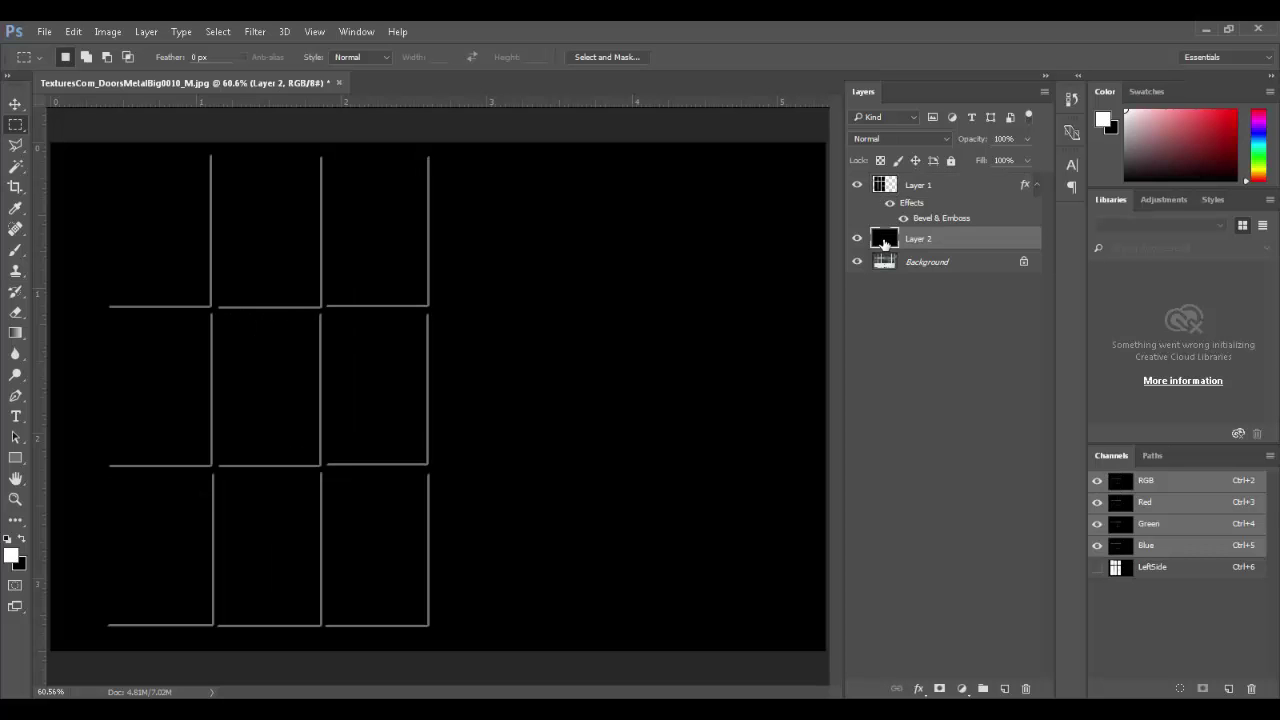
key("ctrl+i")
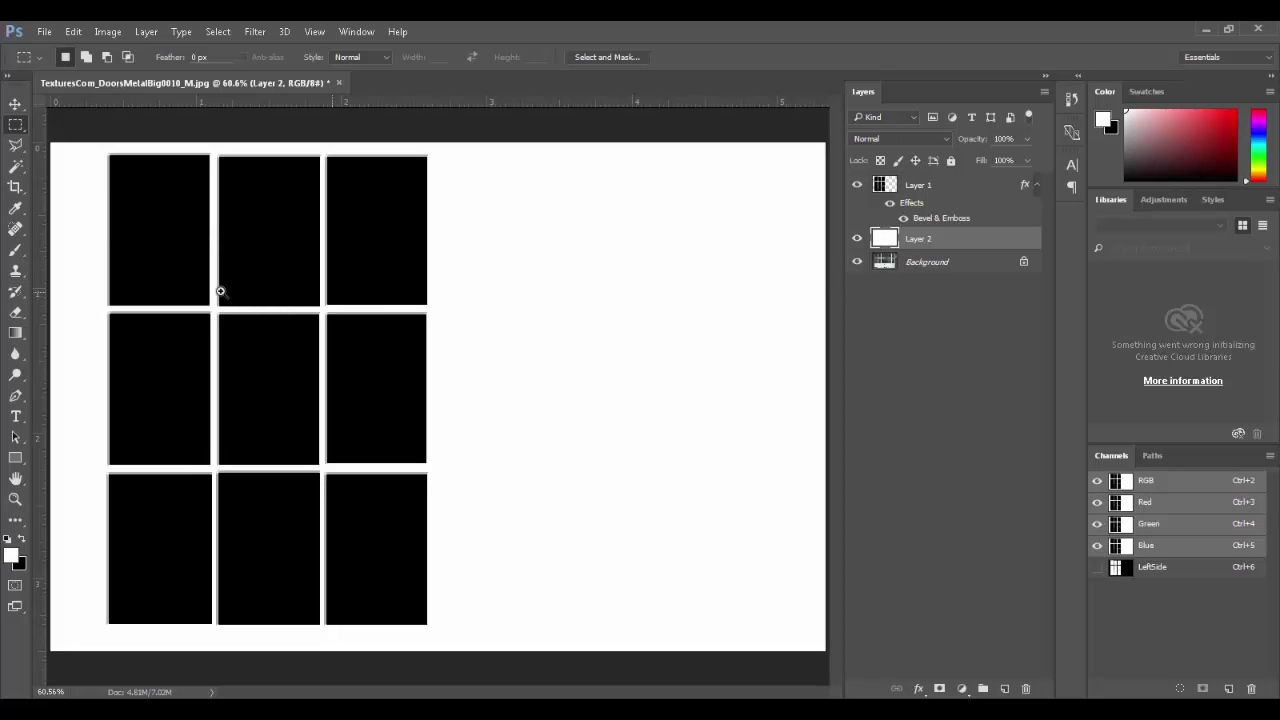
- Check the inverted bevel shading at a frame crossing against the door photo by toggling both fill layers
left_click_drag(192, 288, 254, 346)
left_click_drag(540, 300, 623, 337)
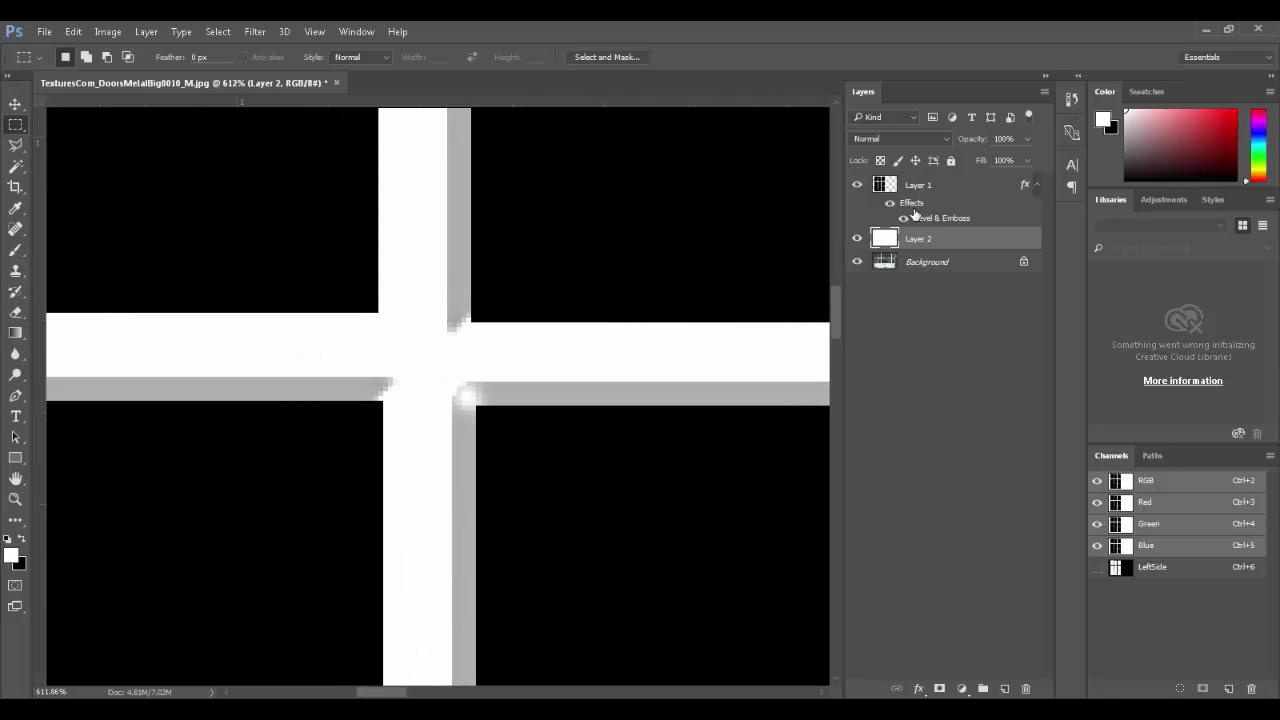
left_click(856, 185)
left_click(856, 185)
left_click(856, 239)
left_click(856, 239)
left_click(856, 241)
left_click(856, 241)
left_click(856, 241)
left_click(856, 241)
left_click(856, 241)
left_click(852, 242)
- Switch the panel bevel's gloss contour to the straight diagonal preset with anti-aliasing, and set soften to 1 px
double_click(914, 203)
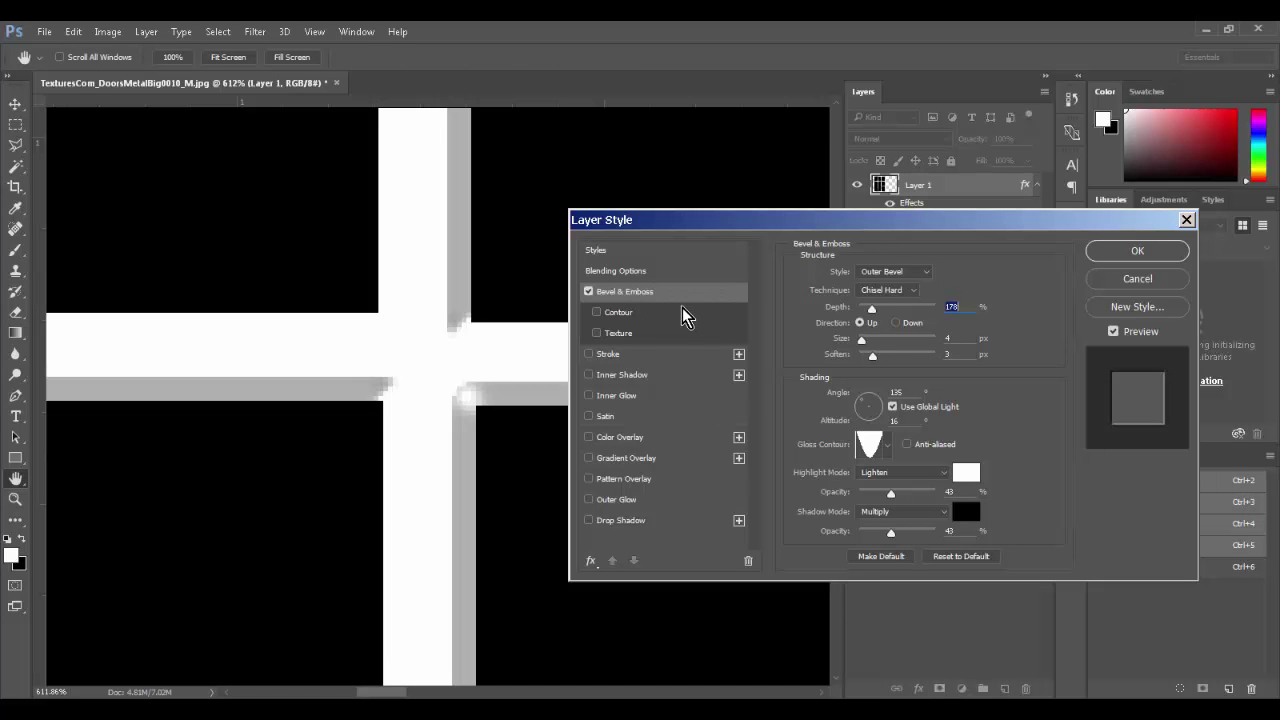
left_click(888, 446)
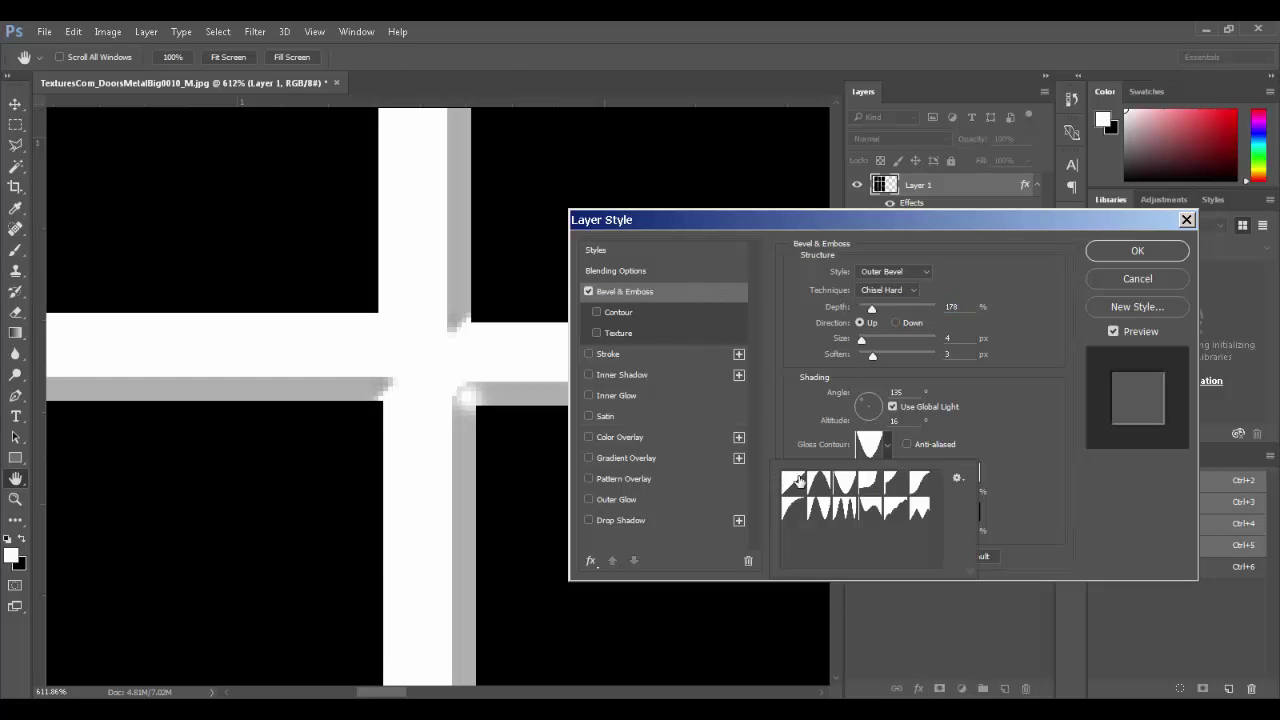
left_click(795, 481)
left_click(1046, 449)
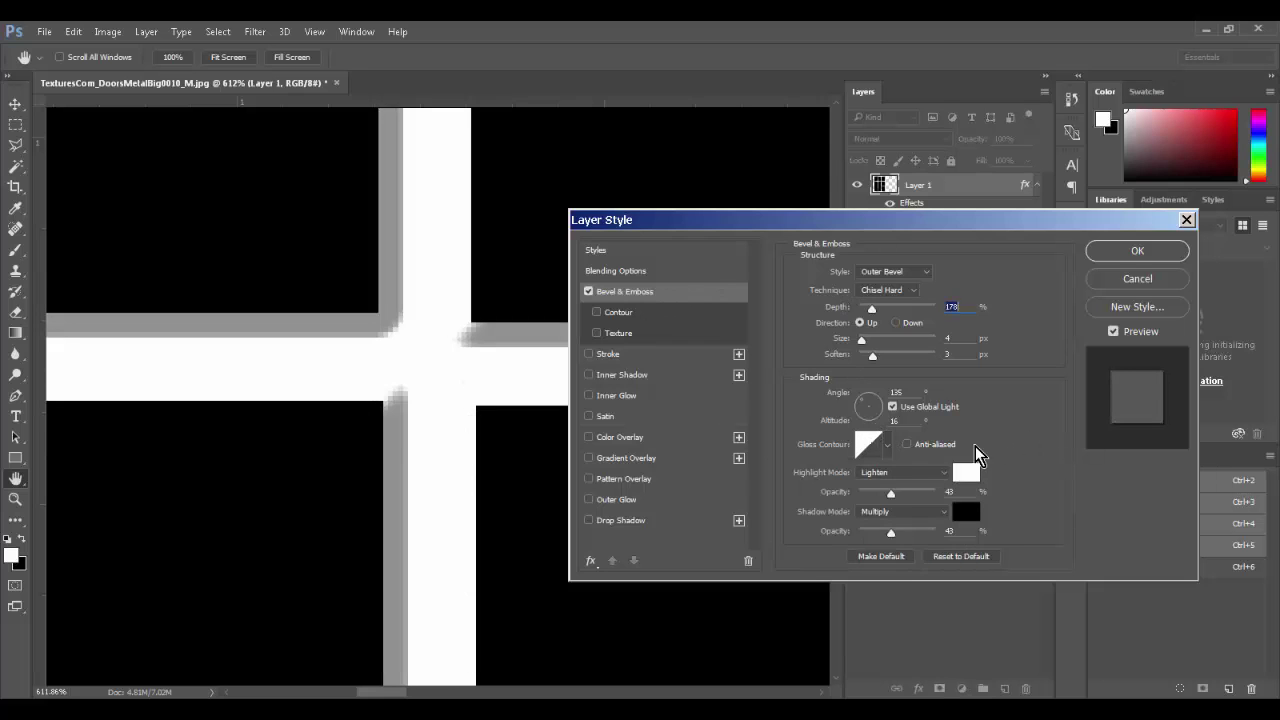
left_click(907, 445)
mouse_move(875, 355)
left_mouse_down()
mouse_move(908, 358)
mouse_move(861, 353)
left_mouse_up()
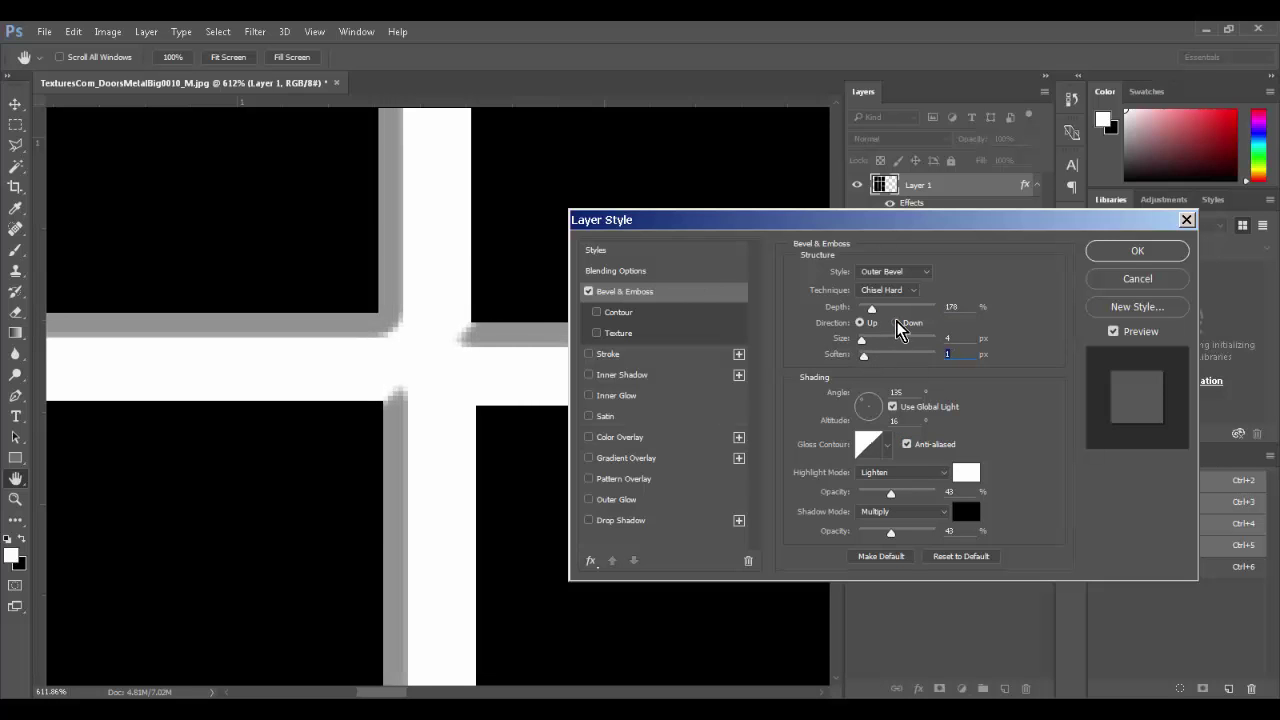
- Compare the Up and Down bevel directions, and apply the panel layer's style with the direction set to Down
left_click(897, 323)
left_click(861, 322)
left_click(895, 322)
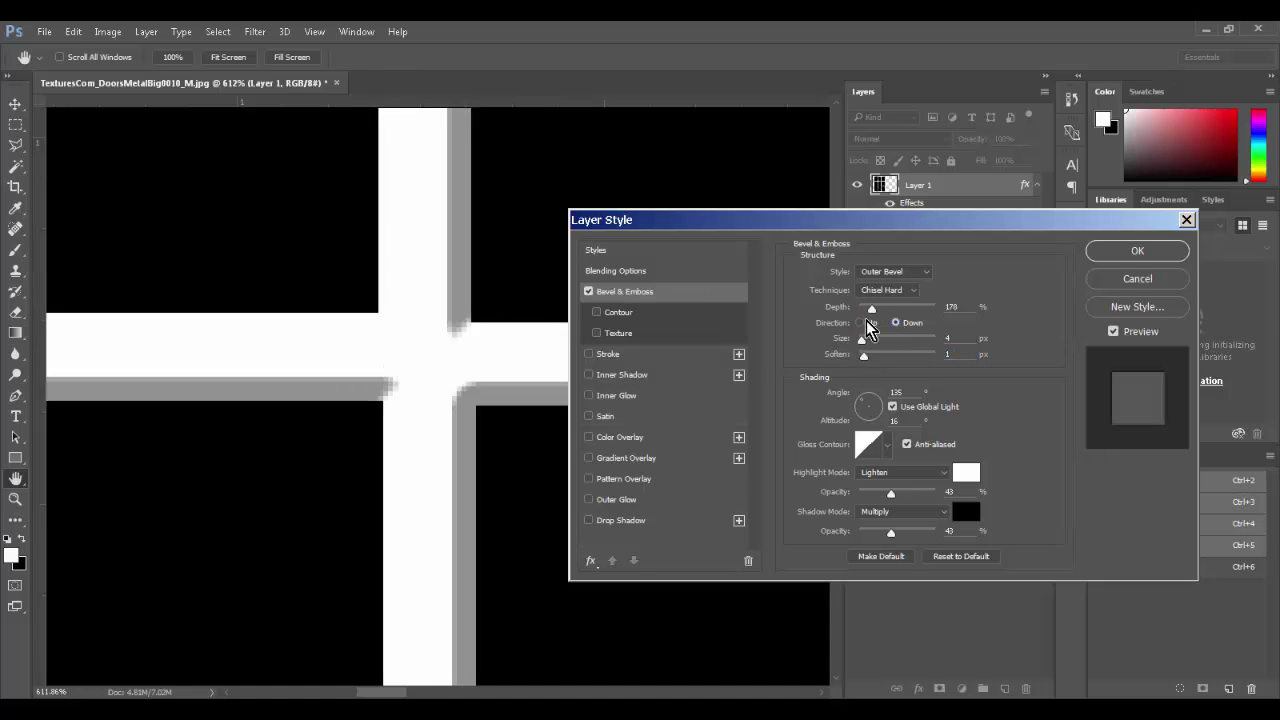
left_click(862, 323)
left_click(896, 323)
left_click(864, 323)
left_click(896, 323)
left_click(878, 324)
left_click(911, 324)
left_click(1136, 251)
- Duplicate the beveled panel layer and set the copy's bevel direction to Up
left_click_drag(957, 220, 1008, 689)
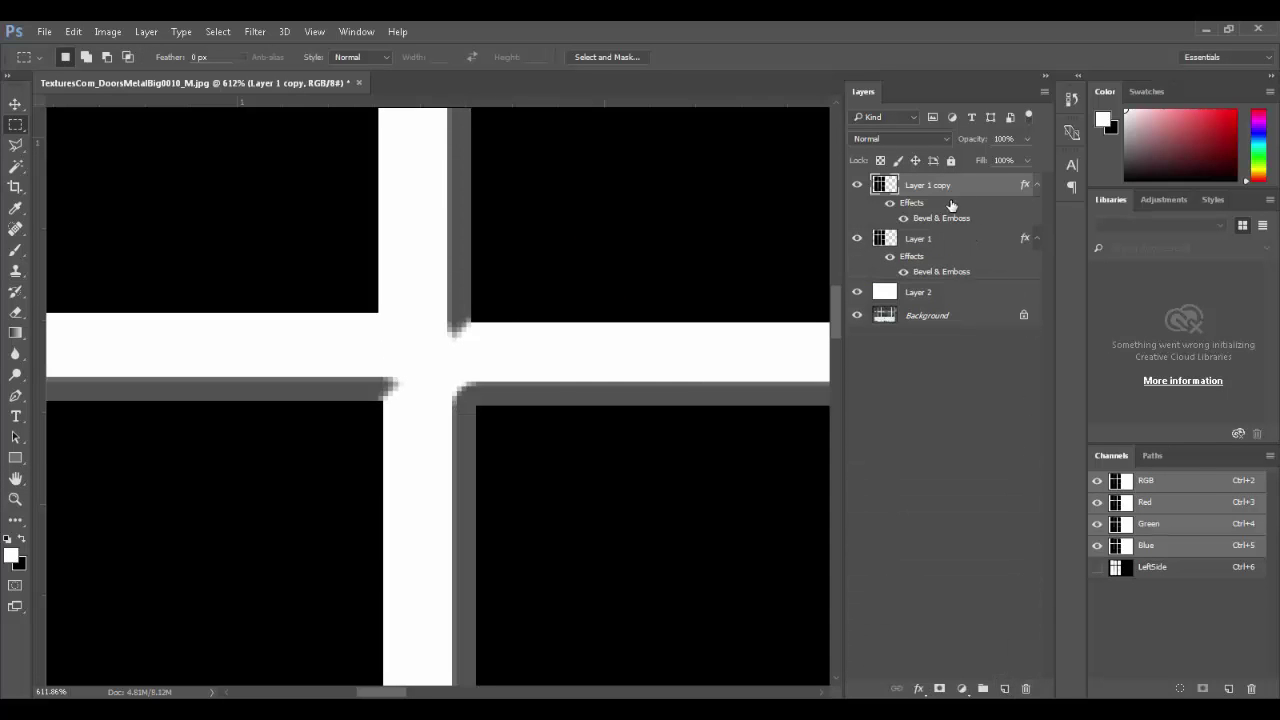
double_click(946, 207)
left_click(694, 292)
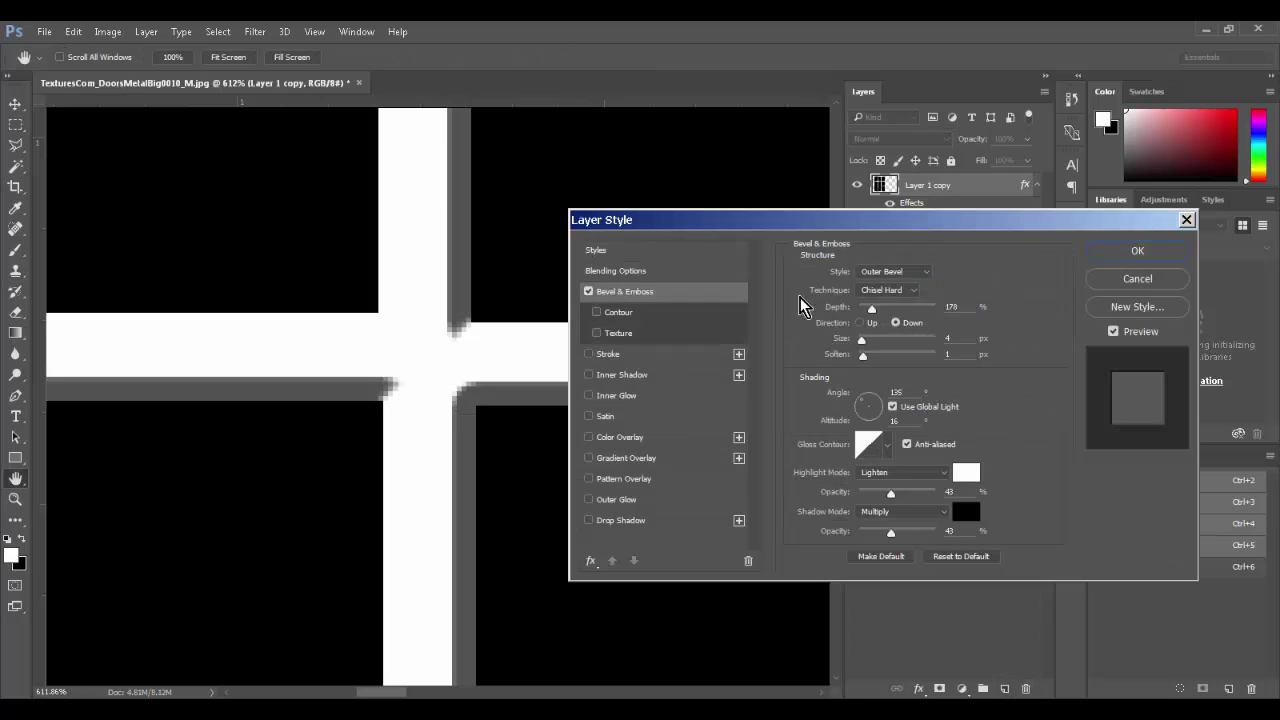
left_click(874, 323)
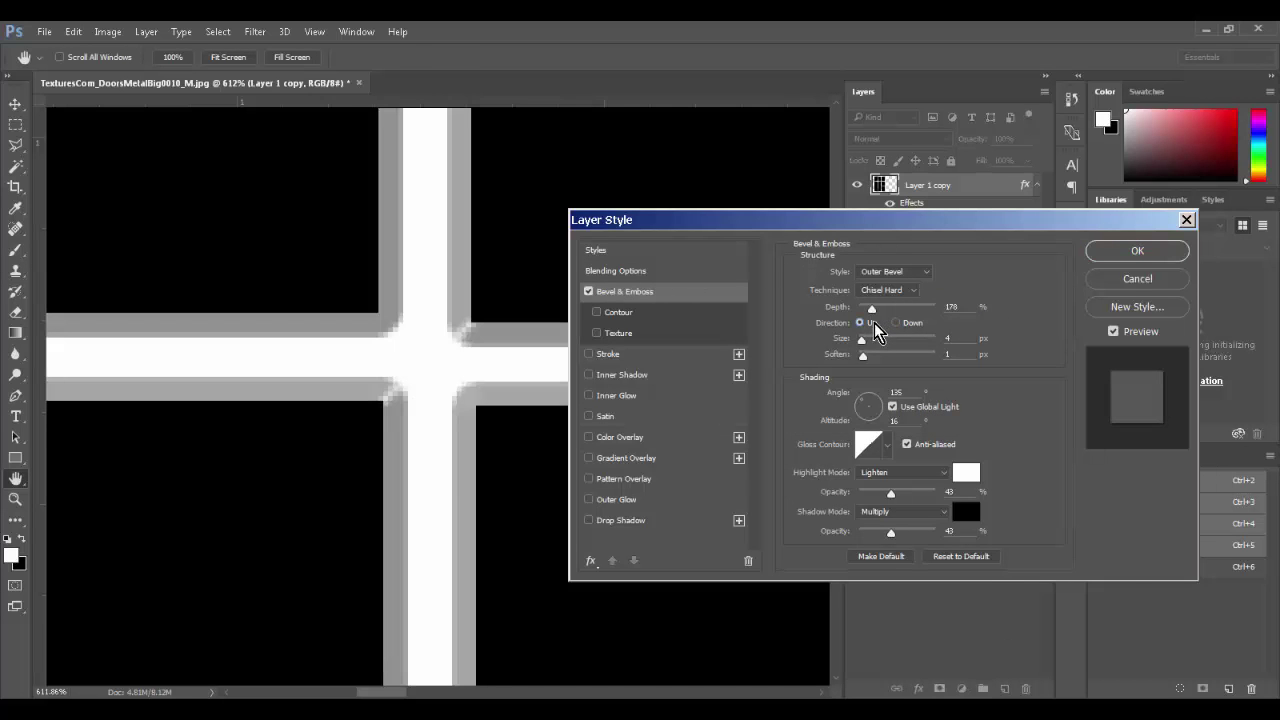
left_click(1136, 251)
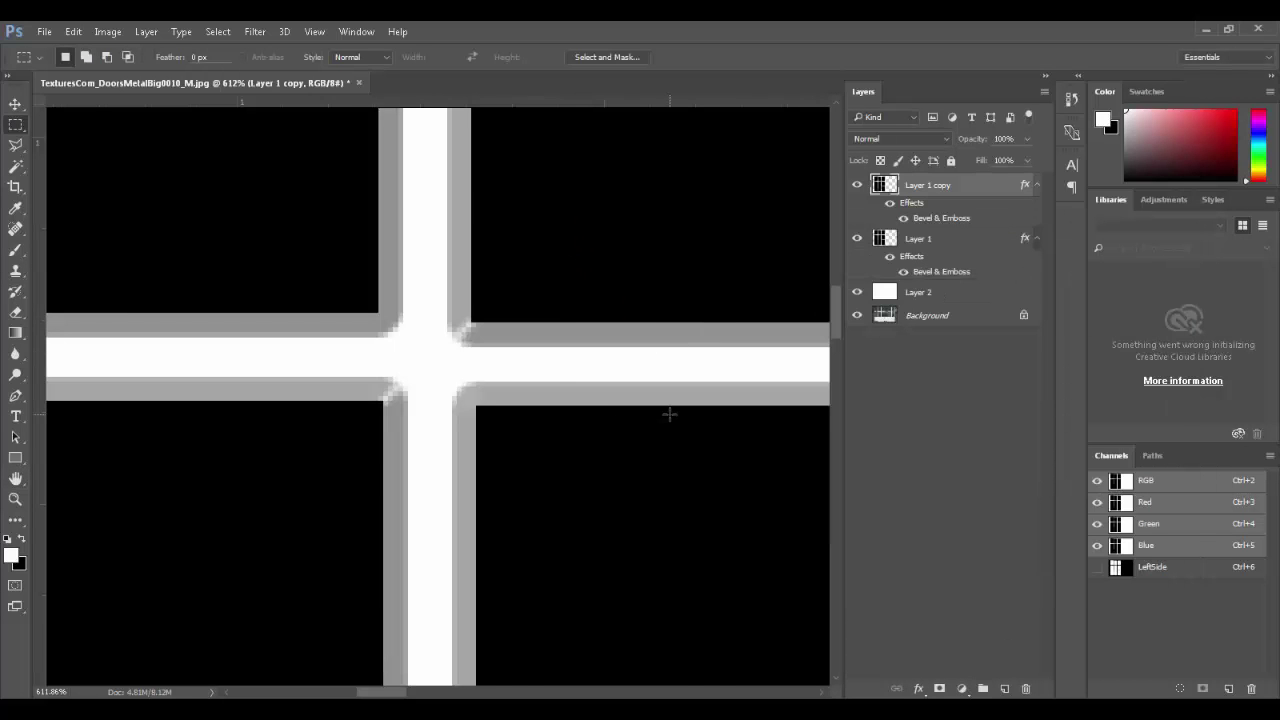
- Hide the white layer and duplicate both beveled panel layers horizontally onto the right half of the door
key("ctrl+minus")
key("ctrl+minus")
key("ctrl+minus")
key("ctrl+minus")
key("ctrl+minus")
key("ctrl+minus")
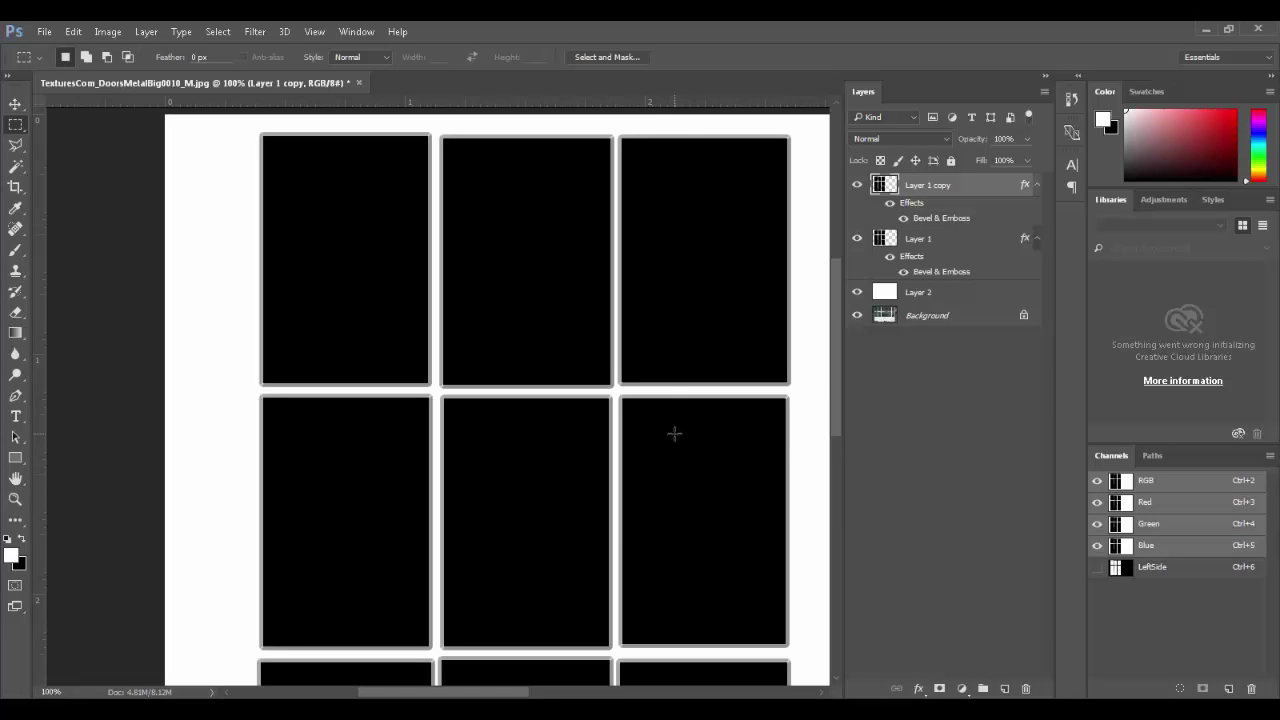
key("ctrl+0")
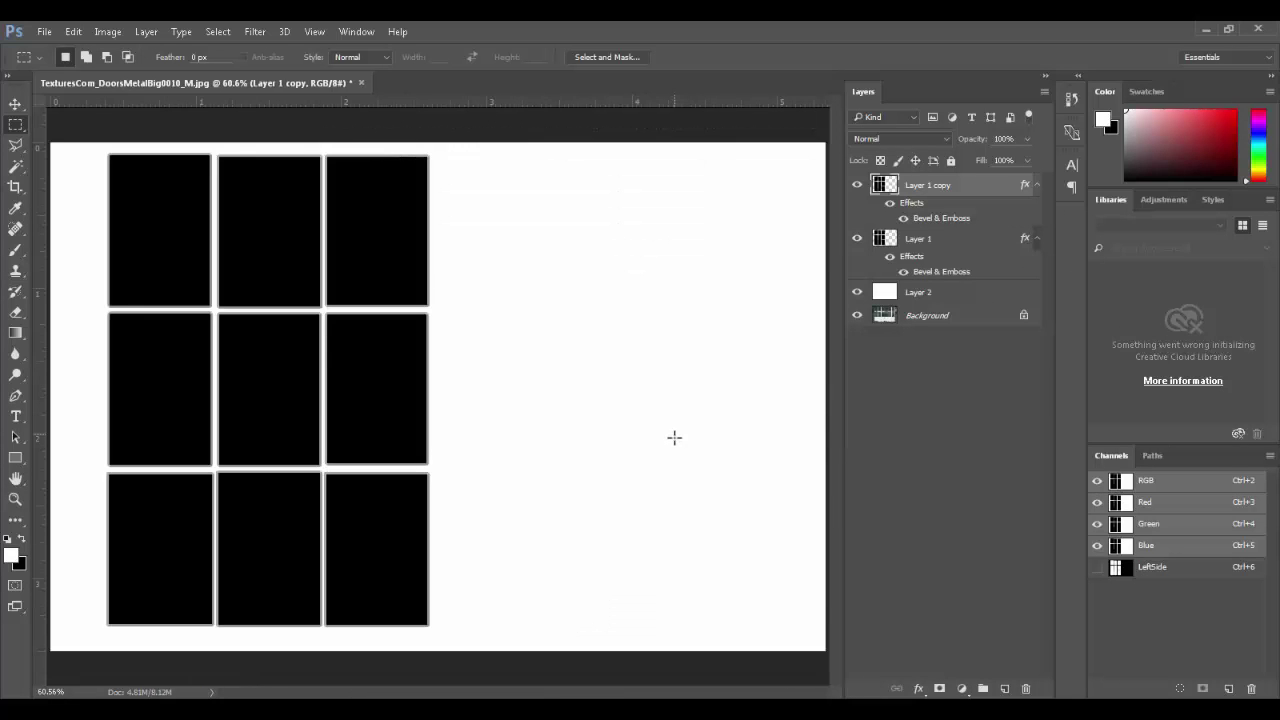
left_click(856, 294)
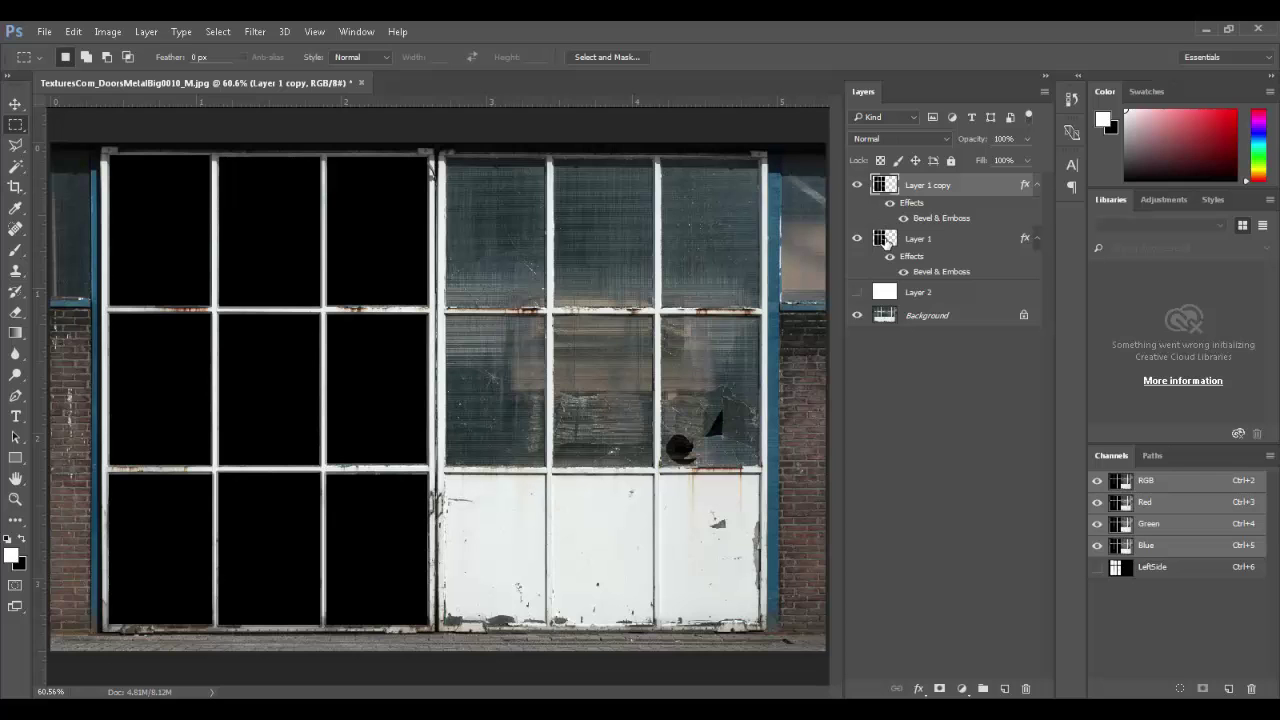
left_click(884, 243, "shift")
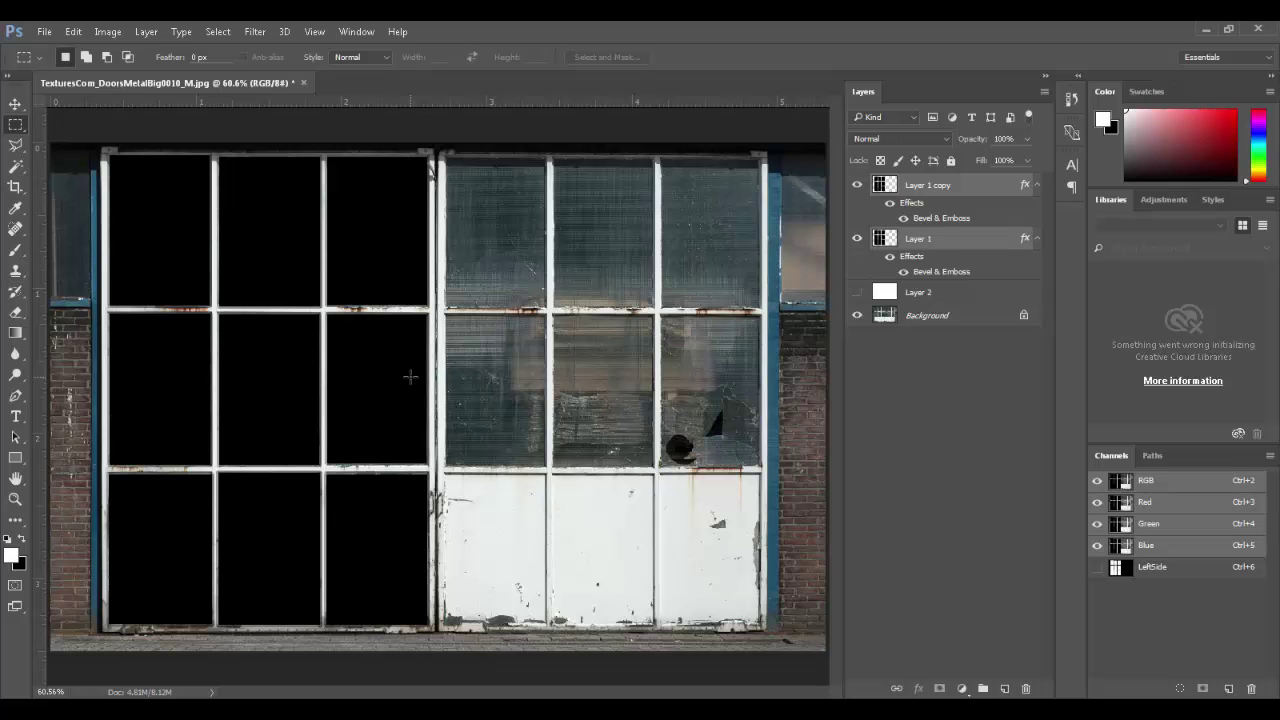
key("v")
key("alt+v")
key("Escape")
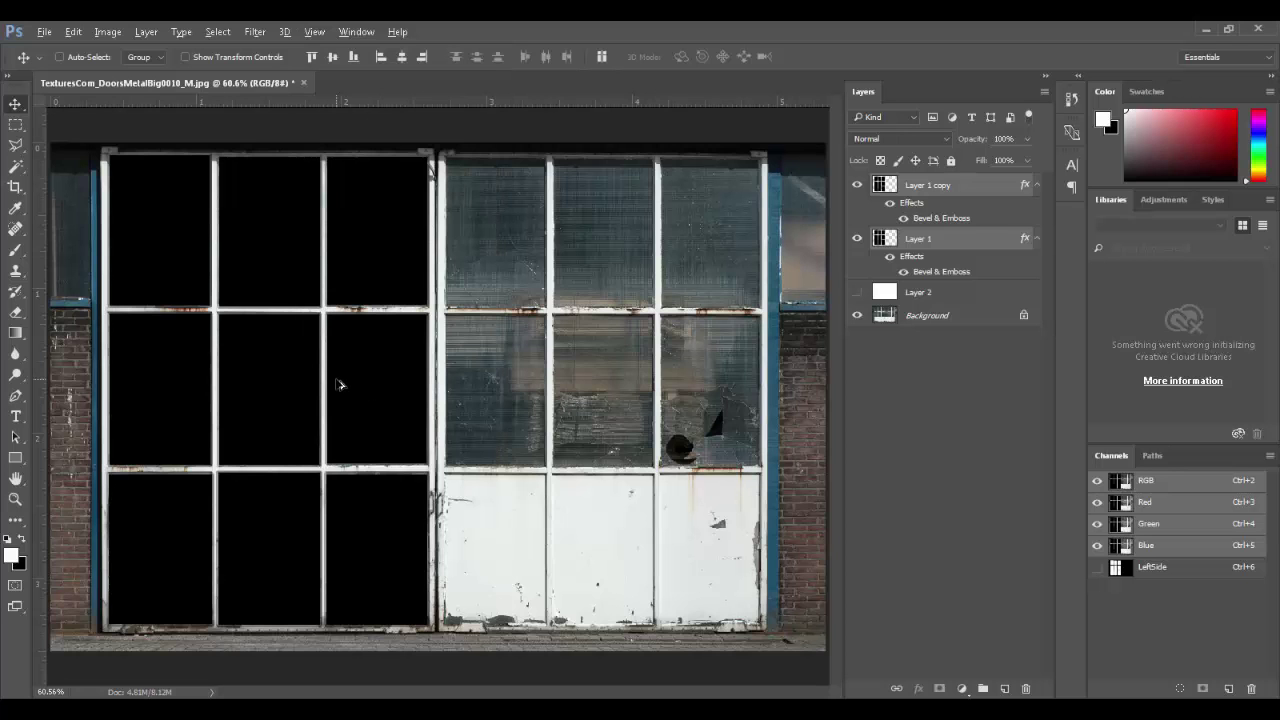
left_click_drag(408, 392, 674, 392)
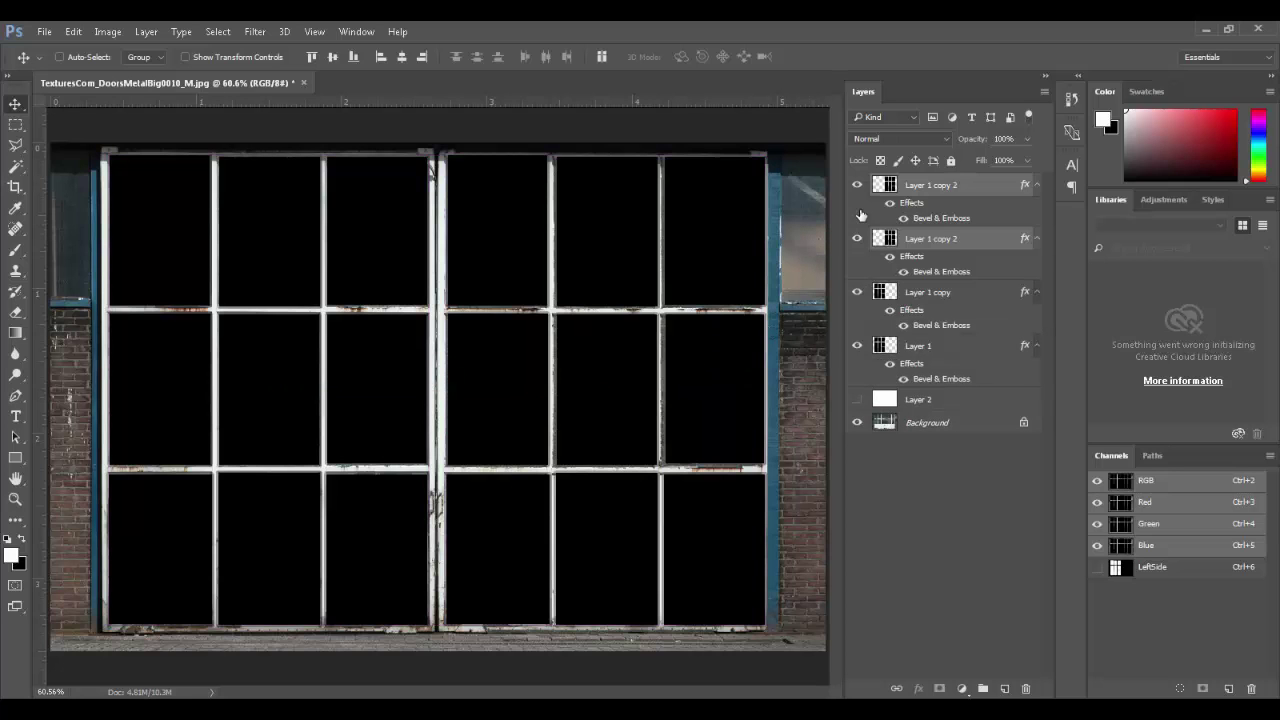
- Check the duplicated panels against the right-hand door photo by toggling their visibility
left_click(856, 186)
left_click_drag(857, 239, 857, 211)
left_click(857, 190)
left_click(857, 240)
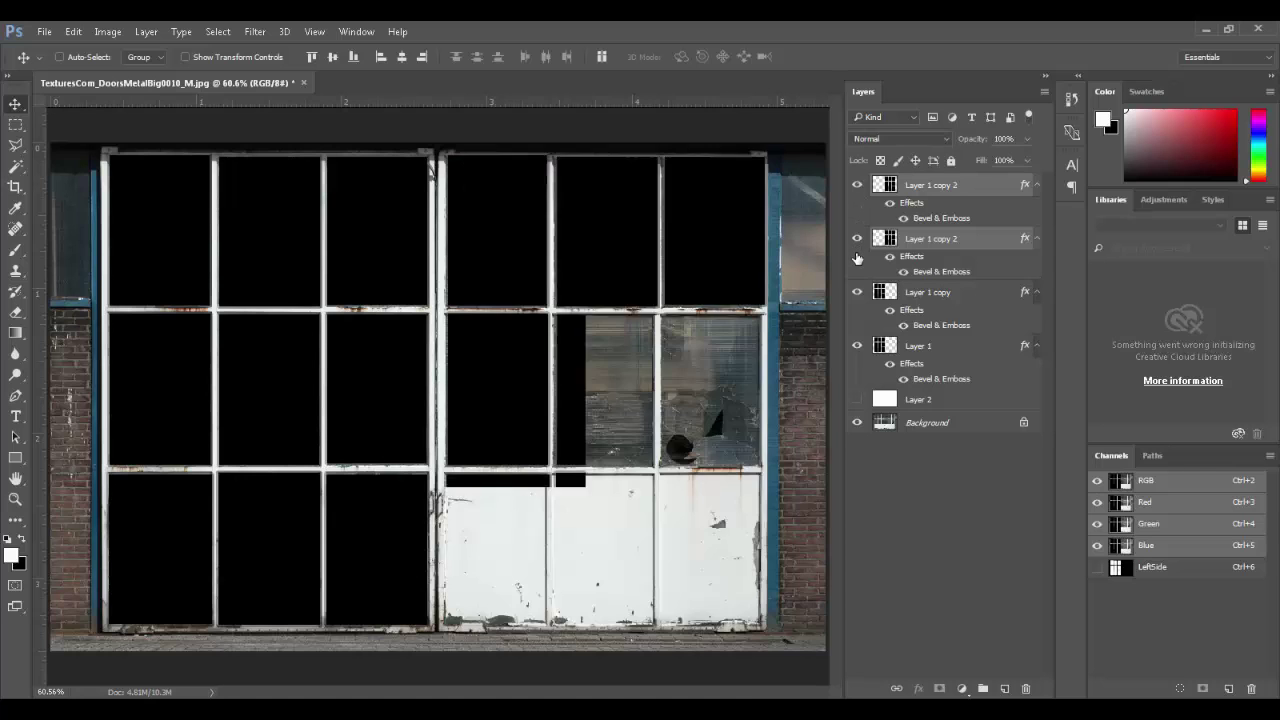
- Scale the two duplicated panel layers to about 98% width so they fit the right door's frame
left_click_drag(724, 230, 816, 316)
key("m")
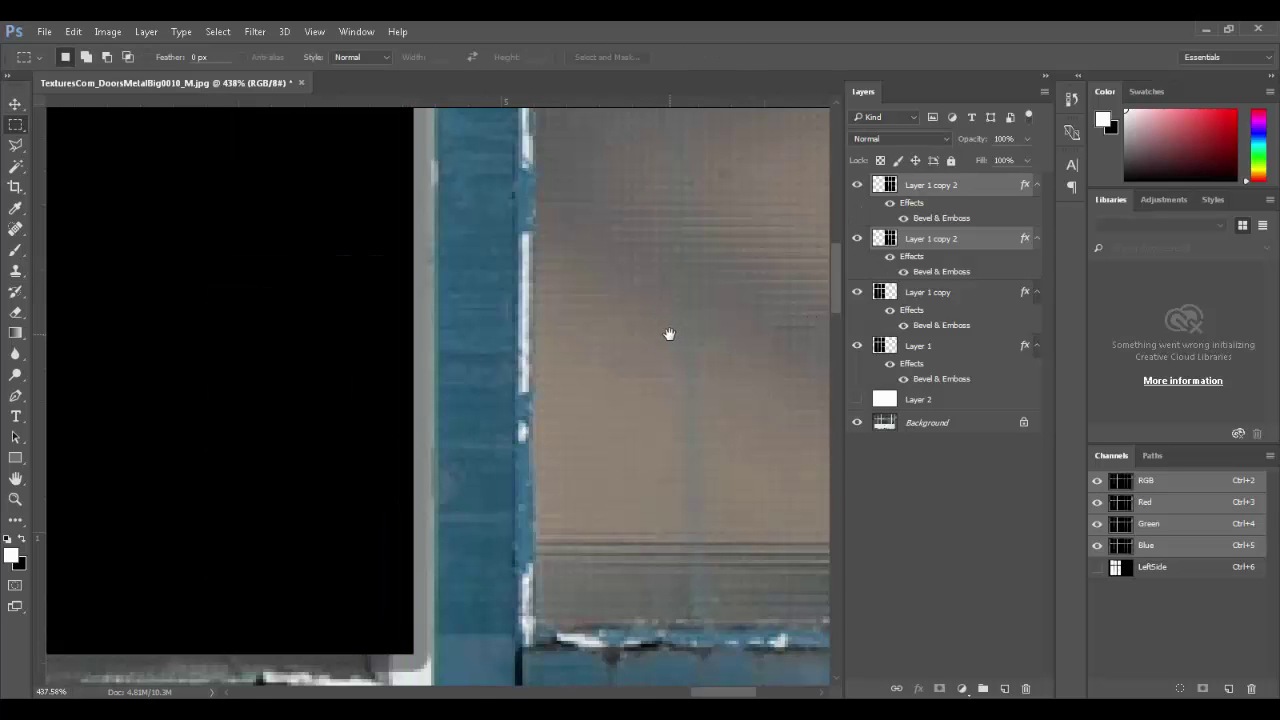
key("ctrl+t")
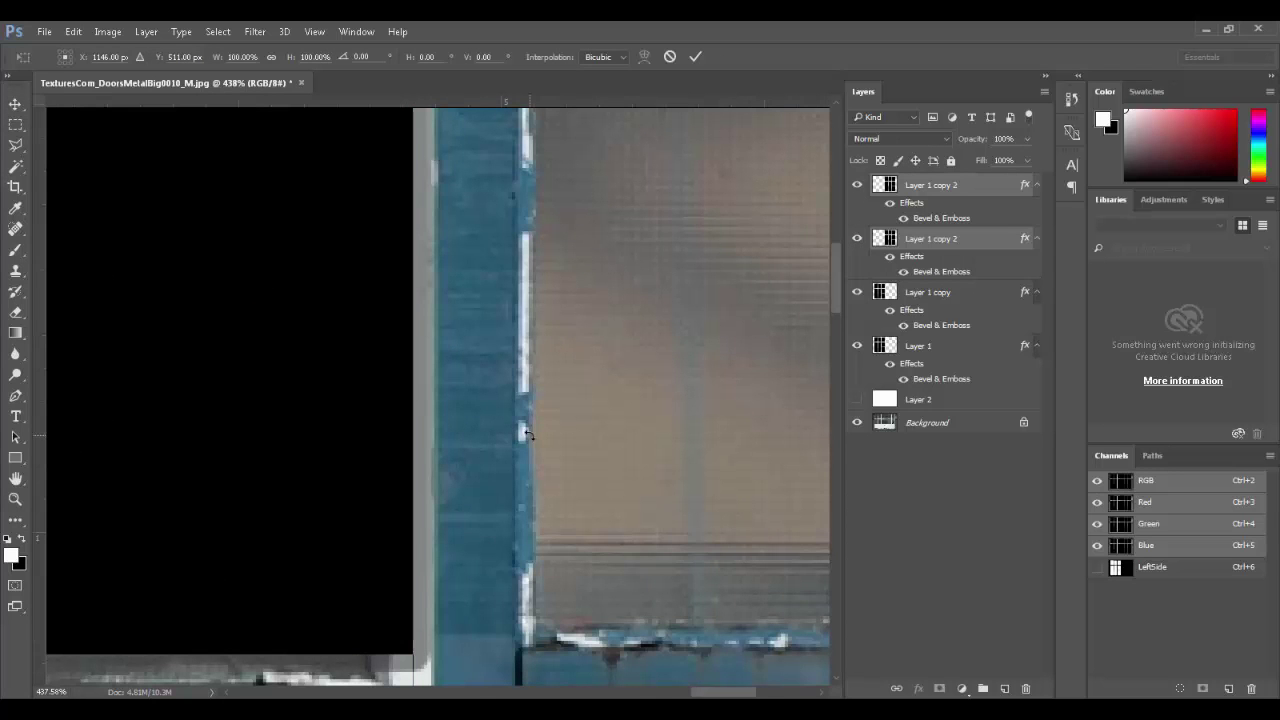
key("ctrl+1")
left_click_drag(432, 597, 424, 596)
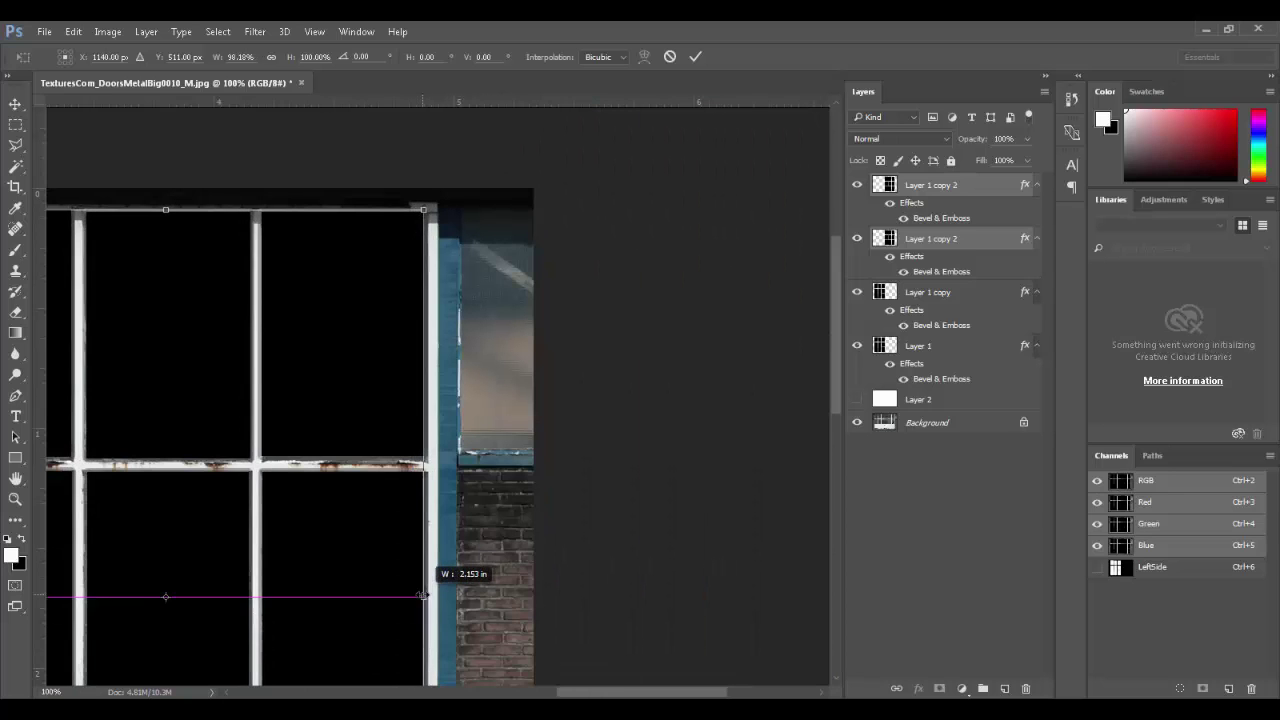
left_click_drag(466, 437, 588, 474)
mouse_move(280, 242)
left_mouse_down()
mouse_move(285, 258)
mouse_move(283, 242)
left_mouse_up()
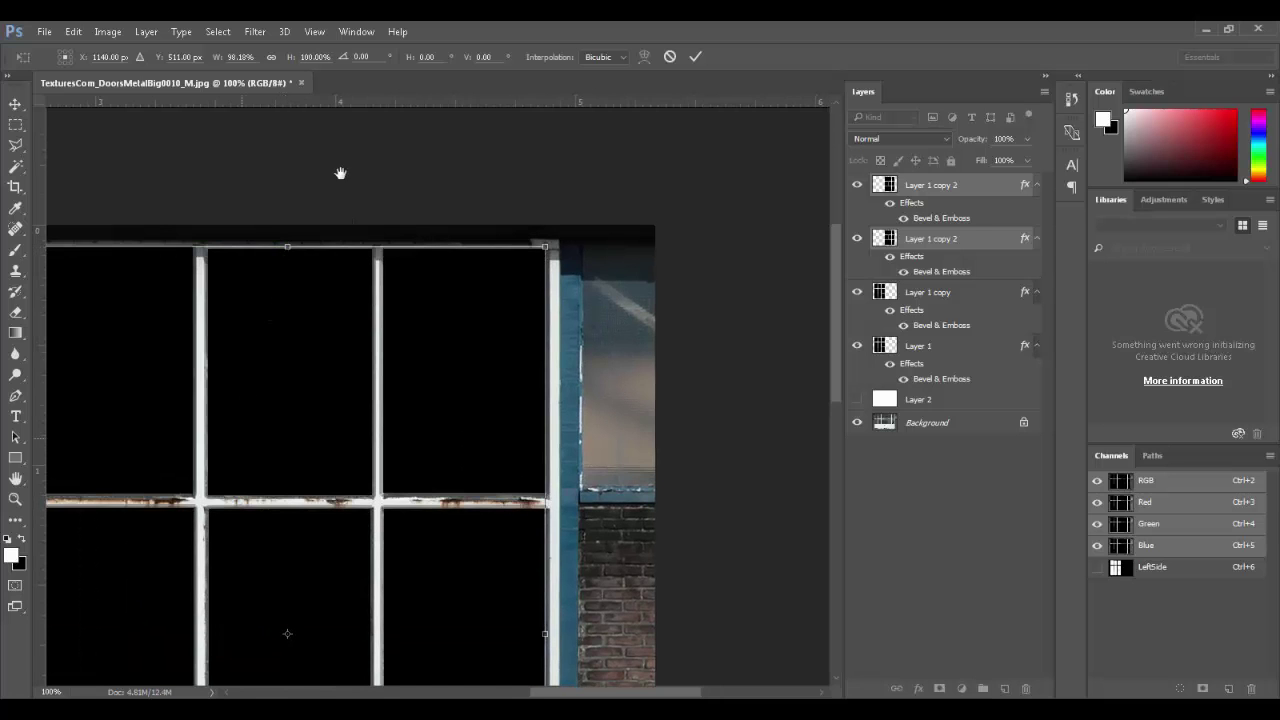
left_click_drag(210, 565, 303, 305)
left_click_drag(315, 588, 322, 430)
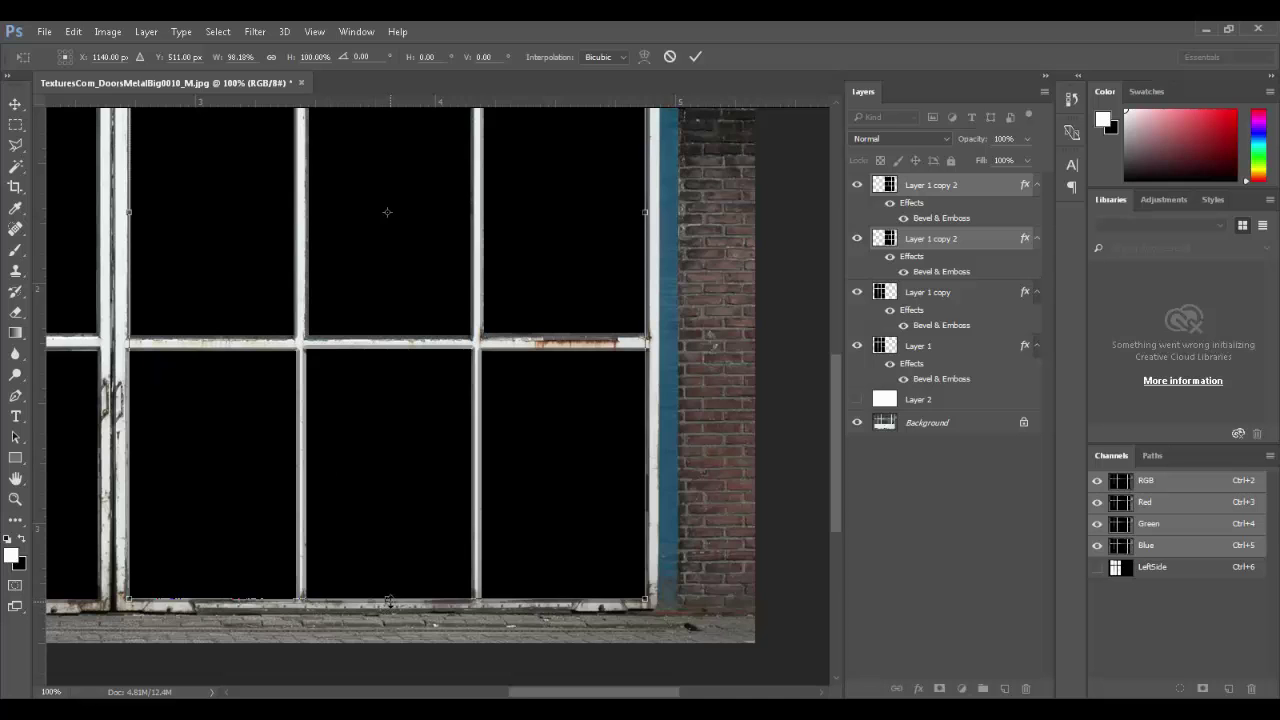
key("Return")
key("ctrl+0")
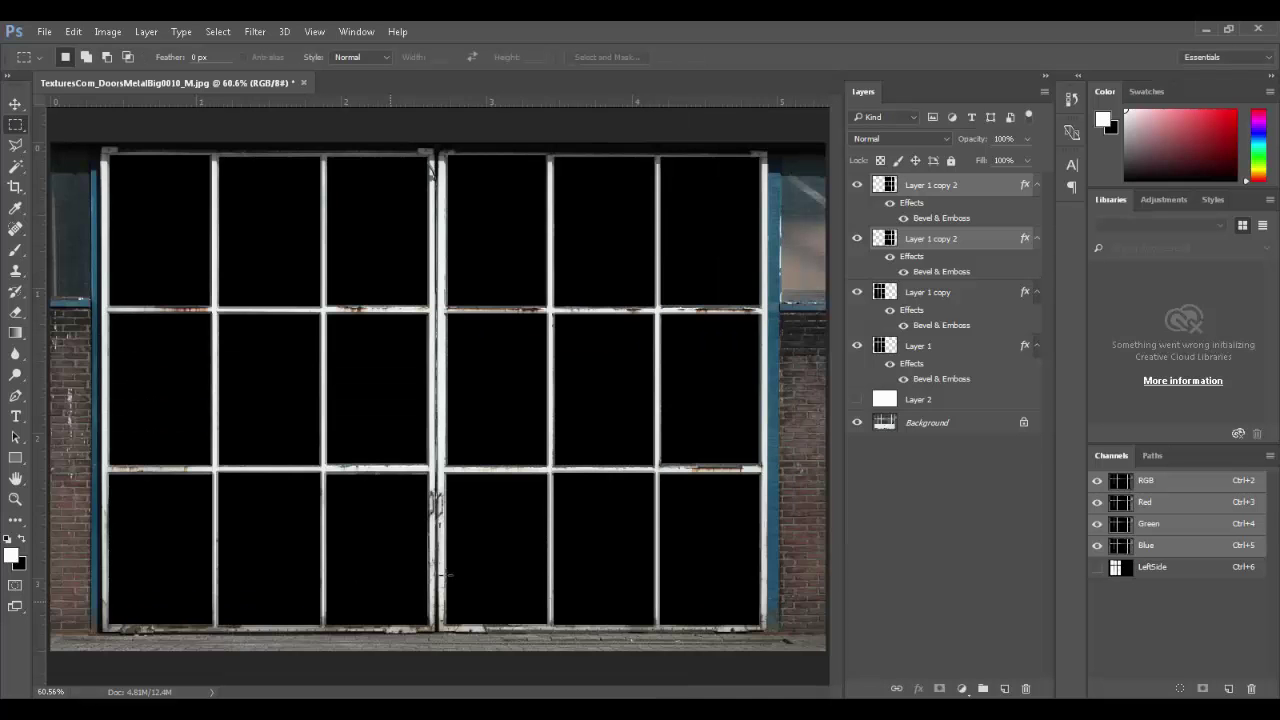
- Compare the full height map with the photo by toggling the white layer, and hide the four panel layers
left_click(852, 399)
left_click(851, 399)
left_click(851, 399)
left_click(851, 399)
left_click(851, 399)
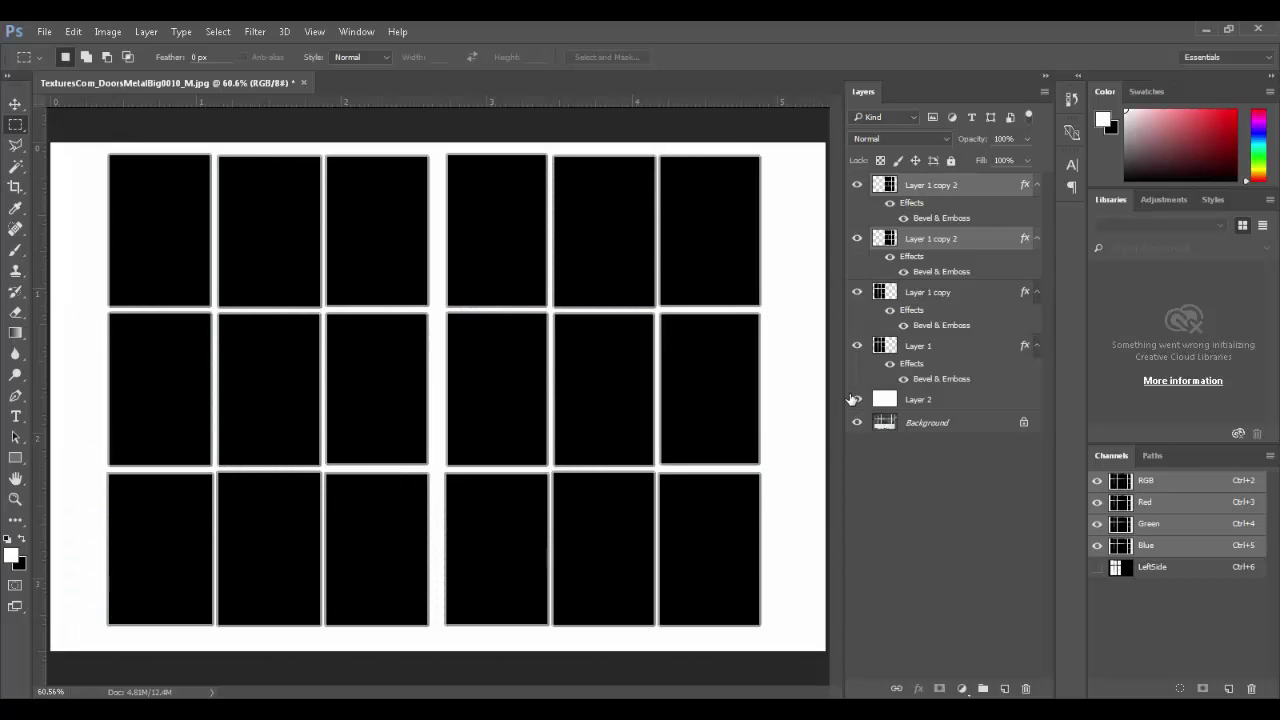
left_click(851, 399)
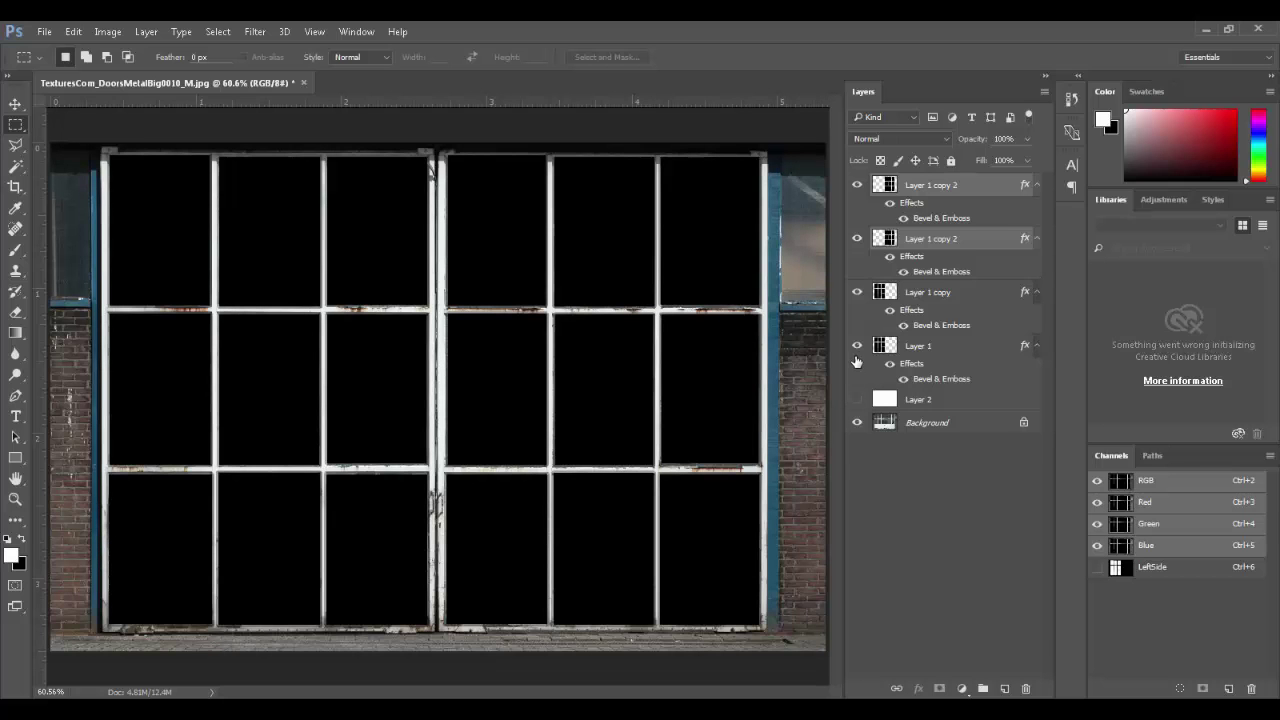
left_click_drag(856, 345, 852, 208)
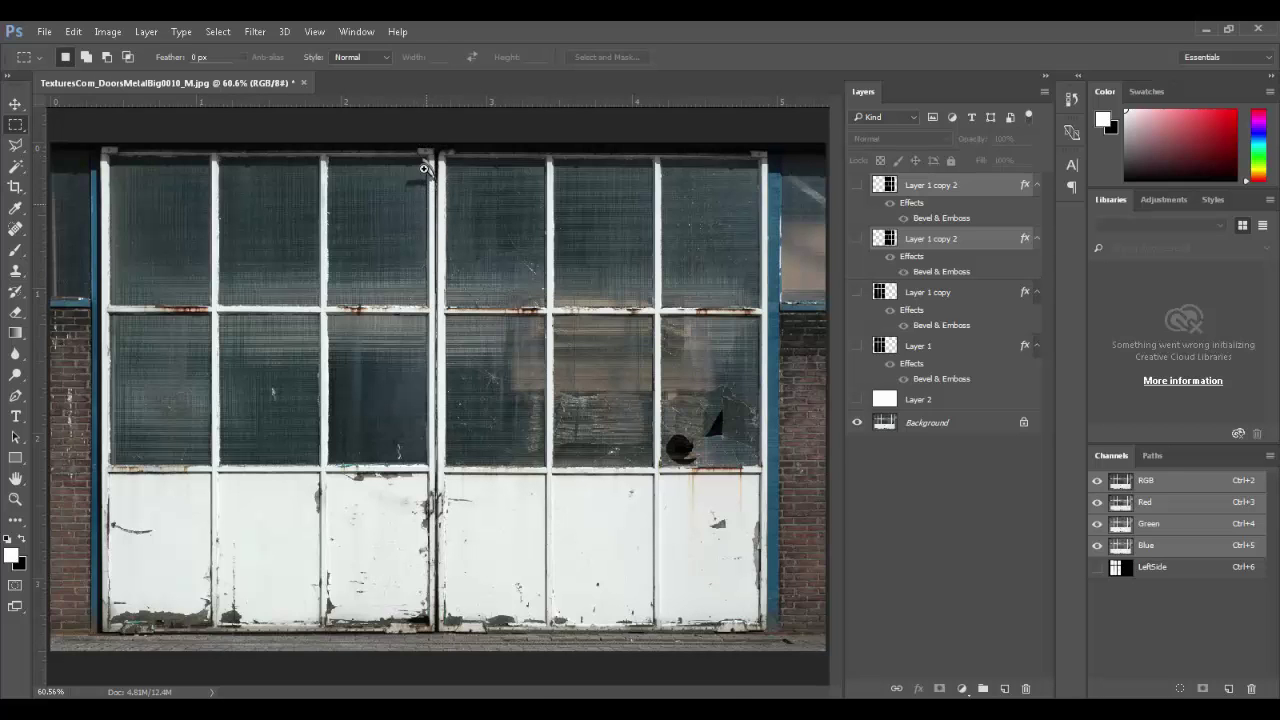
- Clone clean frame and glass over the hanging strip and its shadow beside the centre gap on the Background layer
left_click_drag(429, 168, 456, 208)
left_click_drag(385, 205, 677, 375)
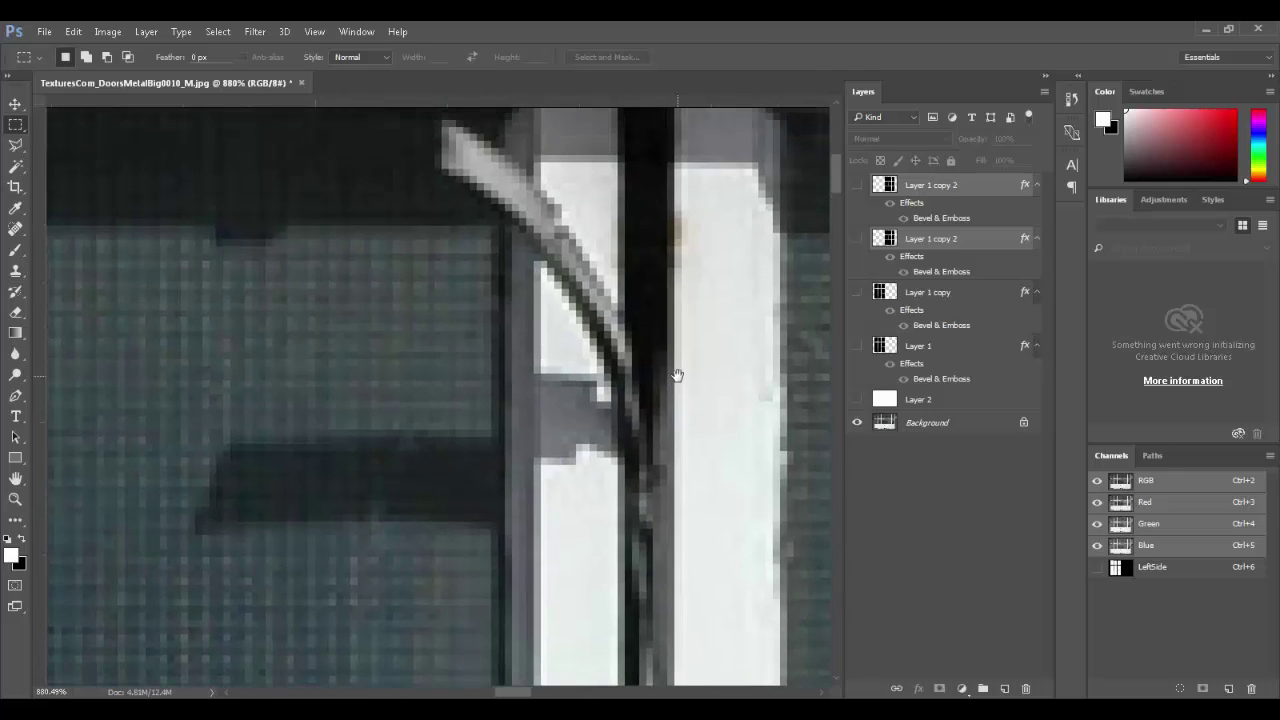
key("s")
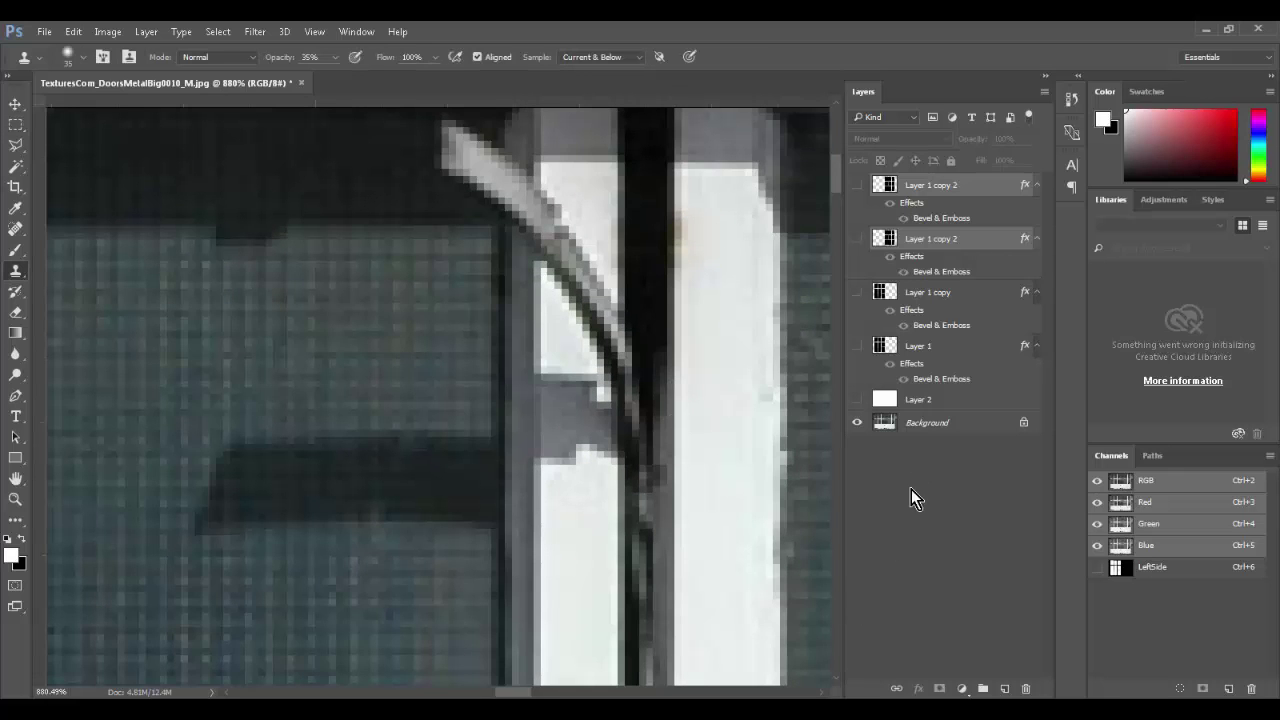
left_click(888, 424)
key("bracketright")
key("bracketright")
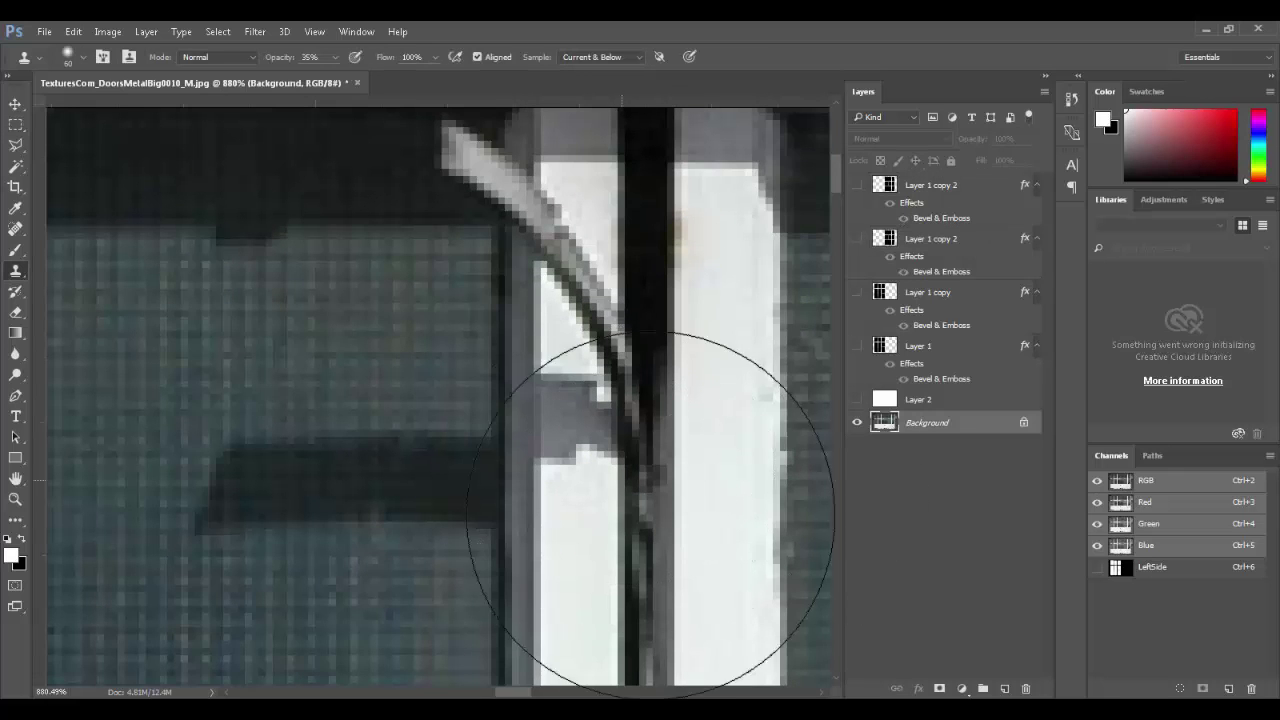
scroll(625, 520, "down", 3)
scroll(586, 457, "down", 3)
left_click_drag(563, 466, 557, 262)
key("ctrl+z")
mouse_move(323, 251)
left_mouse_down()
mouse_move(428, 236)
mouse_move(326, 242)
mouse_move(526, 221)
mouse_move(383, 226)
mouse_move(377, 262)
mouse_move(451, 291)
mouse_move(337, 288)
mouse_move(455, 275)
left_mouse_up()
left_click_drag(513, 427, 497, 622)
- Reduce the clone brush to 25 px and clone along the dark shadow edge at the top of the left door's pane
key("bracketleft")
key("bracketleft")
key("bracketleft")
key("bracketleft")
key("bracketleft")
key("bracketleft")
key("ctrl+z")
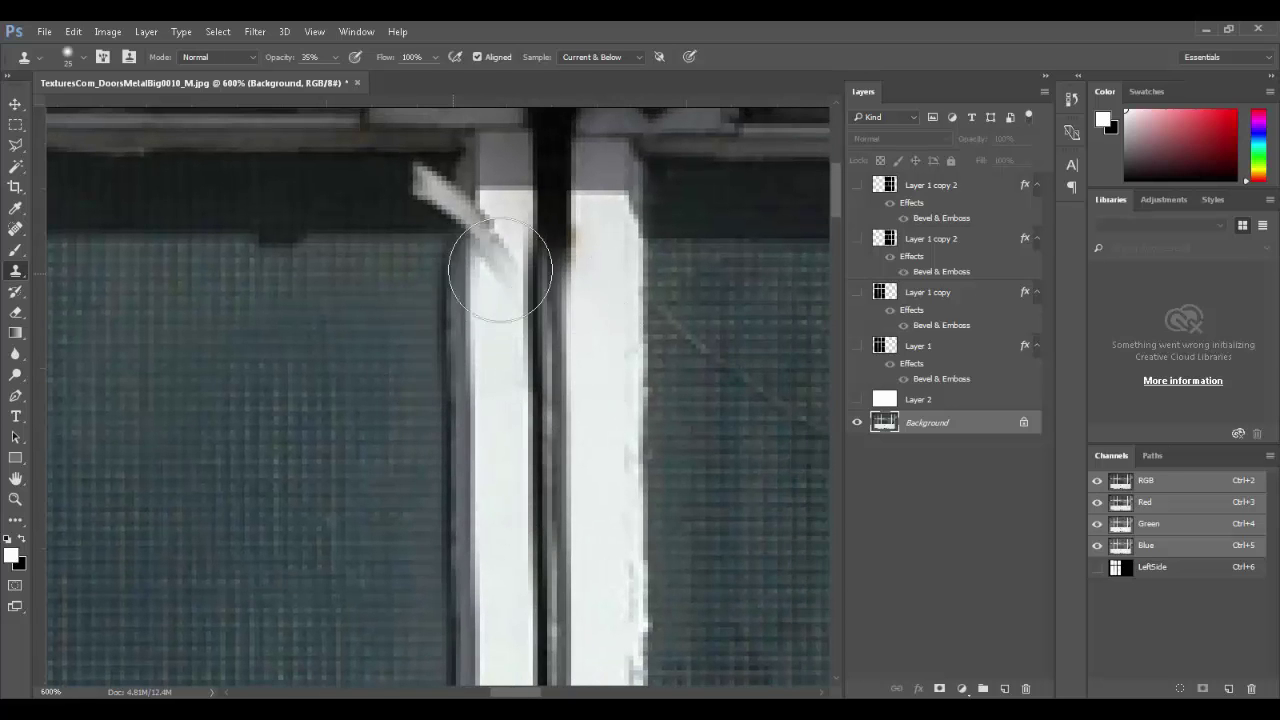
left_click_drag(366, 260, 490, 347)
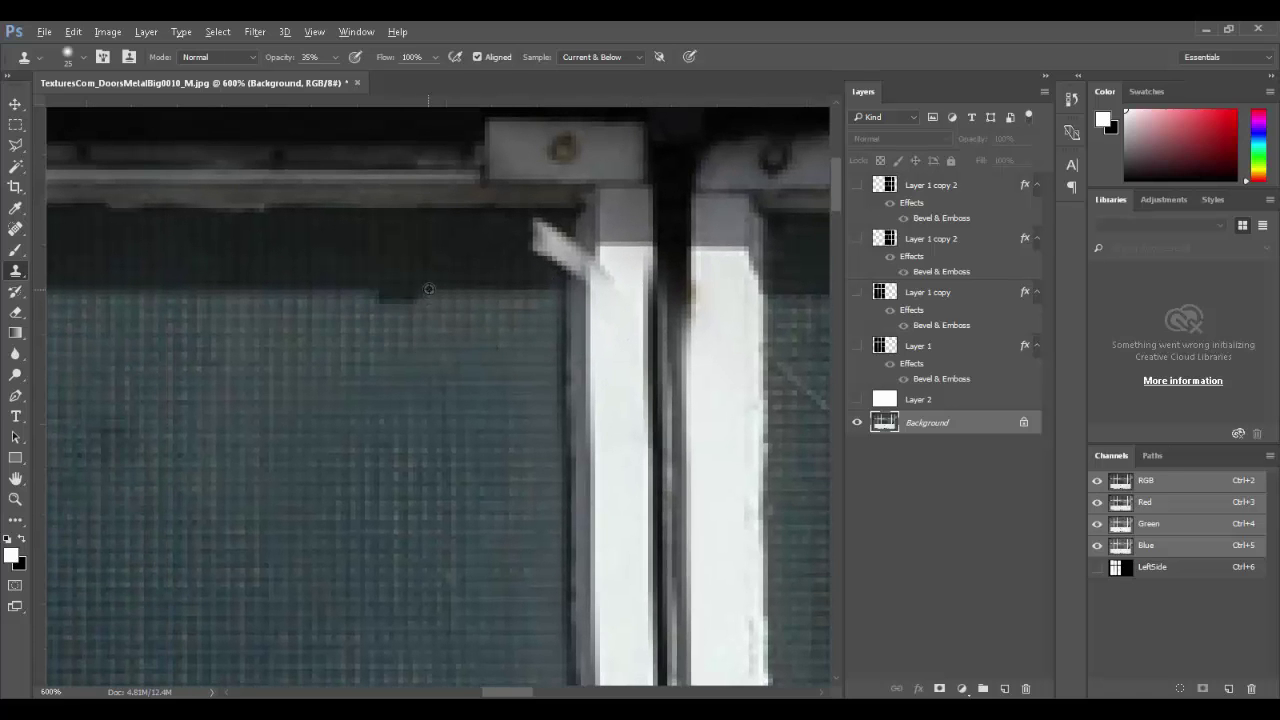
left_click(432, 286, "alt")
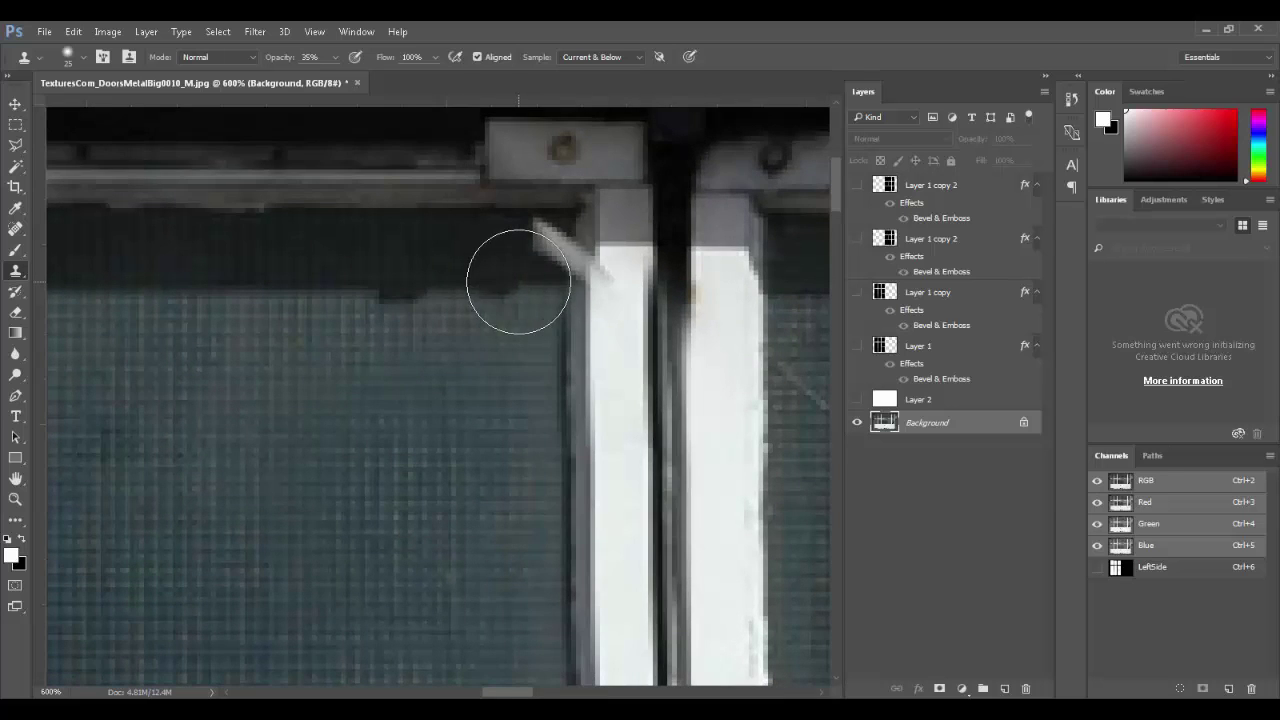
- Clone the right frame's top corner, flipped horizontally through the Clone Source settings, over the remaining strip on the left frame
left_click(358, 31)
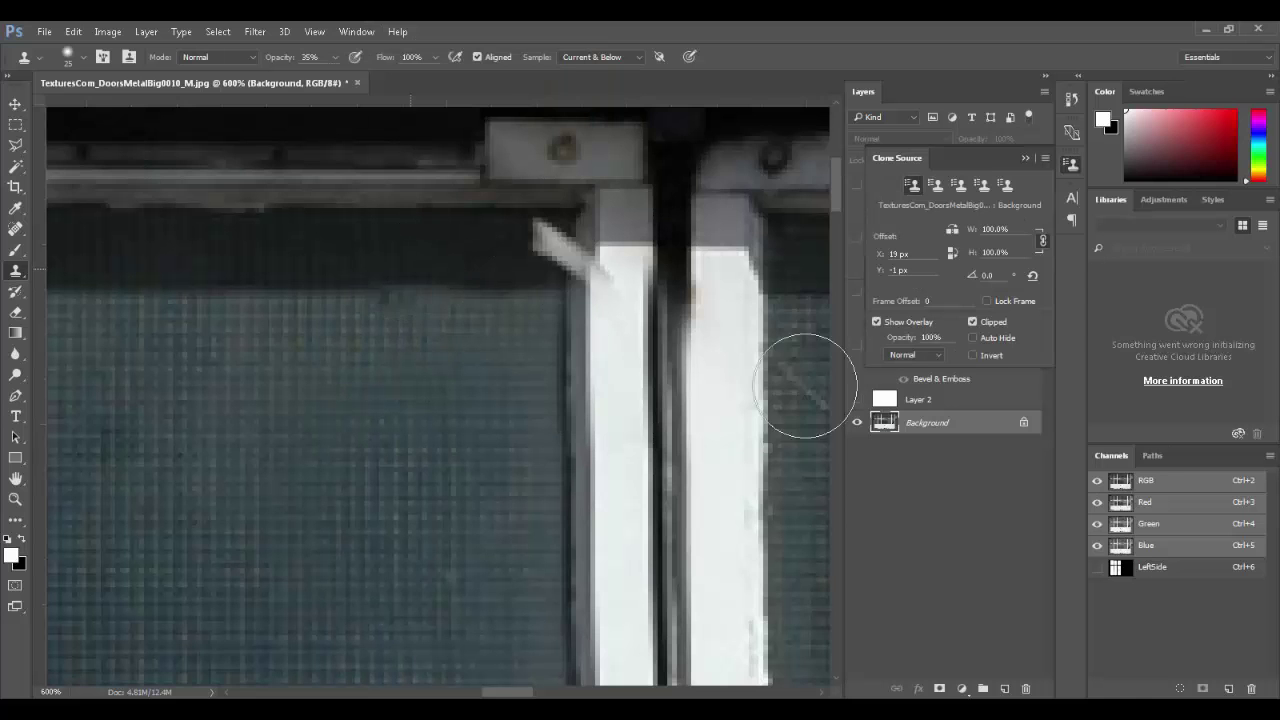
left_click_drag(980, 153, 553, 237)
mouse_move(481, 259)
left_mouse_down()
mouse_move(260, 280)
mouse_move(230, 309)
mouse_move(369, 270)
mouse_move(269, 278)
left_mouse_up()
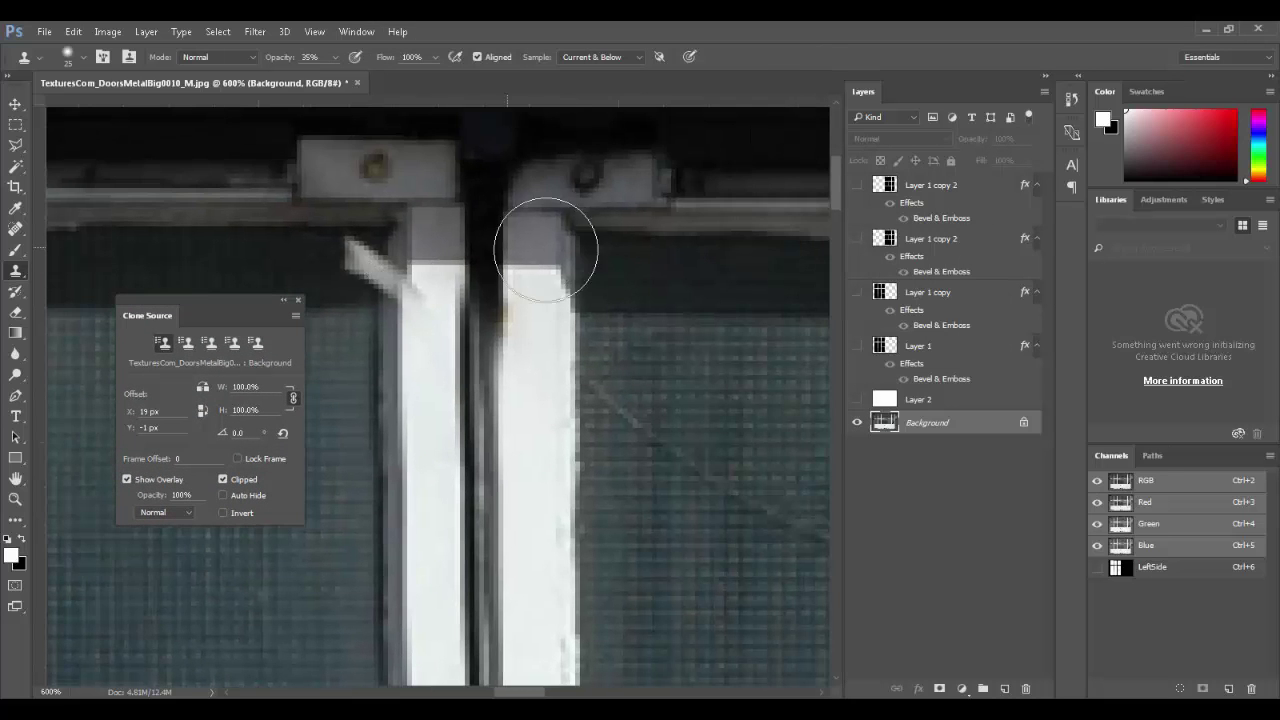
mouse_move(368, 296)
left_mouse_down()
mouse_move(557, 286)
mouse_move(578, 312)
left_mouse_up()
left_click(578, 312, "alt")
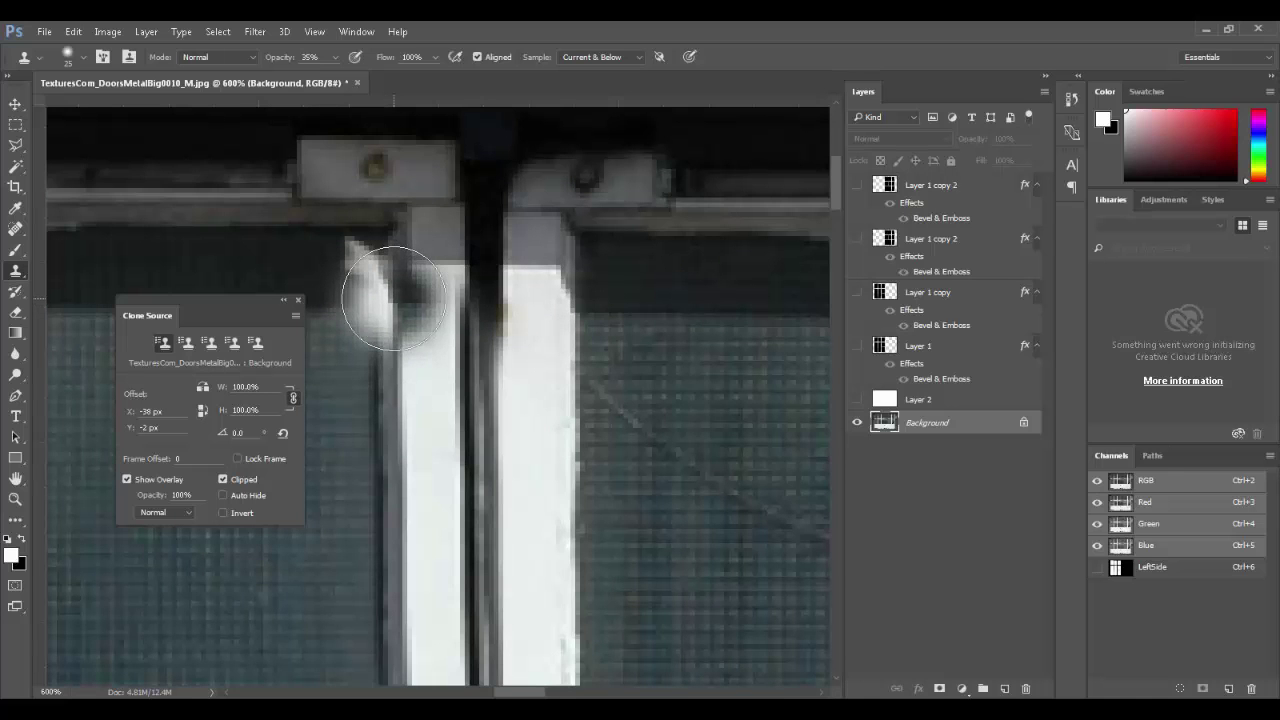
left_click(208, 389)
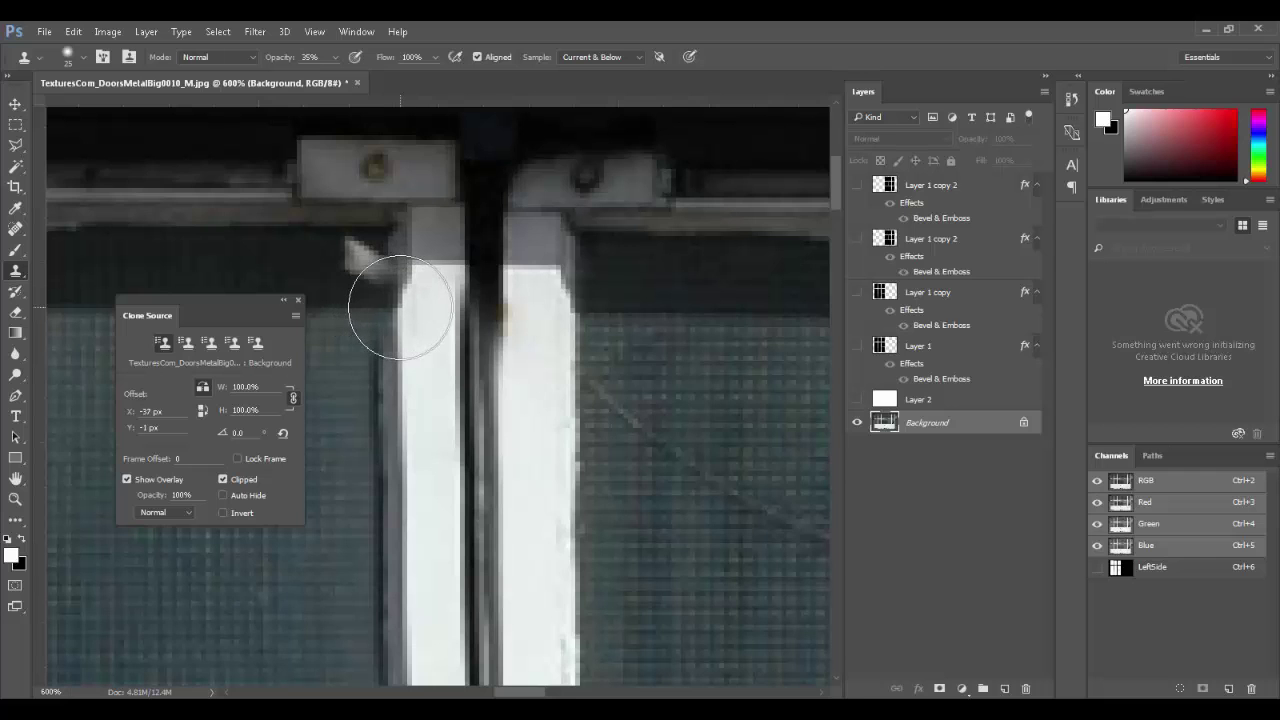
mouse_move(401, 307)
left_mouse_down()
mouse_move(383, 268)
mouse_move(393, 289)
mouse_move(379, 303)
mouse_move(377, 261)
mouse_move(356, 260)
mouse_move(392, 285)
mouse_move(372, 318)
mouse_move(369, 260)
mouse_move(381, 316)
mouse_move(385, 249)
mouse_move(444, 341)
left_mouse_up()
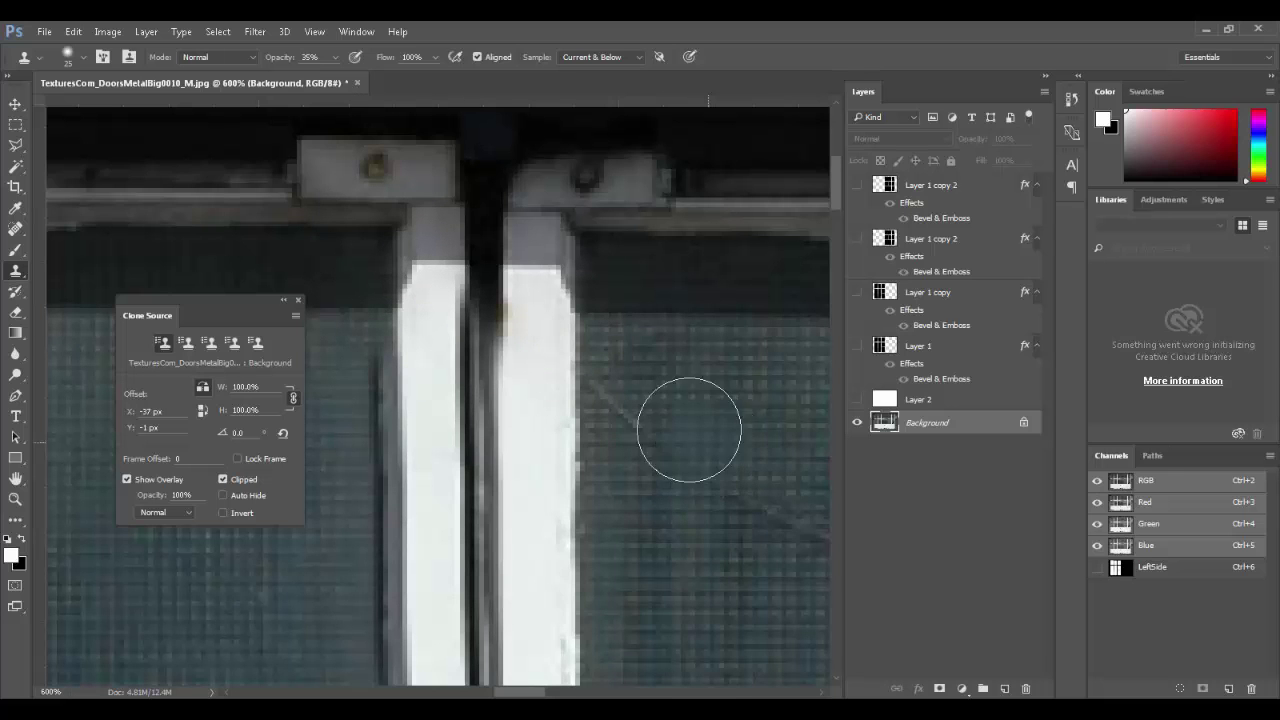
key("ctrl+0")
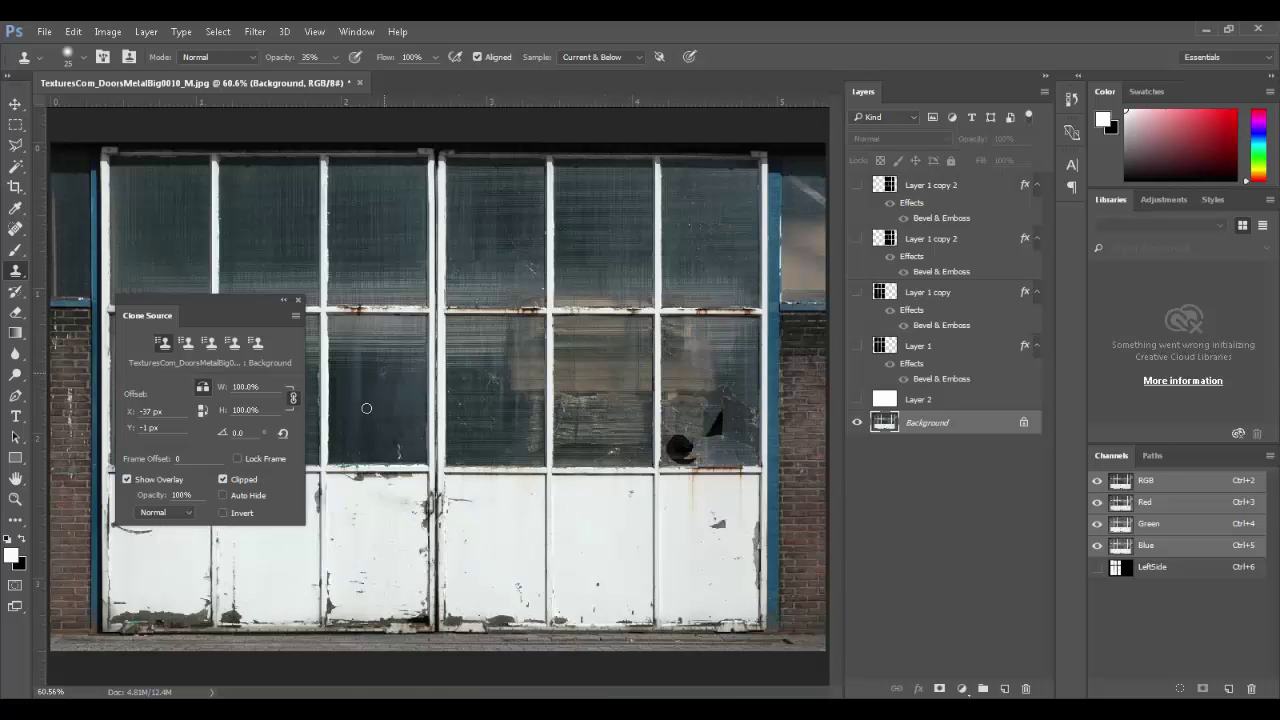
left_click(297, 301)
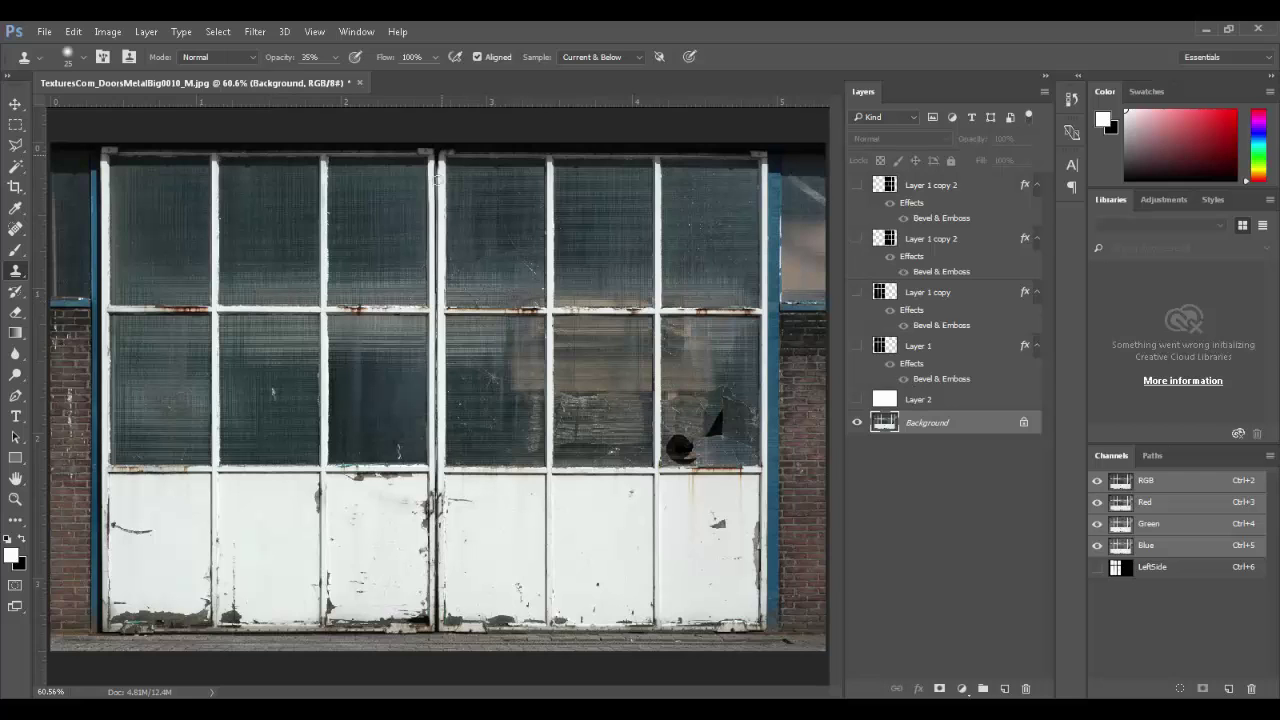
- Select a thin vertical strip along the gap between the two doors and fill it with black on a new layer
key("m")
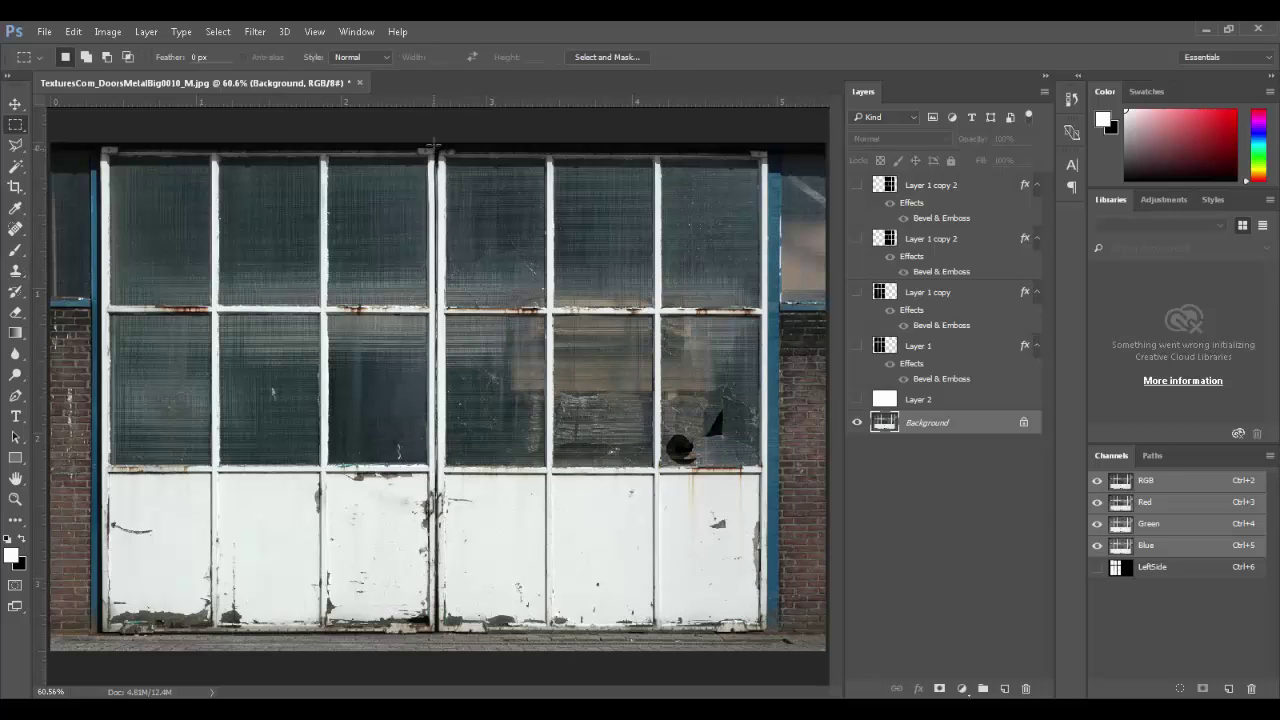
left_click_drag(435, 138, 439, 641)
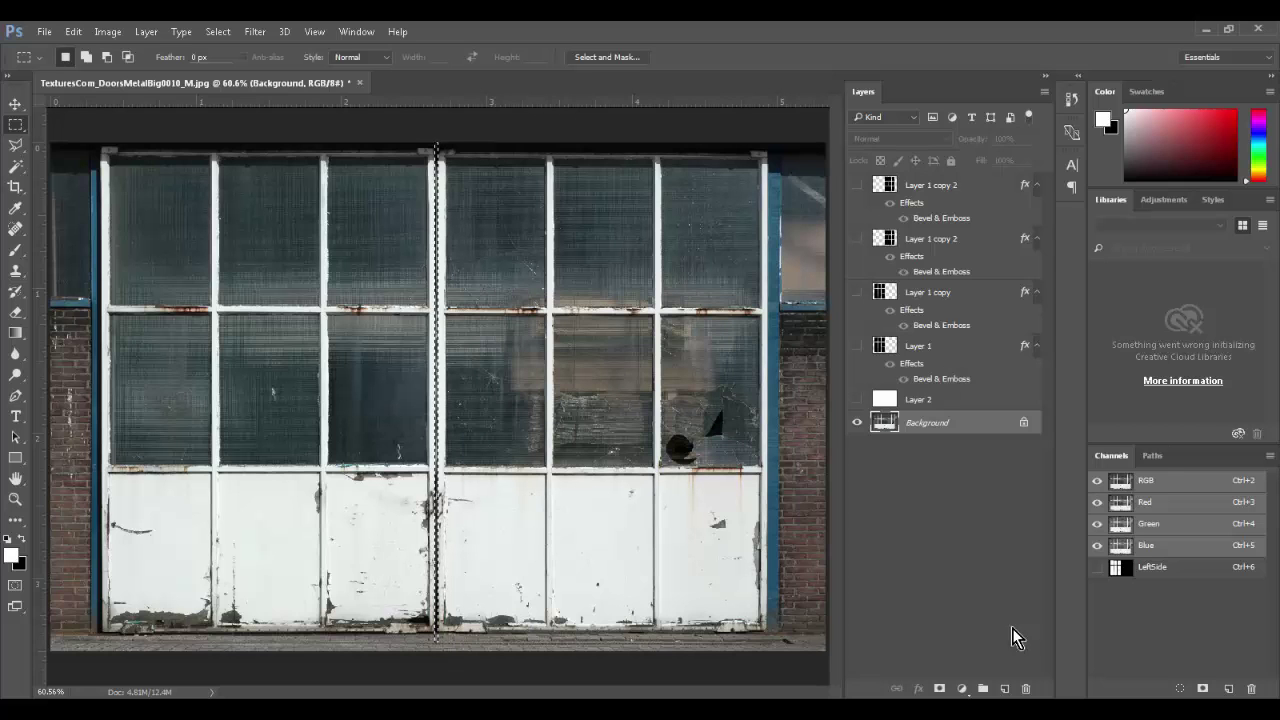
left_click(1005, 688)
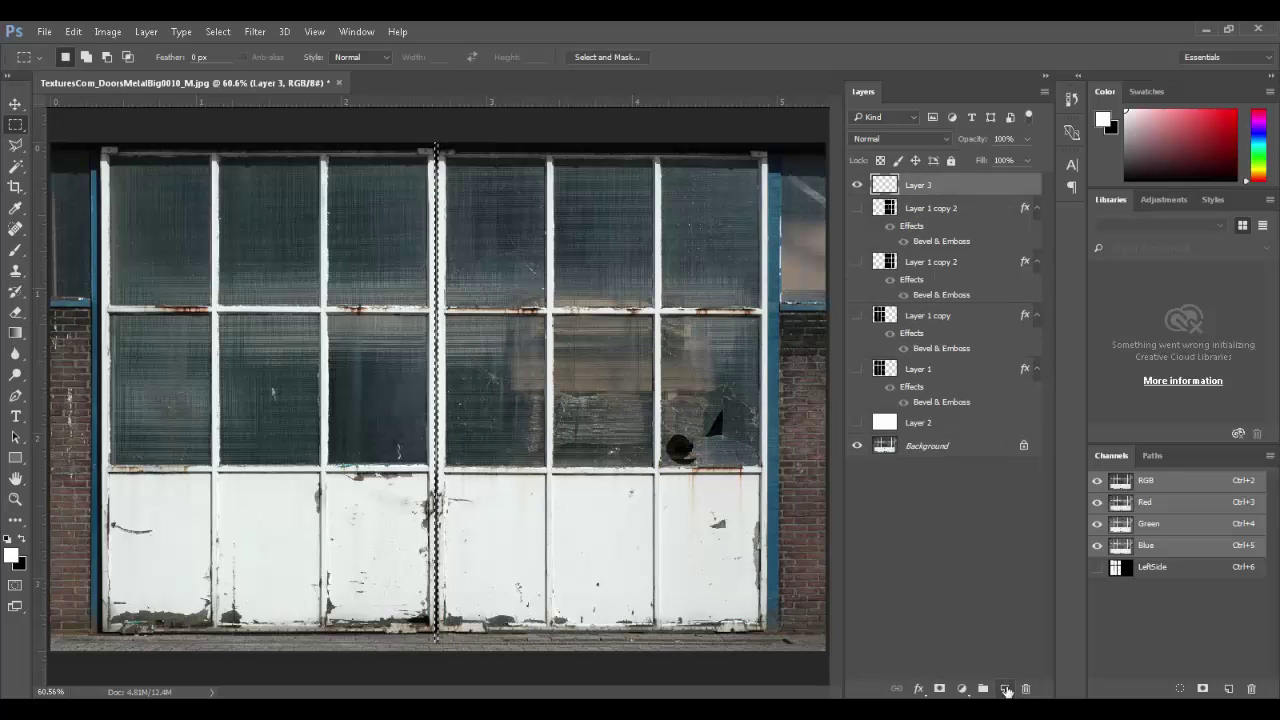
key("alt+BackSpace")
key("ctrl+BackSpace")
key("ctrl+d")
- Compare the full height map, including the centre gap line, with the photo by showing and hiding its layers
left_click_drag(857, 421, 854, 234)
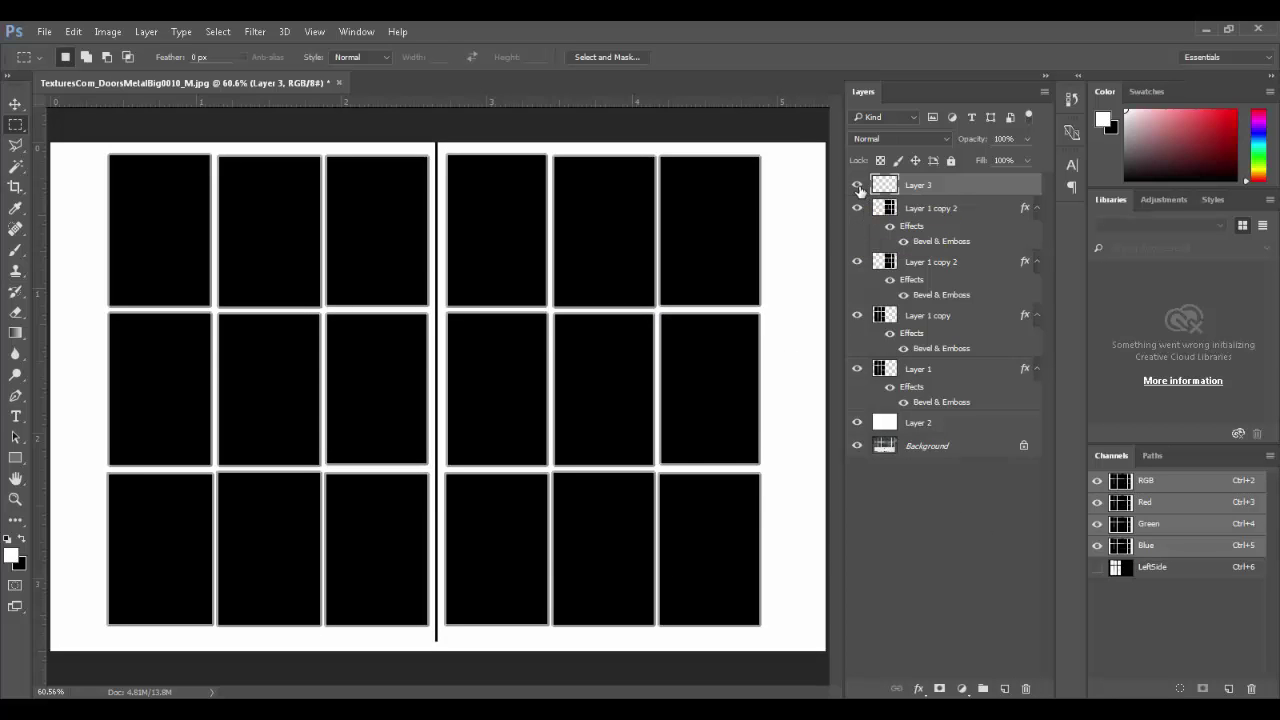
left_click_drag(858, 188, 856, 383)
left_click(856, 423)
- Try a Color Range selection on the Background layer, sampling the black triangular hole in the broken pane with fuzziness 54
left_click_drag(706, 441, 768, 529)
left_click_drag(571, 390, 758, 566)
left_click_drag(568, 420, 760, 521)
left_click_drag(737, 330, 729, 437)
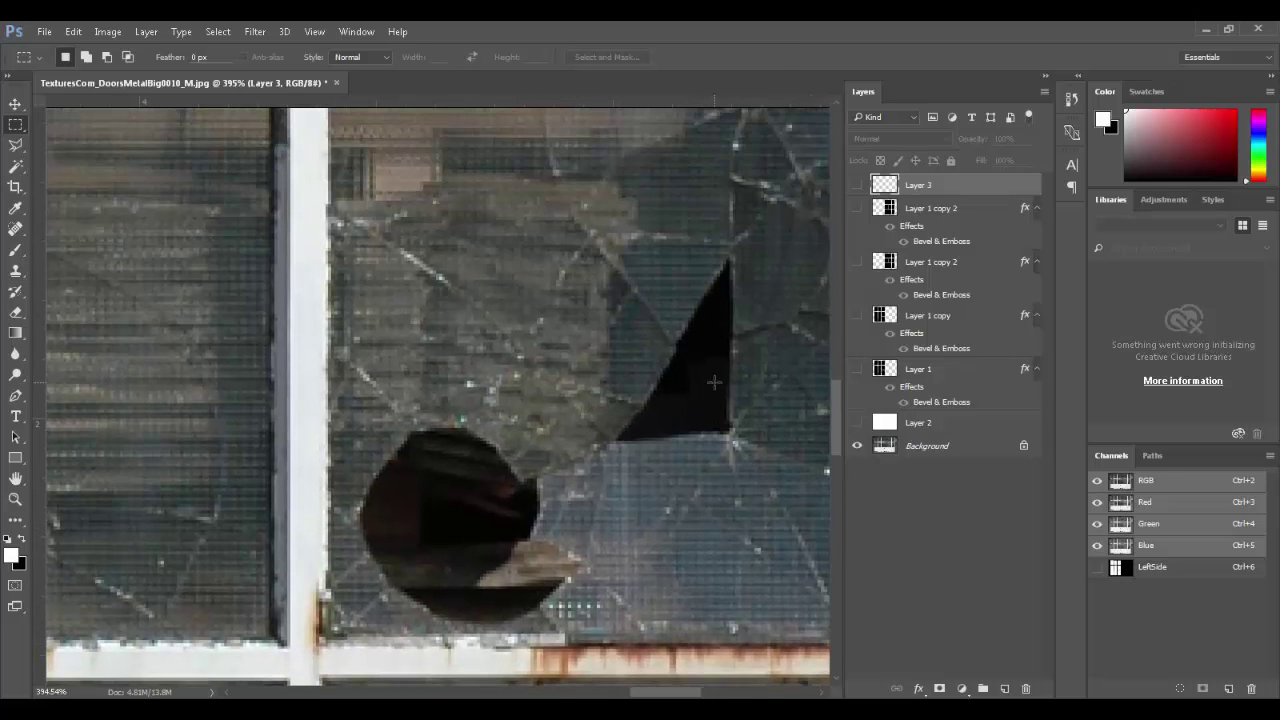
scroll(713, 383, "down", 3)
left_click_drag(667, 397, 757, 411)
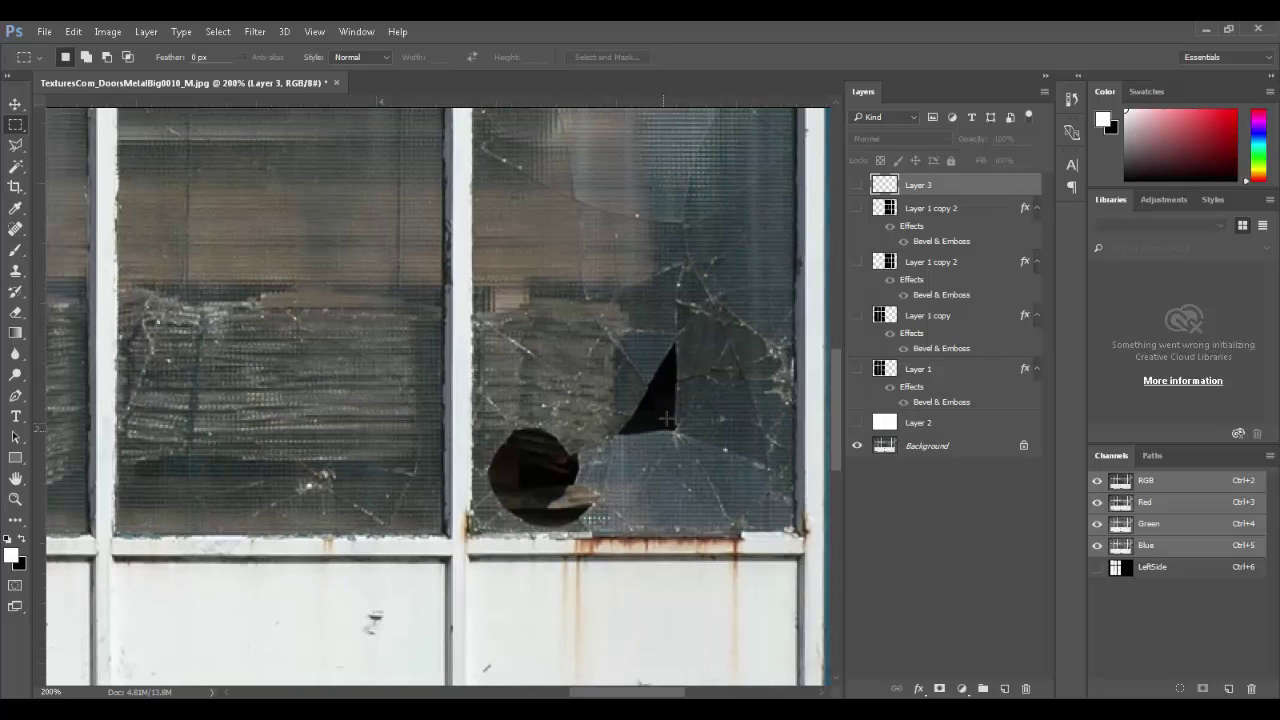
left_click(896, 450)
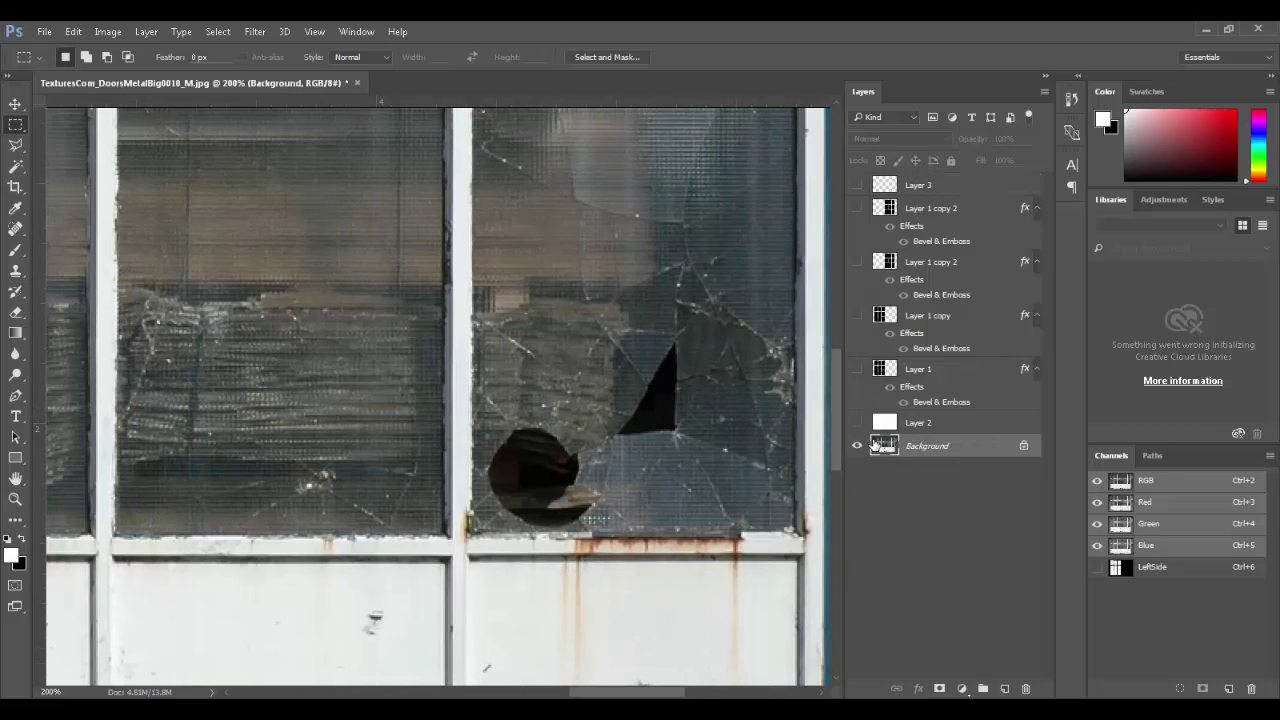
left_click(218, 31)
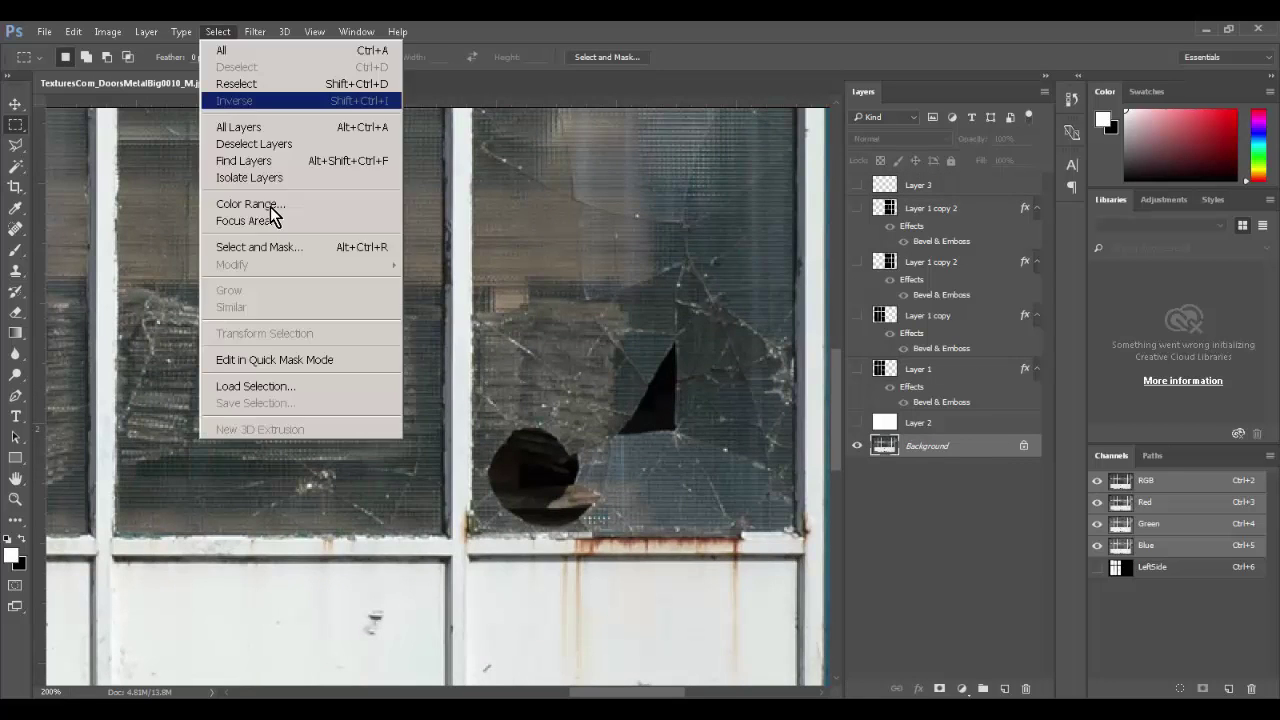
left_click(262, 203)
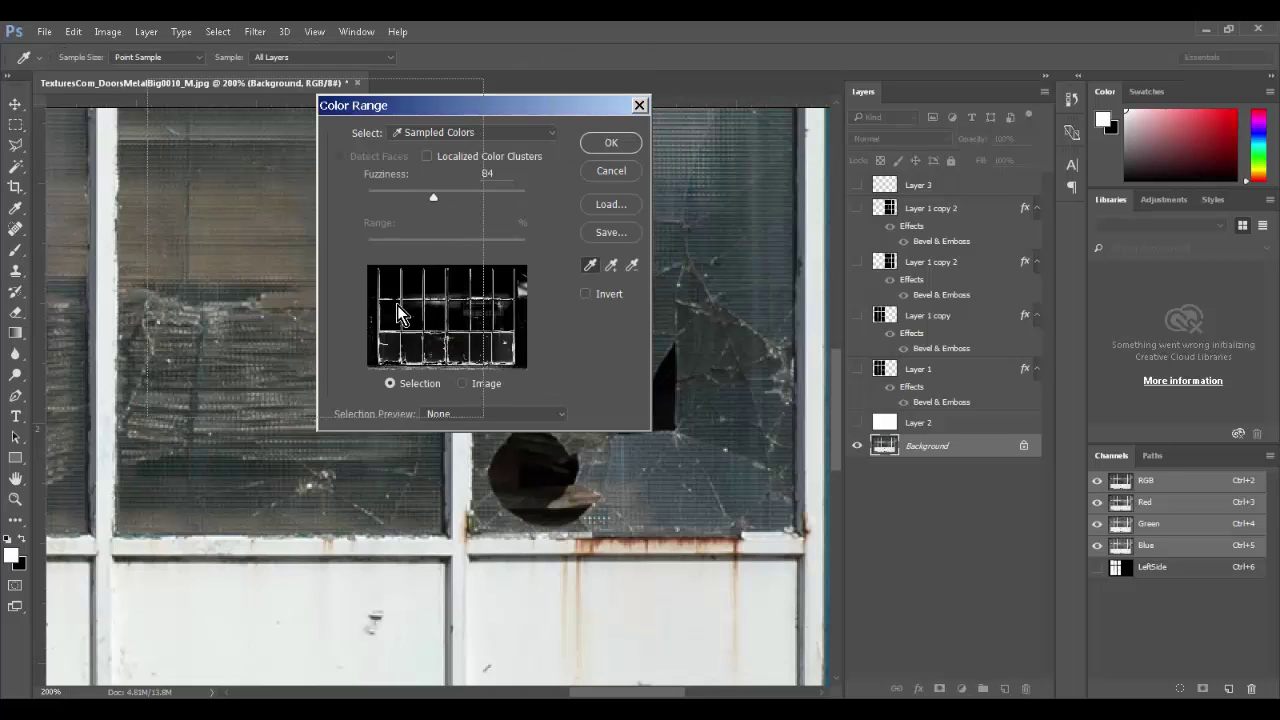
left_click_drag(440, 104, 270, 89)
left_click(656, 398)
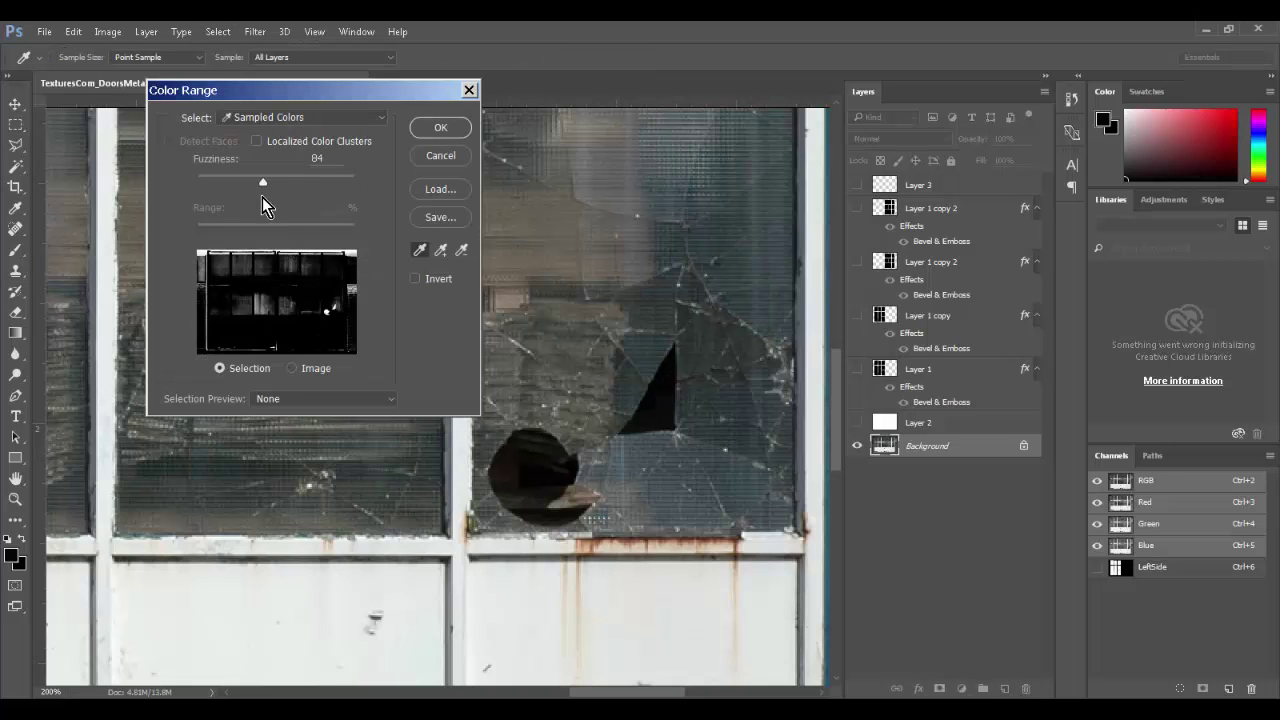
left_click_drag(265, 186, 240, 184)
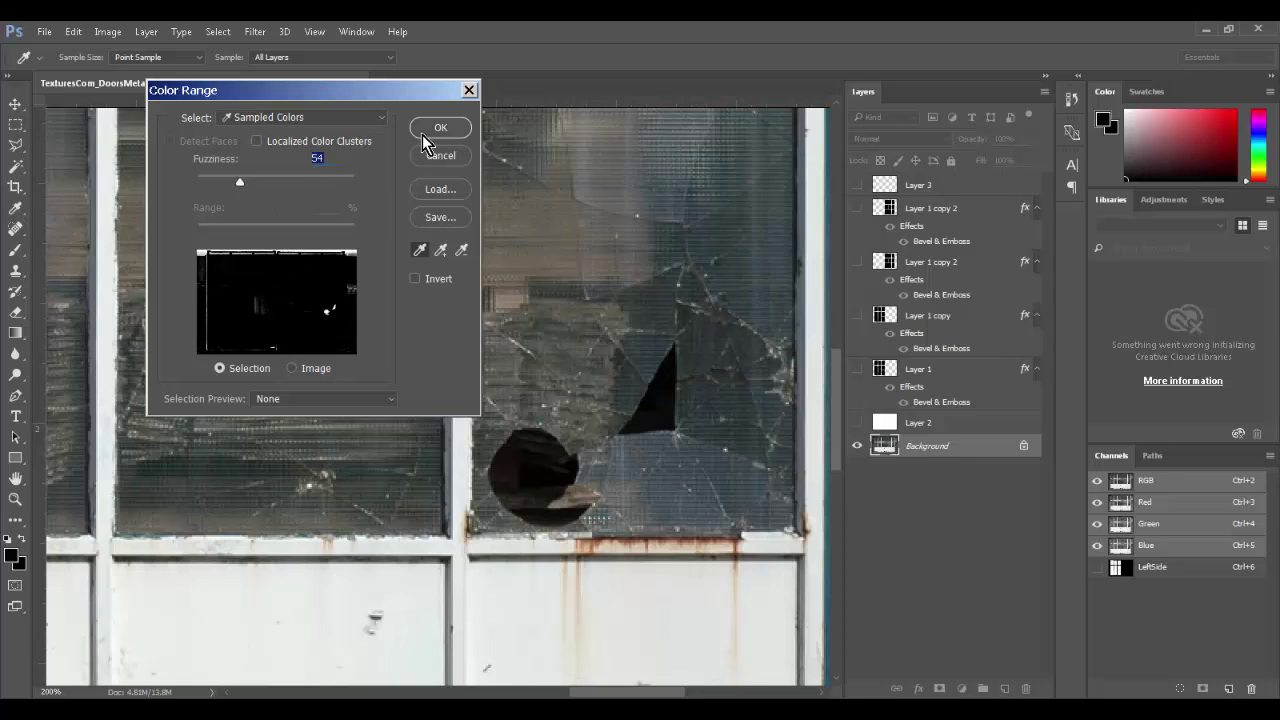
- Try a Color Range selection sampled from the dark glass beside the triangular hole with fuzziness 37, and deselect it
left_click_drag(731, 414, 719, 440)
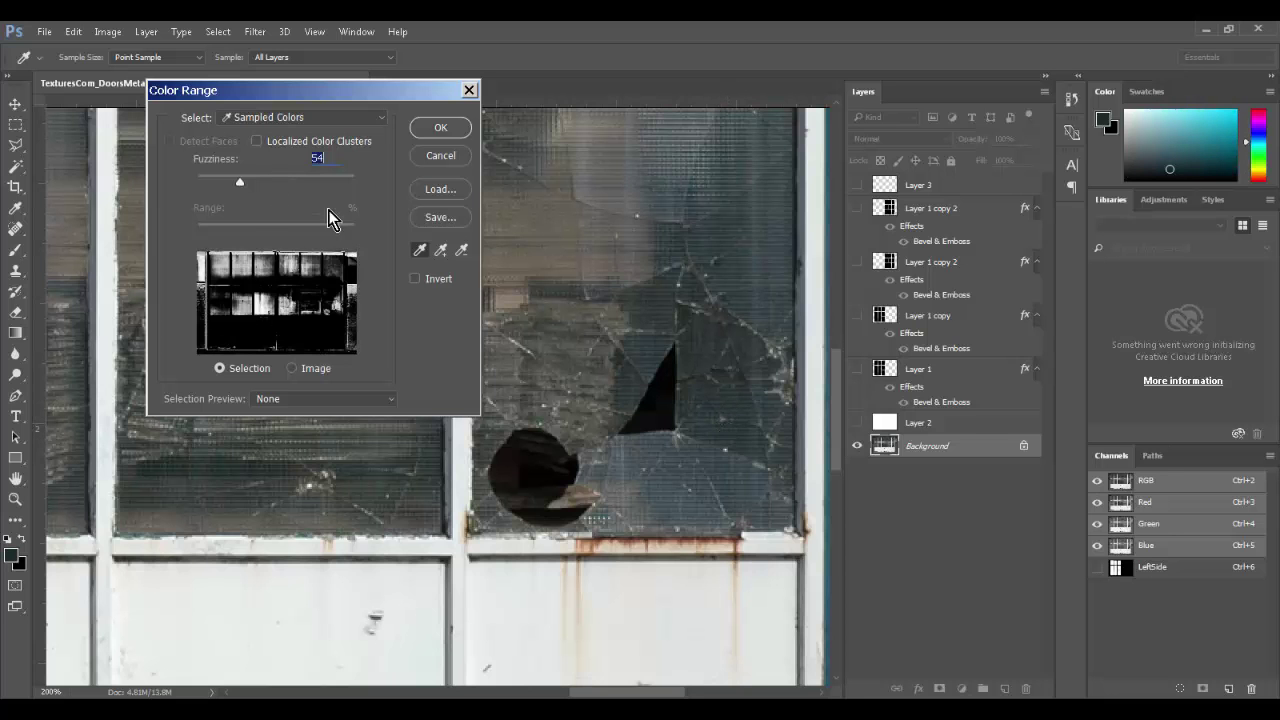
left_click_drag(215, 176, 227, 176)
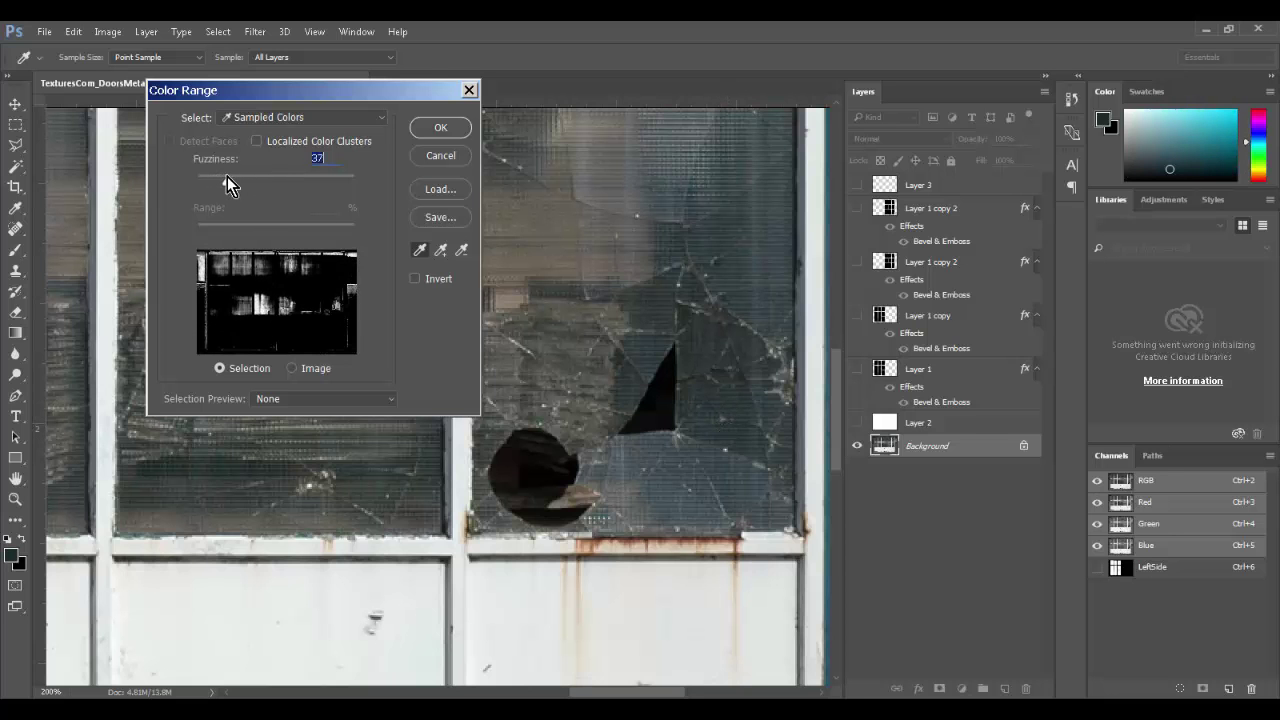
left_click(442, 131)
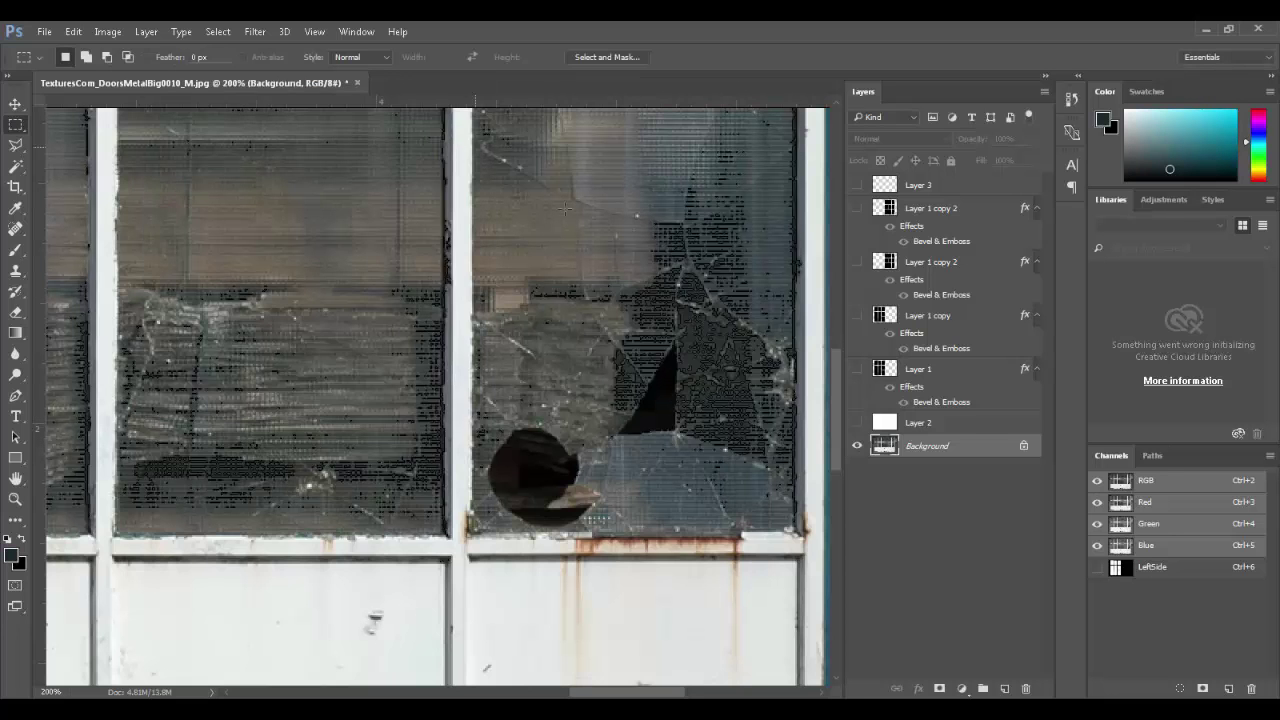
key("ctrl+d")
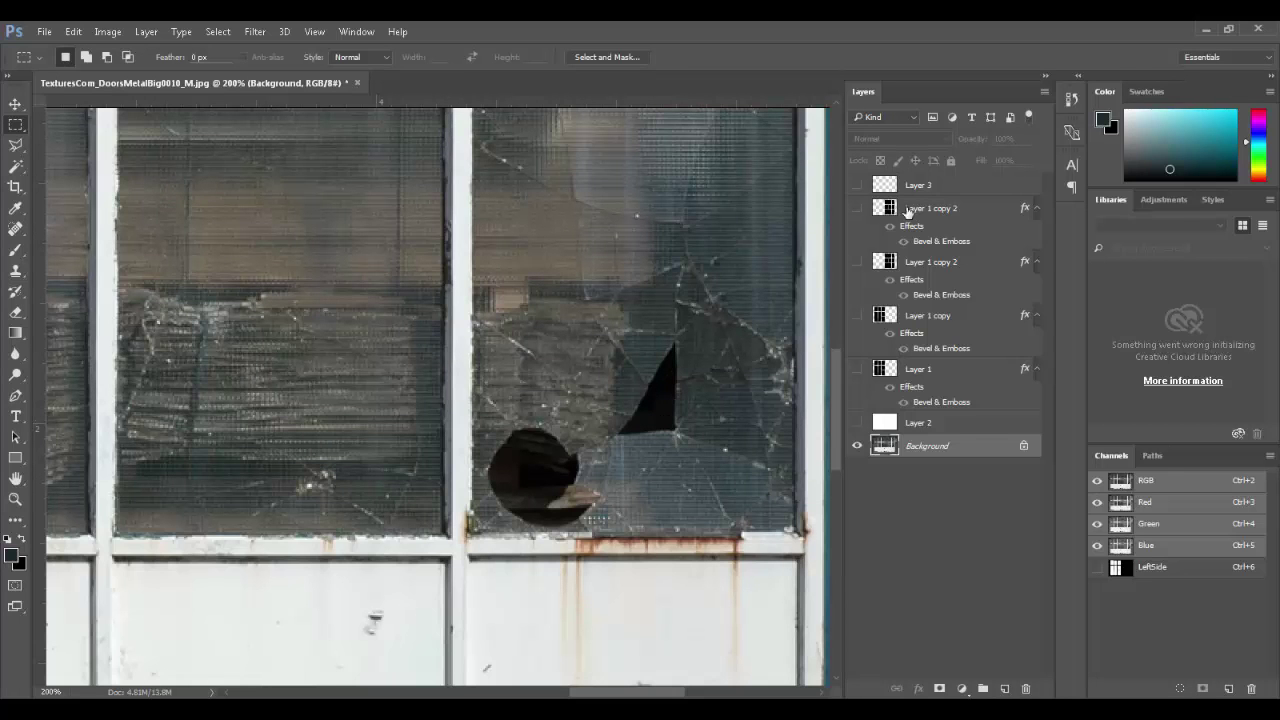
- Show all height map layers above the photo, including the centre gap line
left_click(856, 208)
left_click(856, 261)
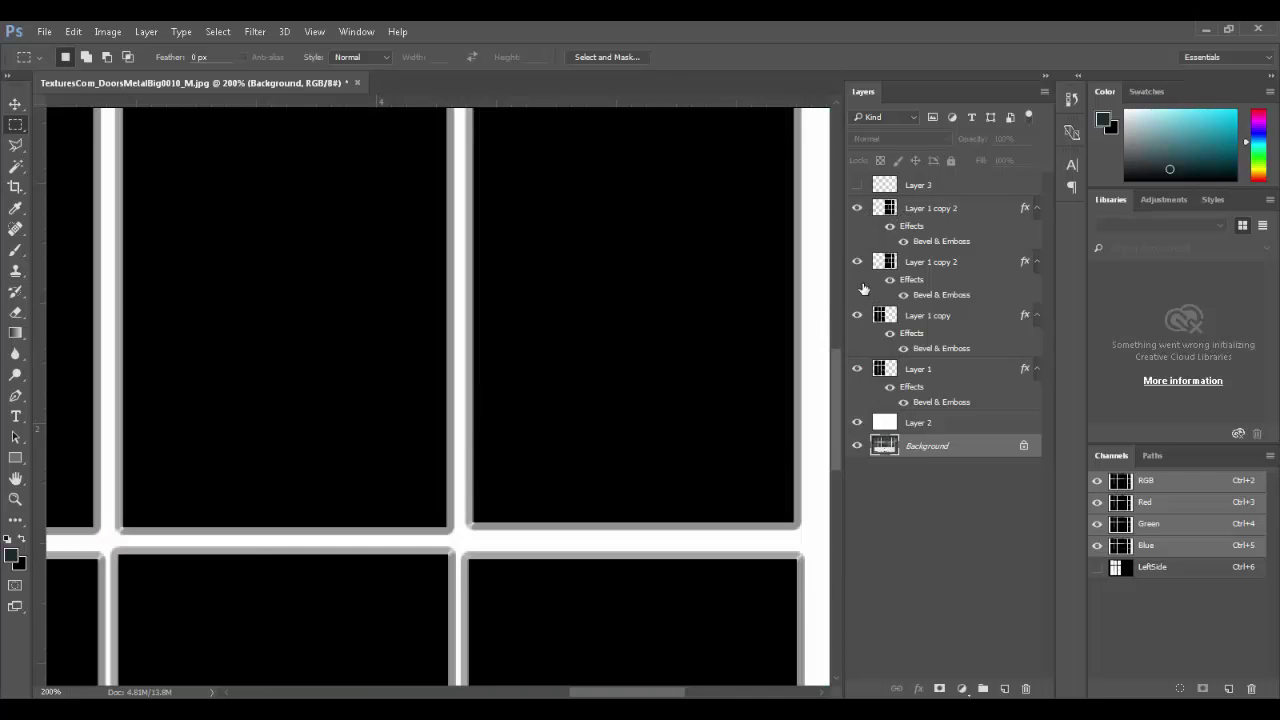
mouse_move(856, 208)
left_mouse_down()
mouse_move(856, 422)
mouse_move(856, 185)
left_mouse_up()
key("ctrl+0")
- Save the height map as the Targa file Window_Bump in the source folder at 24 bits/pixel
key("ctrl+shift+s")
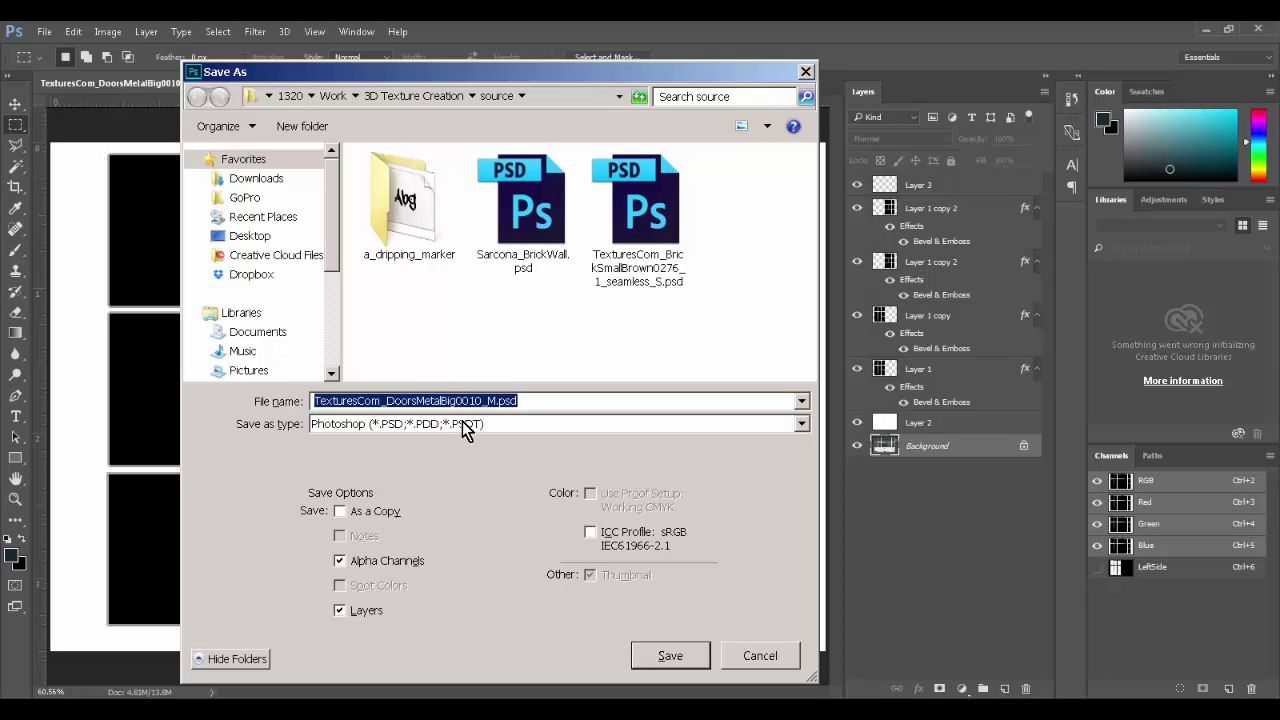
type("Window_Bump")
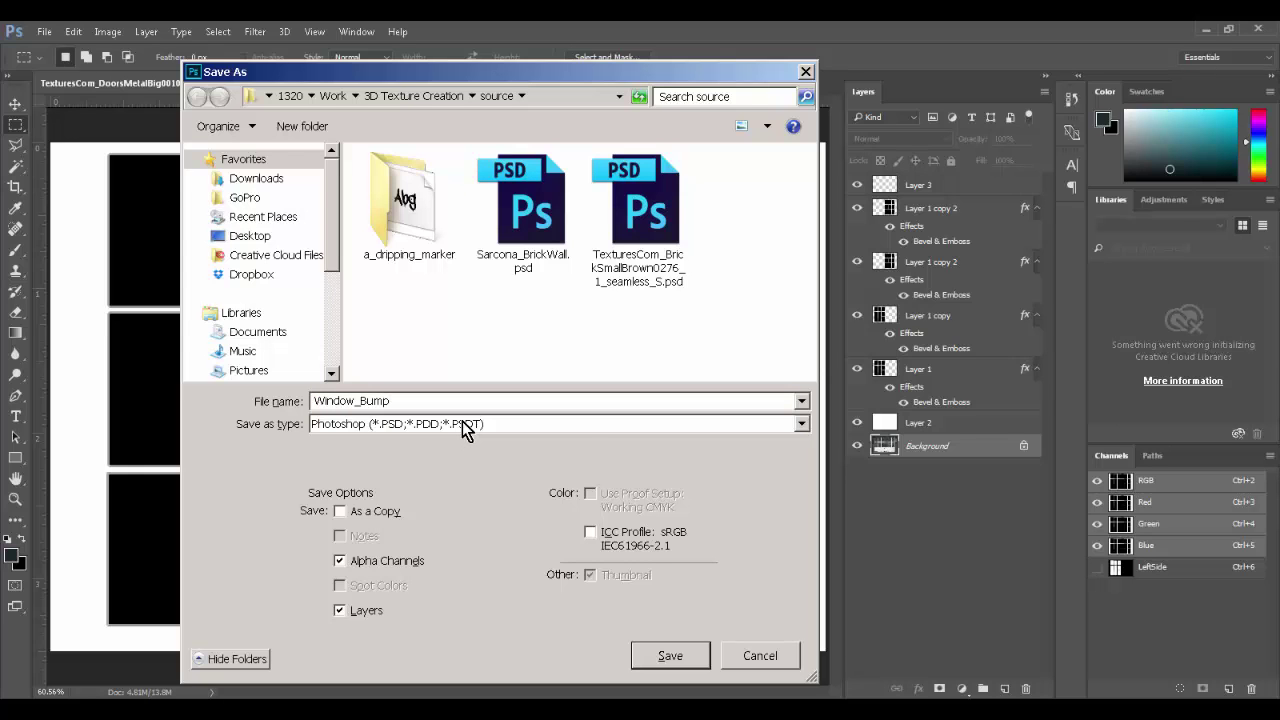
key("Tab")
key("t")
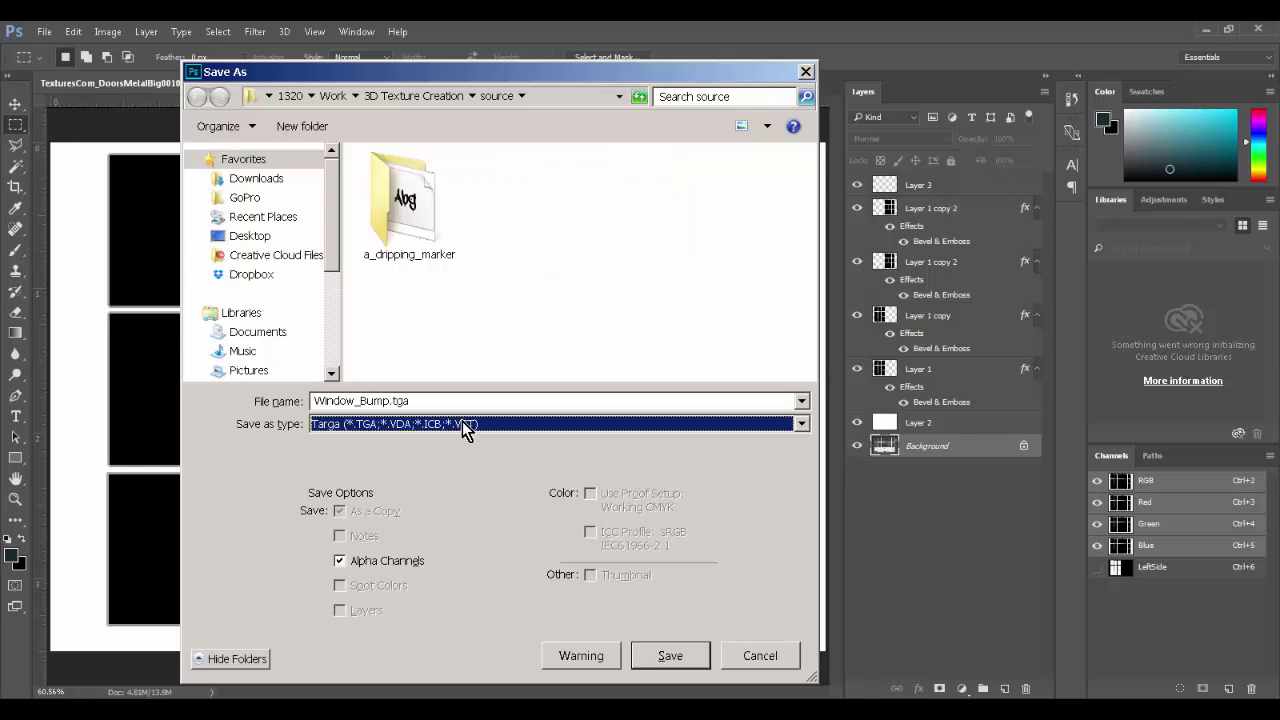
key("Tab")
left_click(667, 655)
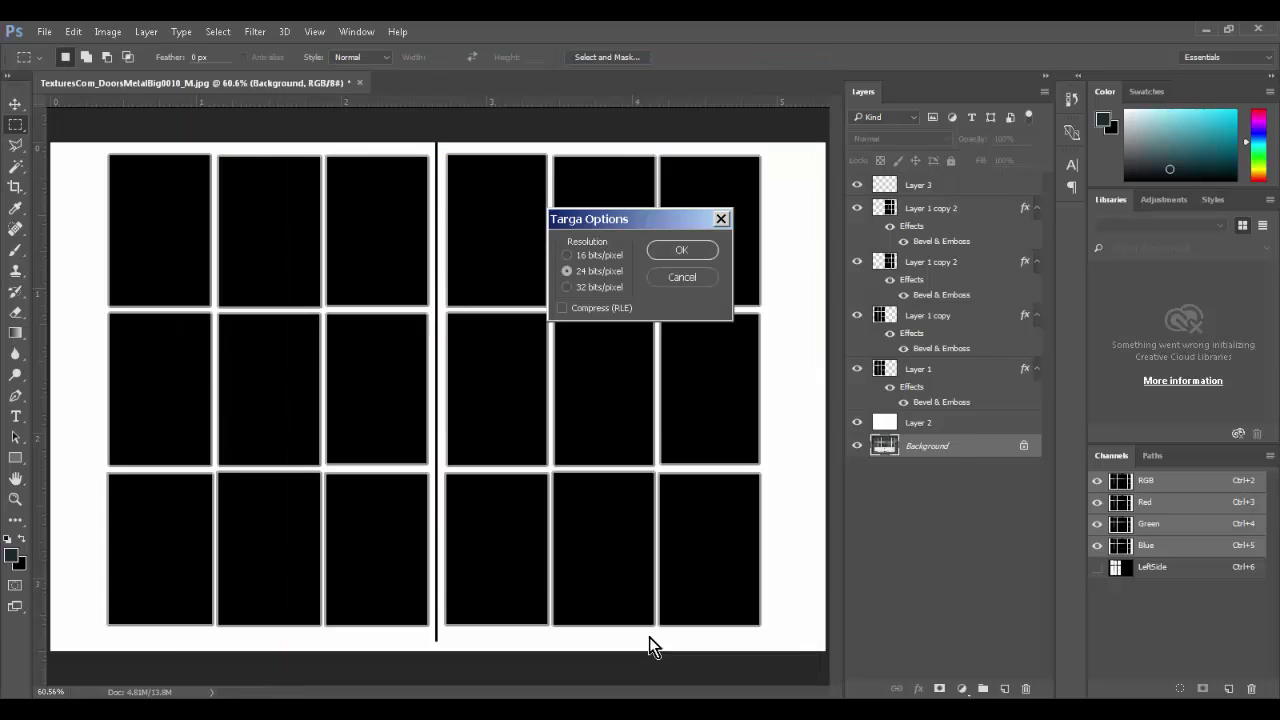
left_click(681, 250)
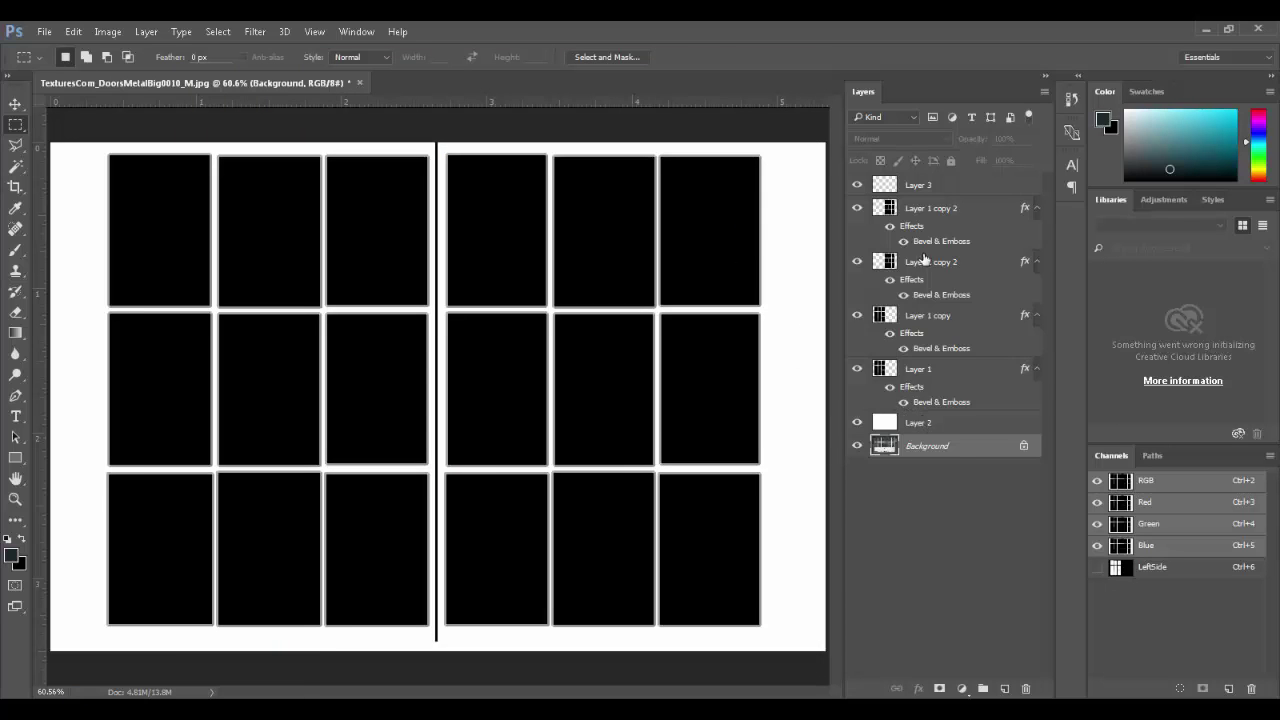
- Group all layers above the Background, name the group Bump, and hide it
left_click(922, 422)
left_click(941, 190, "shift")
key("ctrl+g")
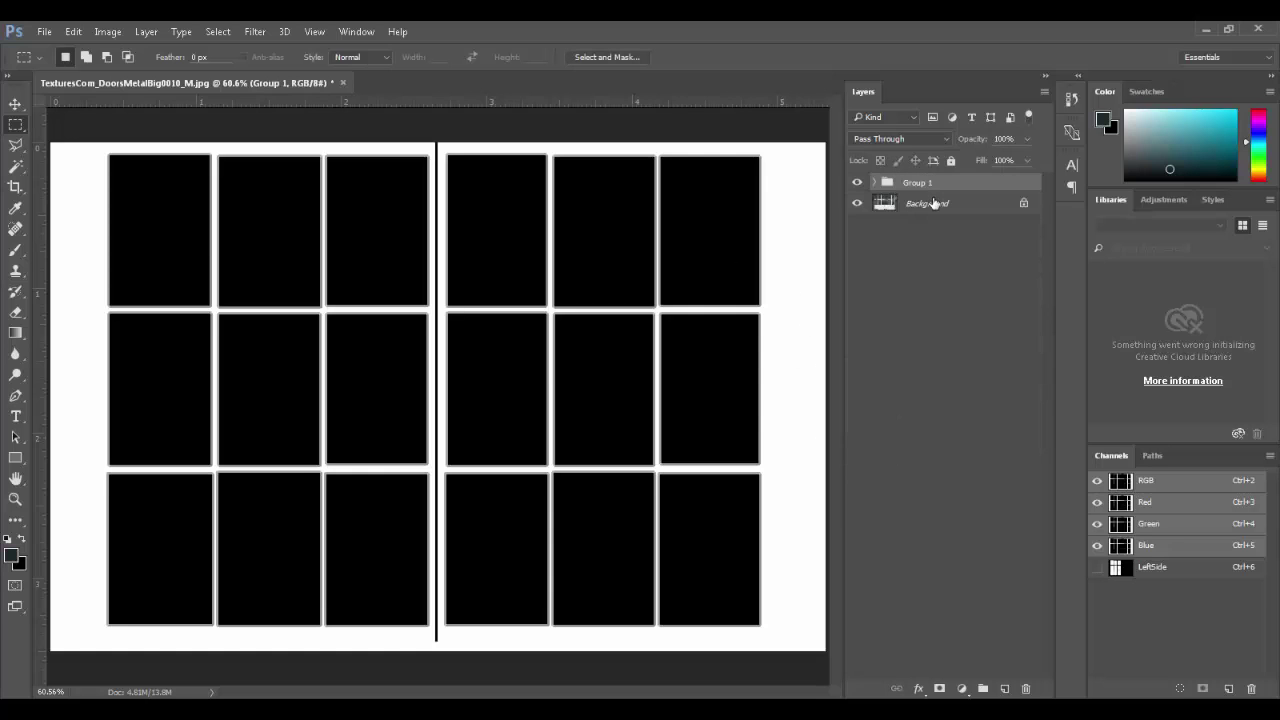
type("Bump")
key("Return")
left_click(857, 183)
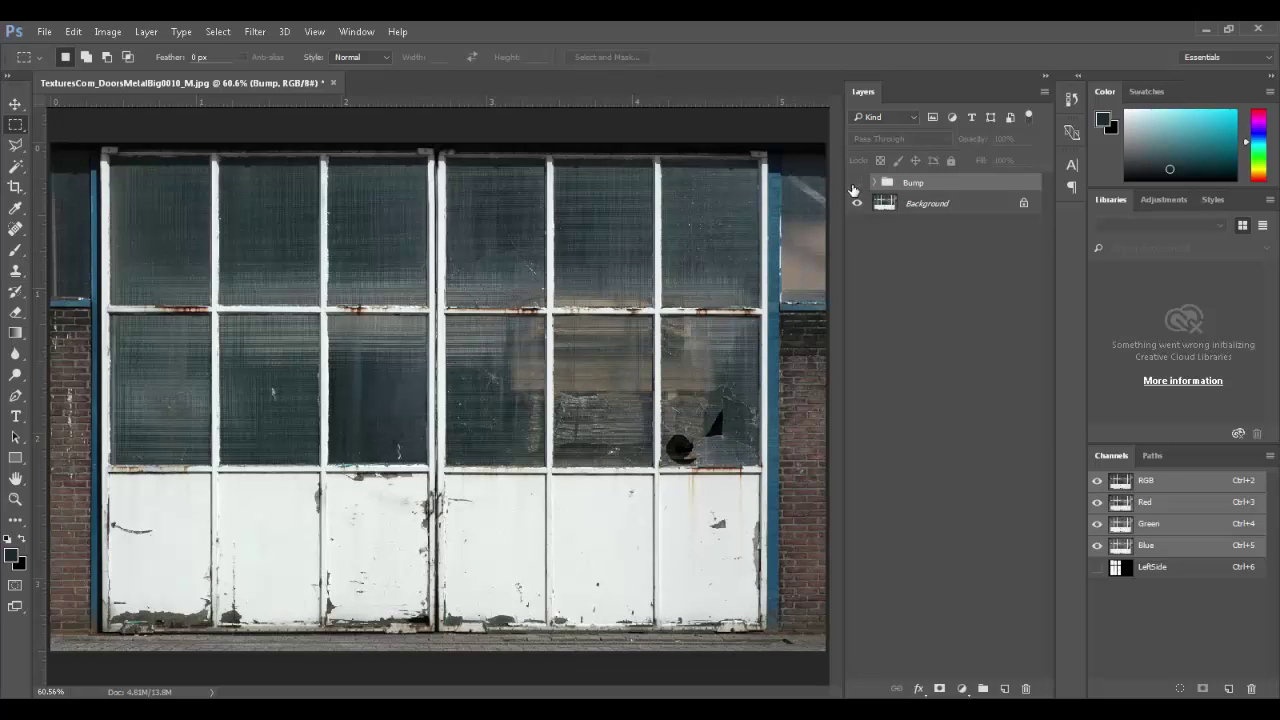
- Duplicate the Bump group, compare the copy with the photo, and leave the copy visible and expanded
left_click_drag(914, 183, 1004, 688)
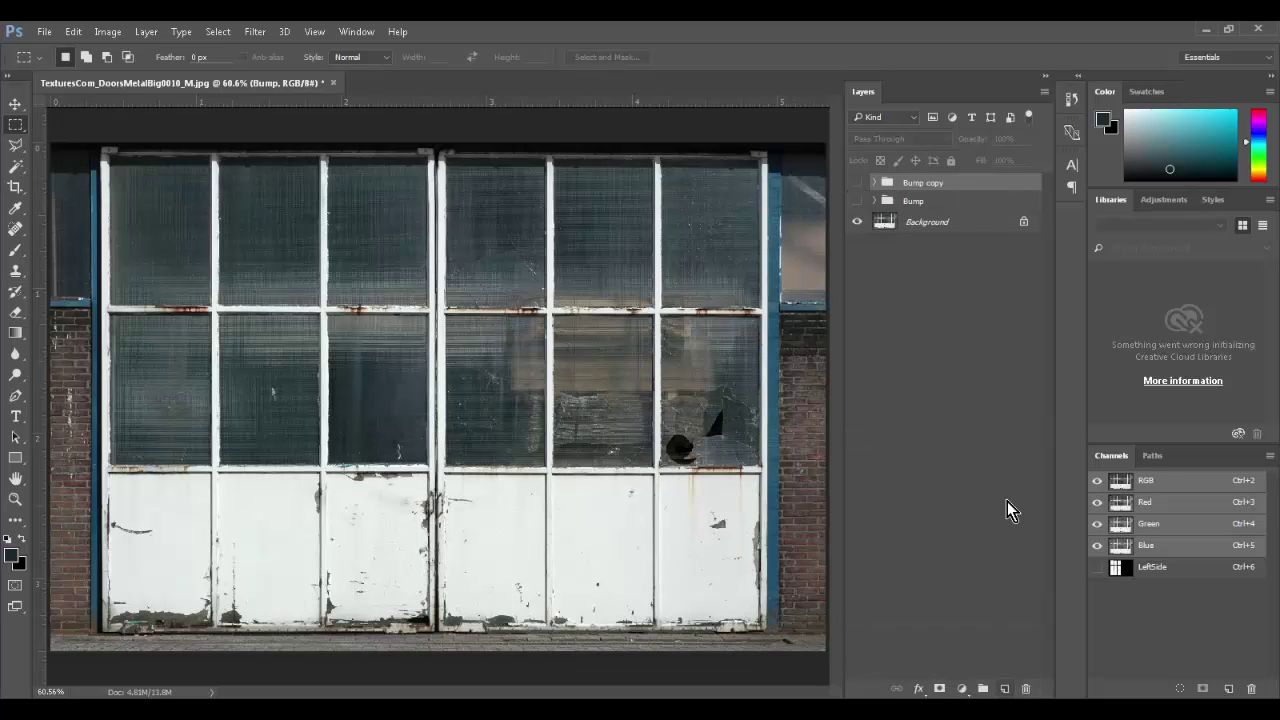
left_click(857, 183)
left_click(874, 183)
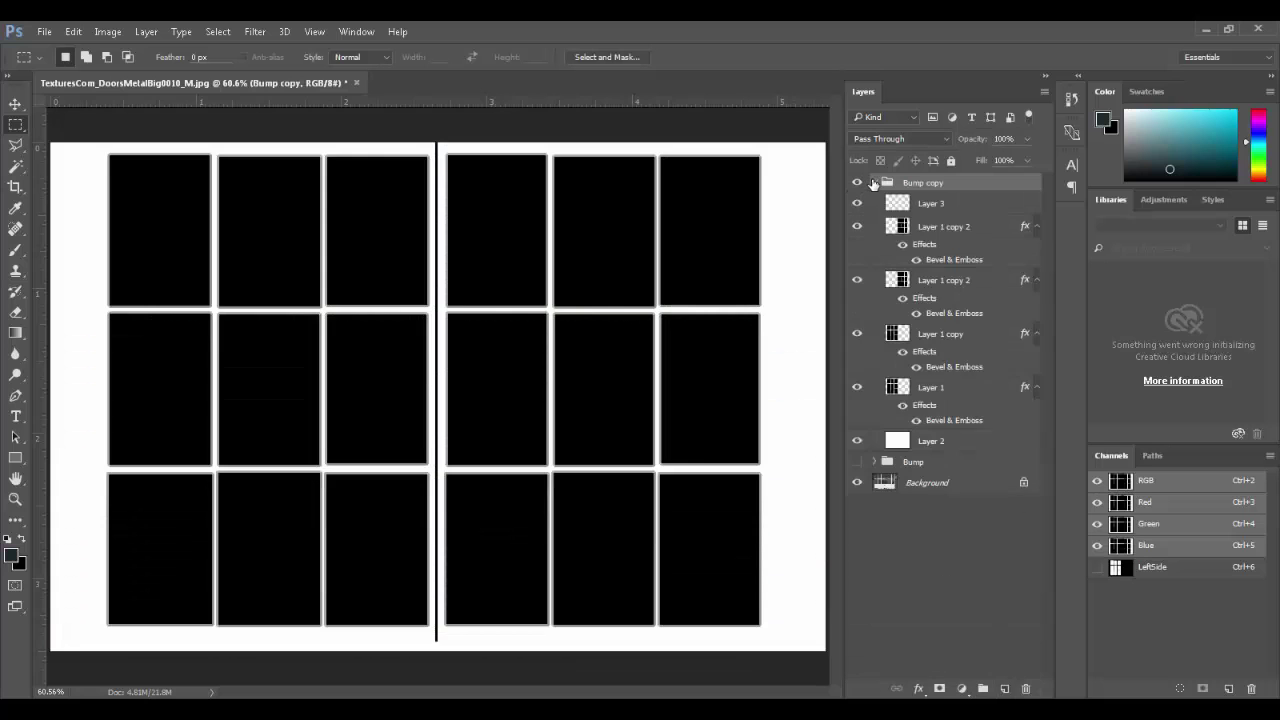
left_click(874, 183)
left_click(857, 183)
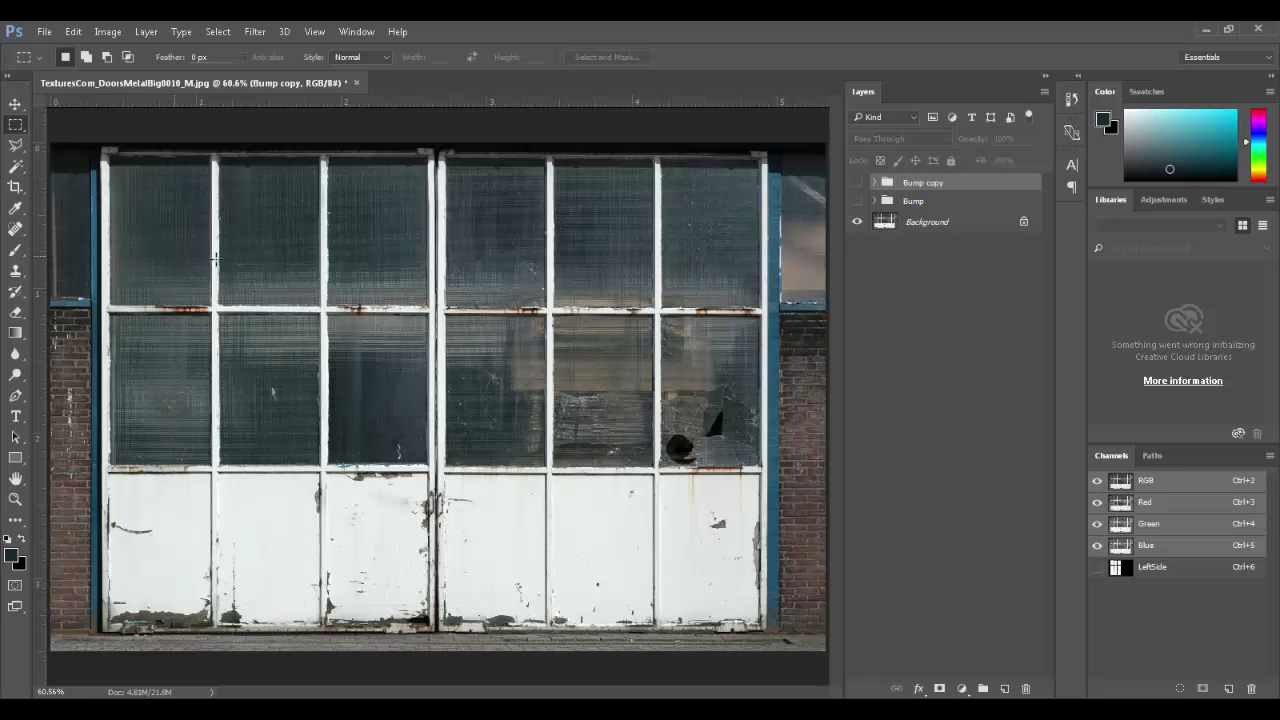
left_click(856, 182)
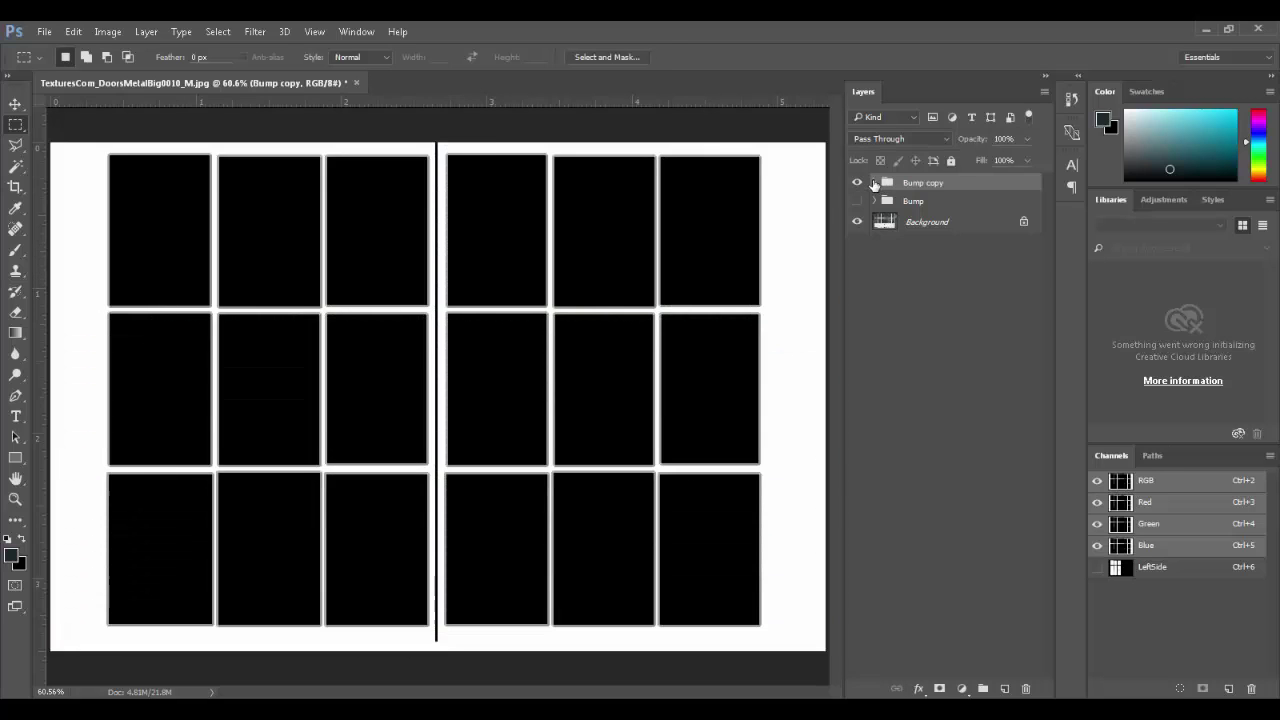
left_click(874, 183)
- Load both doors' panel shapes as one selection, add a new layer above them, and subtract the lower row of panels from the selection
left_click(906, 227)
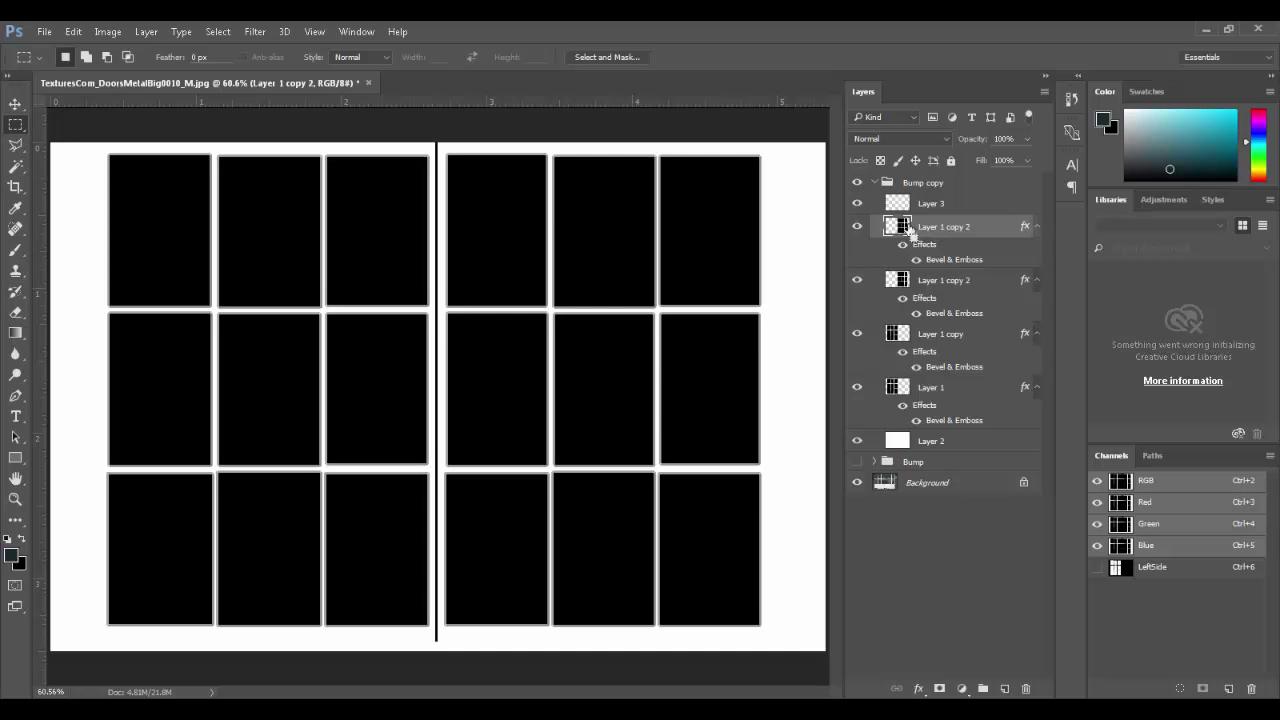
left_click(904, 227, "ctrl")
left_click(897, 389, "ctrl+shift")
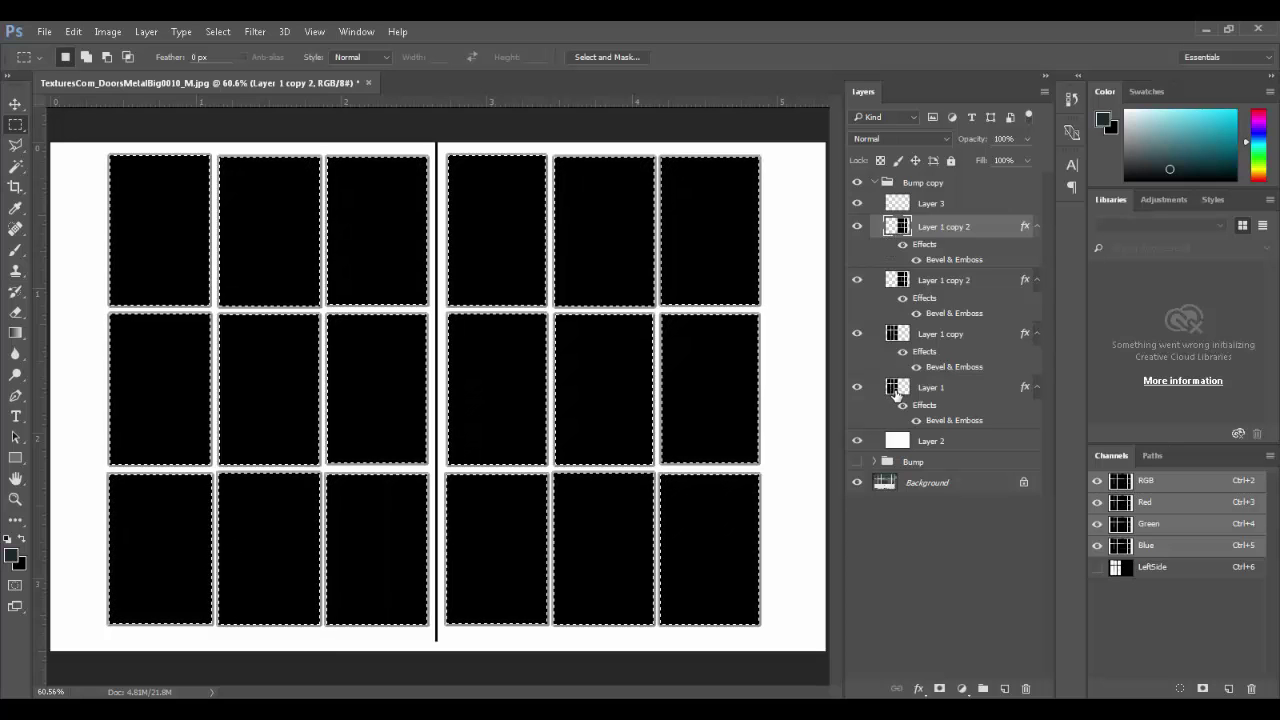
left_click(1005, 688)
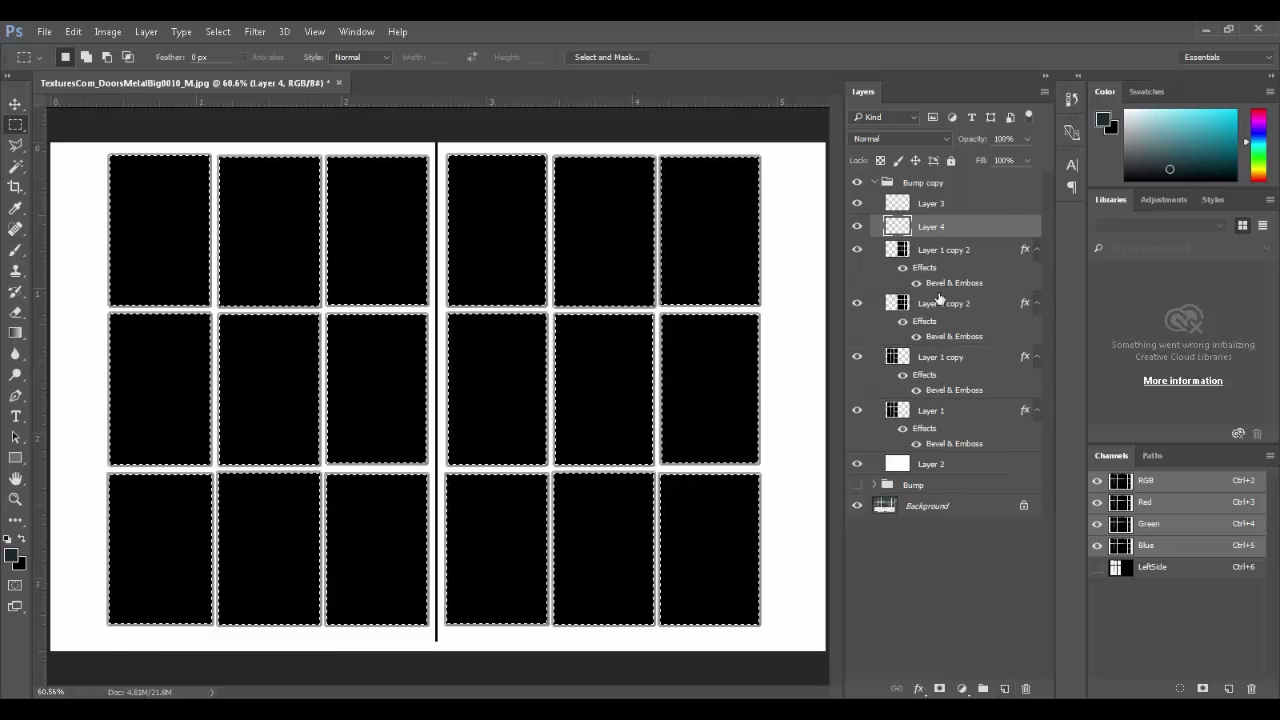
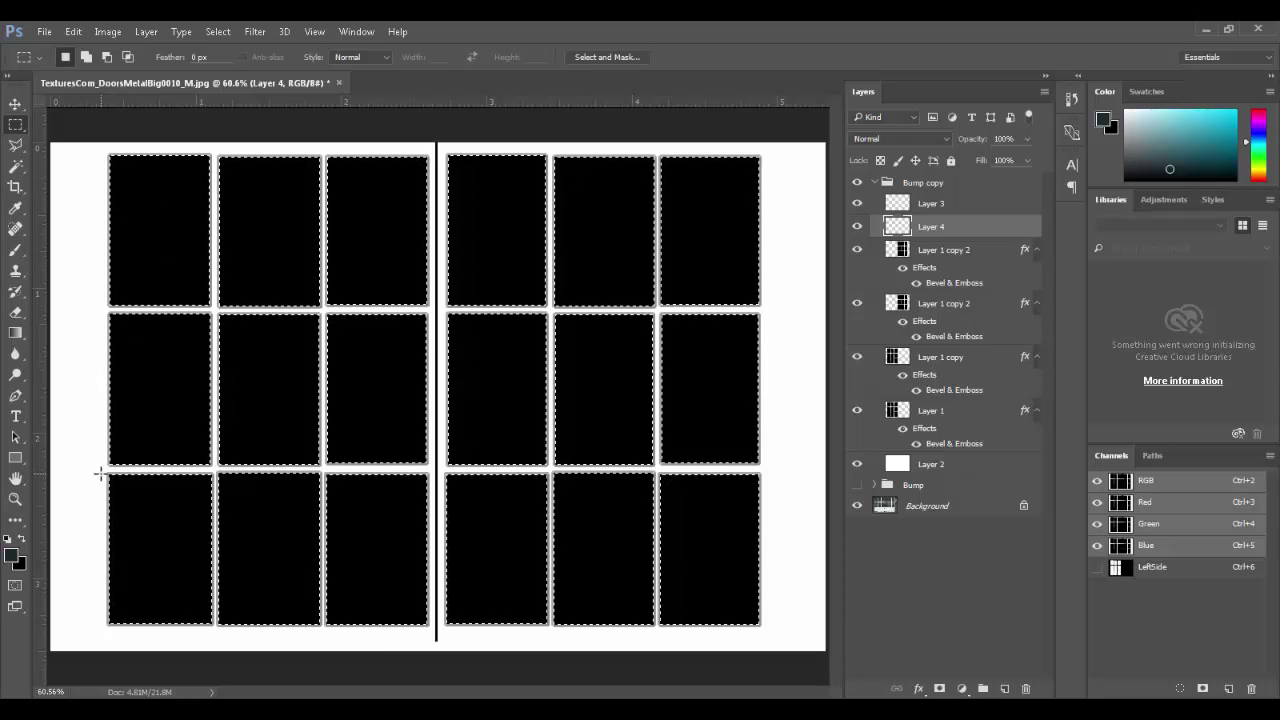
key("alt")
left_click_drag(92, 470, 790, 651)
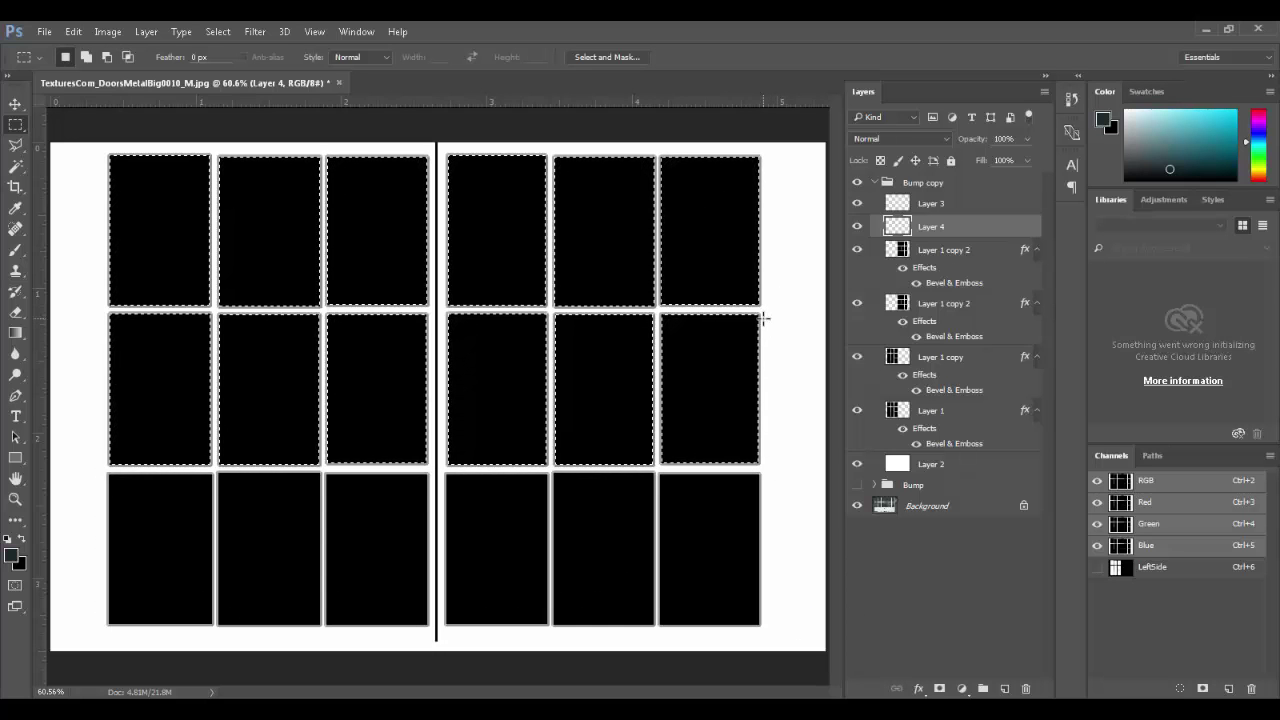
- Reset the colours to black and white and fill the two upper rows of panes with white on the new layer
key("d")
key("alt")
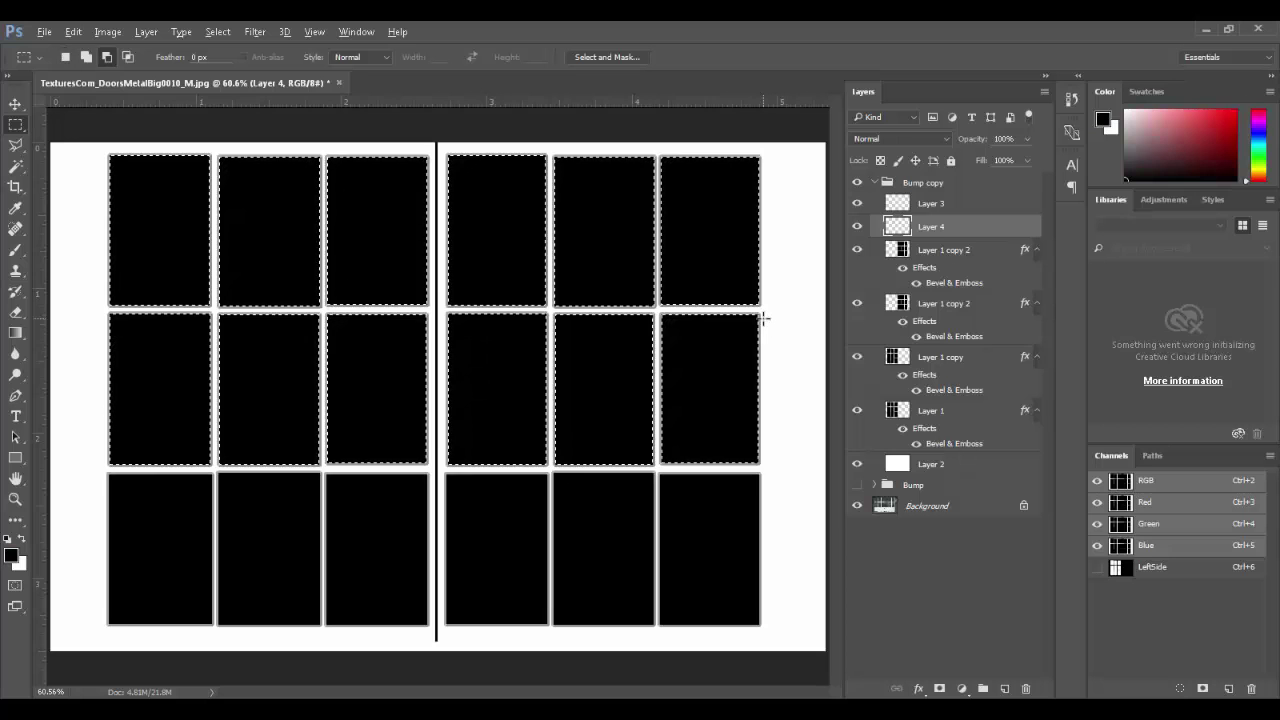
key("alt+BackSpace")
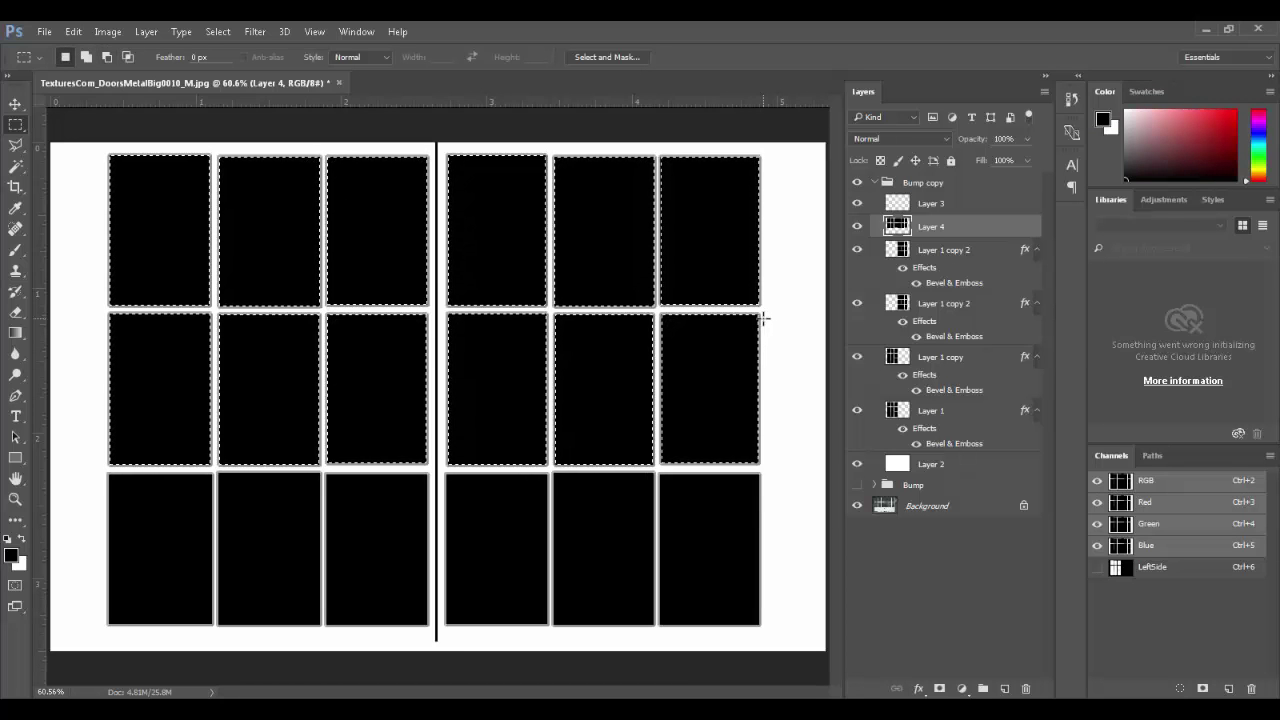
key("ctrl+BackSpace")
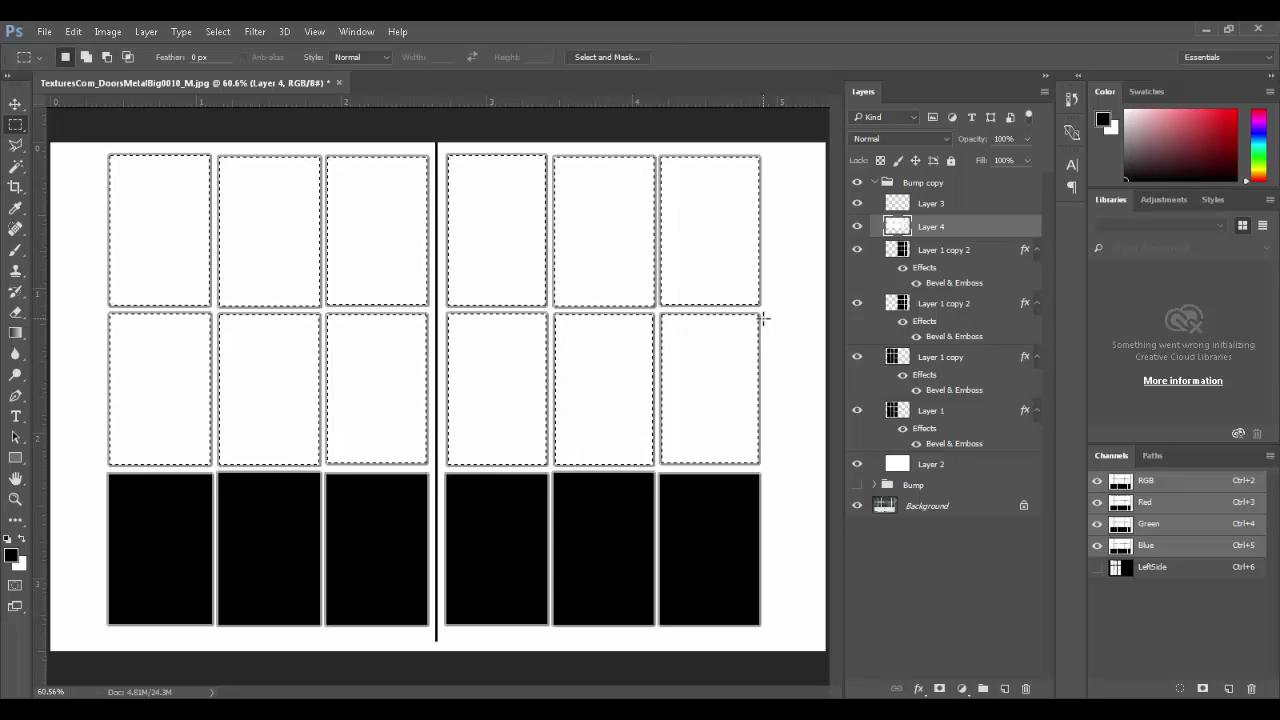
- Invert the selection, fill everything outside the two upper rows of panes with black on Layer 4, and deselect
left_click(217, 31)
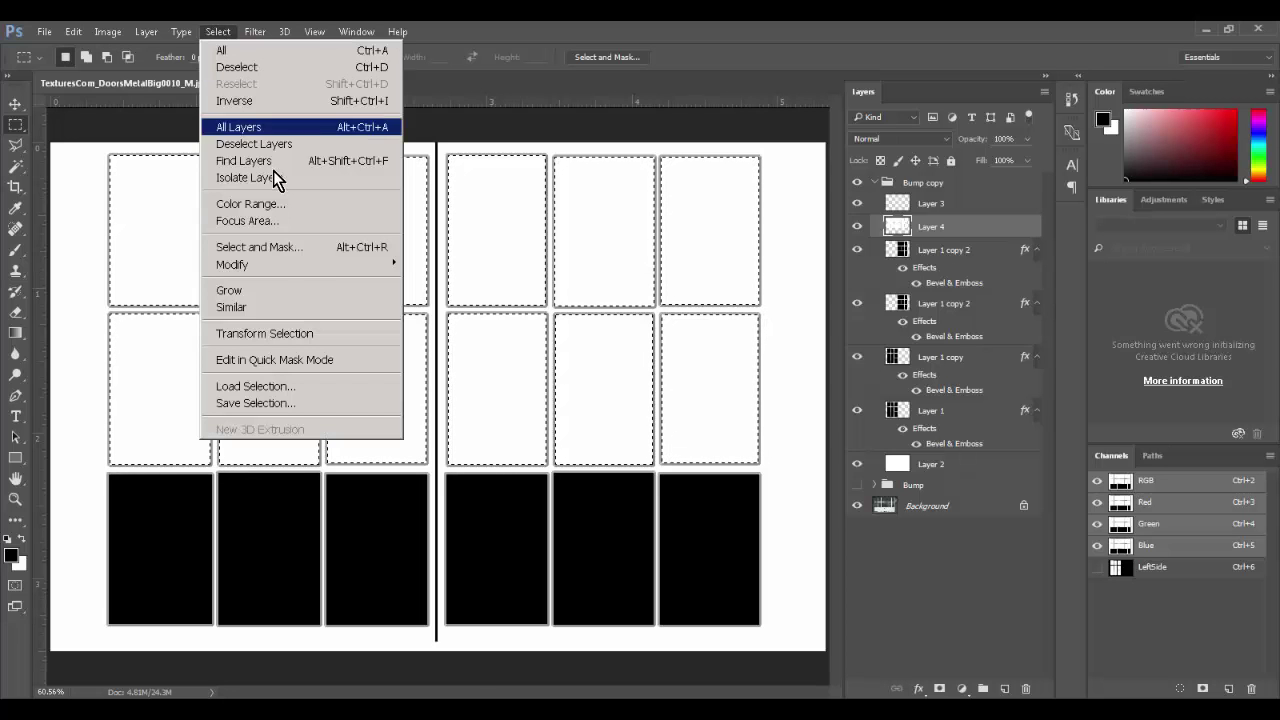
left_click(279, 100)
key("alt+BackSpace")
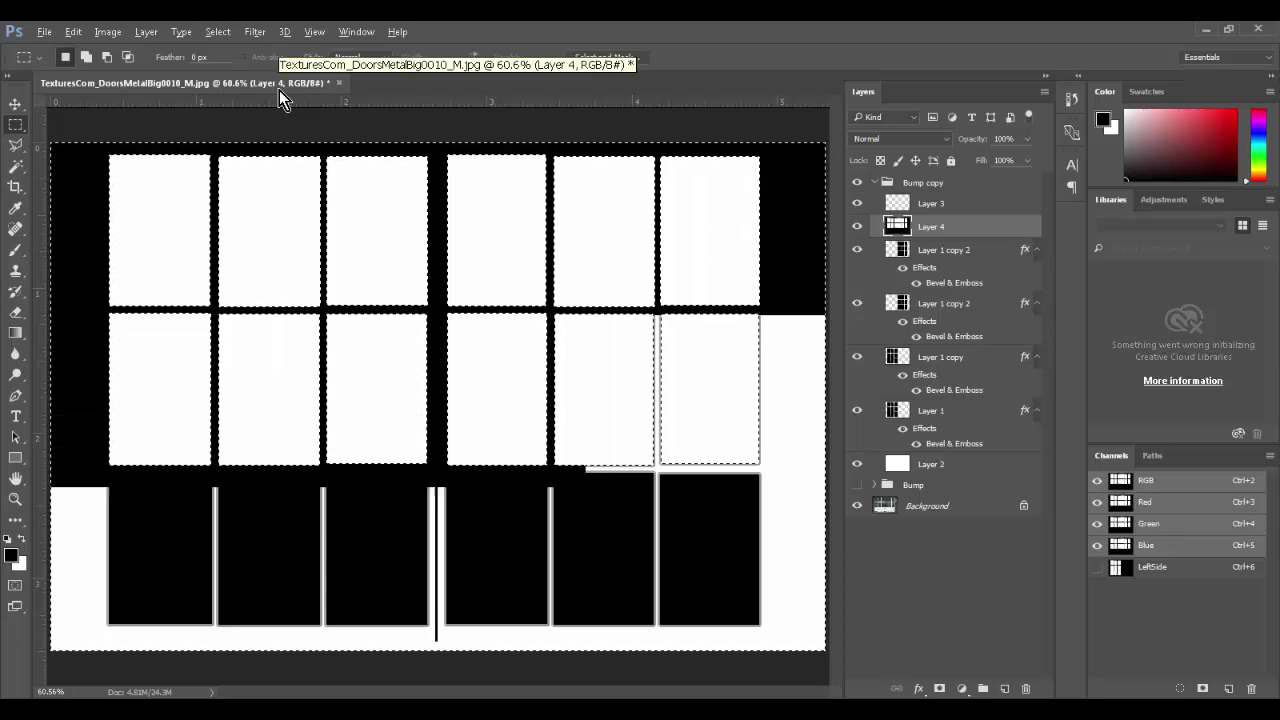
key("ctrl+d")
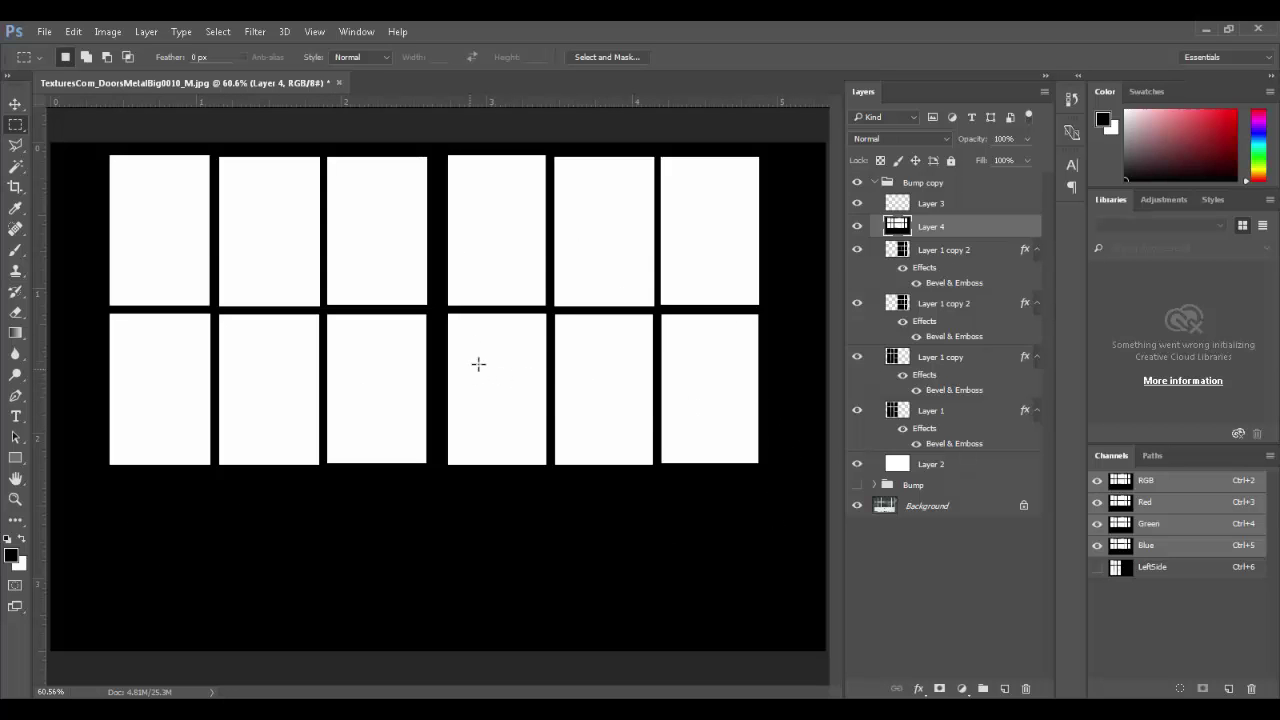
- Hide Layer 4 and all the embossed panel layers and white Layer 2 beneath it in the Bump copy group
left_click(857, 227)
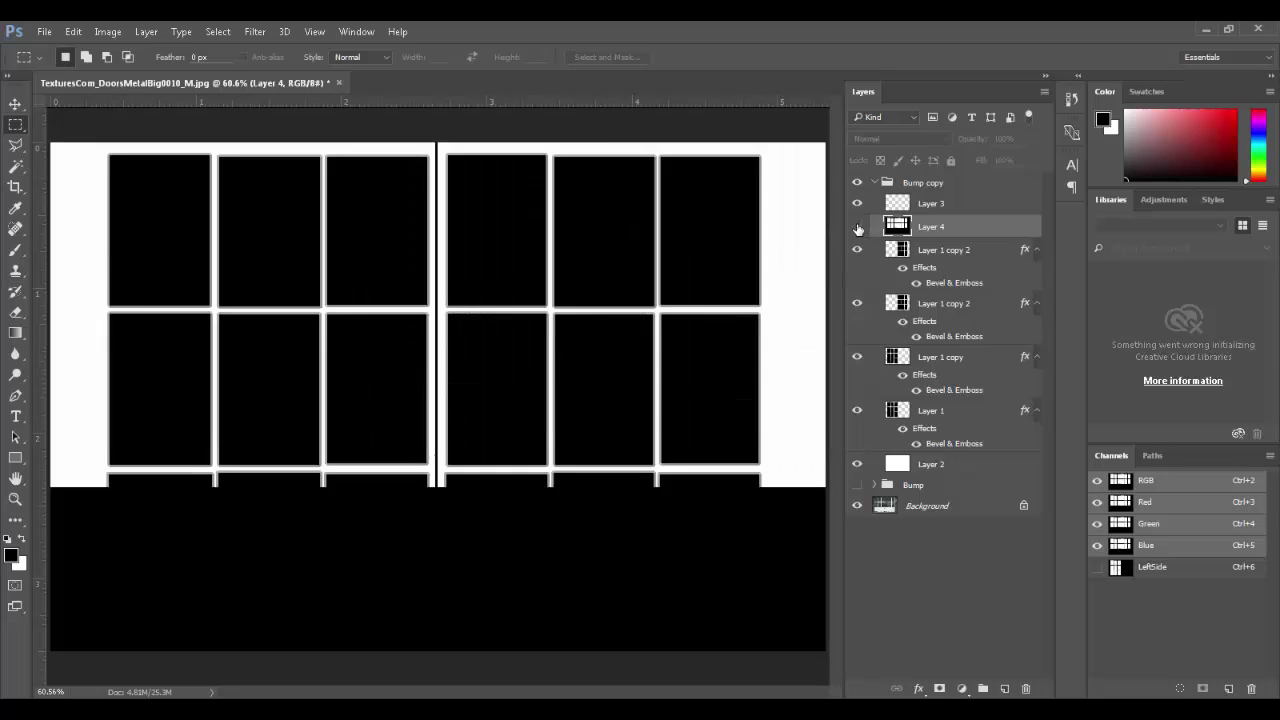
left_click(857, 227)
left_click_drag(857, 227, 853, 477)
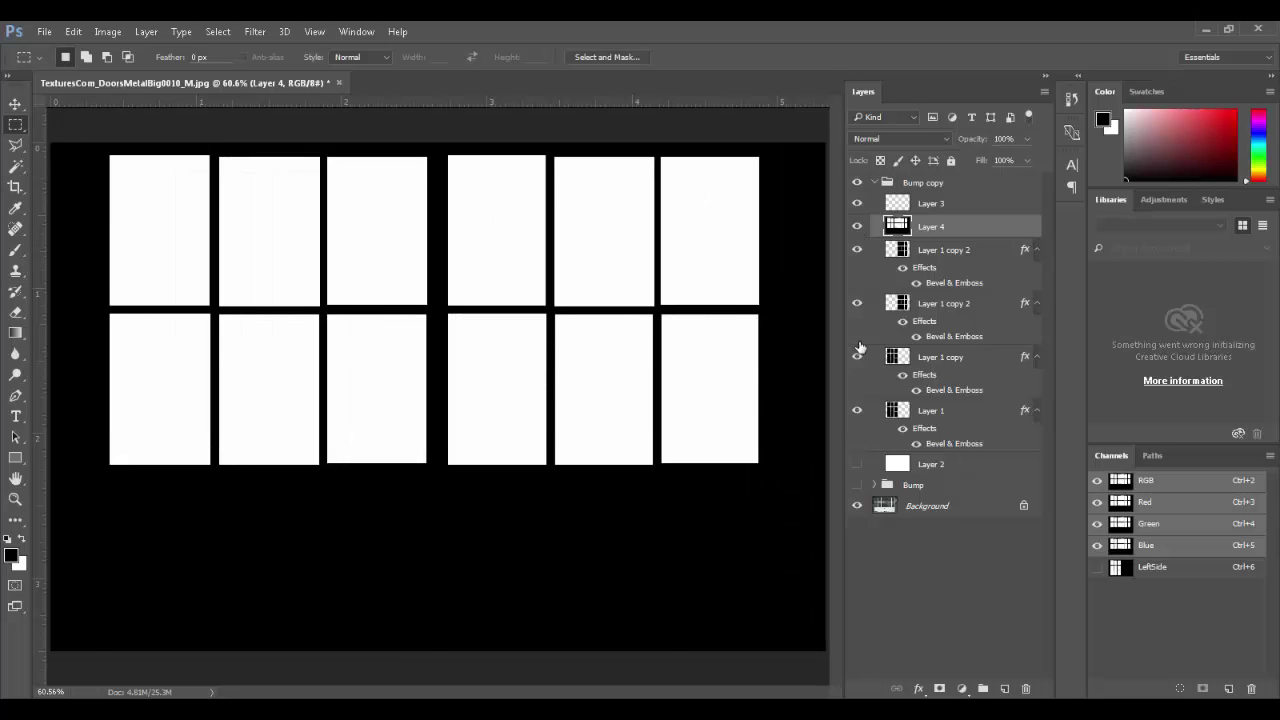
left_click(858, 226)
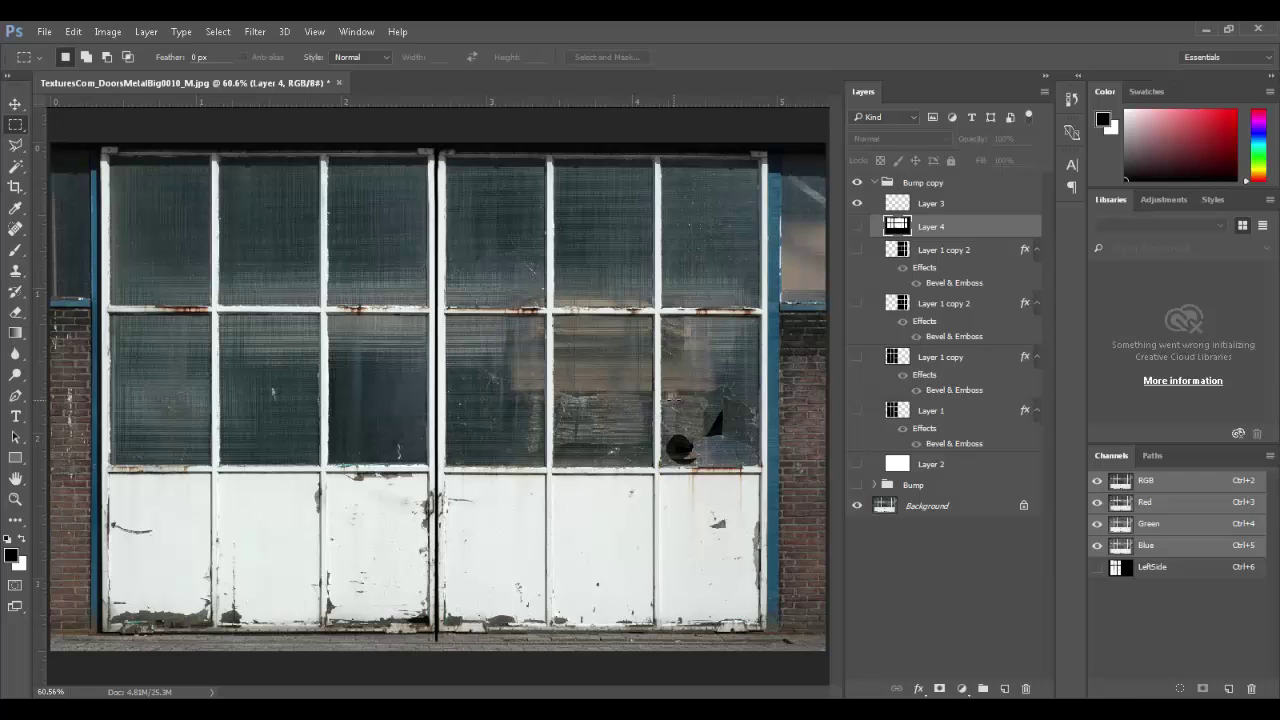
- Duplicate the Background photo directly above Layer 4, show Layer 4 again, and blend the copy in Darken mode at 52% opacity
left_click_drag(938, 510, 960, 215)
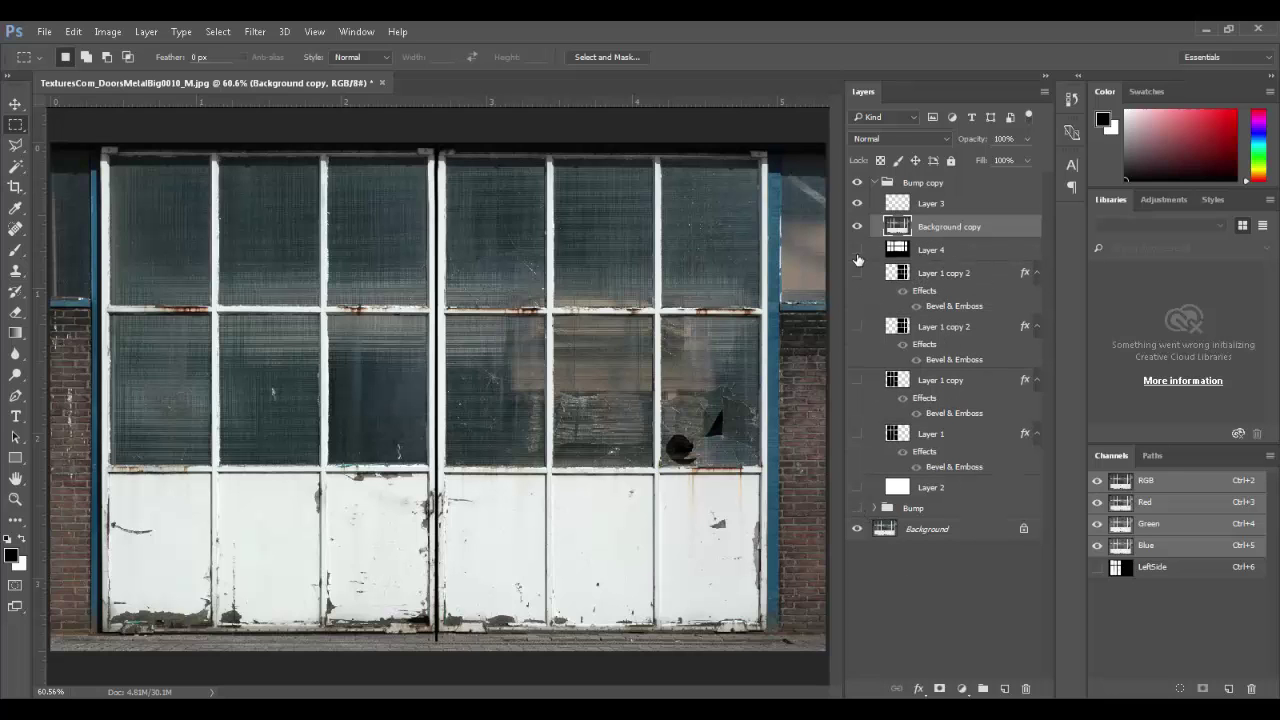
left_click(856, 226)
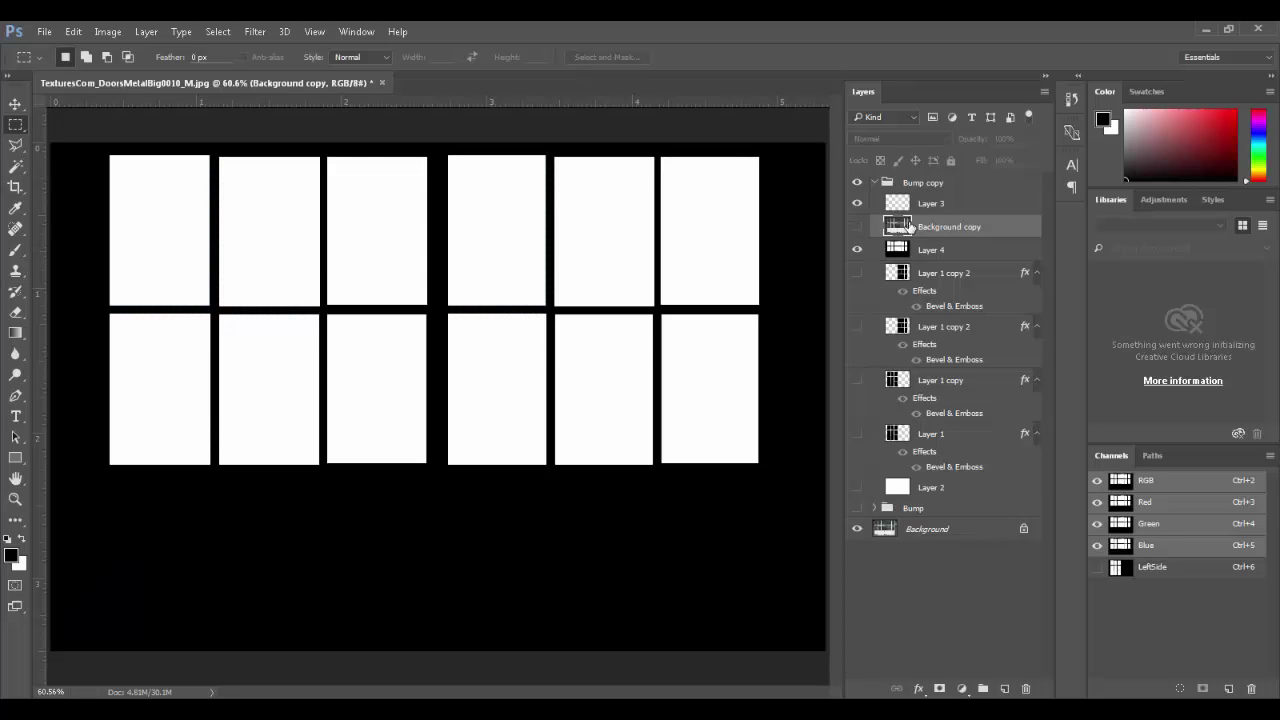
left_click(856, 226)
left_click(901, 138)
left_click(897, 162)
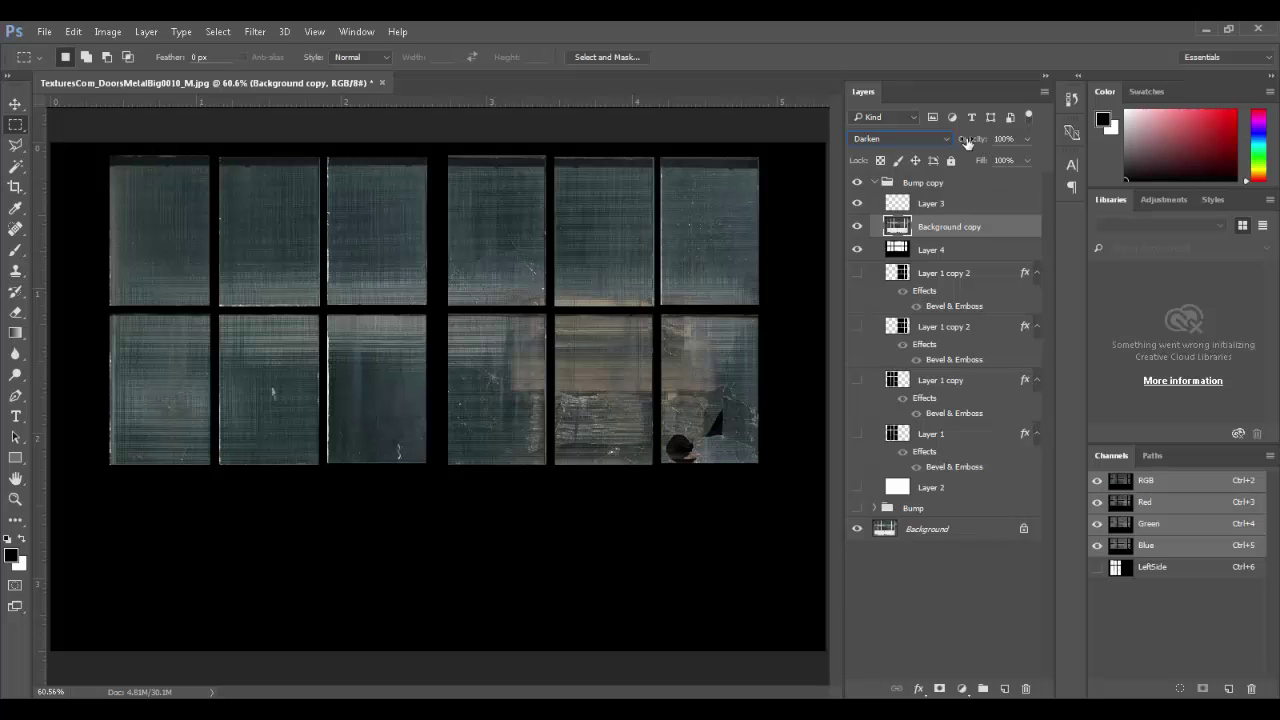
left_click_drag(962, 139, 936, 156)
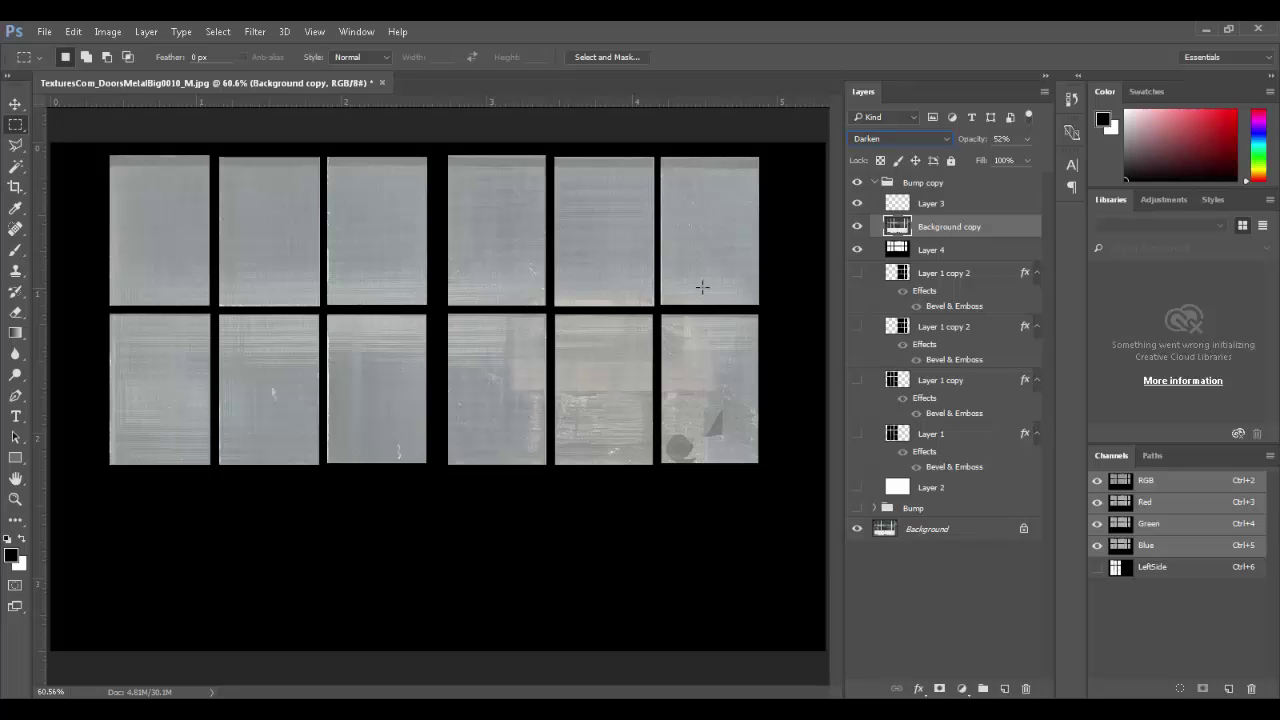
- Duplicate the Background copy layer and set the duplicate to Normal mode at 100% opacity to expose the broken pane
left_click_drag(932, 236, 1003, 686)
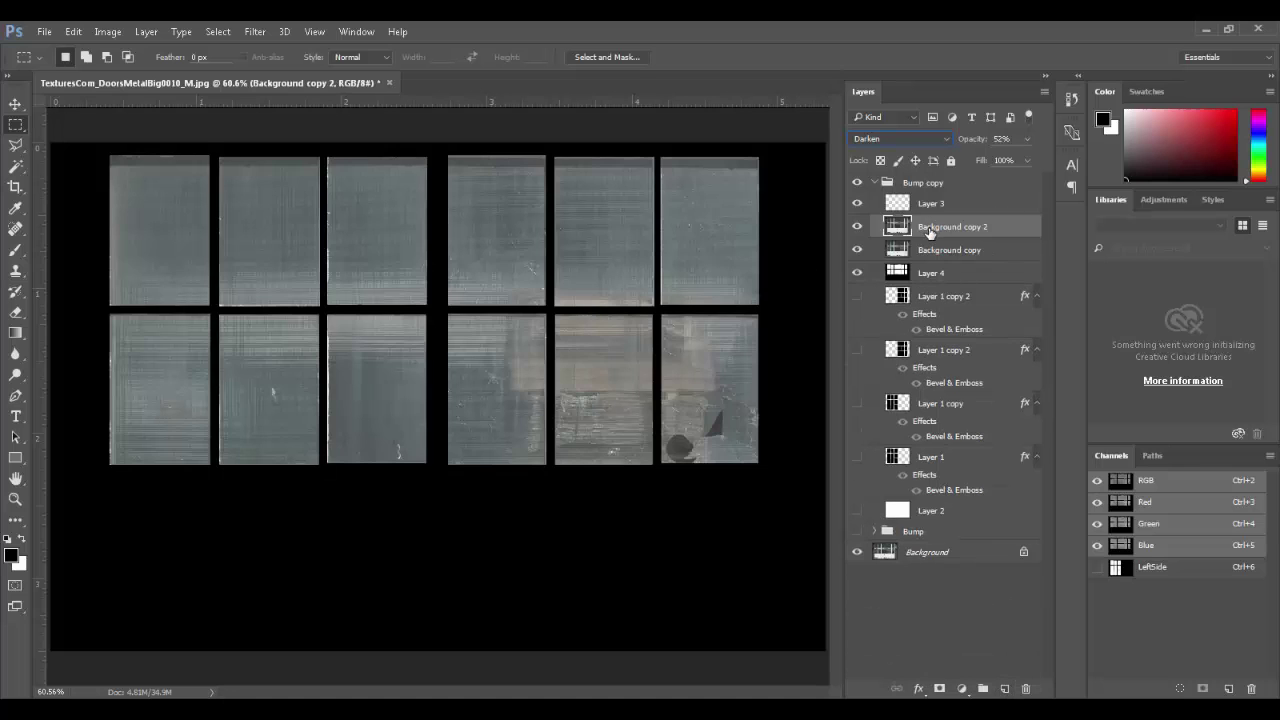
left_click_drag(668, 428, 719, 469)
left_click_drag(623, 420, 721, 424)
left_click_drag(978, 140, 1058, 141)
left_click(926, 142)
left_click(928, 154)
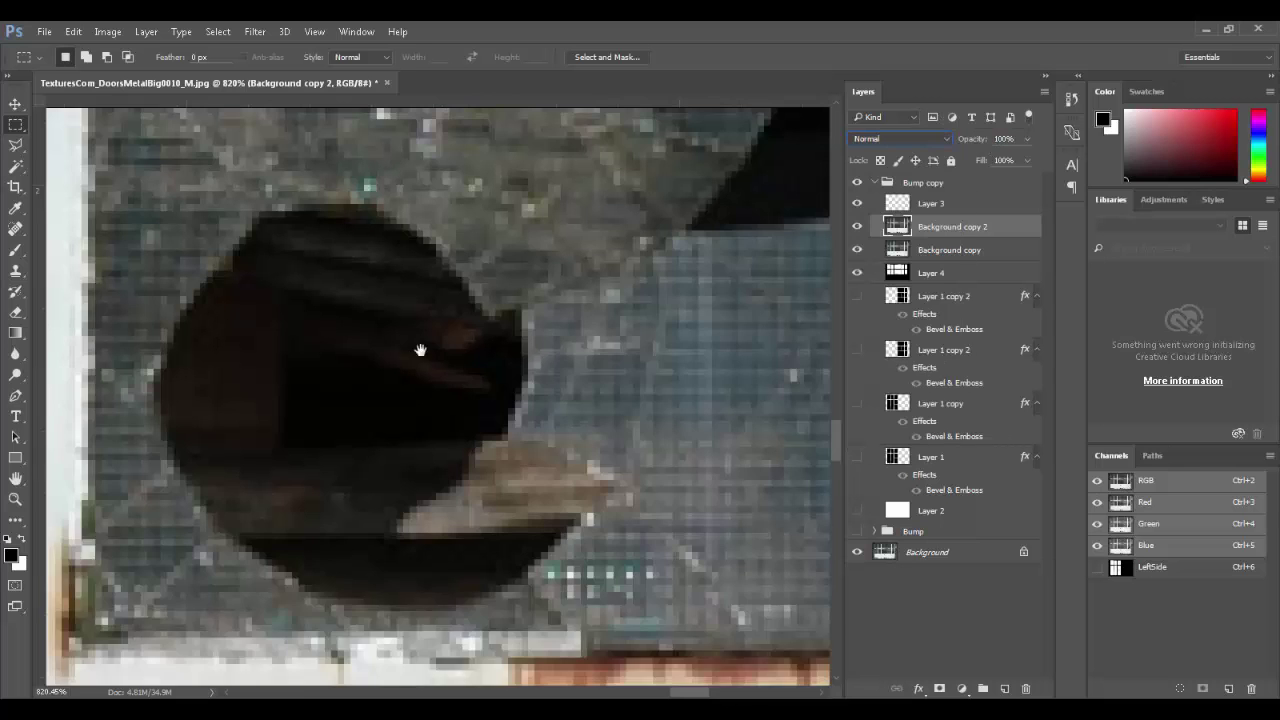
- Select the dark holes in the broken pane by Color Range with sampled colours and a fuzziness of 61
left_click_drag(410, 357, 570, 325)
left_click_drag(294, 508, 729, 201)
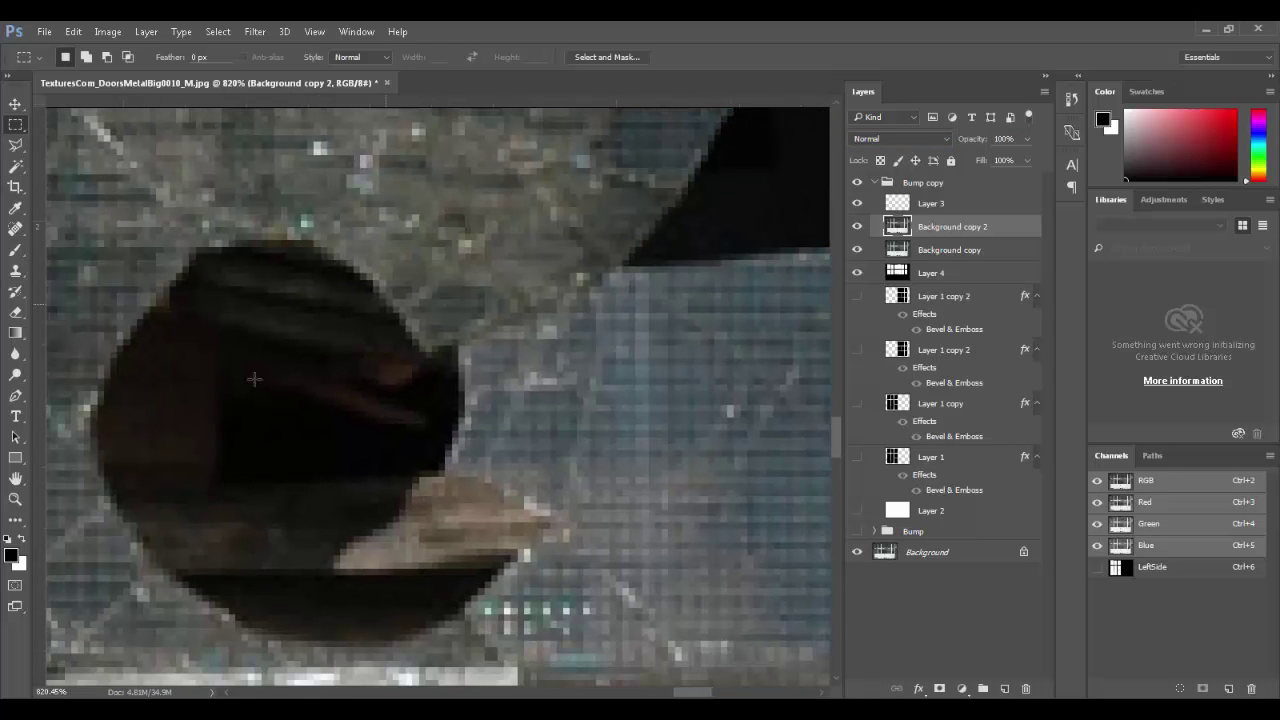
key("i")
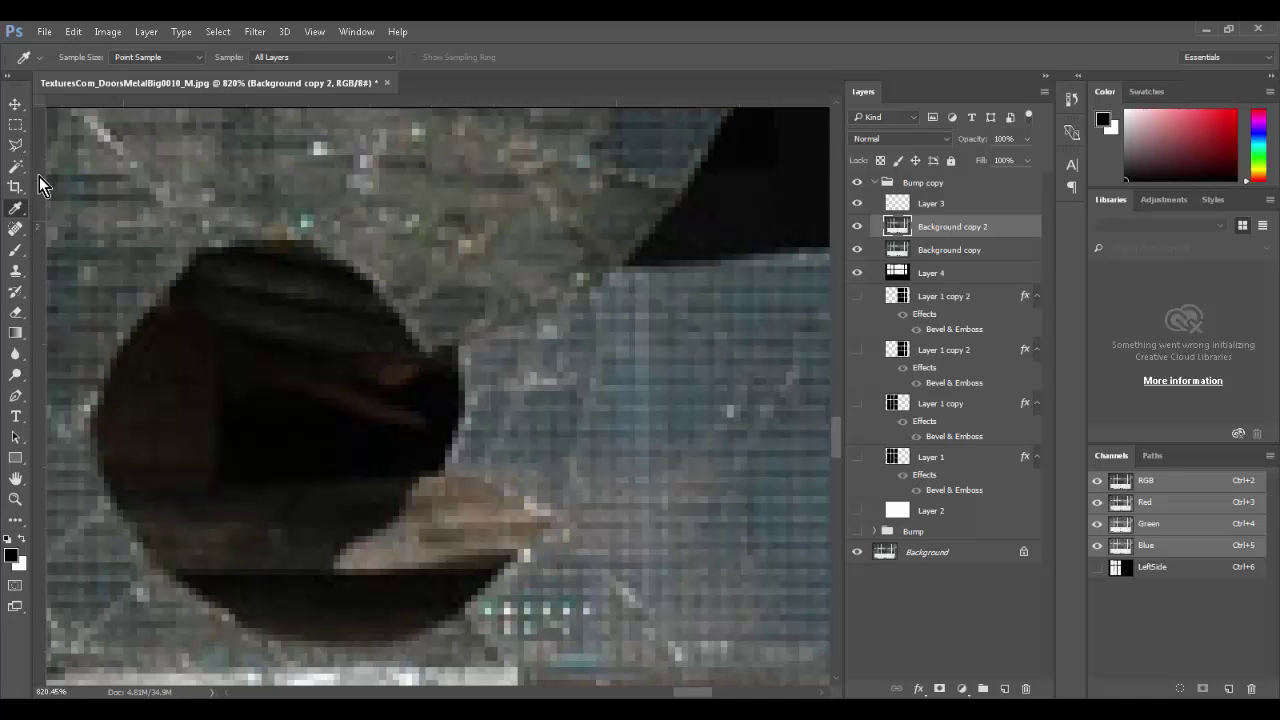
key("w")
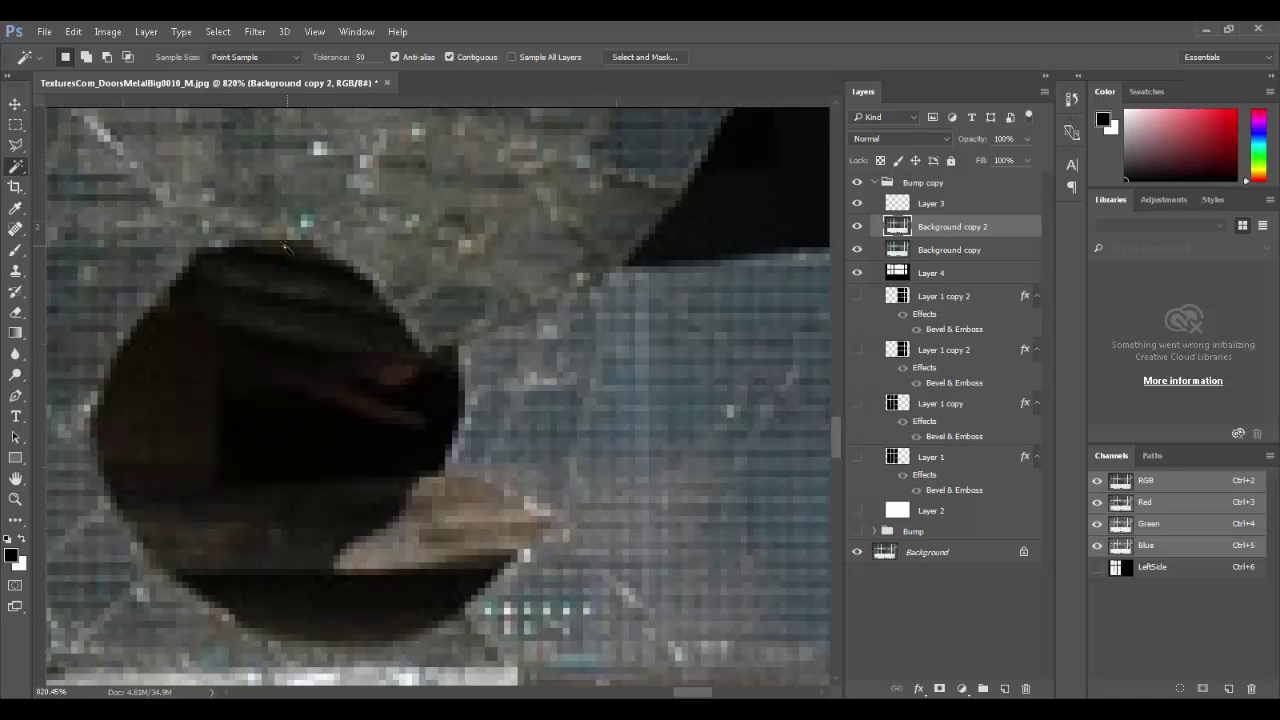
left_click(226, 38)
left_click(274, 205)
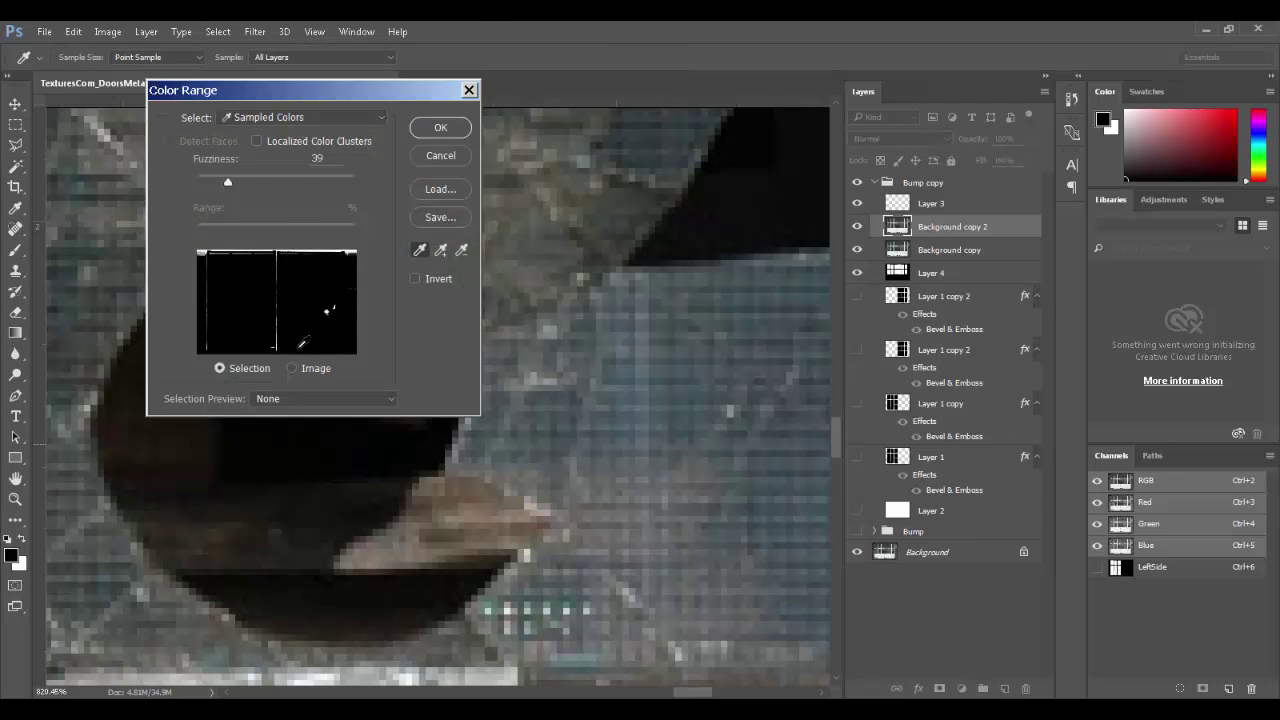
mouse_move(228, 182)
left_mouse_down()
mouse_move(263, 180)
mouse_move(245, 176)
left_mouse_up()
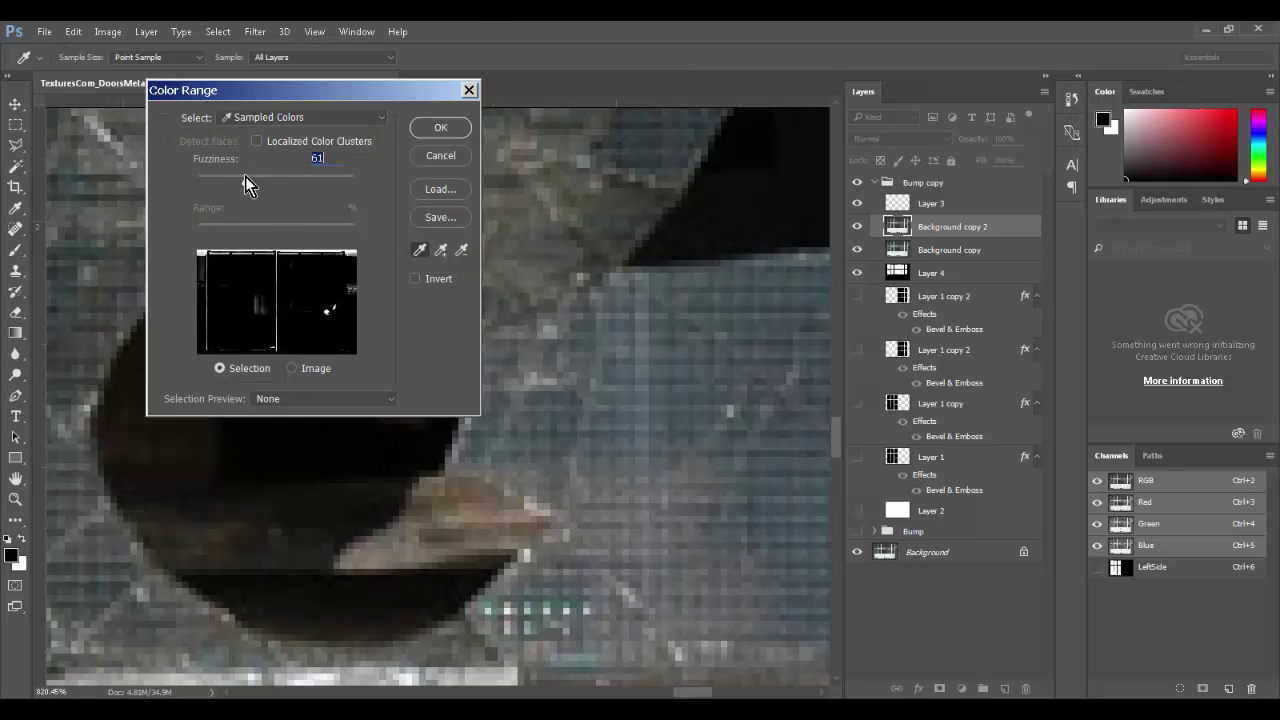
left_click(437, 124)
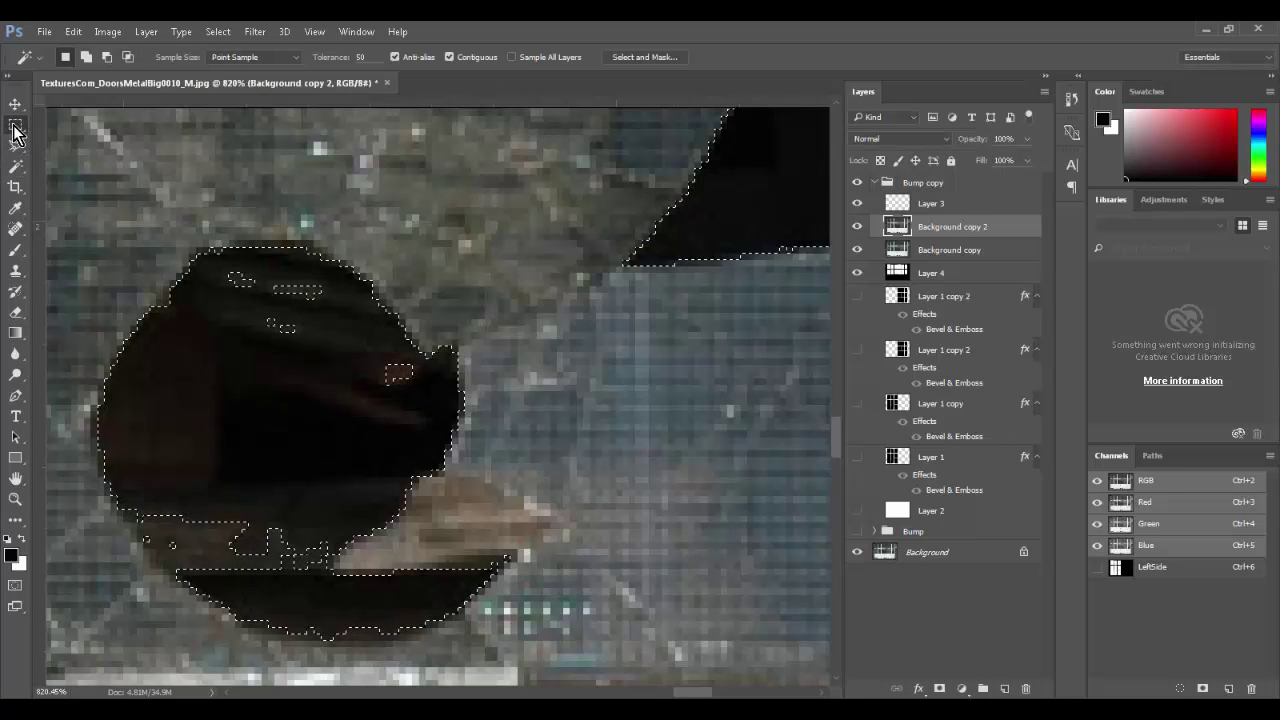
- Add the missed specks inside the round hole with the Elliptical Marquee and clean up stray specks beside the triangular hole
left_click_drag(15, 125, 48, 142)
left_click(48, 142)
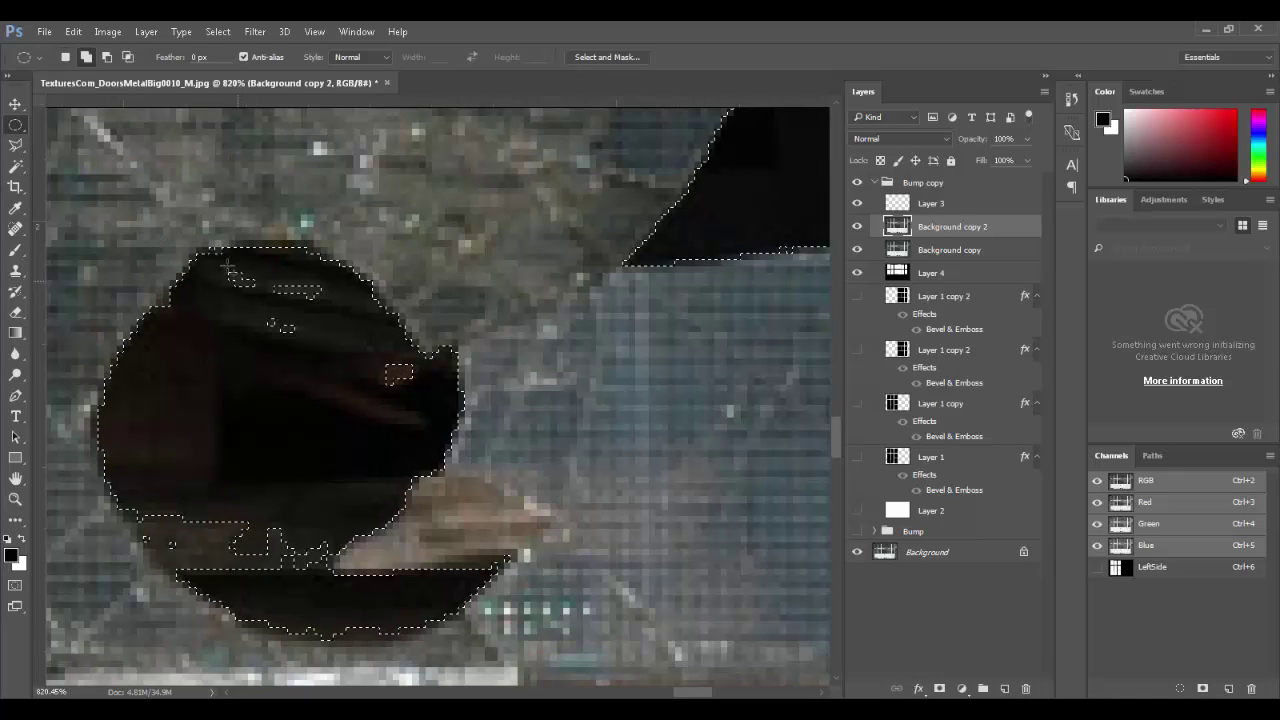
mouse_move(224, 264)
left_mouse_down()
mouse_move(330, 367)
mouse_move(236, 284)
left_mouse_up()
left_click_drag(376, 354, 427, 398)
key("space")
left_click_drag(533, 322, 138, 572)
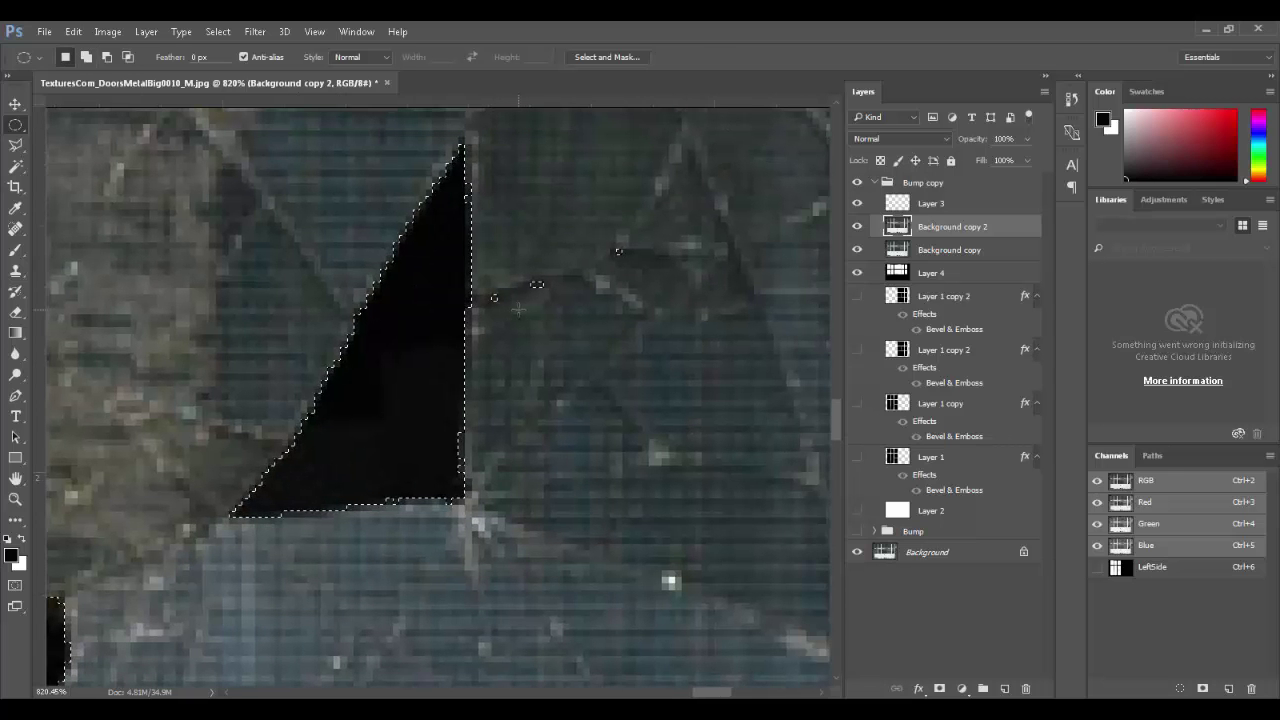
left_click_drag(482, 232, 642, 322)
key("space")
left_click_drag(453, 317, 546, 643)
left_click_drag(571, 388, 638, 297)
left_click_drag(564, 313, 729, 42)
left_click_drag(424, 583, 641, 257)
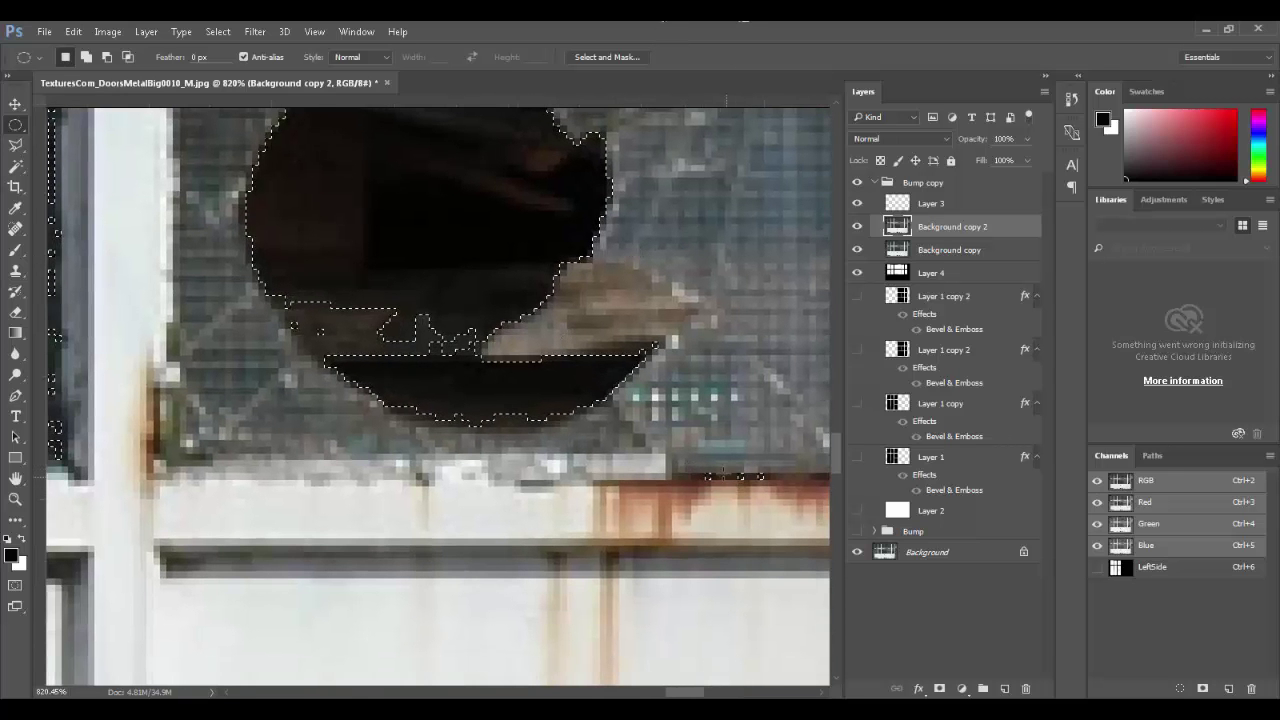
- Intersect the selection with a rectangular marquee around the broken pane so that only its two holes are kept
key("ctrl+0")
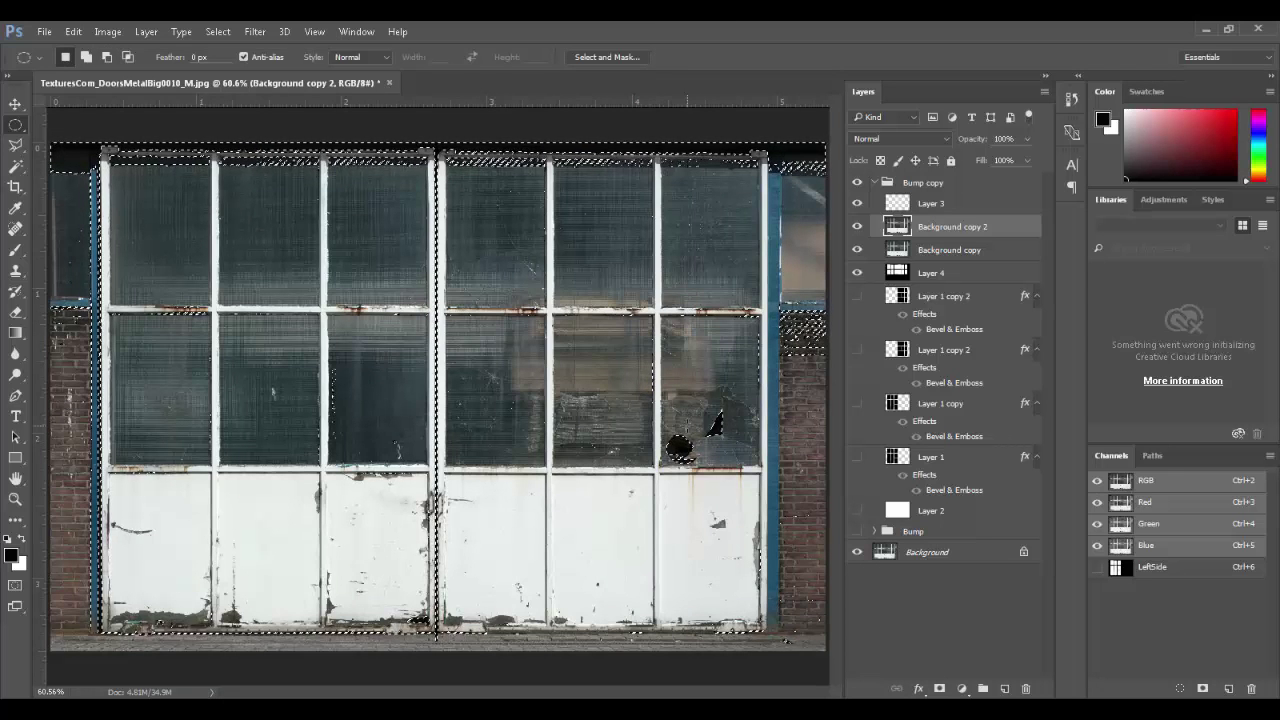
key("shift+alt")
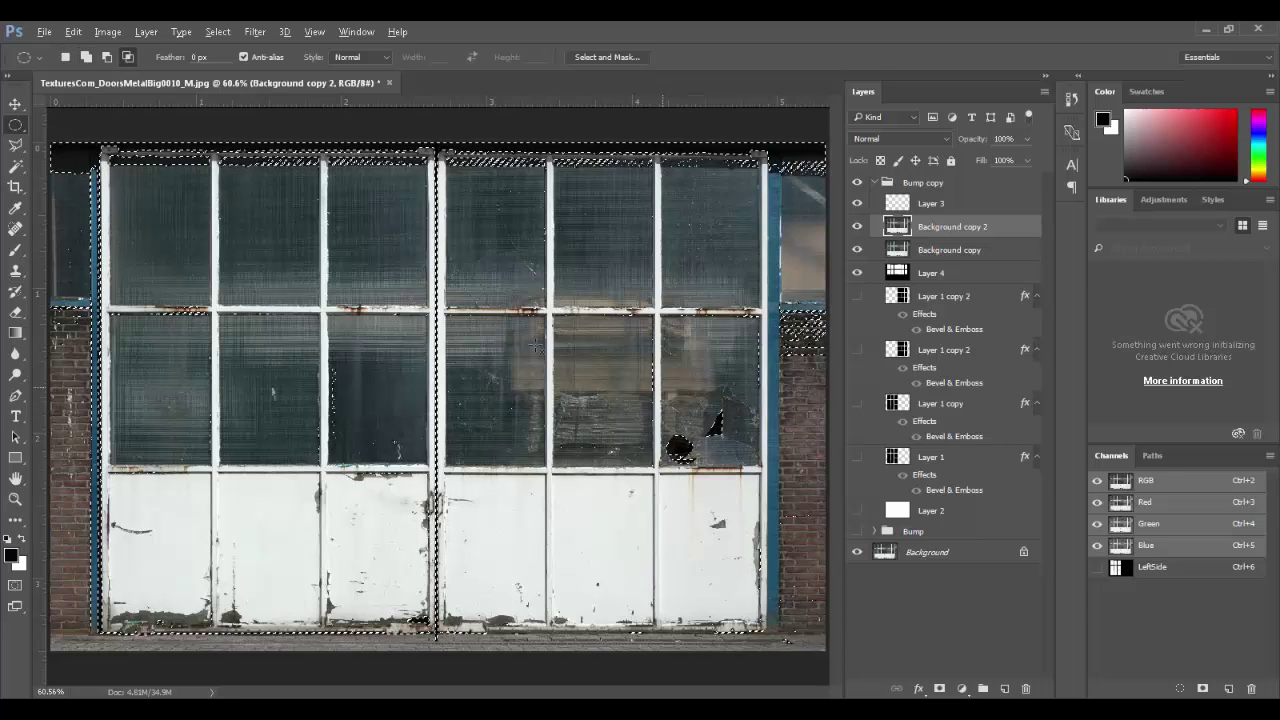
left_click(56, 127)
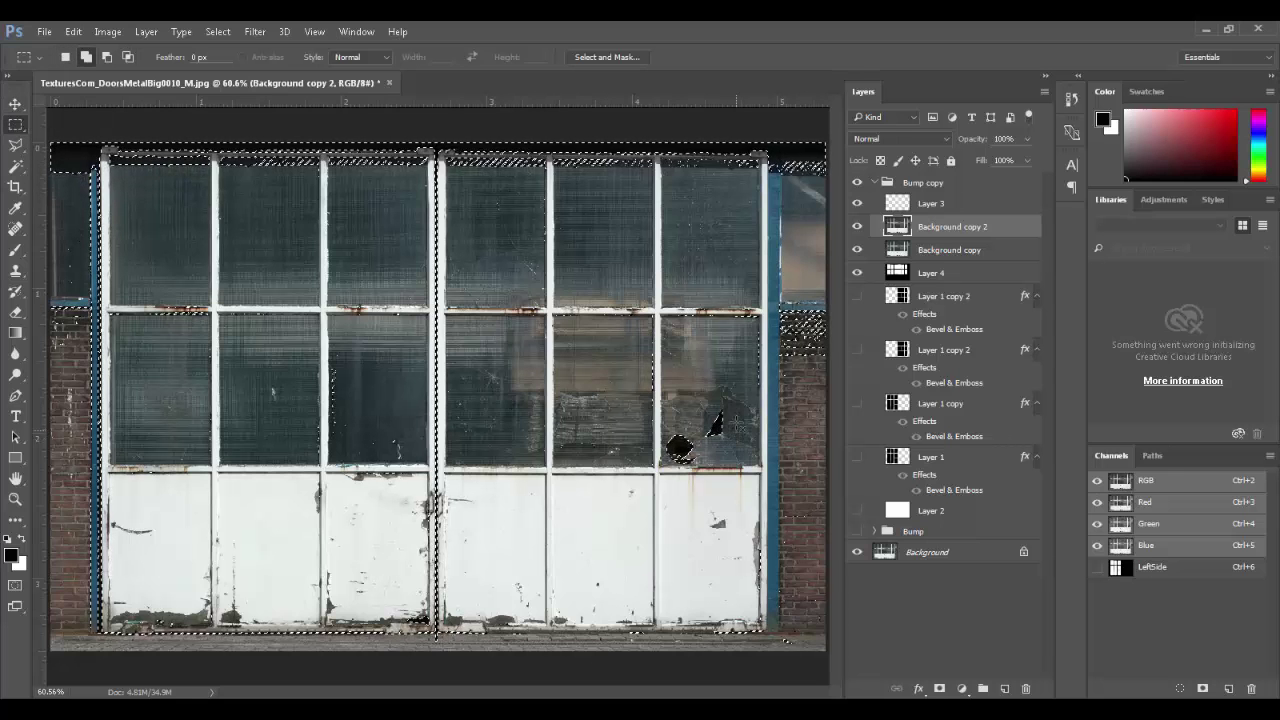
left_click_drag(737, 393, 663, 492)
key("ctrl+d")
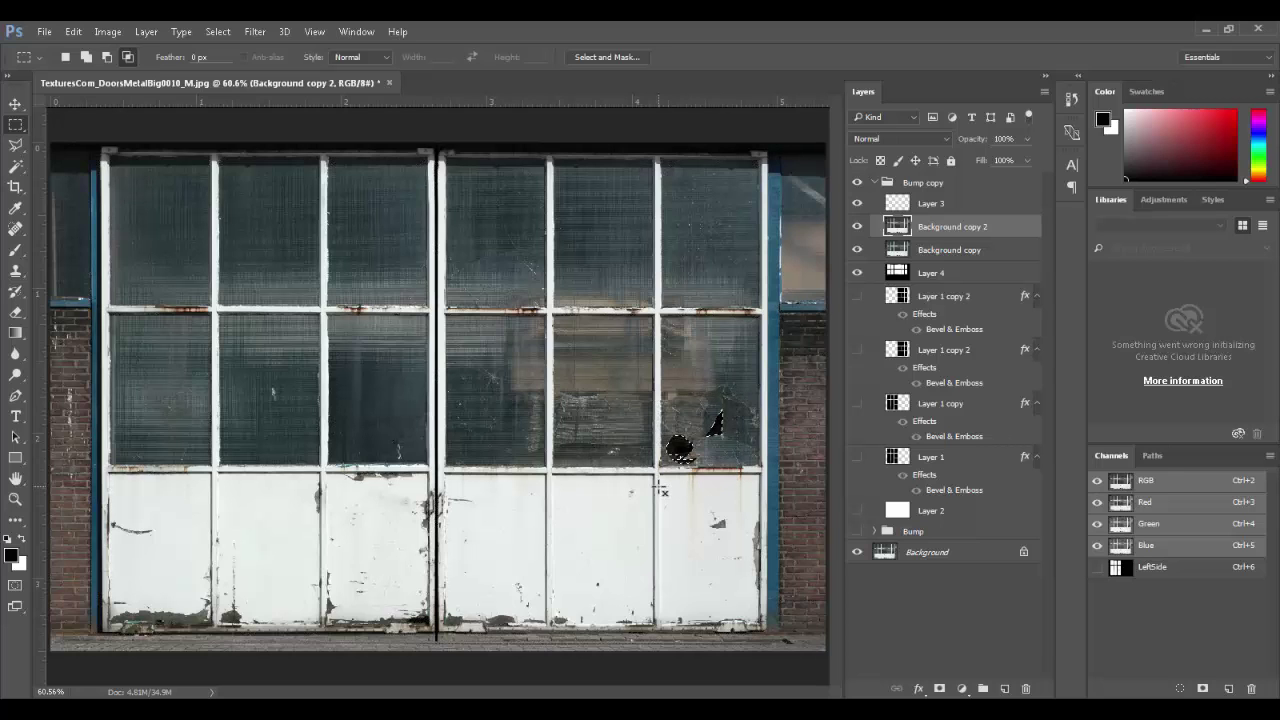
key("shift+alt")
key("shift+alt")
left_click_drag(742, 388, 663, 482)
key("shift+alt")
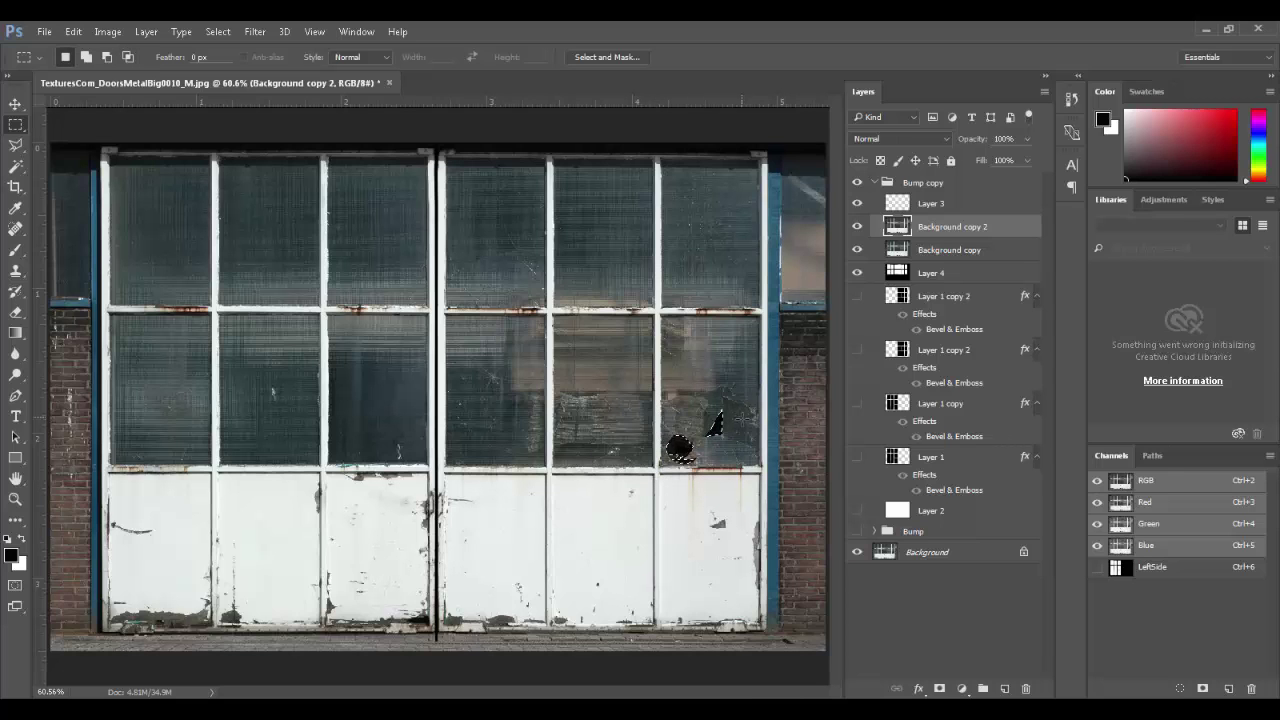
- Hide Background copy 2, add a new layer above it, and fill the selected holes with black
left_click(857, 227)
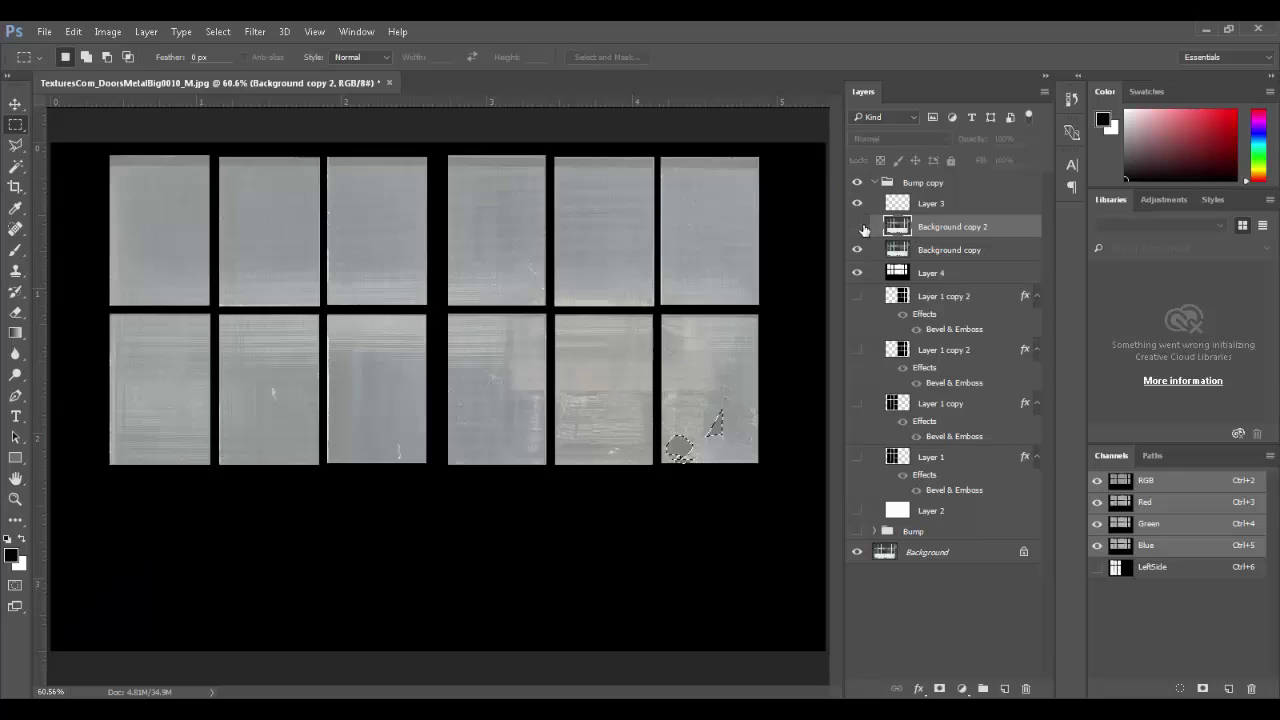
left_click(1004, 689)
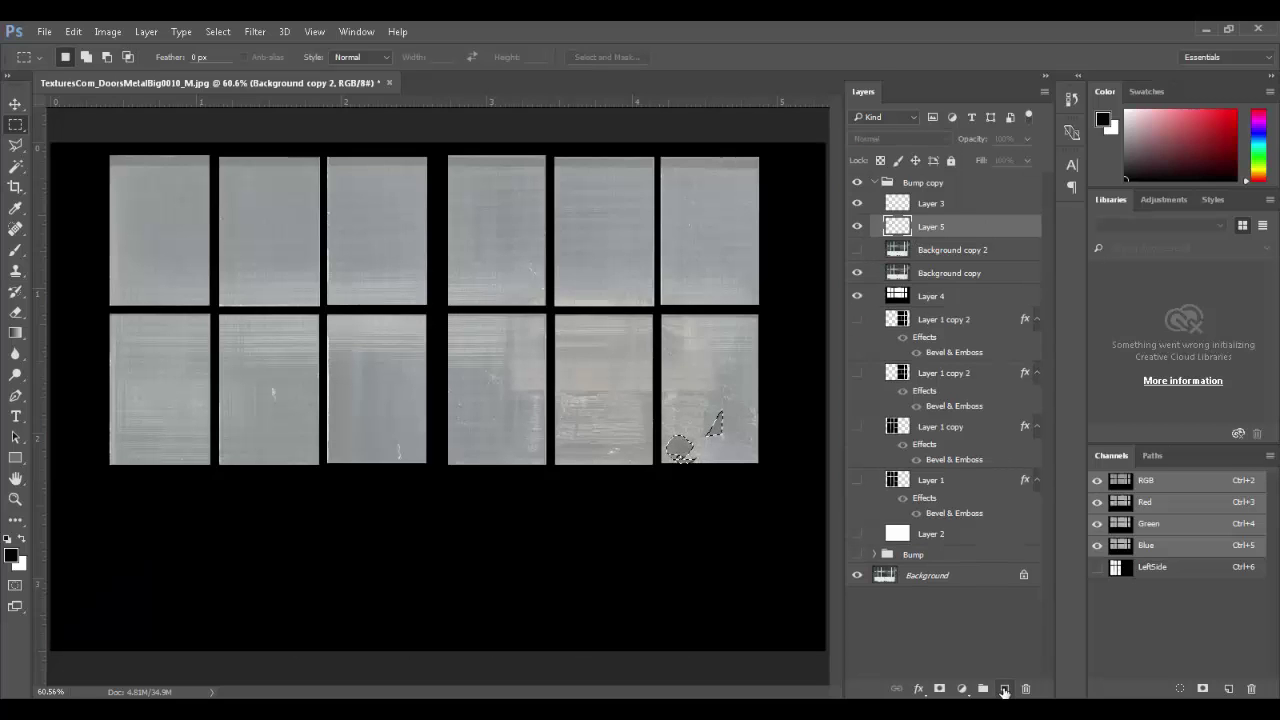
key("alt+BackSpace")
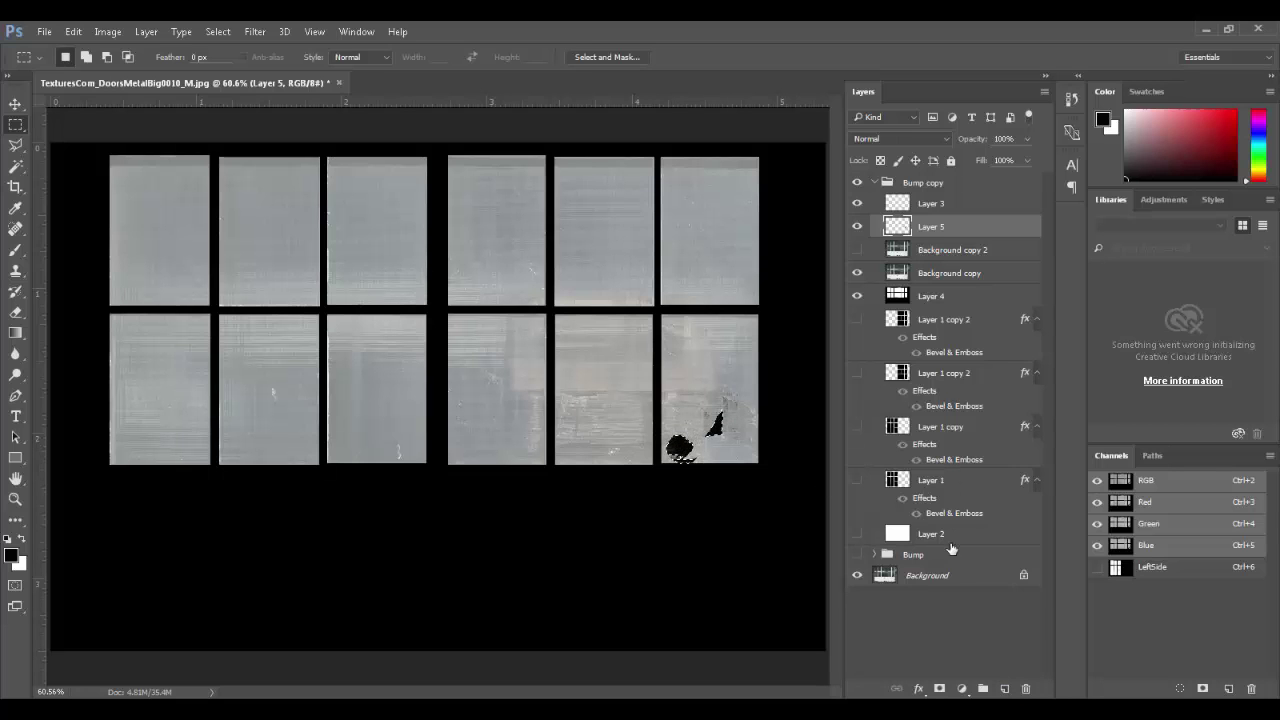
- Add another layer on top, fill the same holes with white, deselect, and compare the white and black versions
left_click(1004, 689)
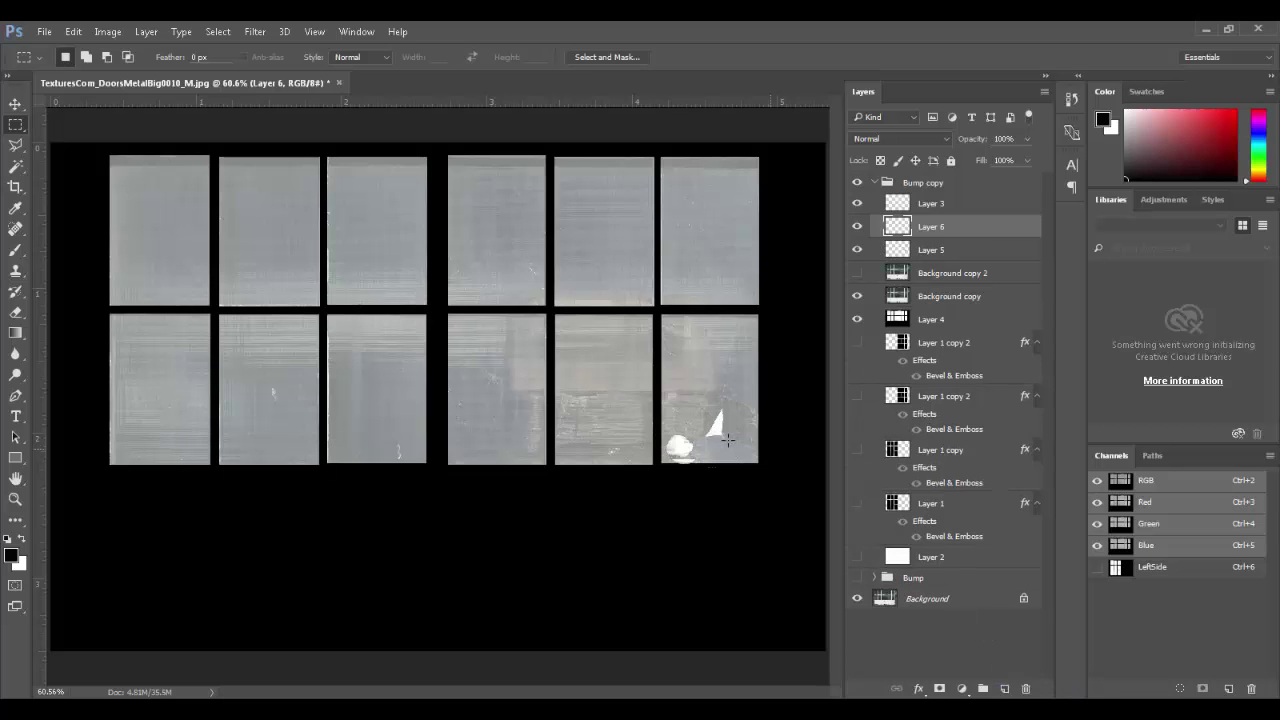
left_click(856, 228)
left_click(856, 250)
left_click(857, 229)
left_click(856, 250)
- Rename the white-hole layer Transparency and the black-hole layer Reflection
double_click(912, 234)
left_click(857, 228)
left_click(857, 228)
double_click(925, 230)
type("Transparency")
key("Return")
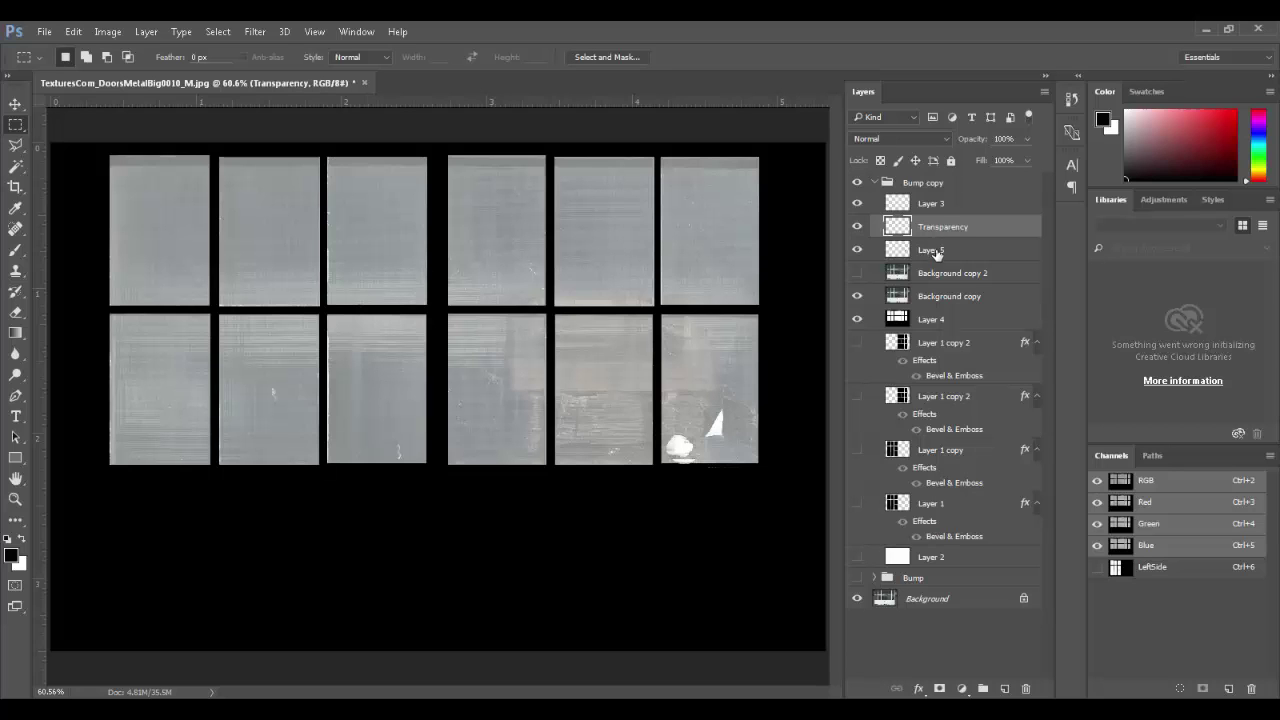
double_click(936, 256)
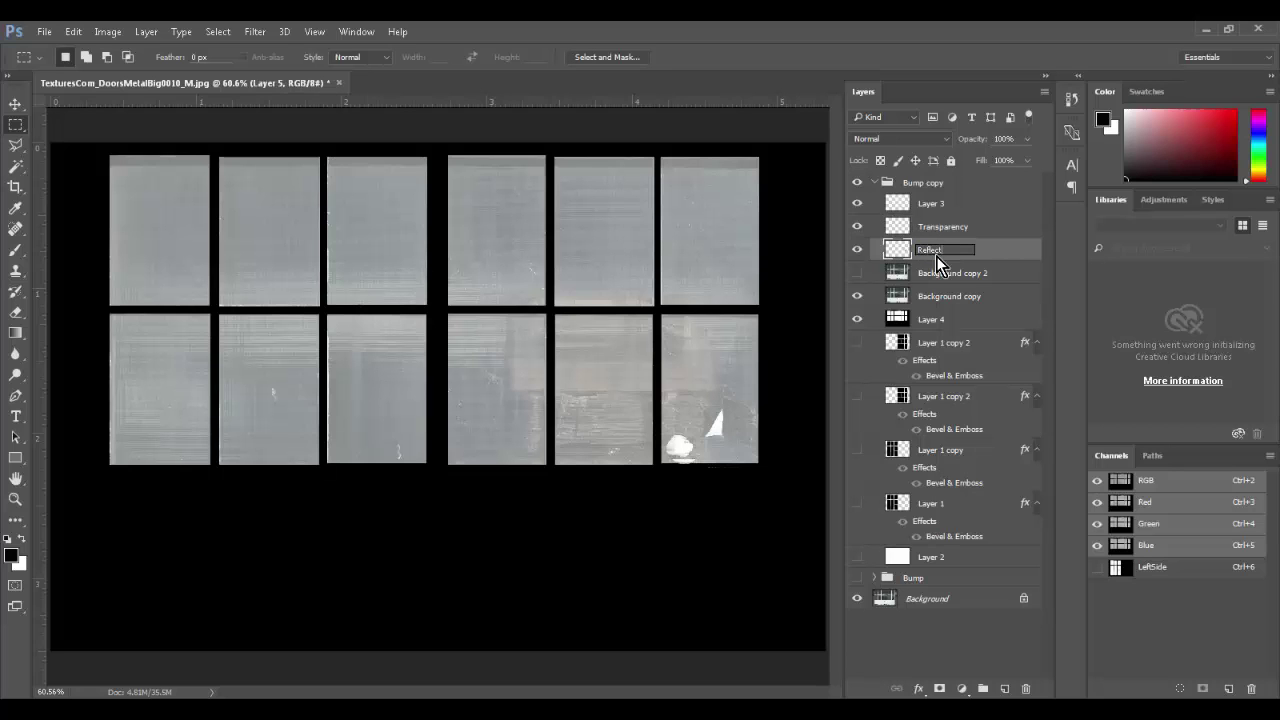
key("Return")
- Delete the Background copy 2 layer and make Layer 4 the active layer
left_click(945, 273)
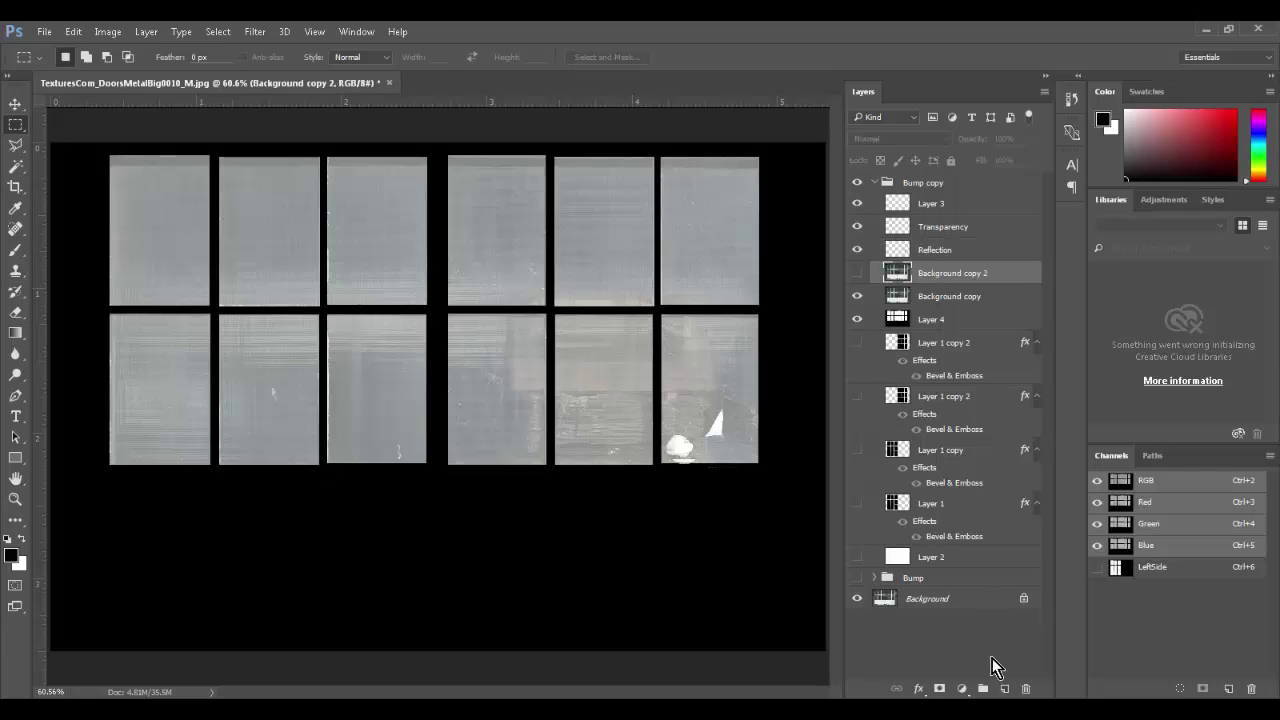
left_click(1024, 688)
key("Return")
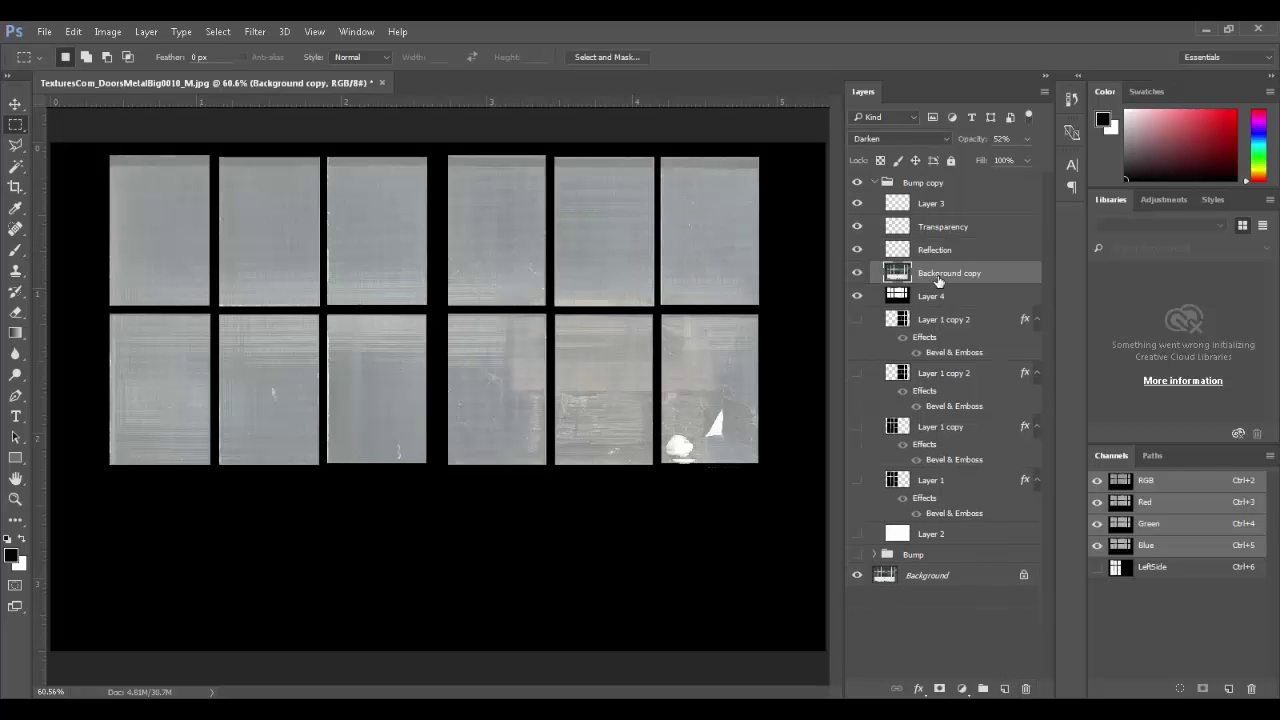
left_click(936, 296)
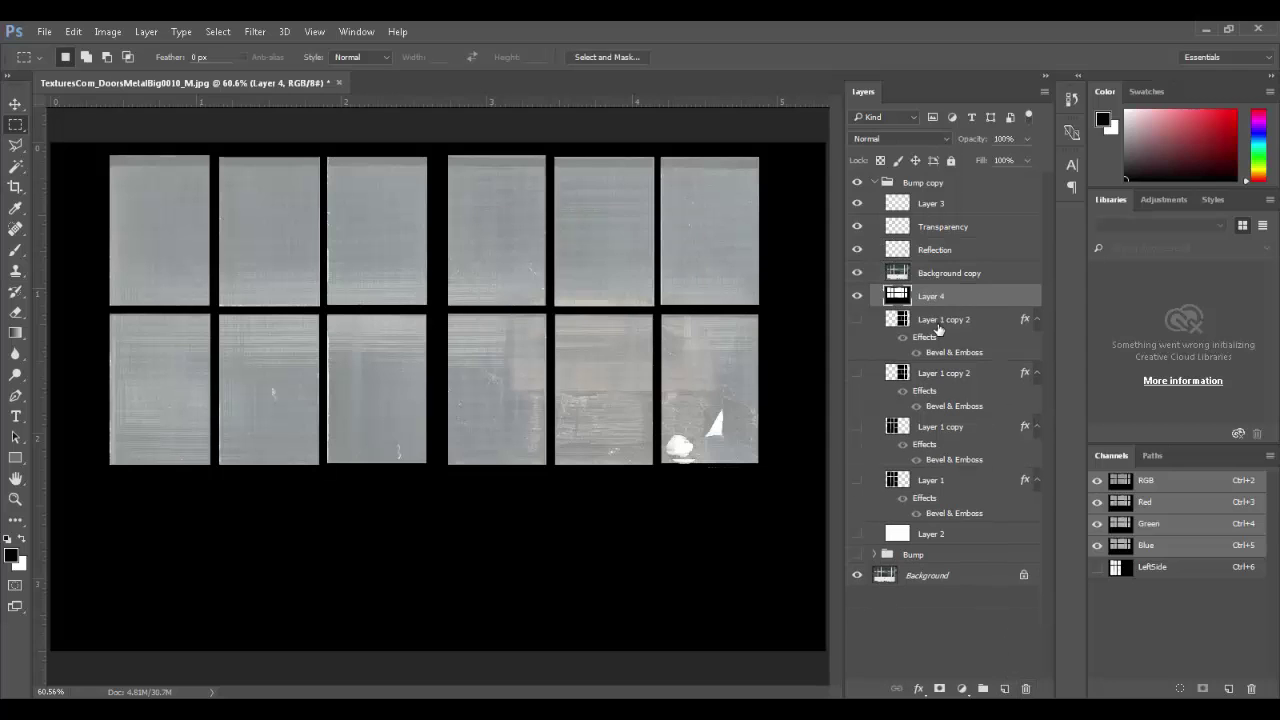
- Delete the four bevelled Layer 1 layers and Layer 2 from the Bump copy group
left_click(938, 322)
left_click(940, 486, "shift")
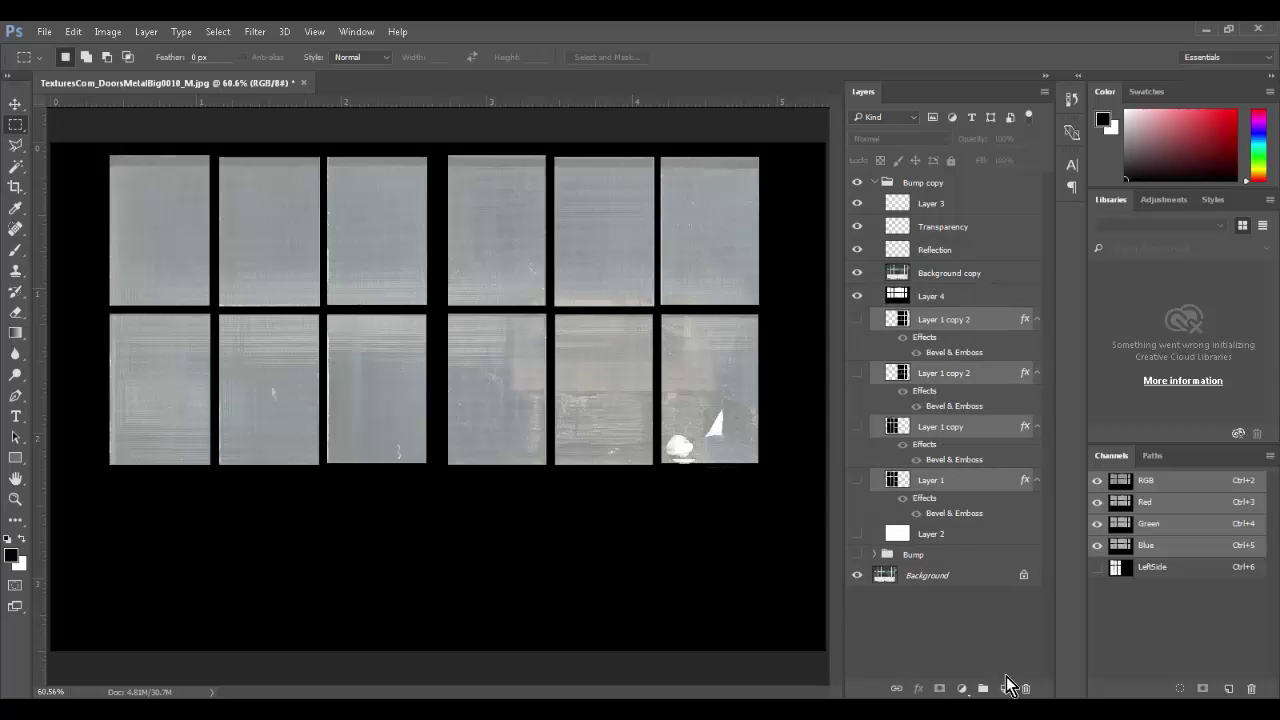
left_click(936, 535, "shift")
left_click(1025, 688)
key("Return")
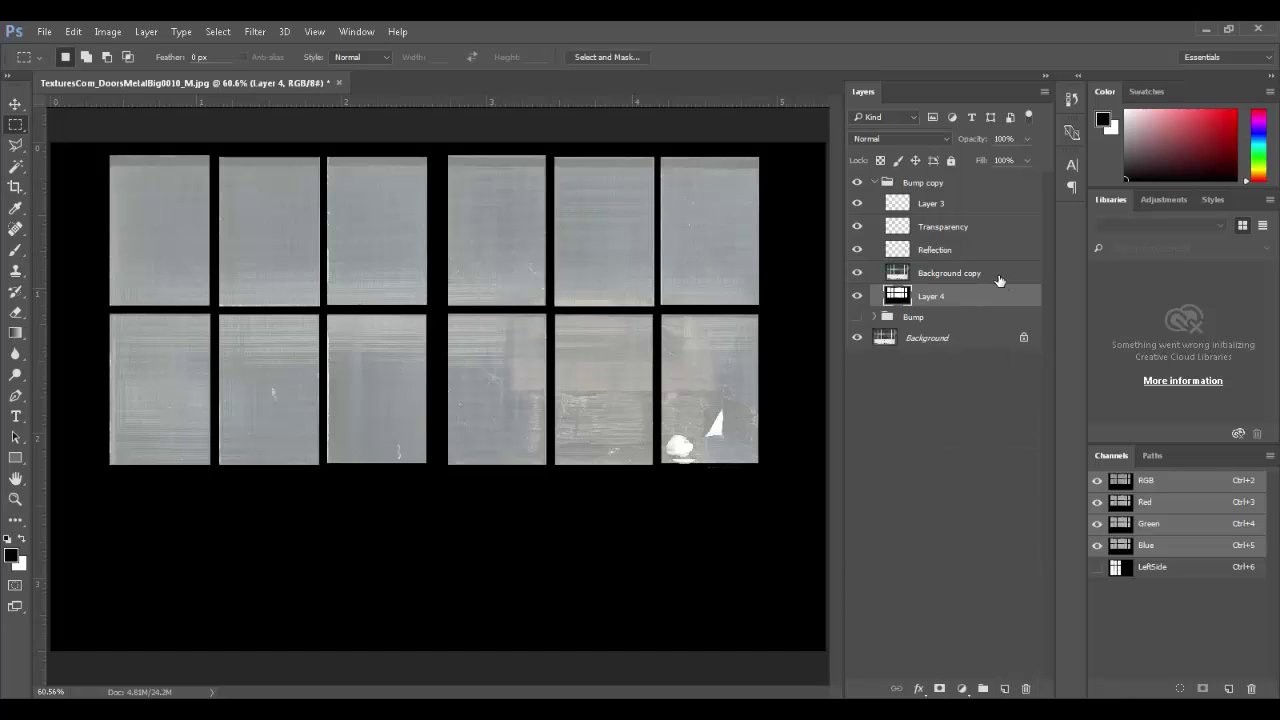
- Rename the Bump copy group TransRefl and delete Layer 3 from it
double_click(921, 182)
type("TransRefl")
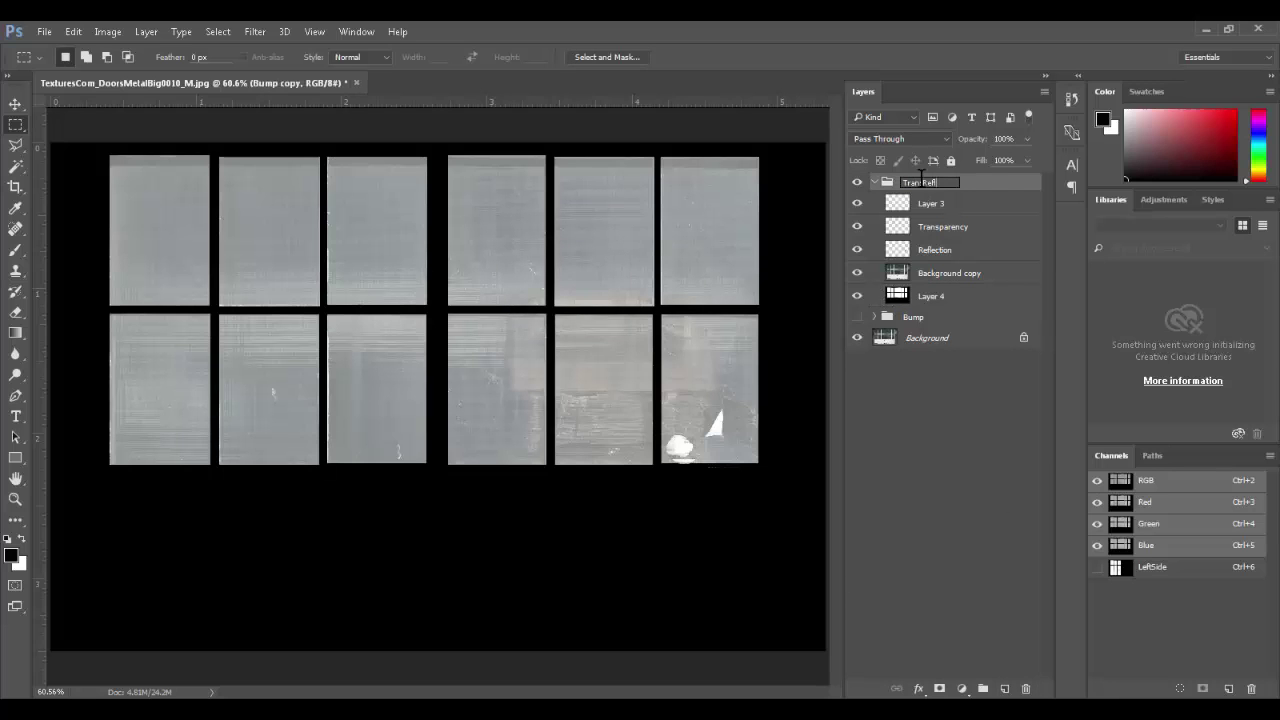
key("Return")
left_click(915, 205)
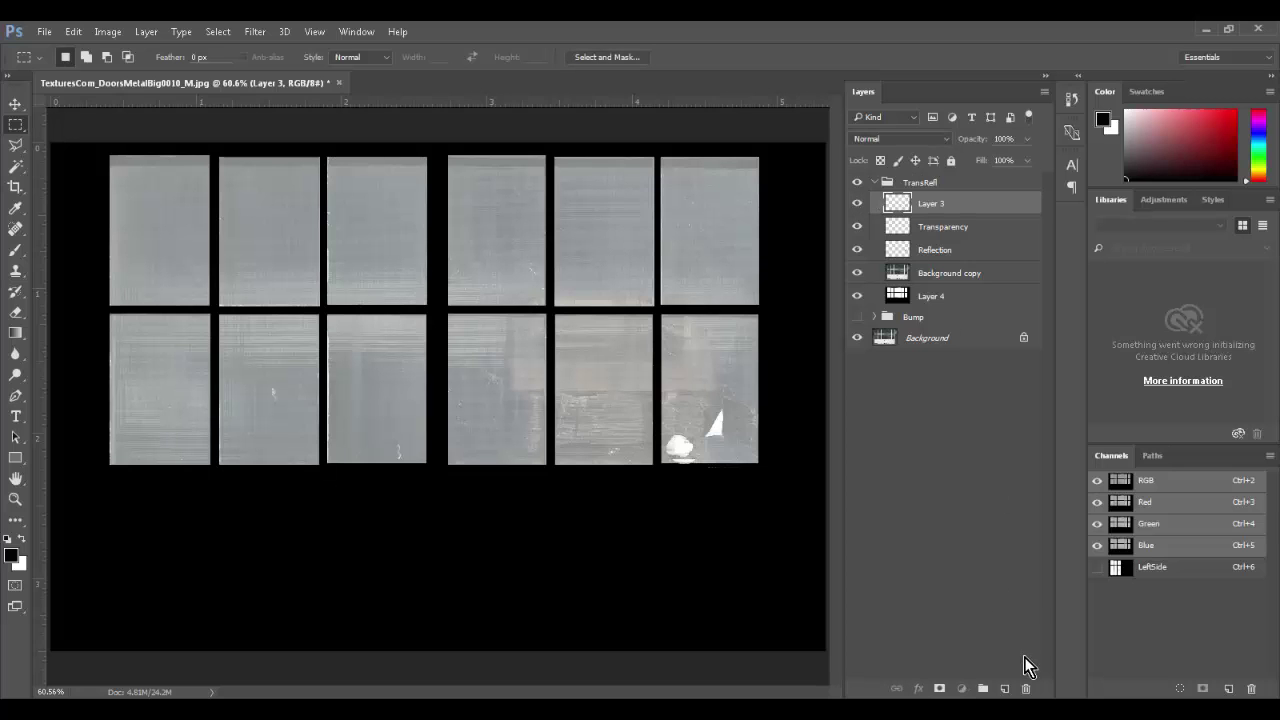
left_click(1025, 689)
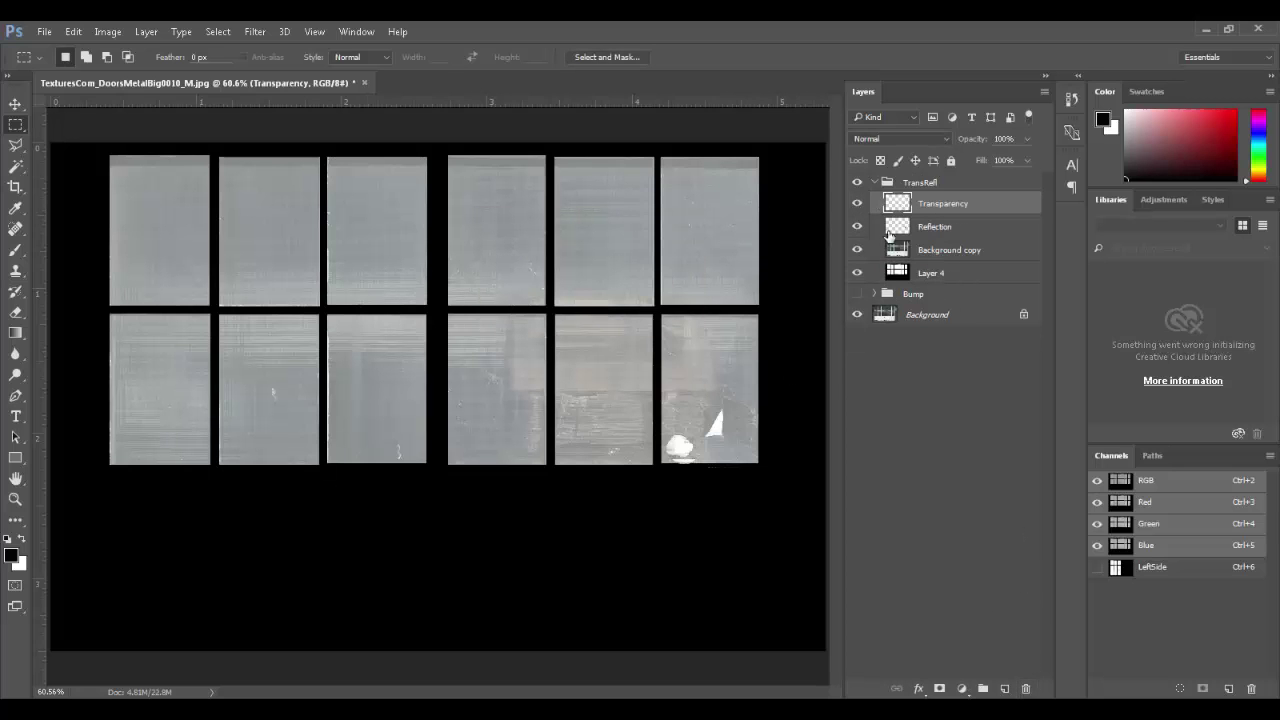
- Save a Targa copy named Window_Transparency.tga in the source folder, without alpha channels or layers
key("ctrl+shift+s")
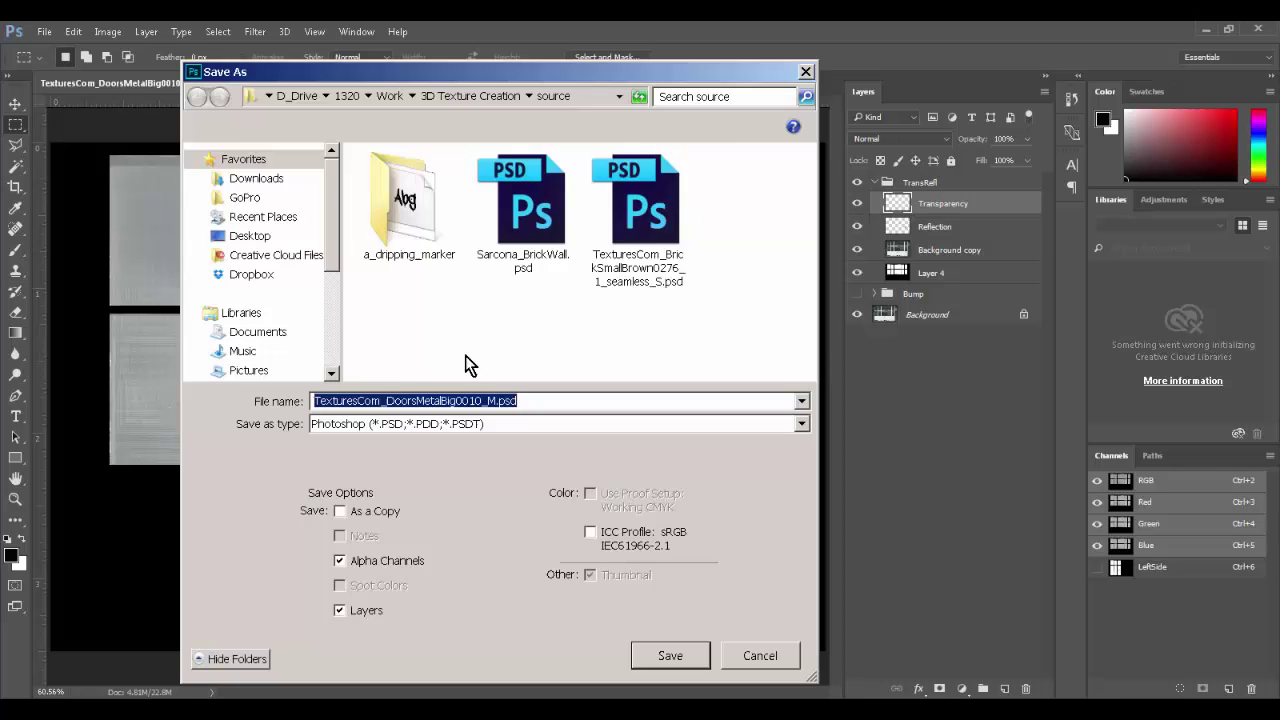
type("Window_Transparency")
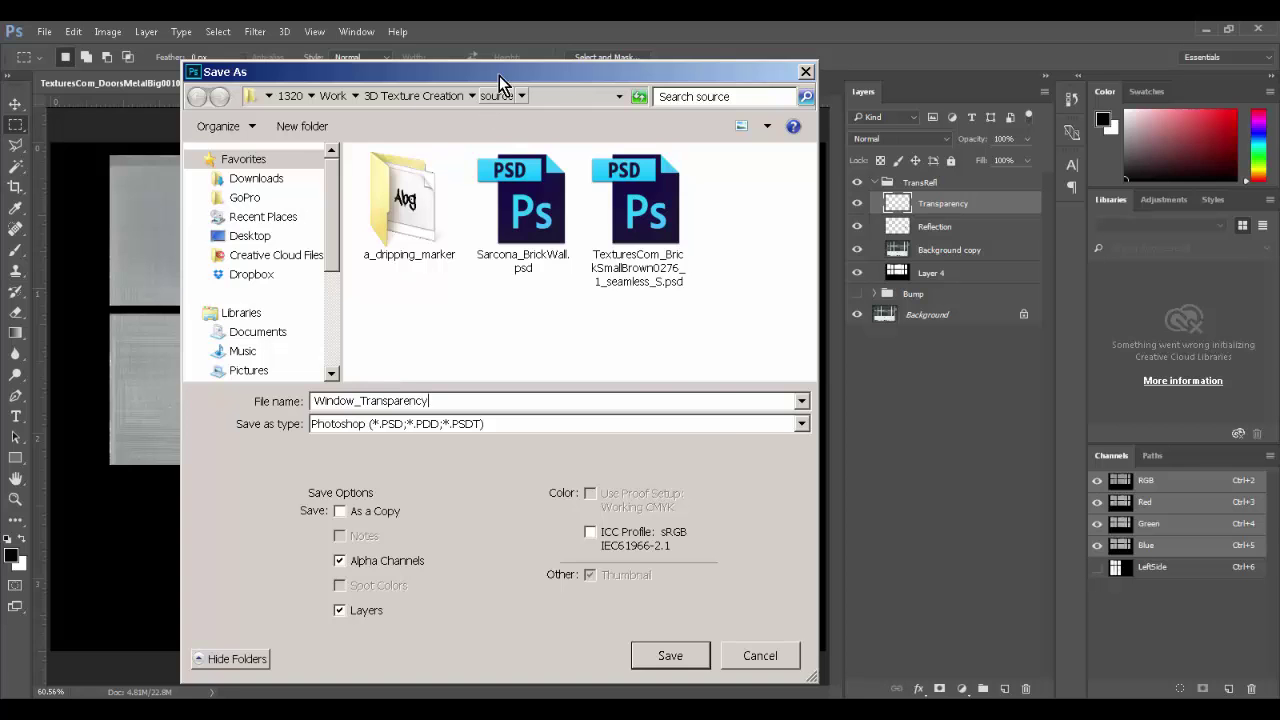
left_click_drag(499, 76, 211, 54)
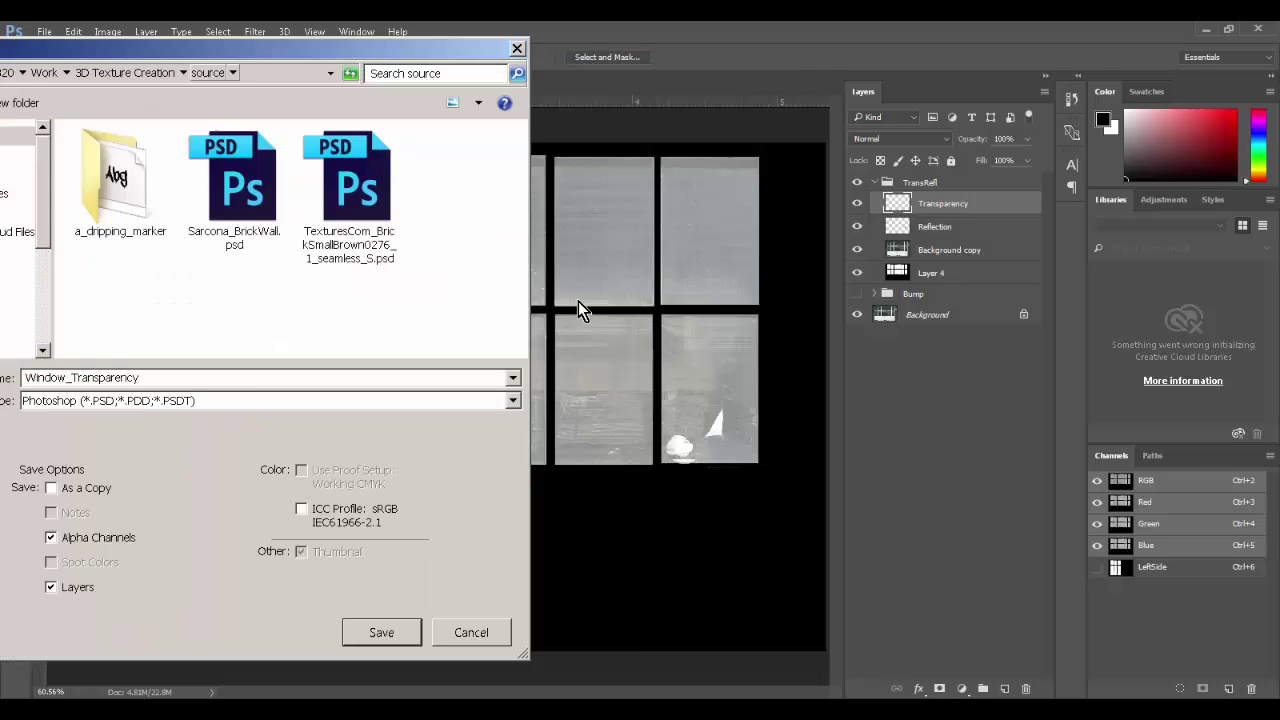
left_click_drag(288, 57, 615, 68)
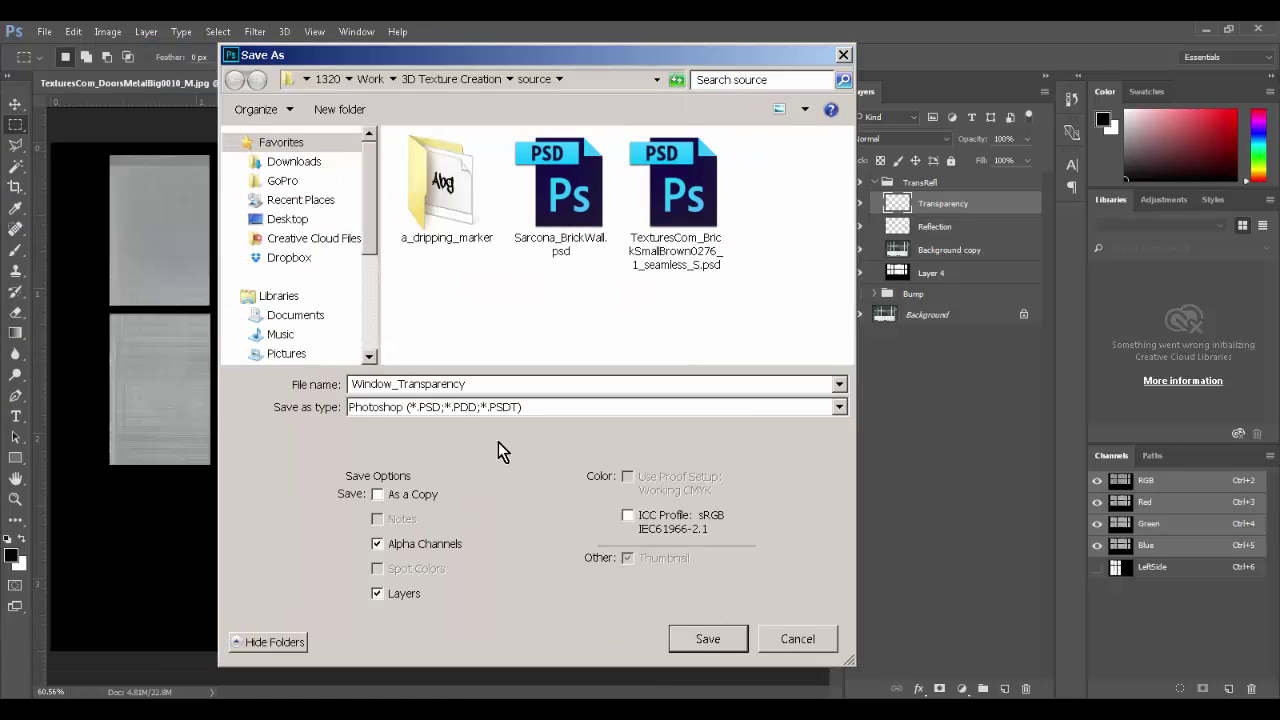
left_click(414, 549)
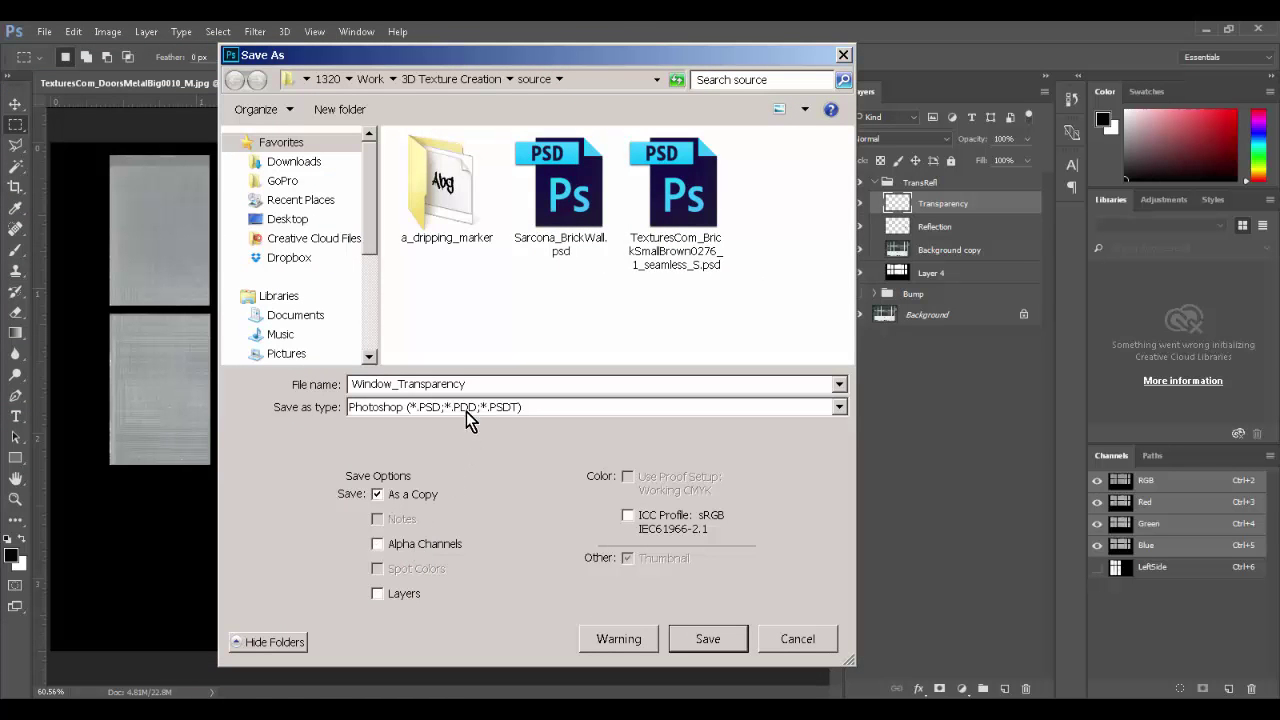
left_click(466, 412)
left_click(455, 694)
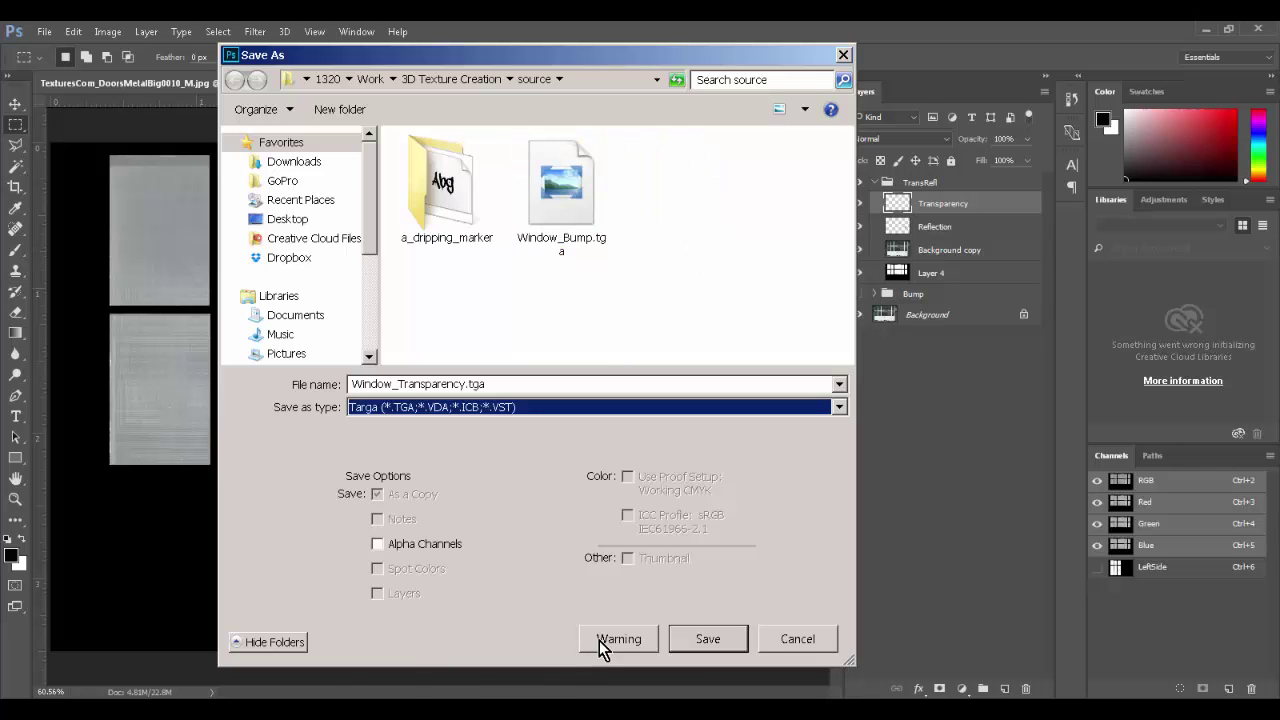
left_click(705, 638)
left_click(683, 251)
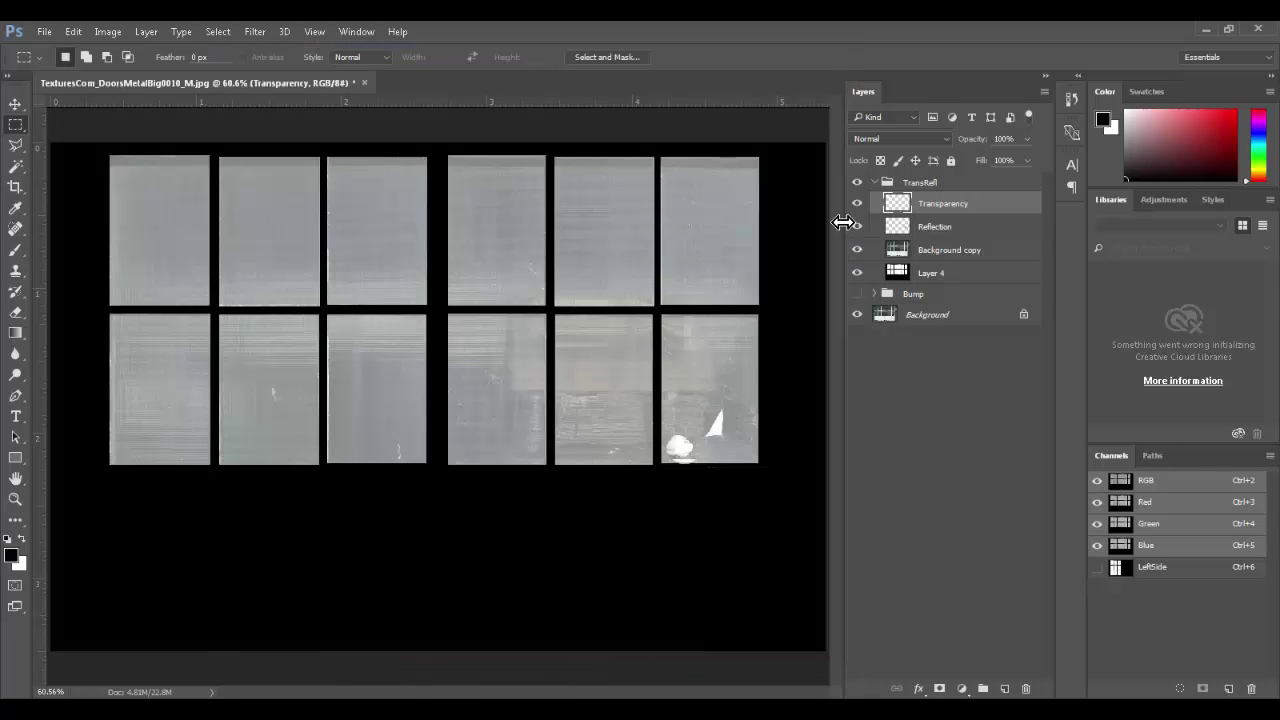
- Hide the Transparency layer and save a 24 bits/pixel Targa copy named Window_Reflection.tga, without alpha channels
left_click(856, 204)
key("ctrl+shift+s")
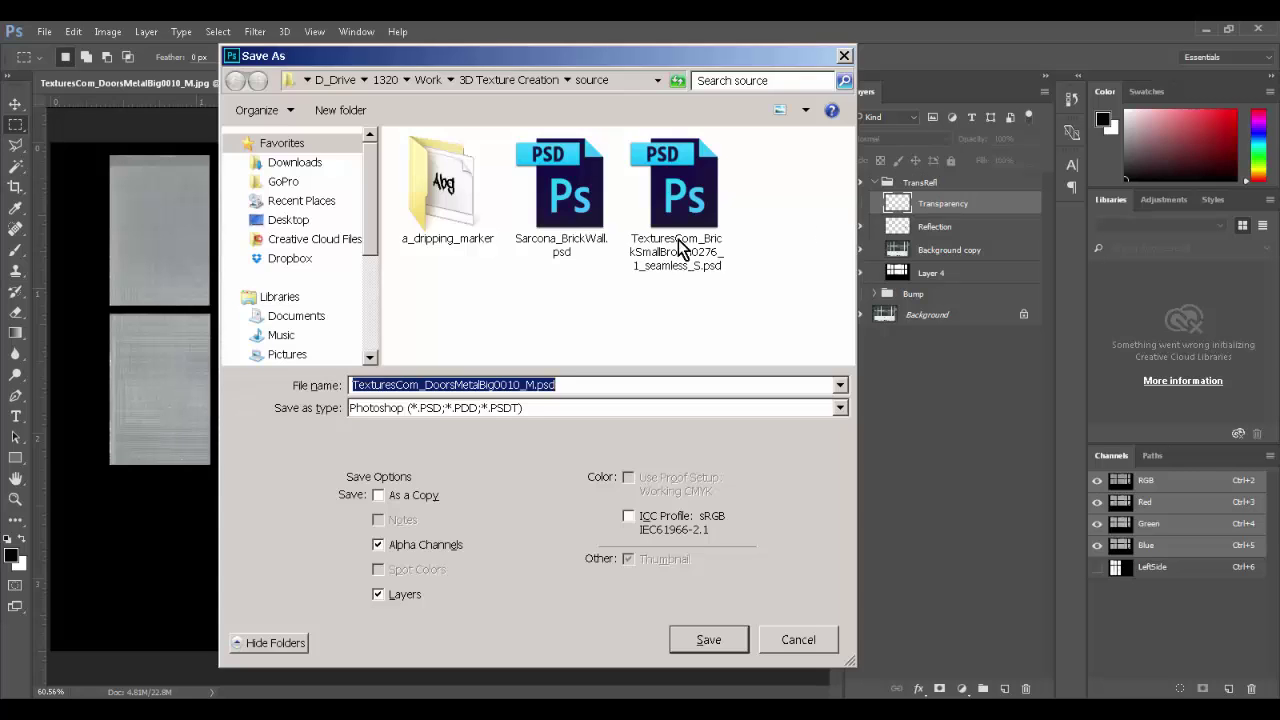
left_click(428, 542)
left_click(404, 594)
left_click(452, 407)
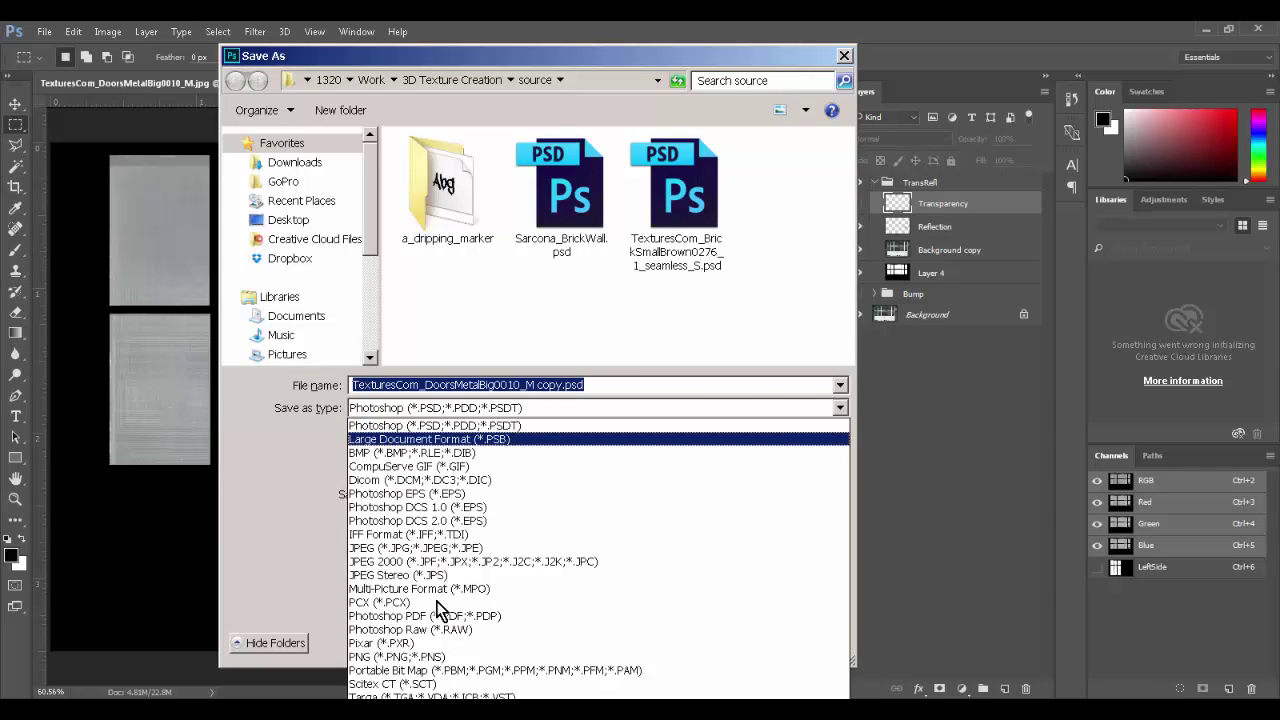
left_click(428, 694)
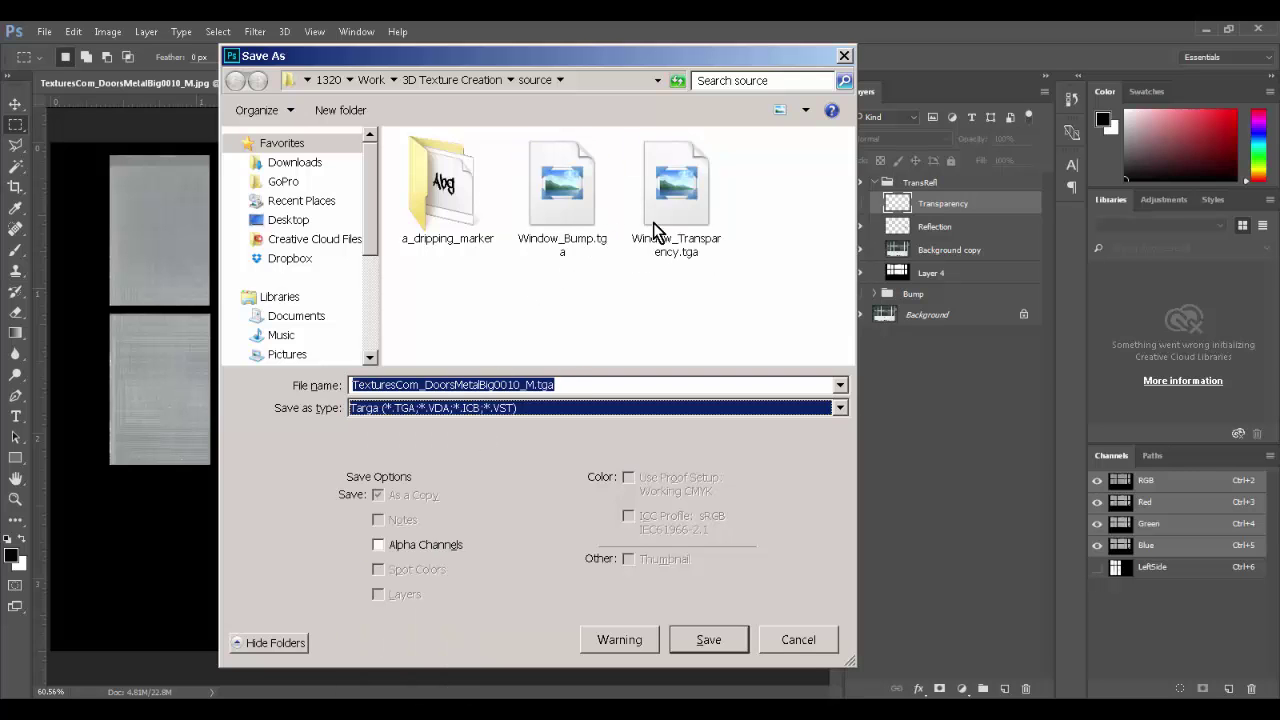
left_click(670, 228)
double_click(403, 385)
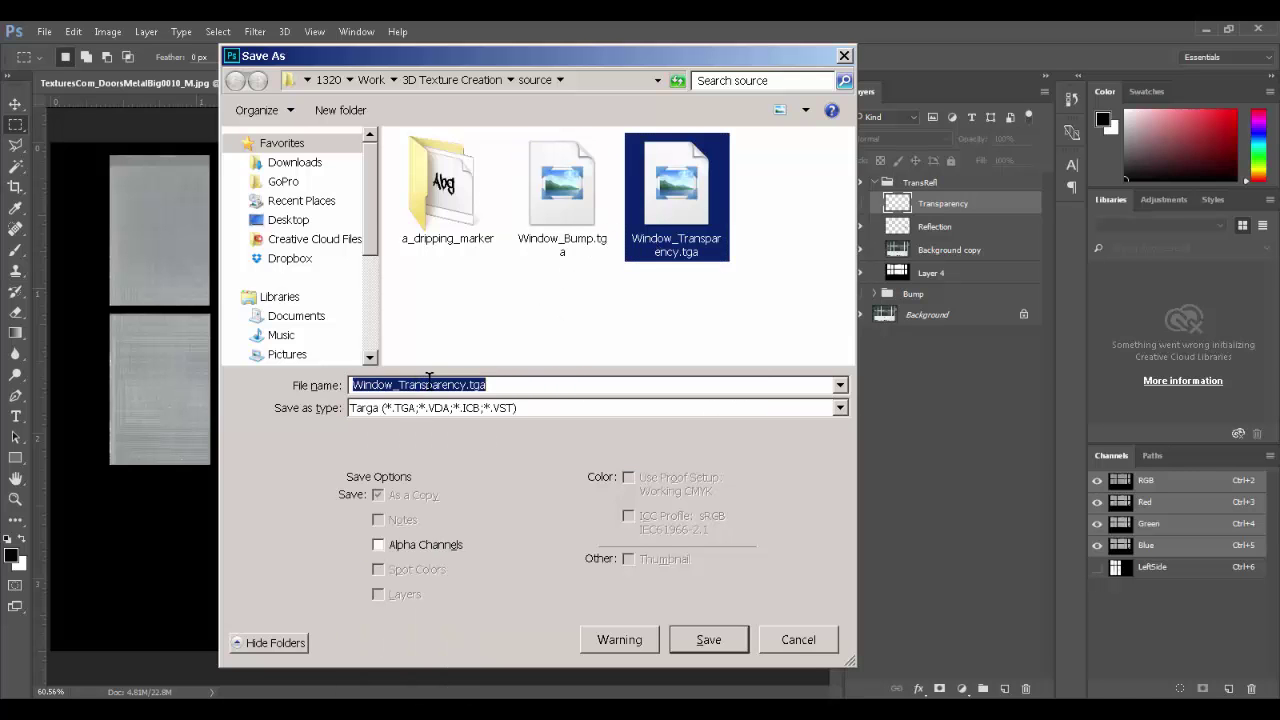
left_click_drag(403, 385, 460, 385)
key("BackSpace")
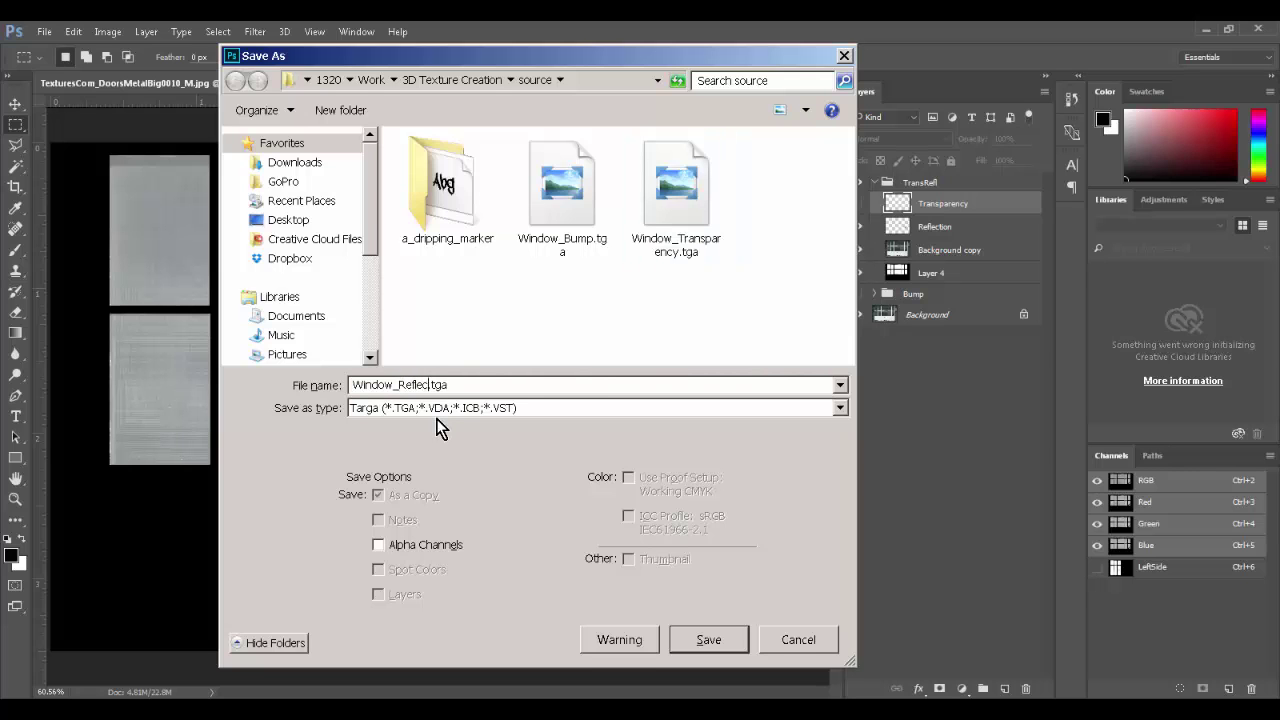
key("Return")
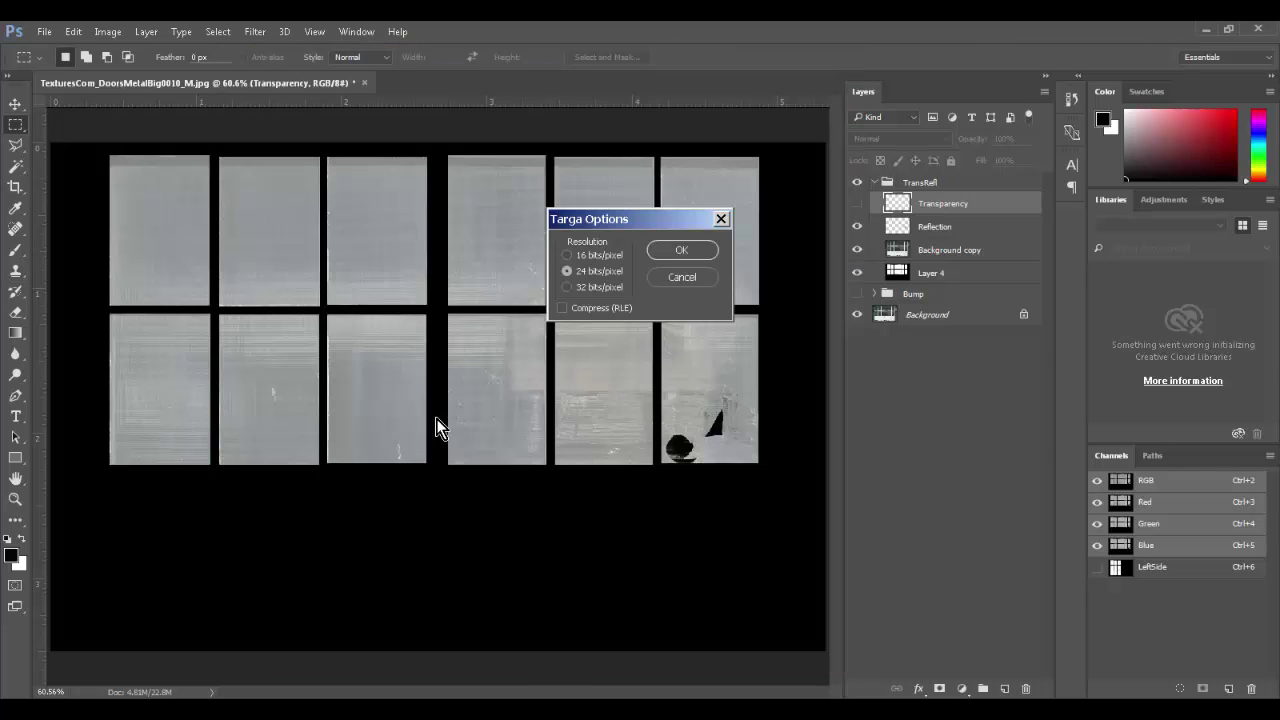
left_click(703, 246)
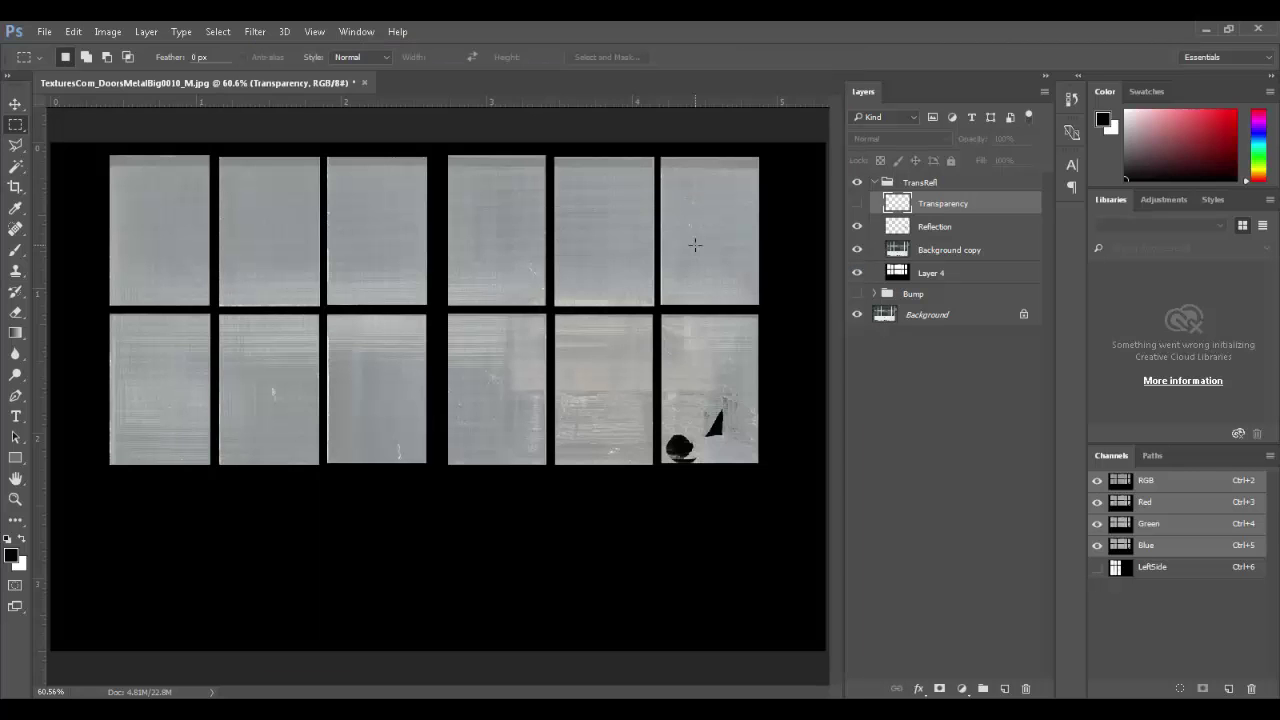
- Hide the collapsed TransRefl group and place TexturesCom_AnimalsVarious0048_2_M.jpg from the source folder directly above the Background layer
left_click(874, 184)
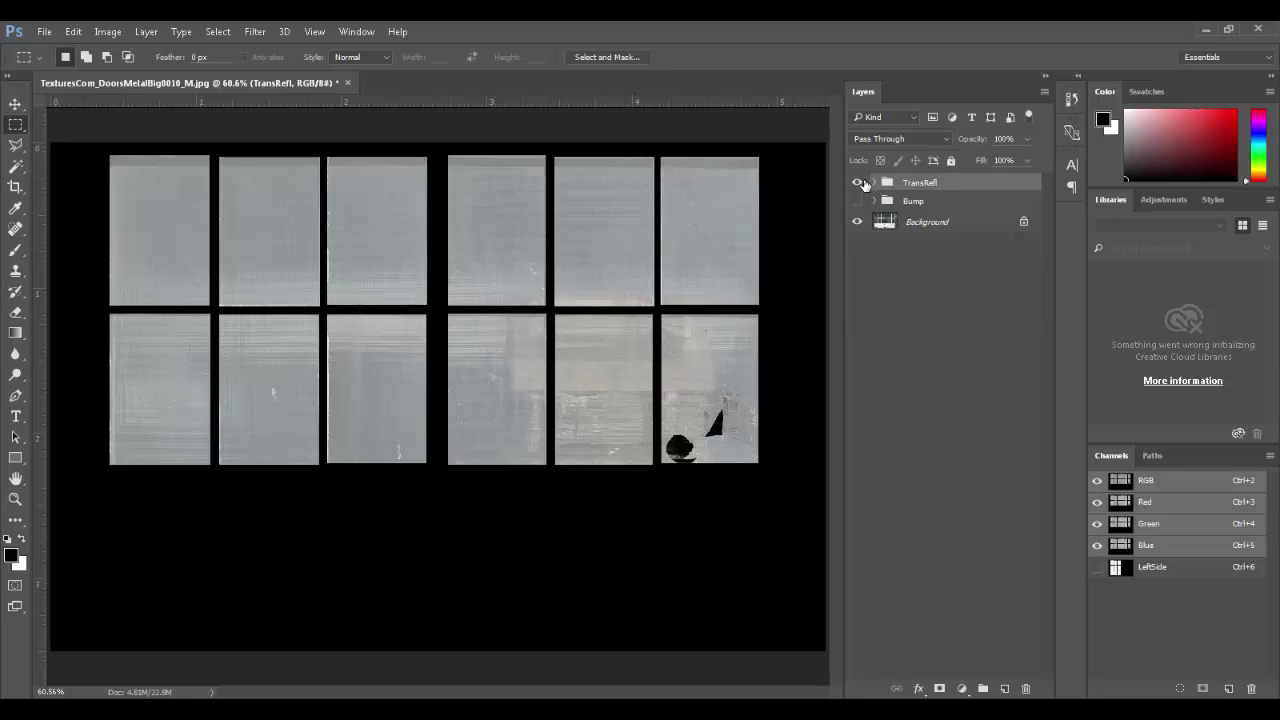
left_click(858, 184)
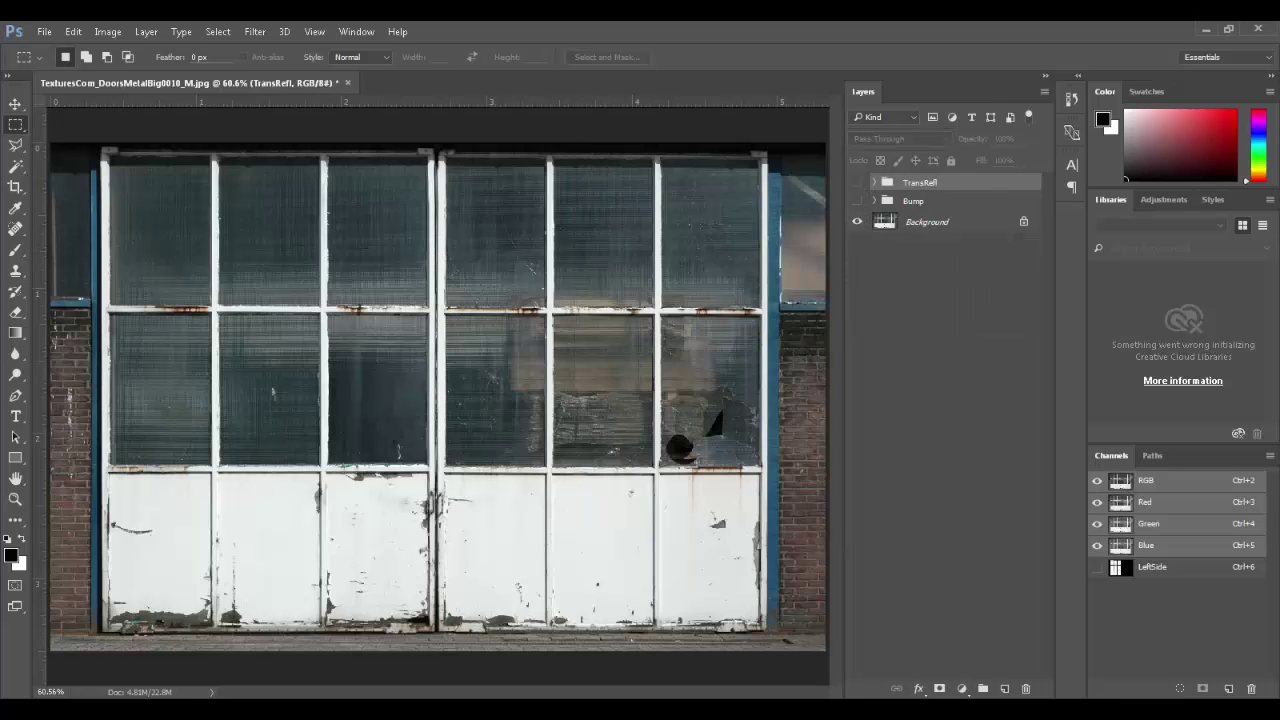
key("alt+Tab")
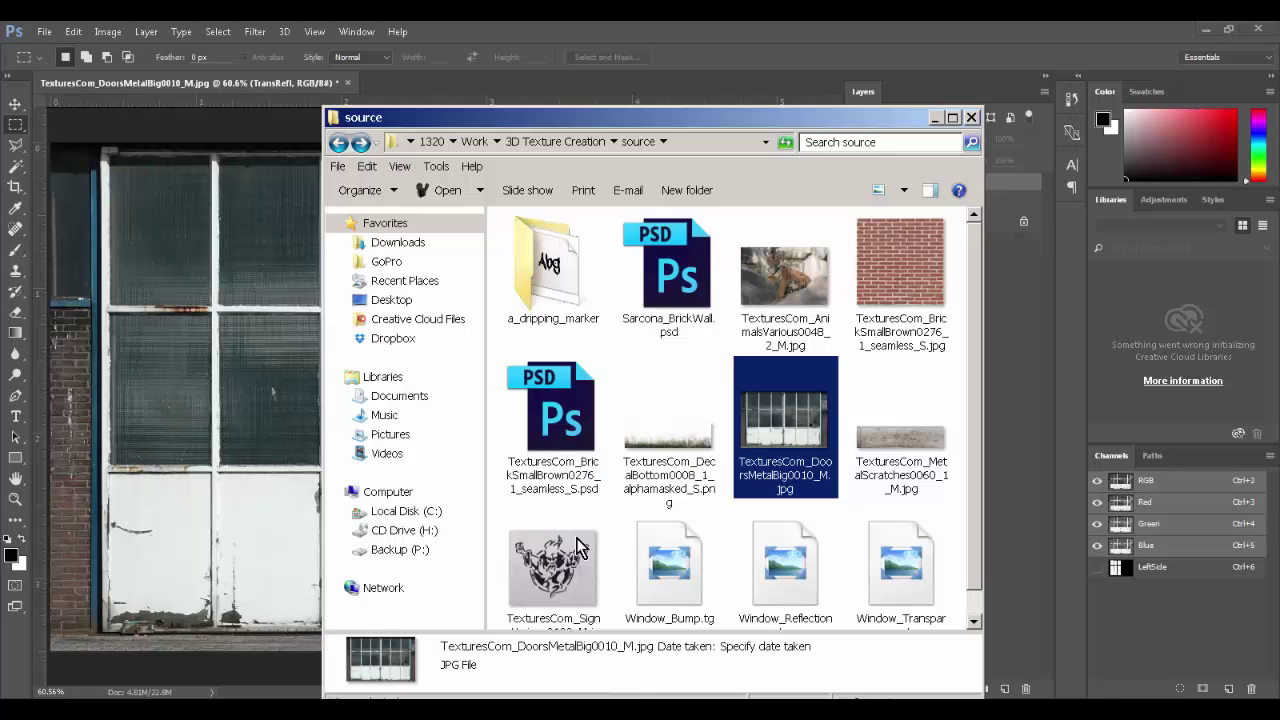
left_click(756, 283)
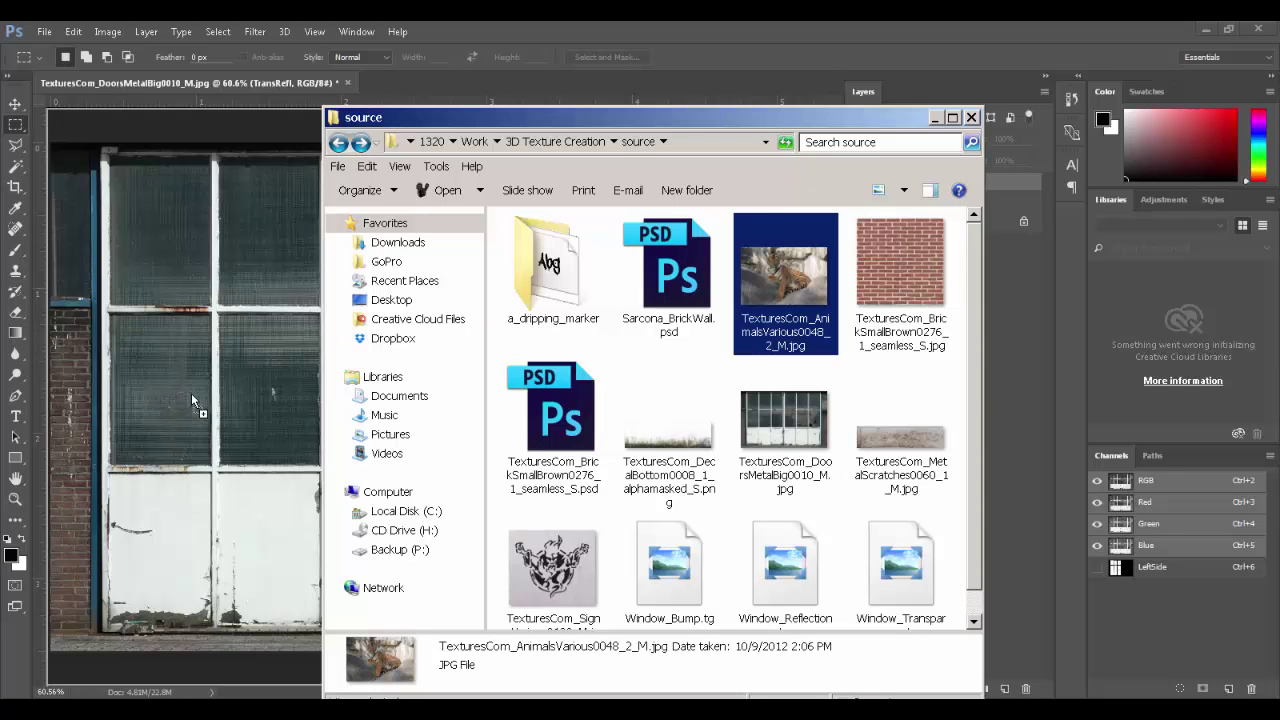
key("alt+Tab")
key("ctrl+v")
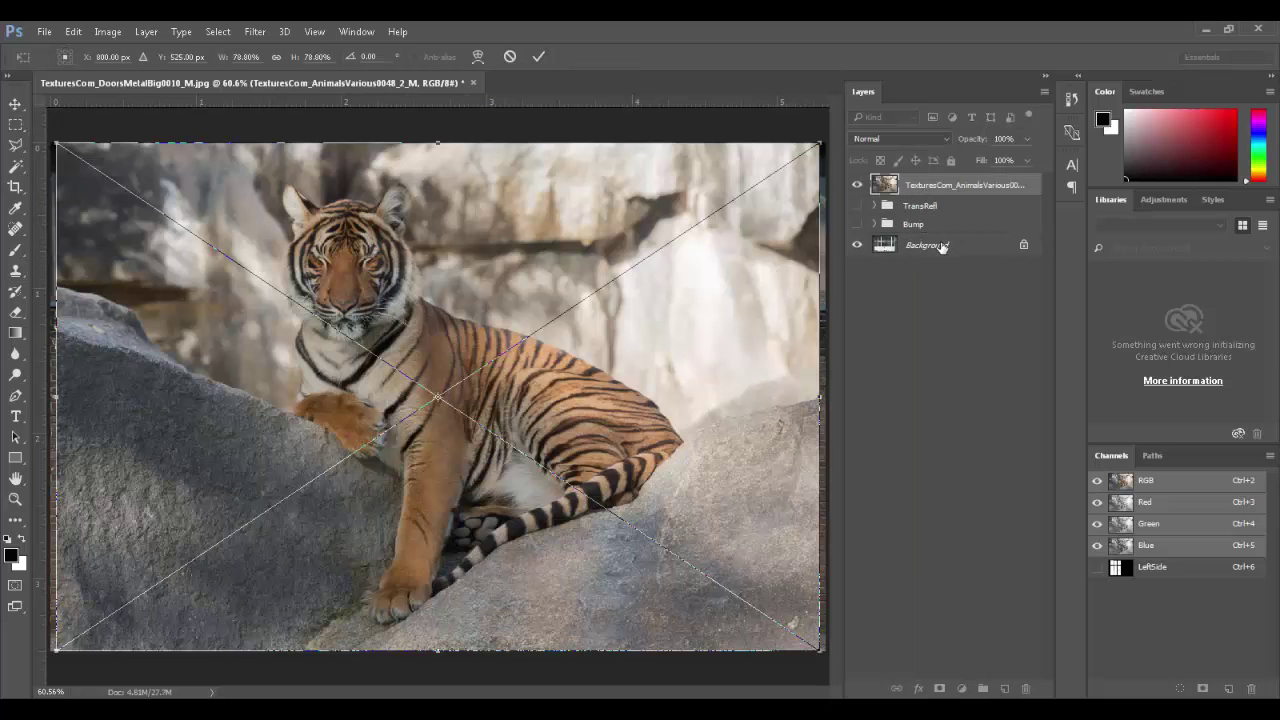
key("Return")
left_click_drag(934, 186, 932, 236)
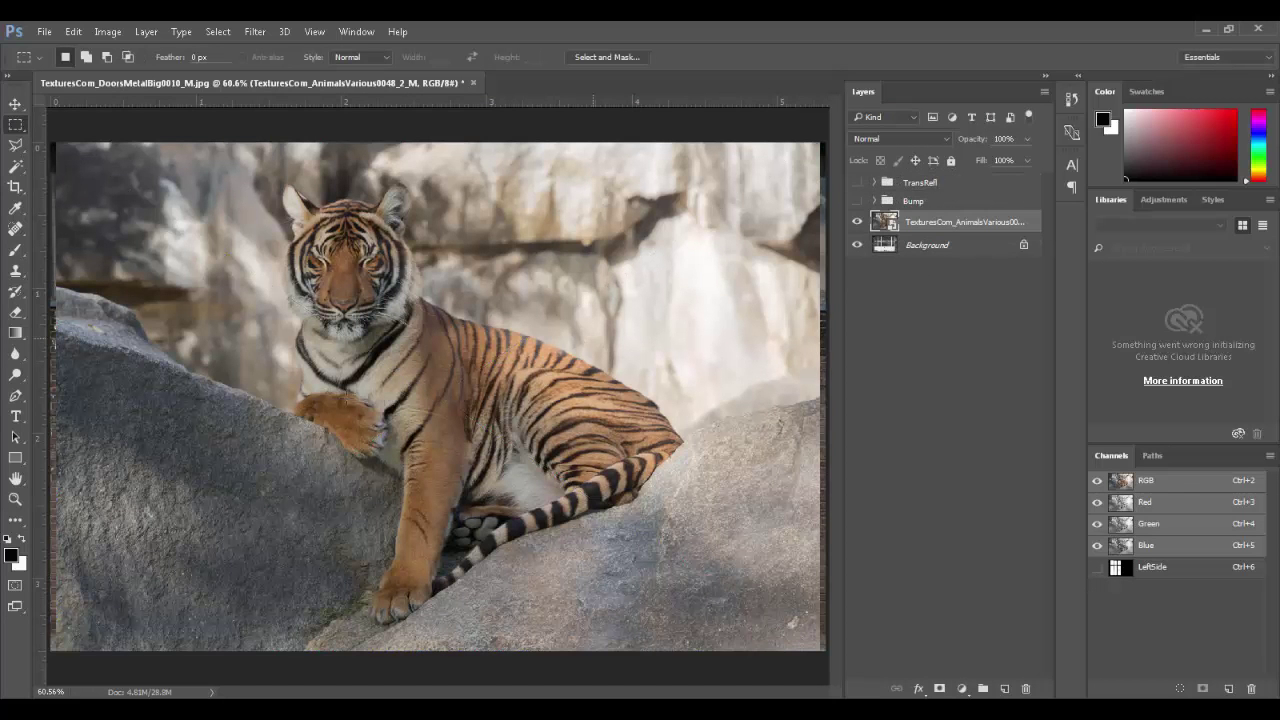
- Try masking the tiger layer with a Color Range selection of its sampled dark brown fur, using a fuzziness of 59
left_click_drag(405, 393, 517, 385)
left_click_drag(468, 246, 668, 438)
scroll(610, 420, "down", 3)
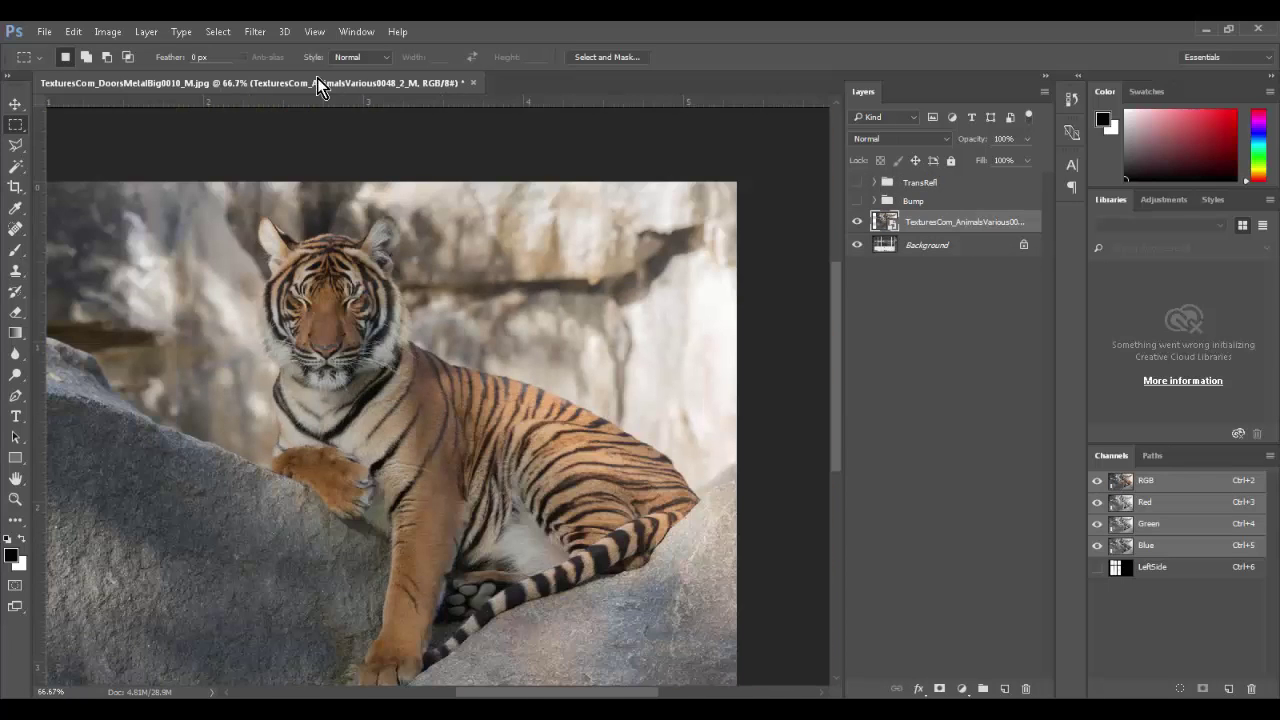
left_click(228, 32)
left_click(271, 205)
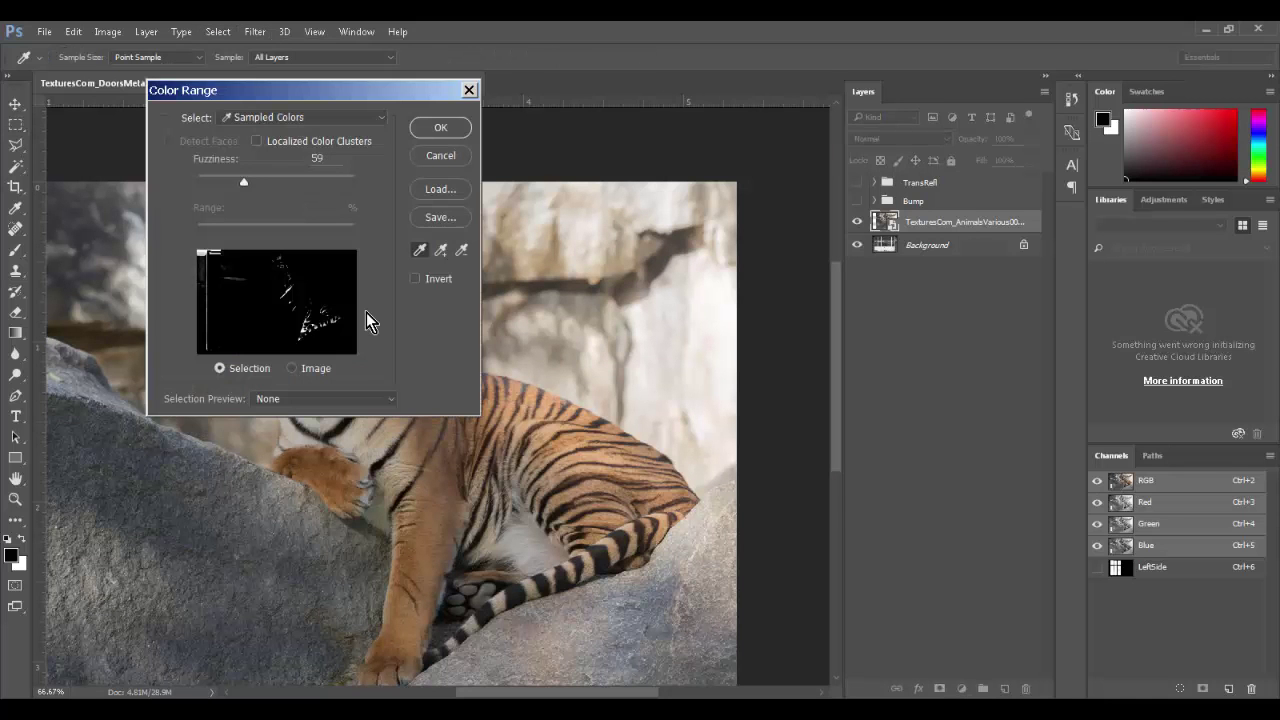
mouse_move(364, 438)
left_mouse_down()
mouse_move(408, 467)
mouse_move(548, 438)
mouse_move(539, 425)
left_mouse_up()
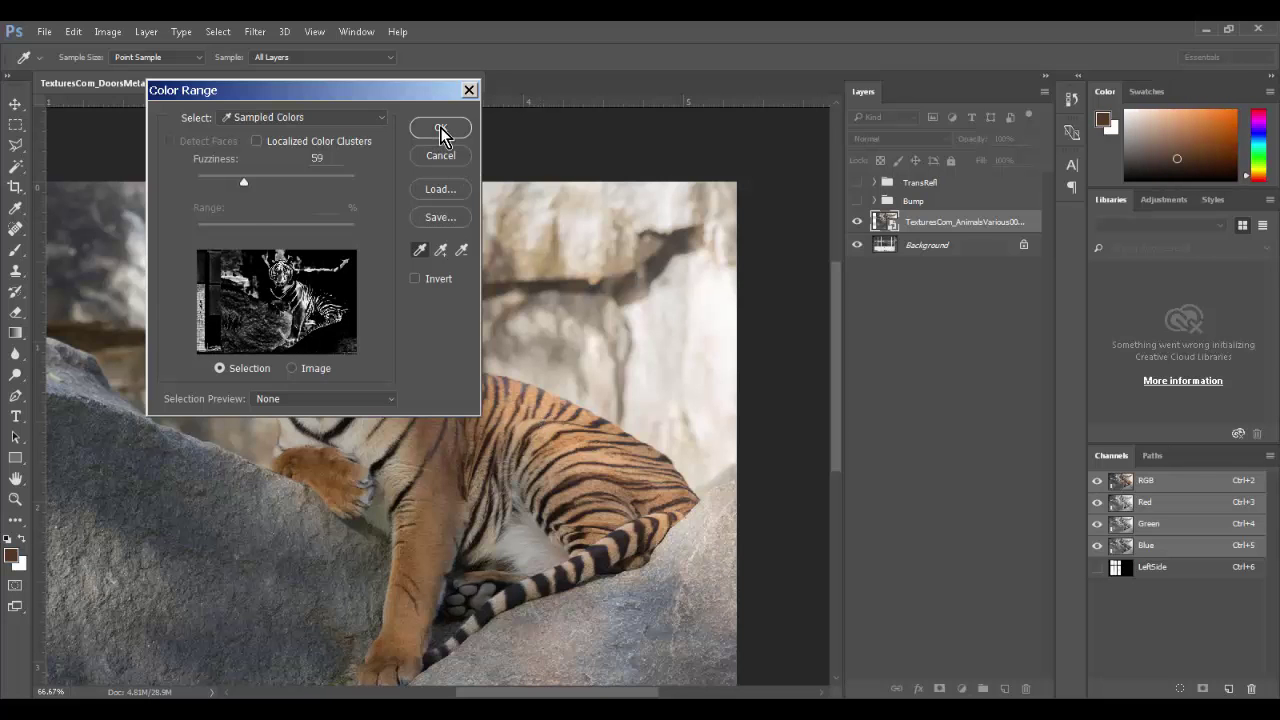
left_click(440, 129)
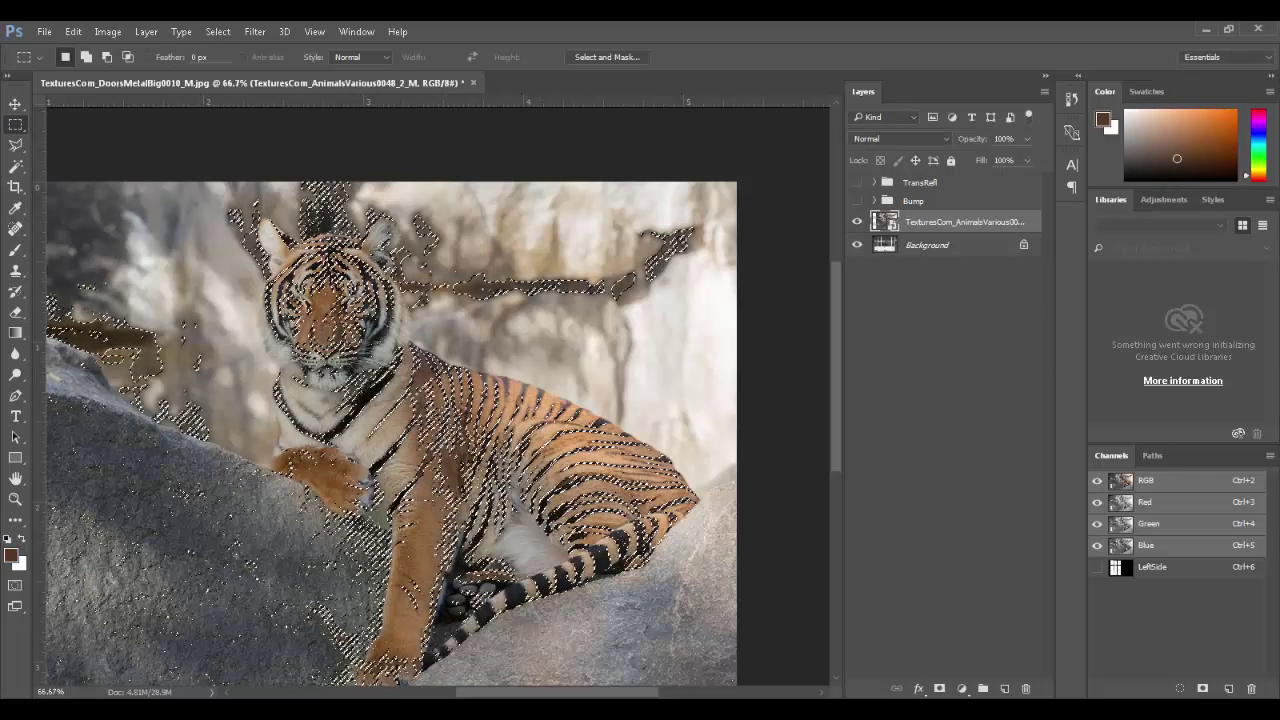
left_click(940, 688)
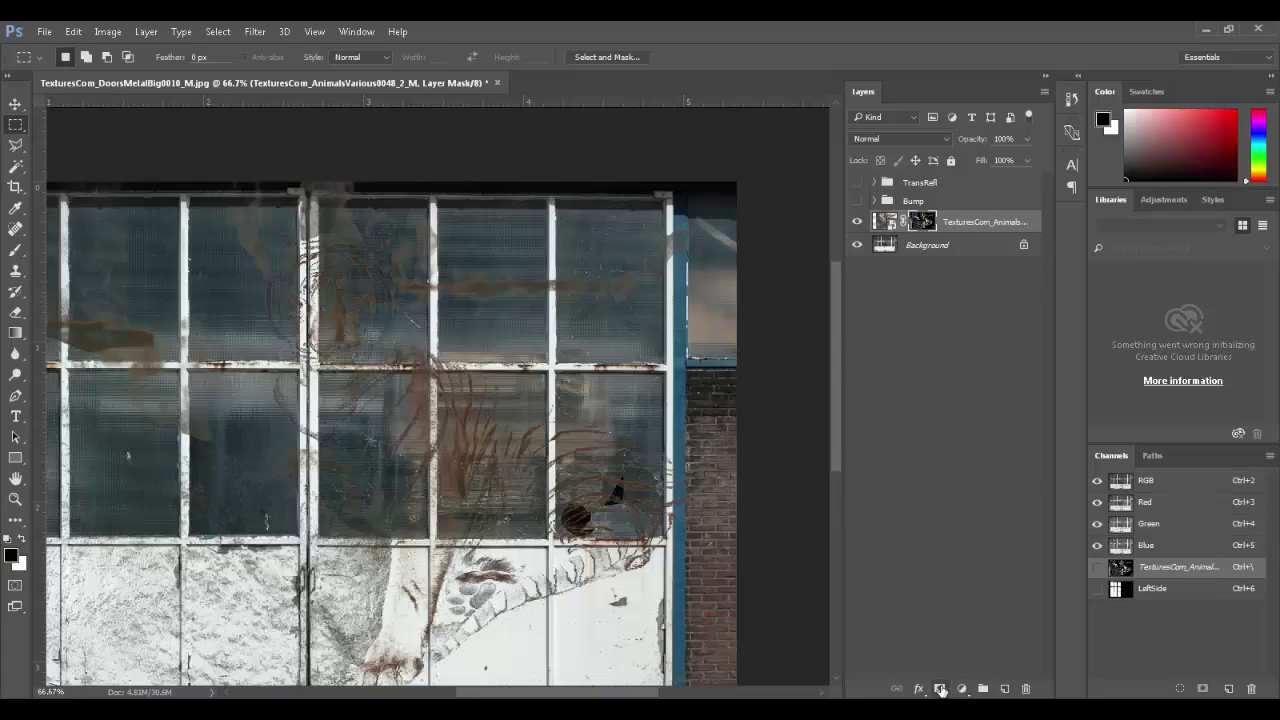
- Undo the tiger layer's mask and the Color Range selection
left_click_drag(454, 570, 447, 493)
key("ctrl+alt+z")
key("ctrl+alt+z")
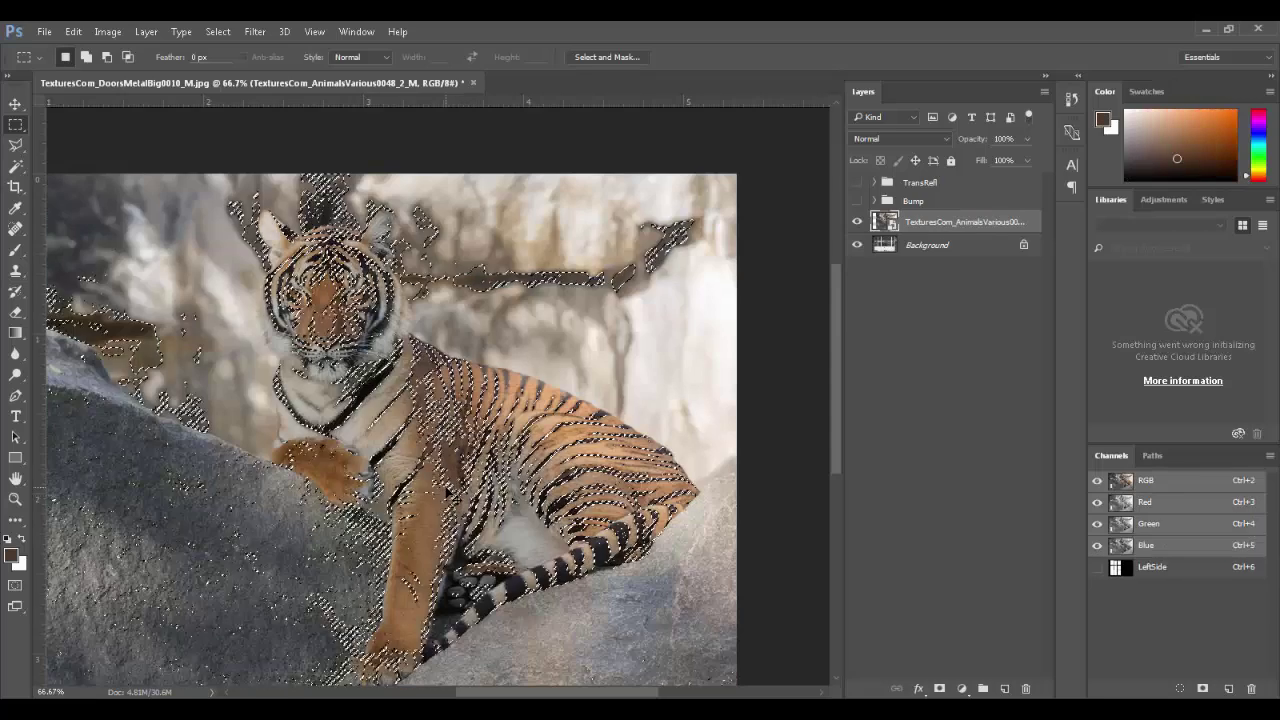
key("ctrl+alt+z")
- Duplicate the tiger layer, rasterize the copy and hide the original
left_click_drag(893, 228, 1005, 688)
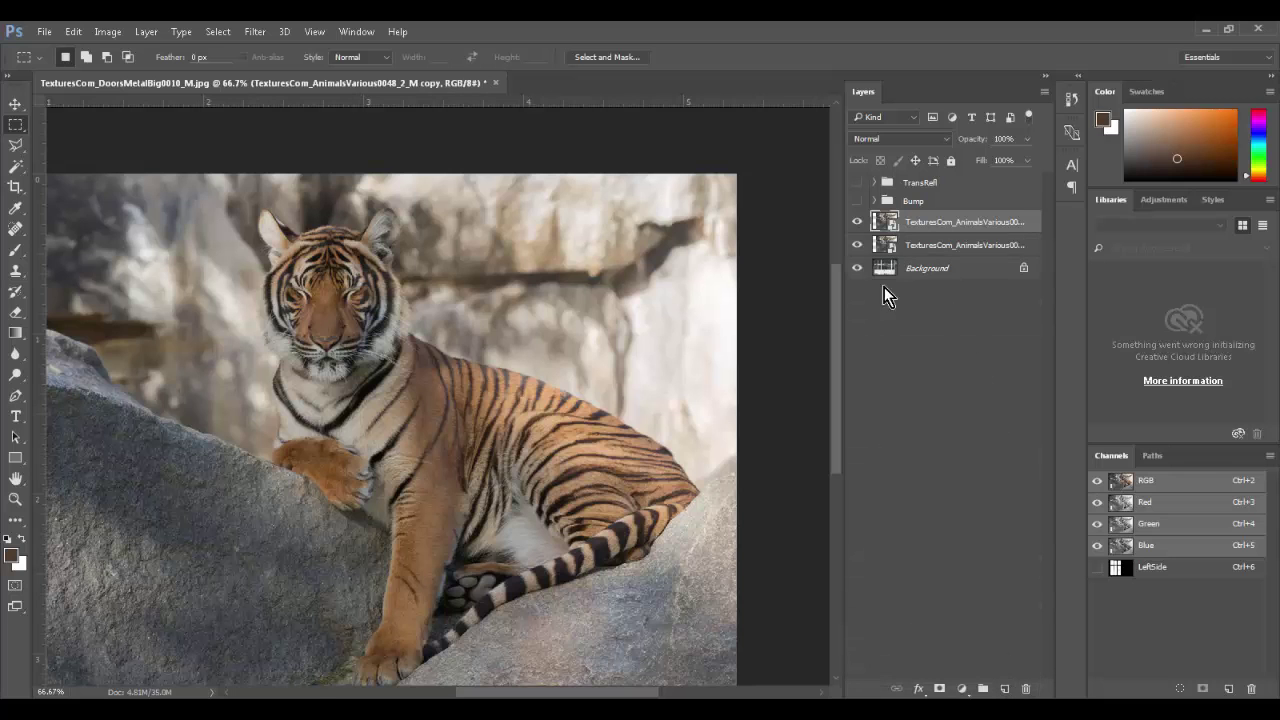
right_click(923, 222)
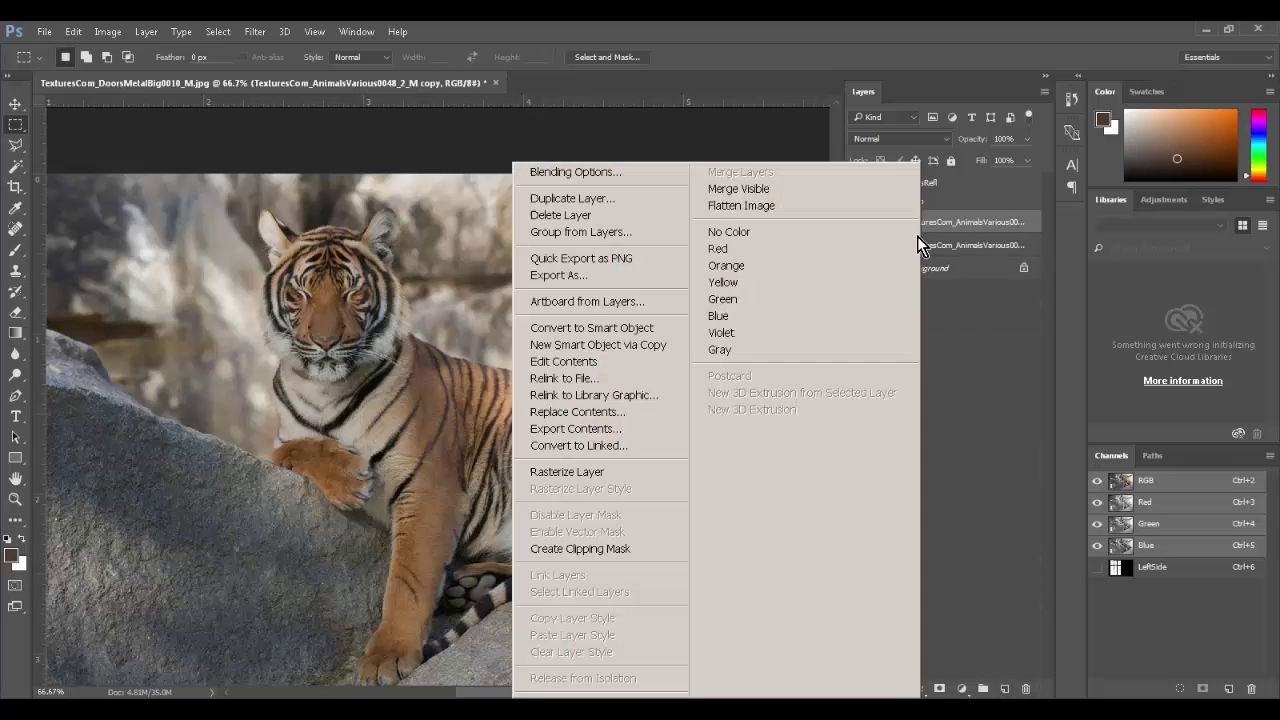
left_click(568, 468)
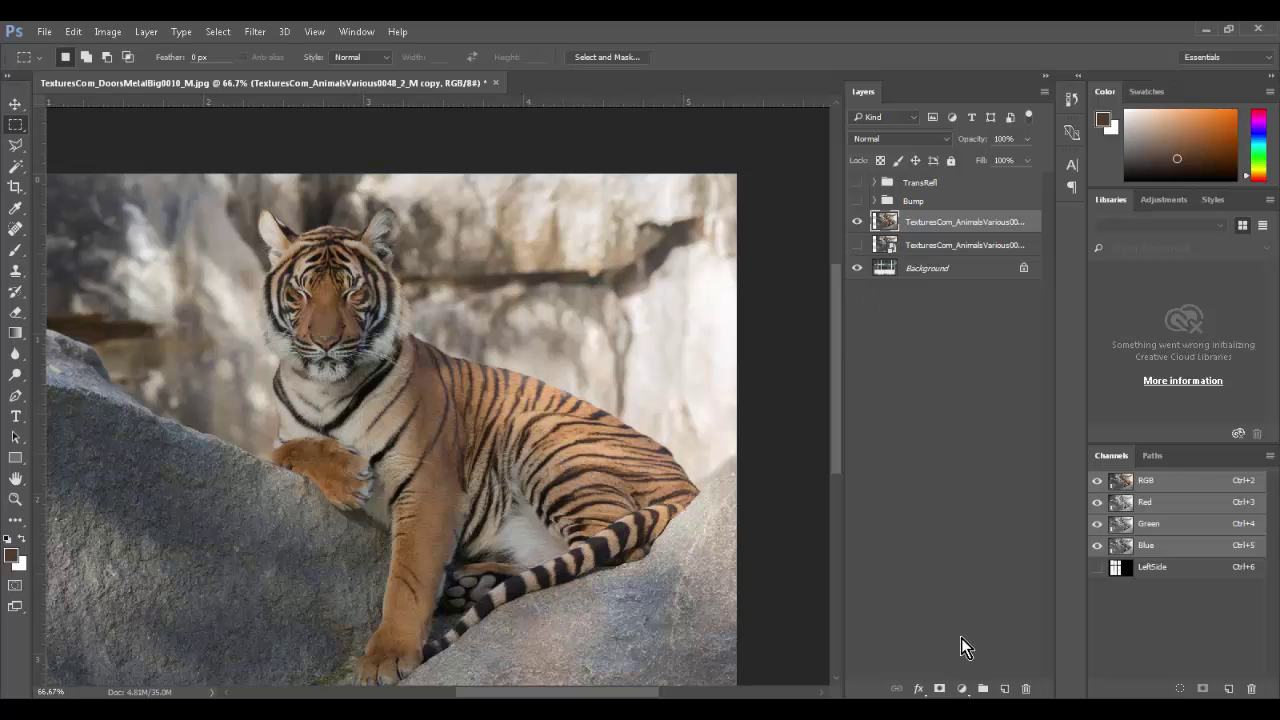
- Add a Curves adjustment above the tiger copy, mapping shadows from 24 to 7 and highlights from about 243 to 253, with midtones slightly raised
left_click(962, 689)
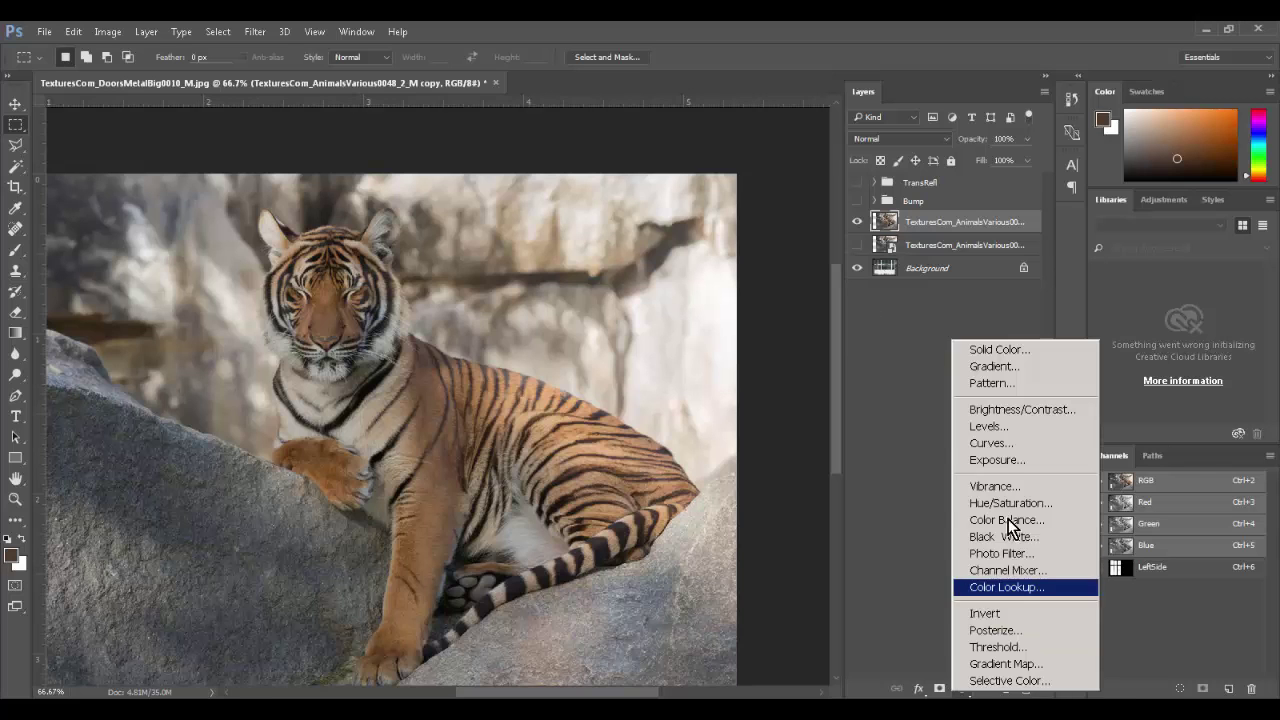
left_click(1012, 448)
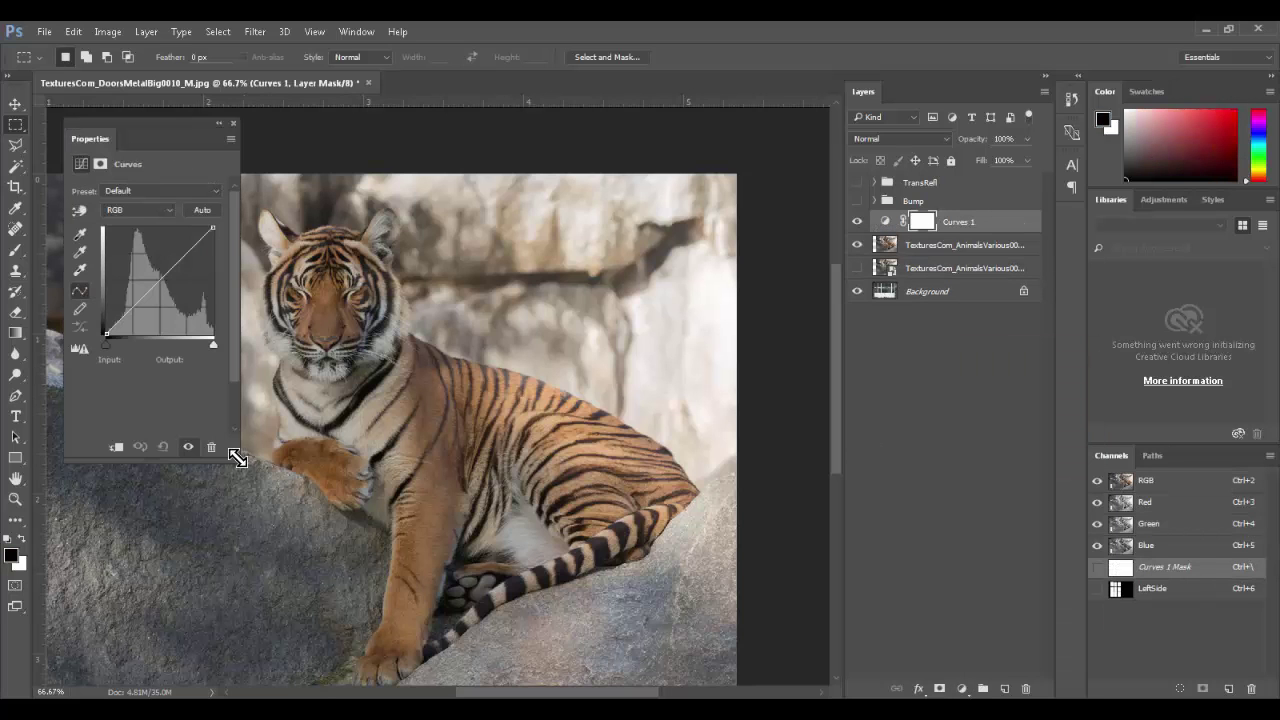
left_click_drag(236, 458, 512, 560)
left_click_drag(332, 131, 983, 139)
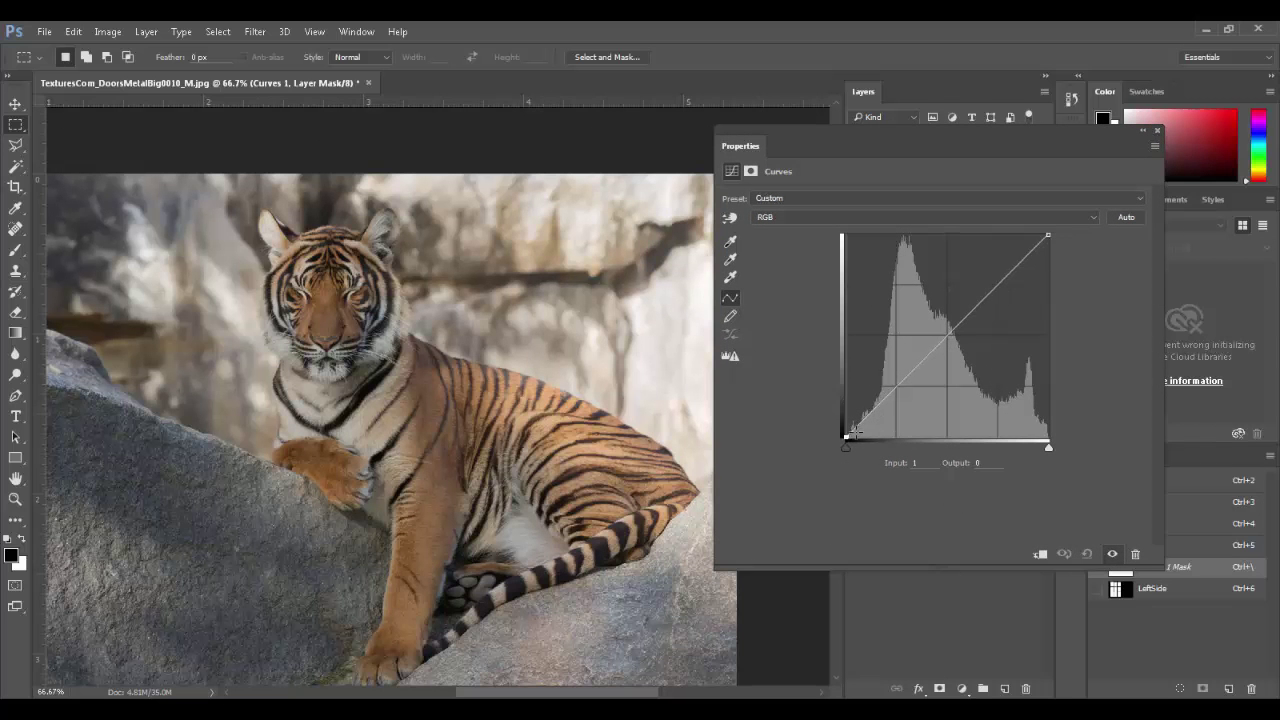
left_click_drag(848, 433, 864, 432)
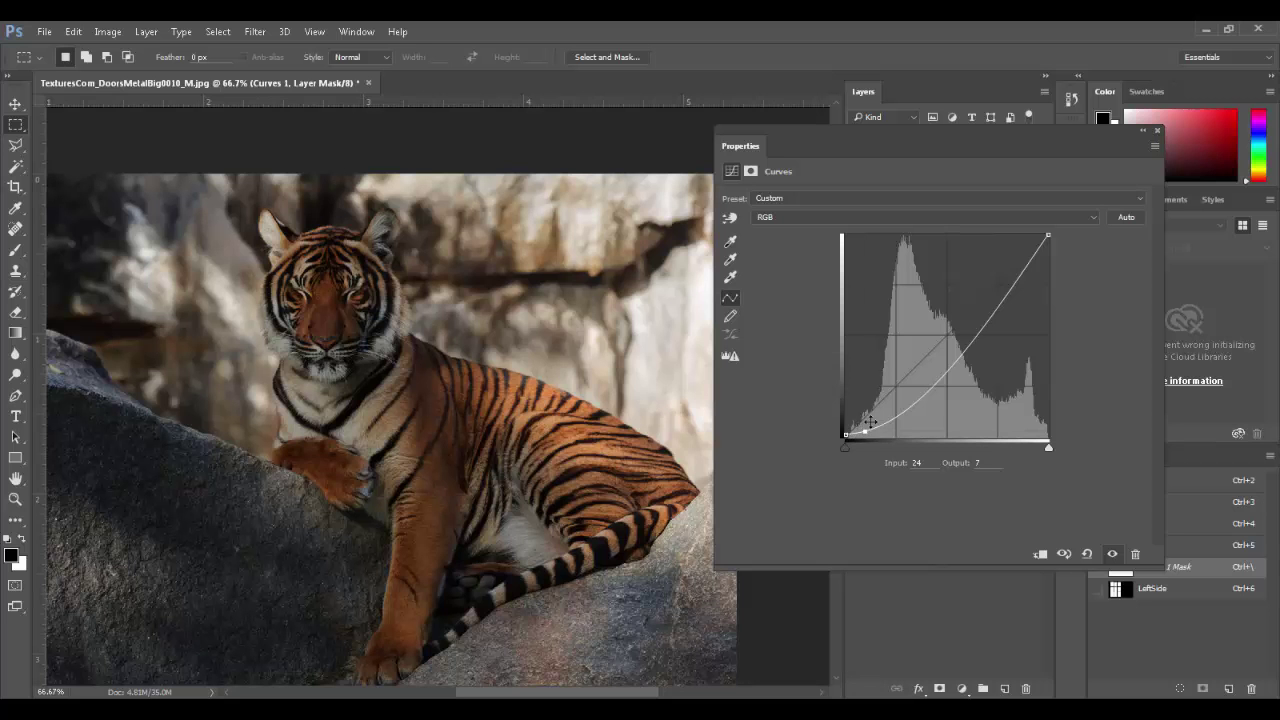
left_click_drag(1043, 244, 1040, 235)
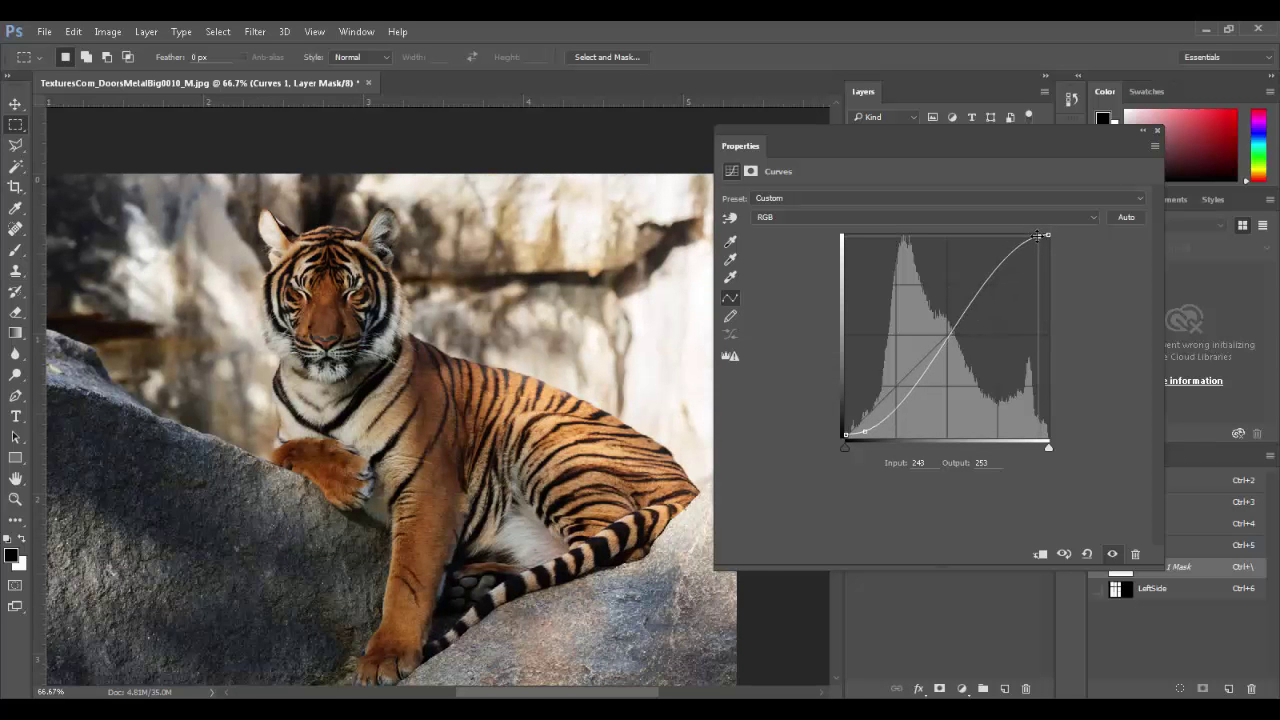
left_click_drag(951, 328, 952, 319)
left_click(1157, 129)
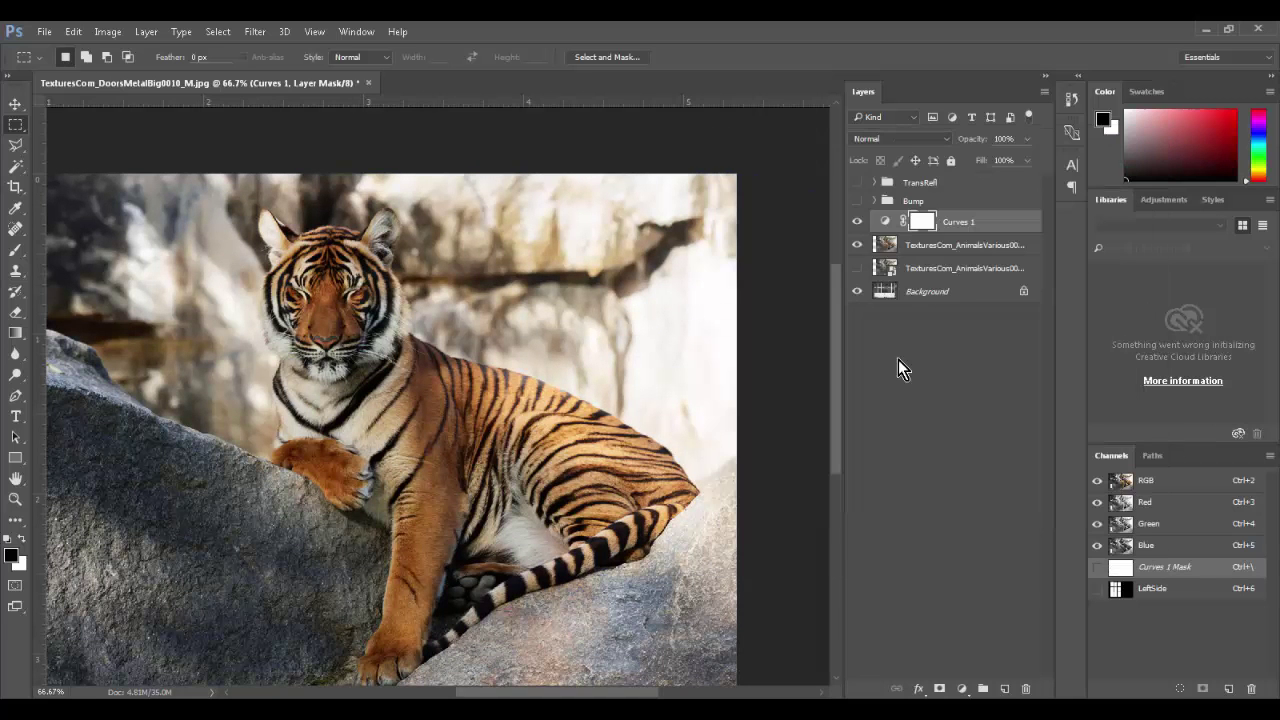
- Add a Levels adjustment layer above the curves with a black input level of 97 and a white input level of 115
left_click(961, 688)
left_click(1012, 421)
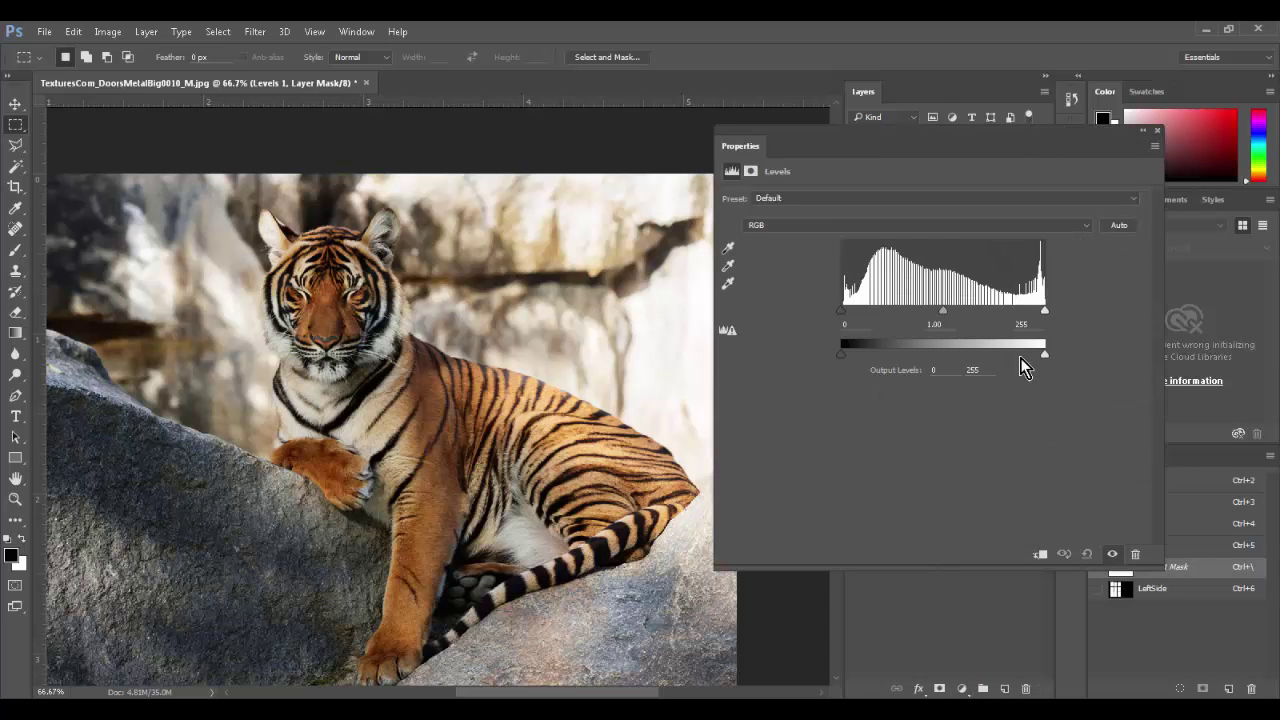
left_click_drag(1046, 310, 977, 310)
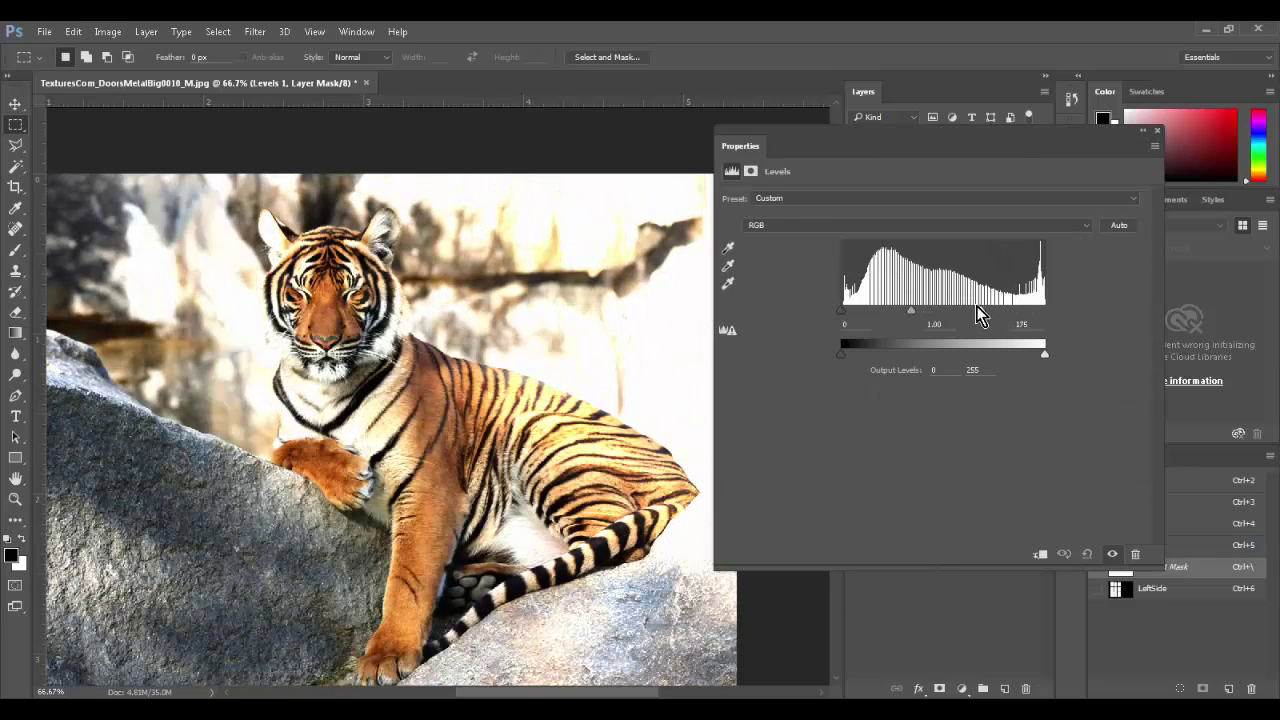
left_click_drag(847, 311, 932, 311)
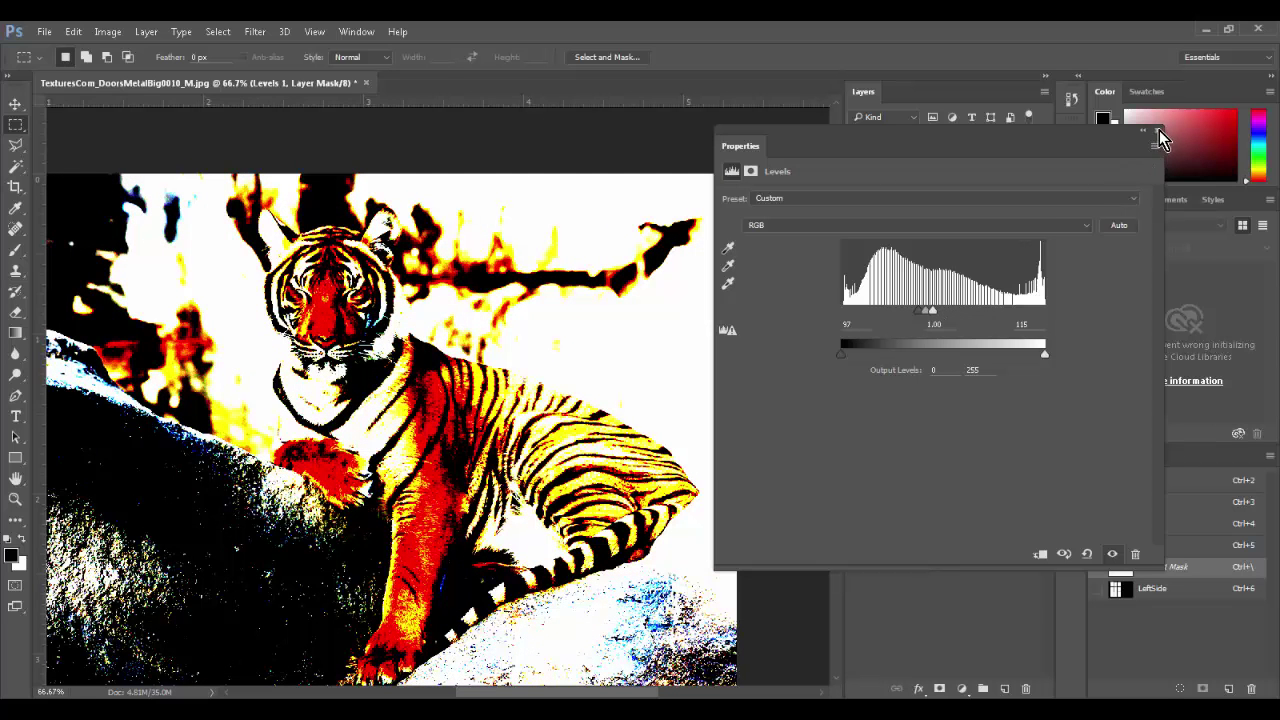
left_click(1157, 131)
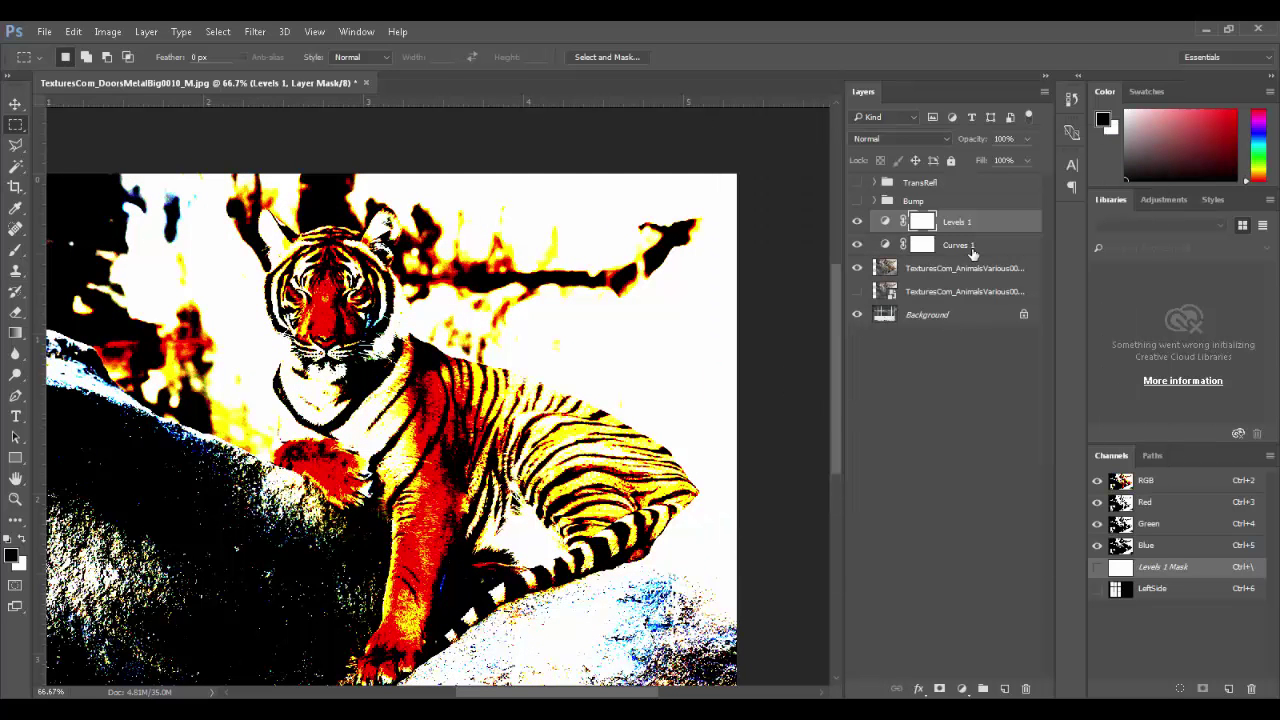
- Duplicate the Levels, Curves and rasterized tiger layers, hide the originals and merge the duplicates into one layer
left_click(975, 272, "shift")
left_click_drag(975, 272, 1005, 688)
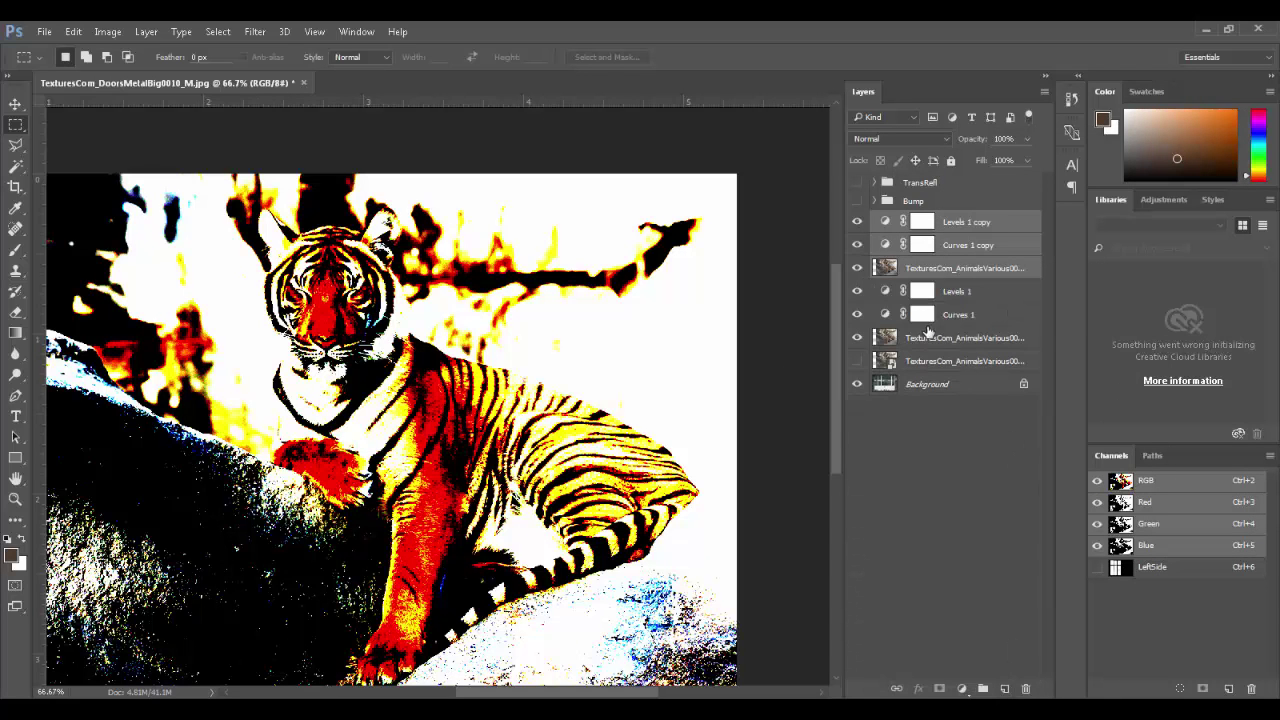
left_click_drag(857, 290, 855, 340)
key("ctrl+e")
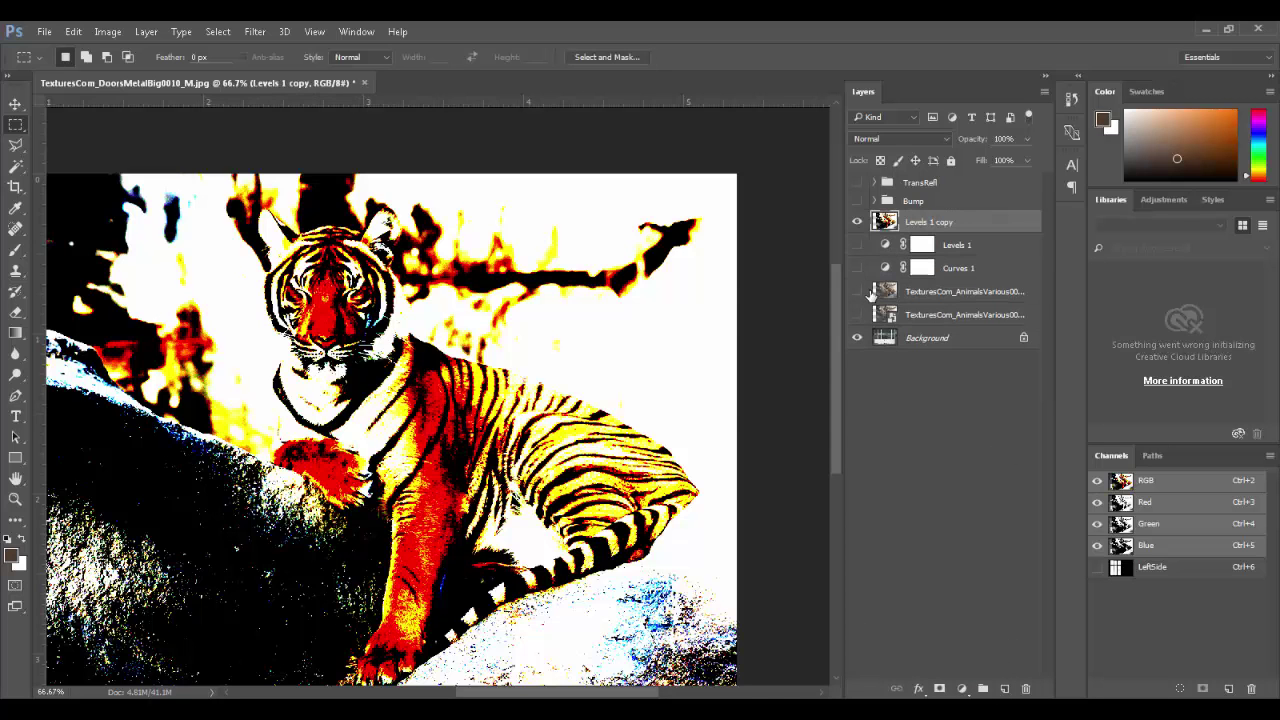
left_click(857, 222)
left_click(858, 223)
- Set the merged tiger layer's Blend If range for This Layer to 32 and 253
double_click(996, 229)
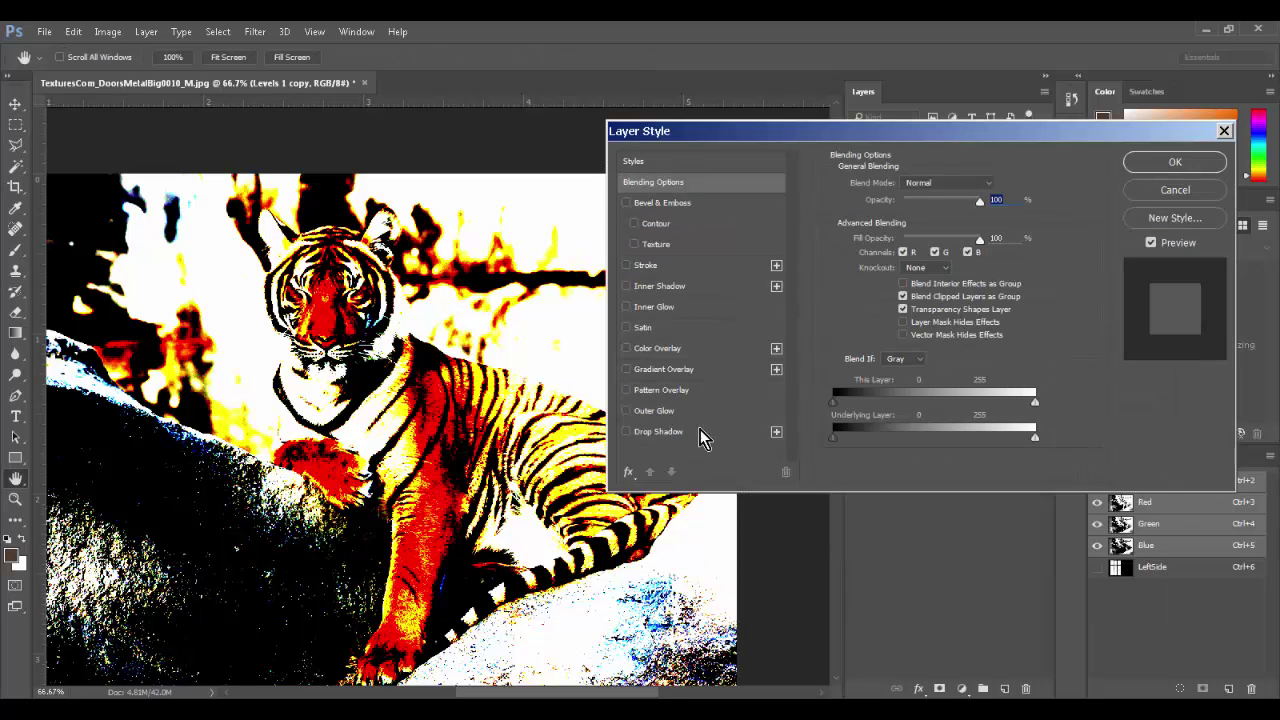
left_click_drag(830, 404, 858, 402)
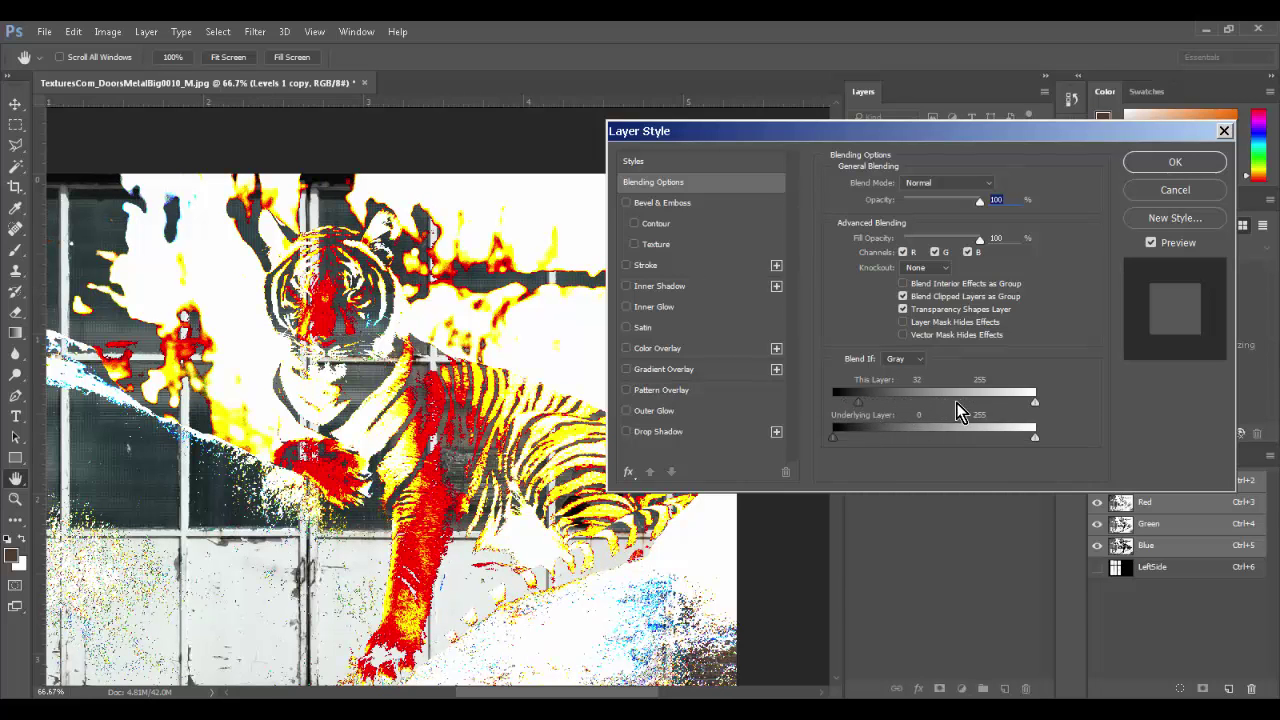
mouse_move(1033, 404)
left_mouse_down()
mouse_move(1016, 406)
mouse_move(1034, 405)
left_mouse_up()
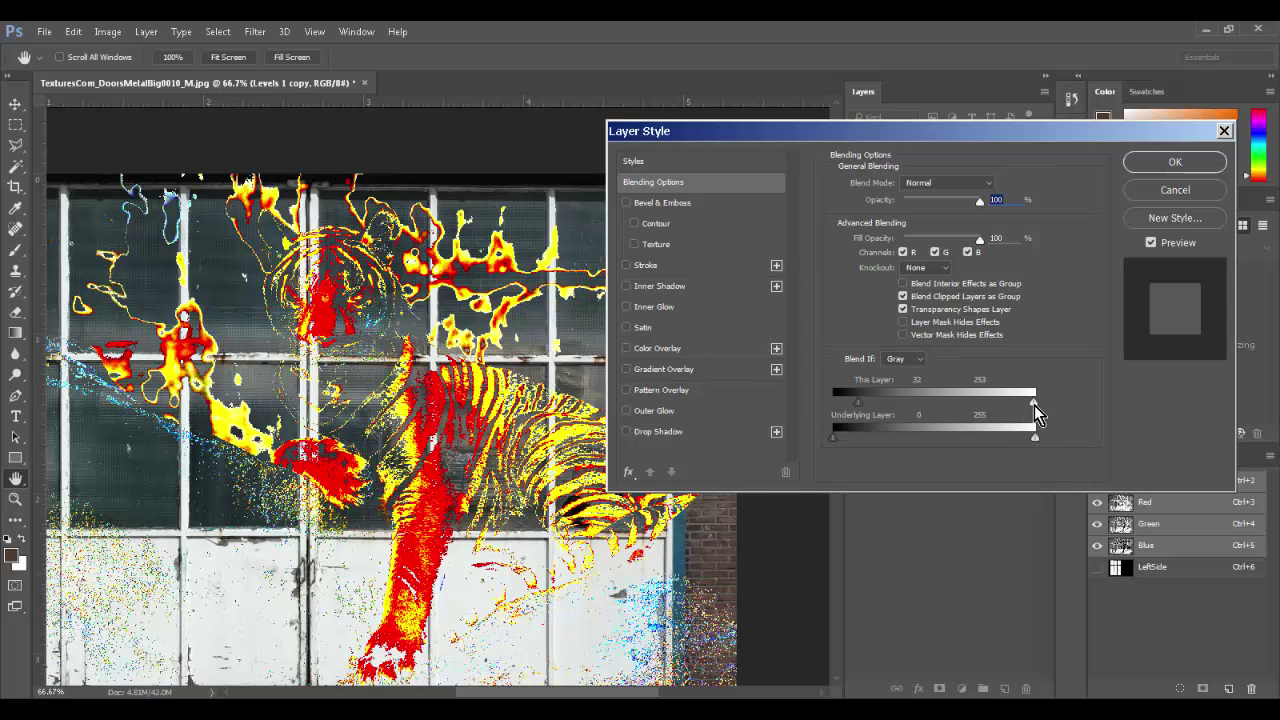
left_click(1163, 163)
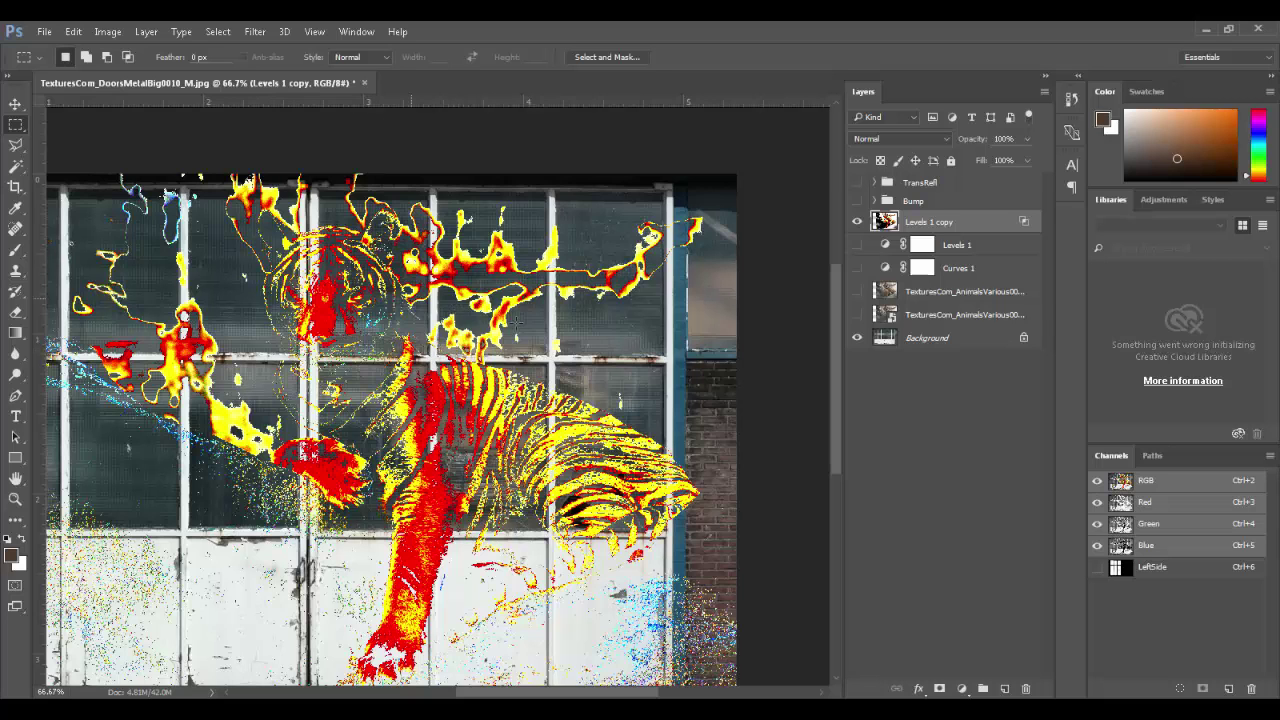
- Colorize the merged tiger layer green using Hue/Saturation with hue 96, saturation 21 and lightness +2
left_click(106, 31)
mouse_move(164, 84)
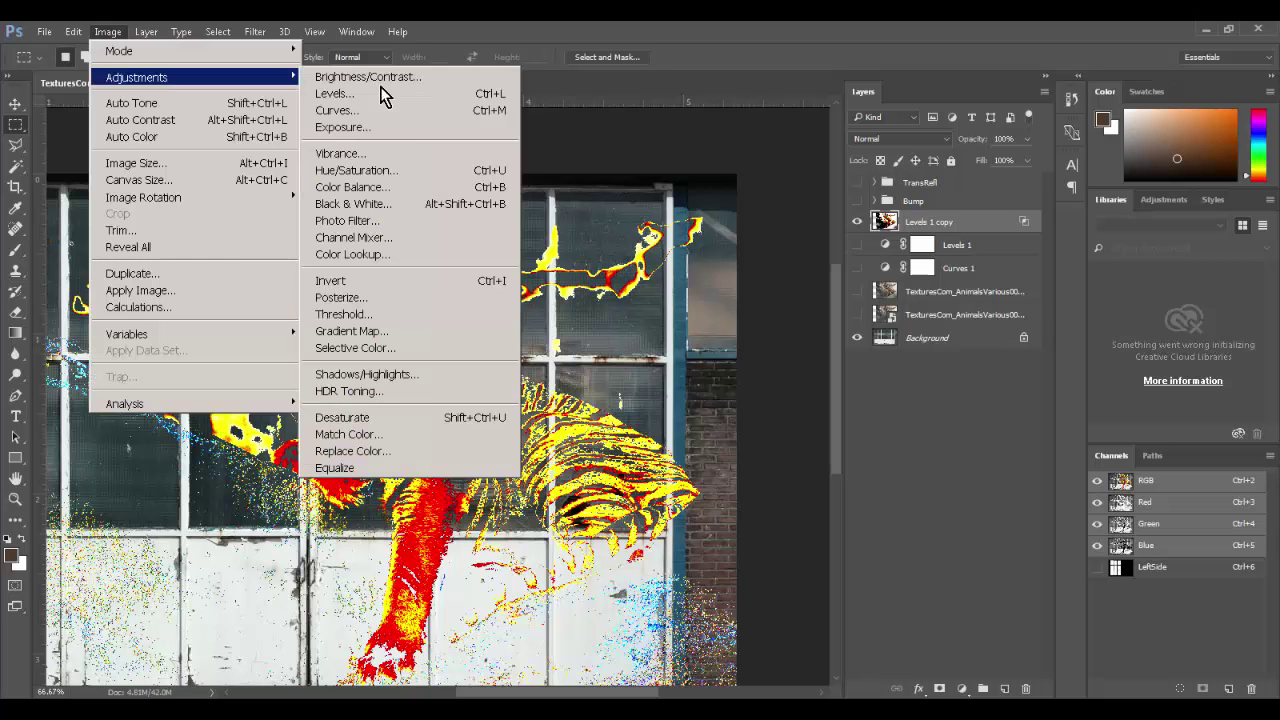
left_click(440, 180)
left_click_drag(590, 316, 422, 320)
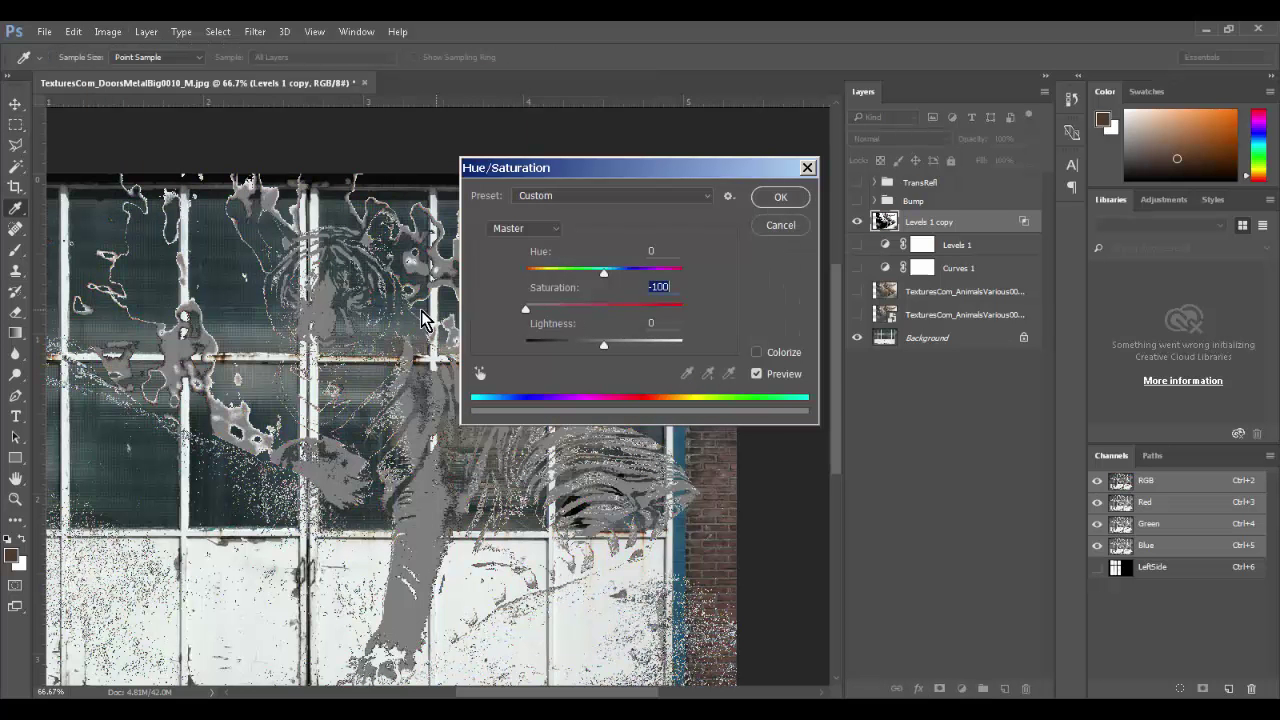
left_click(757, 352)
left_click_drag(537, 272, 606, 351)
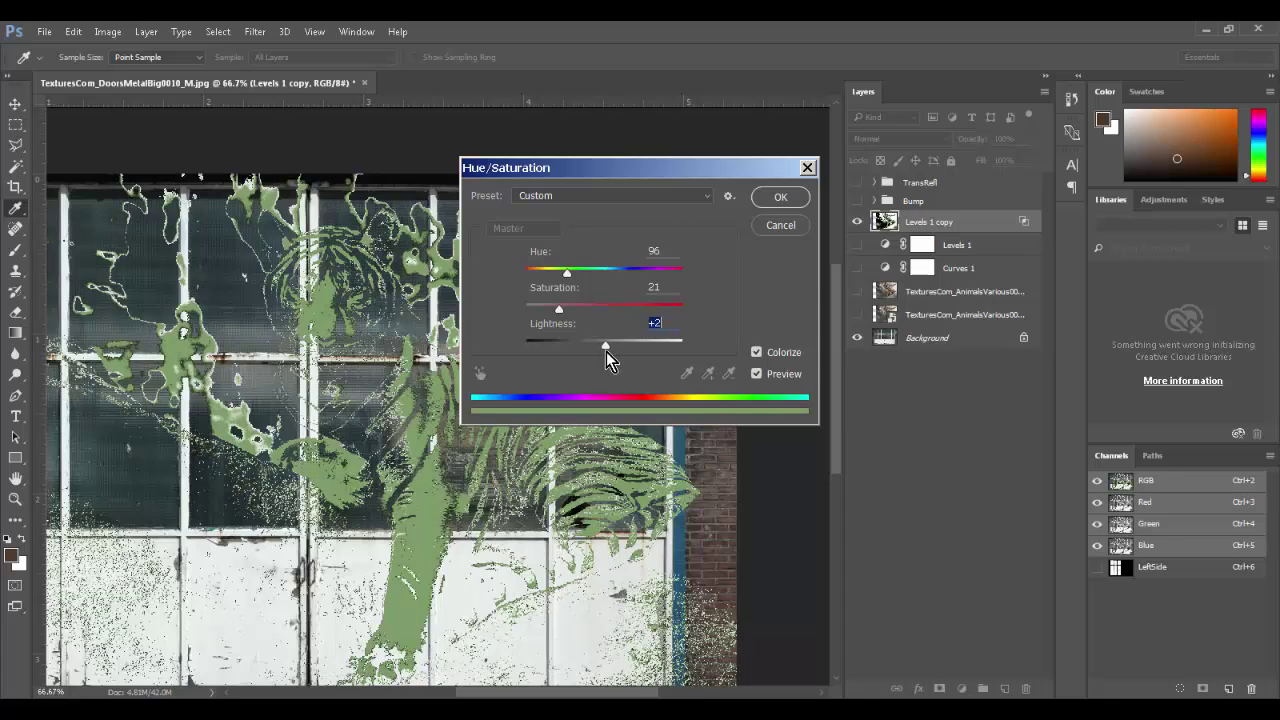
left_click(778, 198)
- Add a layer mask to the tiger layer and paint black over the lower doors with a soft 300 px brush
left_click_drag(547, 397, 634, 345)
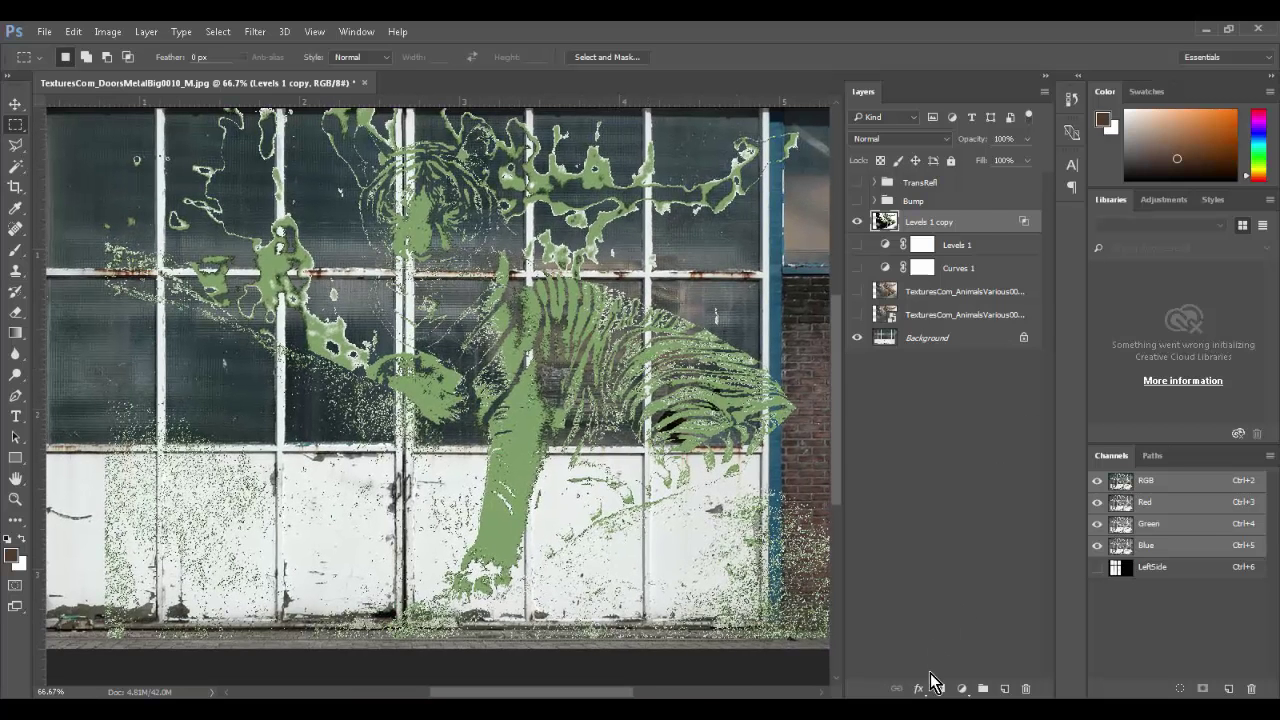
left_click(939, 688)
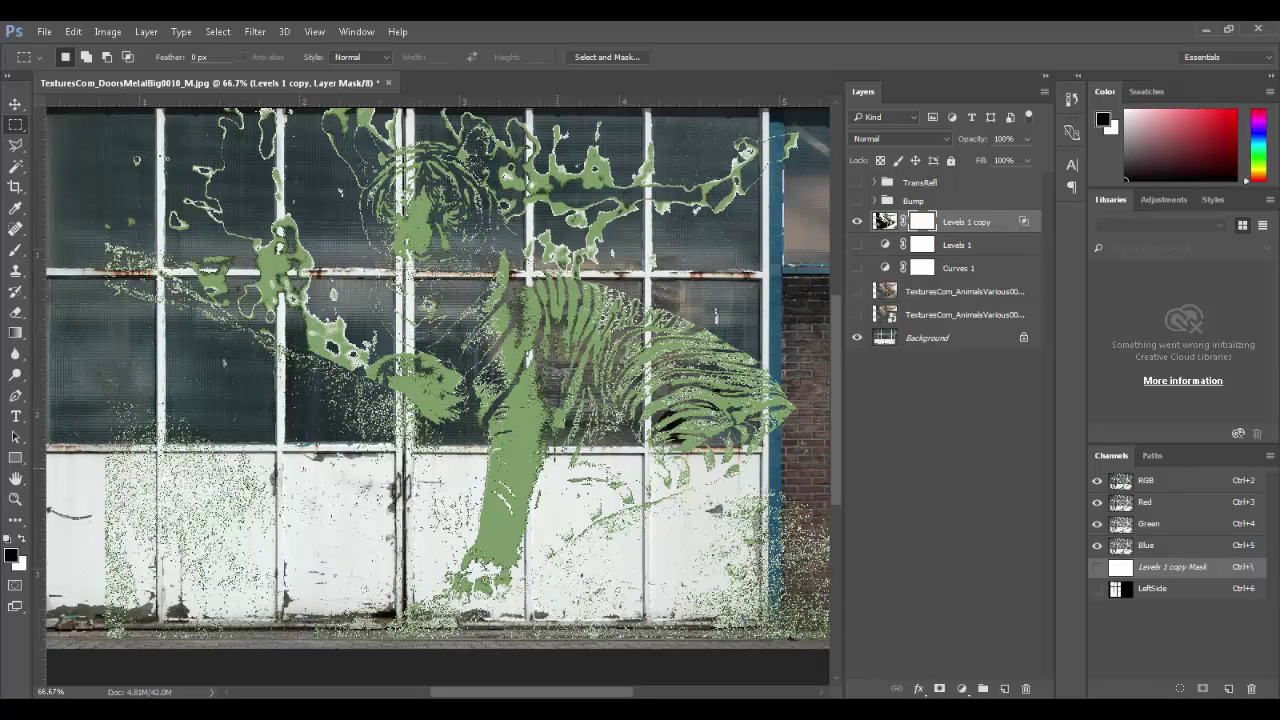
key("b")
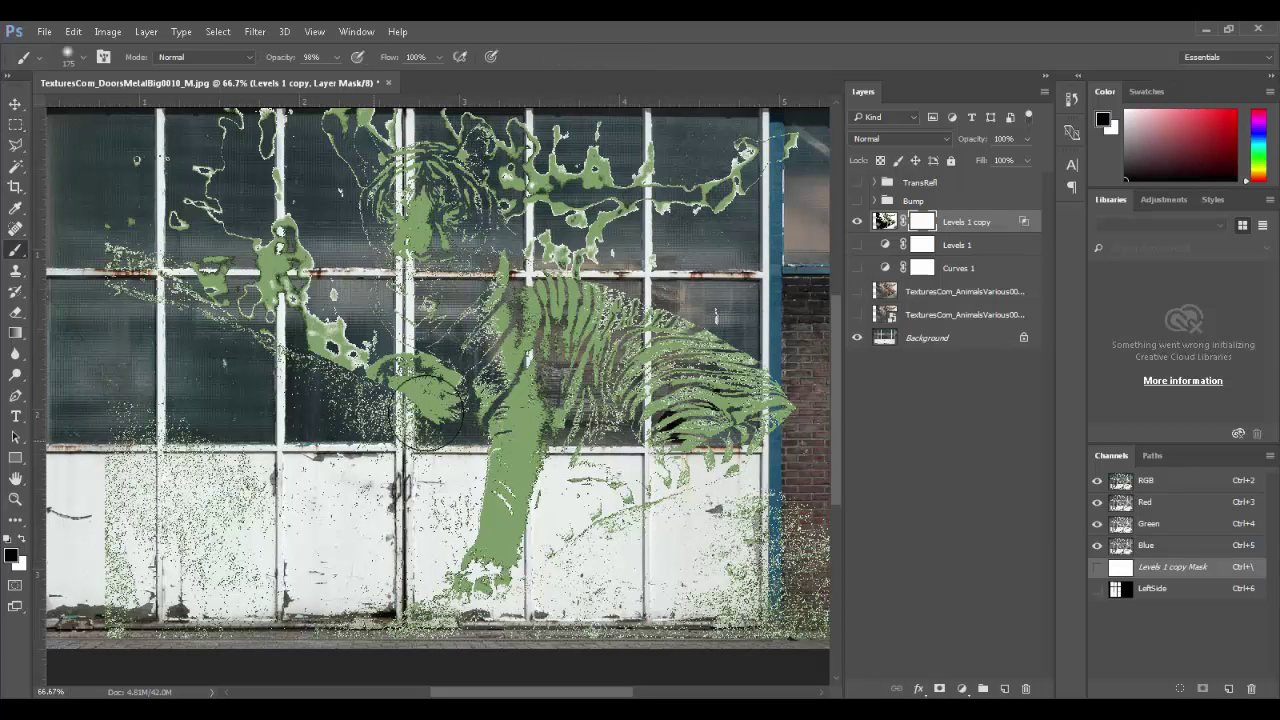
key("]")
mouse_move(806, 554)
left_mouse_down()
mouse_move(778, 508)
mouse_move(695, 558)
mouse_move(566, 600)
mouse_move(696, 560)
mouse_move(788, 554)
mouse_move(764, 634)
mouse_move(676, 628)
mouse_move(512, 652)
mouse_move(518, 634)
mouse_move(383, 667)
mouse_move(383, 689)
mouse_move(391, 506)
mouse_move(424, 519)
mouse_move(406, 500)
mouse_move(551, 476)
mouse_move(467, 545)
left_mouse_up()
- Harden the 300 px brush and mask out the rock and wall remnants around the tiger's head and body
right_click(467, 546)
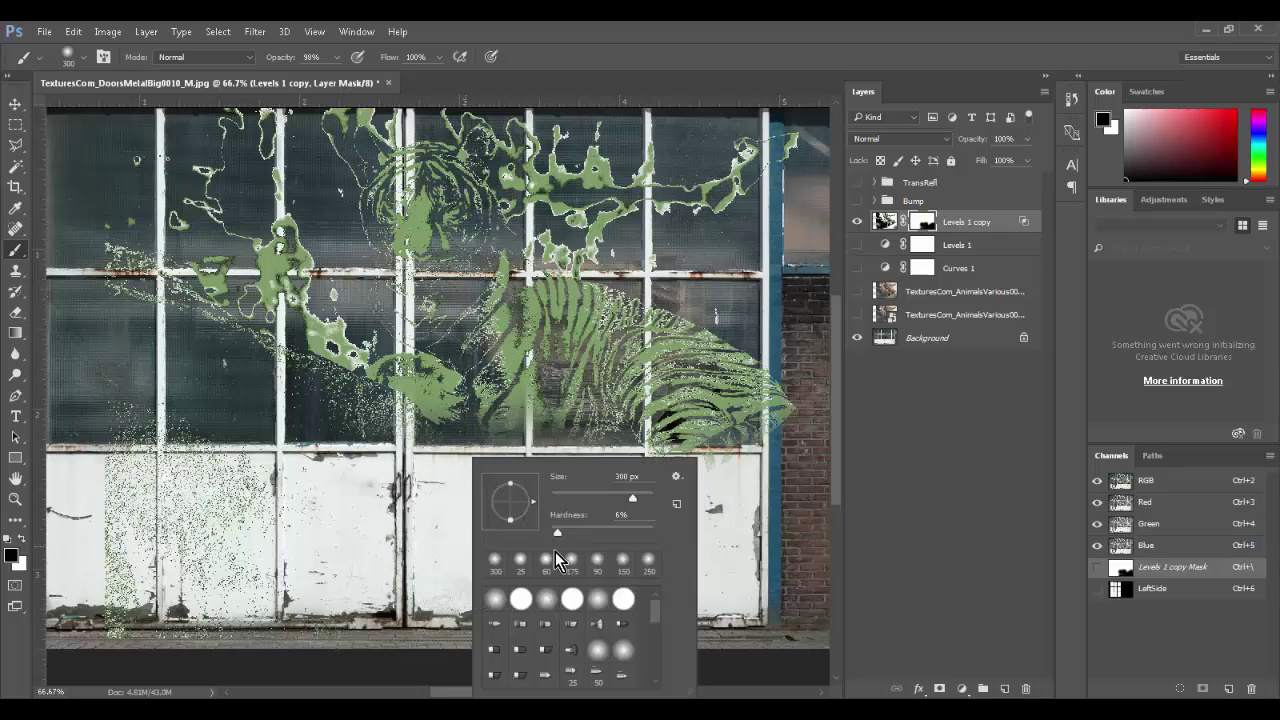
left_click(655, 530)
key("Return")
mouse_move(792, 414)
left_mouse_down()
mouse_move(749, 490)
mouse_move(778, 417)
mouse_move(732, 416)
left_mouse_up()
key("space")
mouse_move(787, 277)
left_mouse_down()
mouse_move(759, 381)
mouse_move(652, 245)
mouse_move(612, 245)
mouse_move(563, 263)
left_mouse_up()
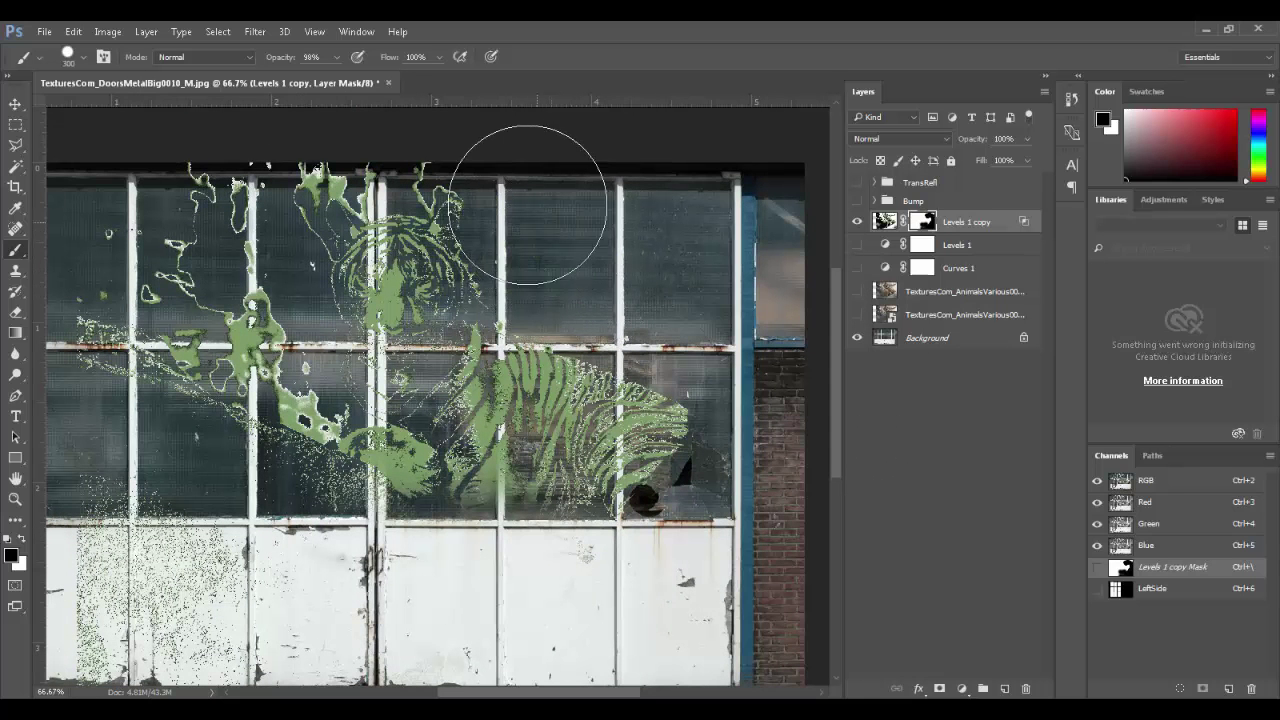
mouse_move(482, 161)
left_mouse_down()
mouse_move(343, 129)
mouse_move(300, 143)
mouse_move(343, 137)
mouse_move(250, 193)
mouse_move(137, 206)
mouse_move(273, 430)
mouse_move(214, 449)
mouse_move(300, 557)
mouse_move(355, 557)
mouse_move(380, 510)
mouse_move(367, 468)
mouse_move(521, 466)
left_mouse_up()
left_click_drag(322, 547, 408, 485)
mouse_move(89, 418)
left_mouse_down()
mouse_move(262, 588)
mouse_move(463, 610)
left_mouse_up()
left_click_drag(600, 369, 500, 574)
mouse_move(686, 368)
left_mouse_down()
mouse_move(454, 260)
mouse_move(766, 343)
mouse_move(716, 650)
left_mouse_up()
mouse_move(734, 526)
left_mouse_down()
mouse_move(760, 428)
mouse_move(754, 490)
left_mouse_up()
left_click_drag(404, 459, 670, 408)
left_click_drag(430, 322, 272, 364)
- Scale the tiger layer to about 44% and place it on the second white door panel from the right
key("ctrl+t")
key("ctrl+minus")
key("ctrl+minus")
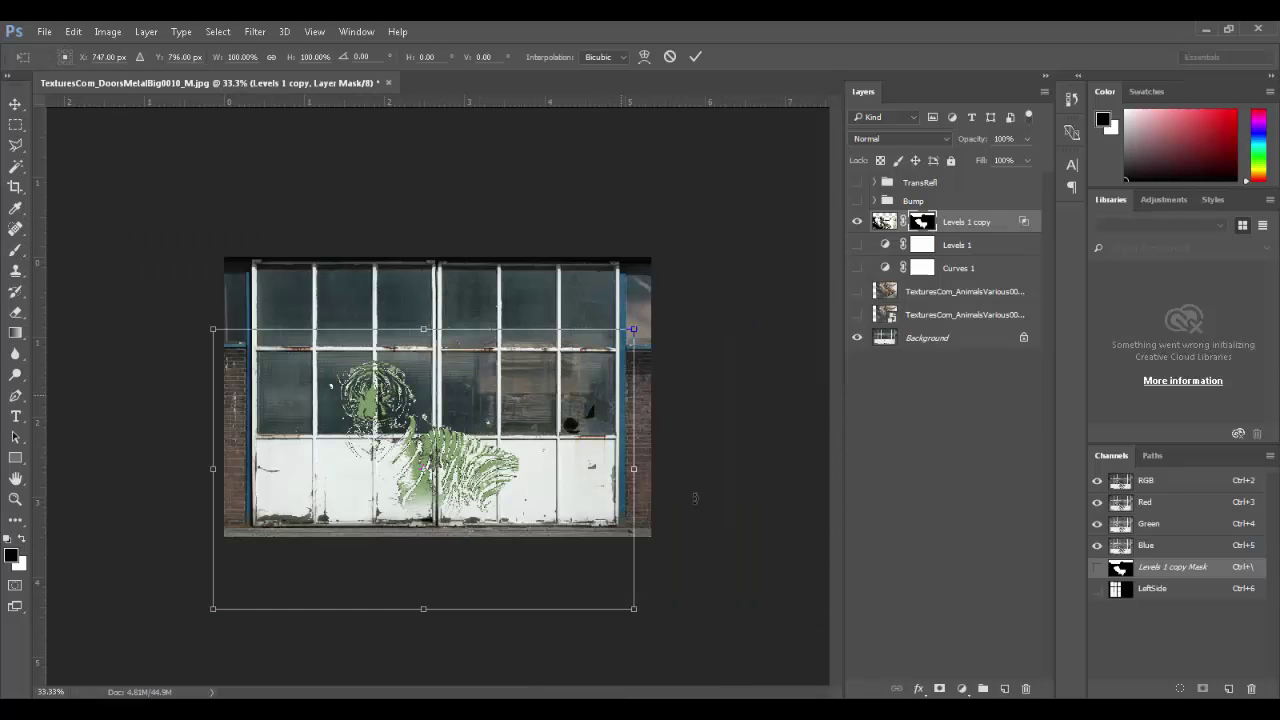
left_click_drag(606, 589, 552, 532)
left_click_drag(543, 480, 615, 493)
left_click_drag(641, 539, 642, 540)
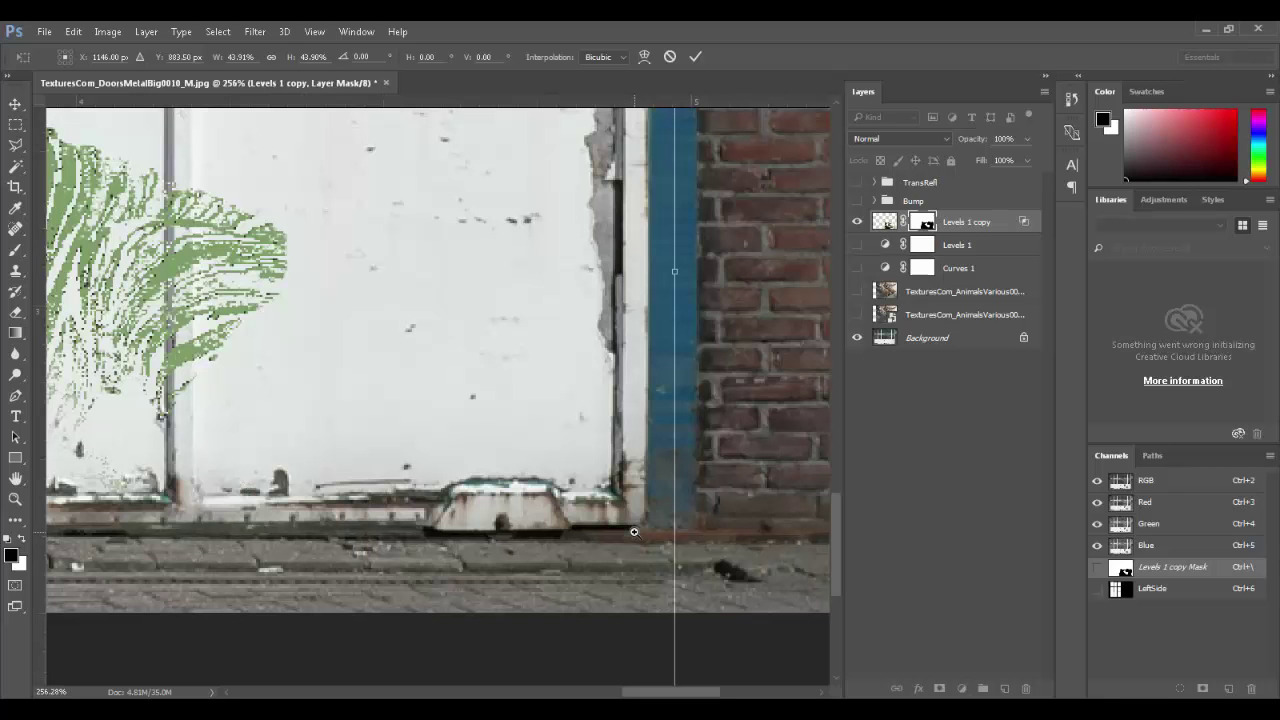
key("ctrl+minus")
key("ctrl+minus")
mouse_move(369, 380)
left_mouse_down()
mouse_move(554, 410)
mouse_move(495, 401)
mouse_move(515, 405)
left_mouse_up()
key("Return")
- Mask off the tiger's body past the panel's right edge and restore its lower front leg using a 100 px brush
key("b")
mouse_move(608, 326)
left_mouse_down()
mouse_move(631, 465)
mouse_move(652, 369)
mouse_move(636, 356)
mouse_move(631, 478)
mouse_move(644, 286)
mouse_move(630, 289)
mouse_move(633, 347)
left_mouse_up()
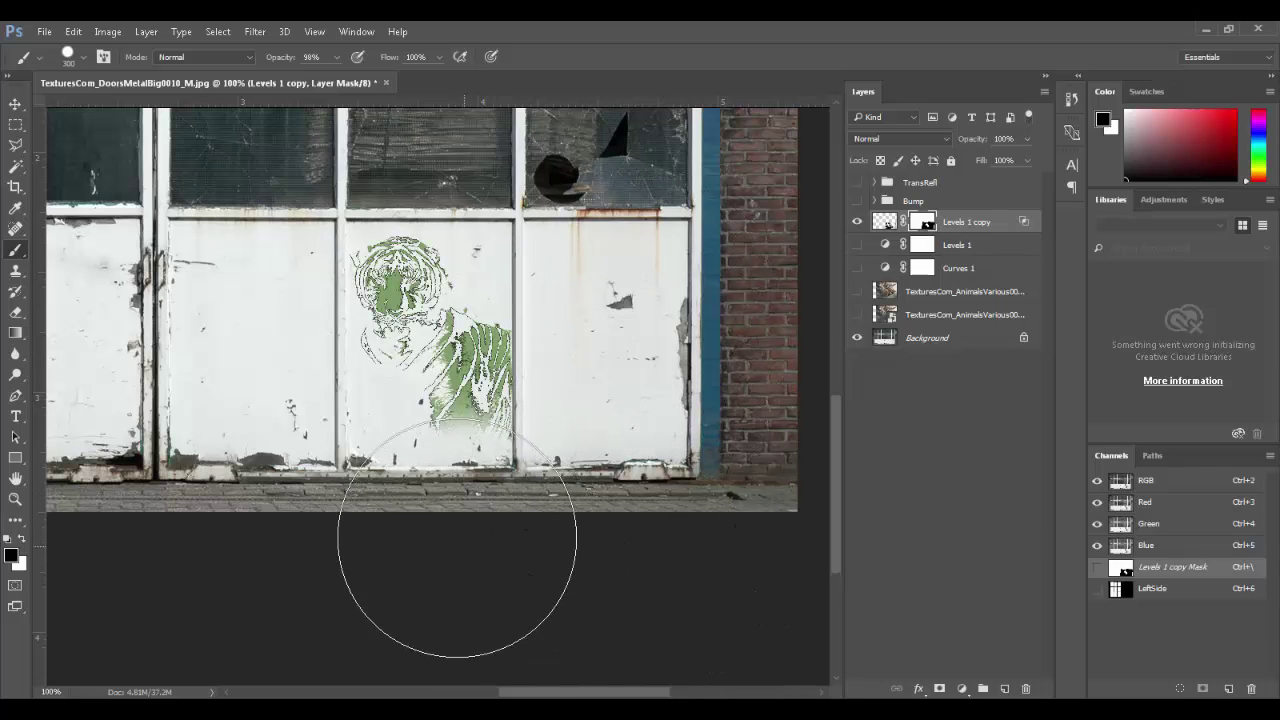
key("x")
key("bracketleft")
key("bracketleft")
key("bracketleft")
key("bracketleft")
key("bracketleft")
key("bracketleft")
mouse_move(466, 411)
left_mouse_down()
mouse_move(482, 424)
mouse_move(510, 418)
left_mouse_up()
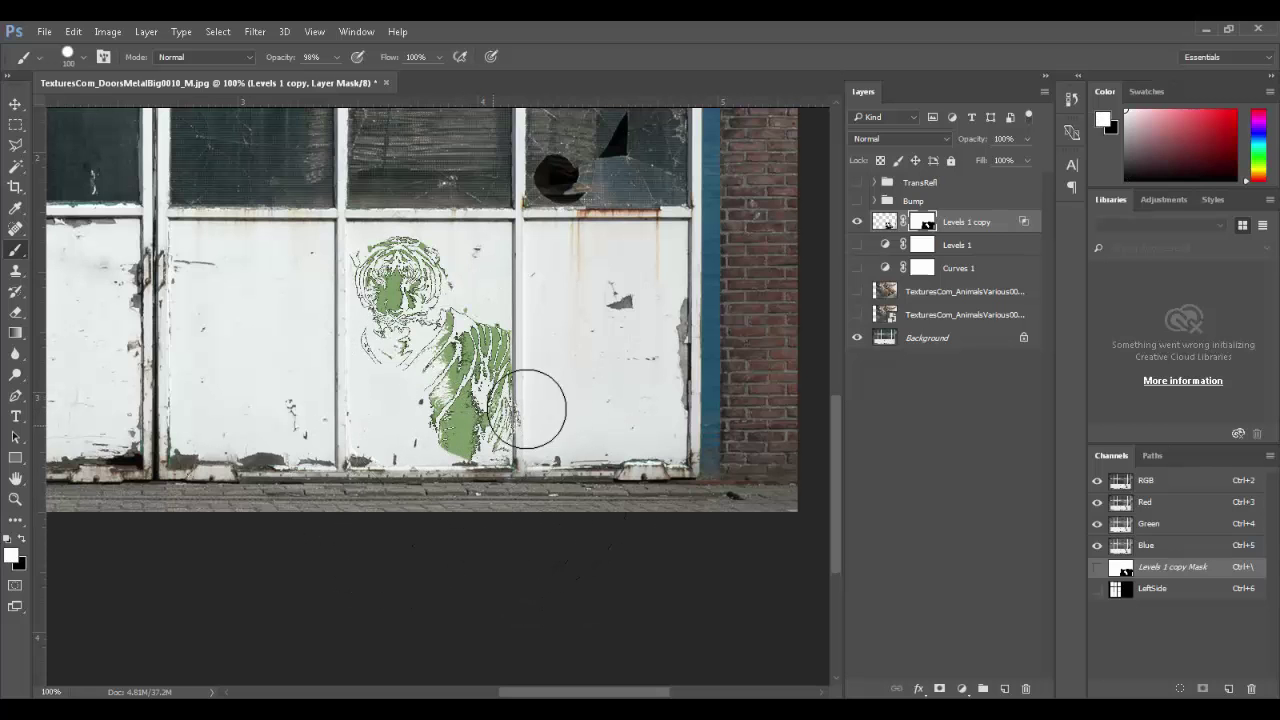
key("x")
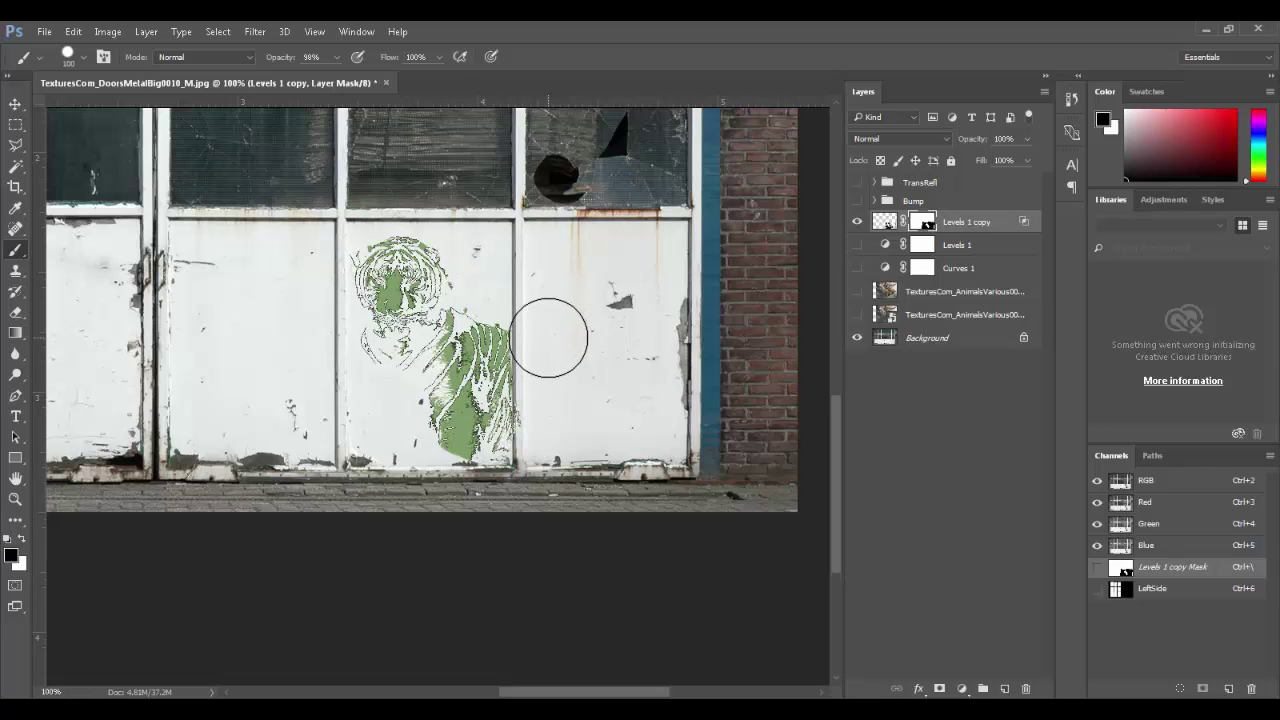
left_click_drag(551, 334, 584, 554)
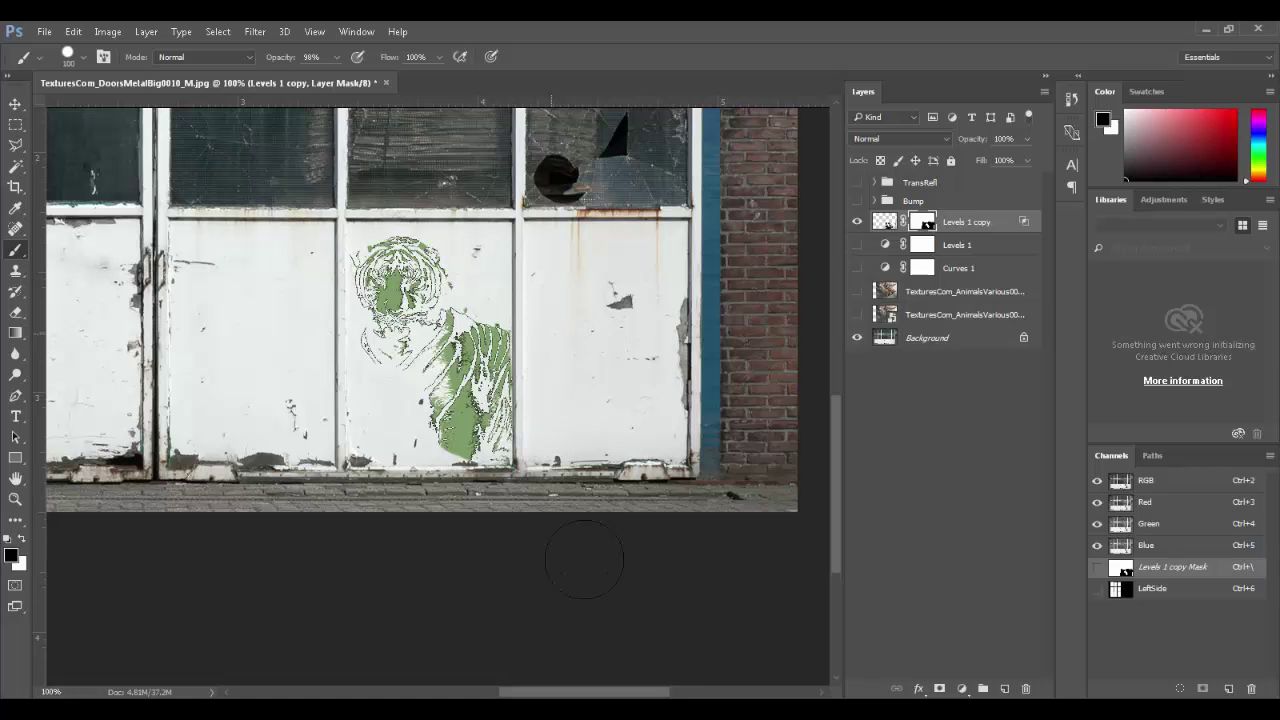
- Paint white on the tiger's mask to bring back its ears, chest and resting front paw
key("x")
mouse_move(418, 260)
left_mouse_down()
mouse_move(396, 236)
mouse_move(377, 262)
left_mouse_up()
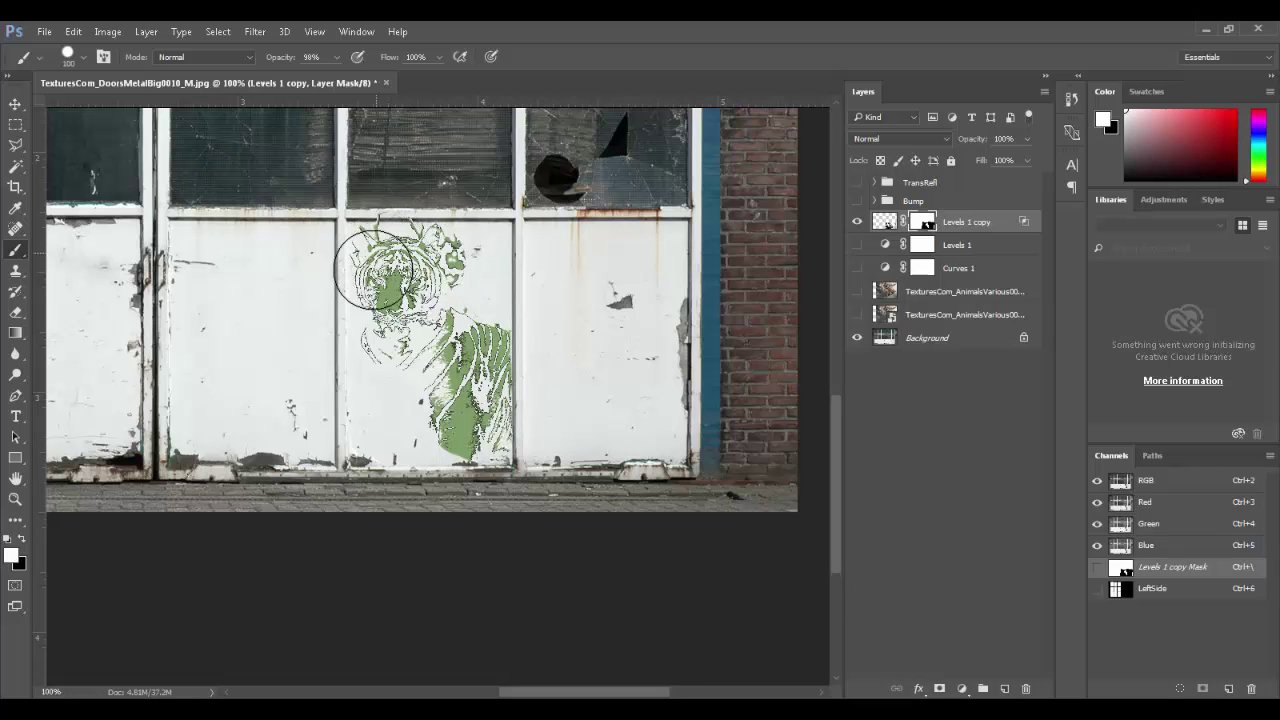
left_click_drag(385, 322, 495, 490)
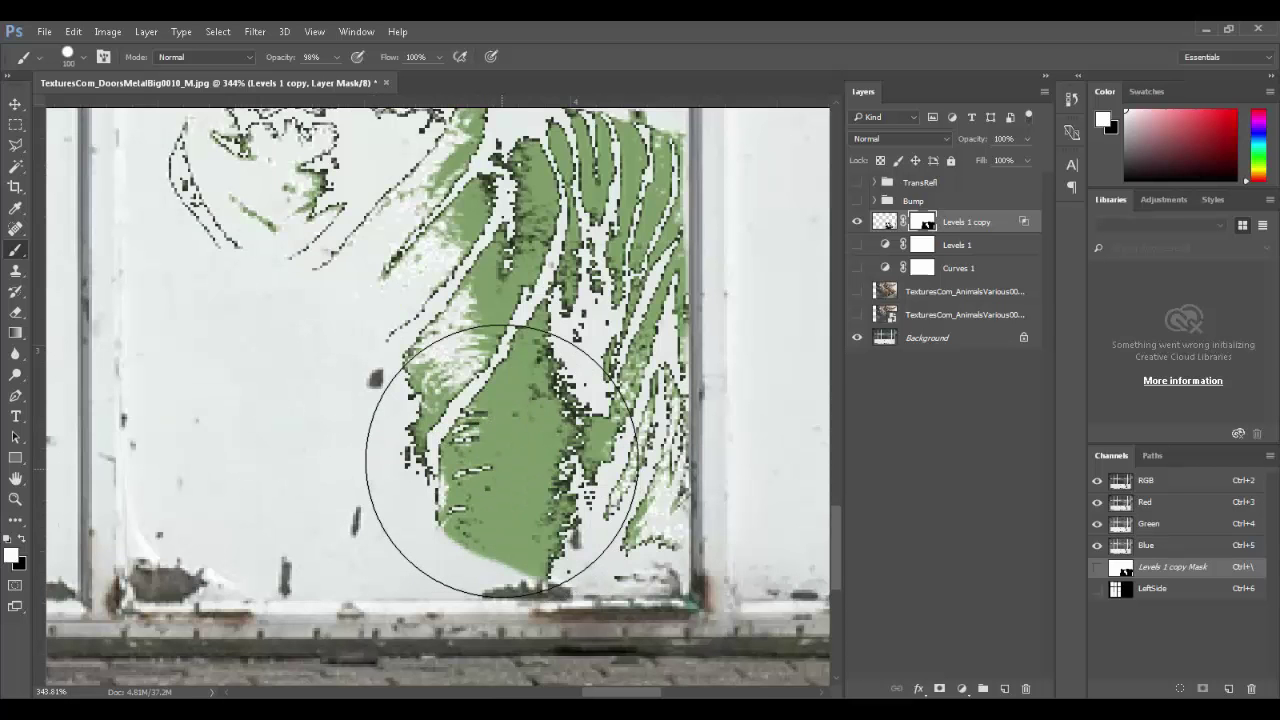
key("ctrl+minus")
key("ctrl+minus")
key("ctrl+minus")
mouse_move(407, 340)
left_mouse_down()
mouse_move(395, 408)
mouse_move(505, 425)
left_mouse_up()
key("x")
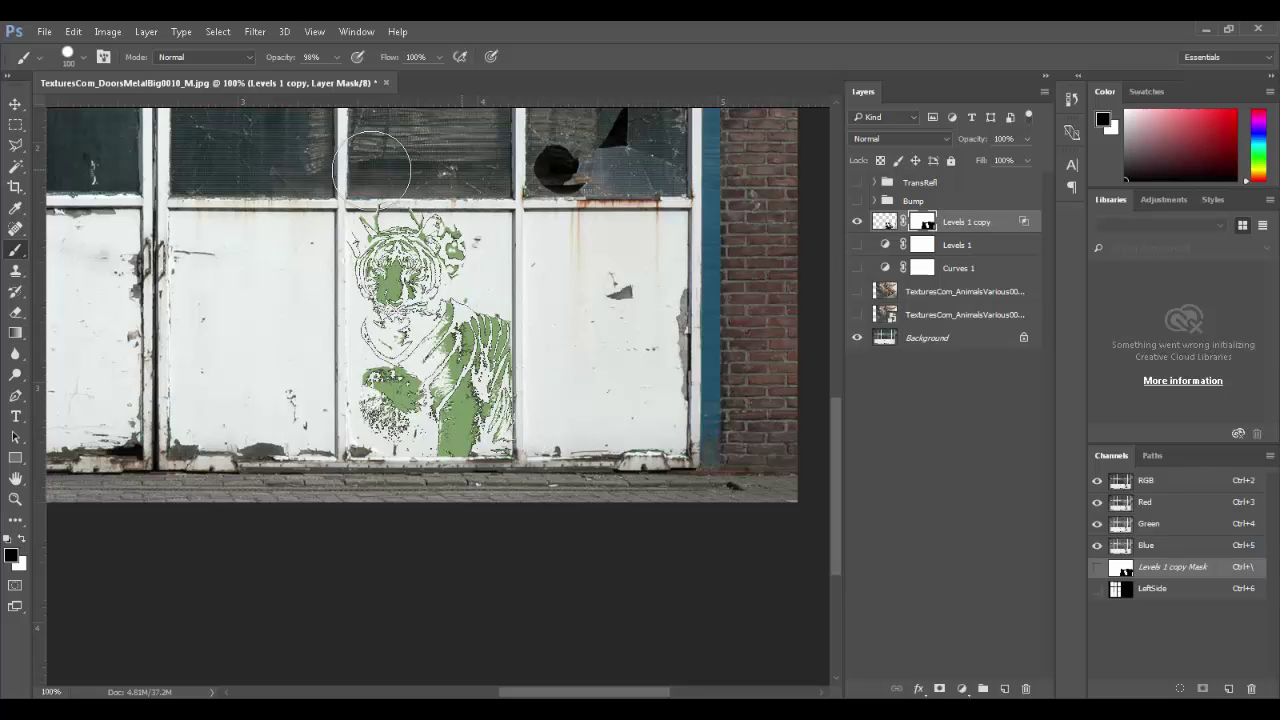
- Save a copy of the texture in Targa format as Window_Color, with alpha channels excluded
key("ctrl+minus")
key("ctrl+minus")
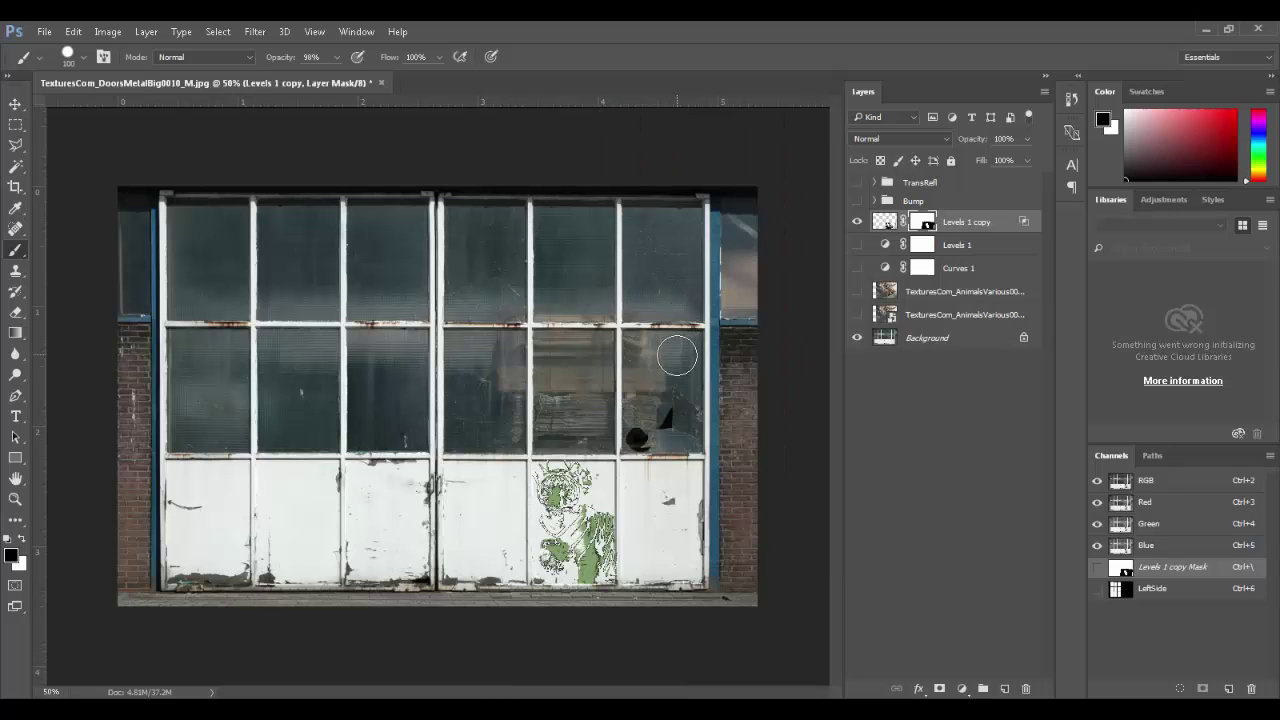
key("ctrl+shift+s")
left_click(518, 407)
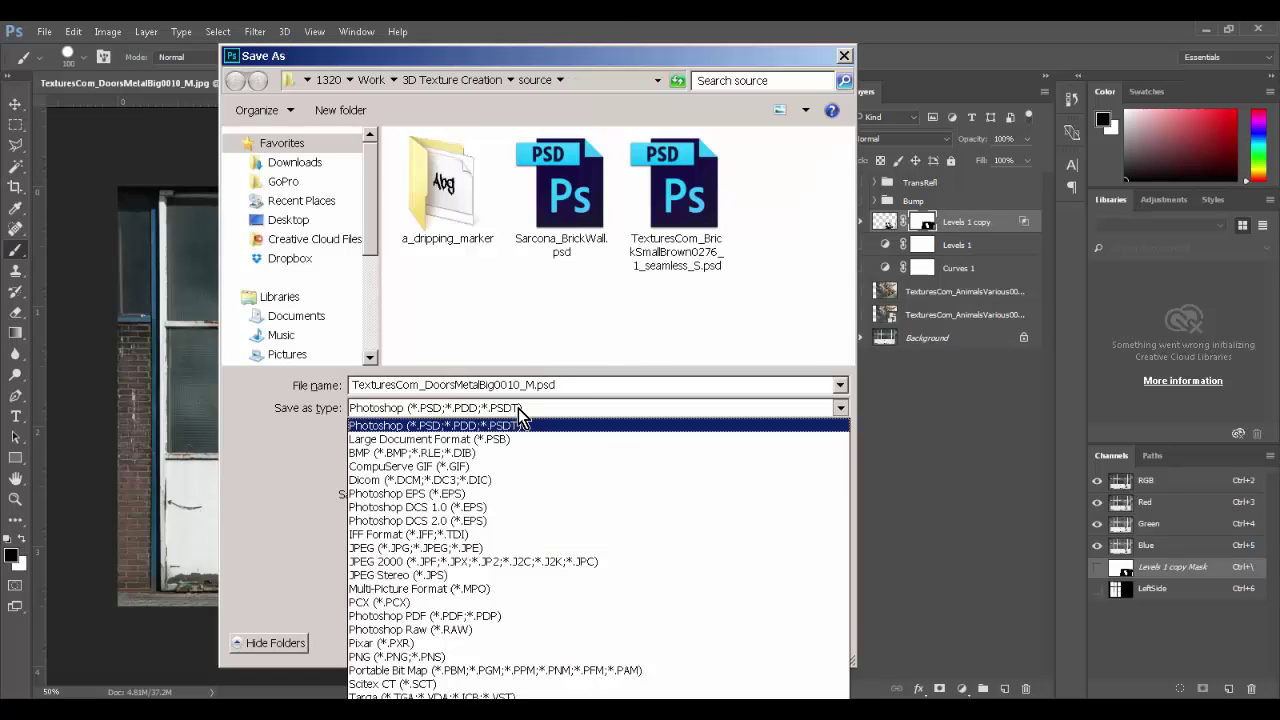
left_click(476, 694)
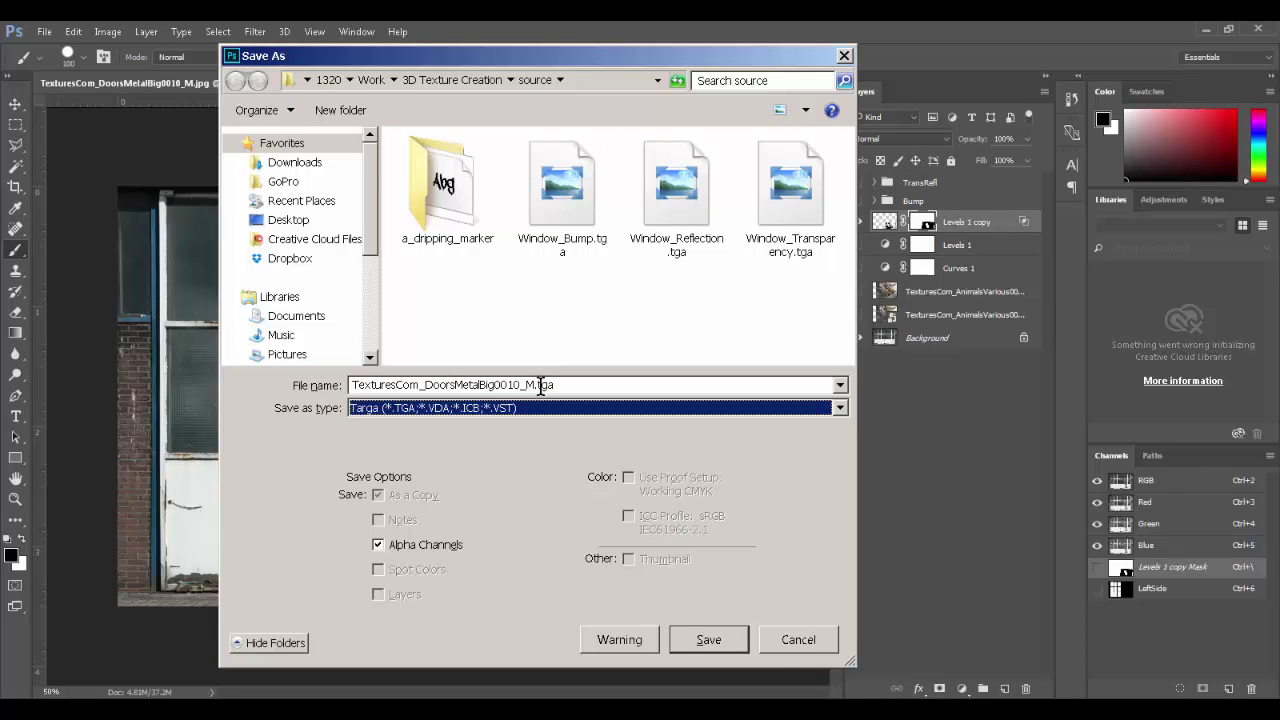
left_click(423, 546)
double_click(436, 385)
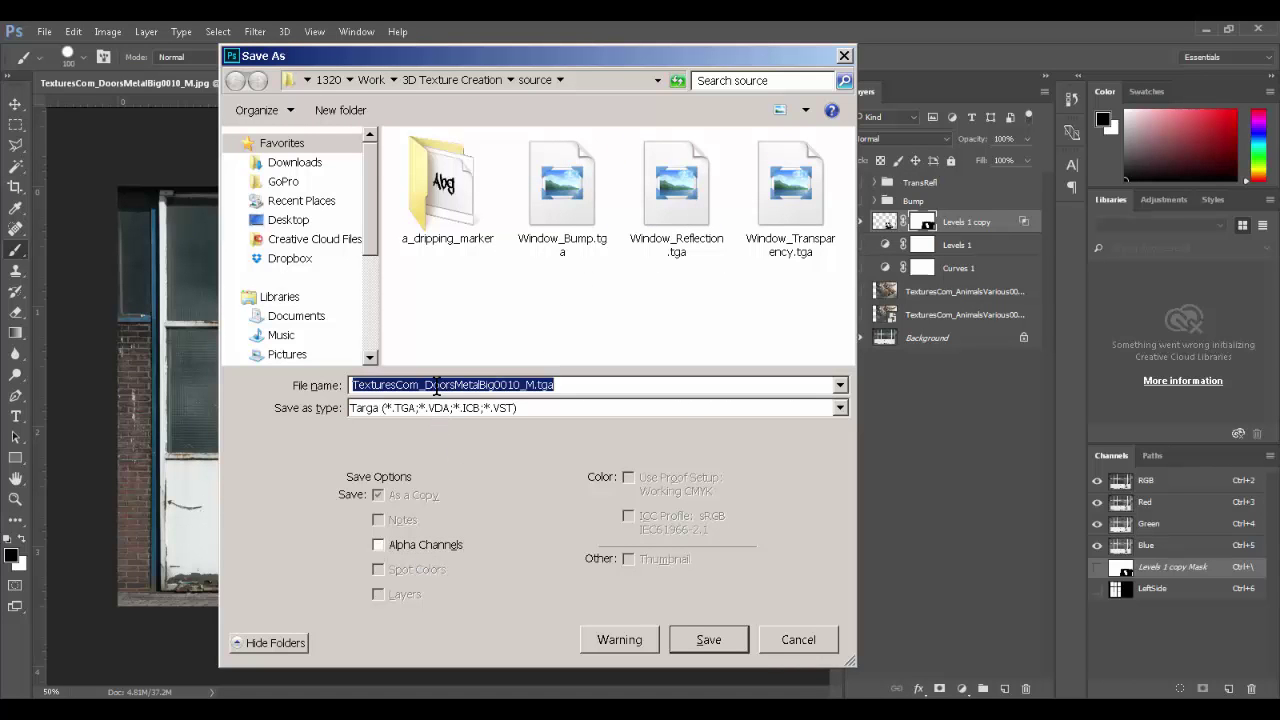
type("Window_Co")
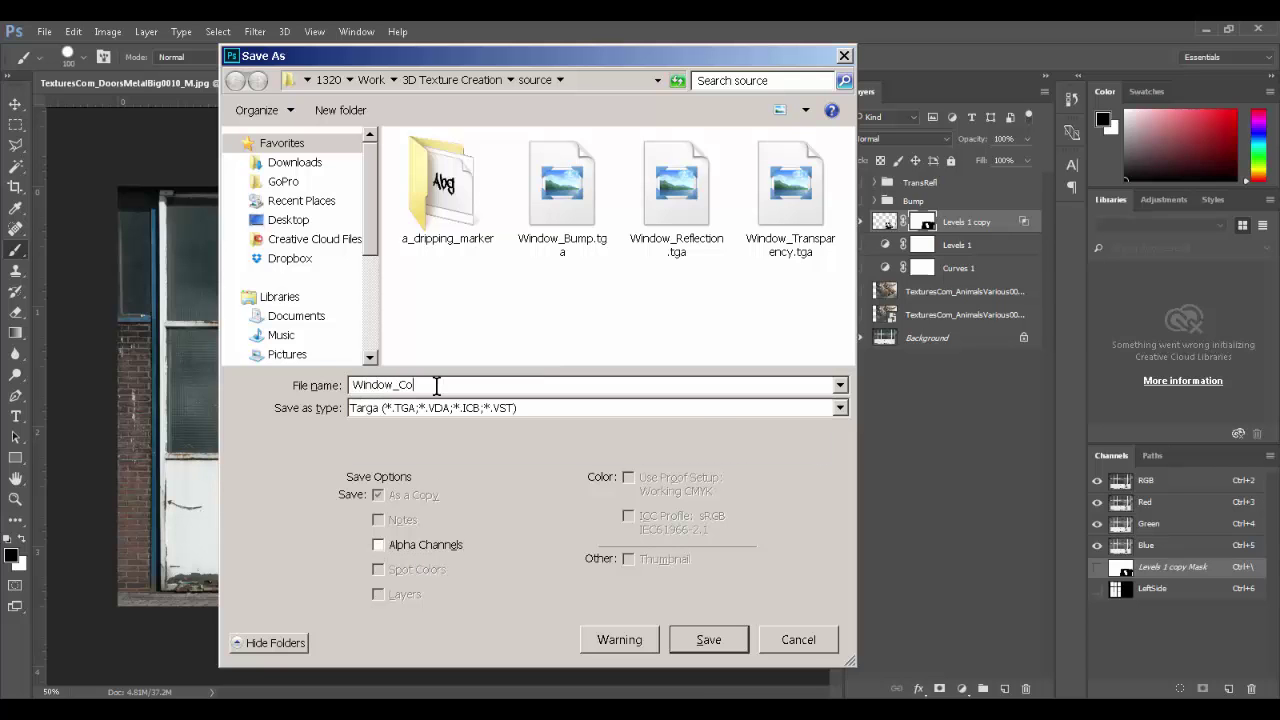
type("lor")
key("Return")
key("Return")
- Save the layered document in Photoshop format, named with the author's surname followed by _Window
key("ctrl+shift+s")
type("Window")
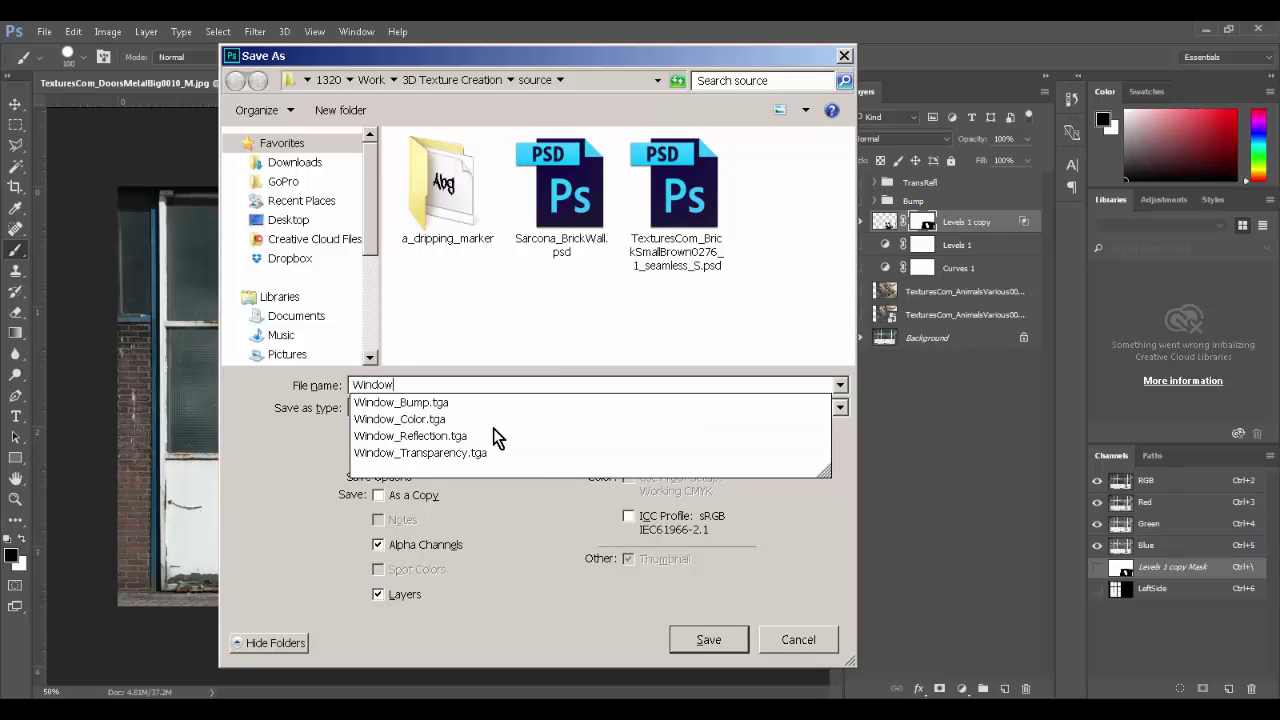
key("ctrl+a")
type("Sarco")
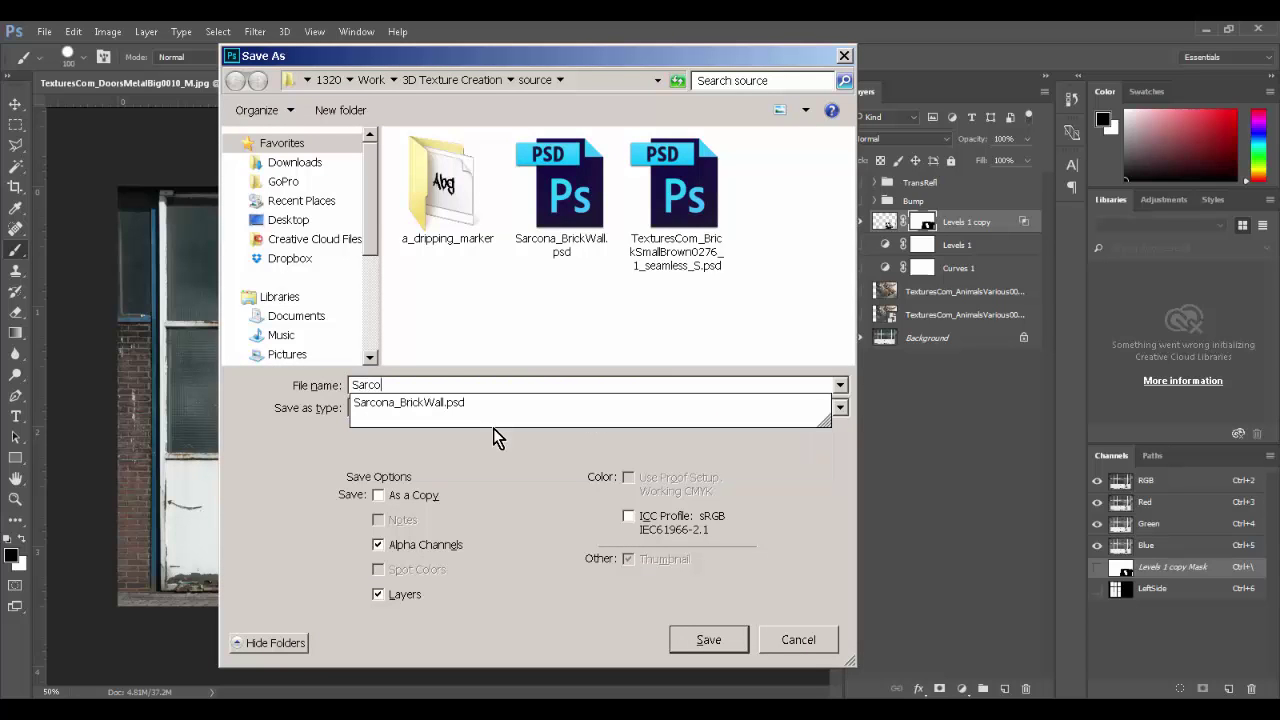
type("na_Windows")
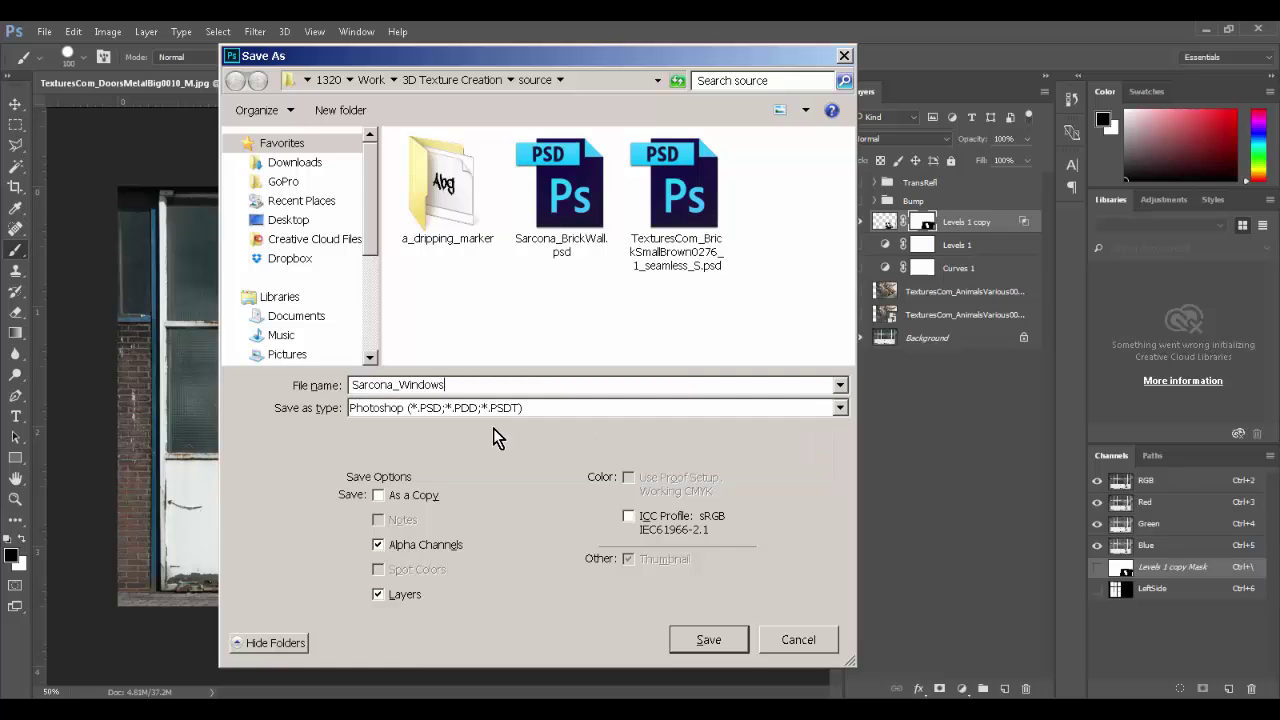
key("Return")
key("Return")
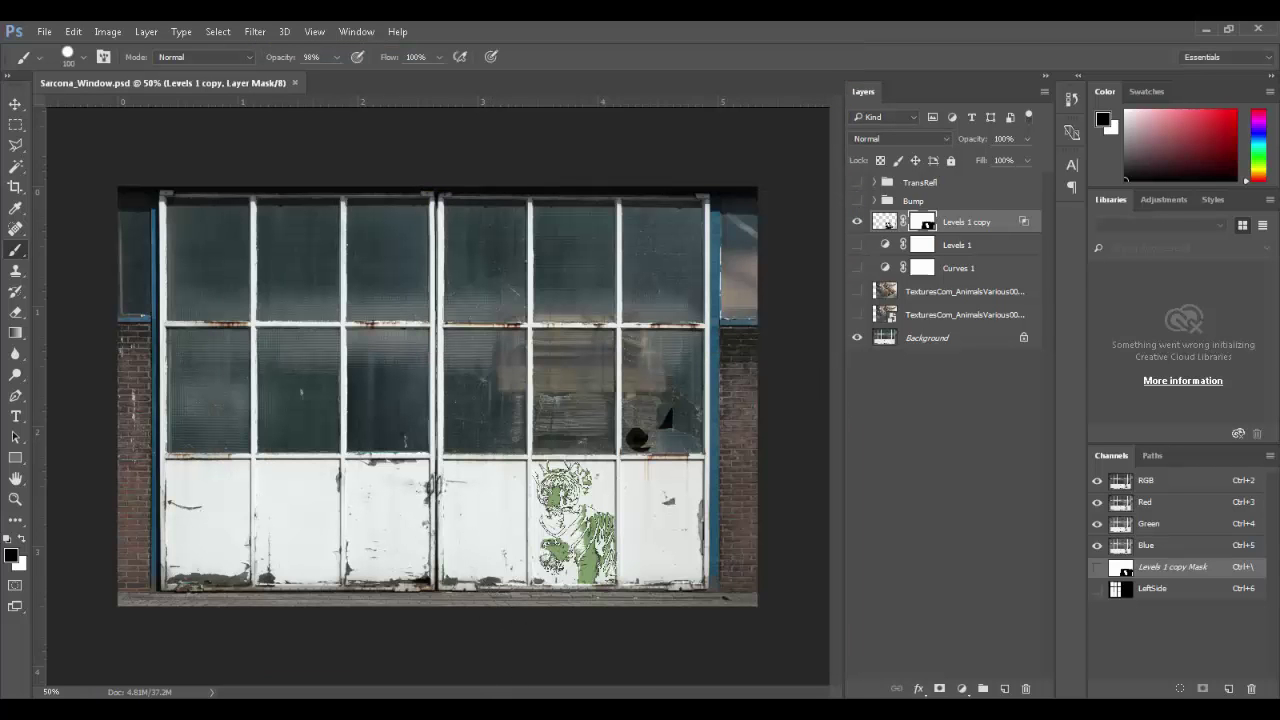
- Switch to Maya, close the render window and examine the textured door plane in the perspective view
mouse_move(371, 712)
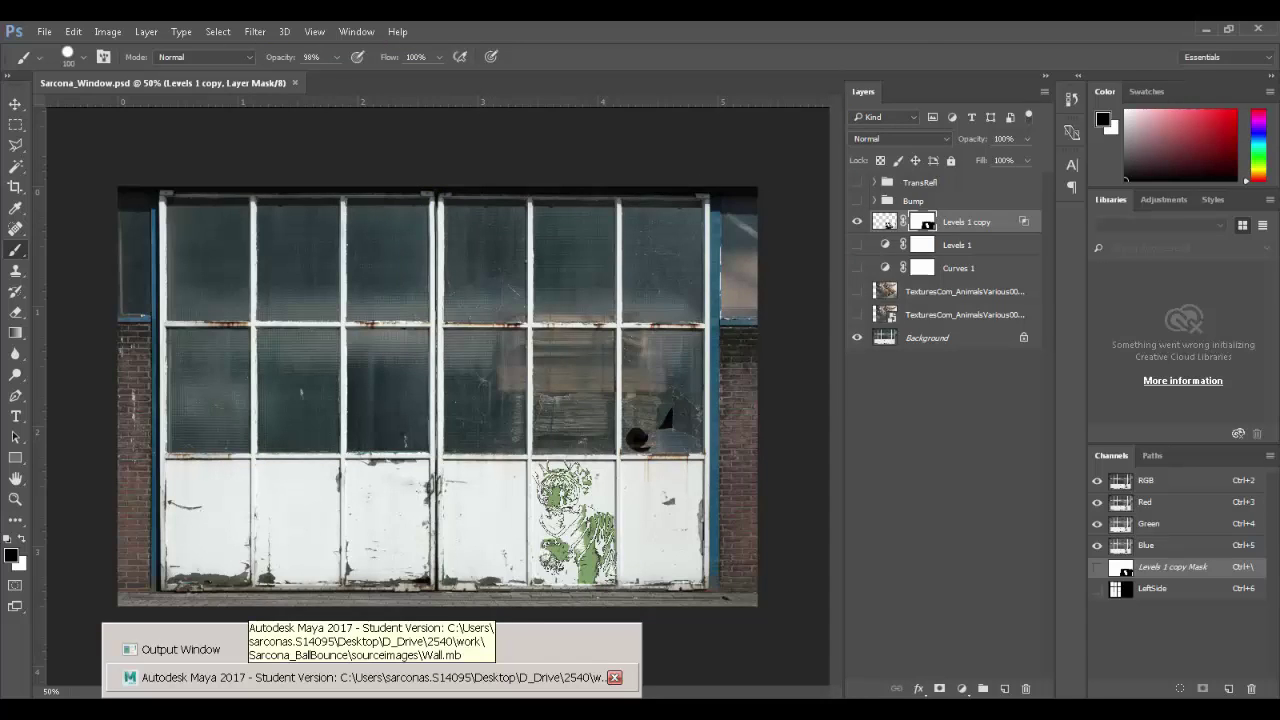
left_click(370, 677)
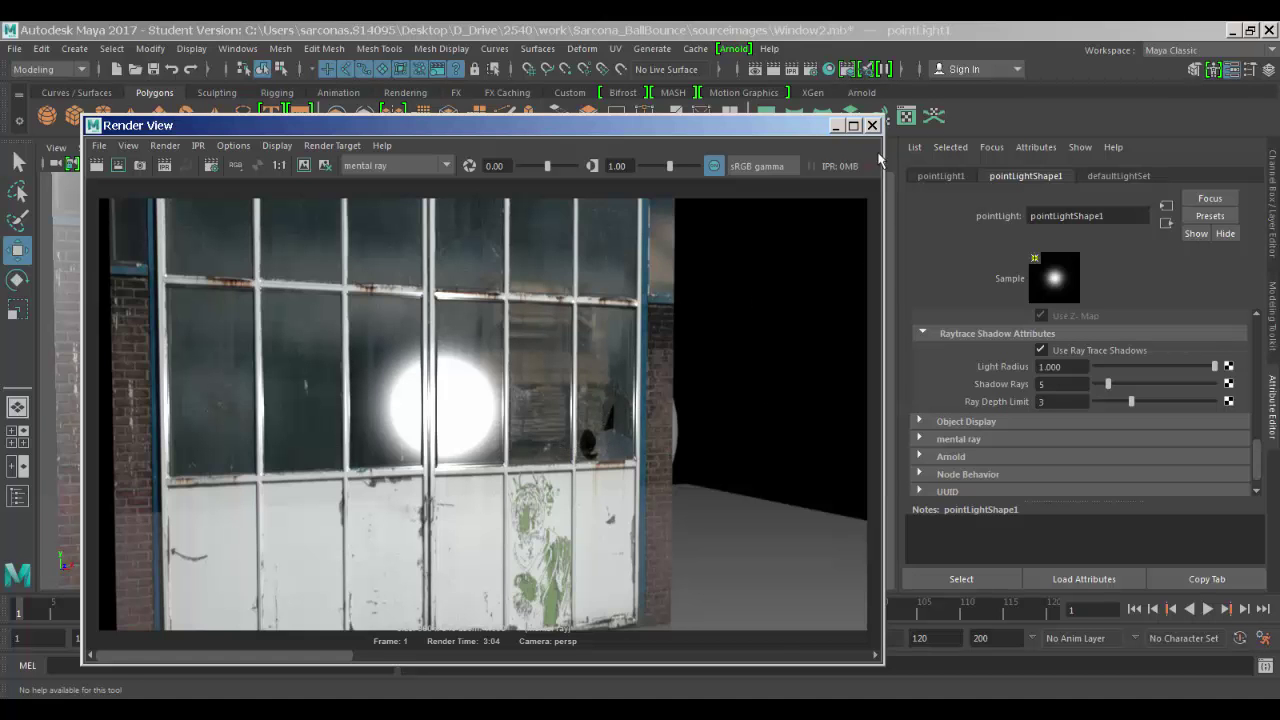
left_click(873, 126)
left_click_drag(606, 356, 705, 407)
scroll(651, 371, "up", 6)
left_click(712, 349)
left_click_drag(520, 383, 650, 365)
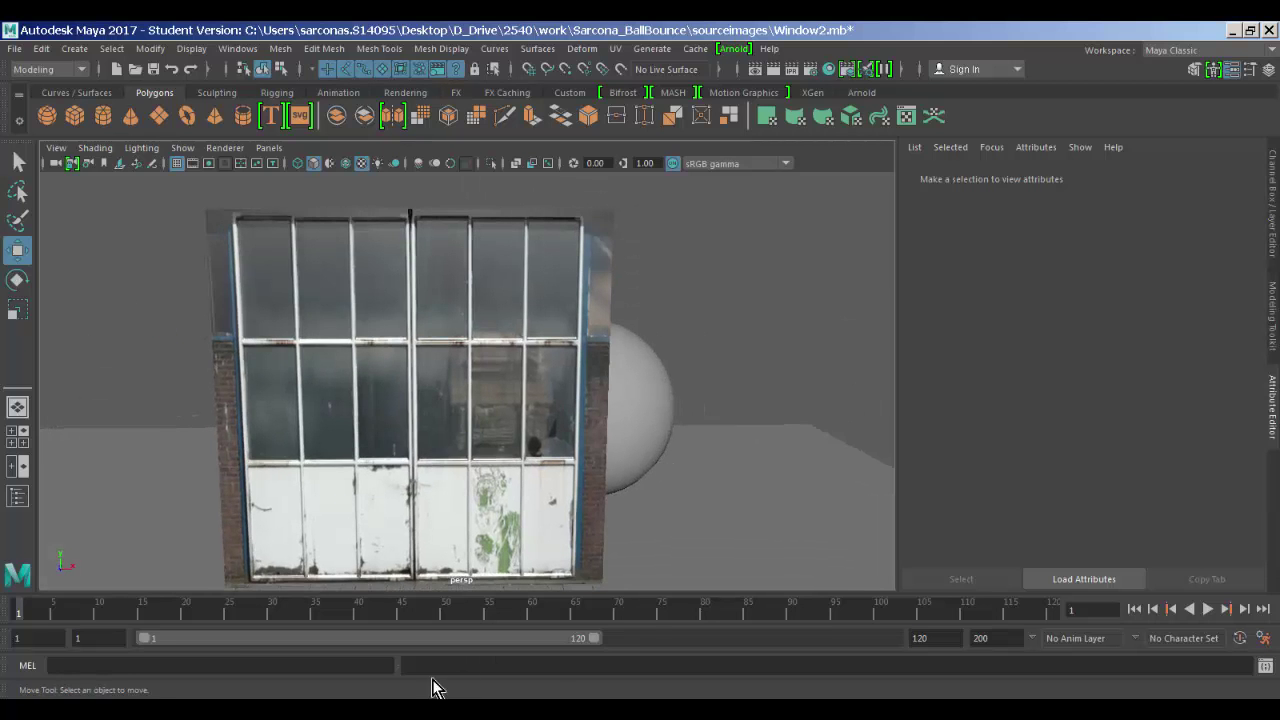
- Return to Photoshop and close the Window_Transparency, Window_Reflection, Window_Color and Window_Bump Targa documents
left_click(372, 697)
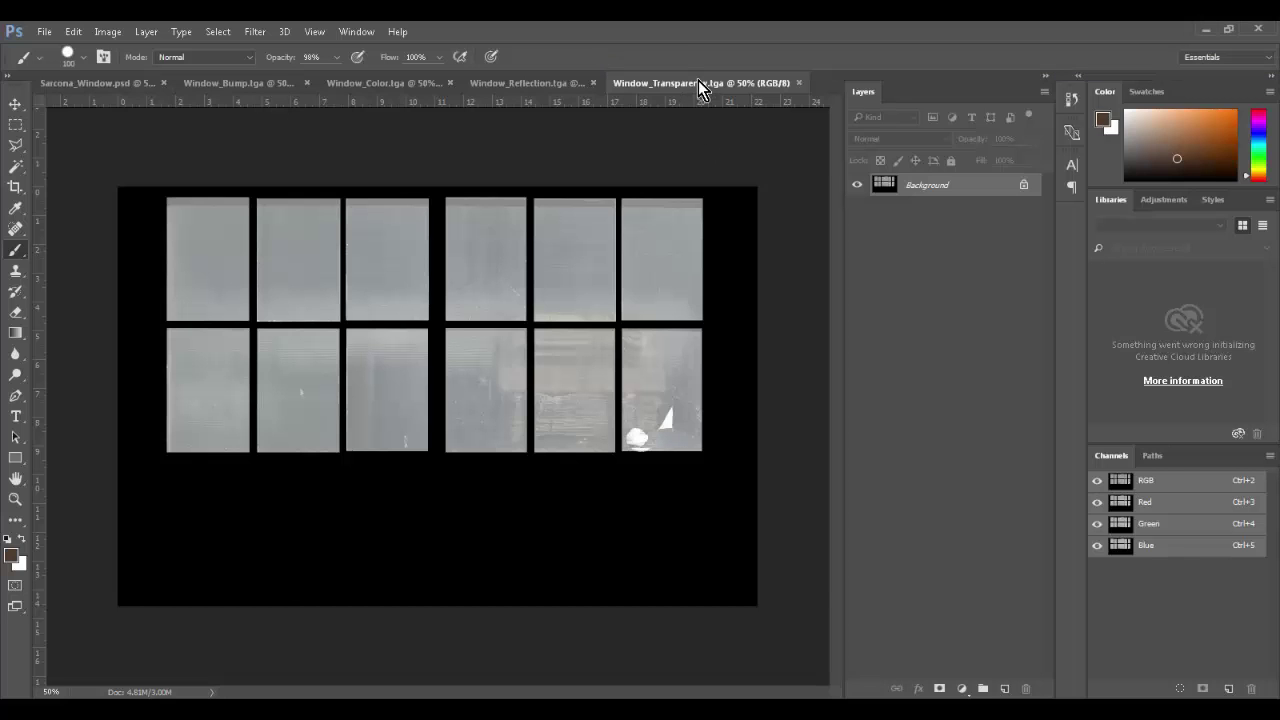
key("ctrl+w")
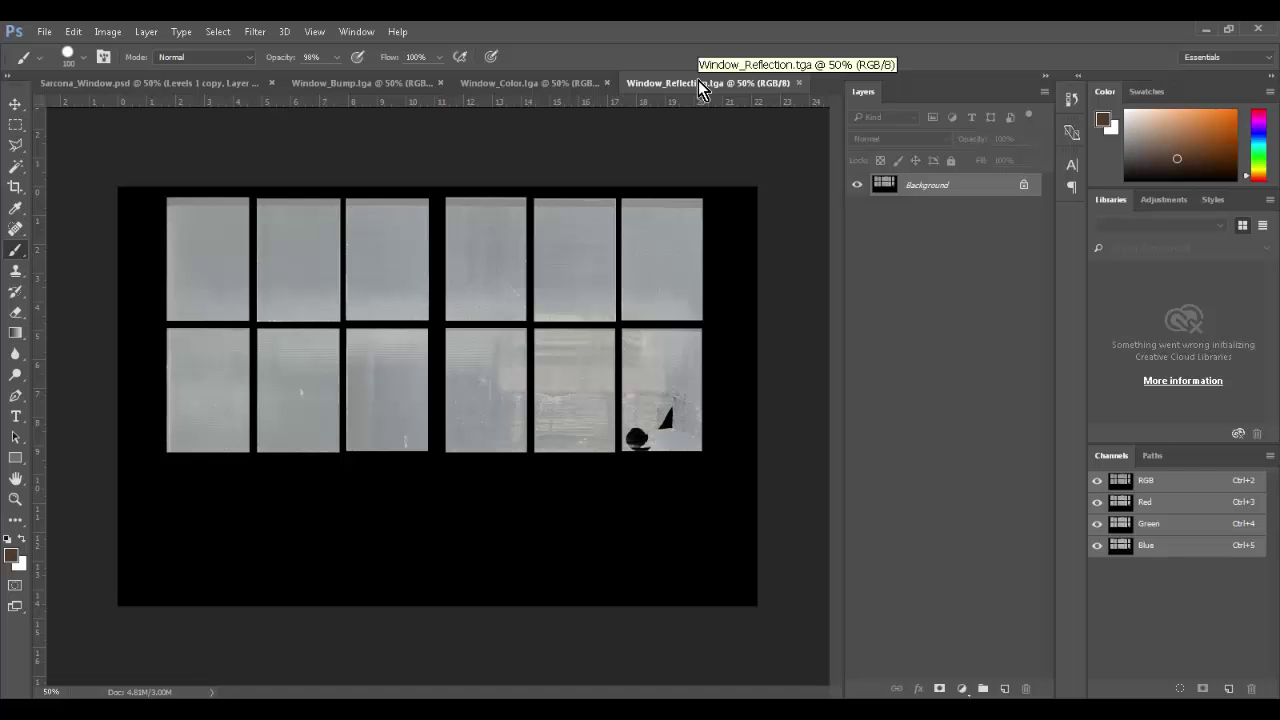
key("ctrl+w")
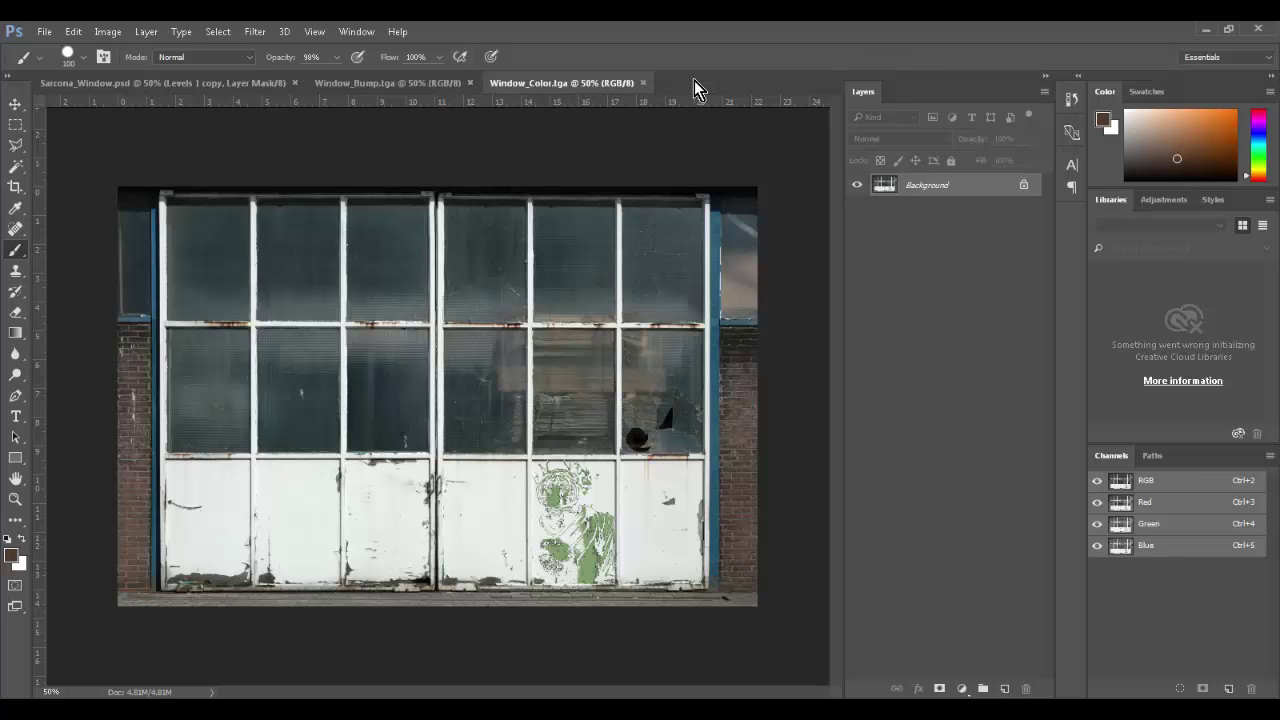
key("ctrl+w")
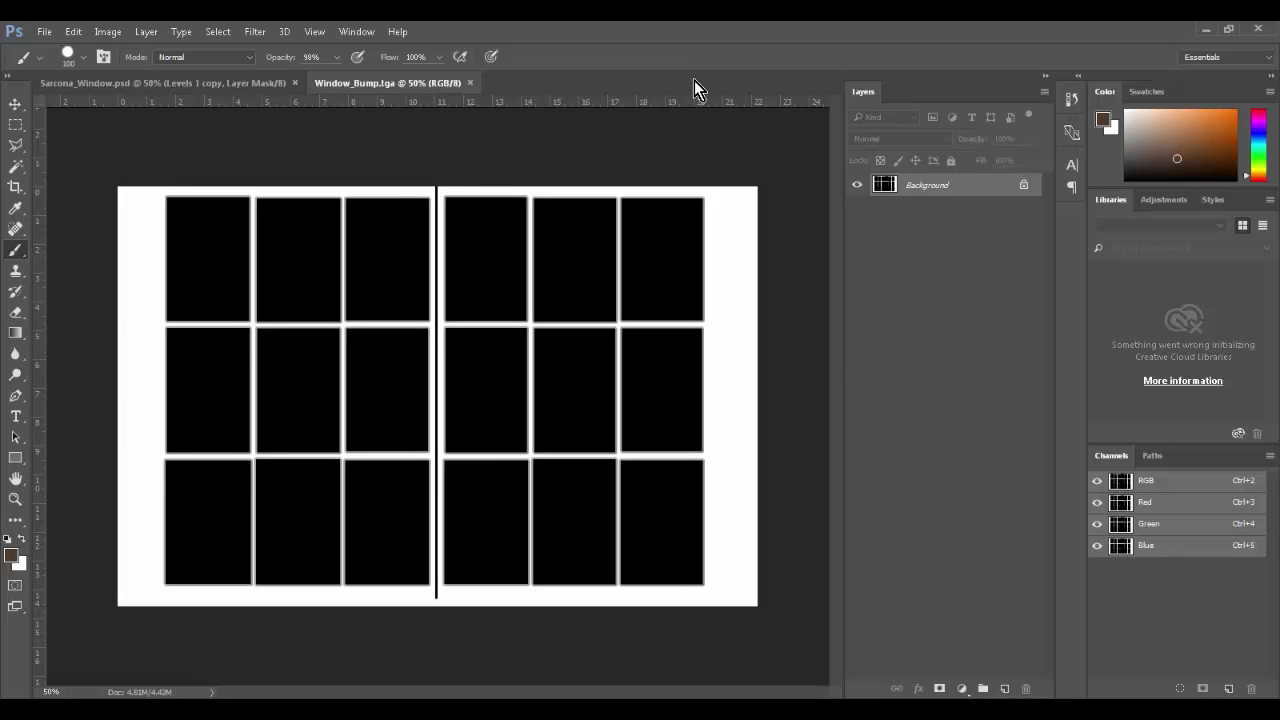
key("ctrl+w")
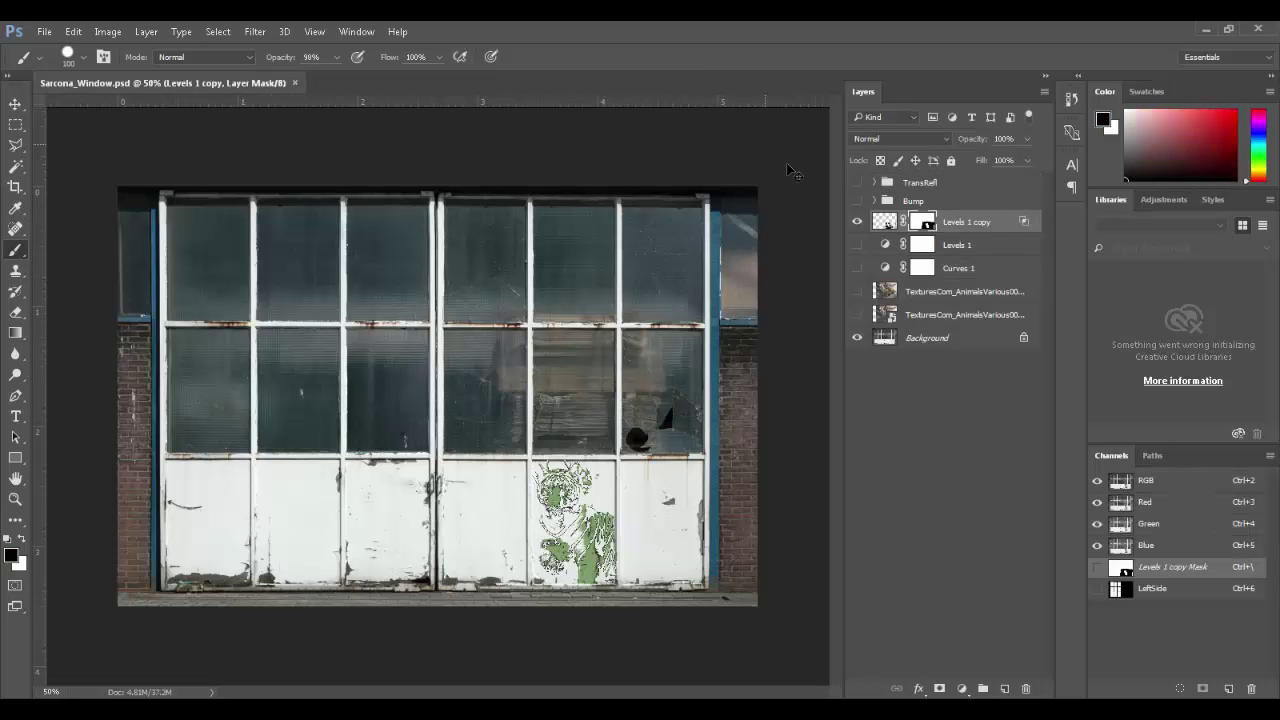
- Check the Levels 1 copy layer by toggling its visibility, and rename it Tiger
left_click(857, 222)
left_click(857, 222)
left_click(966, 221)
double_click(966, 221)
type("T")
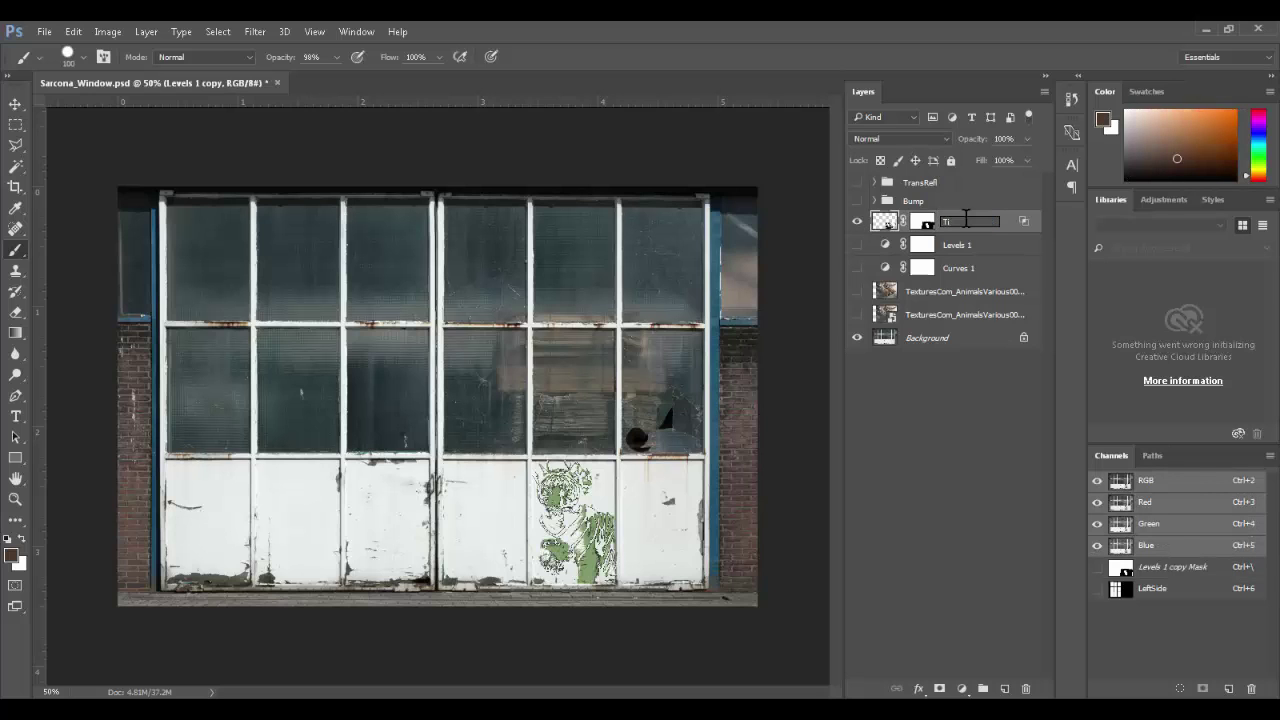
type("iger")
key("Return")
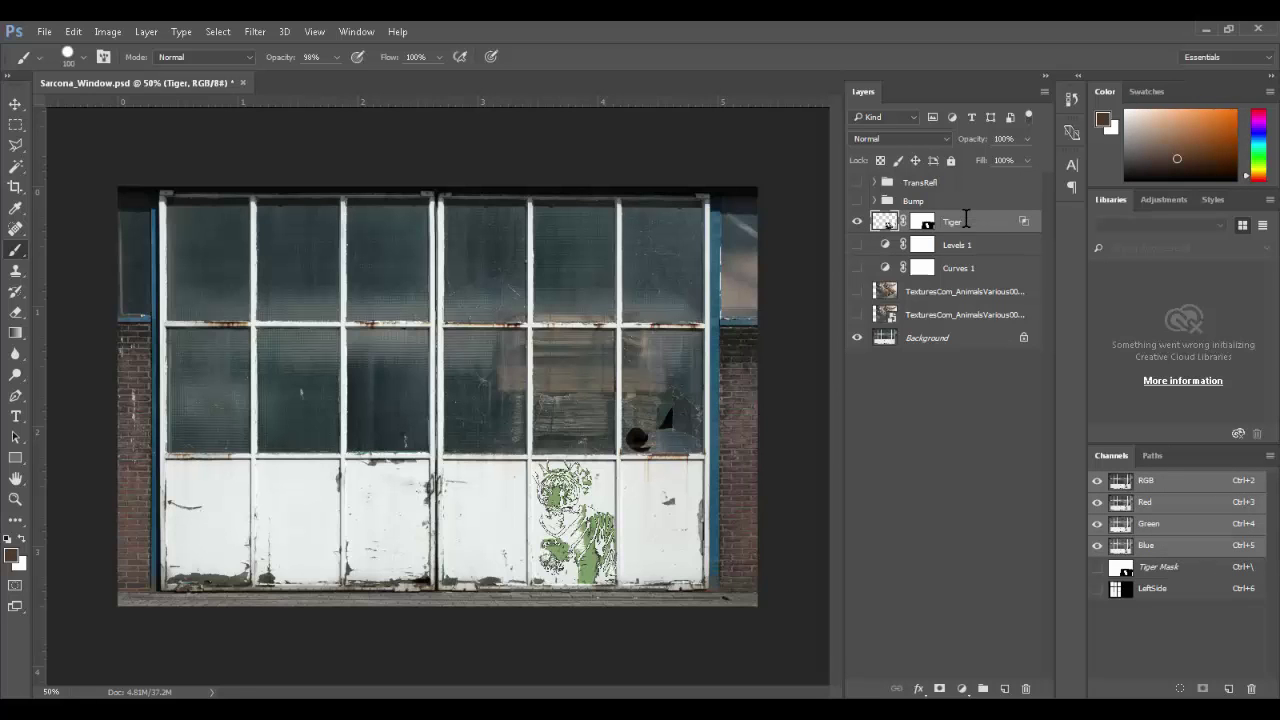
- Delete the Levels 1, Curves 1 and two animal photo layers beneath the Tiger layer, and save the document
left_click(970, 246)
left_click(980, 316, "shift")
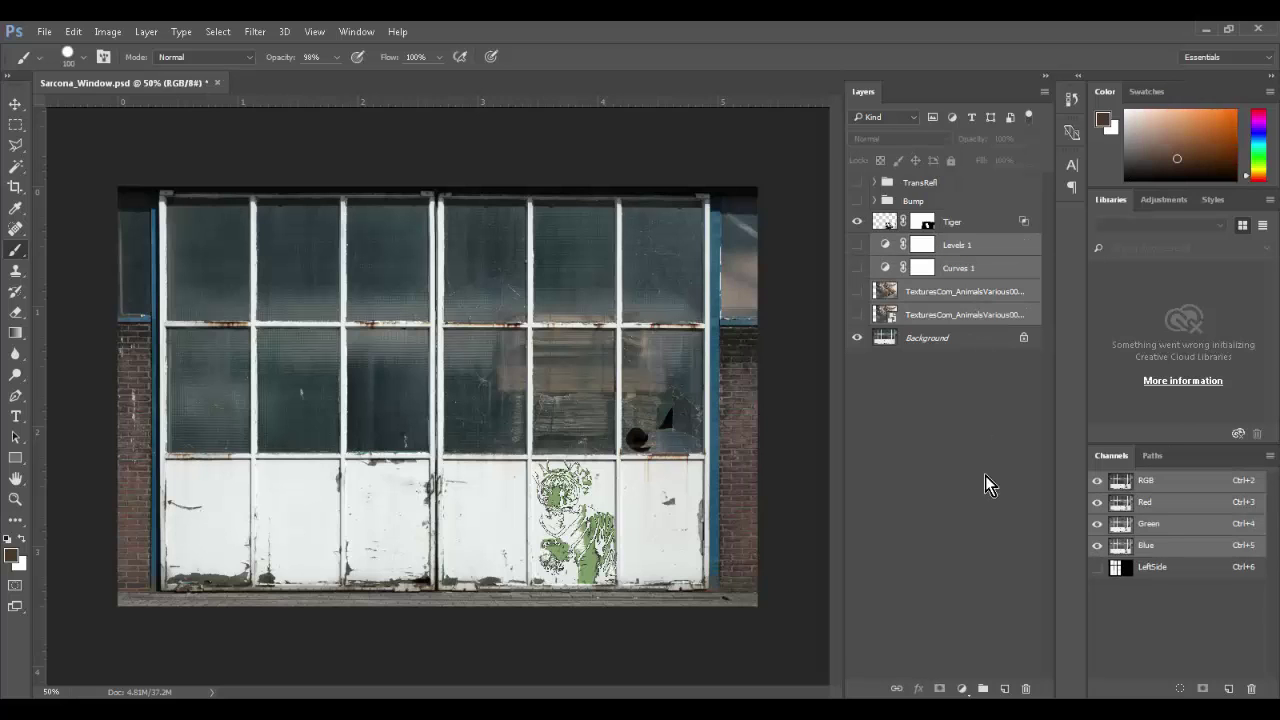
left_click(1023, 689)
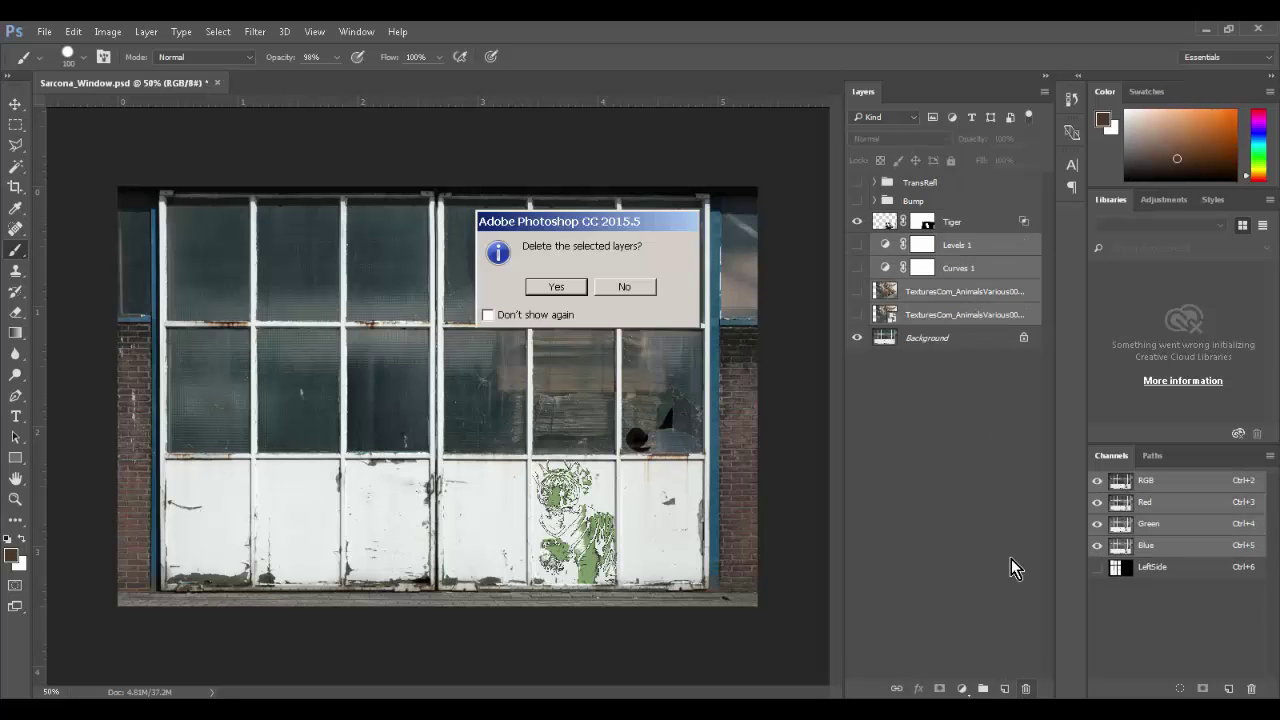
key("Return")
left_click(951, 328)
key("ctrl+s")
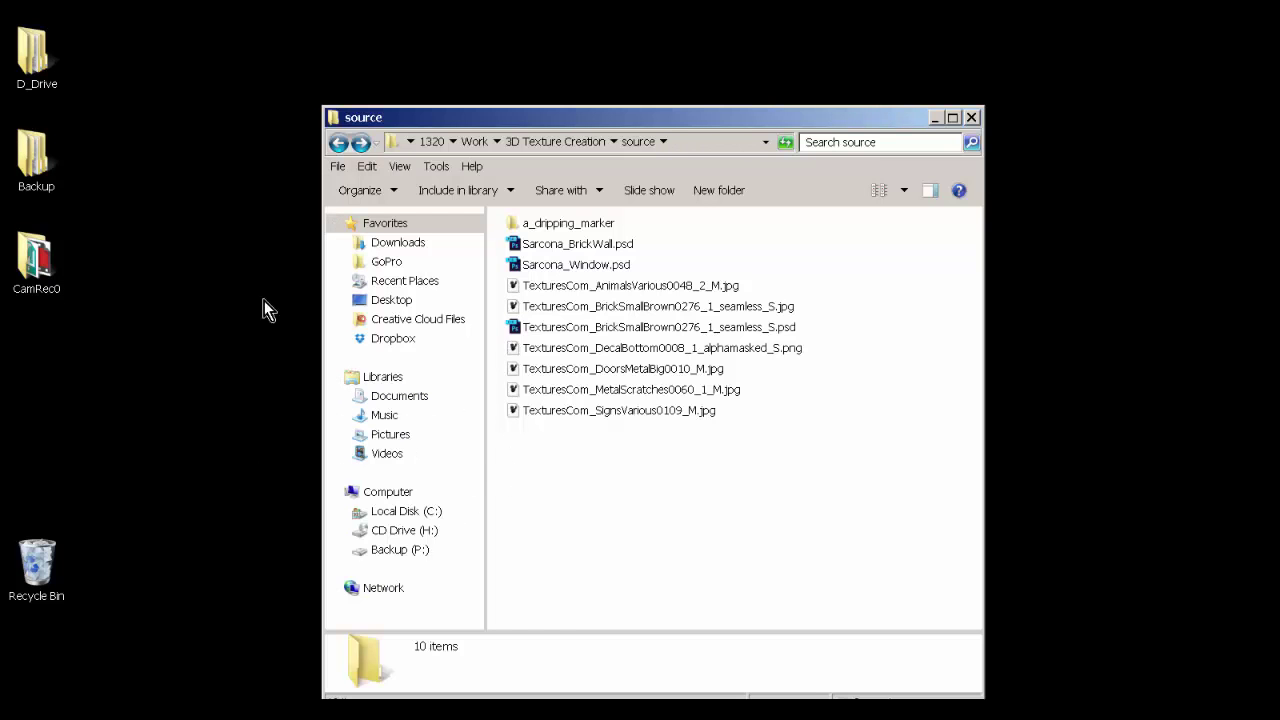
- Switch to the work folder window, open the BallBounce project's sourceimages folder and sort its files by date, newest first
key("super")
key("Escape")
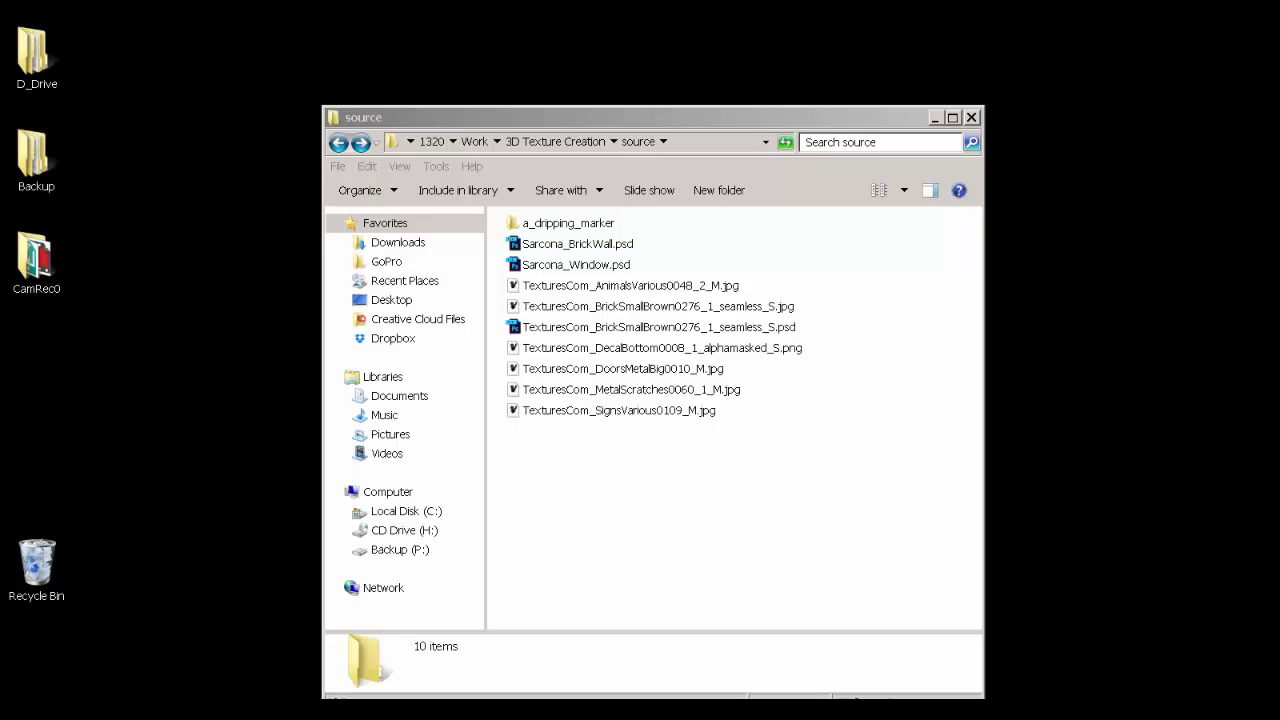
left_click_drag(738, 72, 1279, 36)
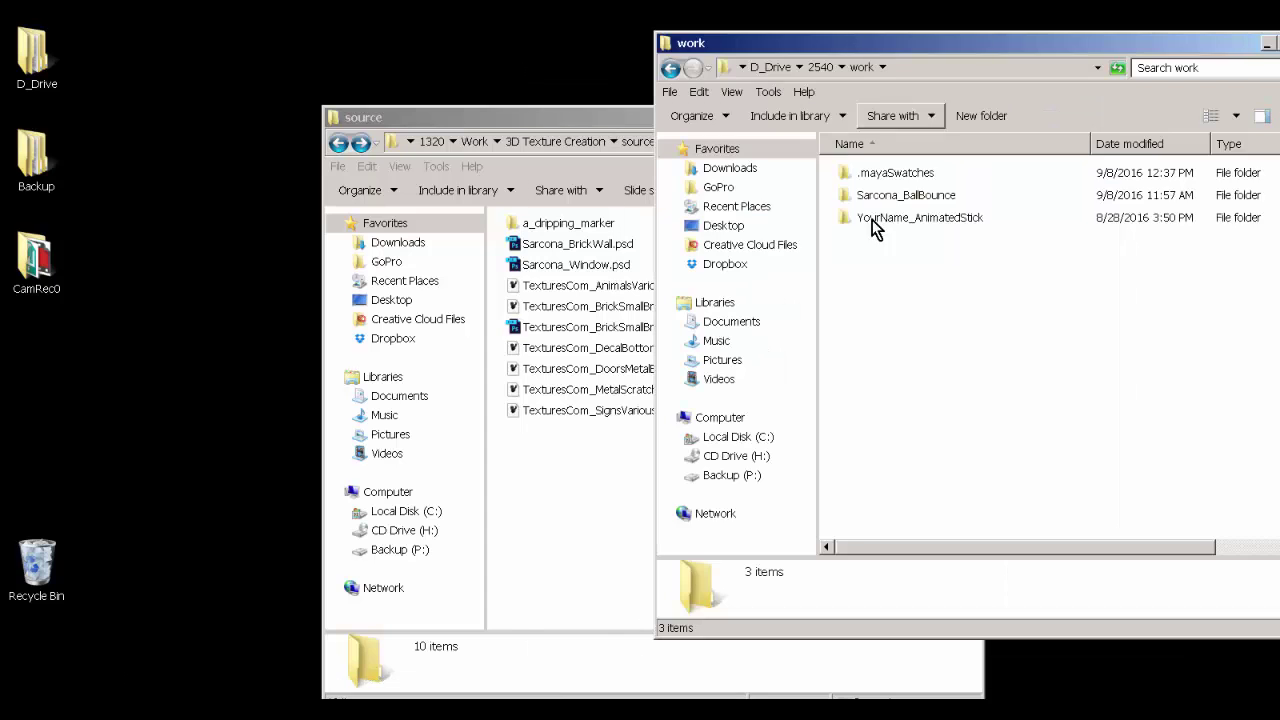
double_click(891, 198)
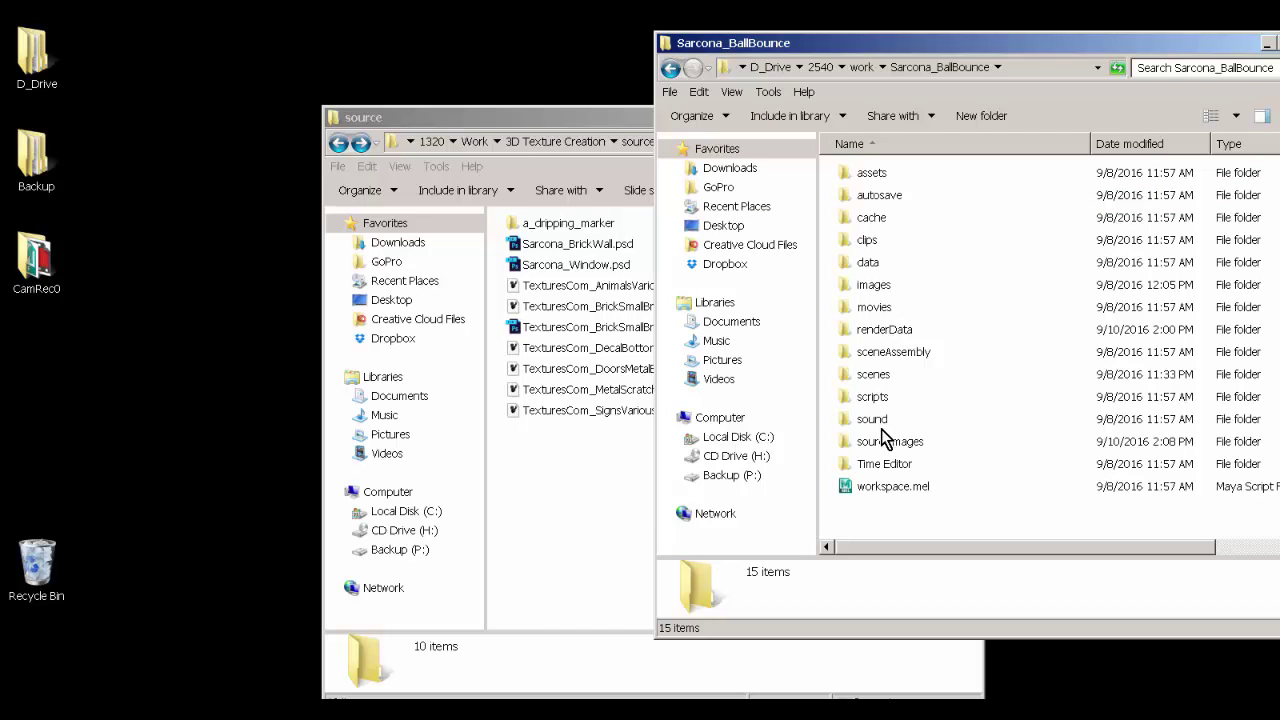
double_click(885, 445)
left_click(1236, 116)
left_click(1185, 236)
left_click(933, 217)
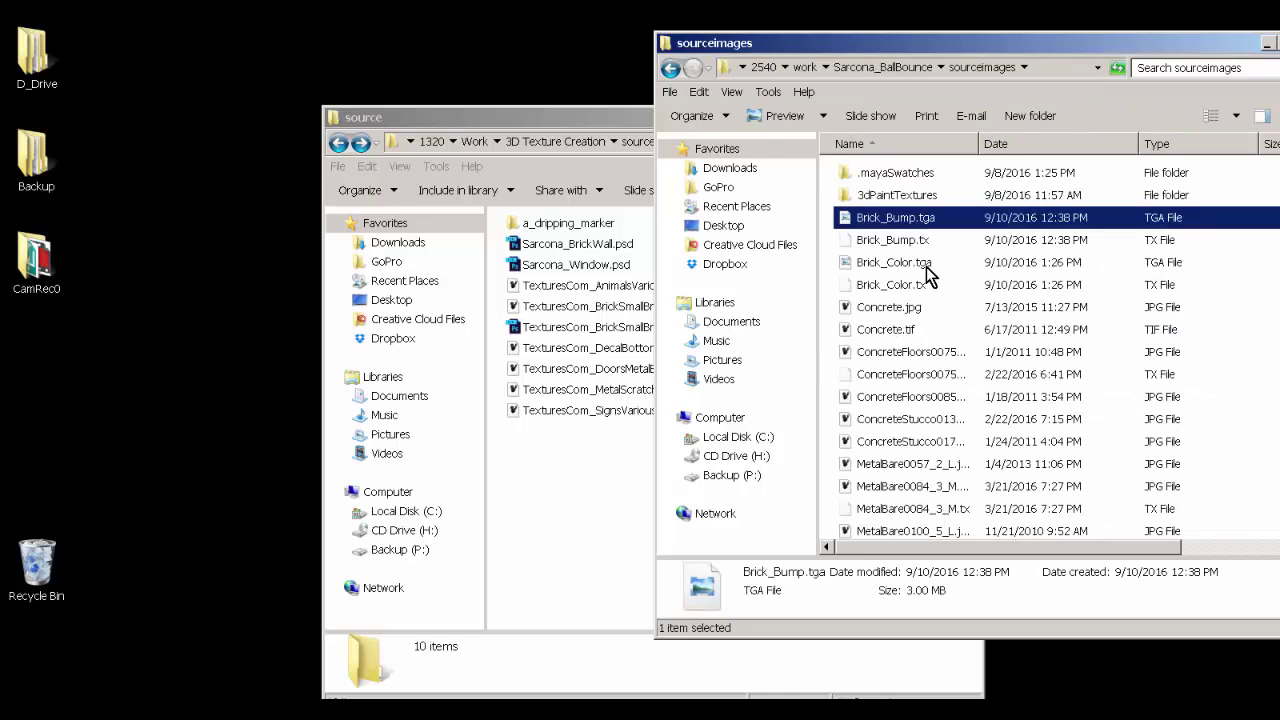
left_click(927, 266, "ctrl")
left_click(1050, 148)
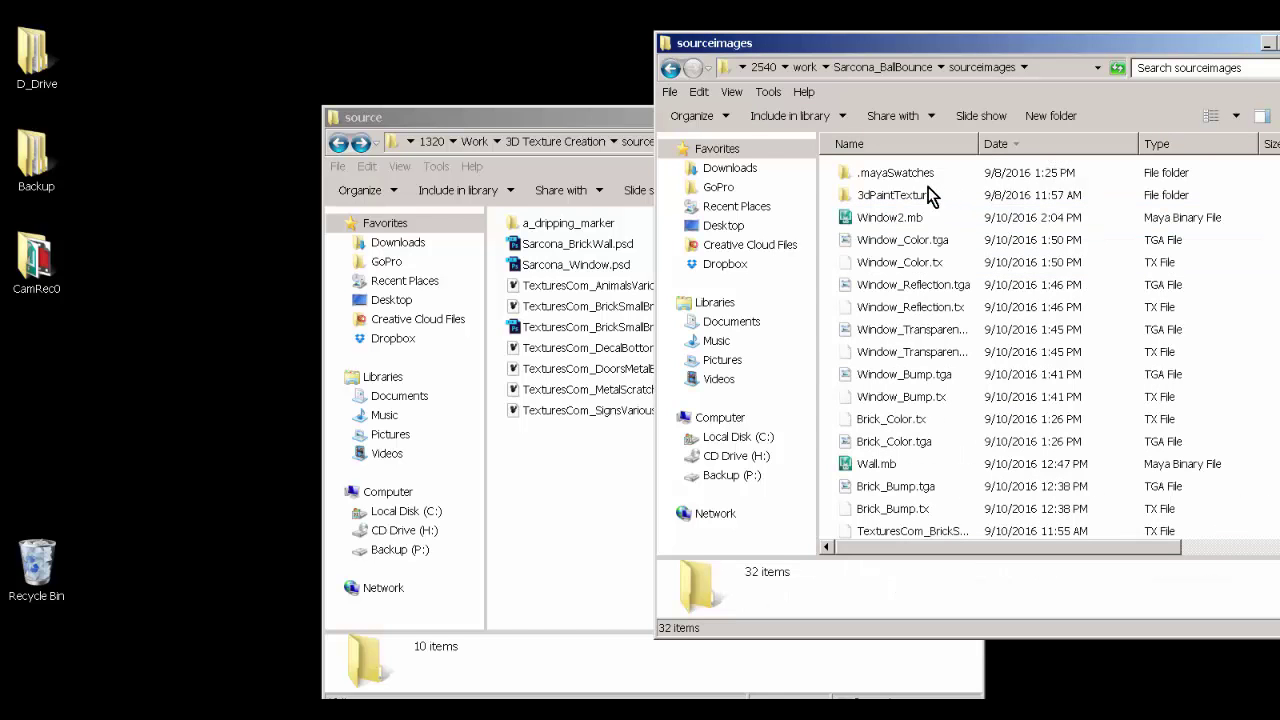
- Copy the Window color, reflection, transparency and bump TGA files plus Brick_Color.tga and Brick_Bump.tga into the 3D Texture Creation source folder
left_click(910, 216)
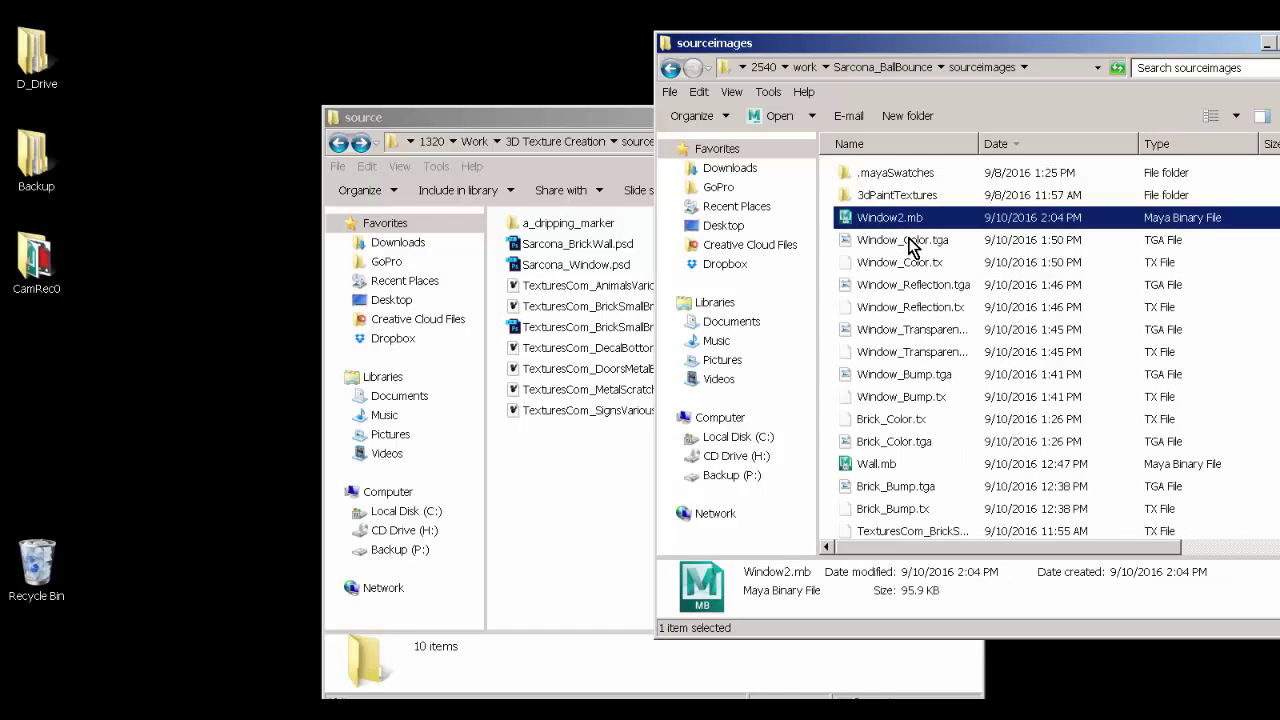
left_click(912, 242)
left_click(918, 286, "ctrl")
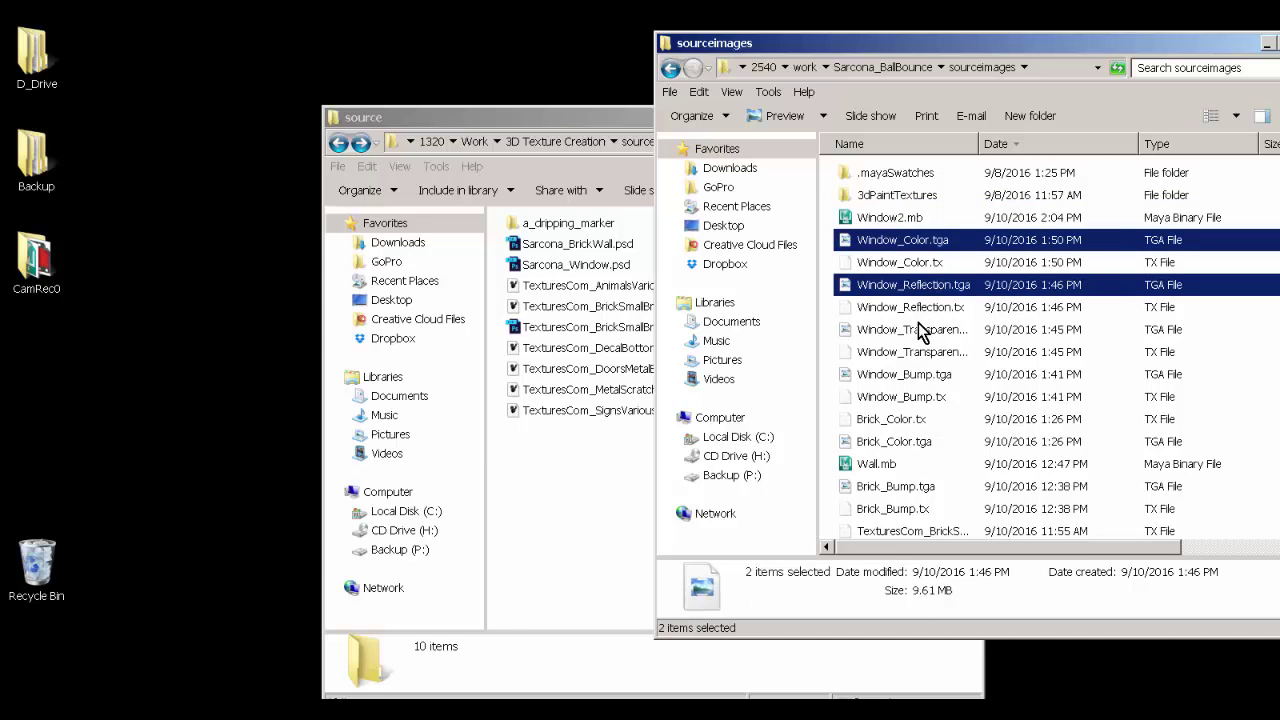
left_click(918, 330, "ctrl")
left_click(917, 375, "ctrl")
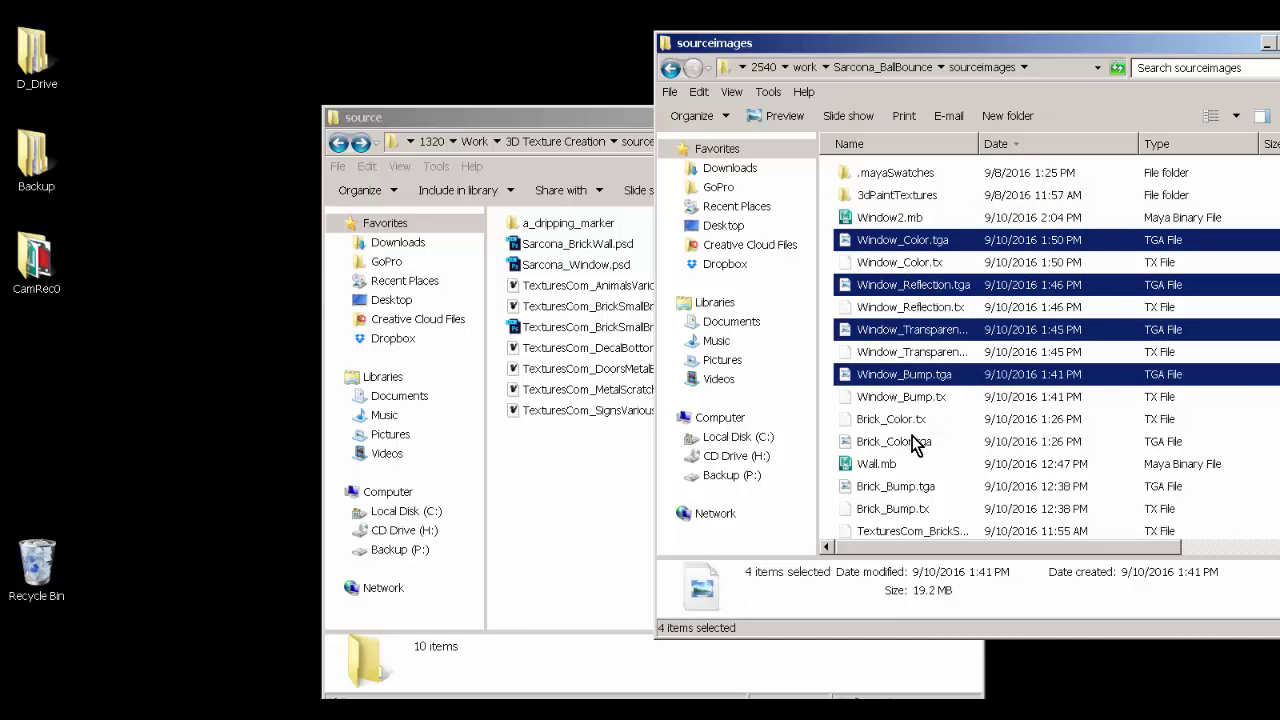
left_click(912, 441, "ctrl")
left_click(912, 486, "ctrl")
scroll(920, 405, "down", 1)
scroll(920, 405, "up", 1)
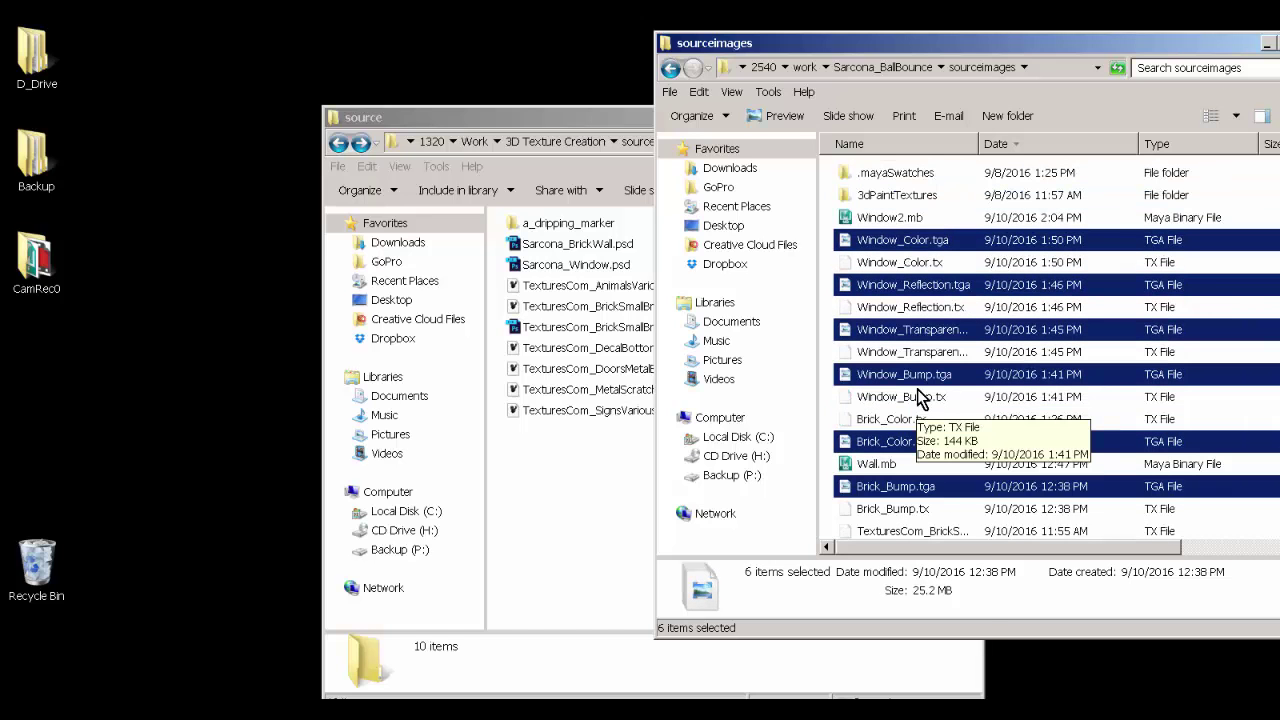
left_click(574, 442)
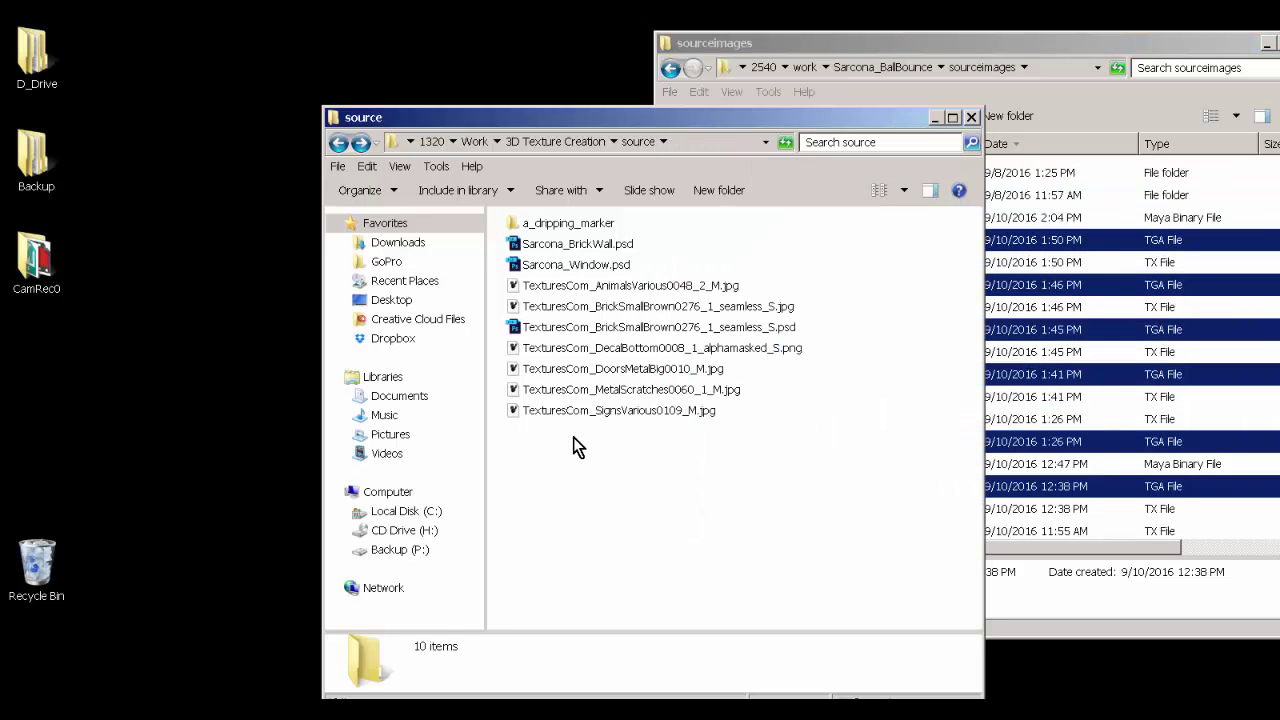
key("ctrl+v")
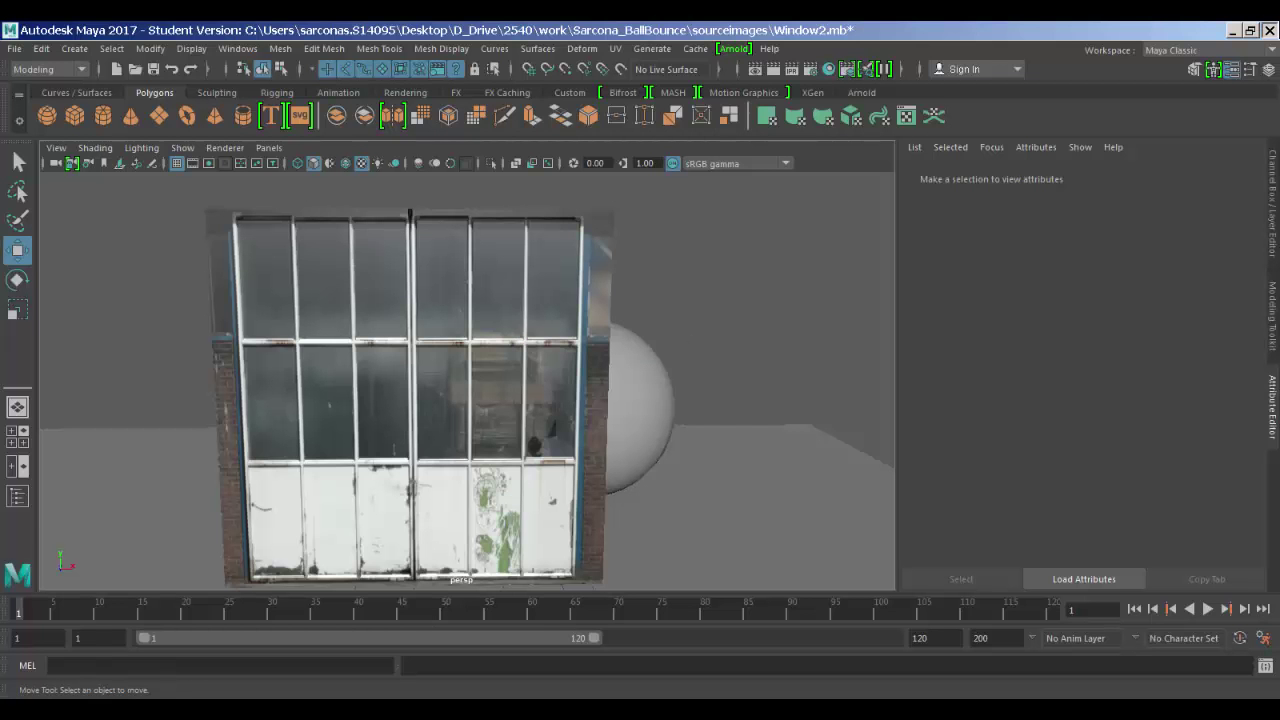
- Close the Maya scene, saving the changes to Window2.mb and accepting the student version notice
key("ctrl+o")
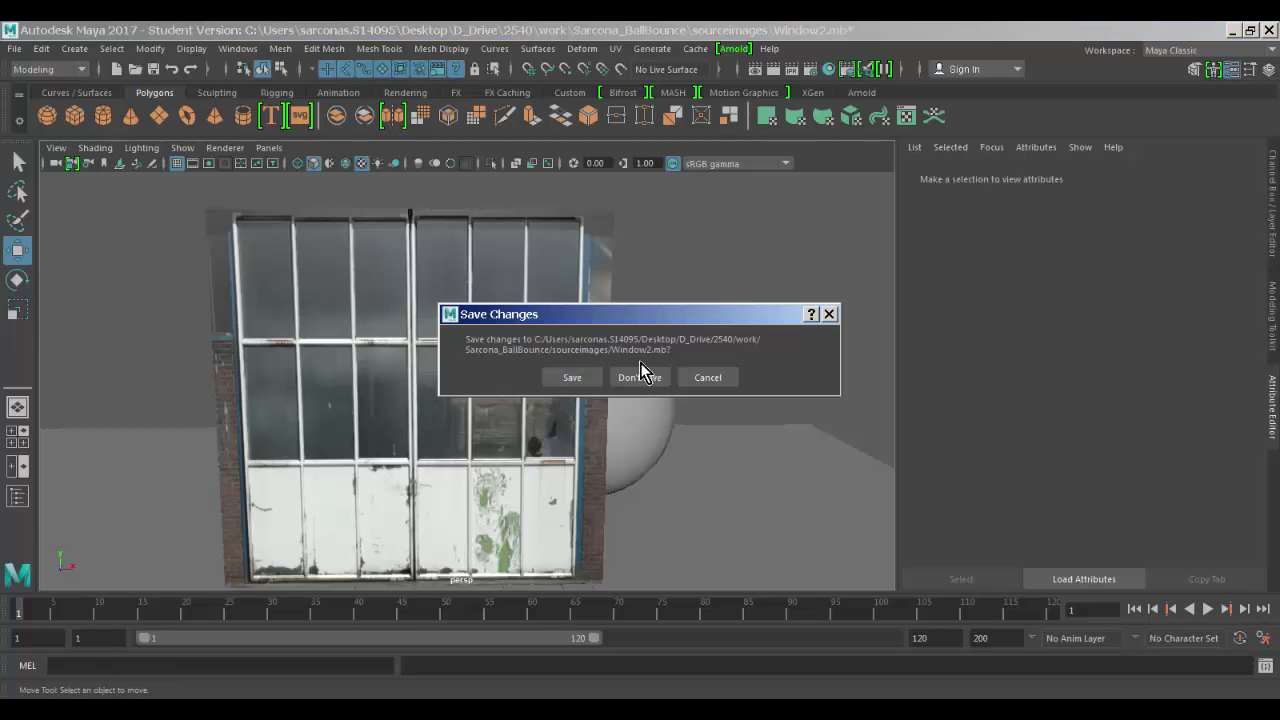
left_click(571, 376)
left_click(588, 380)
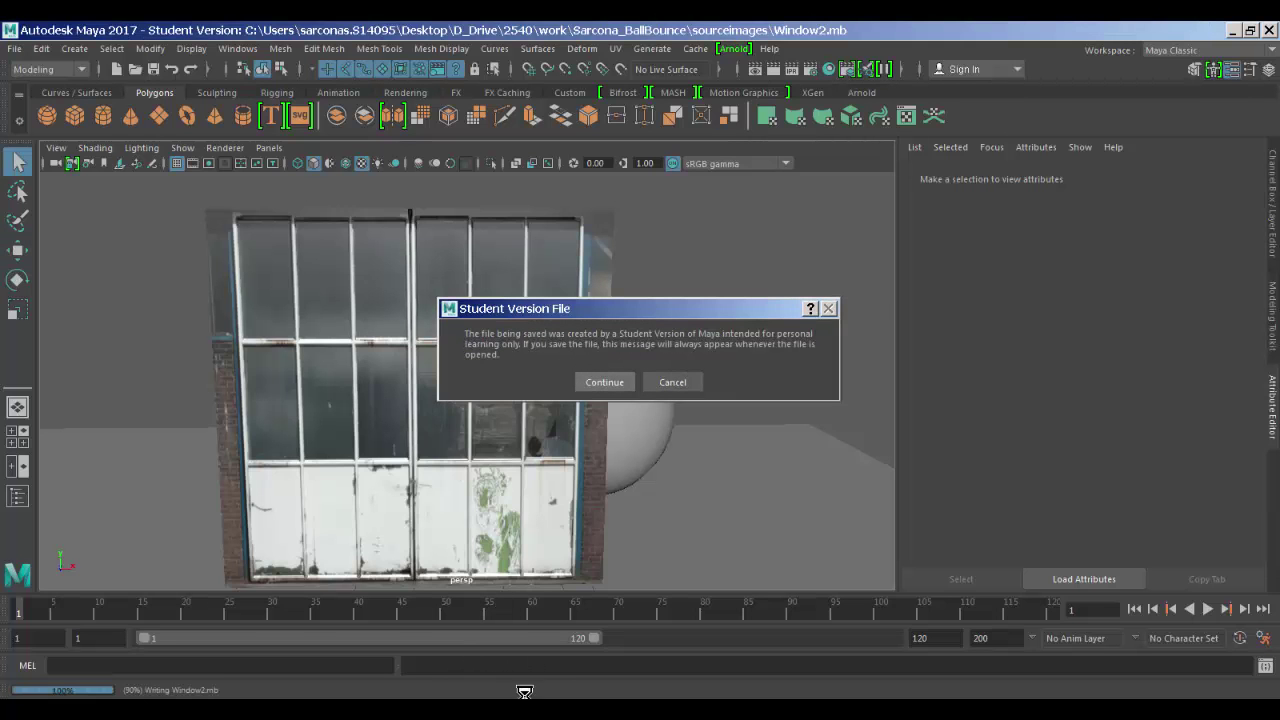
- Return to the interrupted file transfer and retry moving the six brick and window TGA files into the source folder
mouse_move(270, 712)
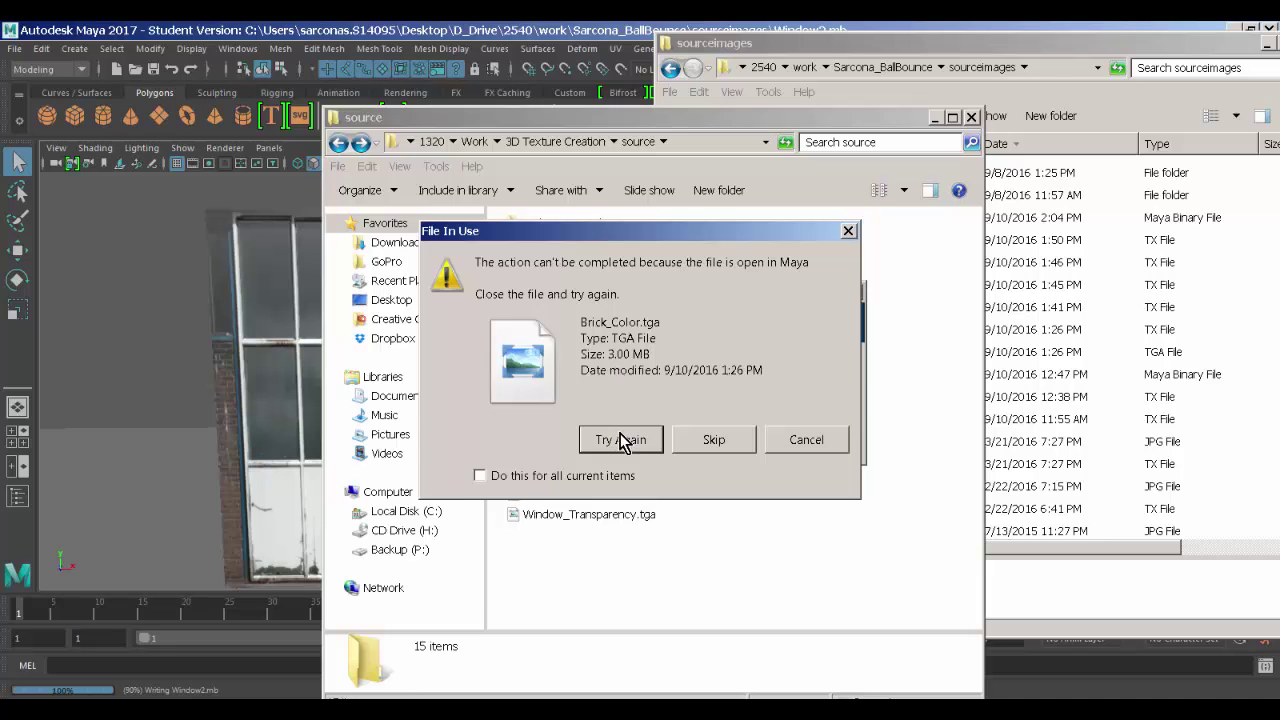
left_click(620, 440)
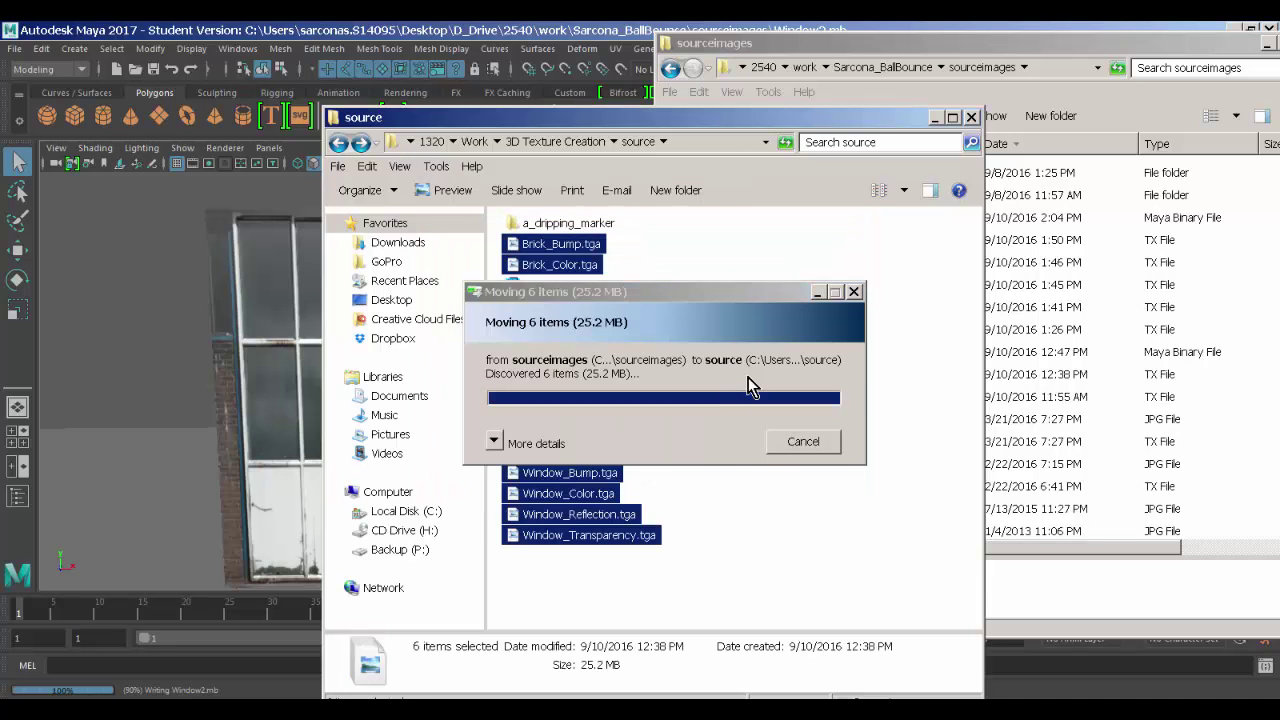
left_click(701, 296)
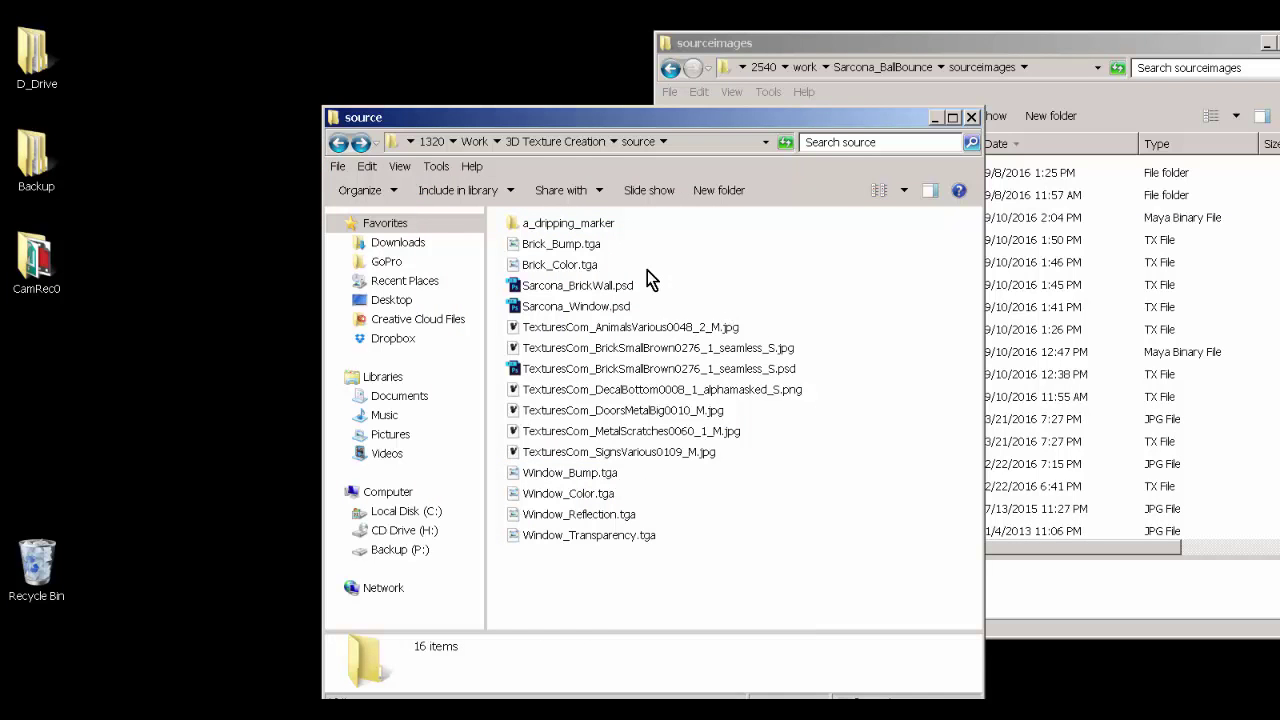
- Move the six brick and window TGA files and the brick wall and window PSDs from source up to the 3D Texture Creation folder
left_click(596, 244)
left_click(594, 264, "shift")
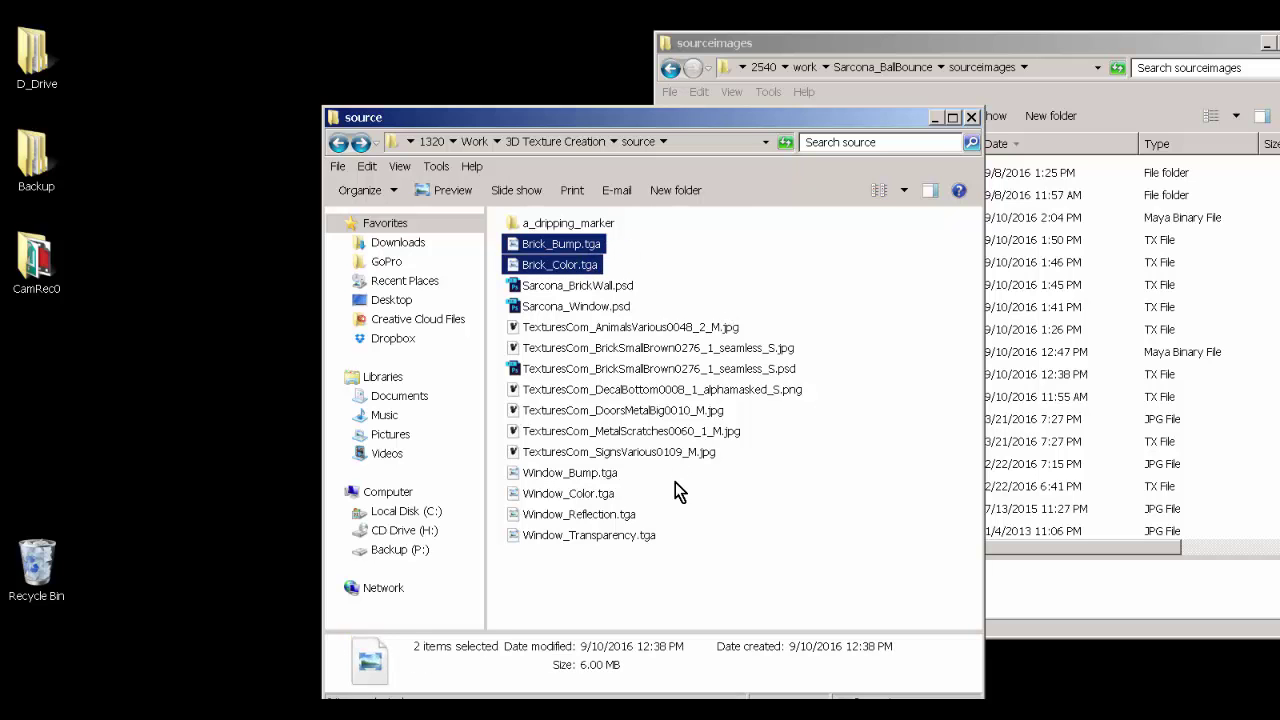
left_click_drag(674, 481, 562, 530)
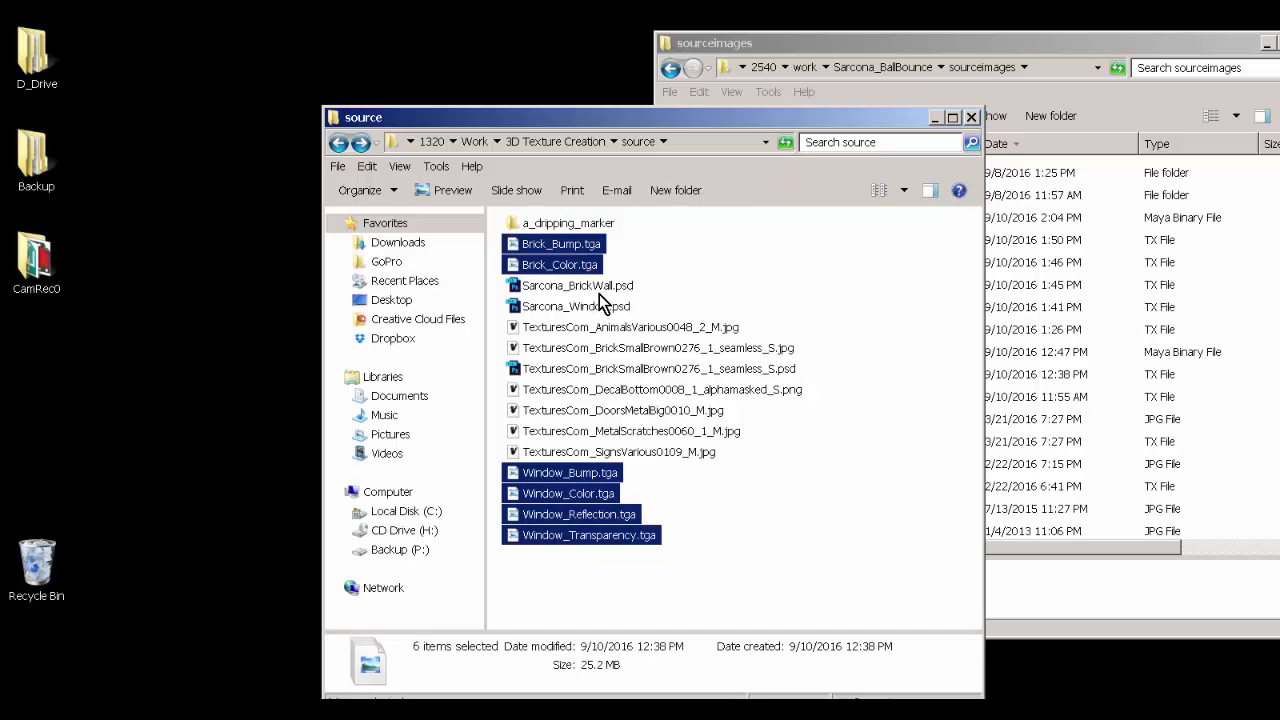
left_click(600, 288, "ctrl")
left_click(597, 306, "ctrl")
left_click(578, 140)
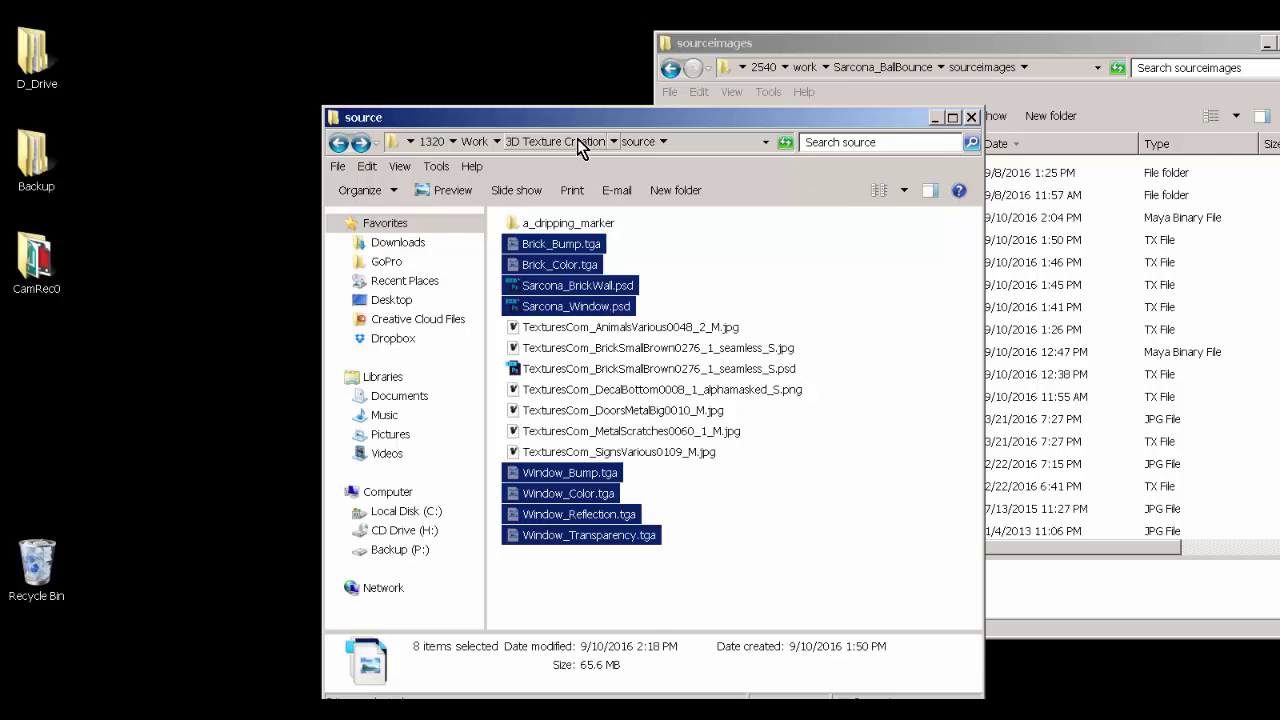
key("ctrl+v")
left_click(603, 275)
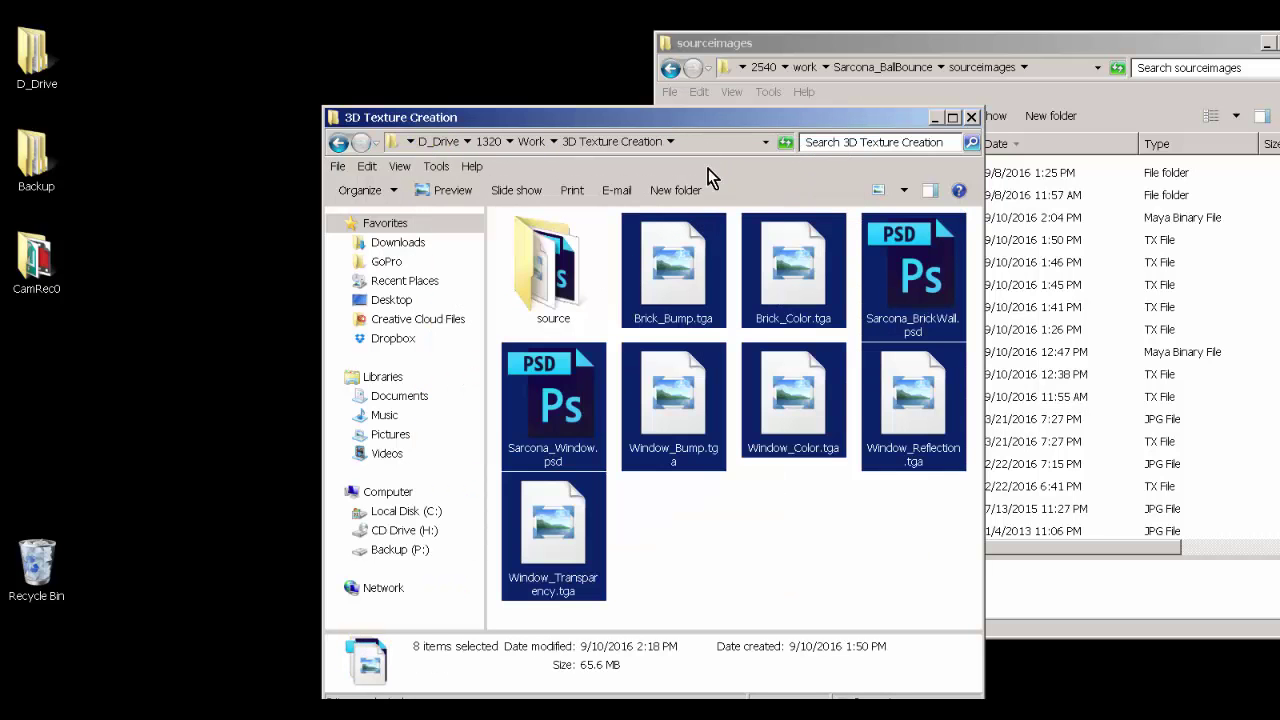
- Check the brick and window PSD and TGA files one by one in the 3D Texture Creation folder
left_click_drag(690, 120, 544, 84)
left_click(558, 527)
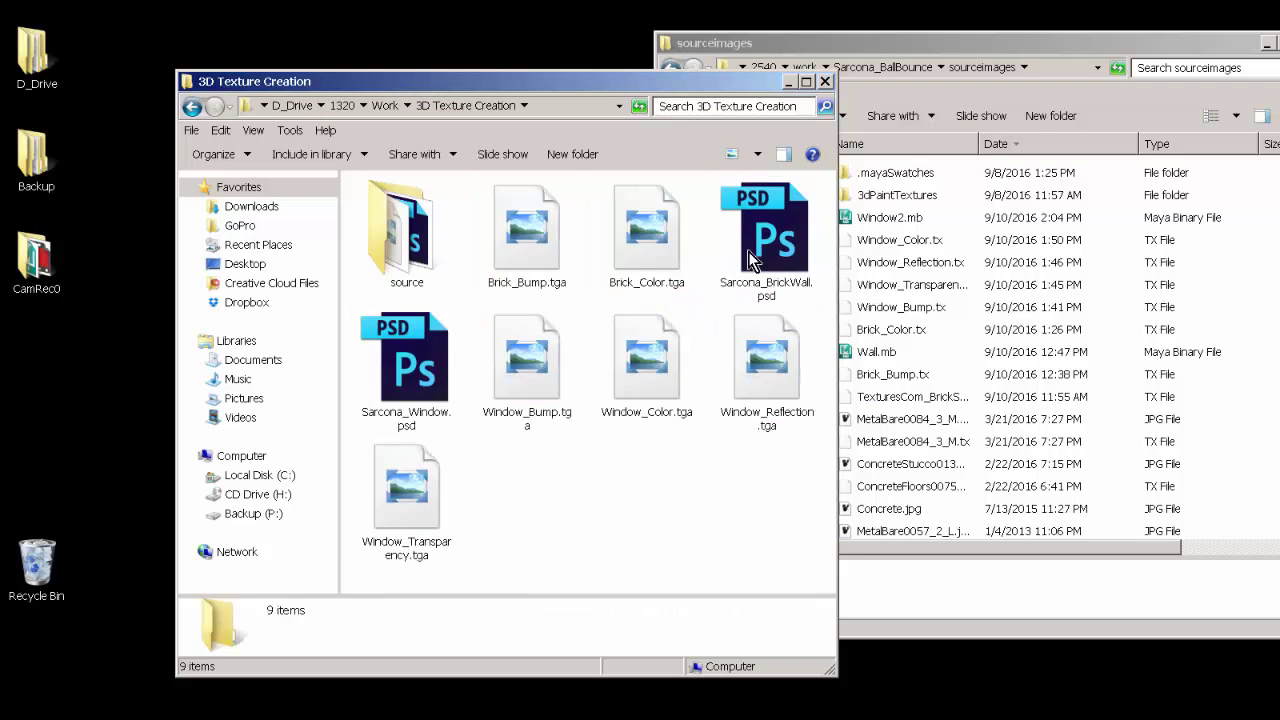
left_click(758, 260)
left_click(535, 243)
left_click(630, 226)
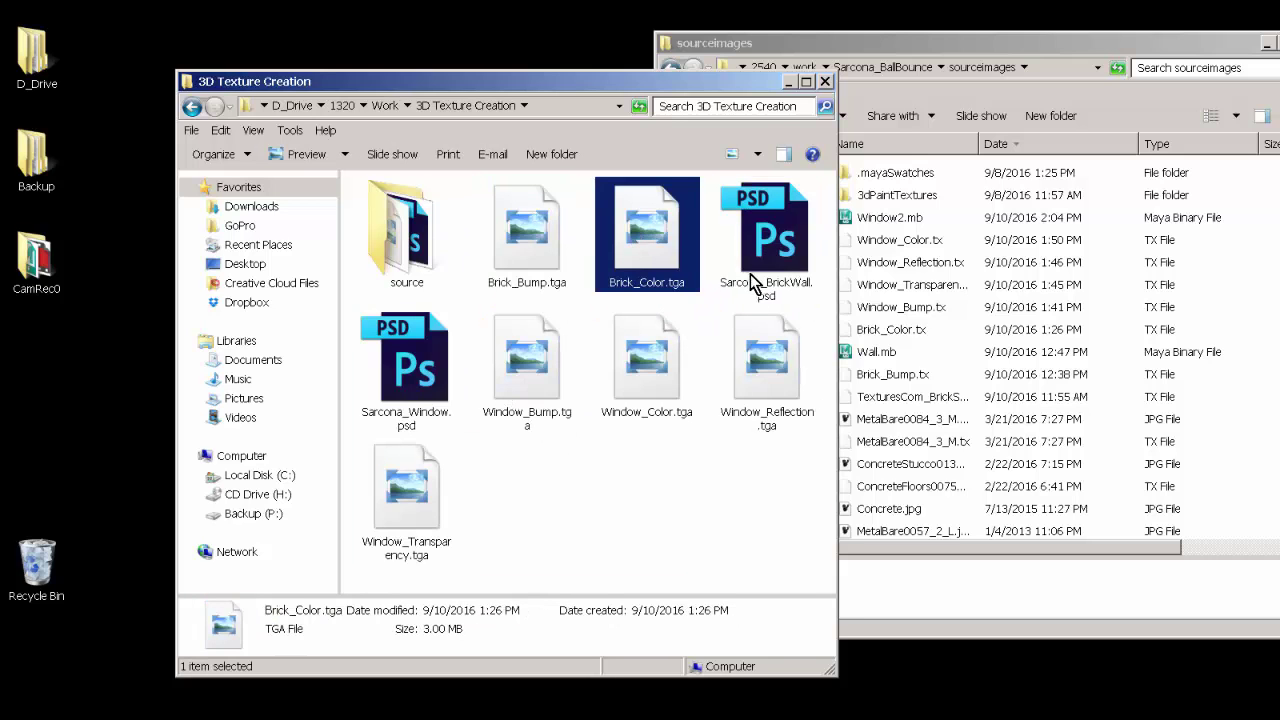
left_click(418, 371)
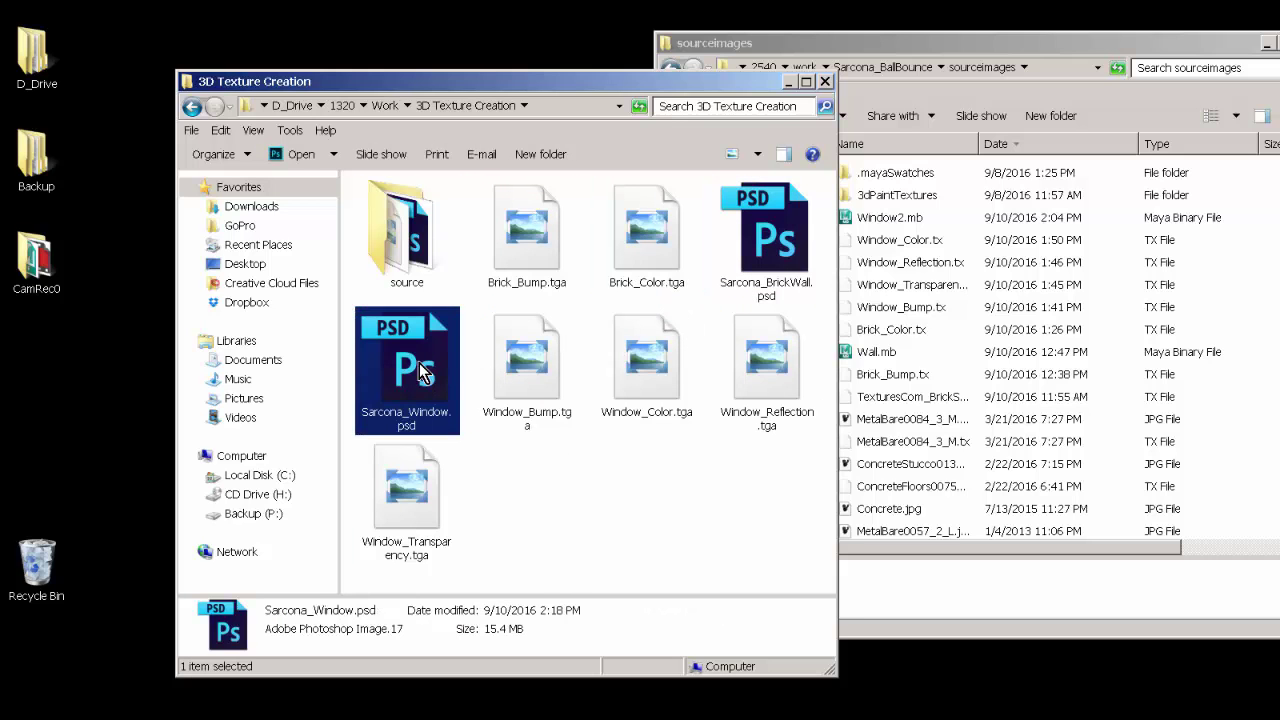
left_click(540, 370)
left_click(645, 356)
left_click(754, 376)
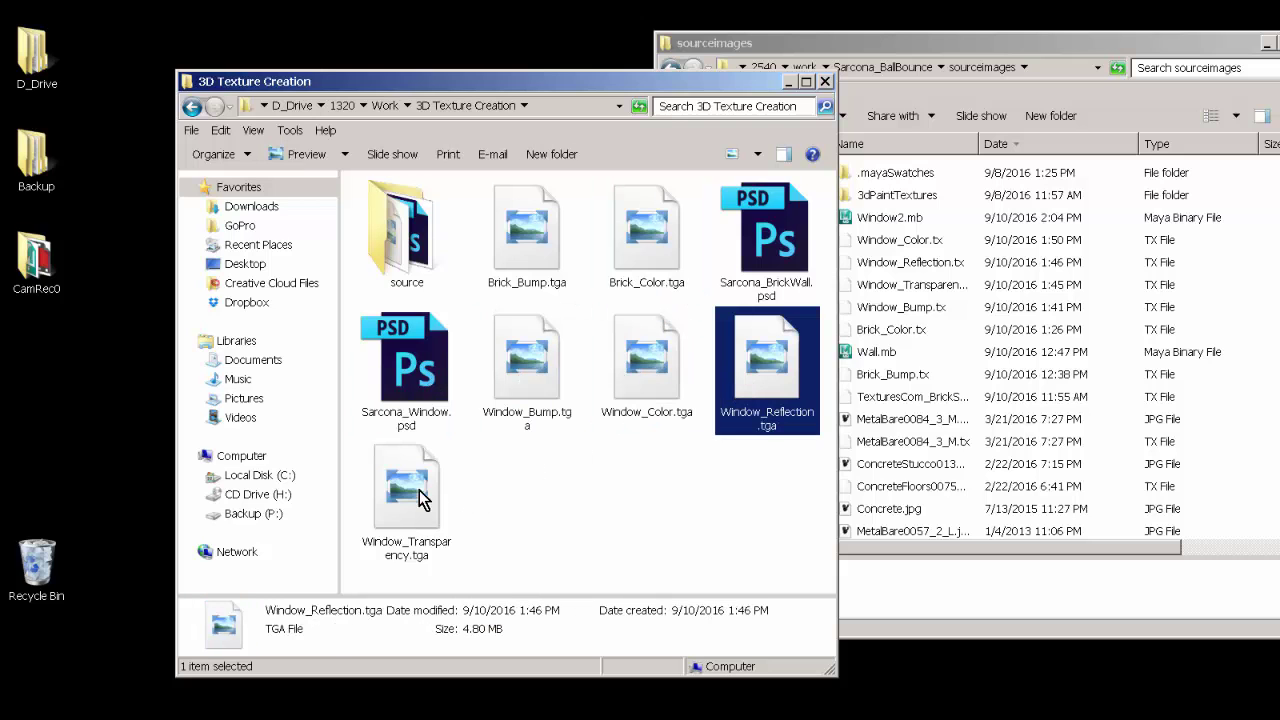
left_click(431, 490)
- Copy all eight TGA and PSD files in the 3D Texture Creation work folder and open the Dropbox location
left_click_drag(810, 540, 500, 242)
left_click_drag(409, 586, 405, 332)
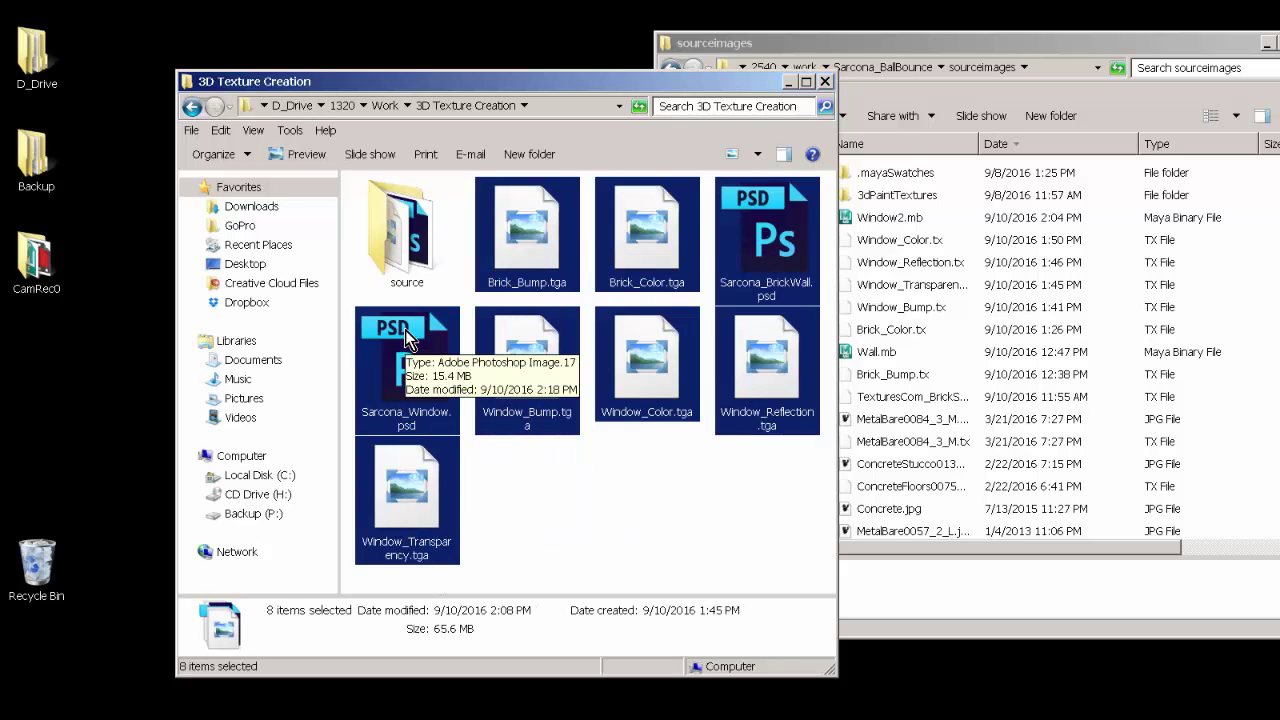
left_click(248, 303)
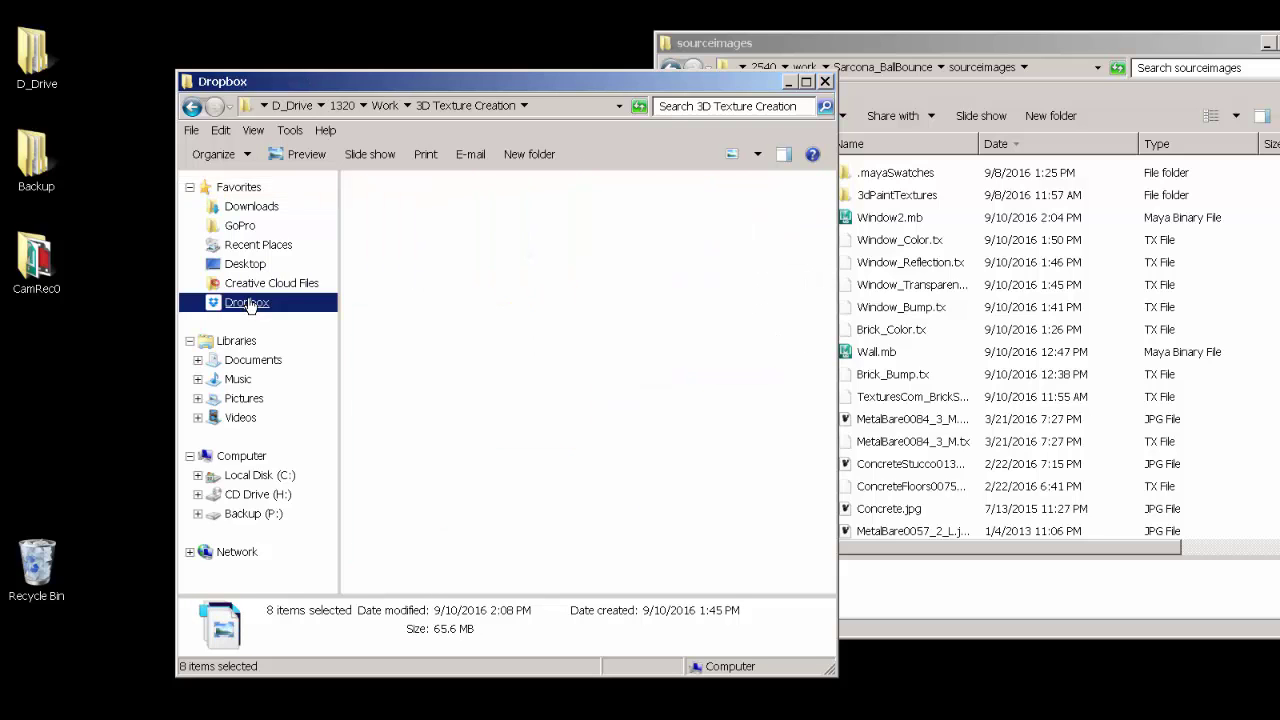
- Open the personal 3D Texture Creation folder inside 1320's DropboxTurnin and paste the eight copied texture files there
left_click(240, 188)
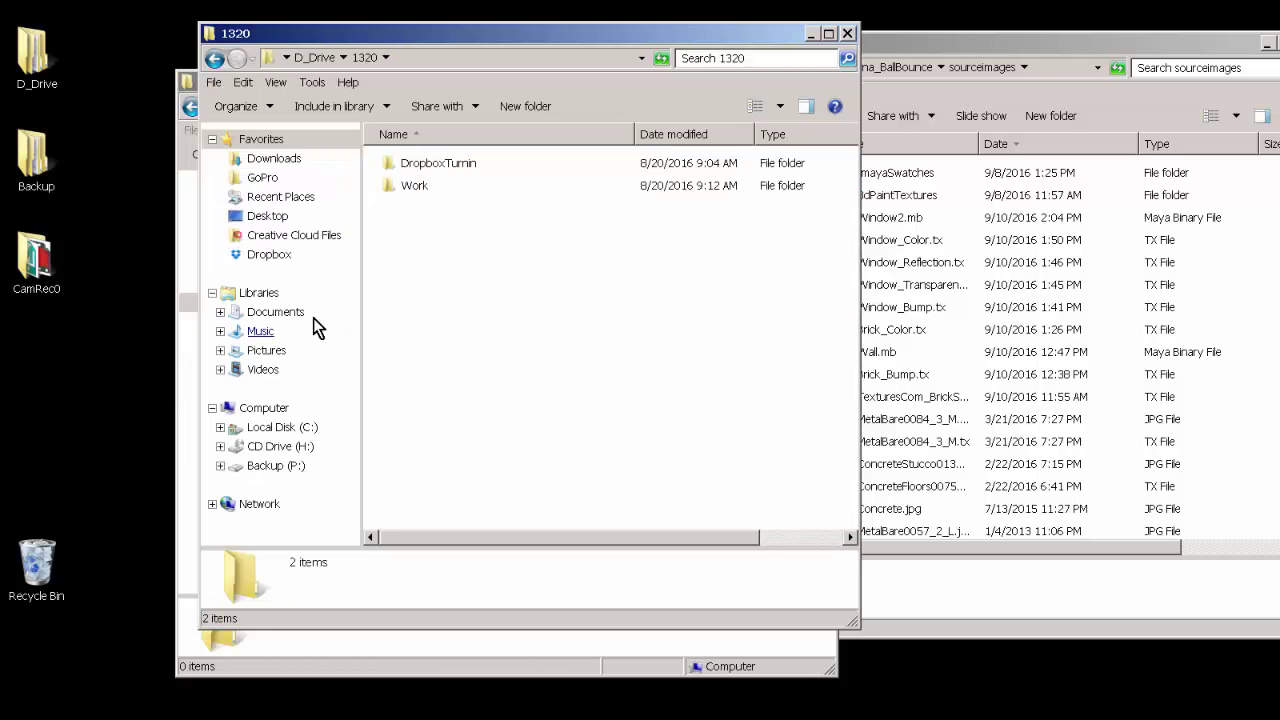
double_click(443, 170)
double_click(441, 170)
double_click(435, 171)
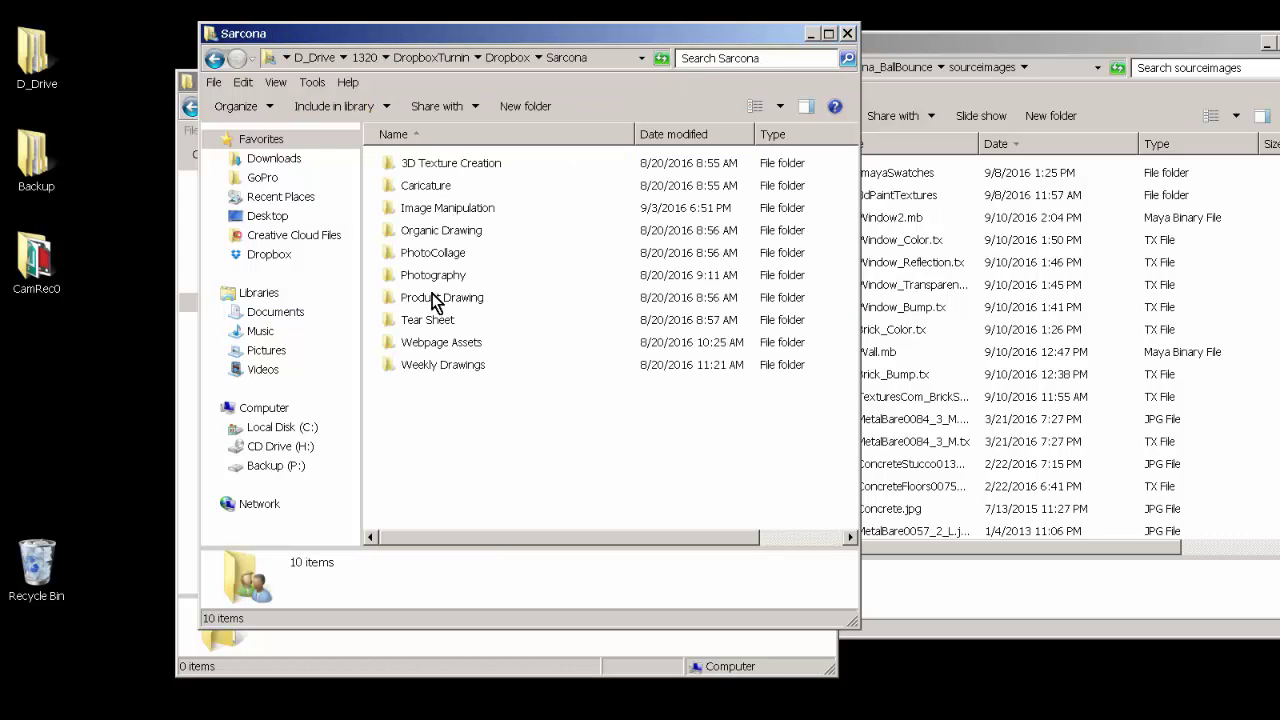
double_click(451, 172)
right_click(444, 229)
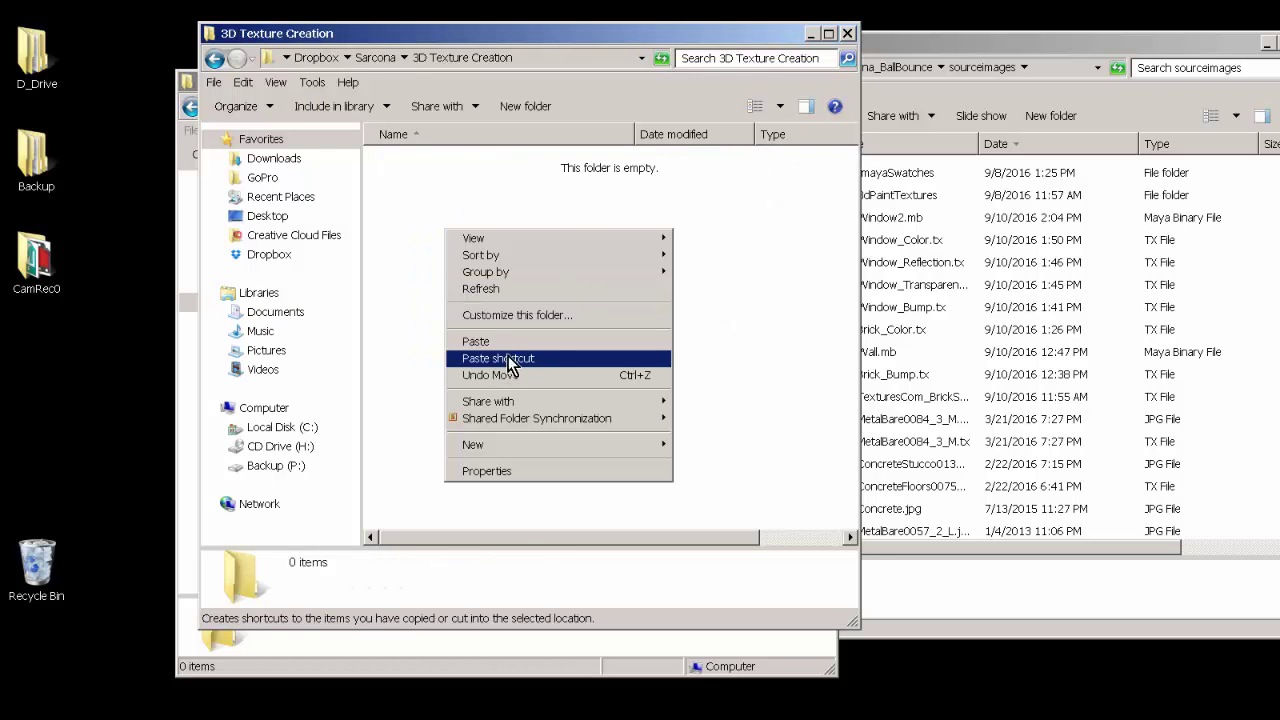
left_click(512, 342)
left_click_drag(516, 393, 505, 175)
left_click(542, 437)
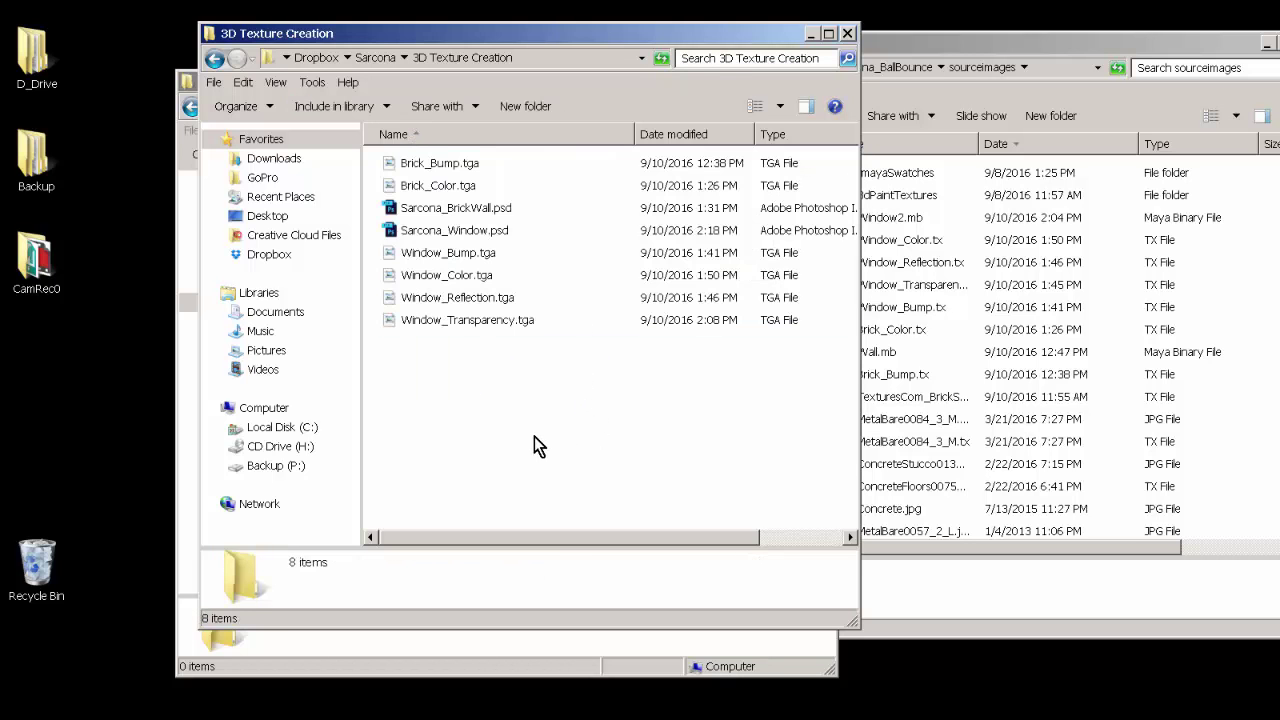